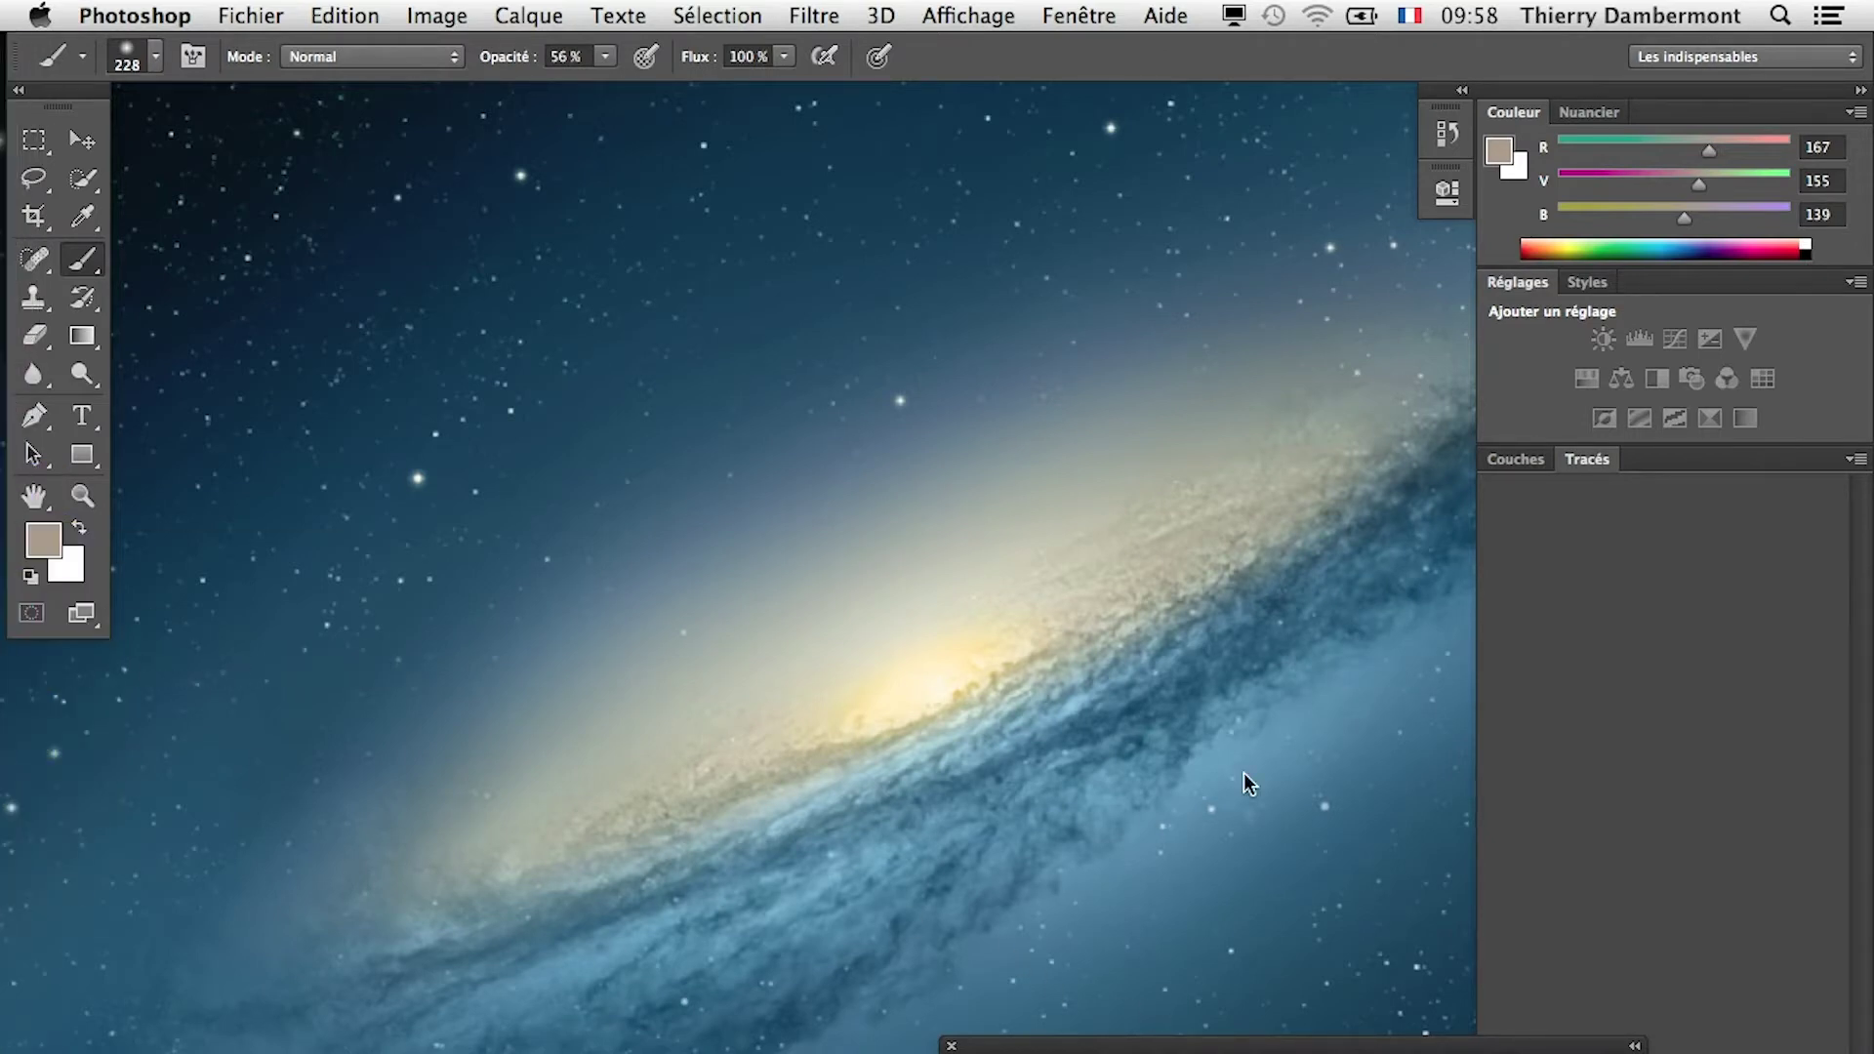
Reset the Les indispensables workspace and float the toolbox as a two-column panel.
{"action": "left_click", "coordinate": [1695, 55]}
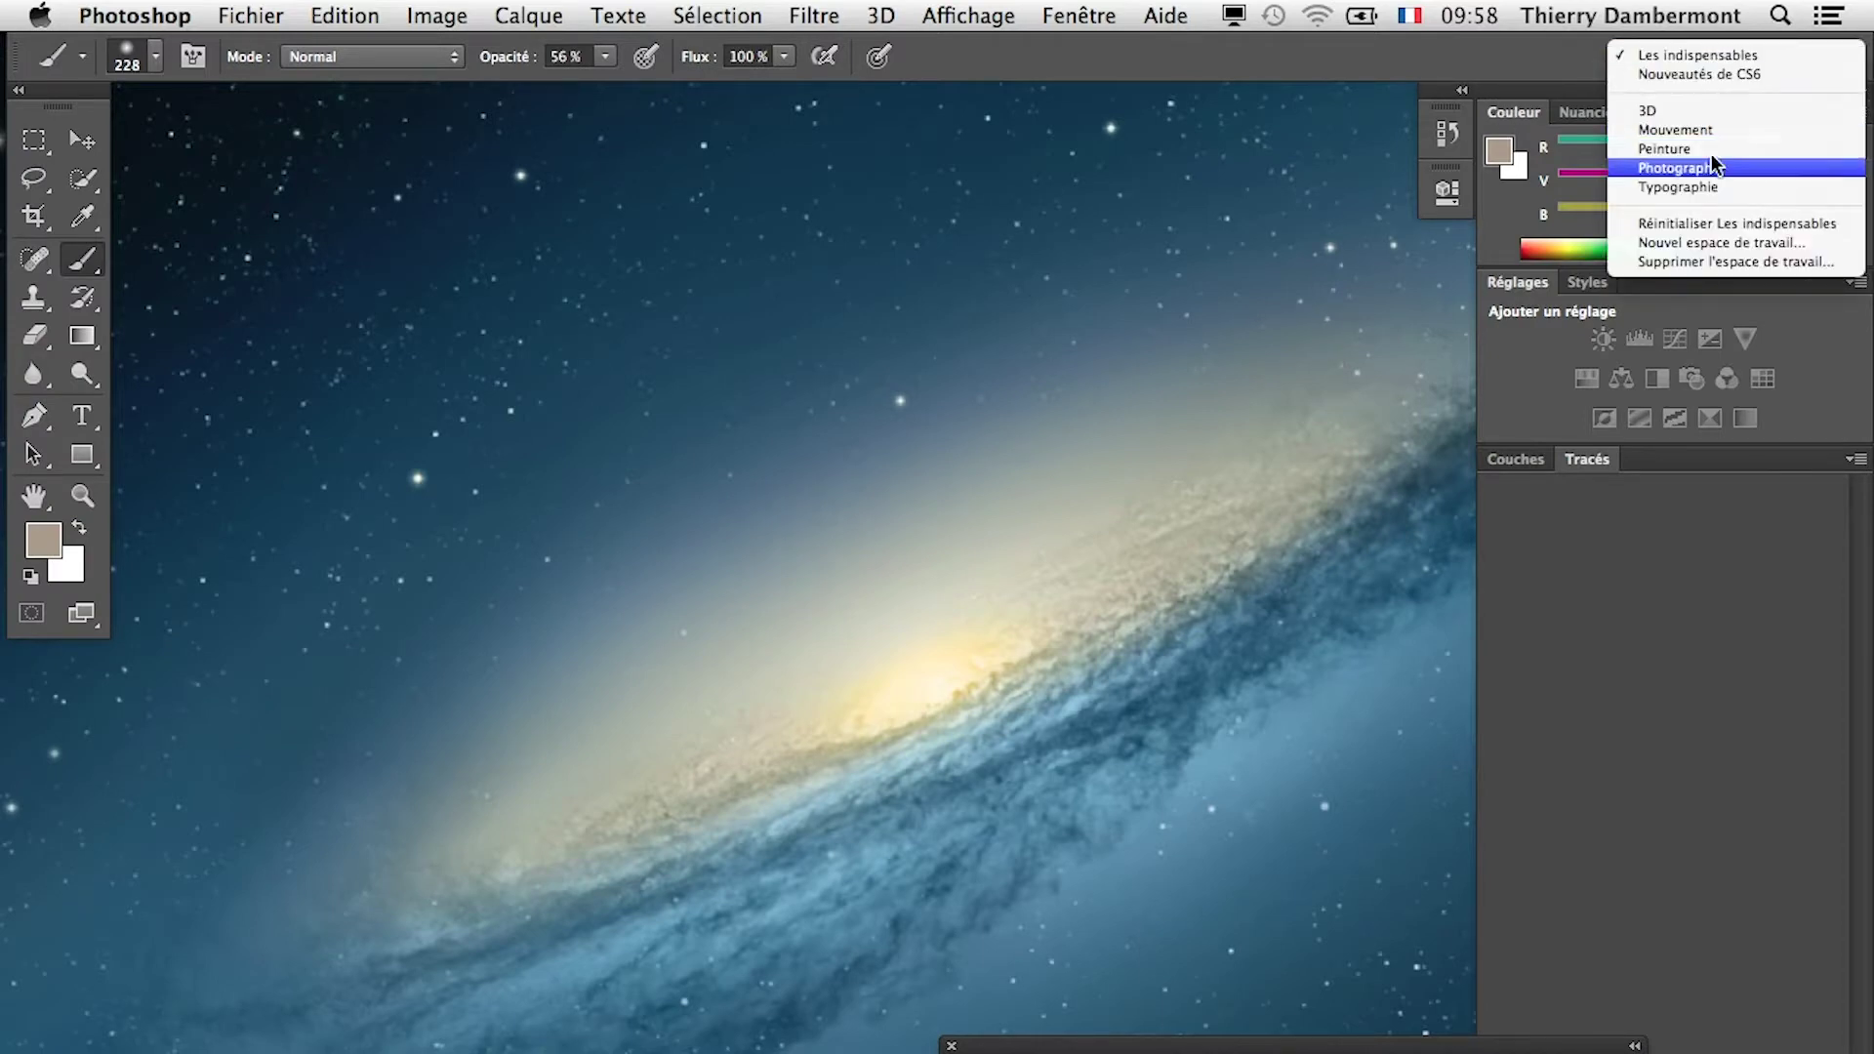
{"action": "left_click", "coordinate": [1720, 222]}
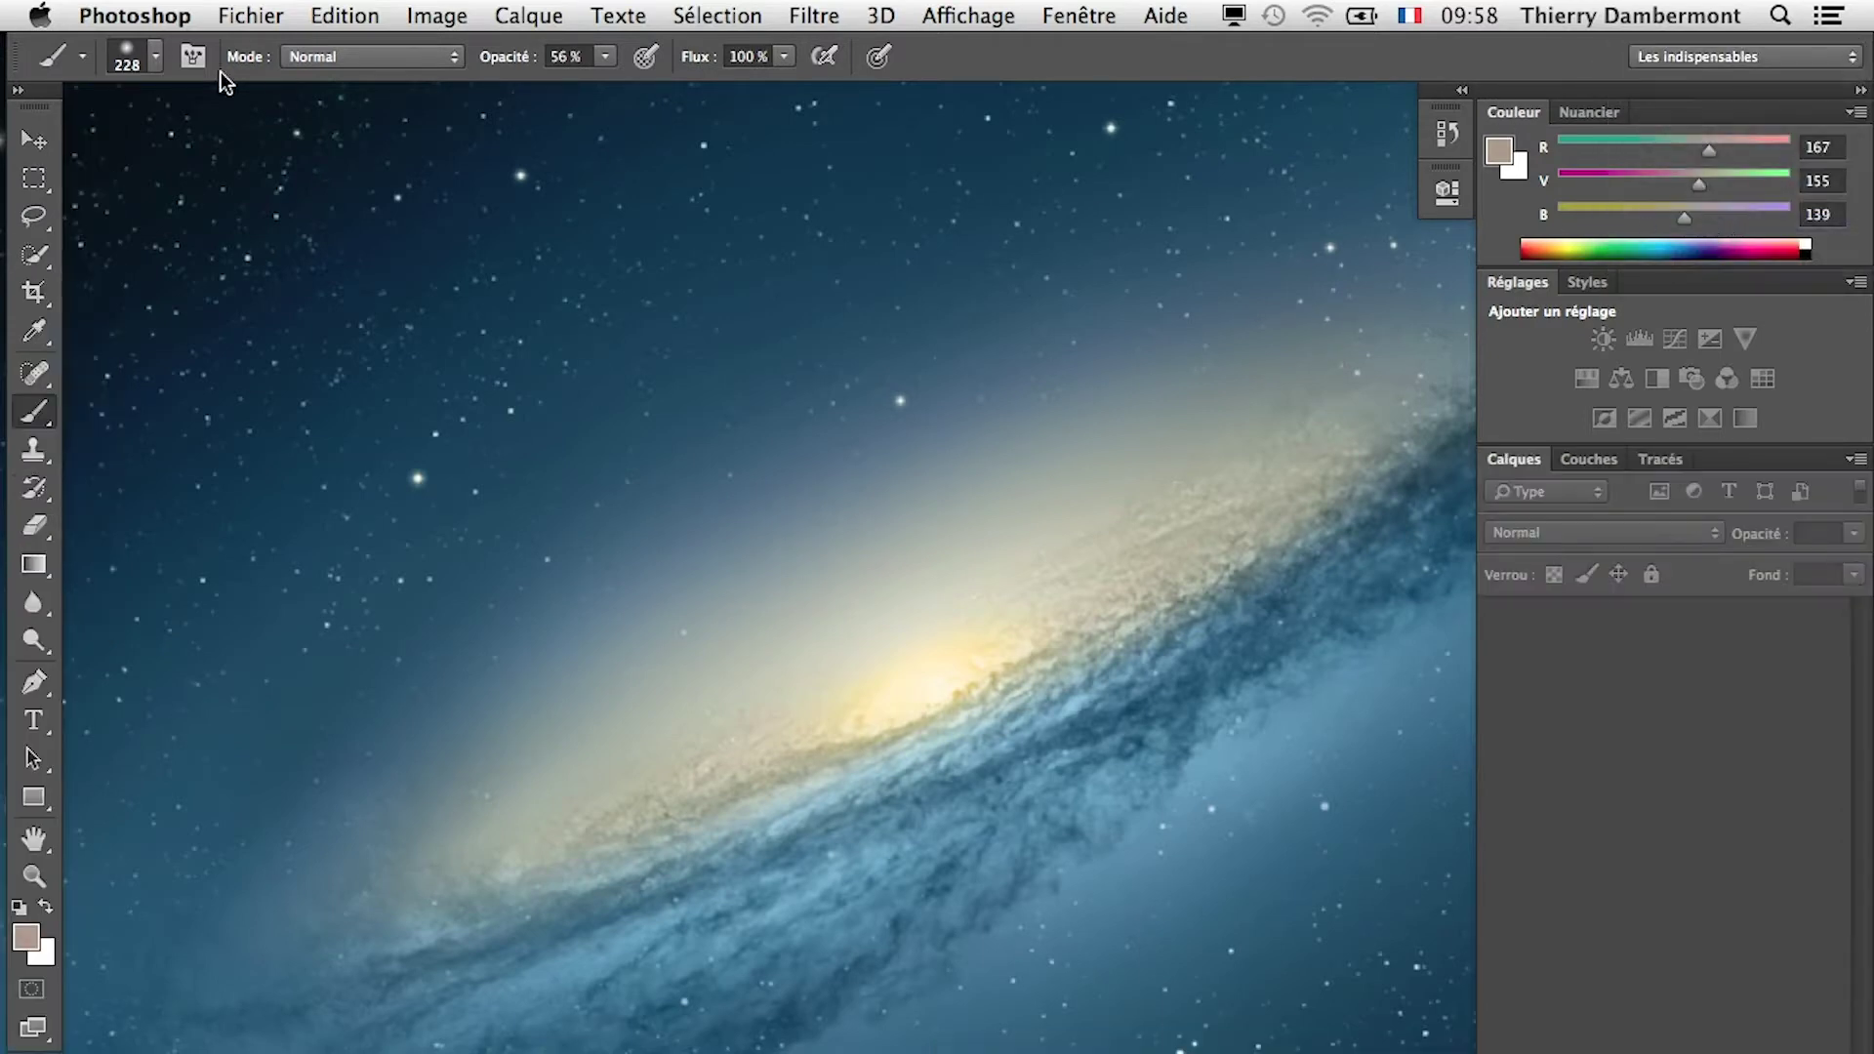
{"action": "left_click_drag", "start_coordinate": [44, 86], "coordinate": [93, 142]}
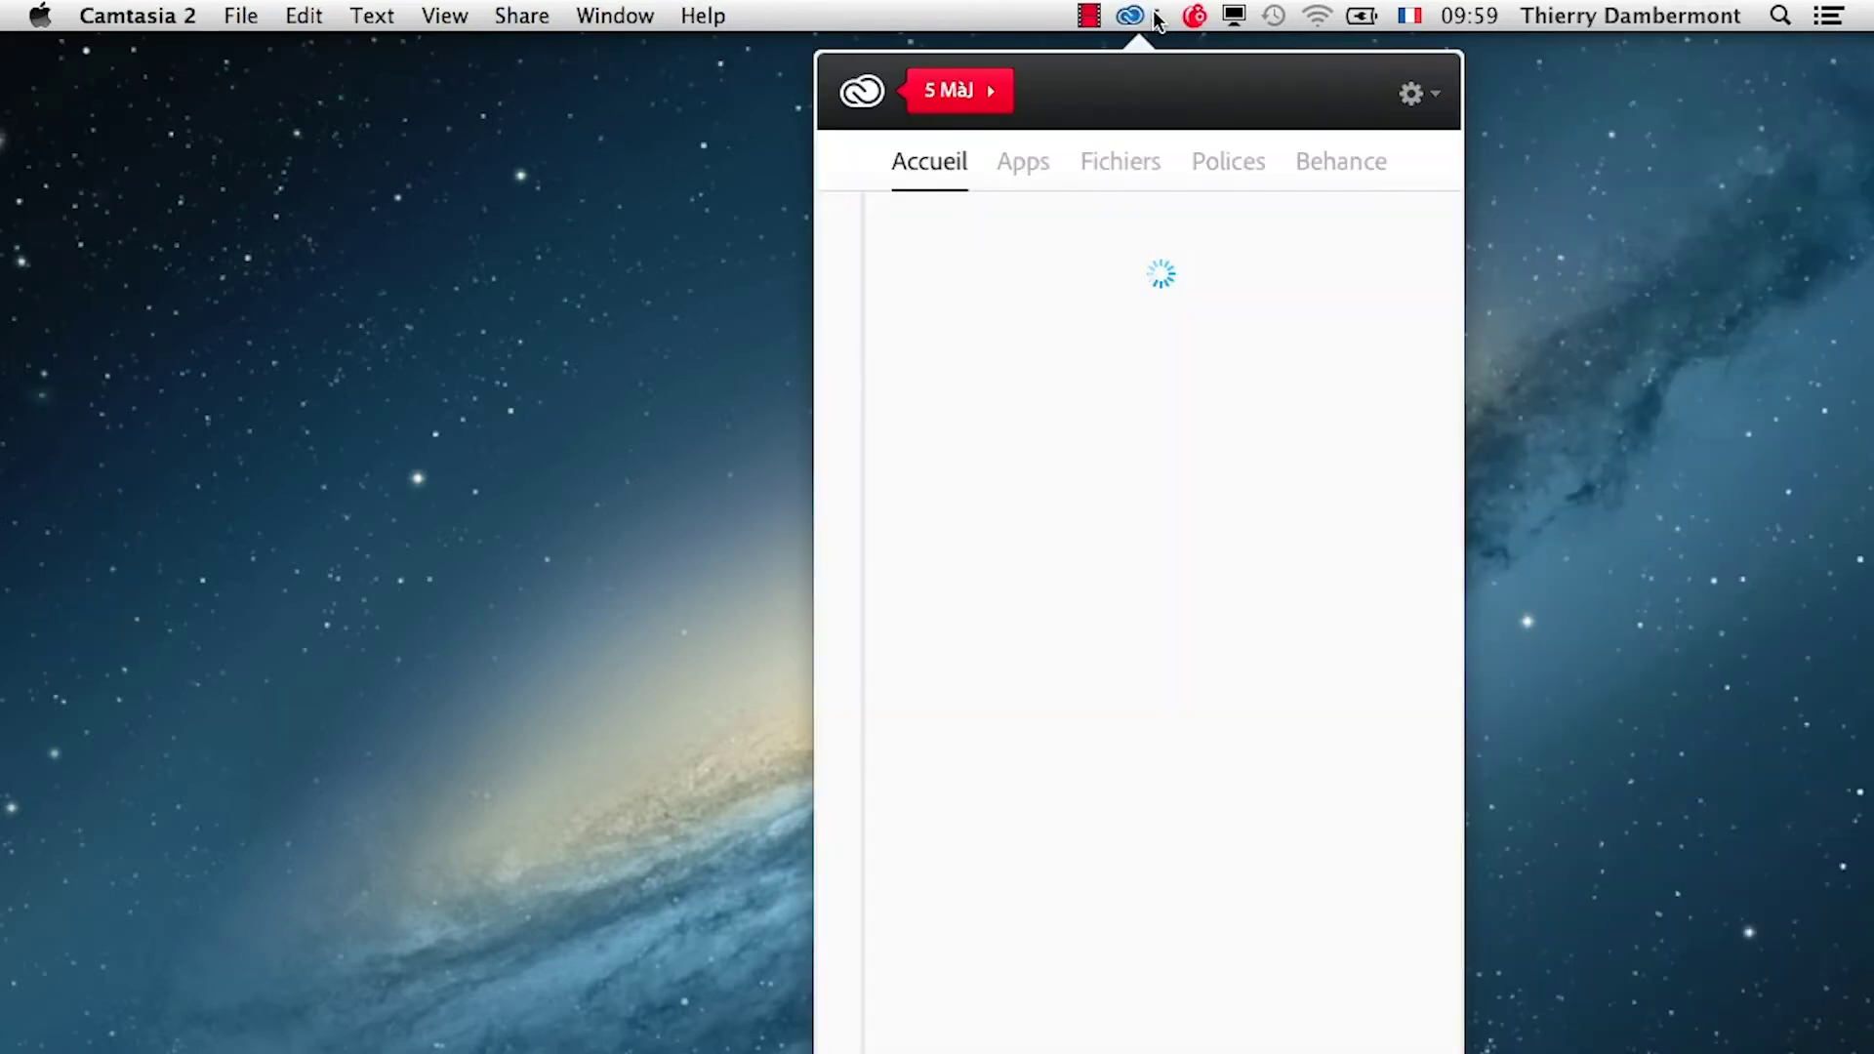
Switch to Firefox, close the Topaz DeJPEG window and open a new window on Google.
{"action": "key", "text": "super+Tab"}
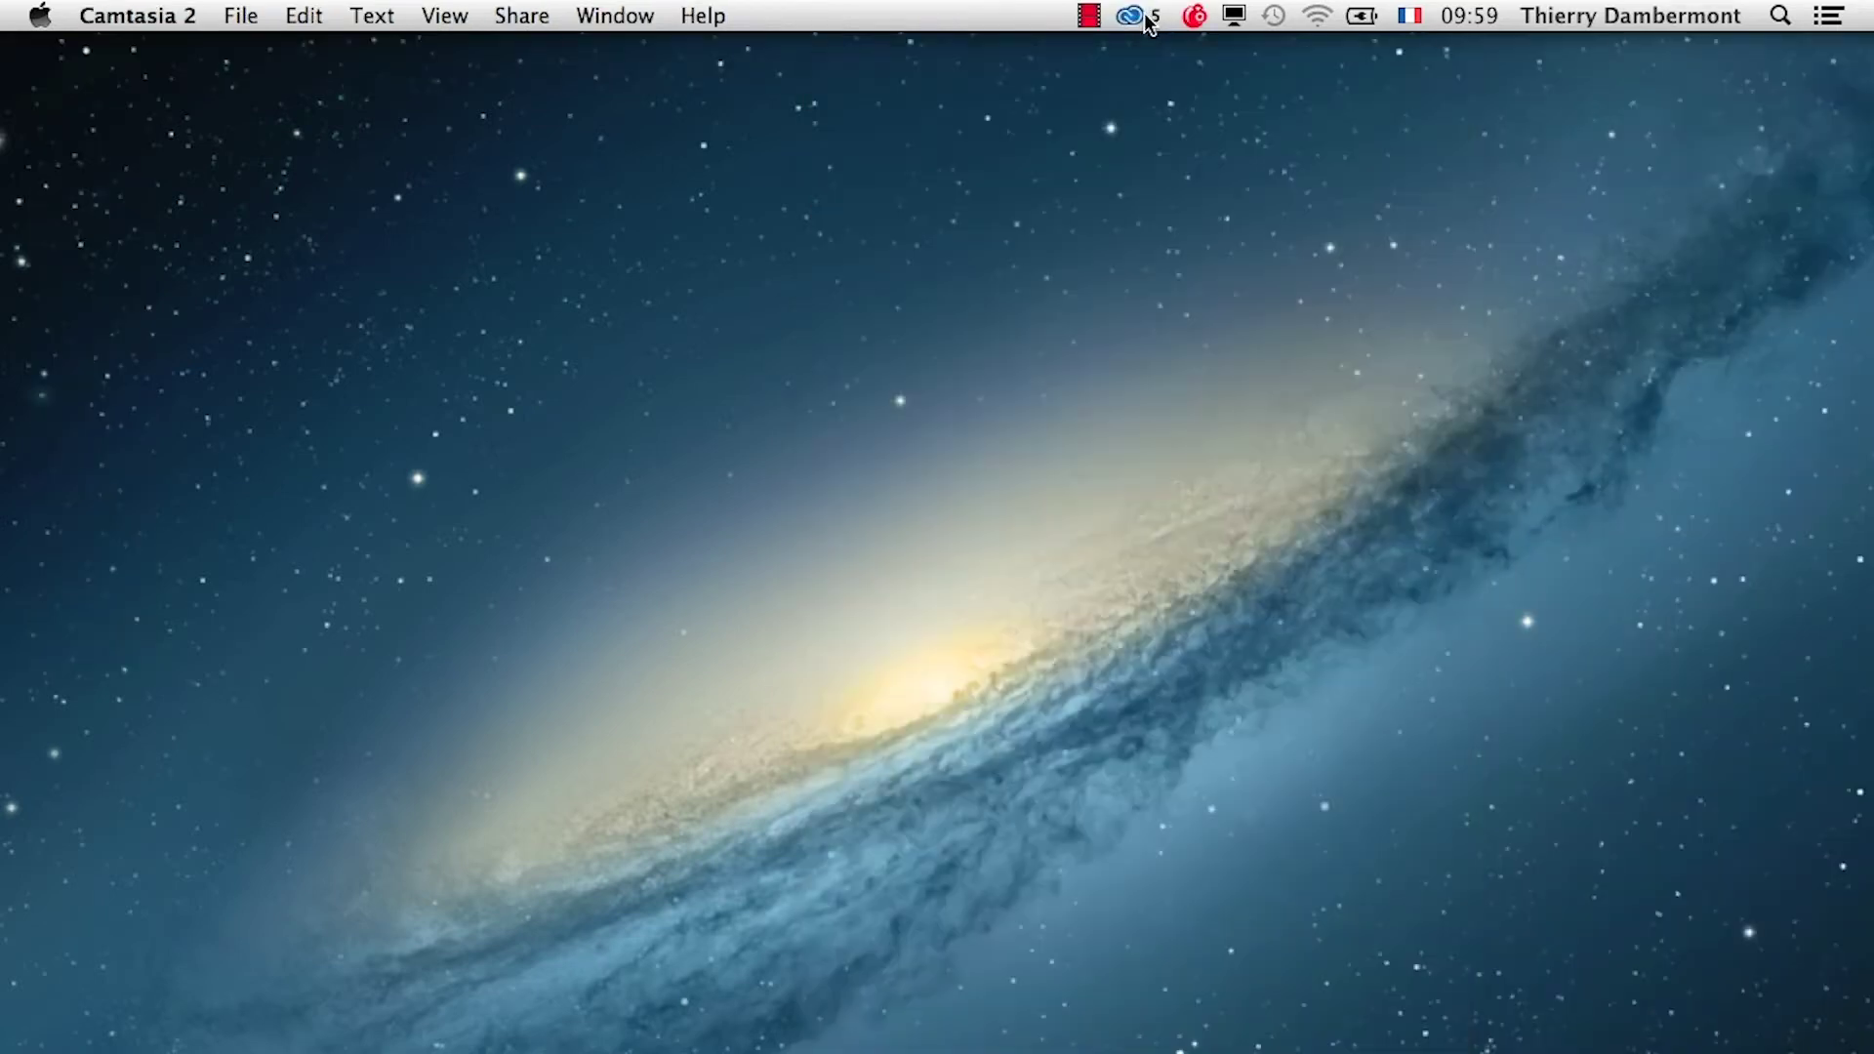
{"action": "left_click", "coordinate": [859, 730]}
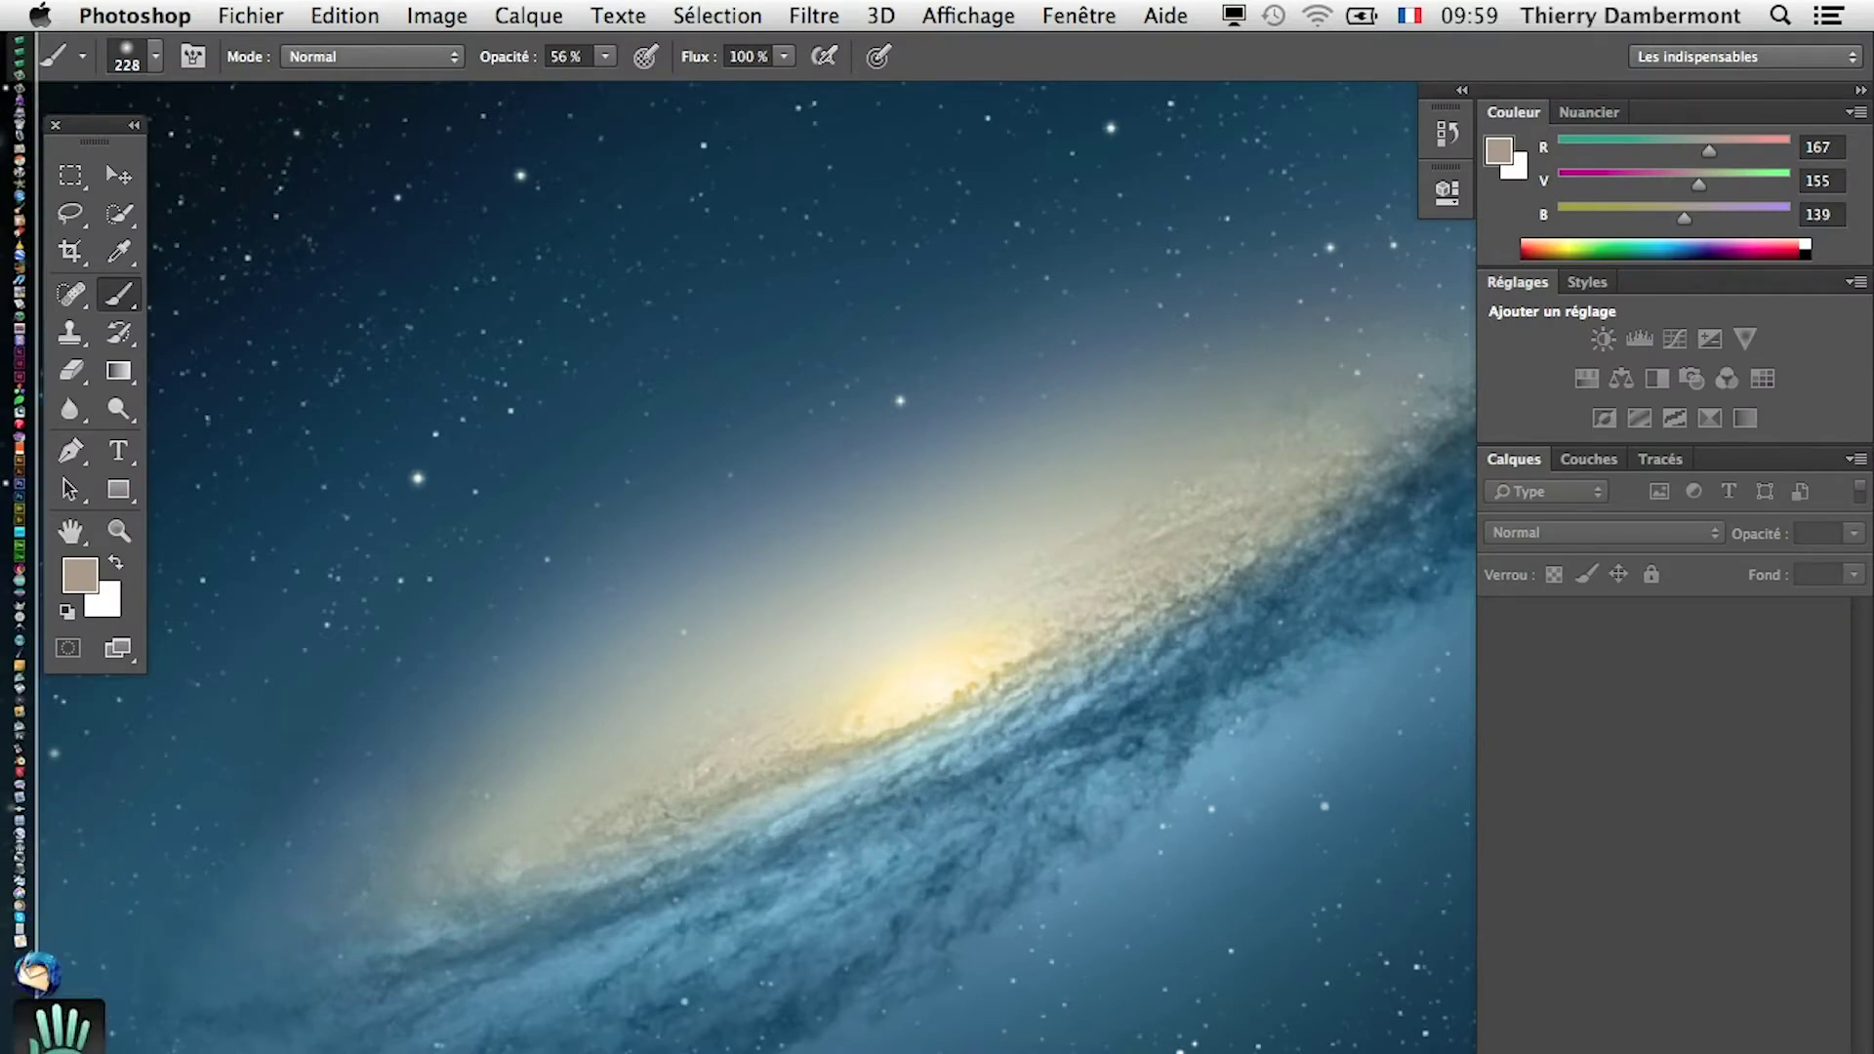
{"action": "left_click", "coordinate": [53, 1033]}
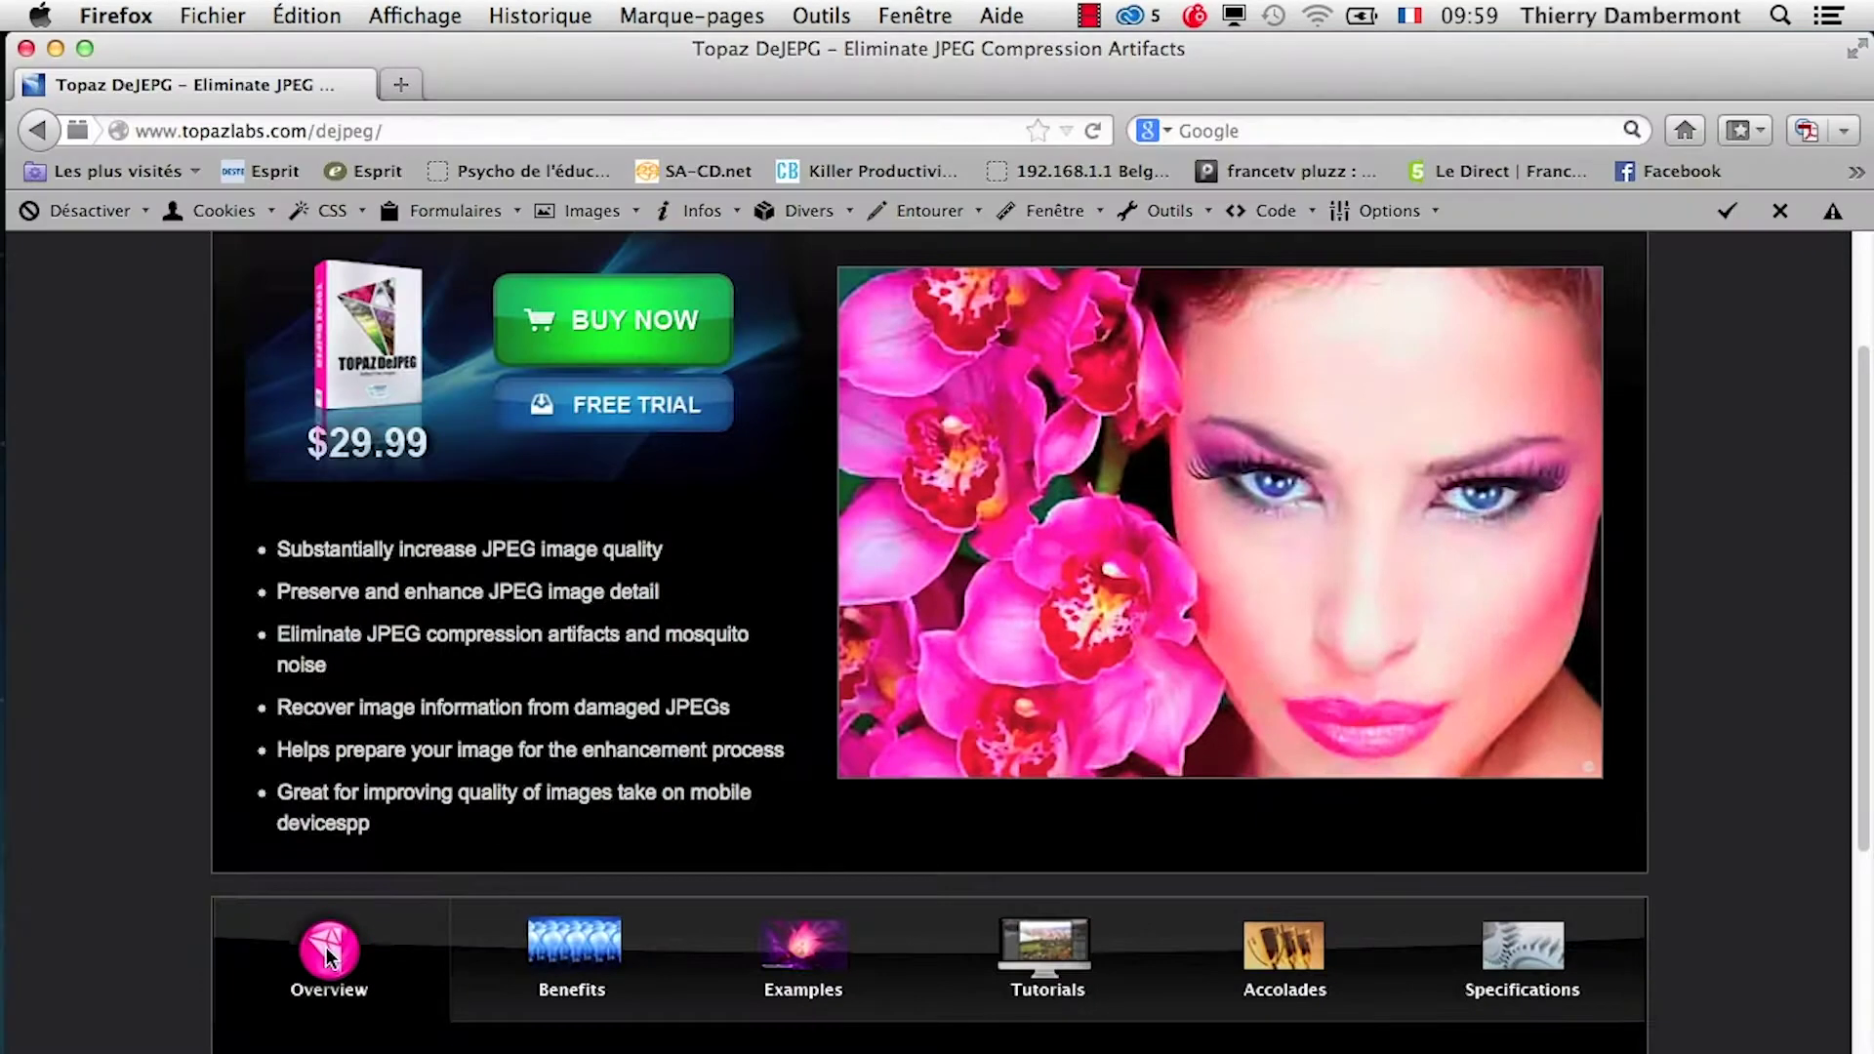
{"action": "left_click", "coordinate": [27, 48]}
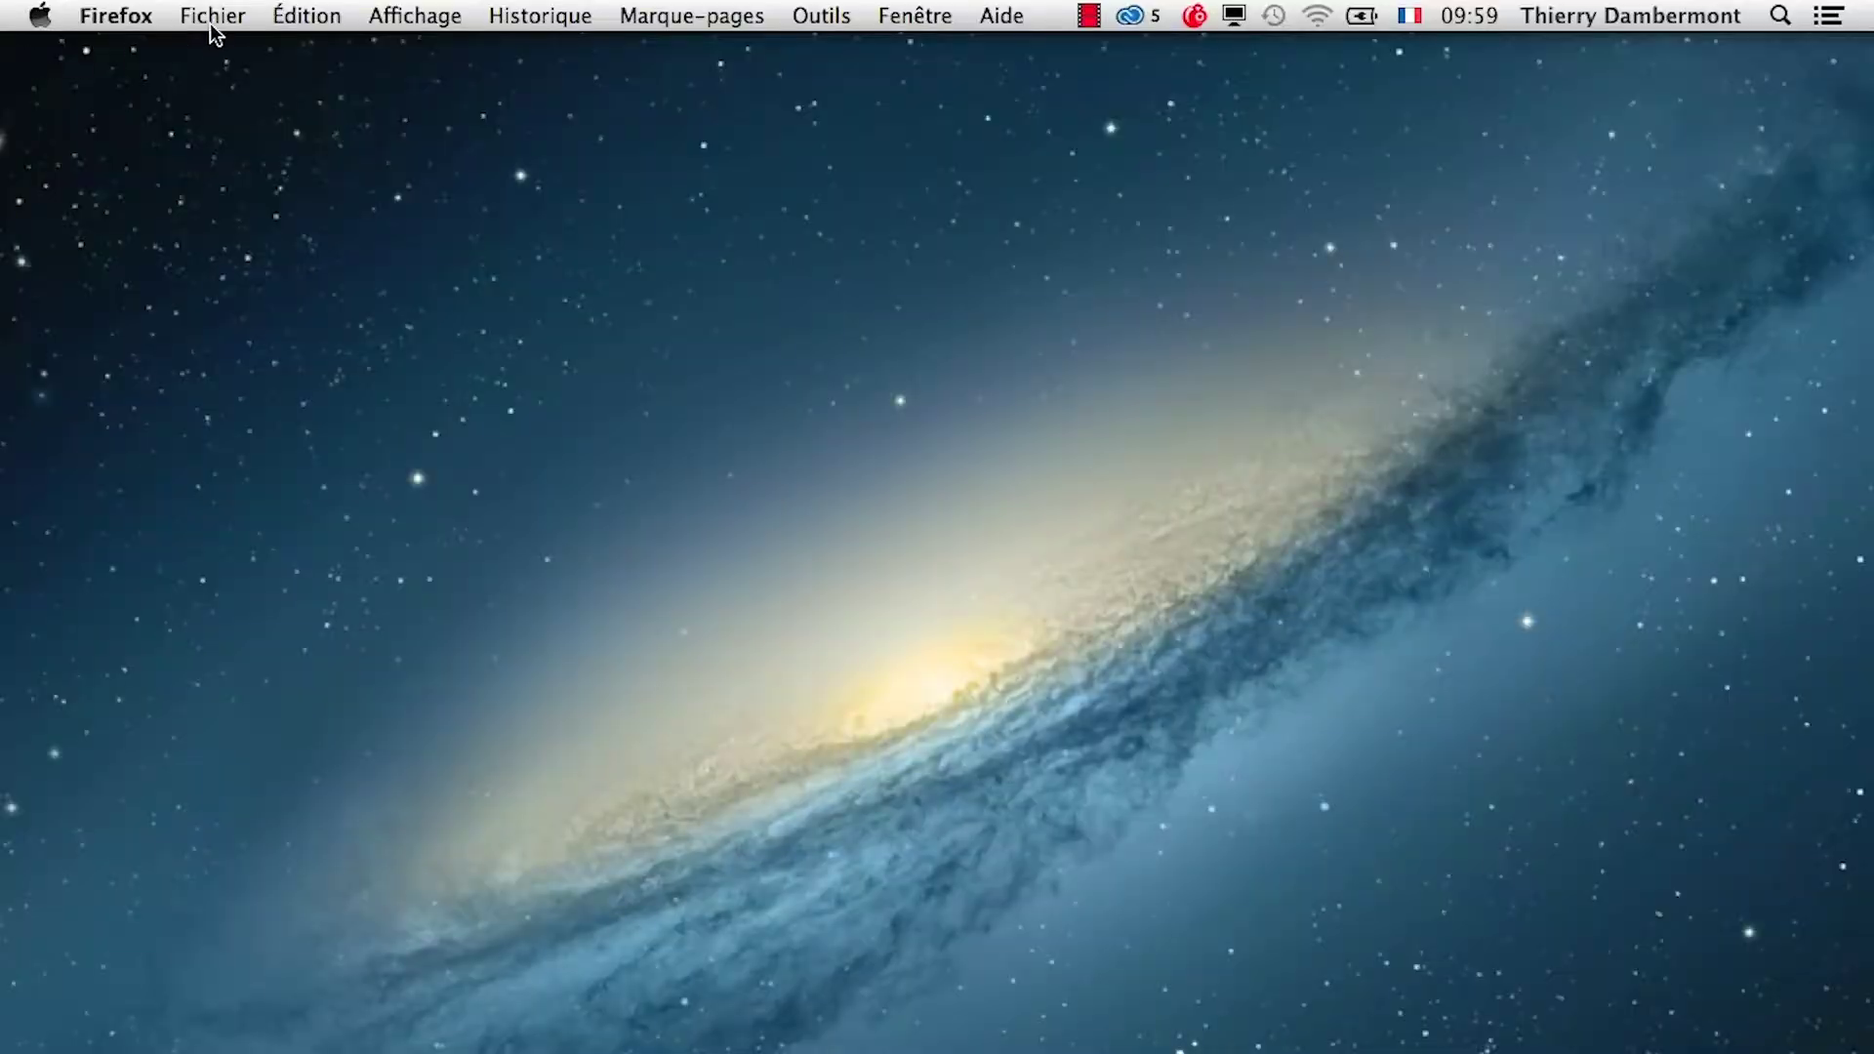
{"action": "left_click", "coordinate": [211, 18]}
{"action": "left_click", "coordinate": [242, 77]}
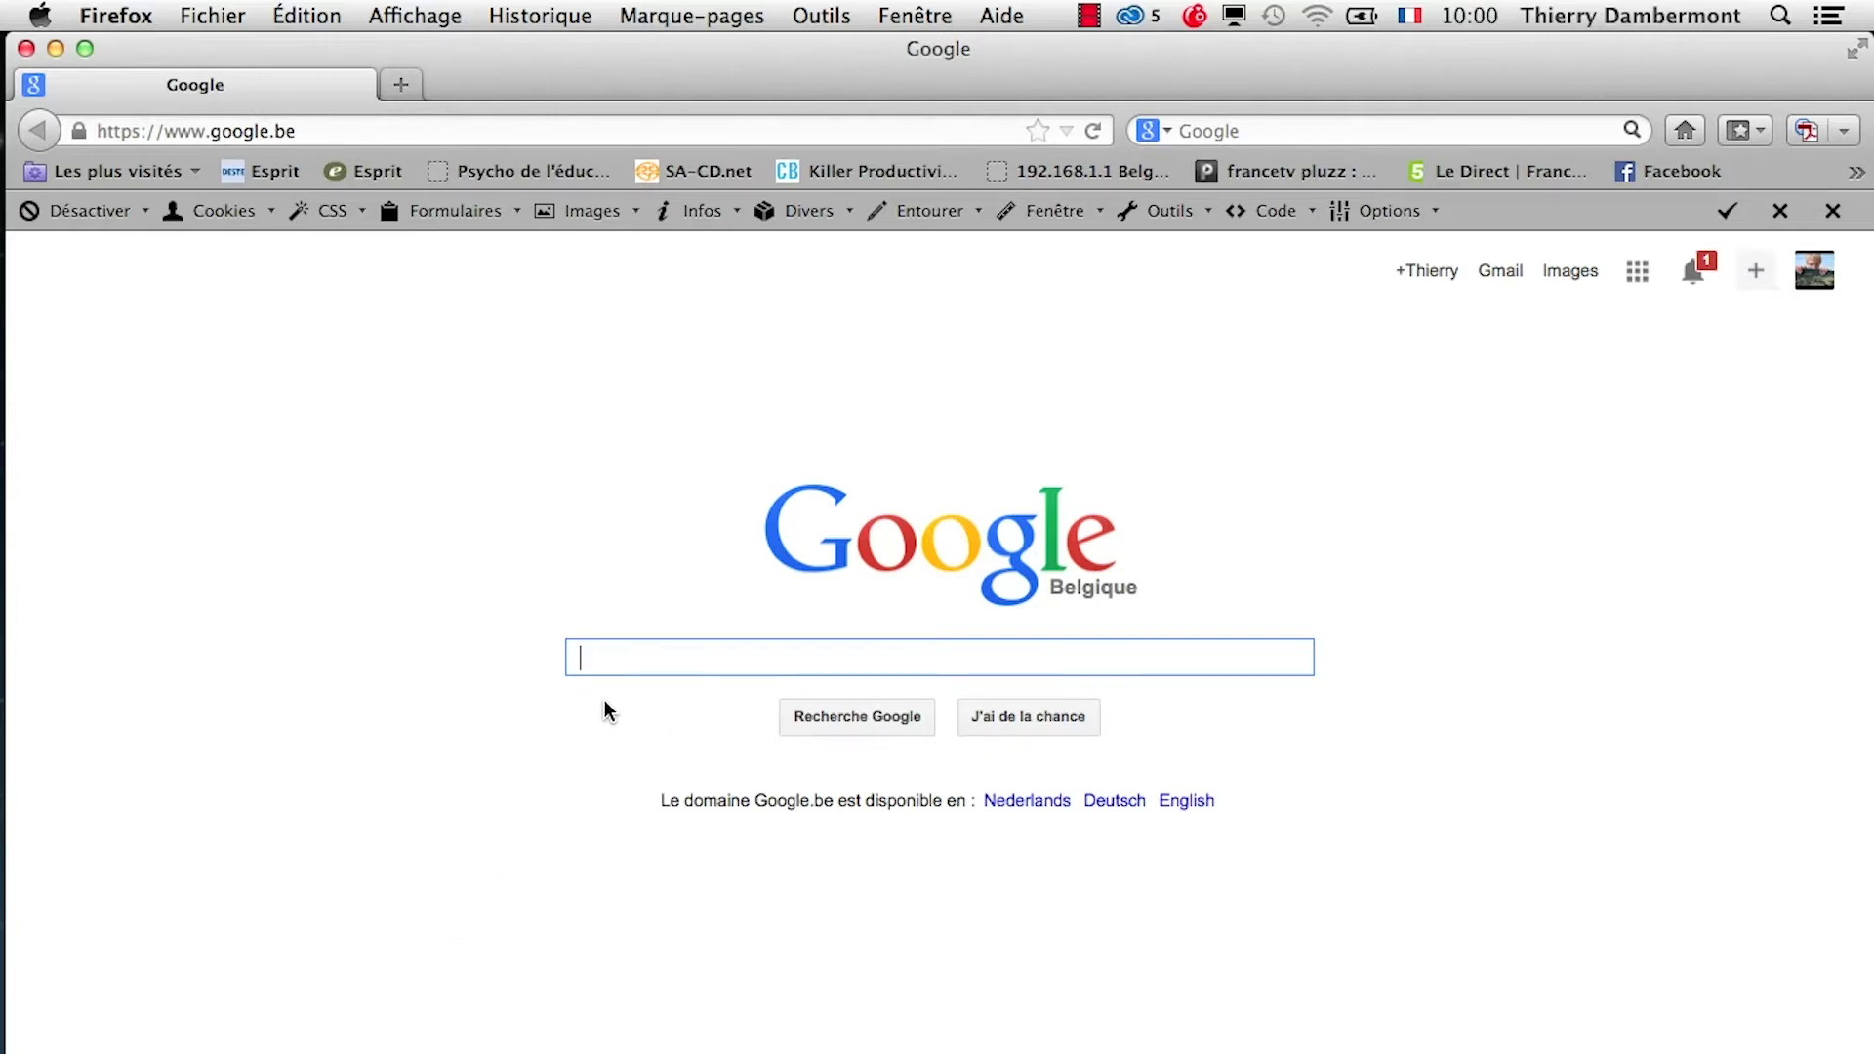
Search Google for caged animal "public domain" and show the image results.
{"action": "type", "text": "ca"}
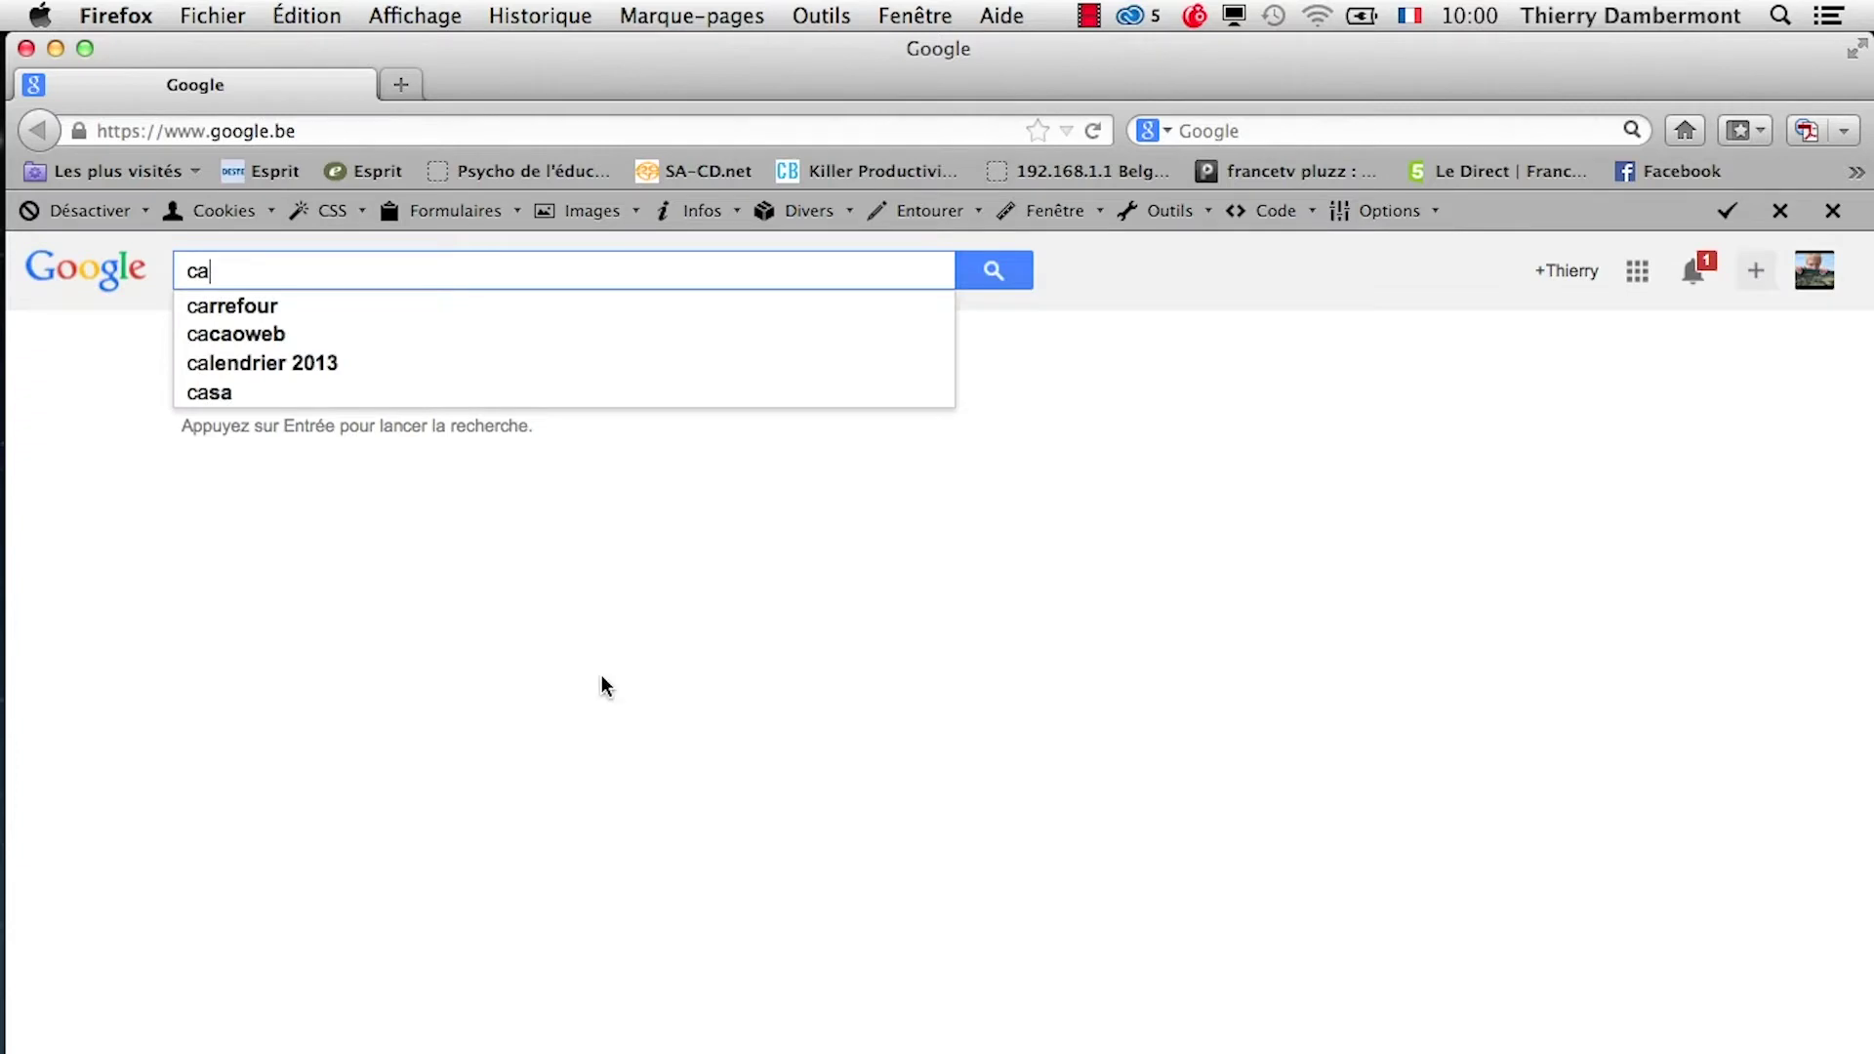
{"action": "type", "text": "g"}
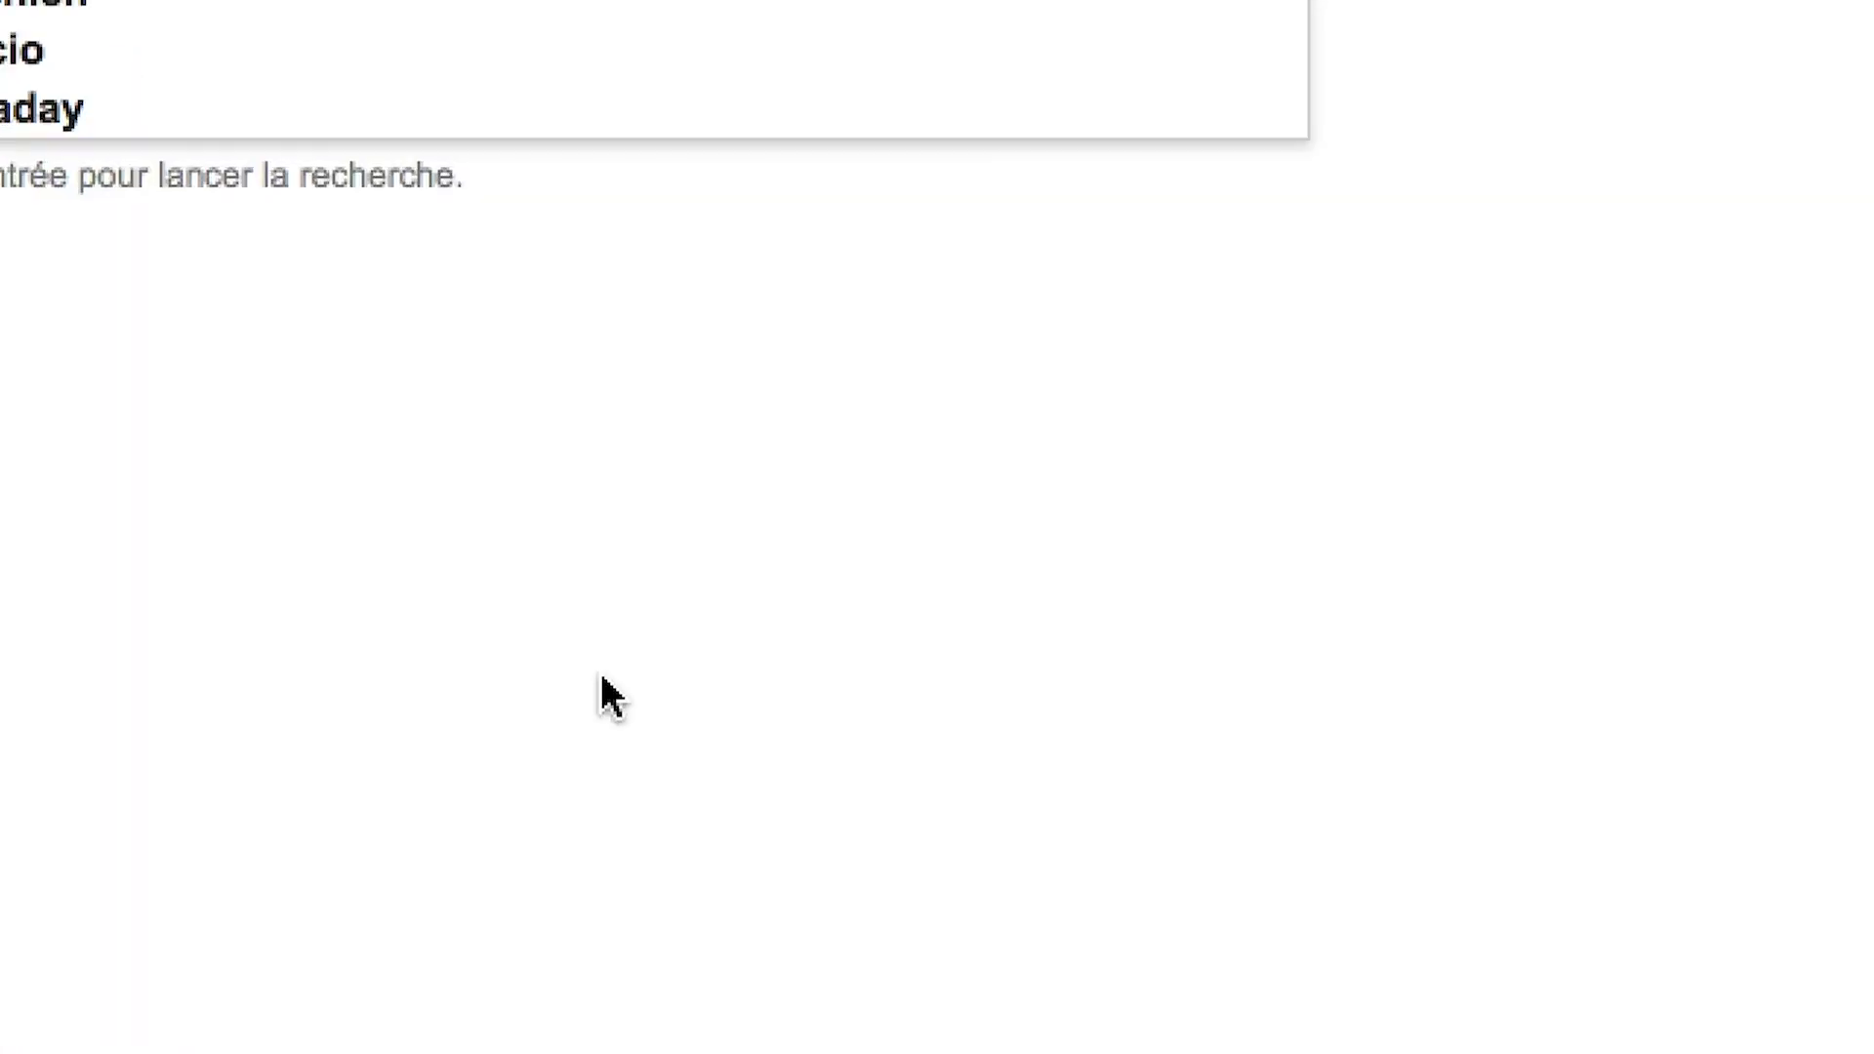
{"action": "type", "text": "ed an"}
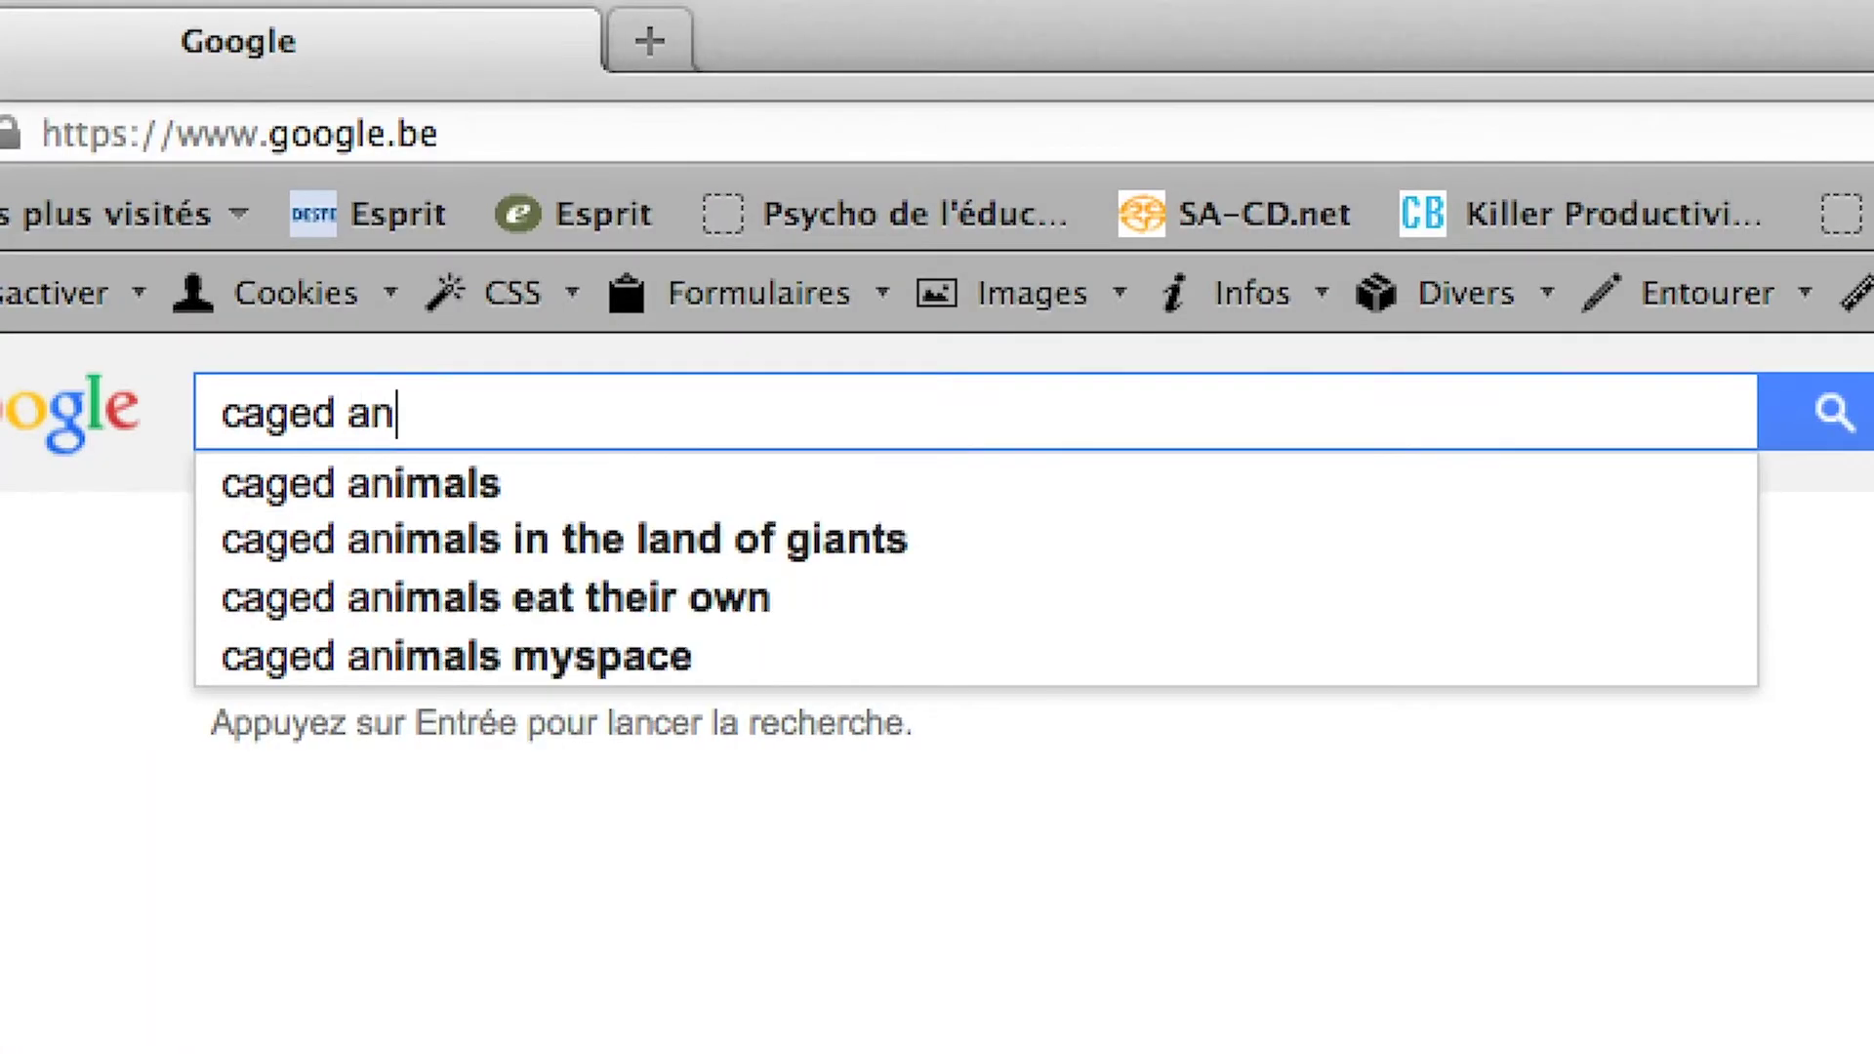
{"action": "type", "text": "imal \"pu"}
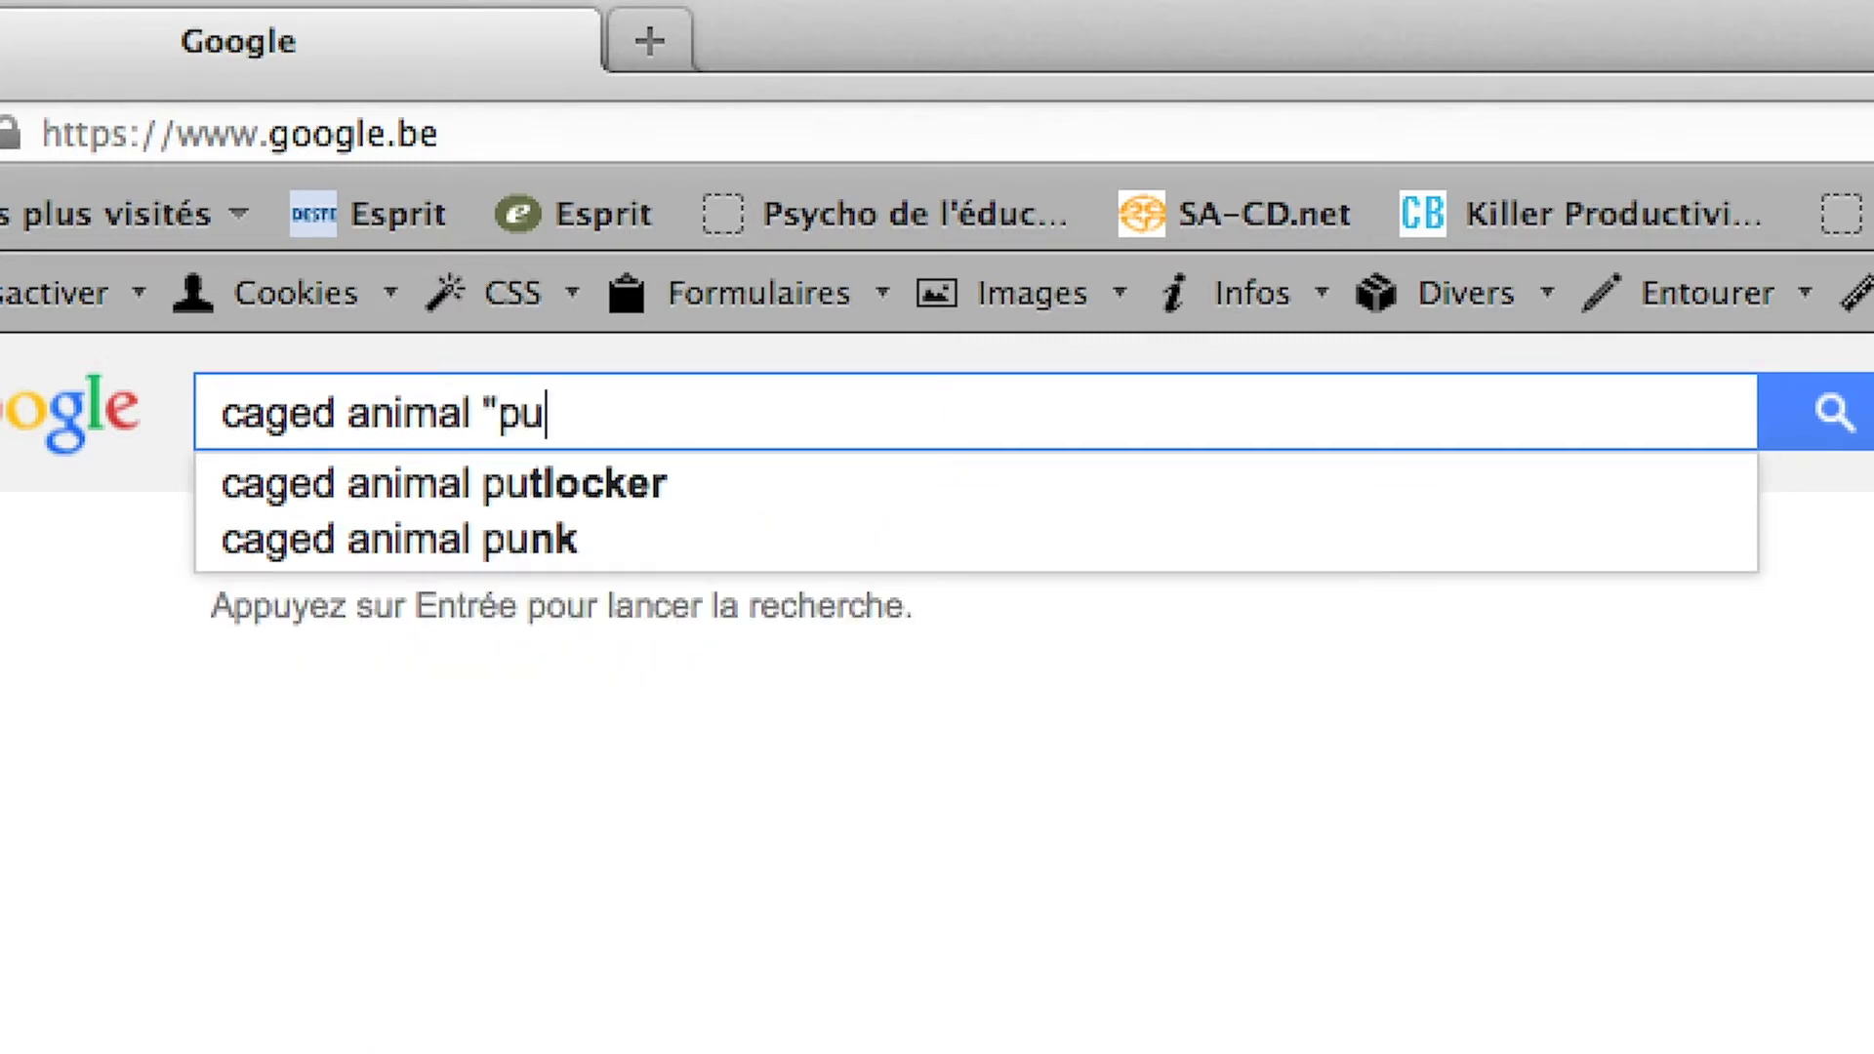
{"action": "type", "text": "blic doma"}
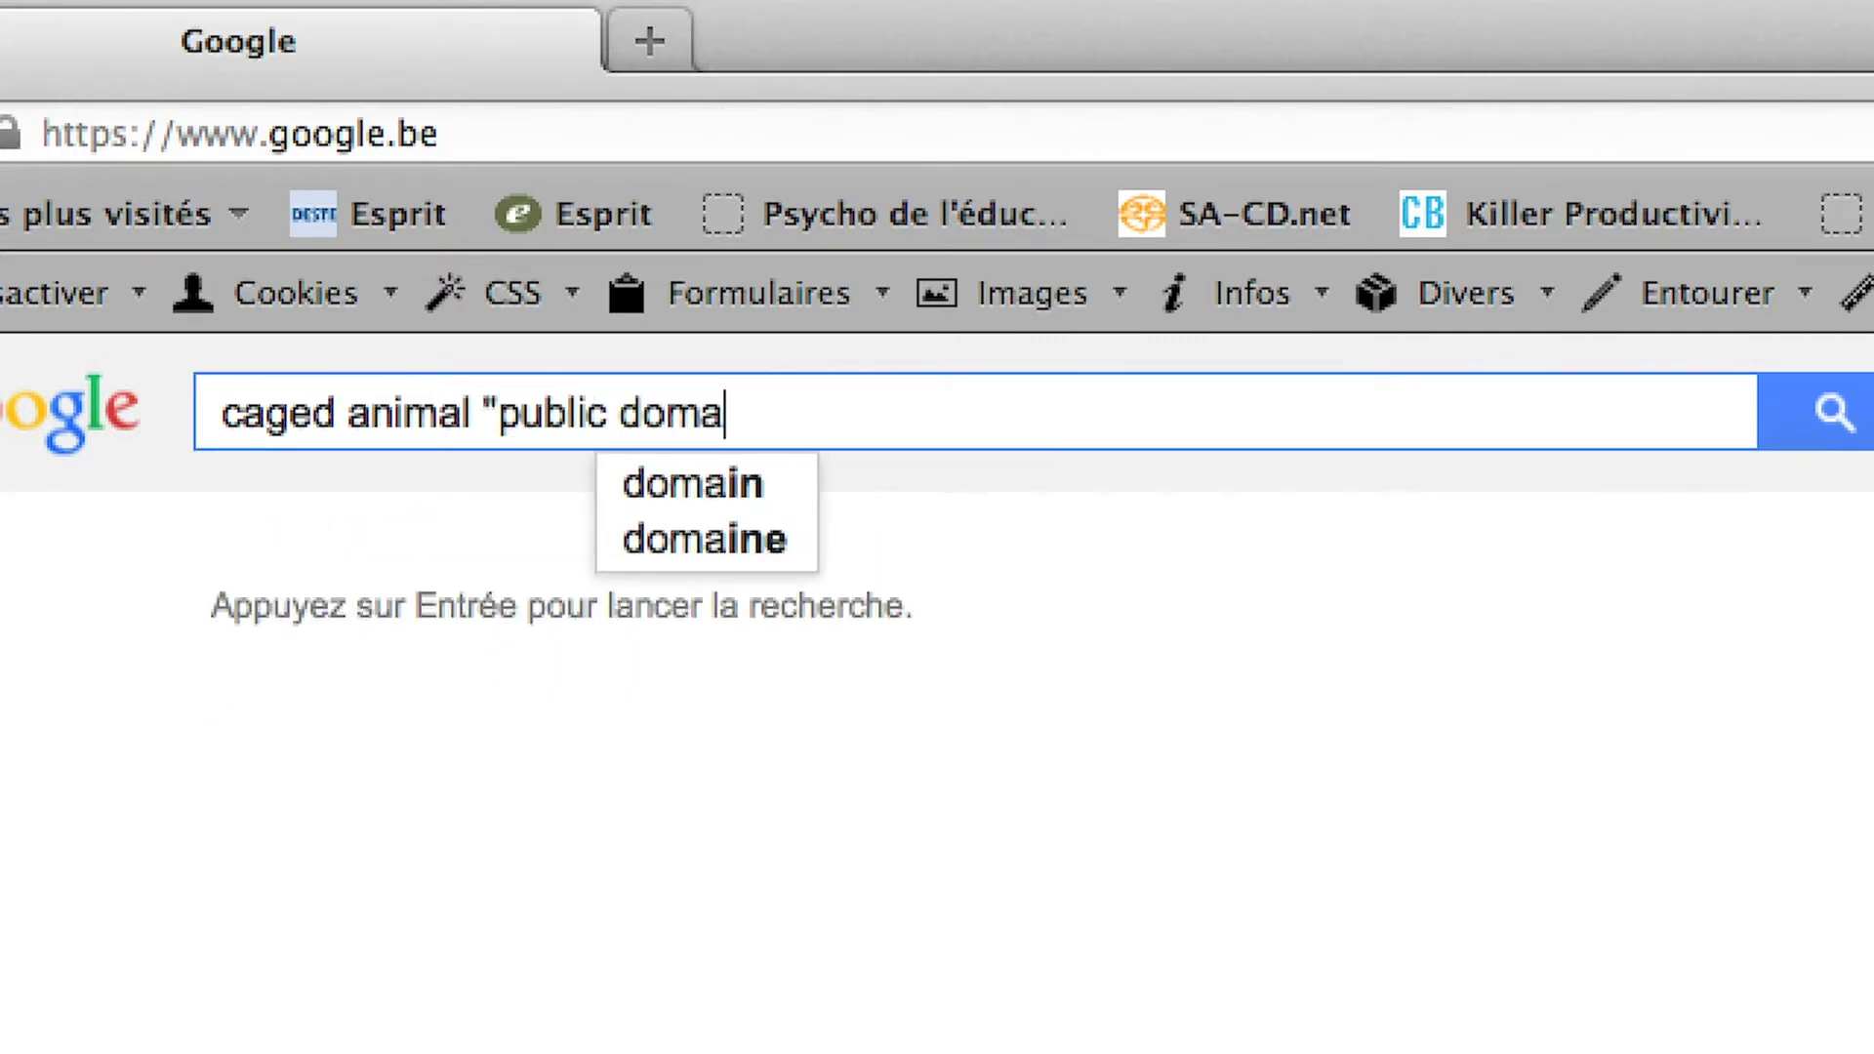
{"action": "type", "text": "in\""}
{"action": "key", "text": "Return"}
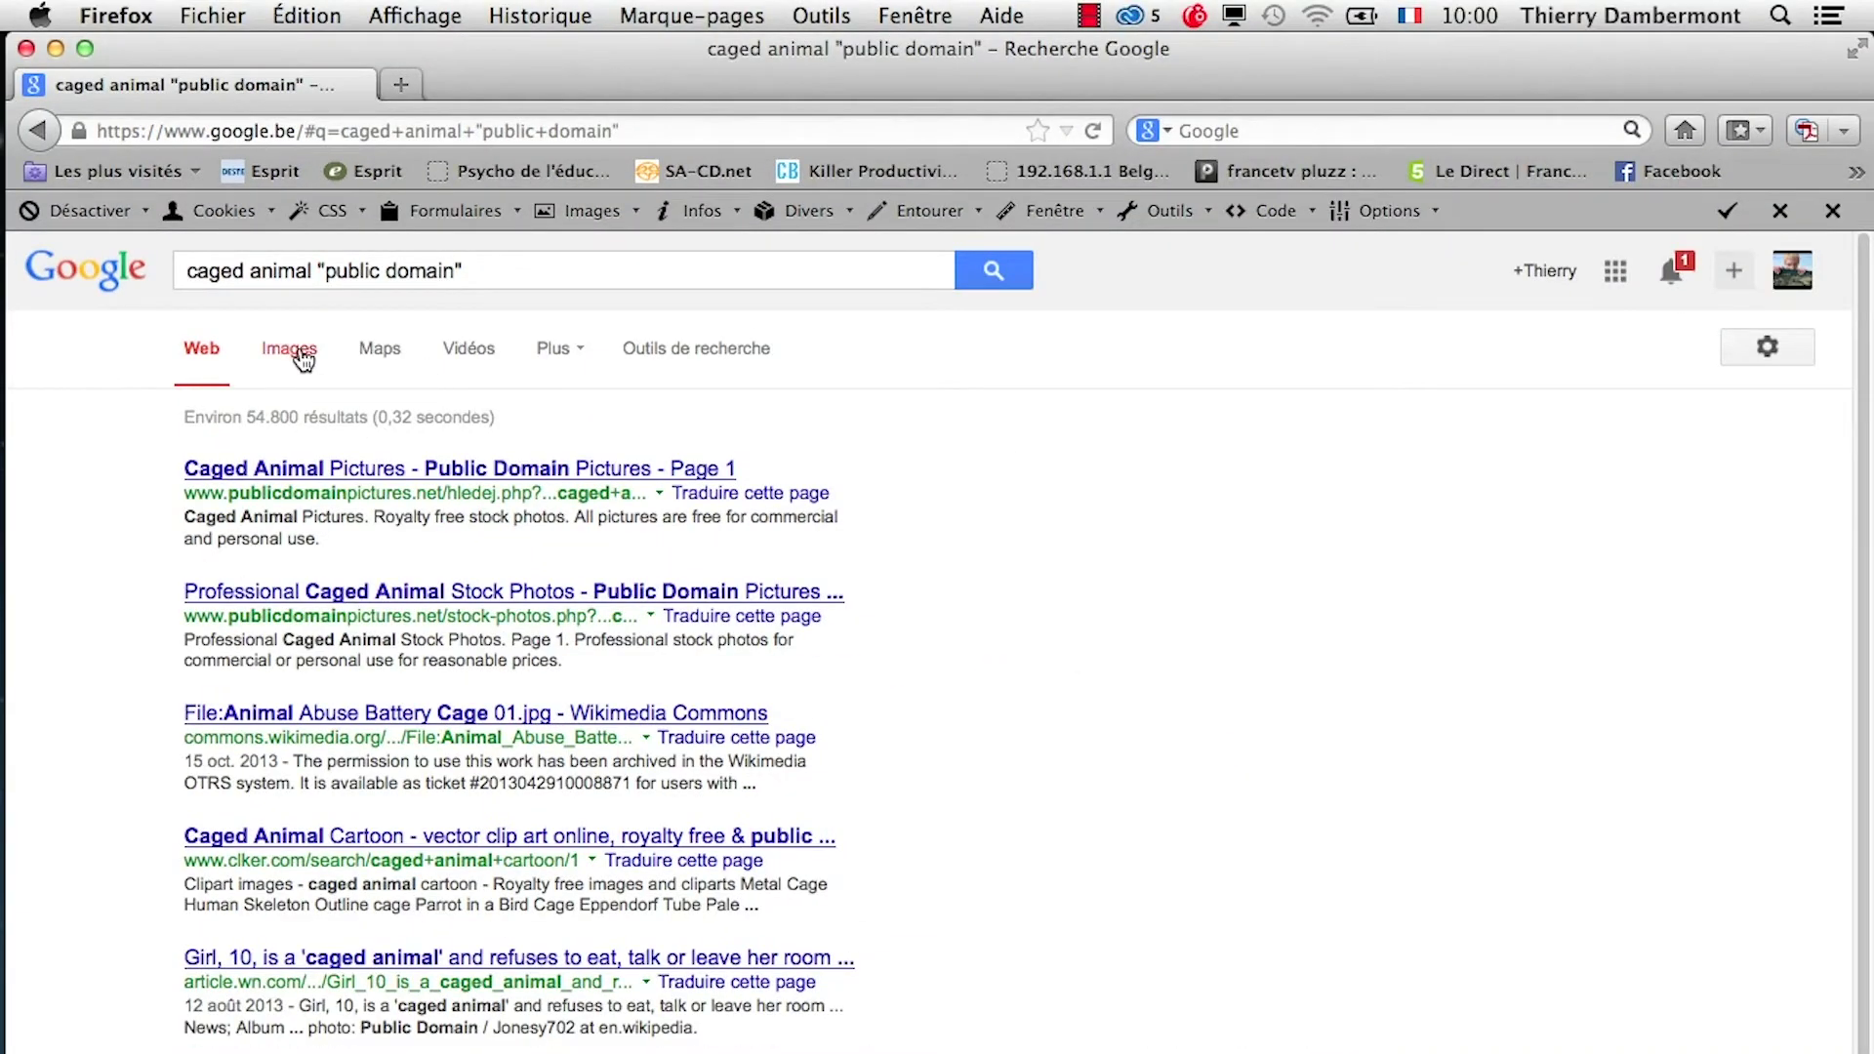
{"action": "left_click", "coordinate": [293, 351]}
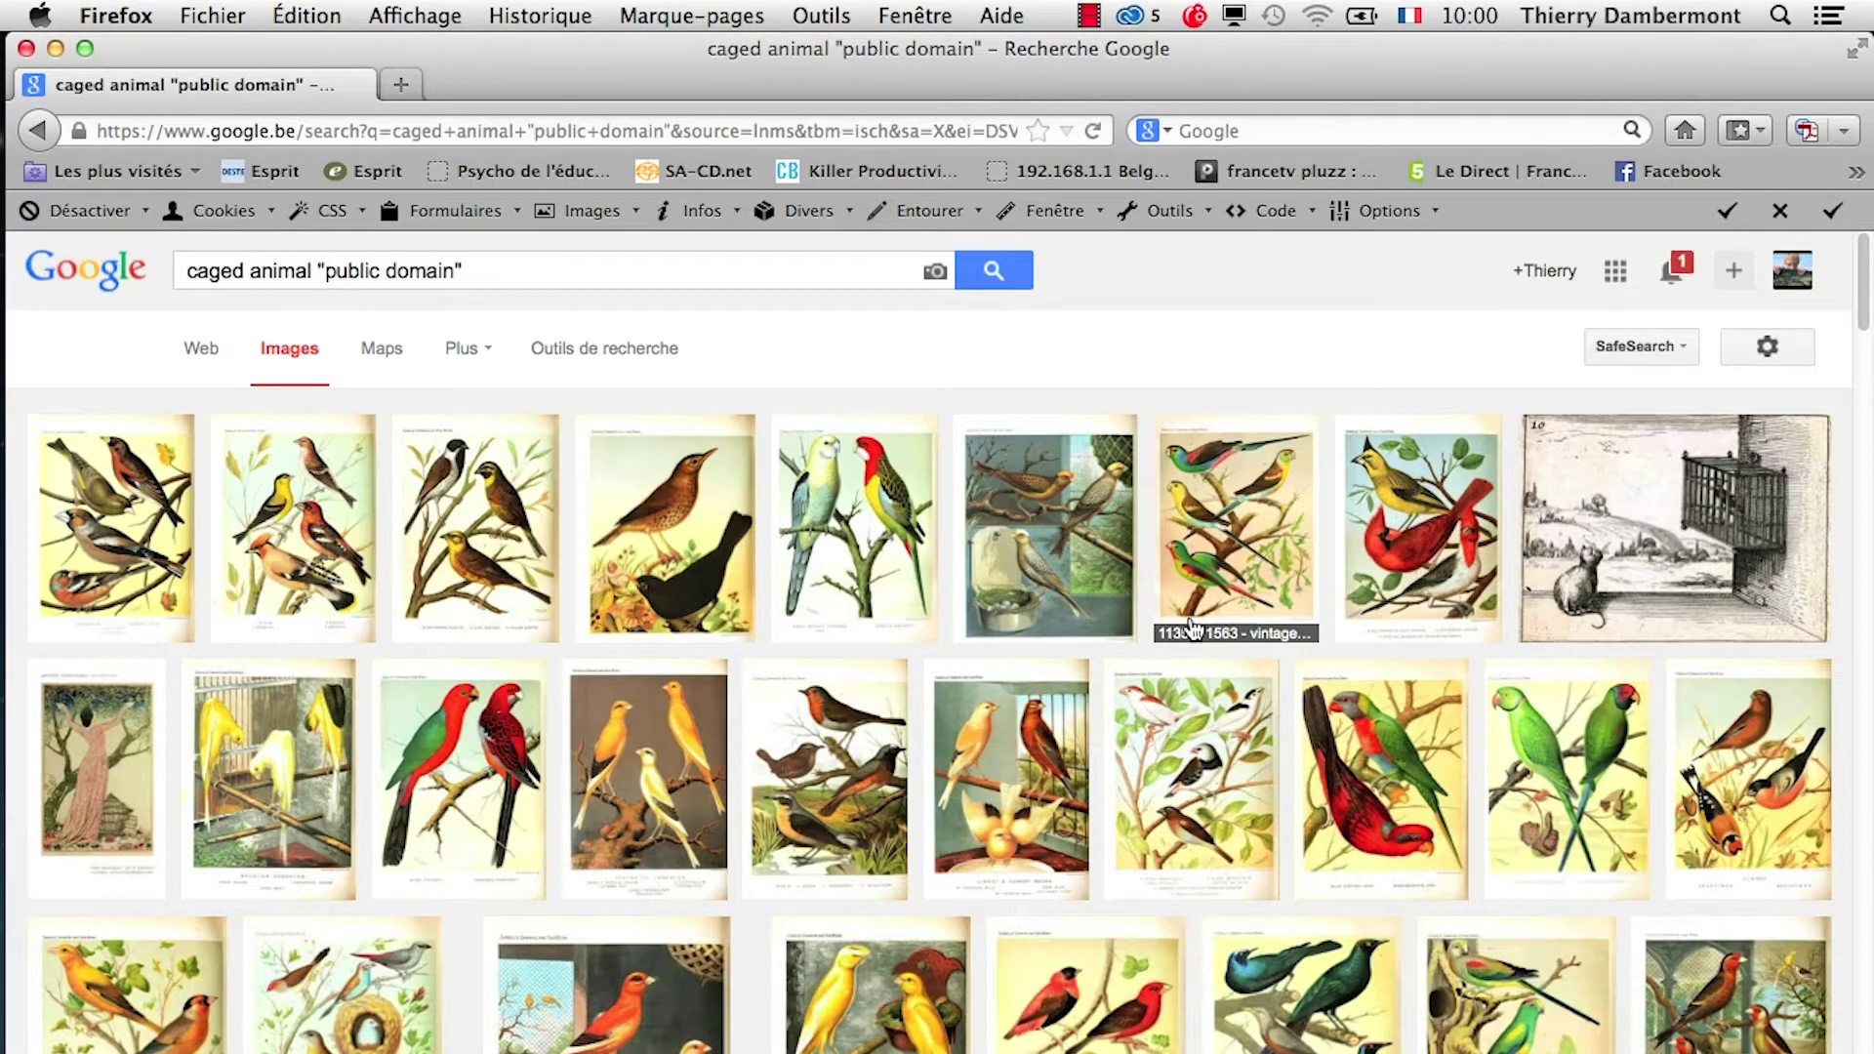
Scroll through the caged animal image results, then return to the top.
{"action": "scroll", "coordinate": [1189, 625], "scroll_direction": "down", "scroll_amount": 5}
{"action": "scroll", "coordinate": [1171, 615], "scroll_direction": "down", "scroll_amount": 5}
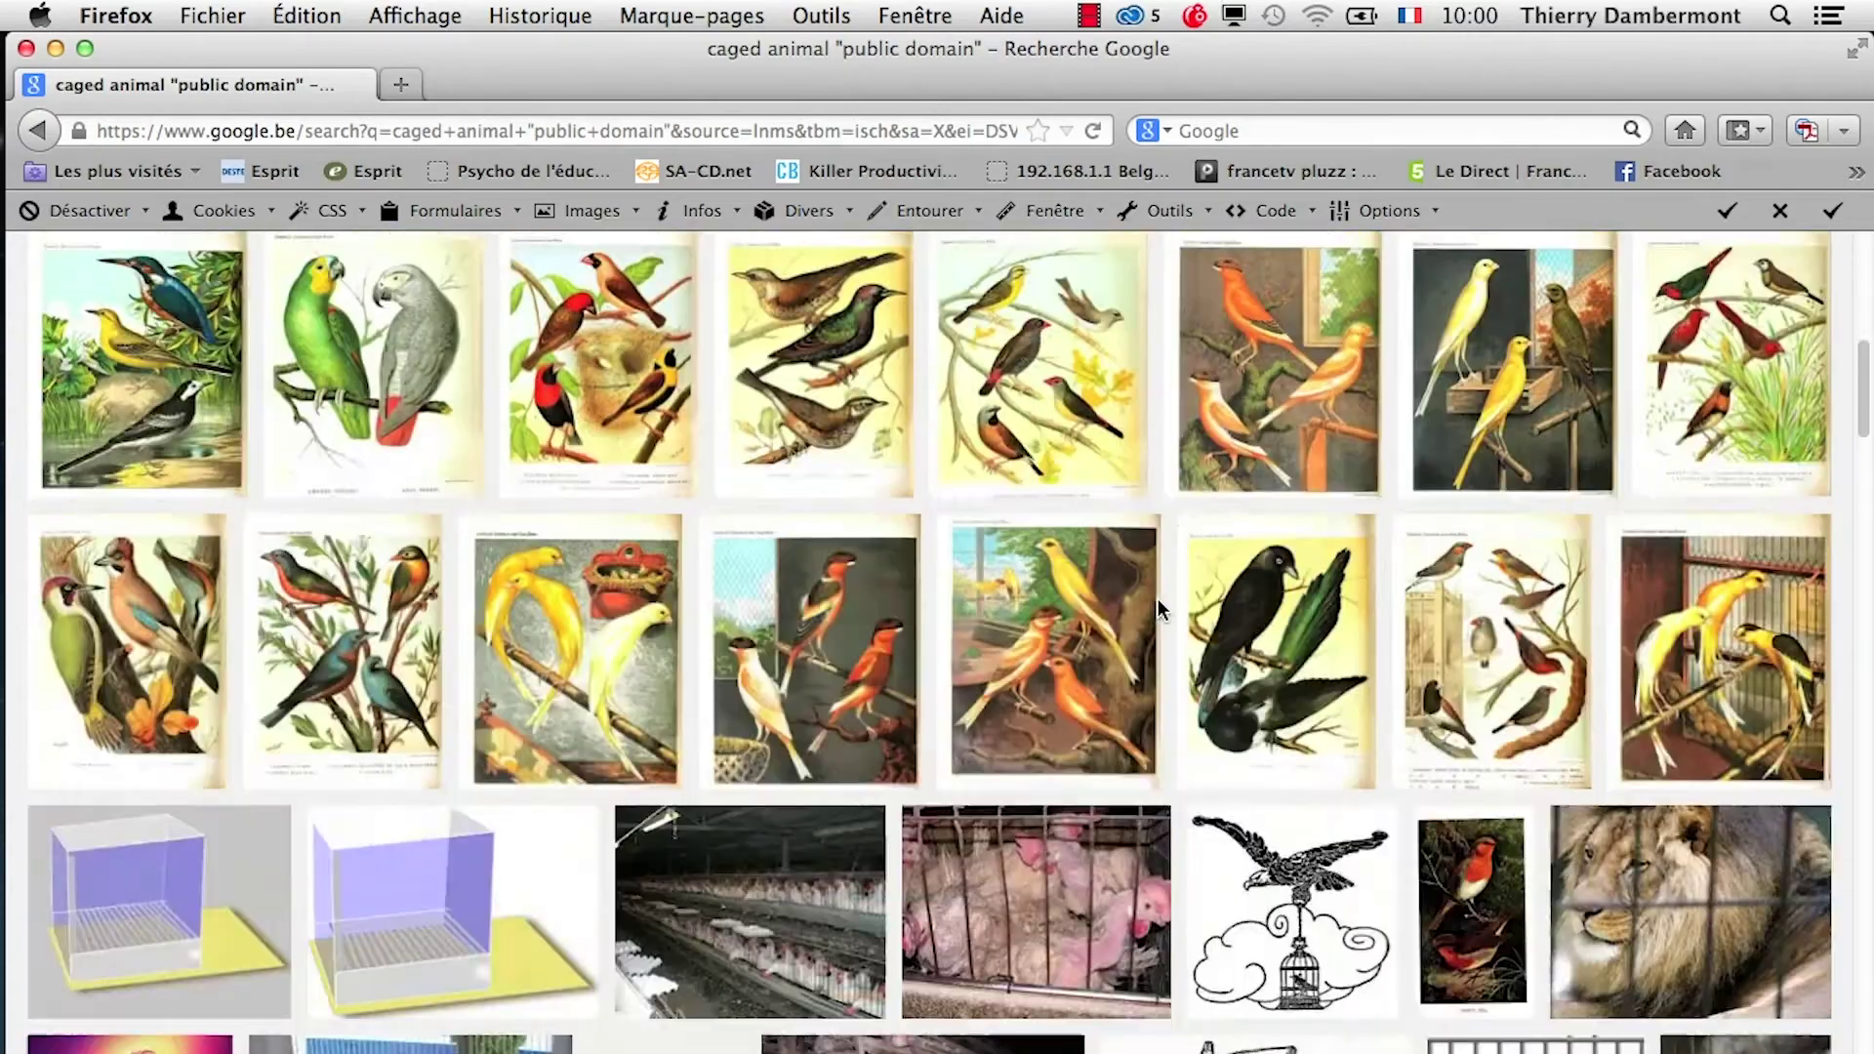
{"action": "scroll", "coordinate": [1162, 612], "scroll_direction": "down", "scroll_amount": 7}
{"action": "scroll", "coordinate": [1161, 612], "scroll_direction": "up", "scroll_amount": 3}
{"action": "scroll", "coordinate": [1161, 612], "scroll_direction": "up", "scroll_amount": 3}
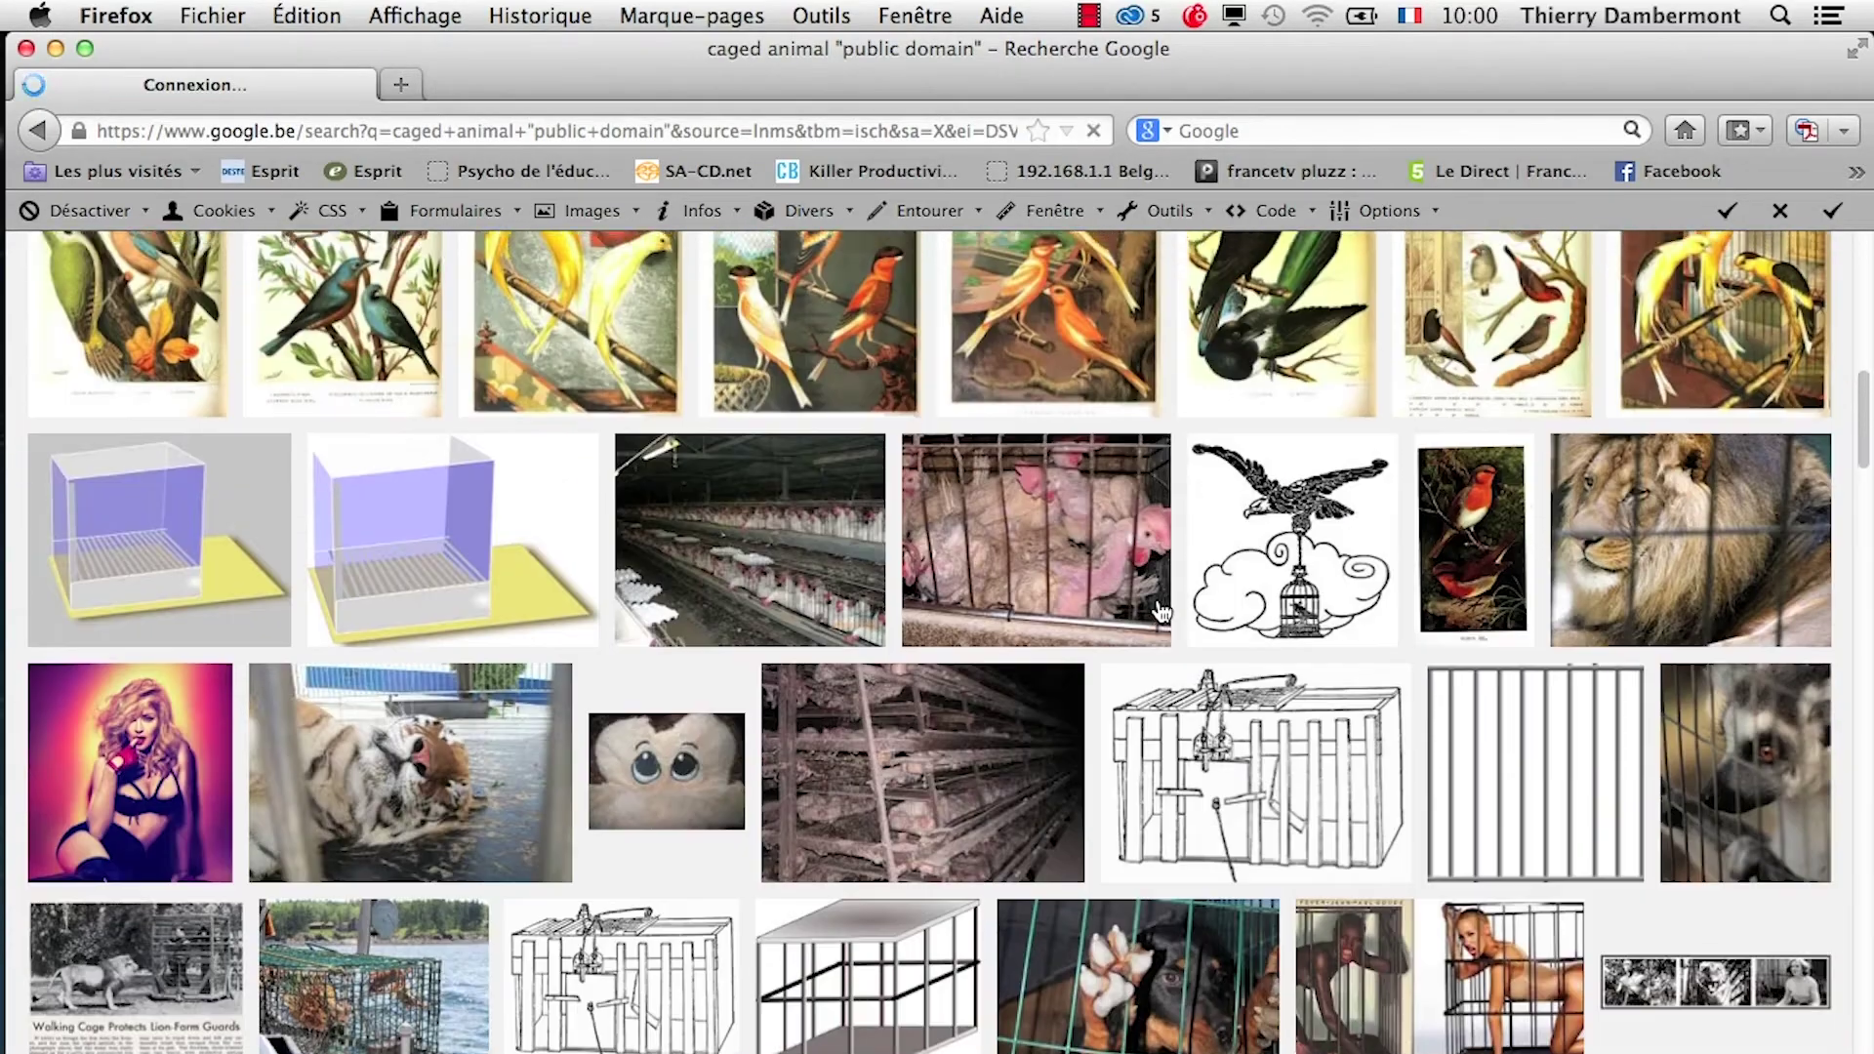
{"action": "scroll", "coordinate": [1162, 612], "scroll_direction": "up", "scroll_amount": 2}
{"action": "scroll", "coordinate": [1162, 612], "scroll_direction": "down", "scroll_amount": 6}
{"action": "scroll", "coordinate": [1162, 612], "scroll_direction": "up", "scroll_amount": 3}
{"action": "scroll", "coordinate": [1162, 612], "scroll_direction": "up", "scroll_amount": 2}
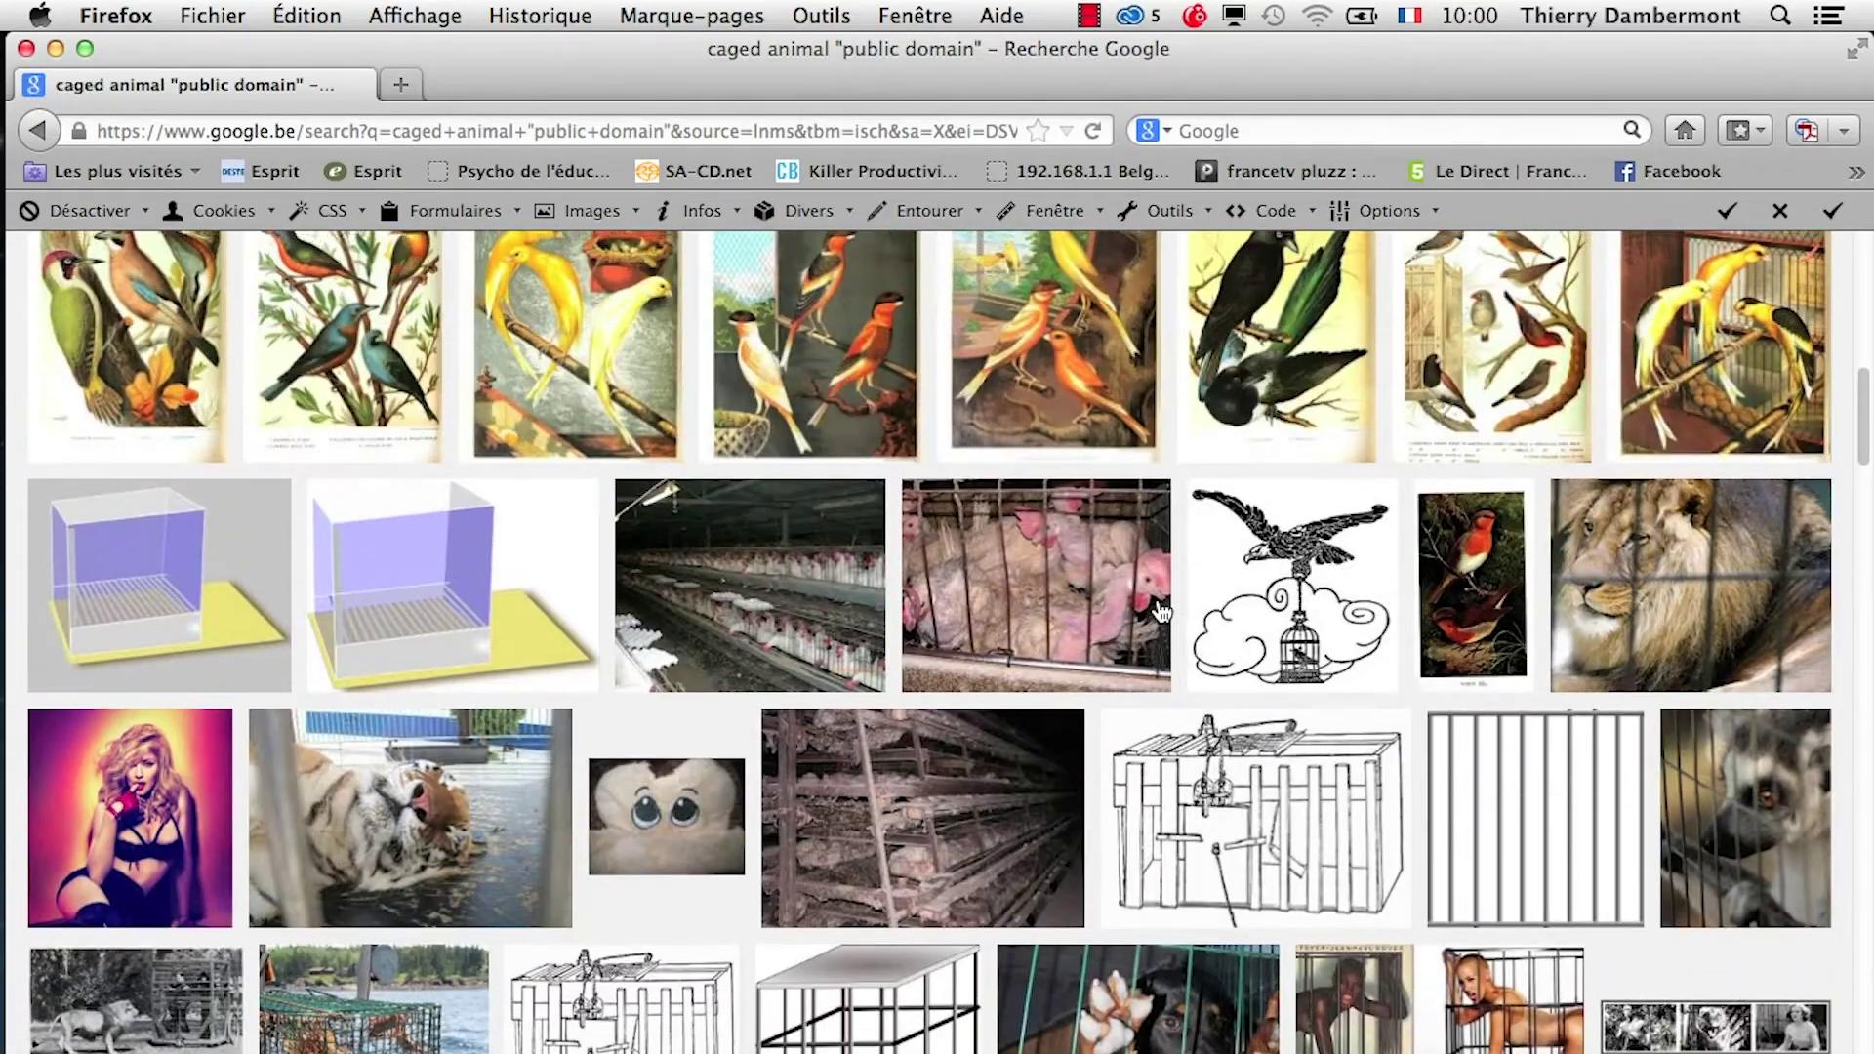
{"action": "scroll", "coordinate": [1161, 613], "scroll_direction": "up", "scroll_amount": 1}
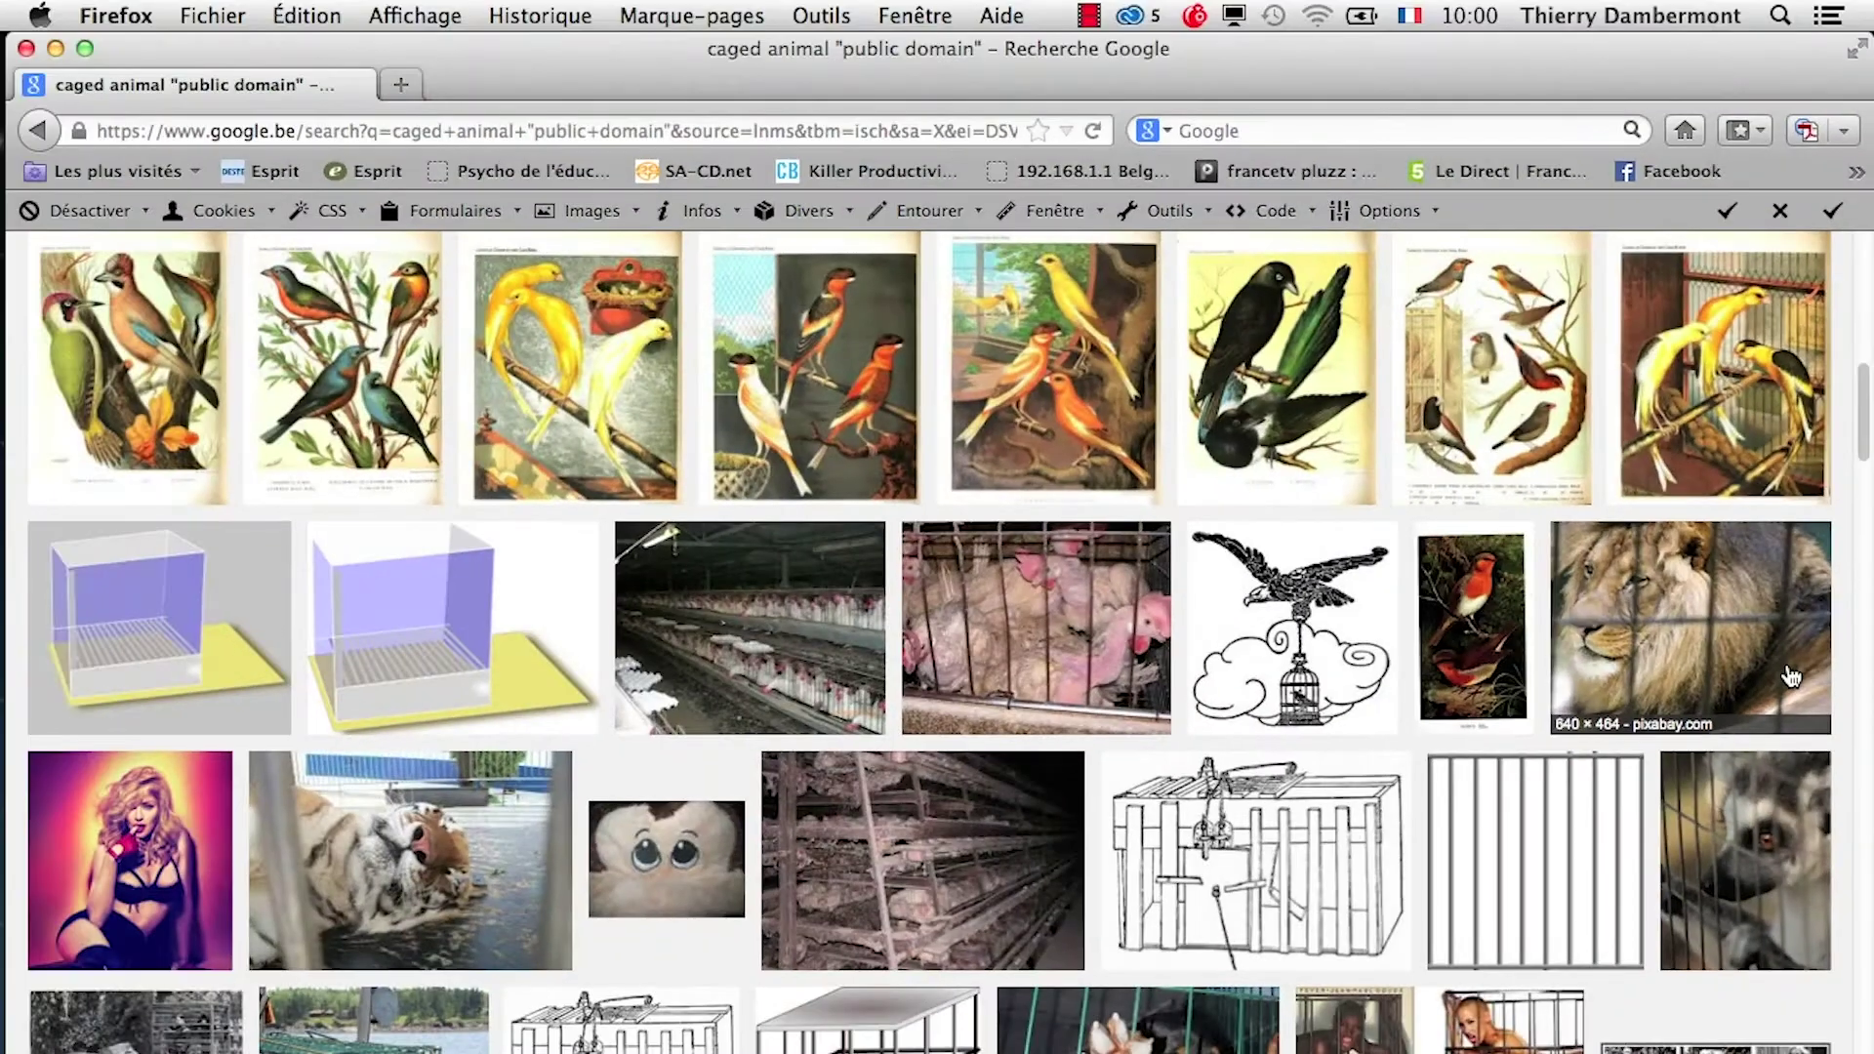
{"action": "scroll", "coordinate": [1496, 705], "scroll_direction": "up", "scroll_amount": 10}
{"action": "scroll", "coordinate": [1496, 705], "scroll_direction": "up", "scroll_amount": 5}
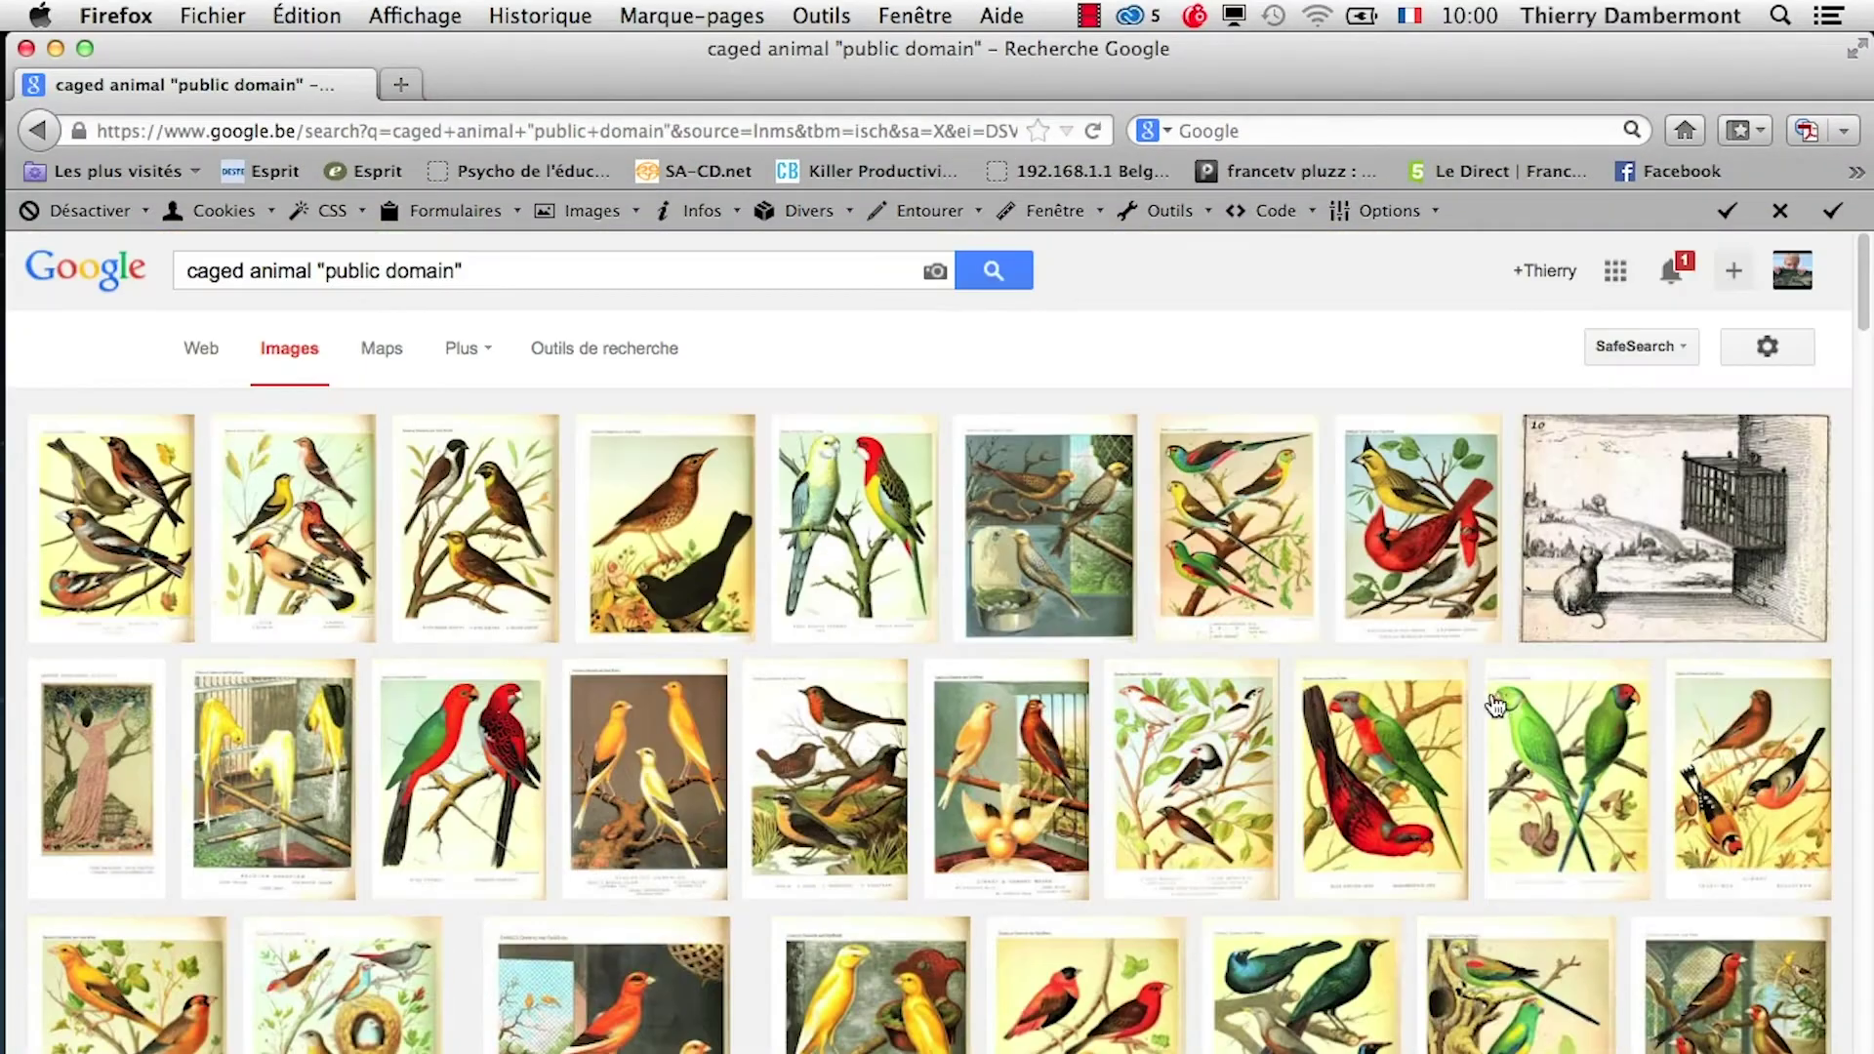
Filter the Google image results to large images only.
{"action": "left_click", "coordinate": [639, 356]}
{"action": "left_click", "coordinate": [203, 413]}
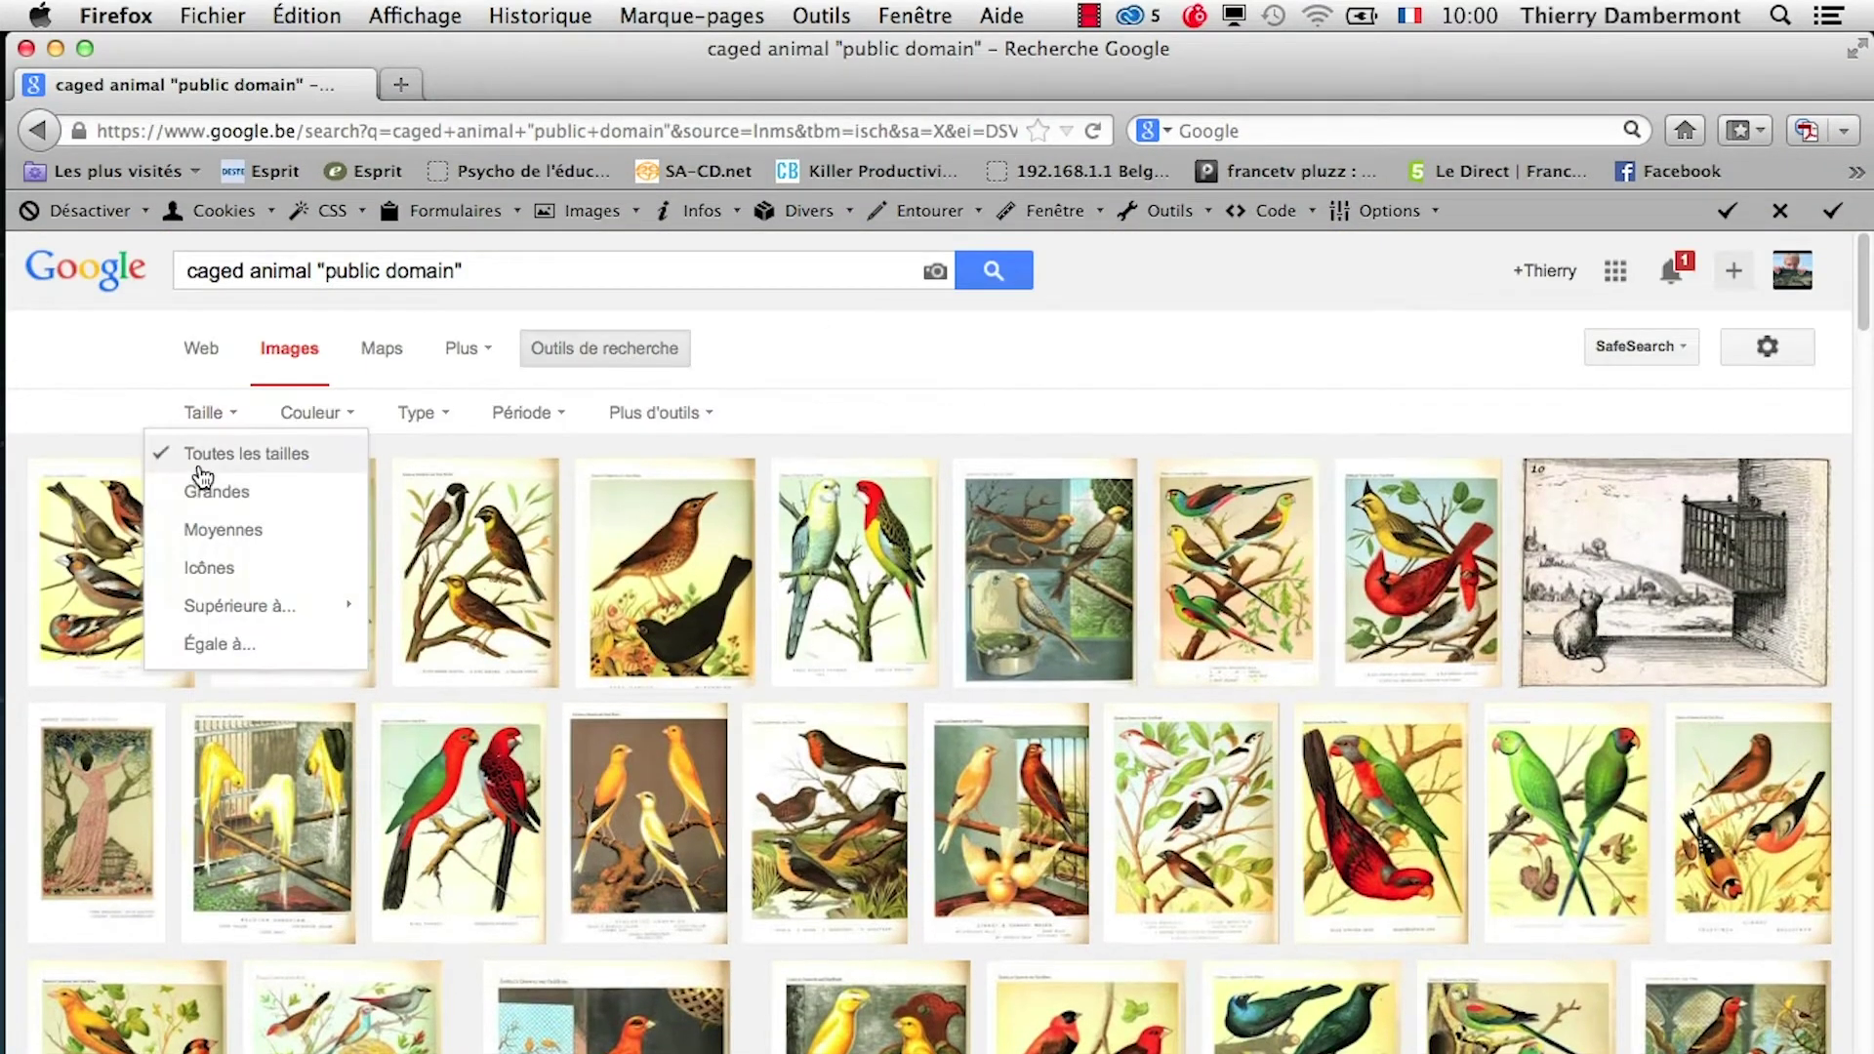
{"action": "left_click", "coordinate": [213, 491]}
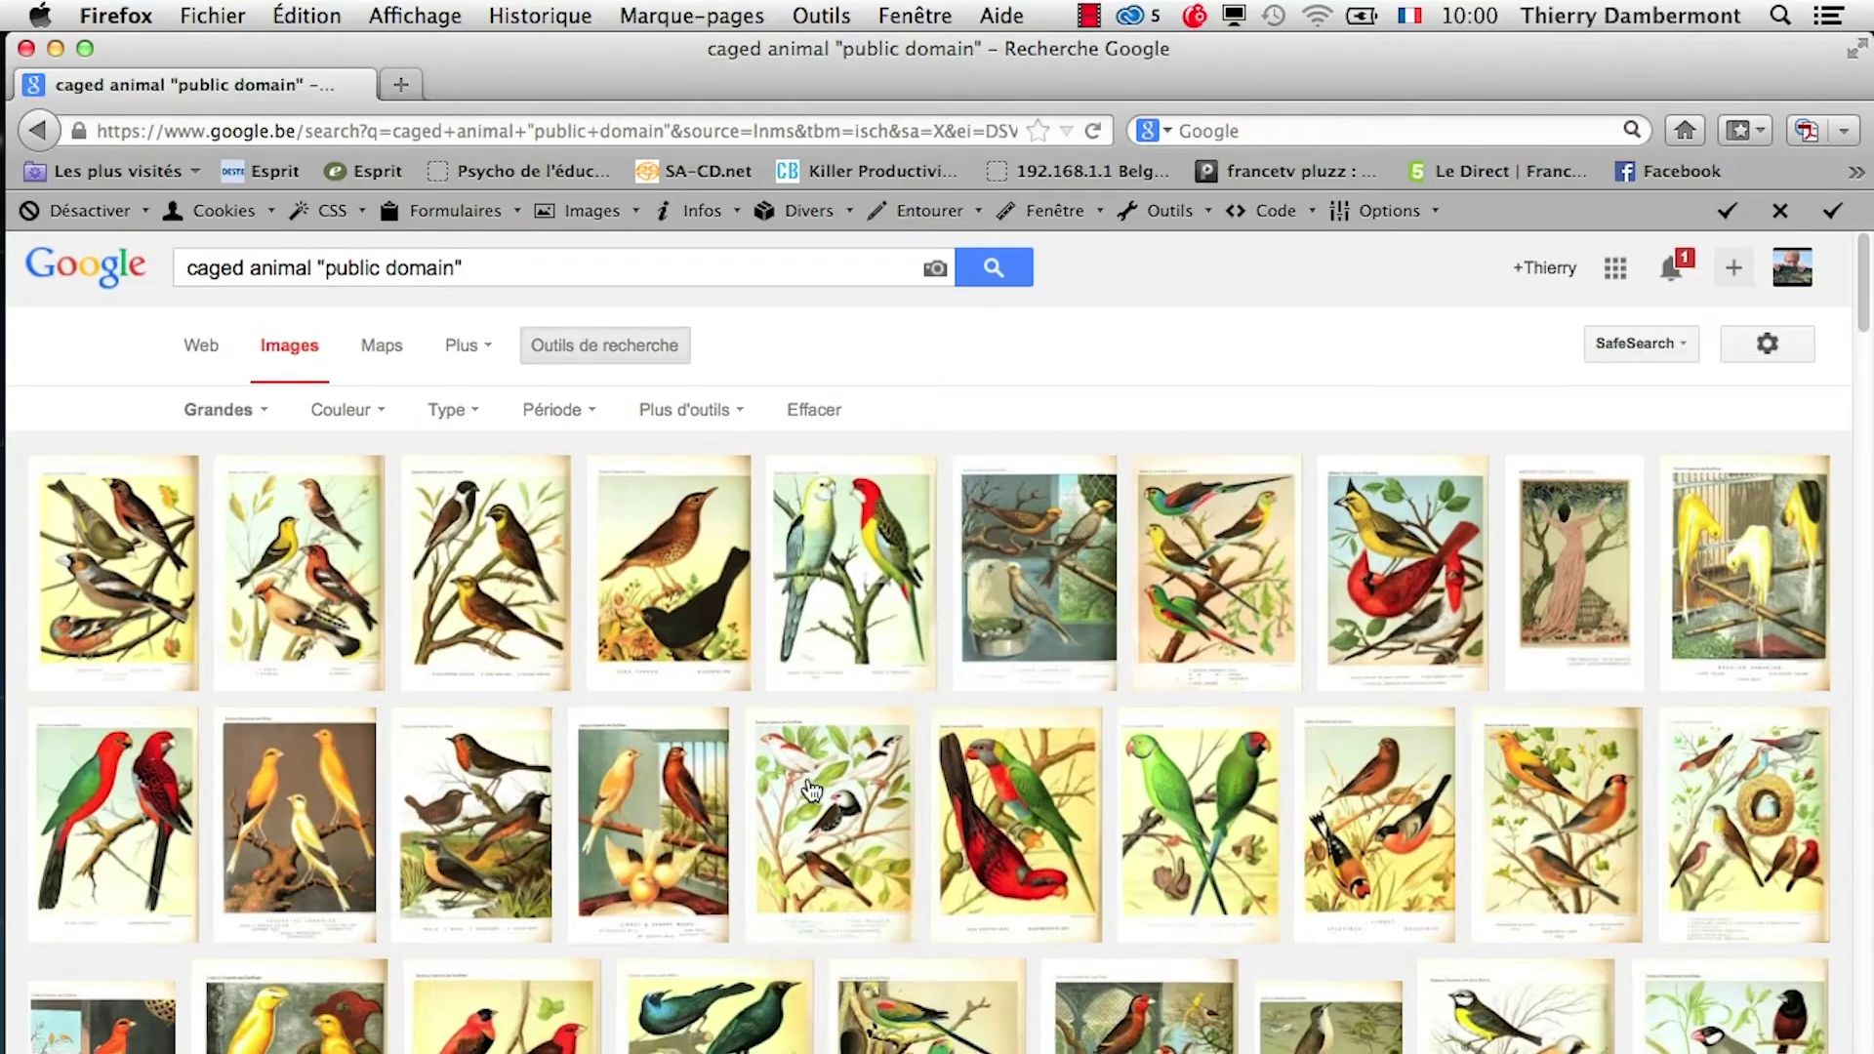
Scroll the large-image results down to the white lion behind bars.
{"action": "scroll", "coordinate": [809, 790], "scroll_direction": "down", "scroll_amount": 5}
{"action": "scroll", "coordinate": [810, 790], "scroll_direction": "down", "scroll_amount": 3}
{"action": "scroll", "coordinate": [809, 791], "scroll_direction": "down", "scroll_amount": 5}
{"action": "scroll", "coordinate": [810, 790], "scroll_direction": "down", "scroll_amount": 3}
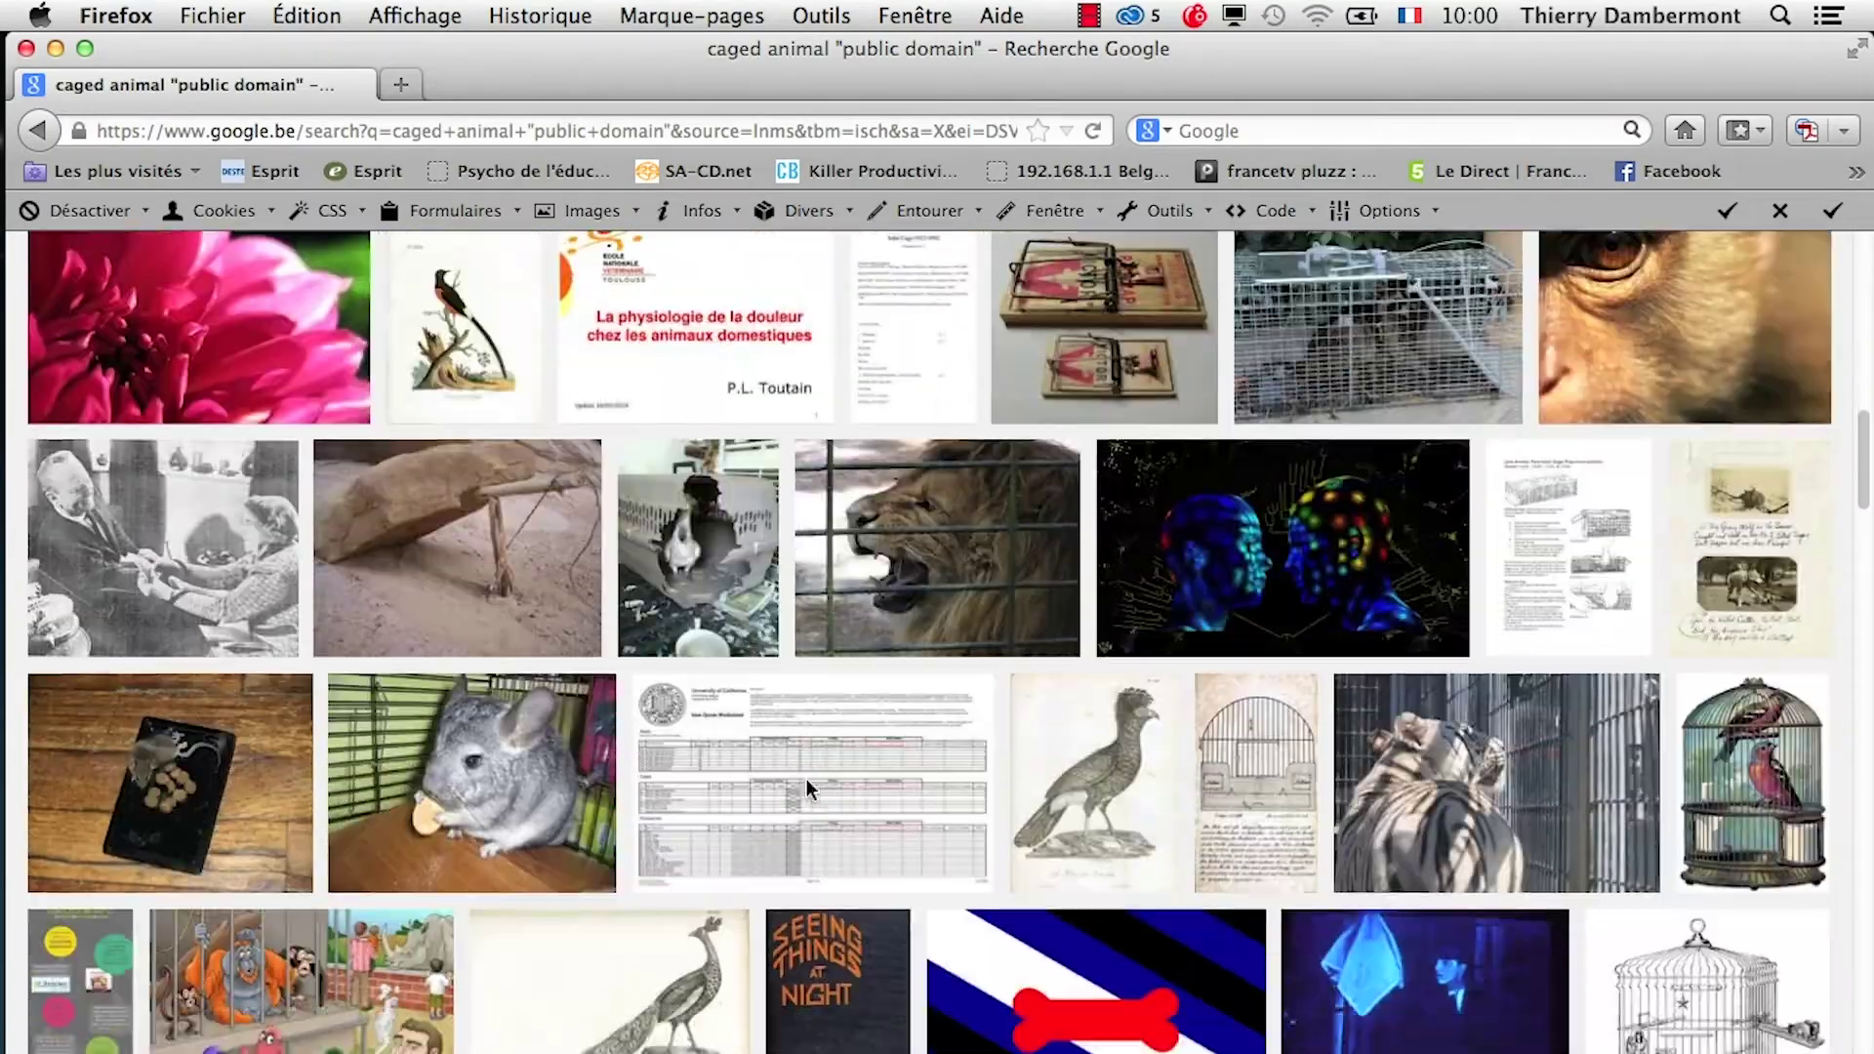
{"action": "scroll", "coordinate": [809, 791], "scroll_direction": "down", "scroll_amount": 3}
{"action": "scroll", "coordinate": [810, 791], "scroll_direction": "down", "scroll_amount": 5}
{"action": "scroll", "coordinate": [809, 791], "scroll_direction": "down", "scroll_amount": 3}
{"action": "scroll", "coordinate": [809, 791], "scroll_direction": "down", "scroll_amount": 5}
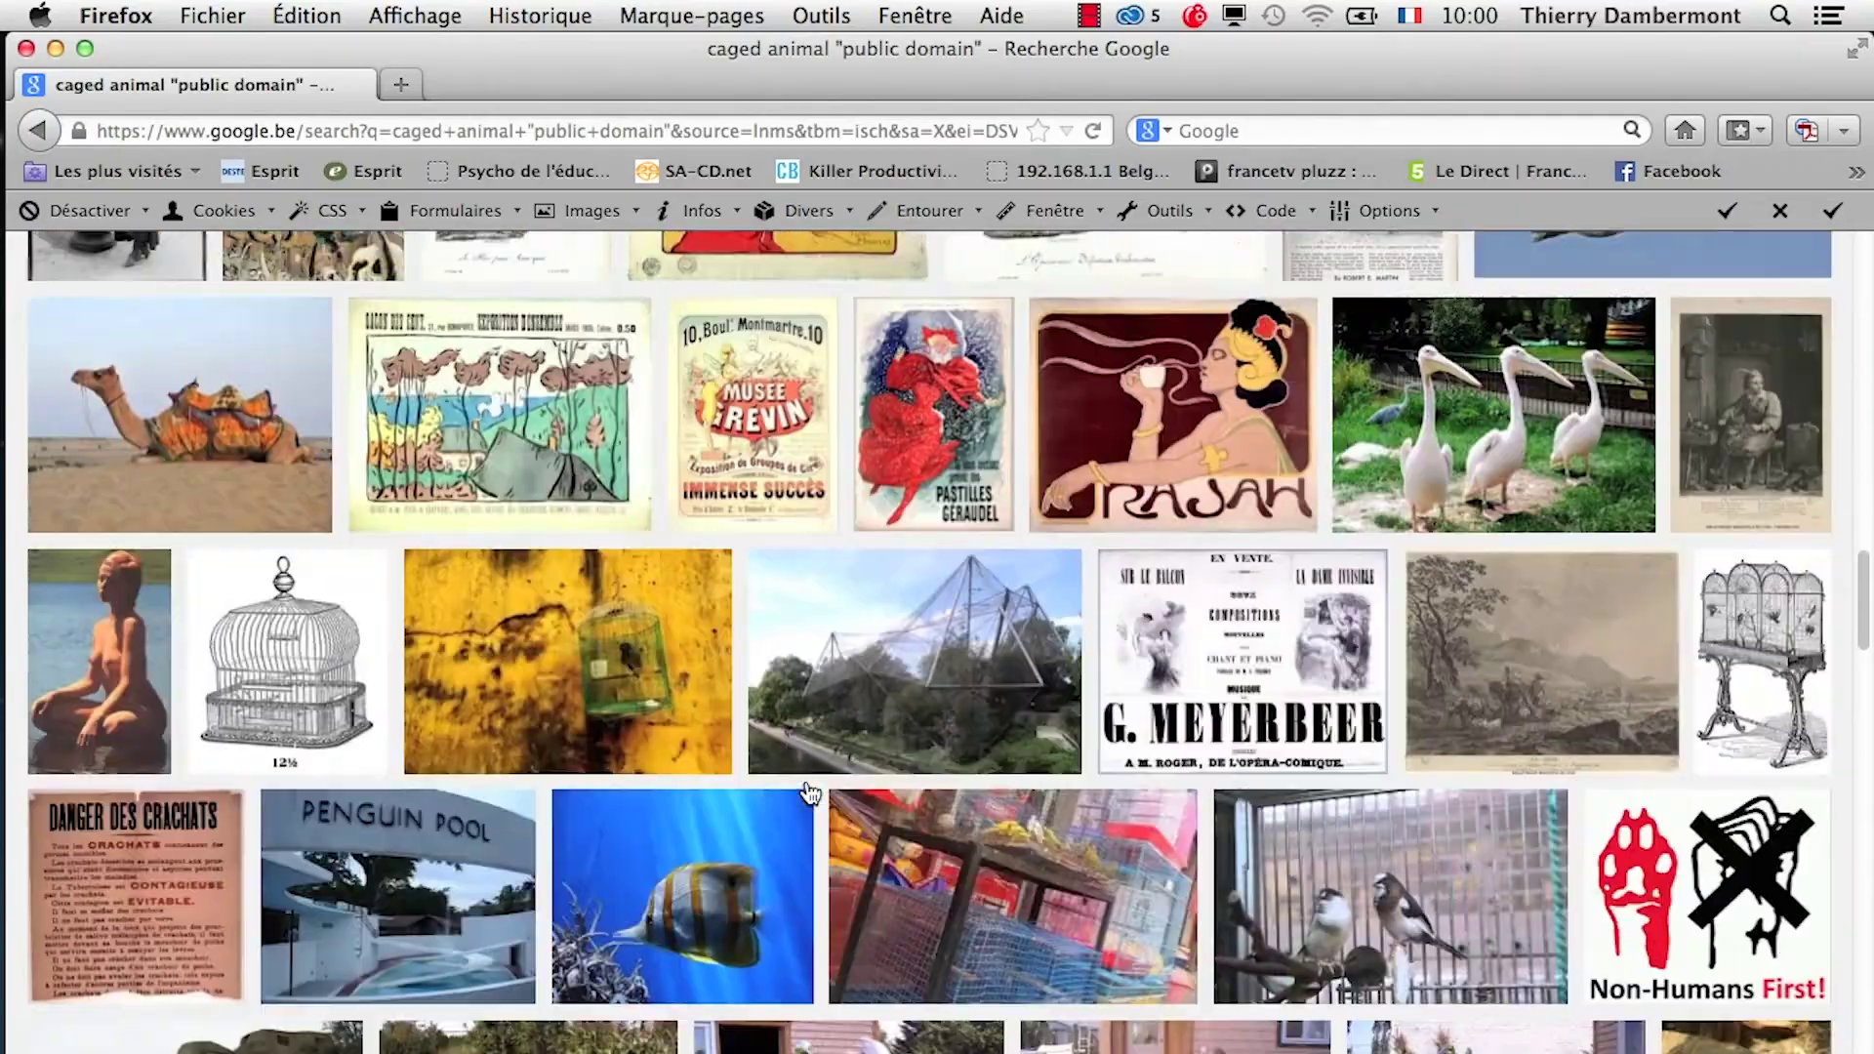
{"action": "scroll", "coordinate": [810, 790], "scroll_direction": "down", "scroll_amount": 1}
{"action": "scroll", "coordinate": [809, 790], "scroll_direction": "down", "scroll_amount": 3}
{"action": "scroll", "coordinate": [810, 791], "scroll_direction": "down", "scroll_amount": 5}
{"action": "scroll", "coordinate": [809, 791], "scroll_direction": "down", "scroll_amount": 3}
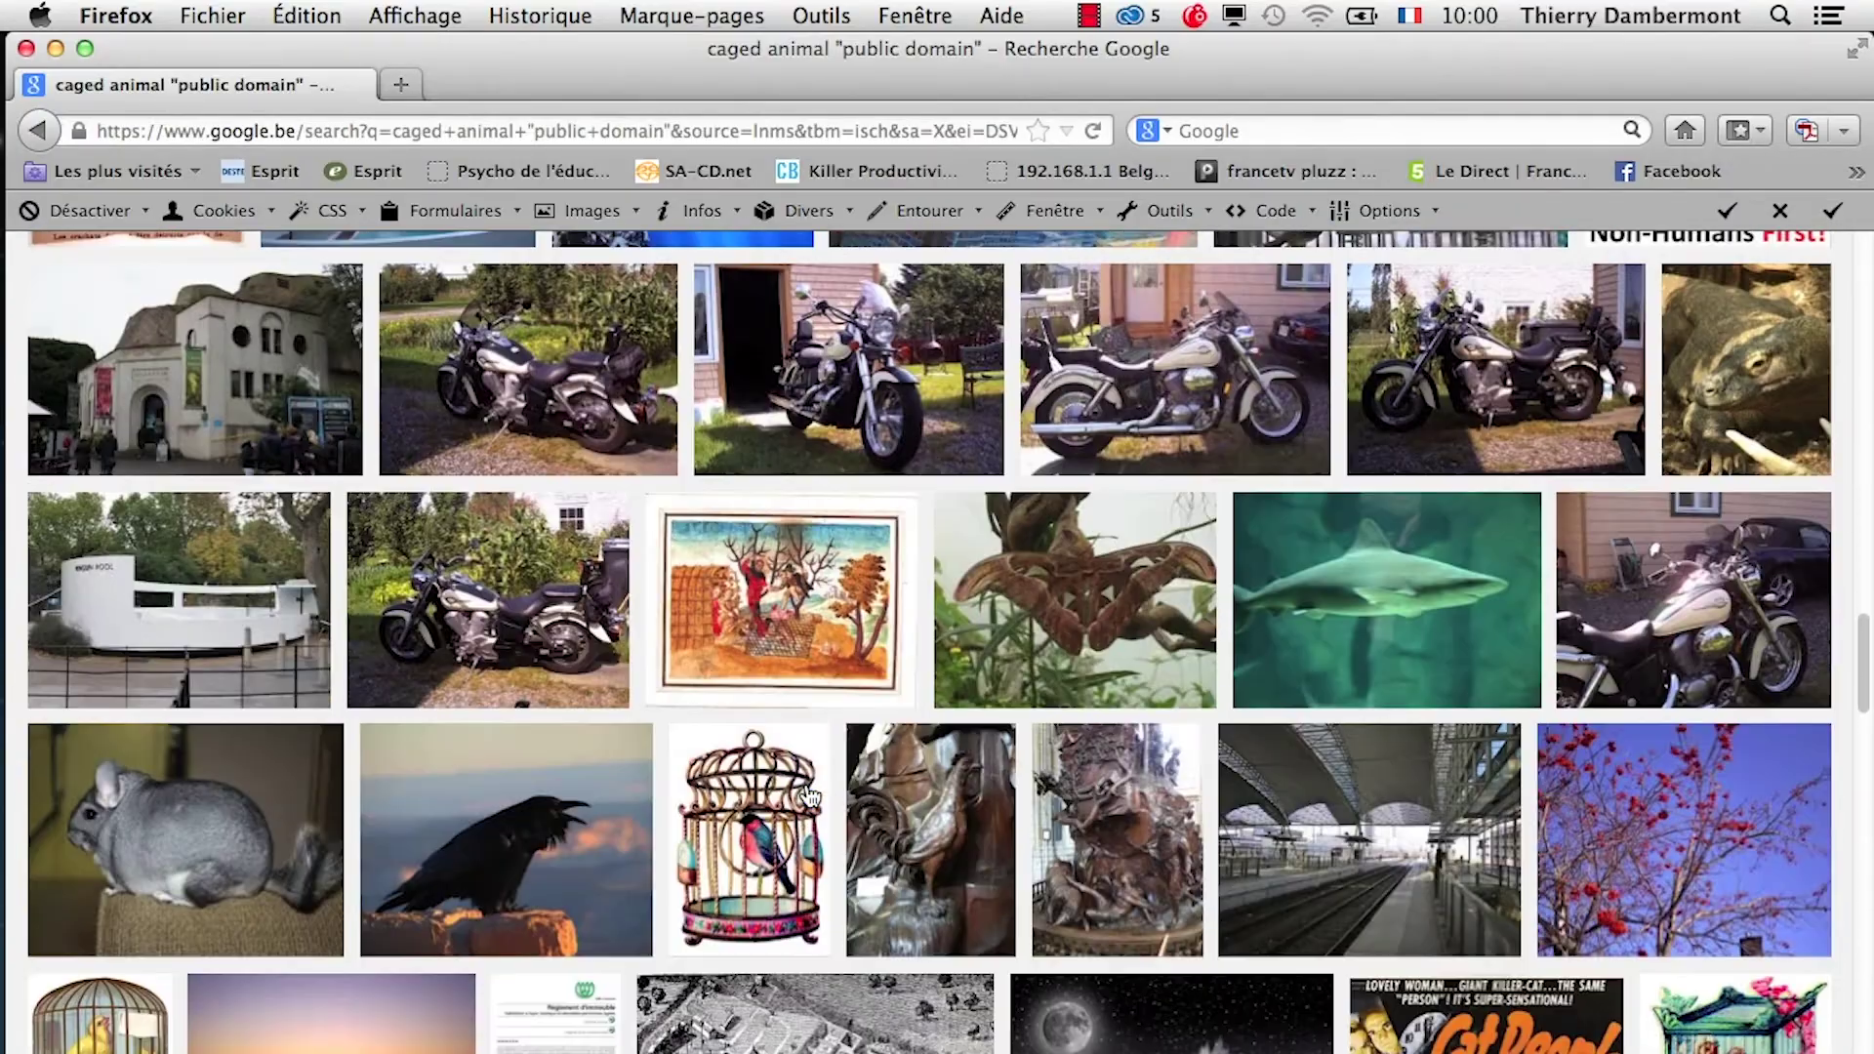
{"action": "scroll", "coordinate": [809, 790], "scroll_direction": "down", "scroll_amount": 5}
{"action": "scroll", "coordinate": [810, 796], "scroll_direction": "down", "scroll_amount": 3}
{"action": "scroll", "coordinate": [809, 795], "scroll_direction": "up", "scroll_amount": 4}
{"action": "scroll", "coordinate": [809, 796], "scroll_direction": "down", "scroll_amount": 1}
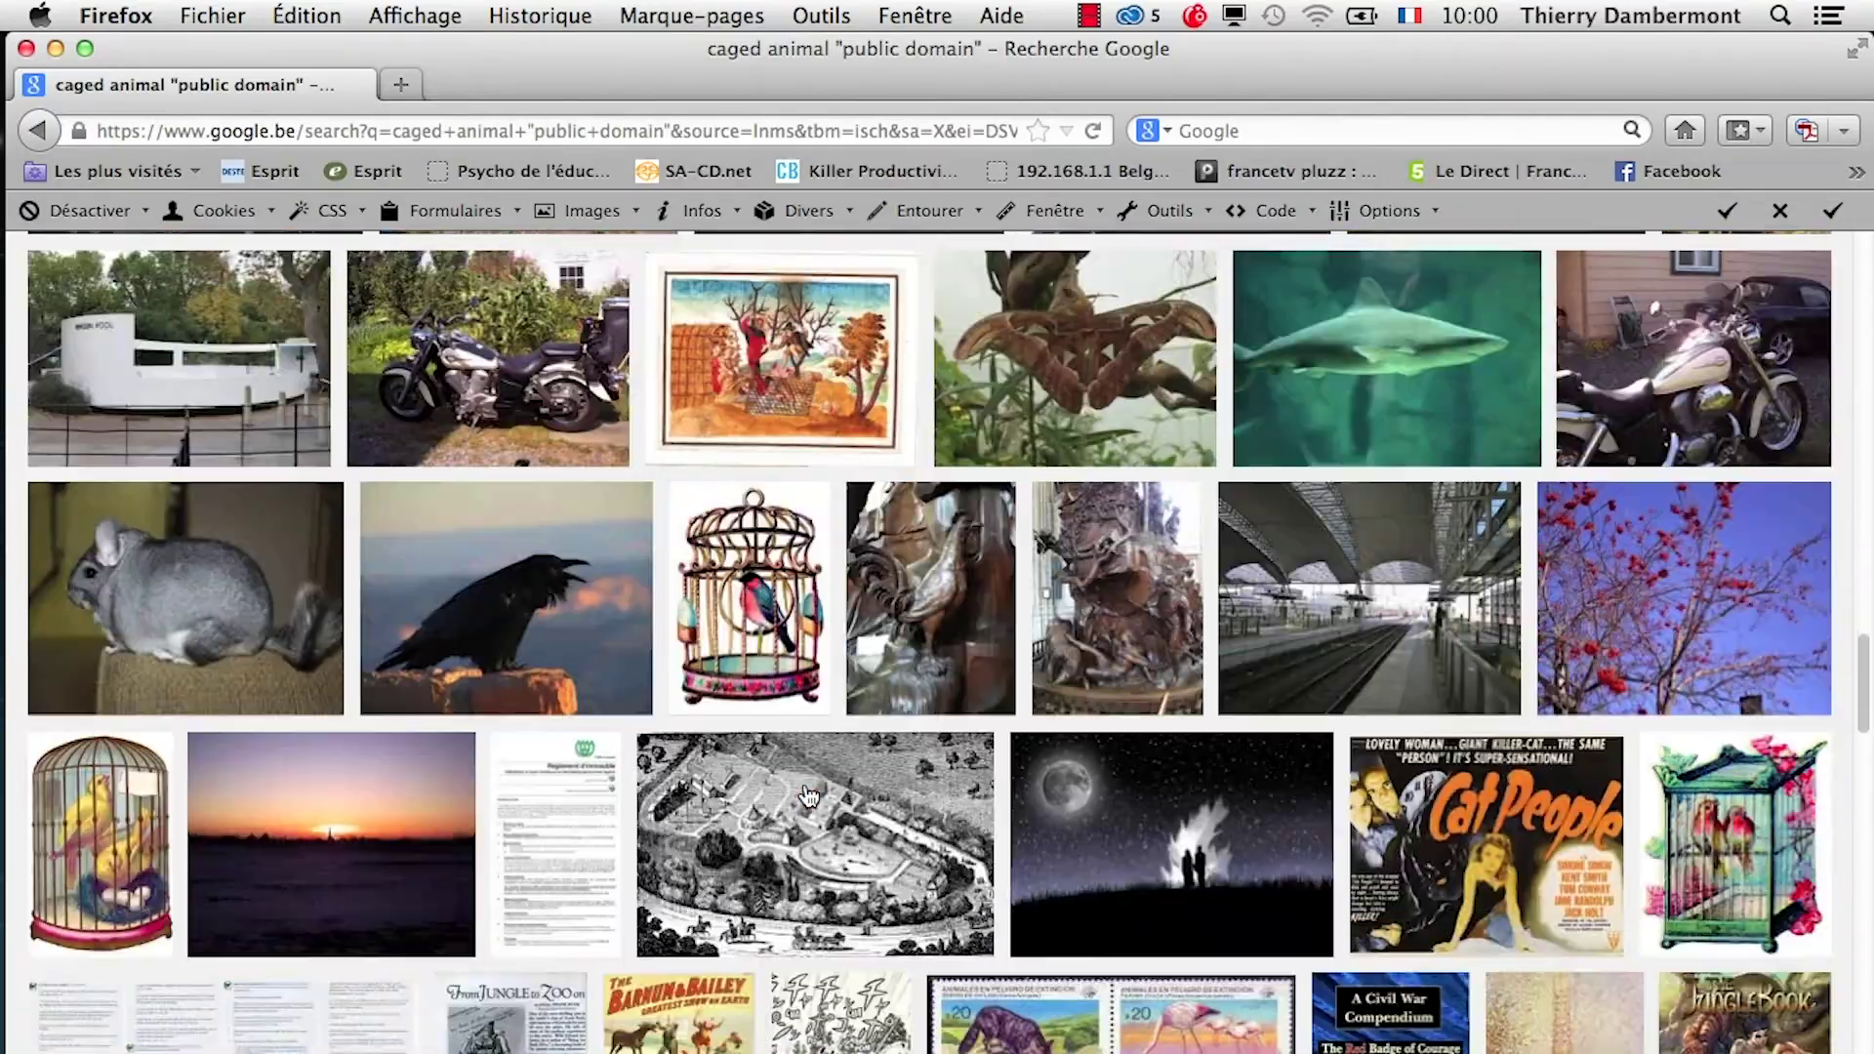
{"action": "scroll", "coordinate": [871, 869], "scroll_direction": "down", "scroll_amount": 4}
{"action": "scroll", "coordinate": [872, 868], "scroll_direction": "down", "scroll_amount": 3}
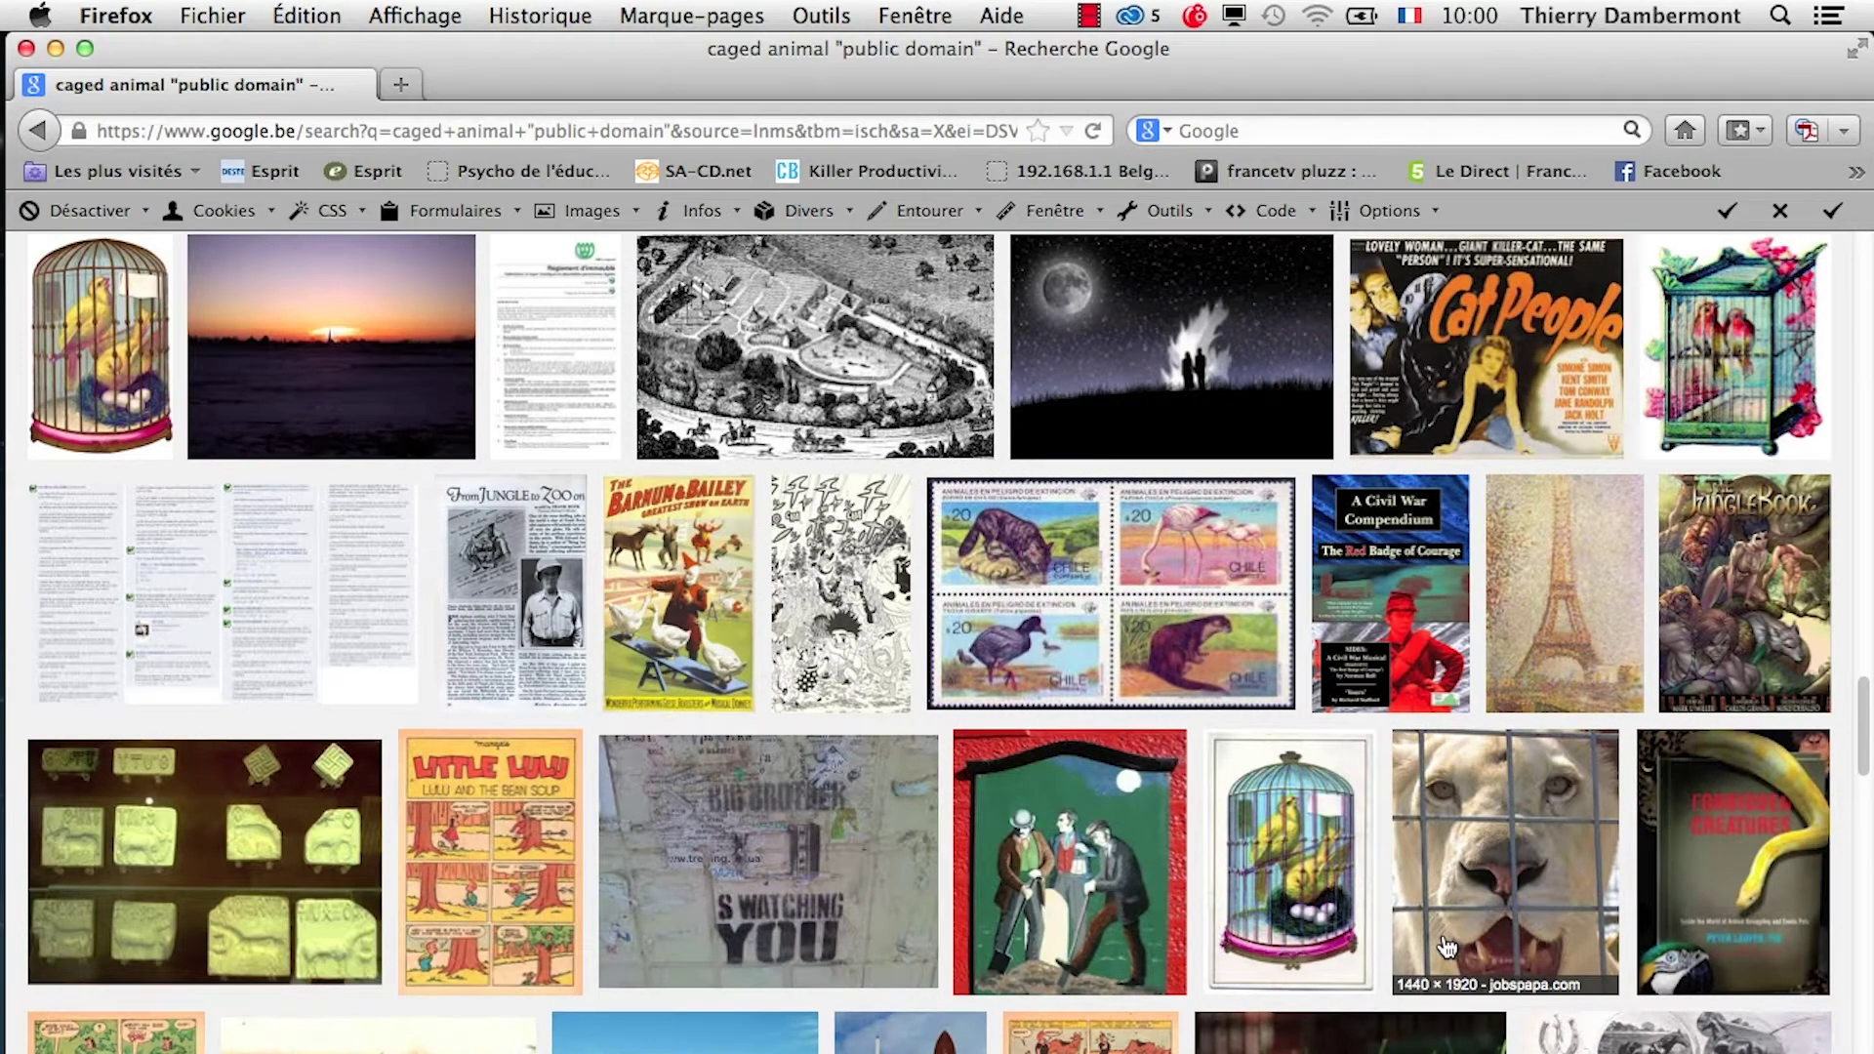
{"action": "scroll", "coordinate": [1448, 945], "scroll_direction": "up", "scroll_amount": 3}
{"action": "scroll", "coordinate": [1448, 945], "scroll_direction": "up", "scroll_amount": 5}
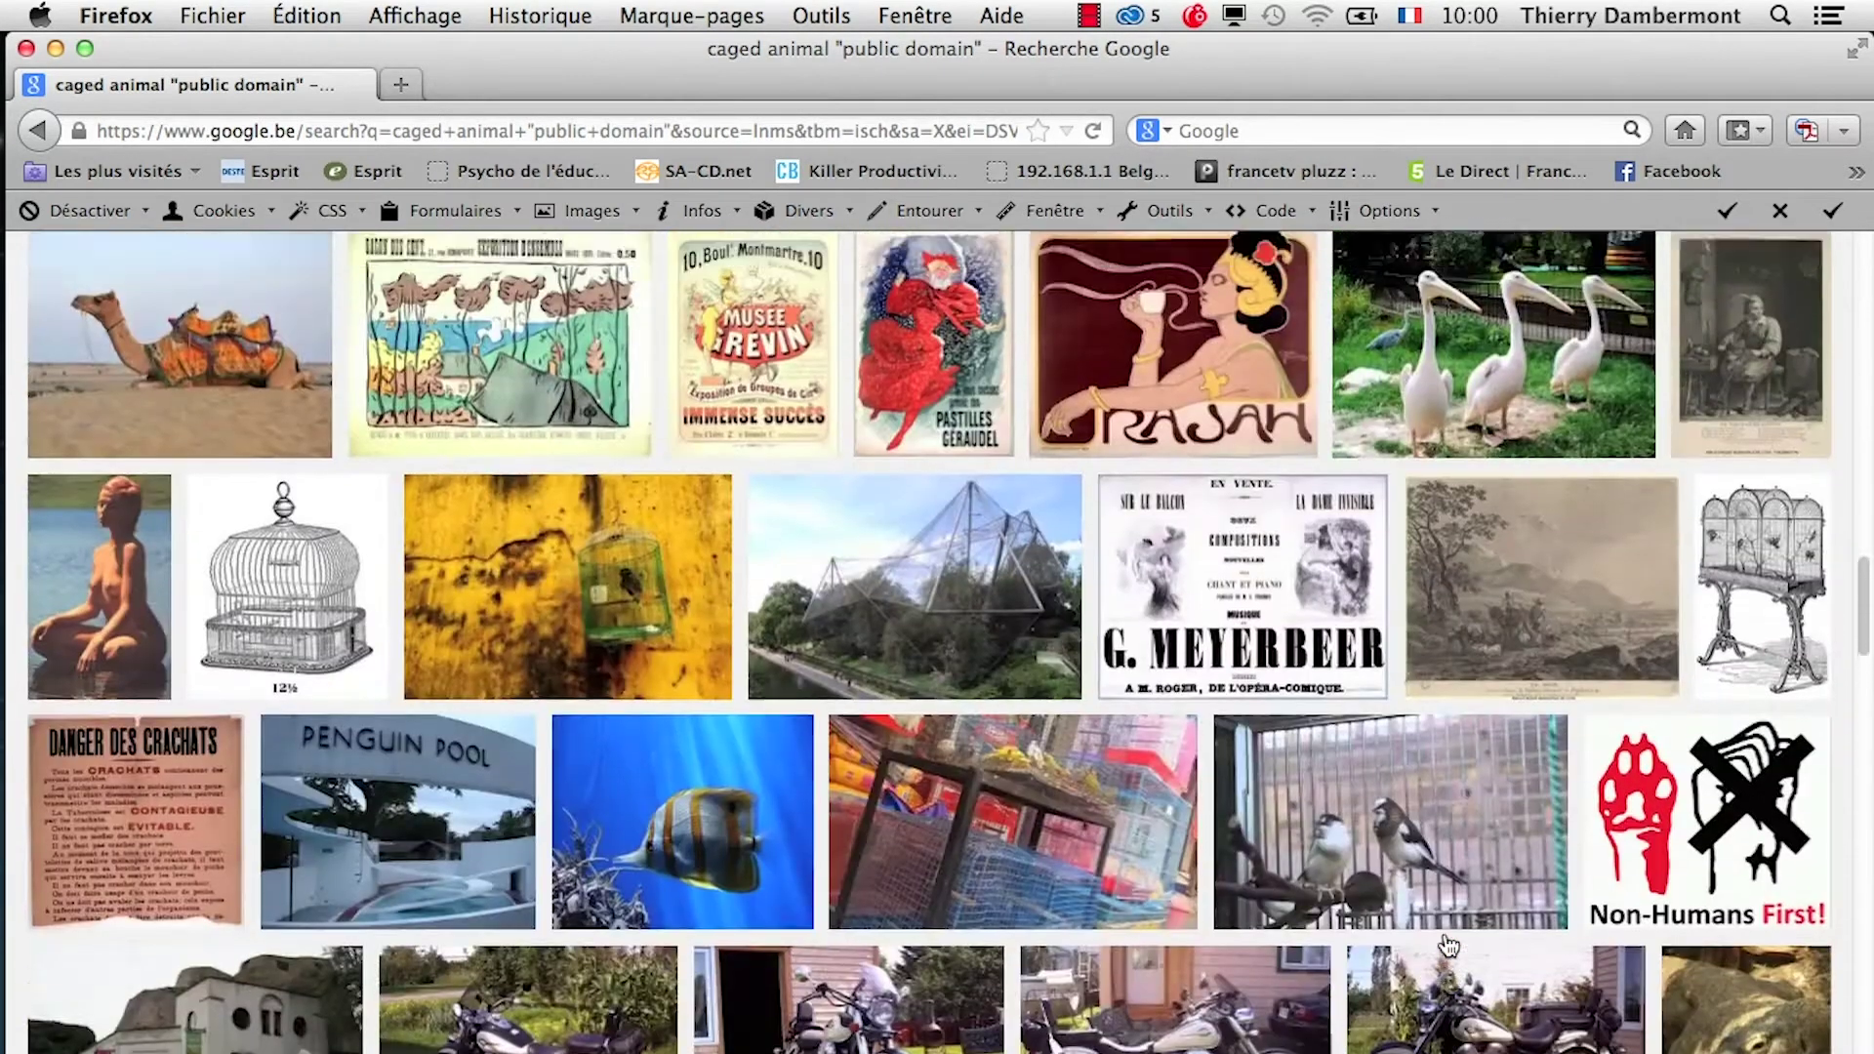
{"action": "scroll", "coordinate": [1447, 945], "scroll_direction": "up", "scroll_amount": 5}
{"action": "scroll", "coordinate": [1446, 943], "scroll_direction": "up", "scroll_amount": 5}
{"action": "scroll", "coordinate": [1446, 943], "scroll_direction": "up", "scroll_amount": 2}
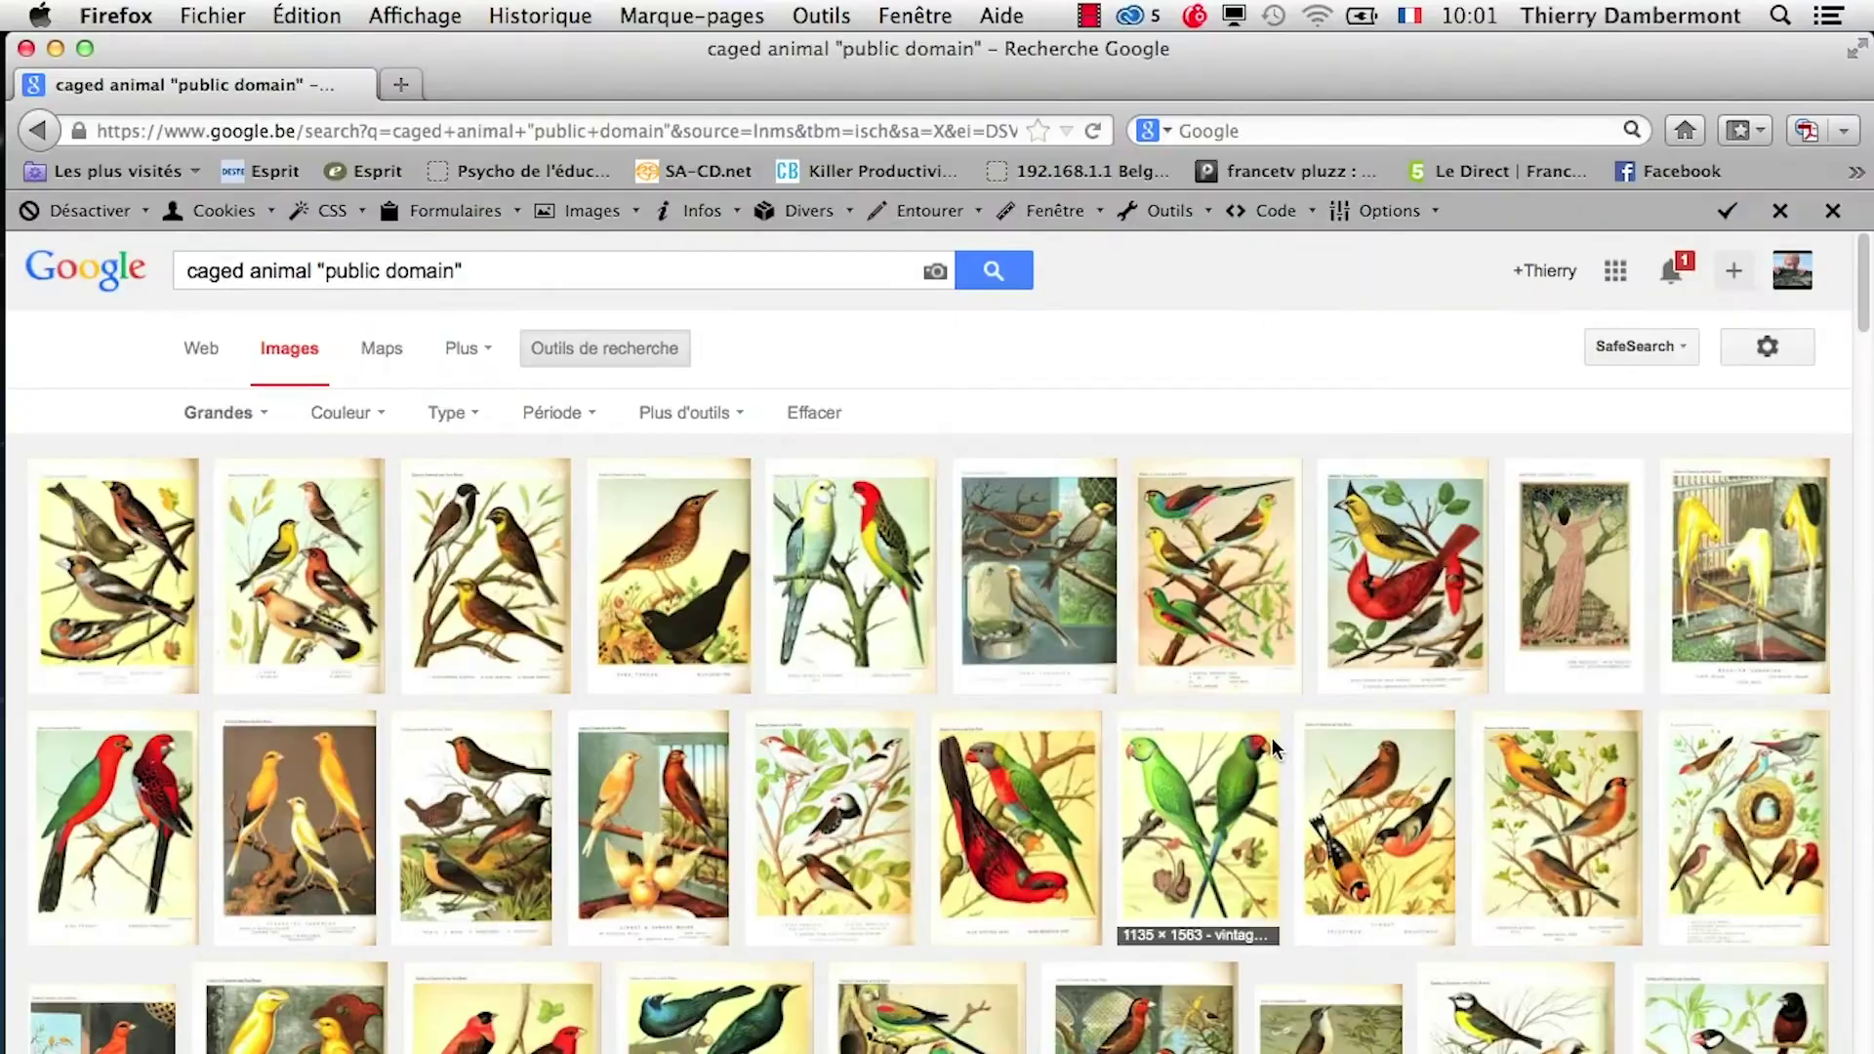
{"action": "scroll", "coordinate": [1274, 750], "scroll_direction": "down", "scroll_amount": 10}
{"action": "scroll", "coordinate": [1274, 749], "scroll_direction": "down", "scroll_amount": 10}
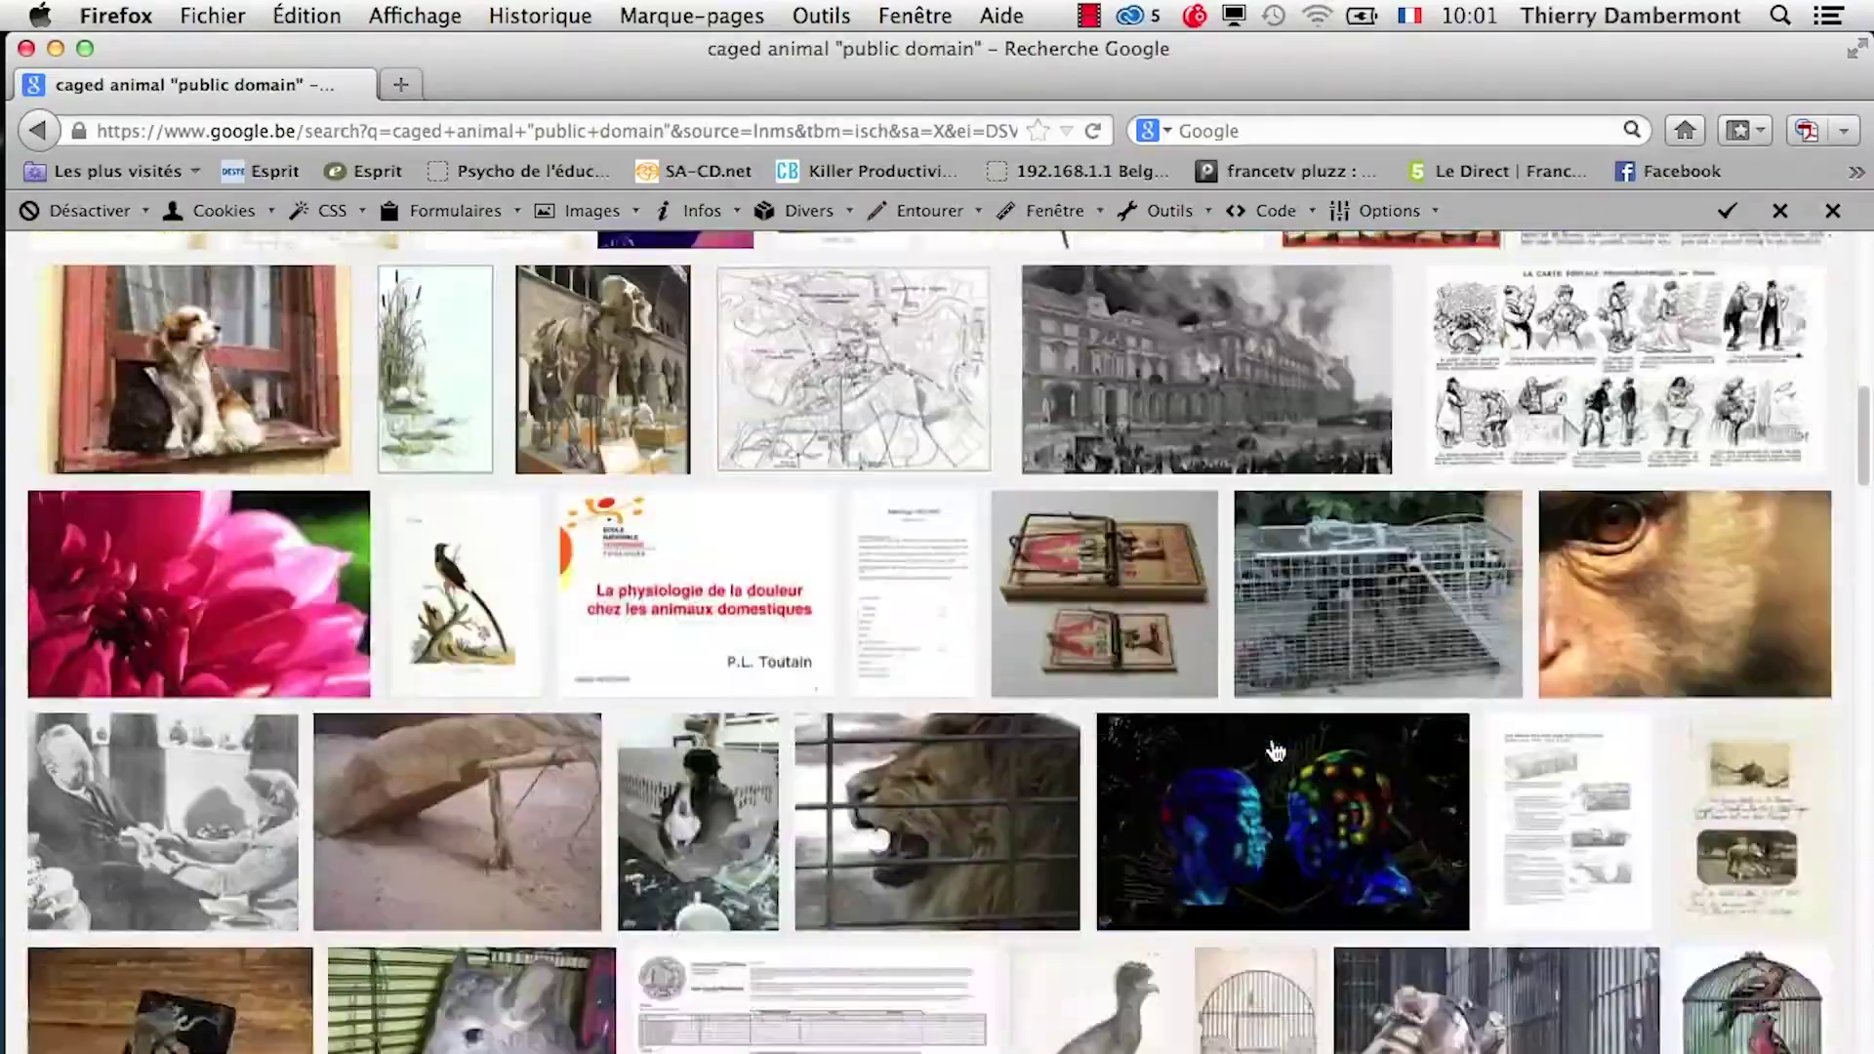
{"action": "scroll", "coordinate": [1274, 750], "scroll_direction": "down", "scroll_amount": 10}
{"action": "scroll", "coordinate": [1272, 746], "scroll_direction": "down", "scroll_amount": 10}
{"action": "scroll", "coordinate": [1269, 745], "scroll_direction": "down", "scroll_amount": 10}
{"action": "scroll", "coordinate": [1269, 745], "scroll_direction": "down", "scroll_amount": 10}
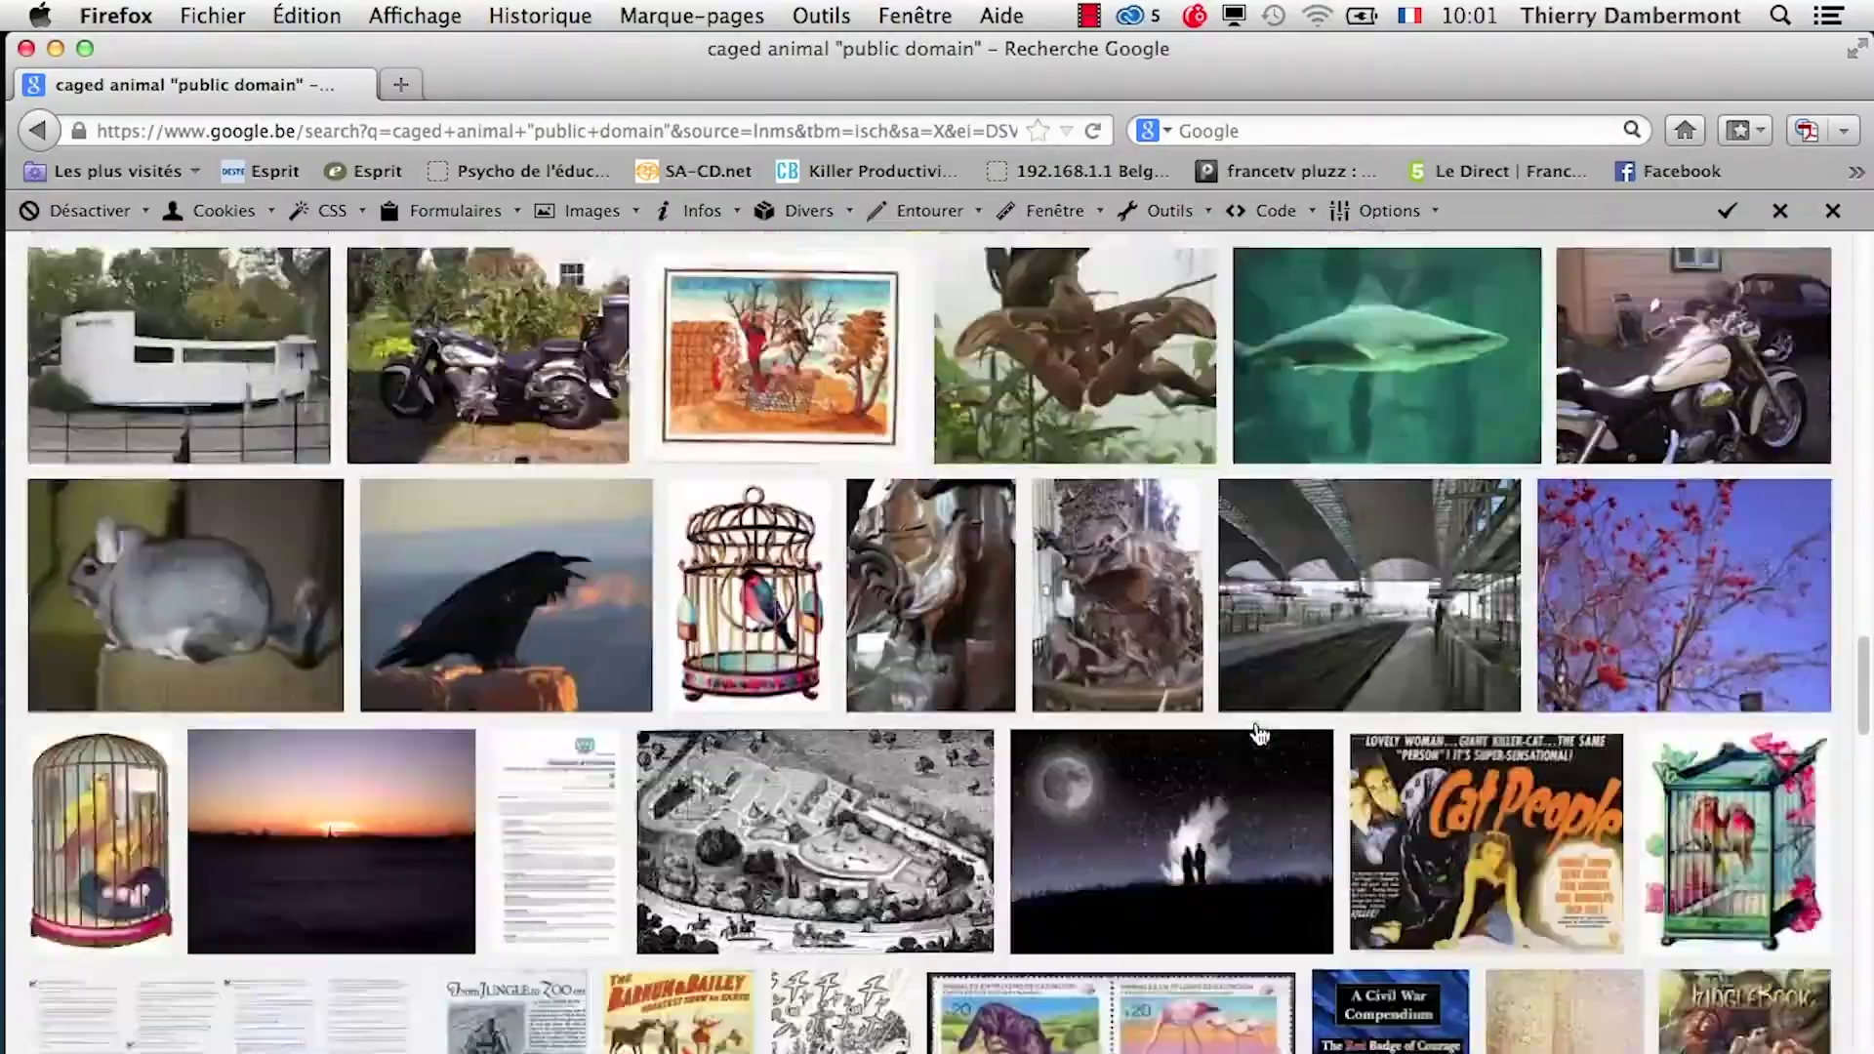
{"action": "scroll", "coordinate": [1269, 745], "scroll_direction": "down", "scroll_amount": 7}
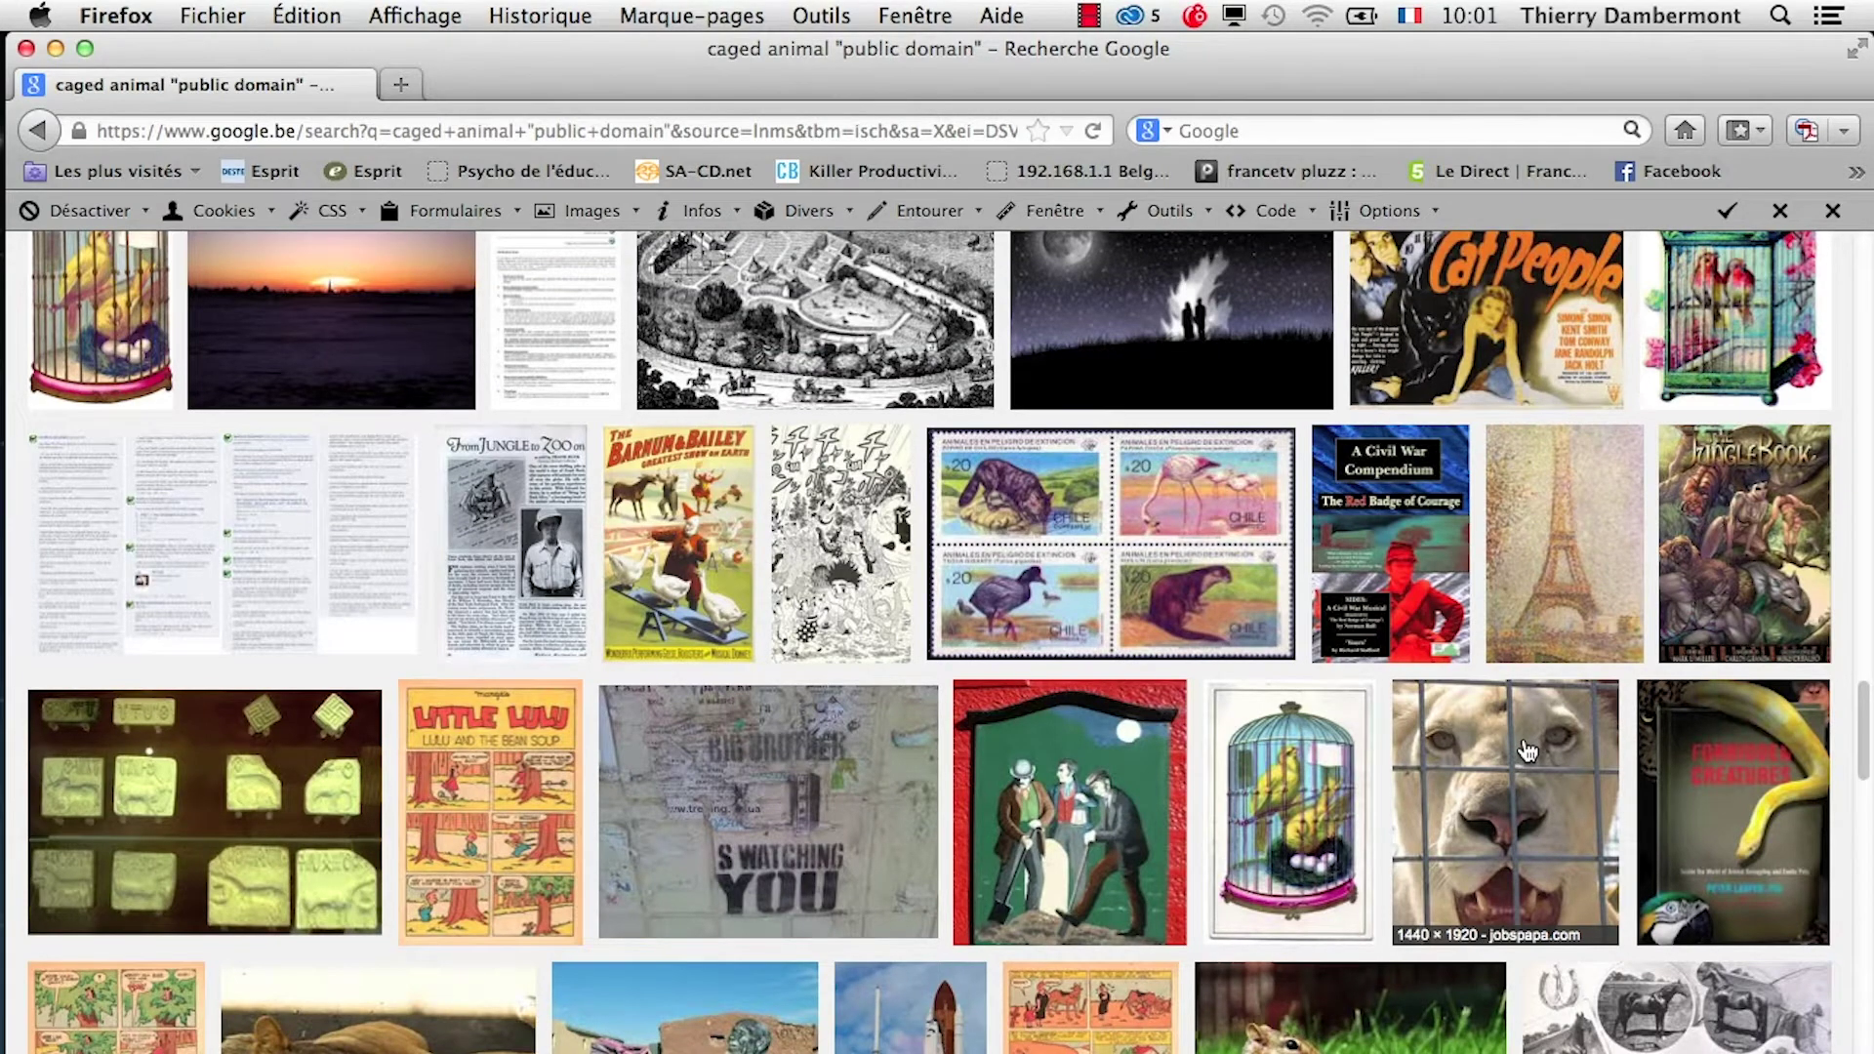
{"action": "scroll", "coordinate": [1528, 750], "scroll_direction": "down", "scroll_amount": 3}
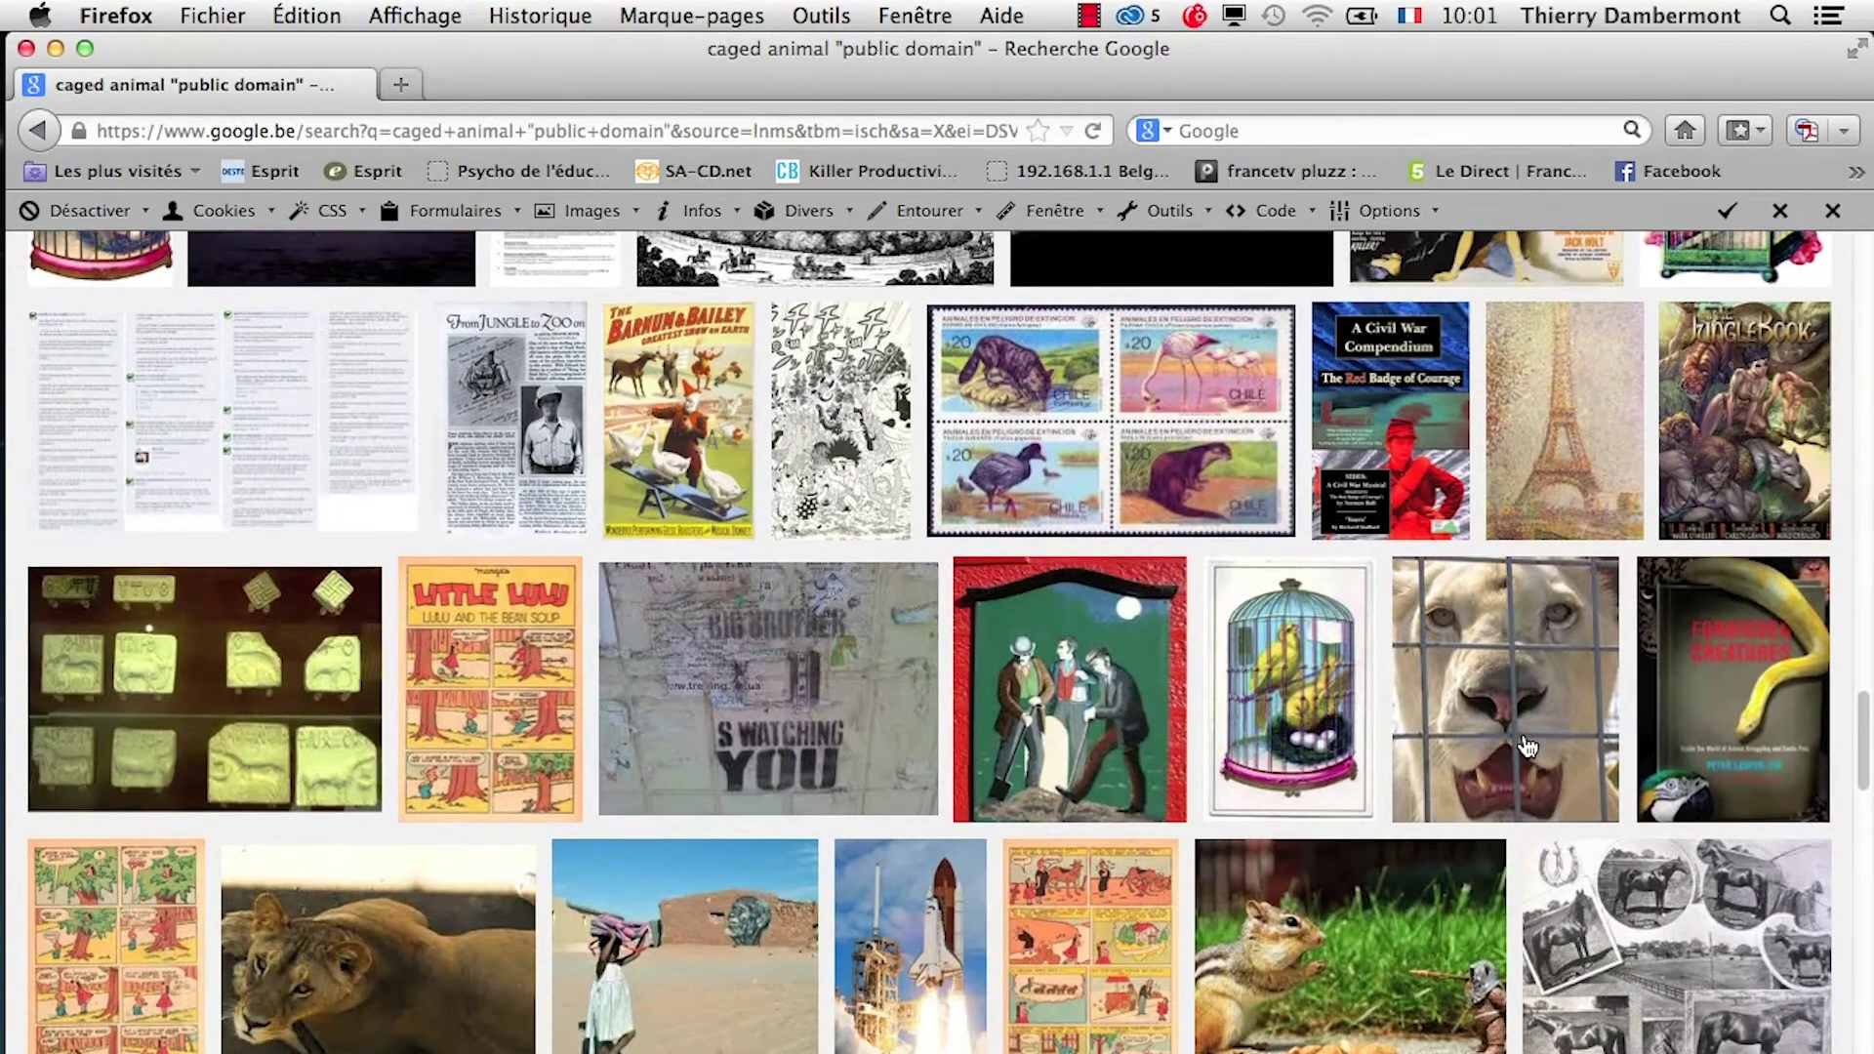
Open the white lion result in a new tab and try displaying the full-size image.
{"action": "right_click", "coordinate": [1521, 699]}
{"action": "left_click", "coordinate": [1513, 687]}
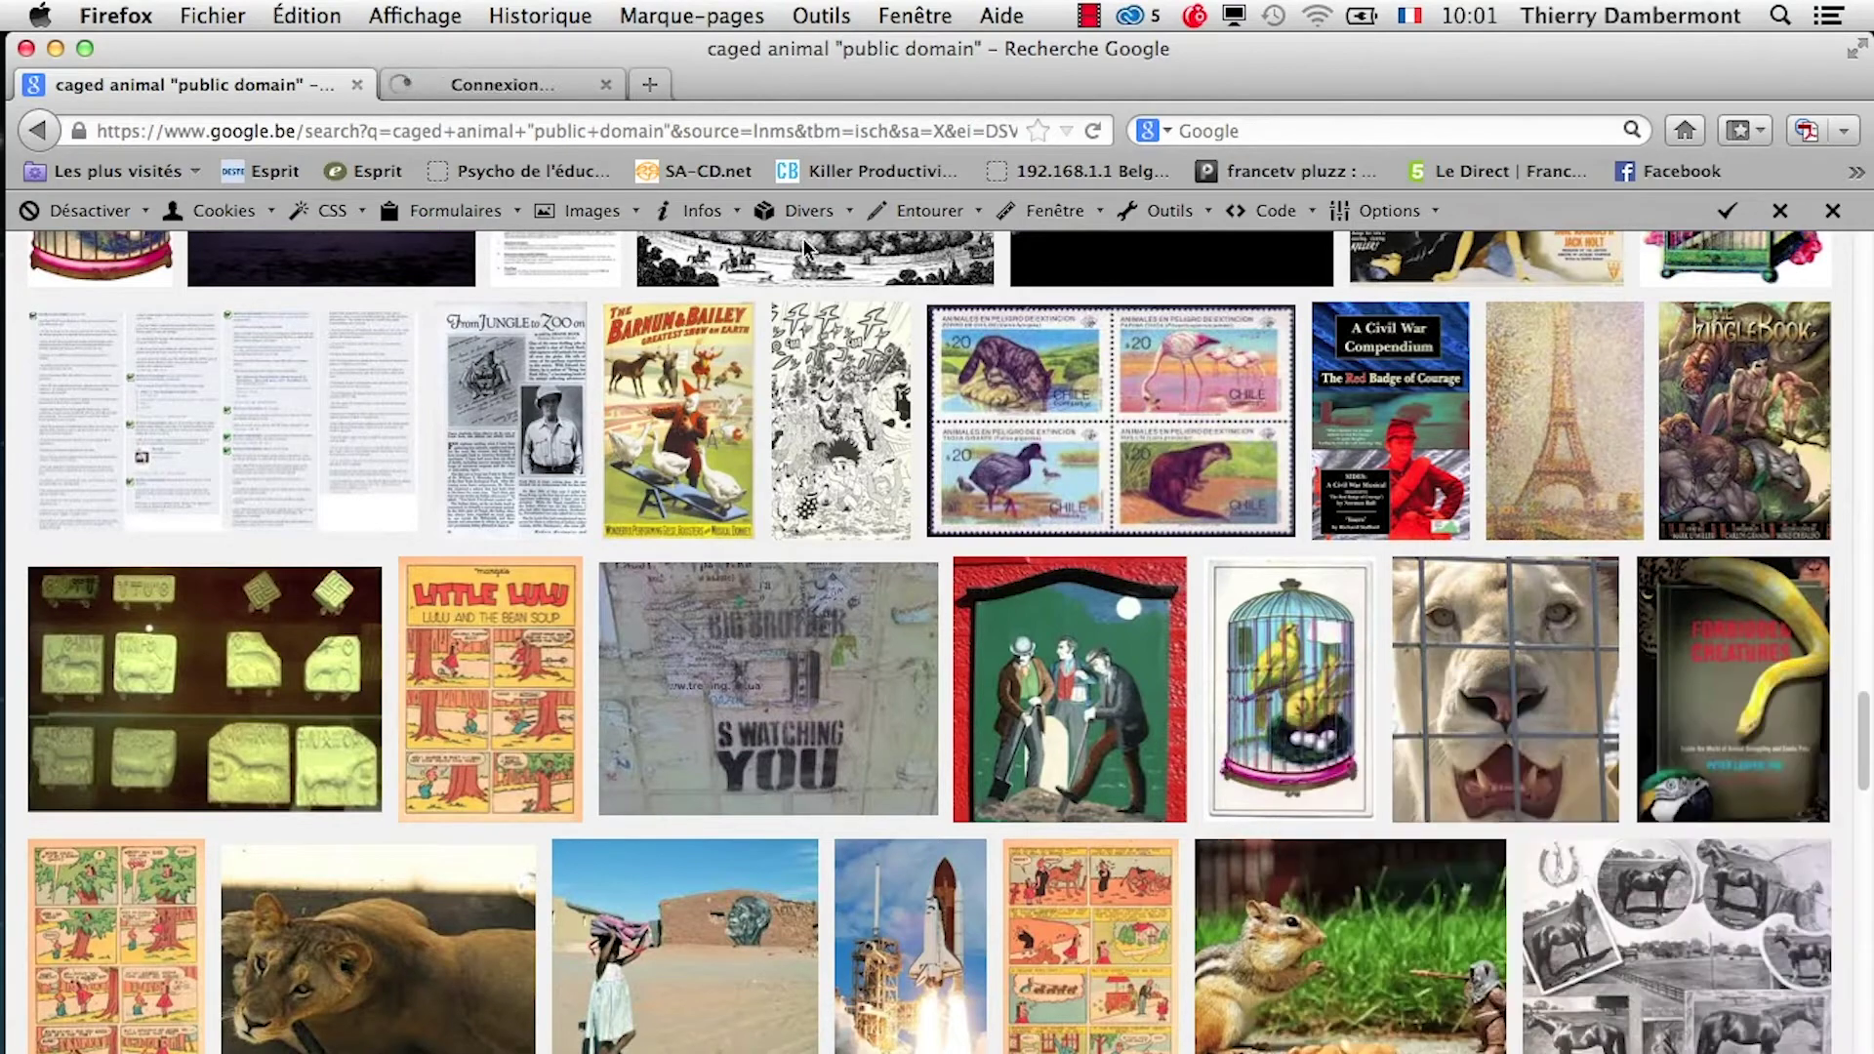
{"action": "left_click", "coordinate": [578, 78]}
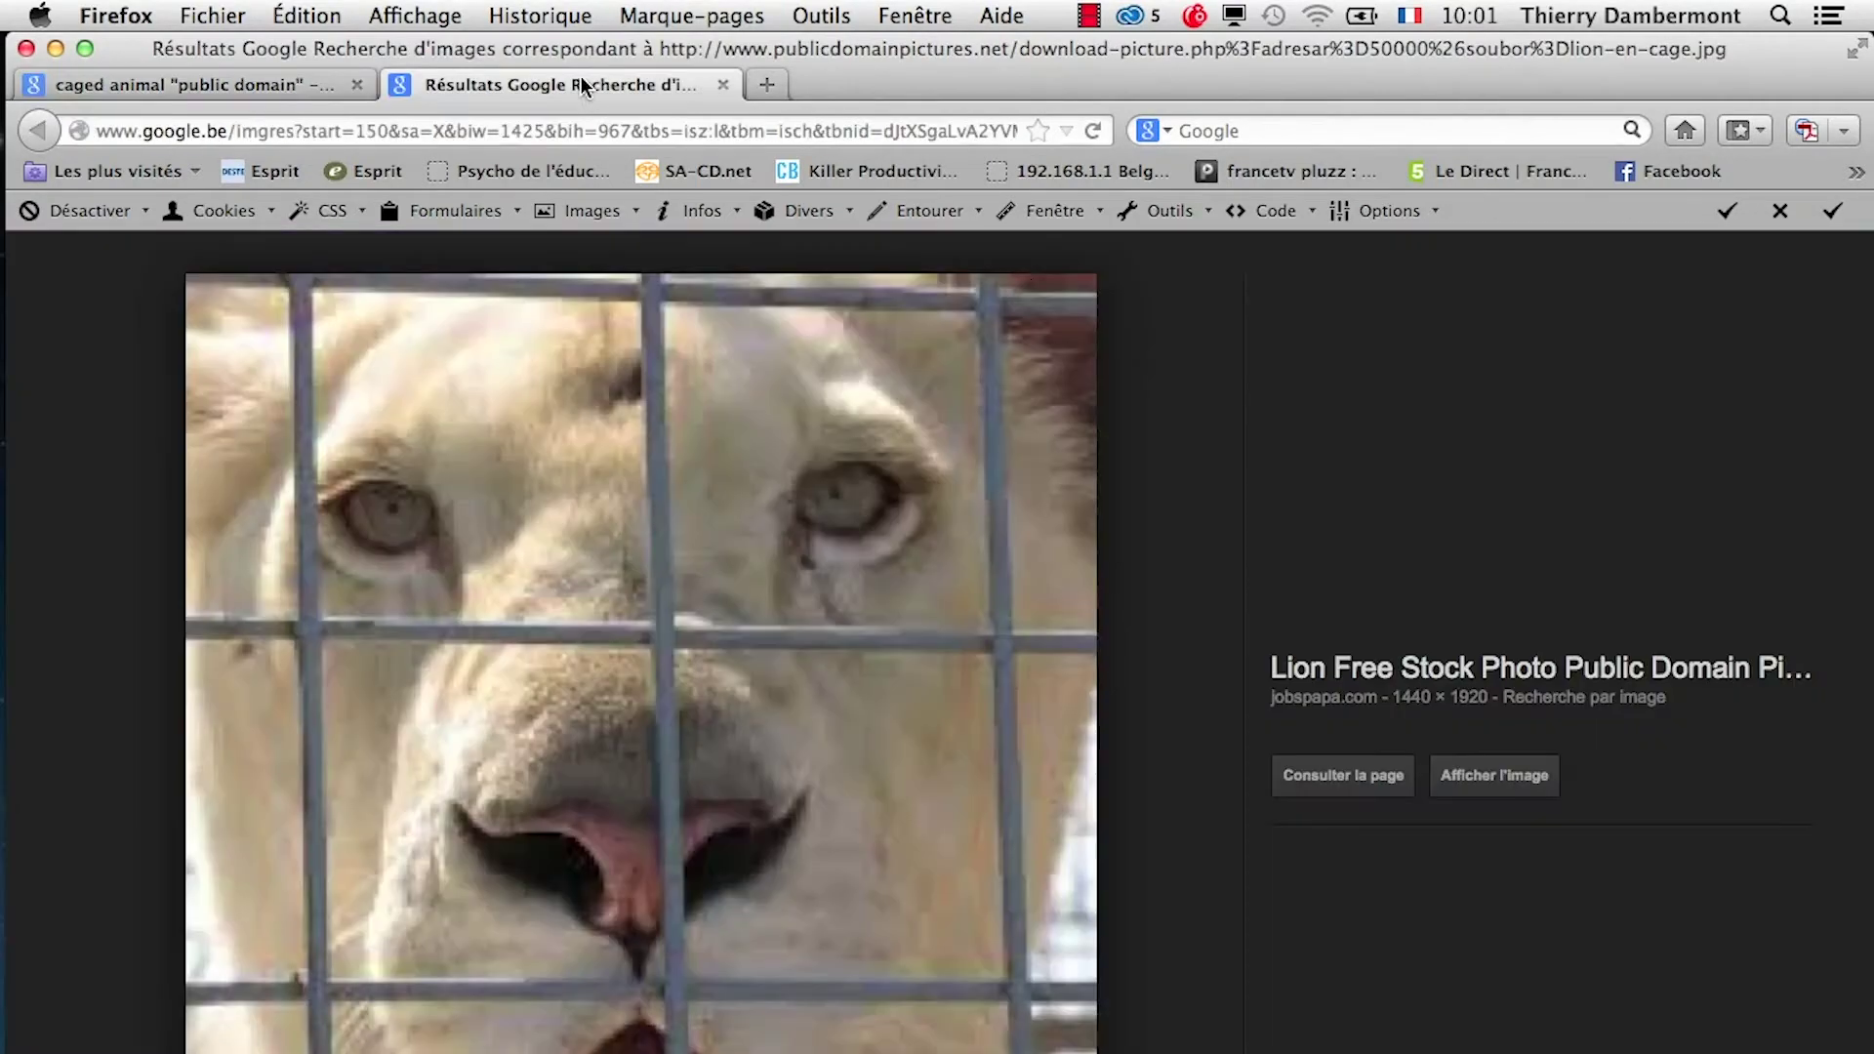
{"action": "left_click", "coordinate": [1464, 776]}
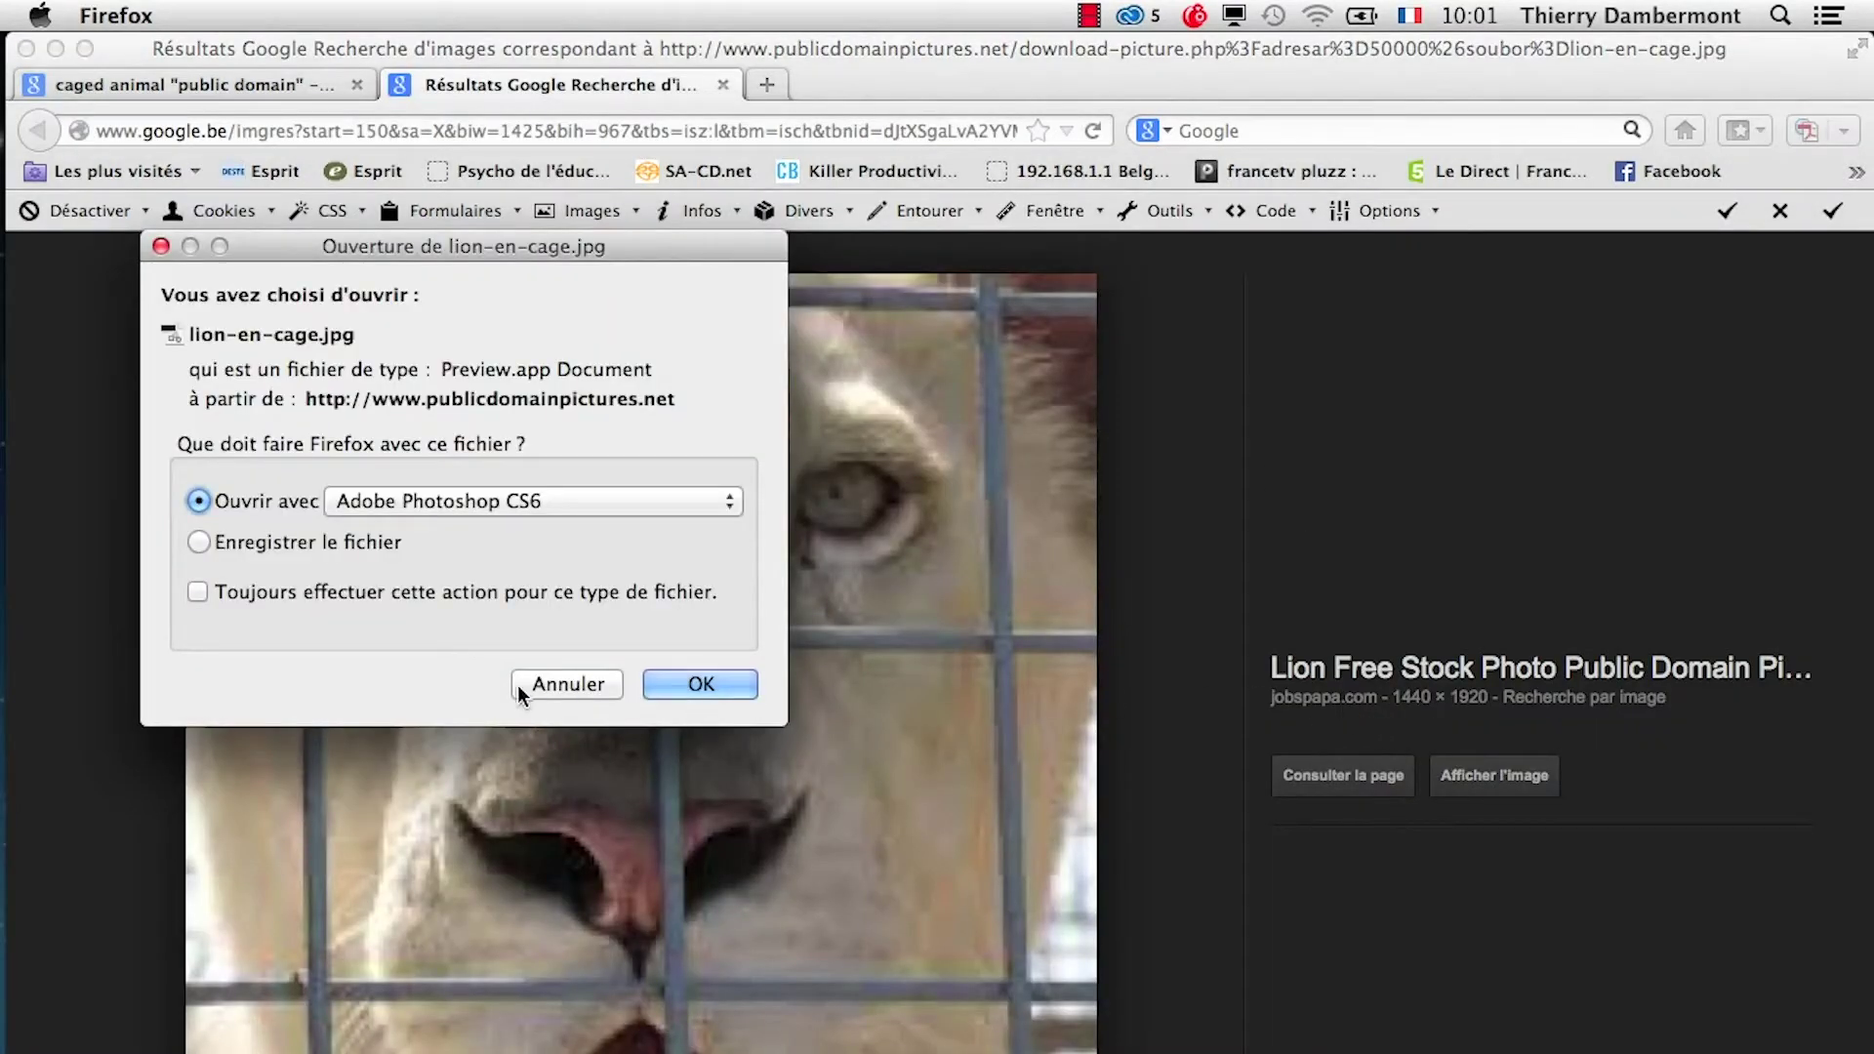
{"action": "left_click", "coordinate": [535, 682]}
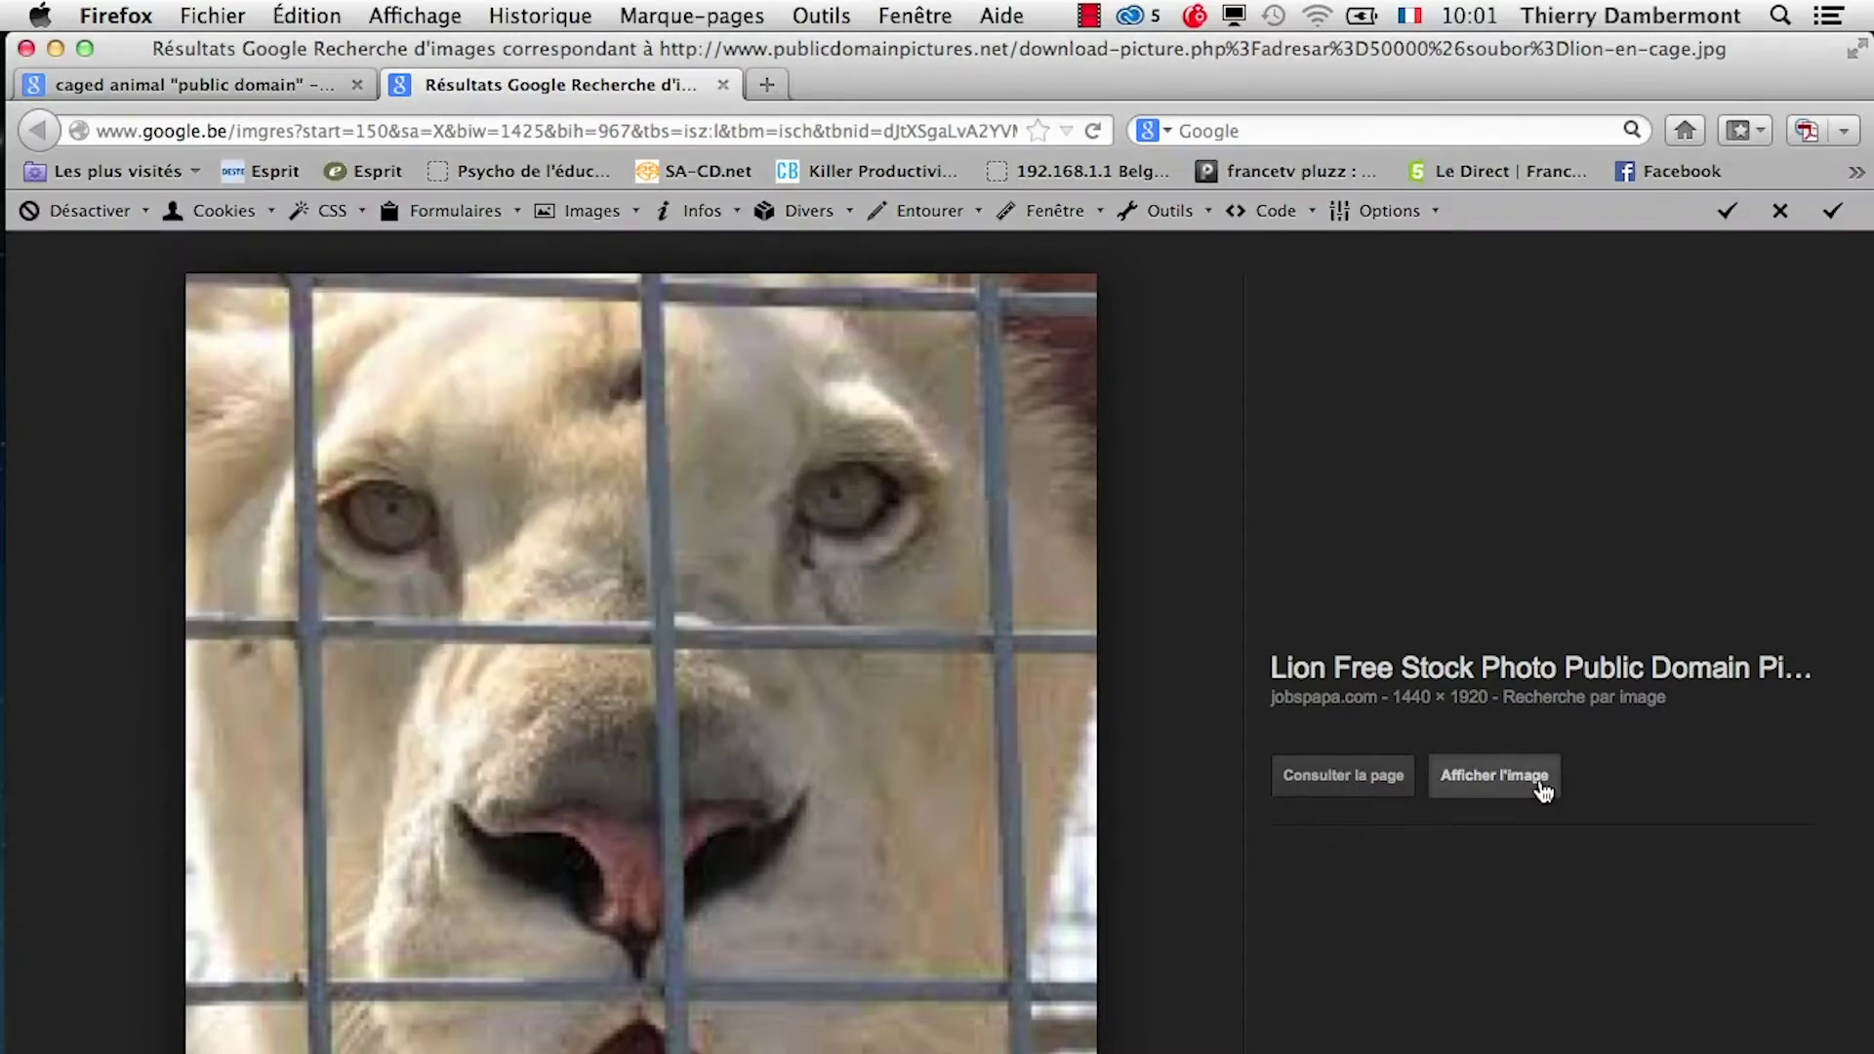
{"action": "left_click", "coordinate": [1541, 790]}
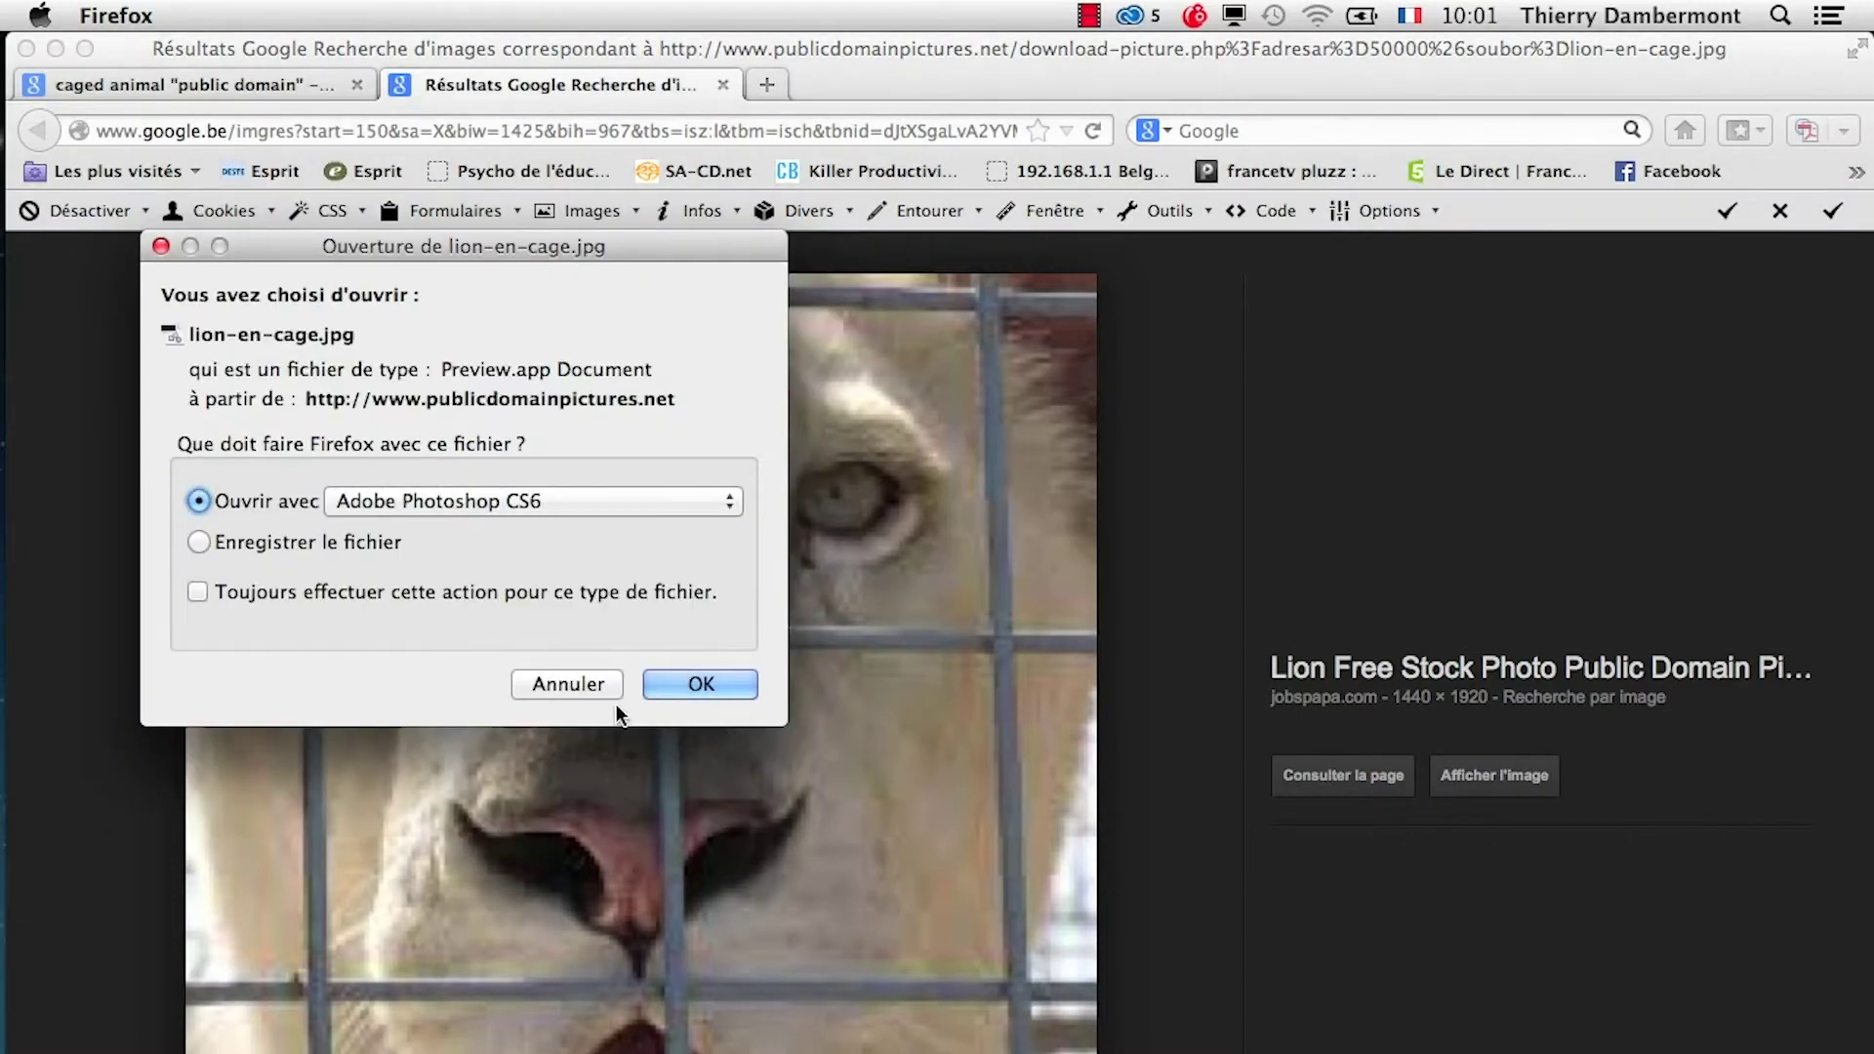
{"action": "left_click", "coordinate": [561, 686]}
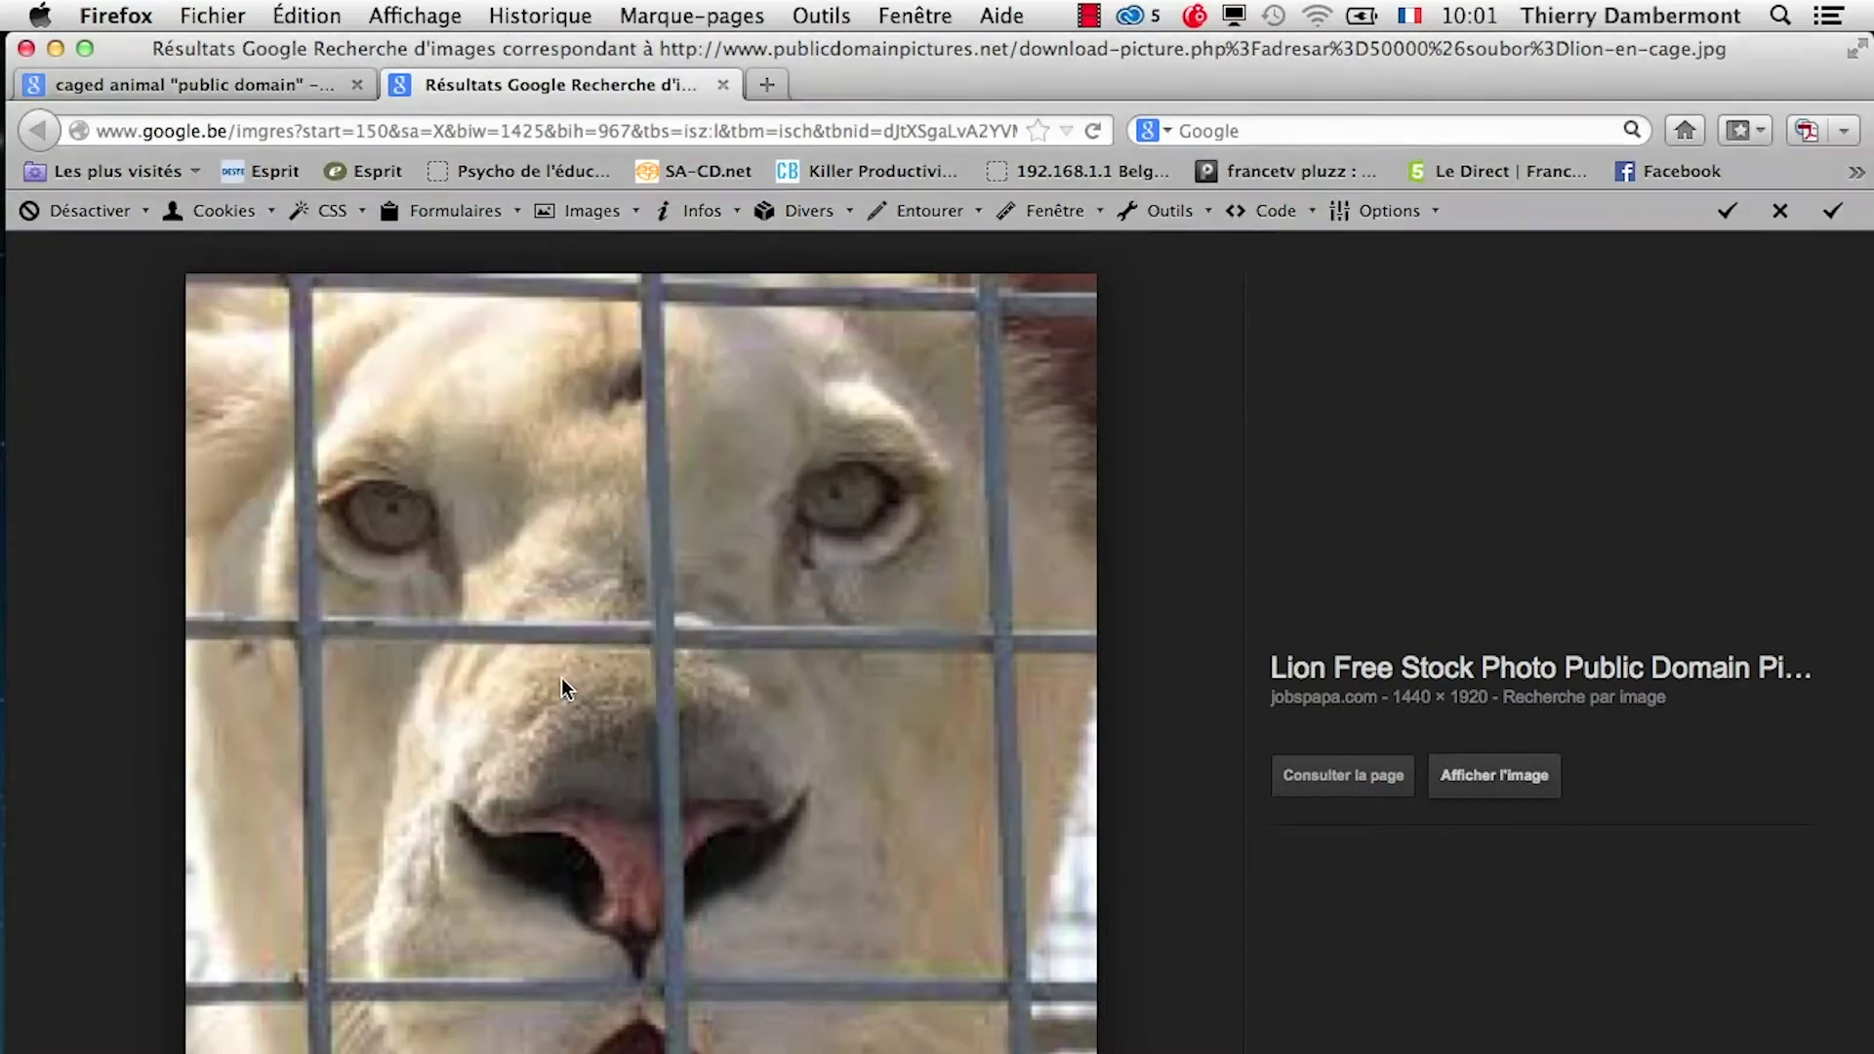
Save the full-size lion-en-cage.jpg to disk and switch to Finder.
{"action": "left_click", "coordinate": [818, 813]}
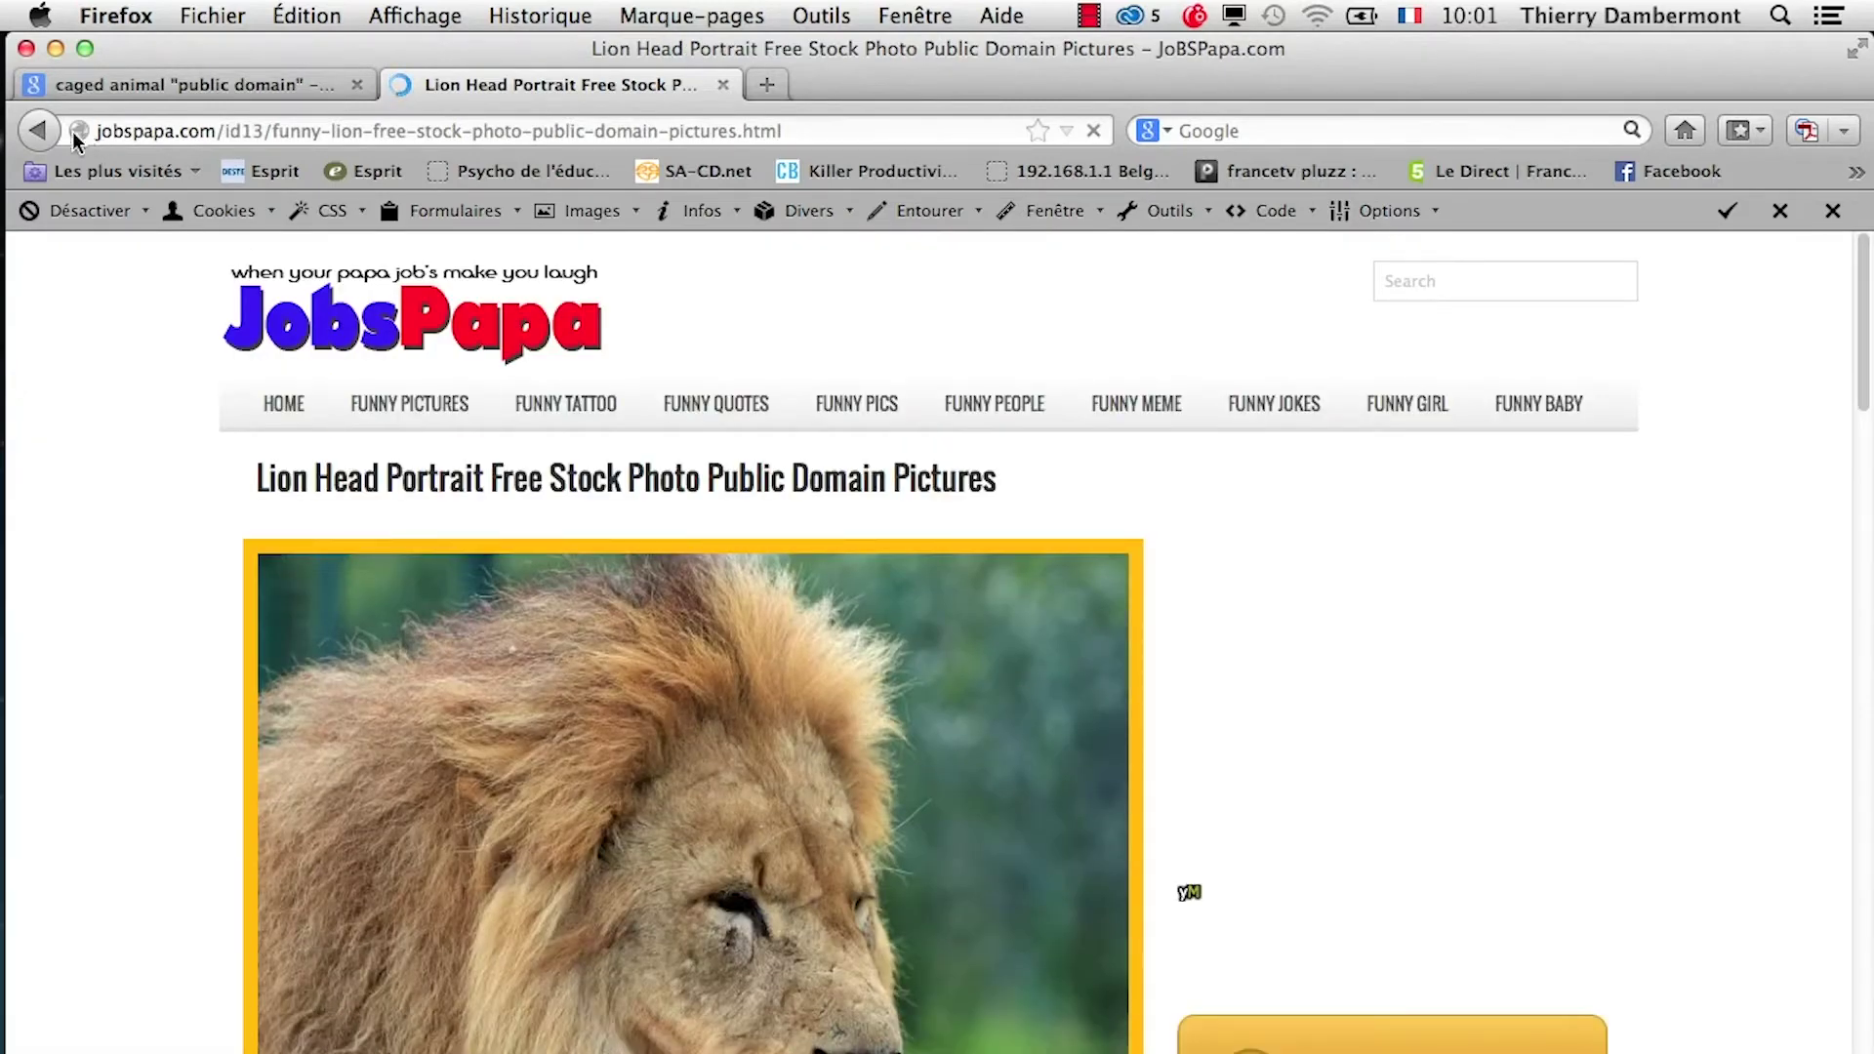
{"action": "key", "text": "BackSpace"}
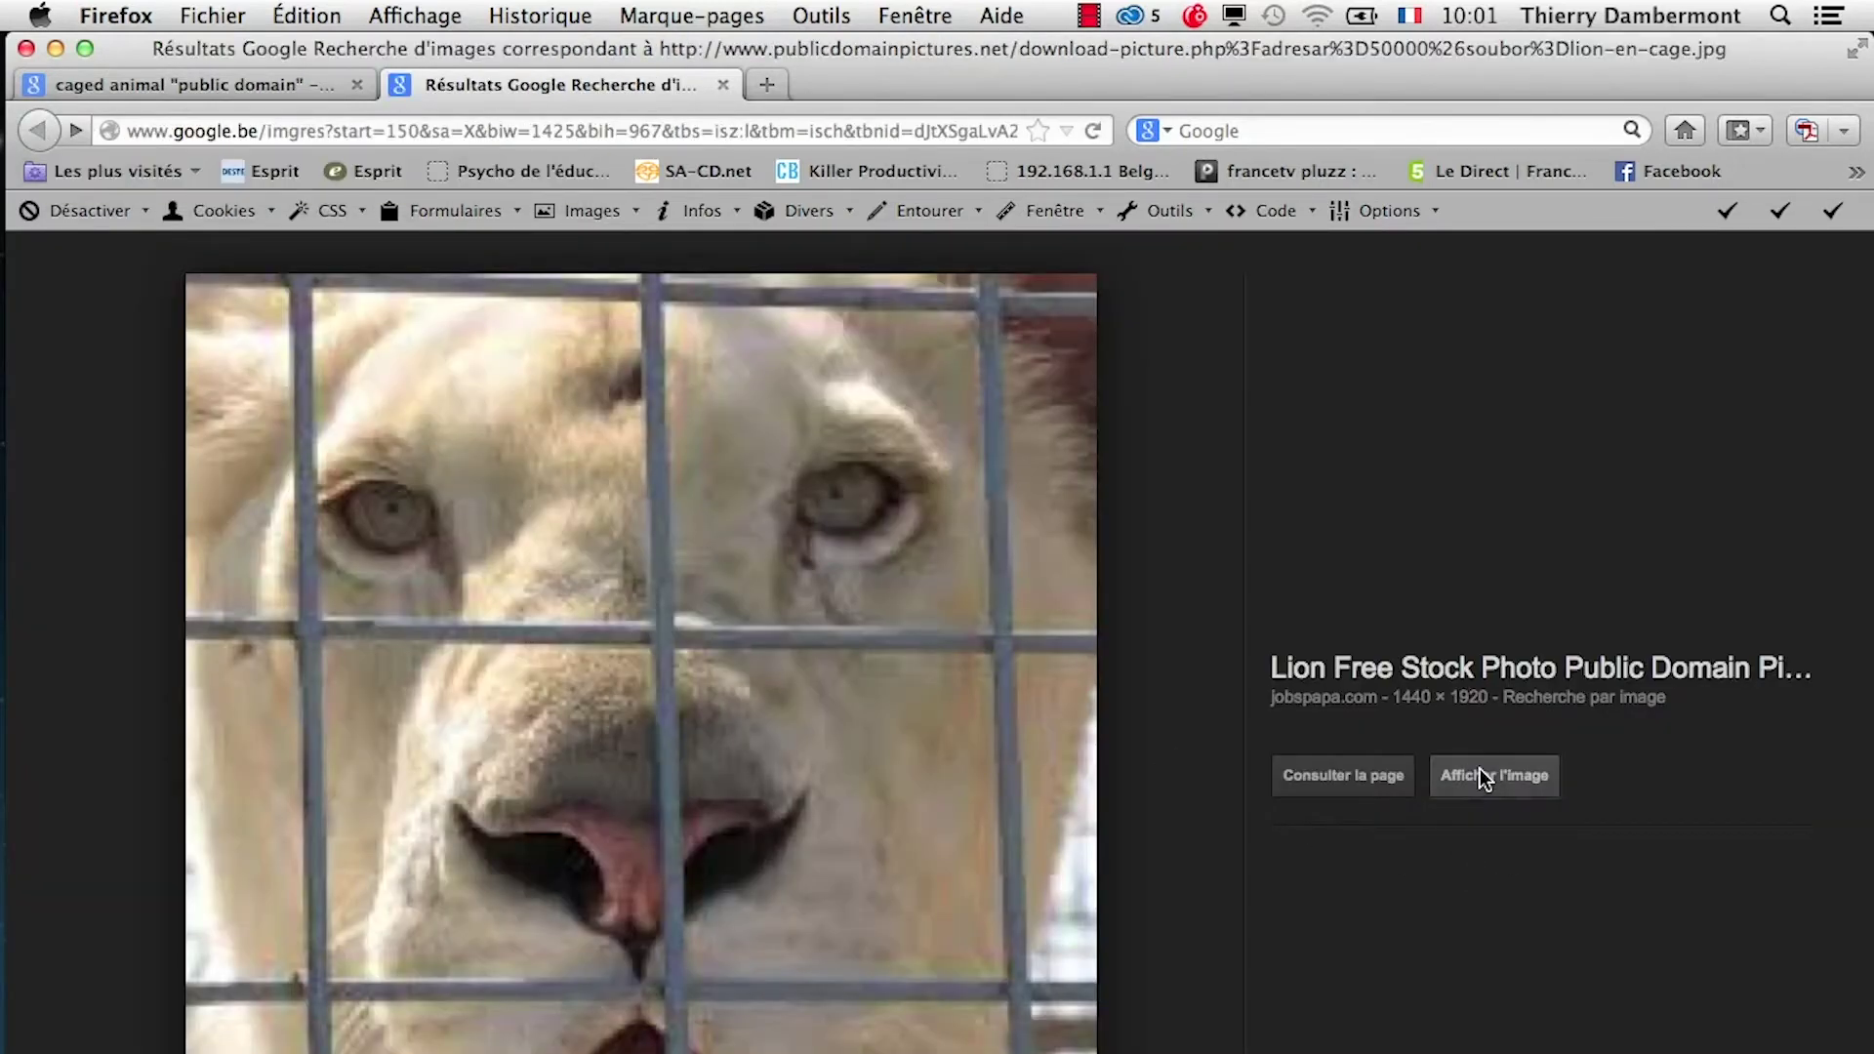
{"action": "left_click", "coordinate": [1484, 778]}
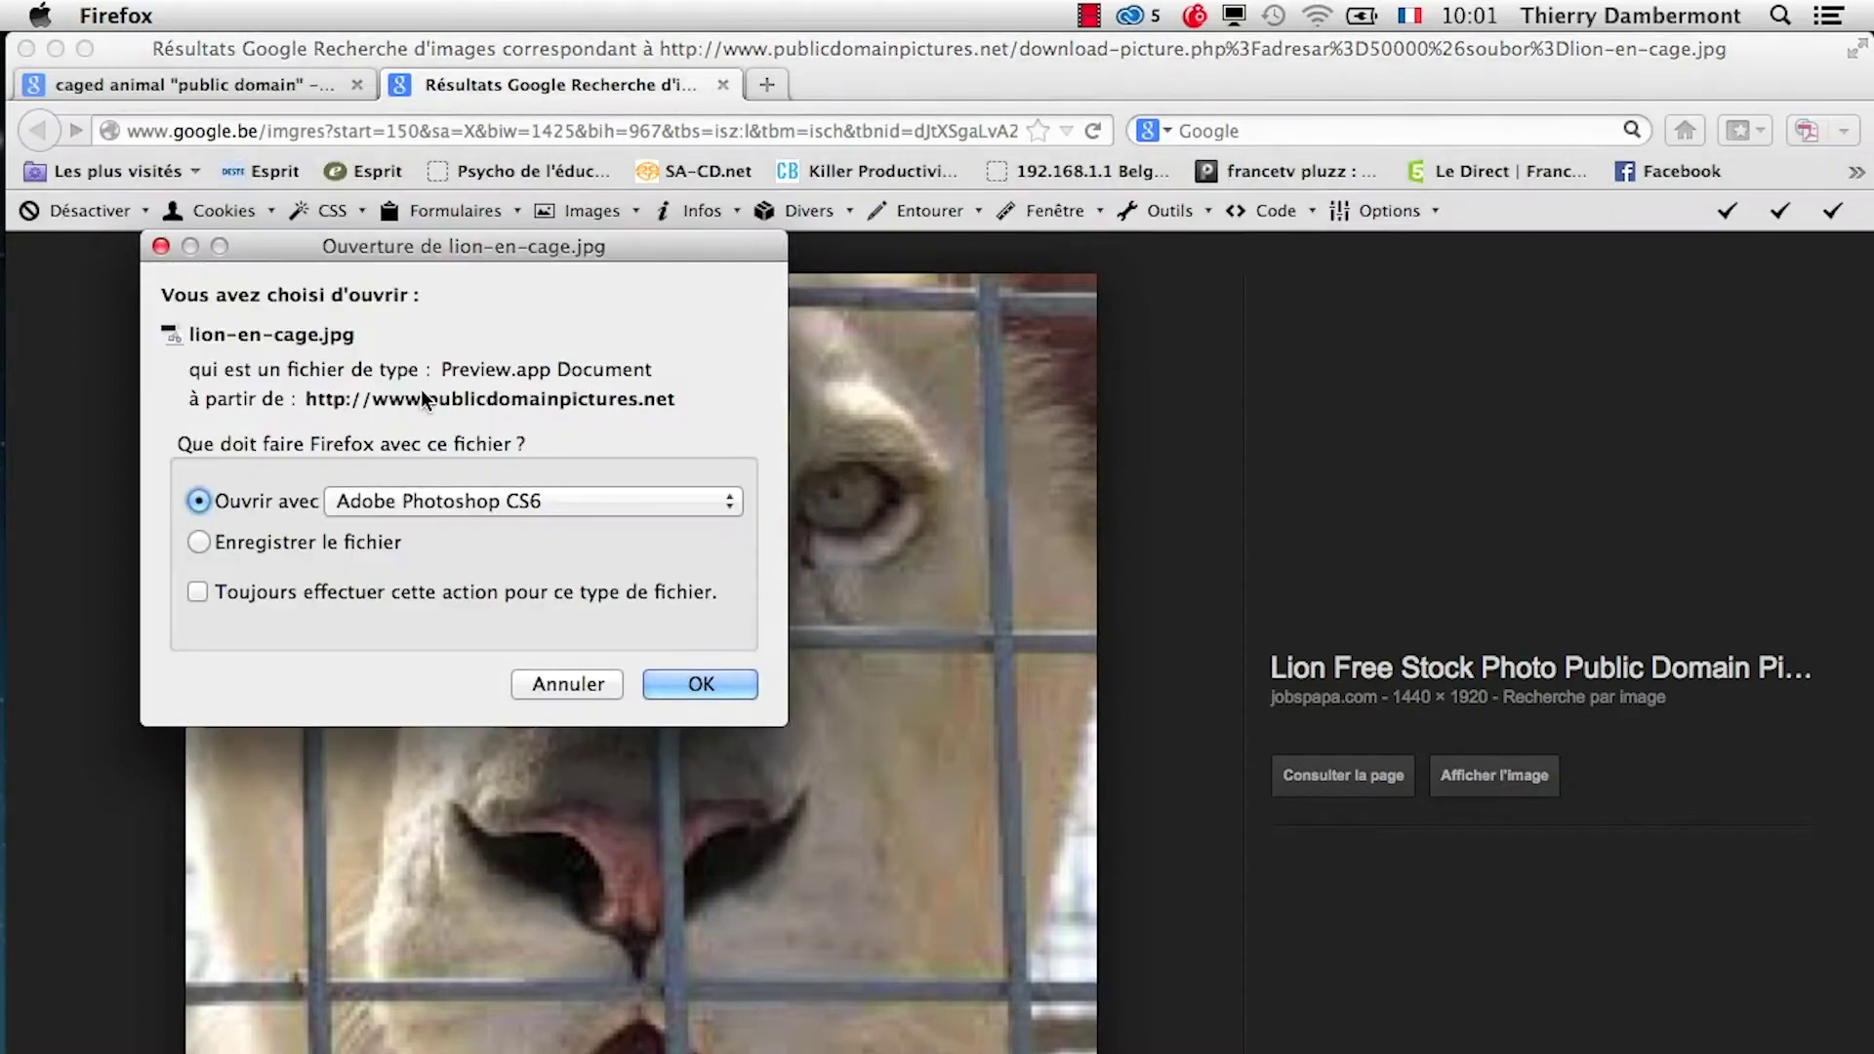
{"action": "left_click", "coordinate": [233, 545]}
{"action": "left_click", "coordinate": [711, 685]}
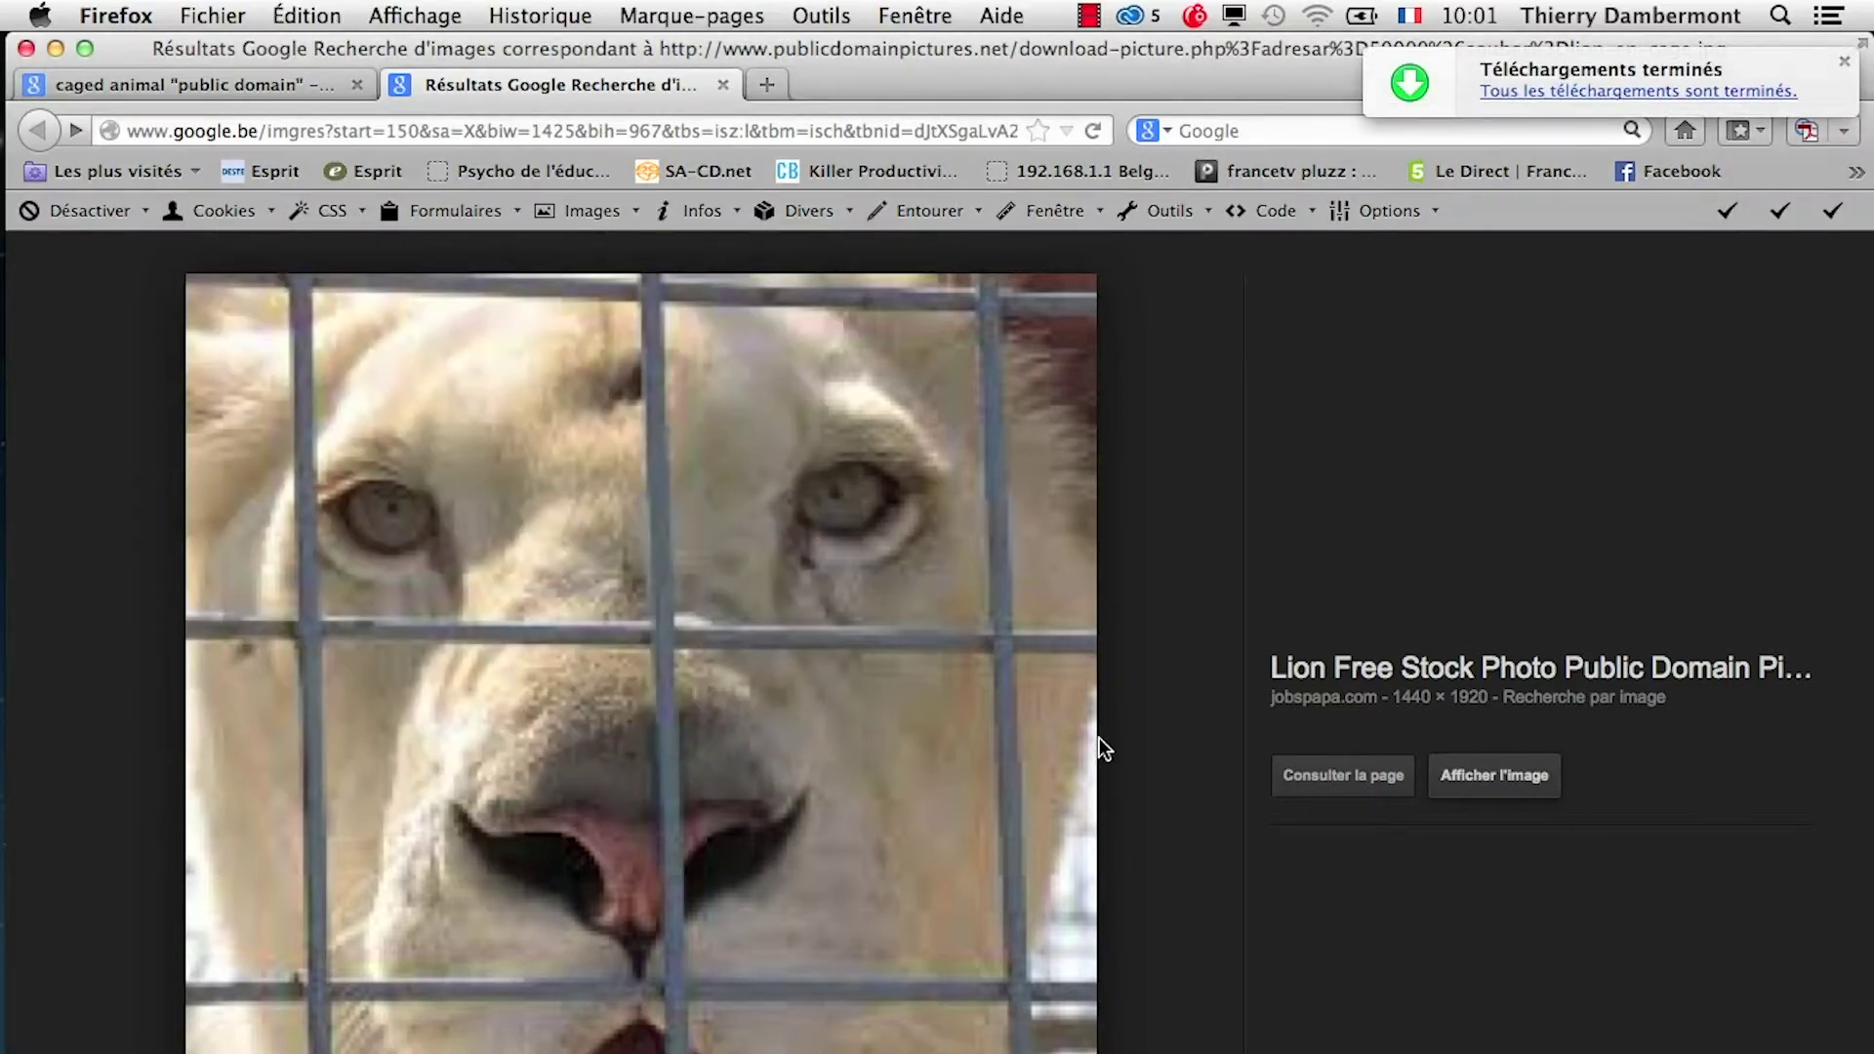
{"action": "key", "text": "super+Tab"}
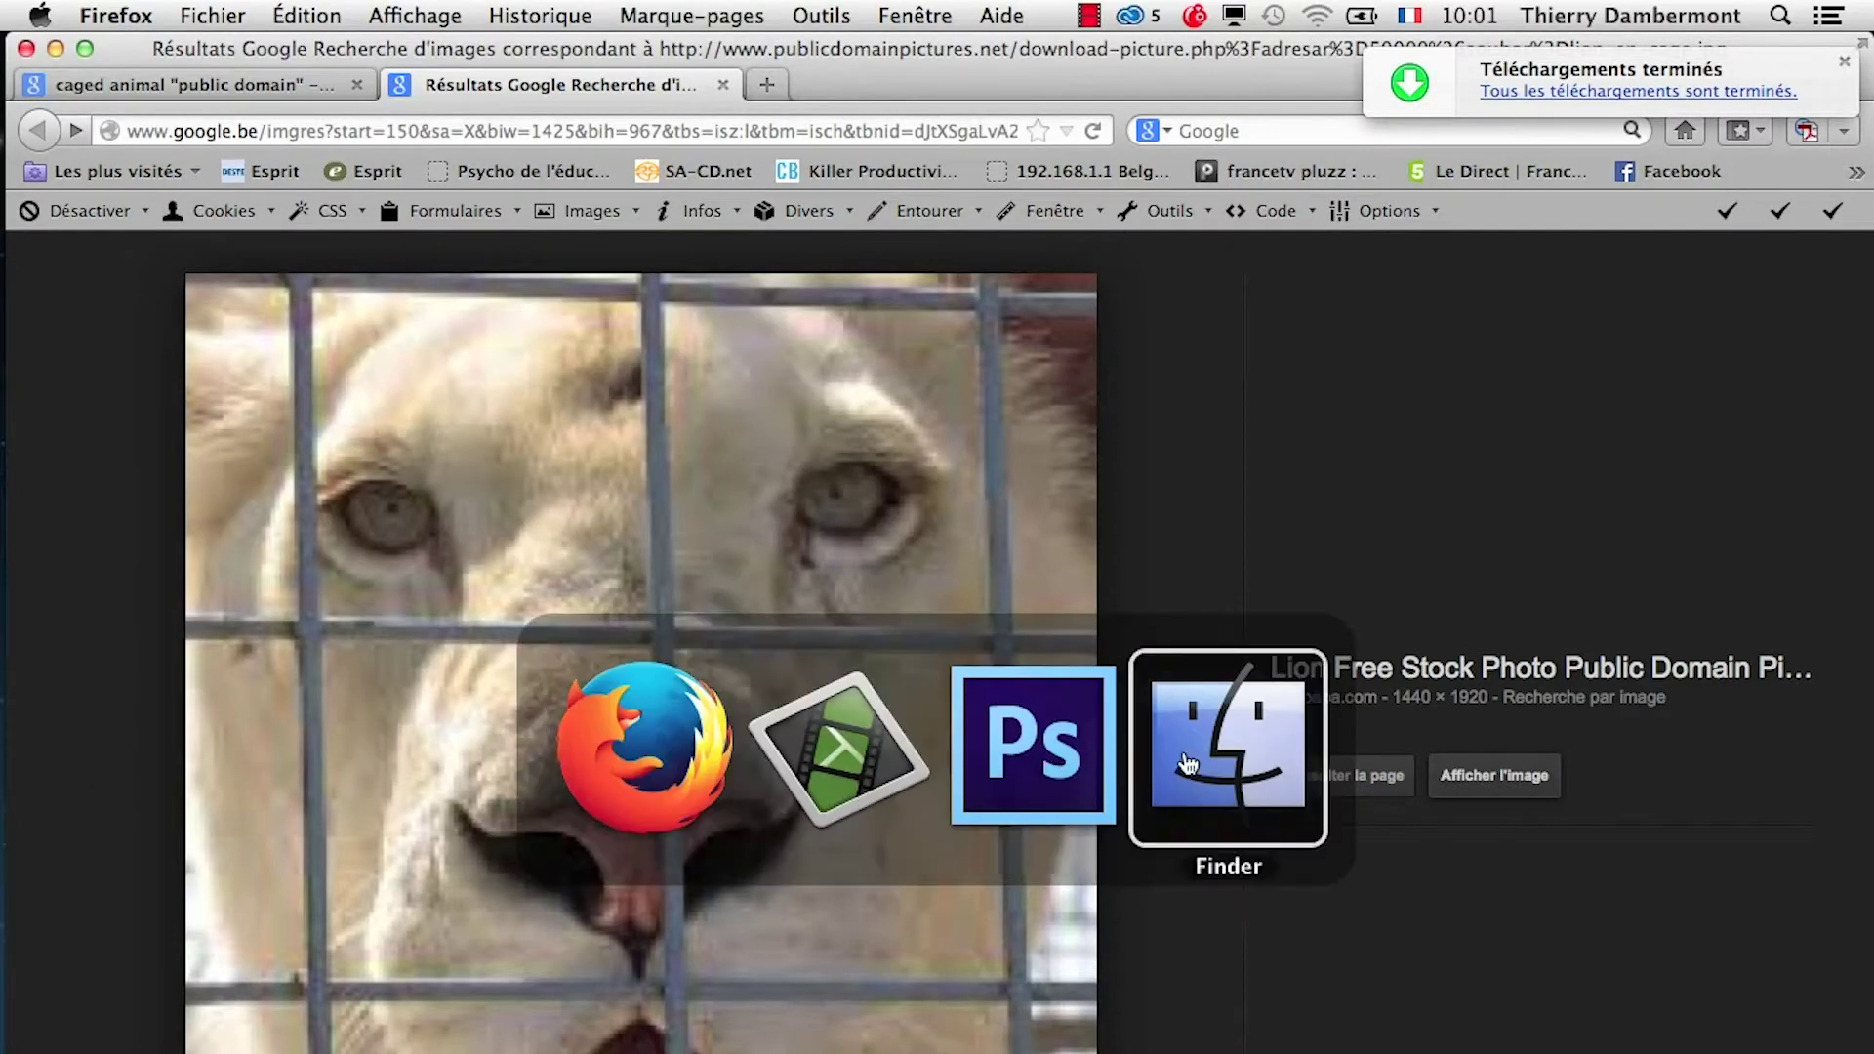
{"action": "left_click", "coordinate": [1238, 761]}
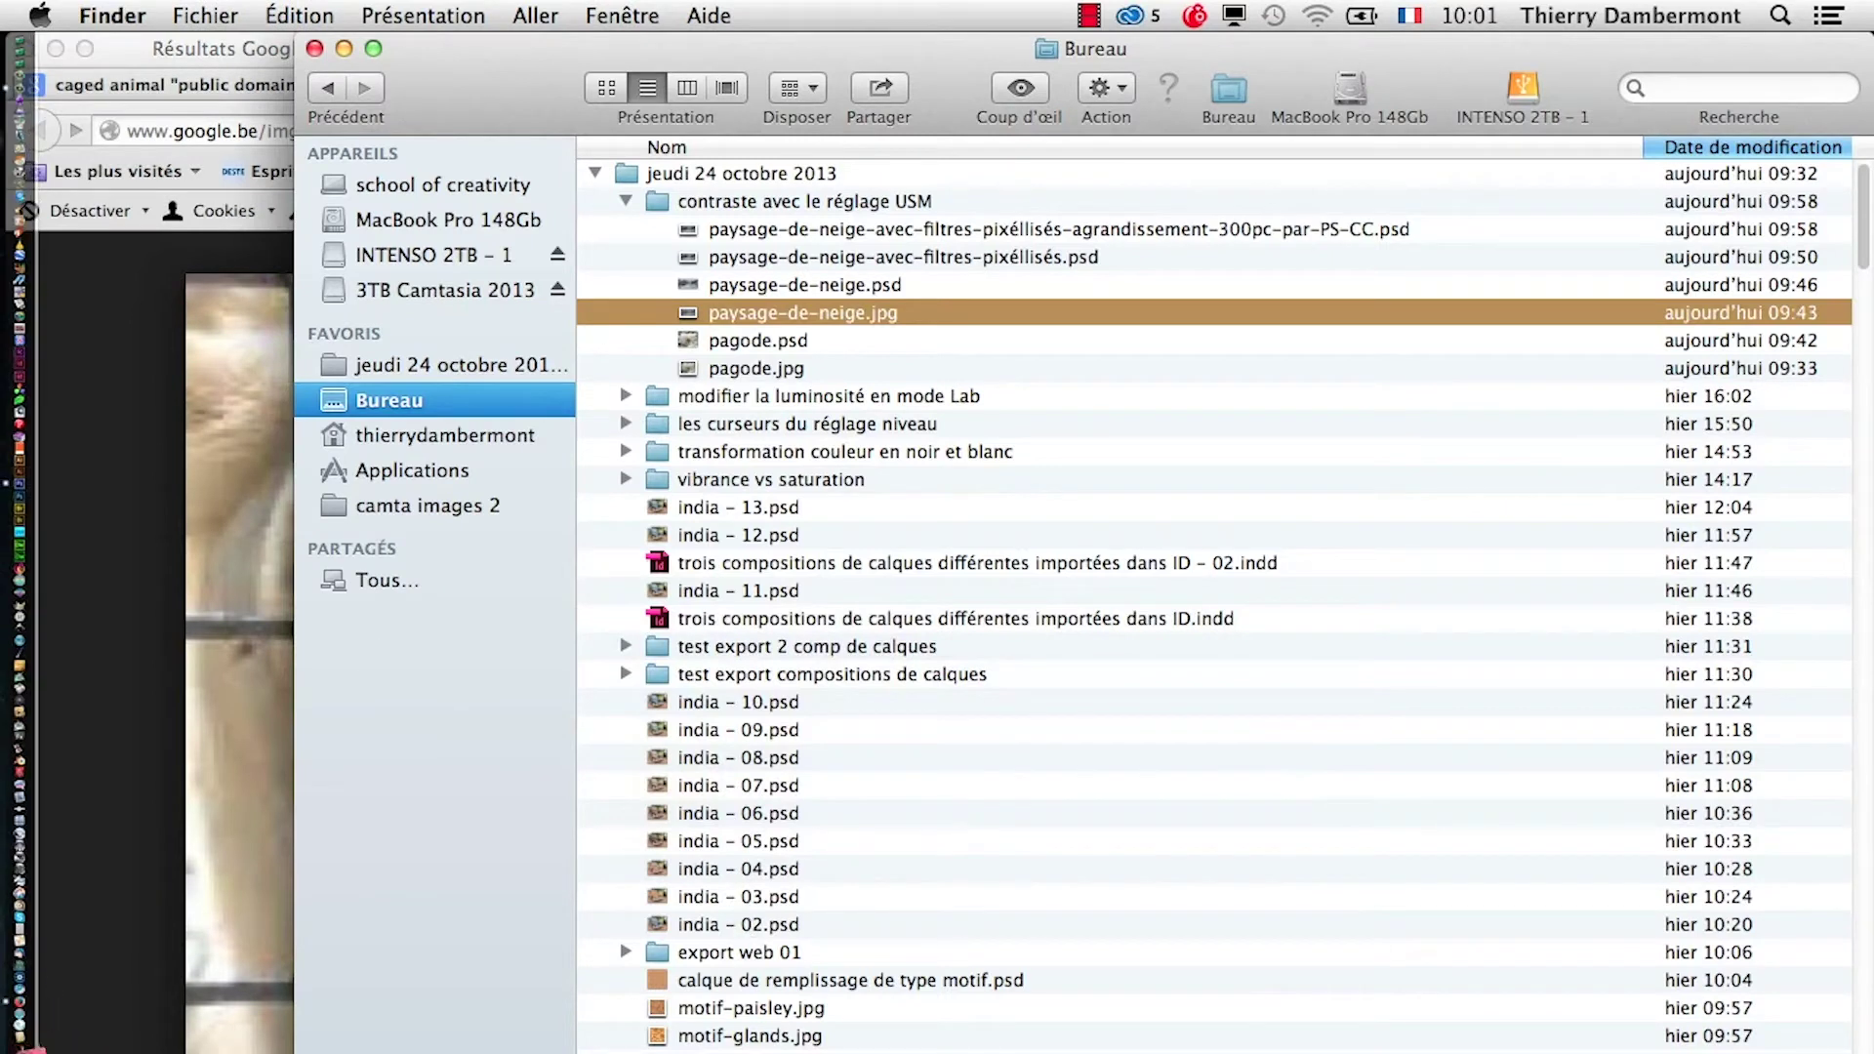
Open the Téléchargements folder in a window and select lion-en-cage.jpg.
{"action": "right_click", "coordinate": [20, 1020]}
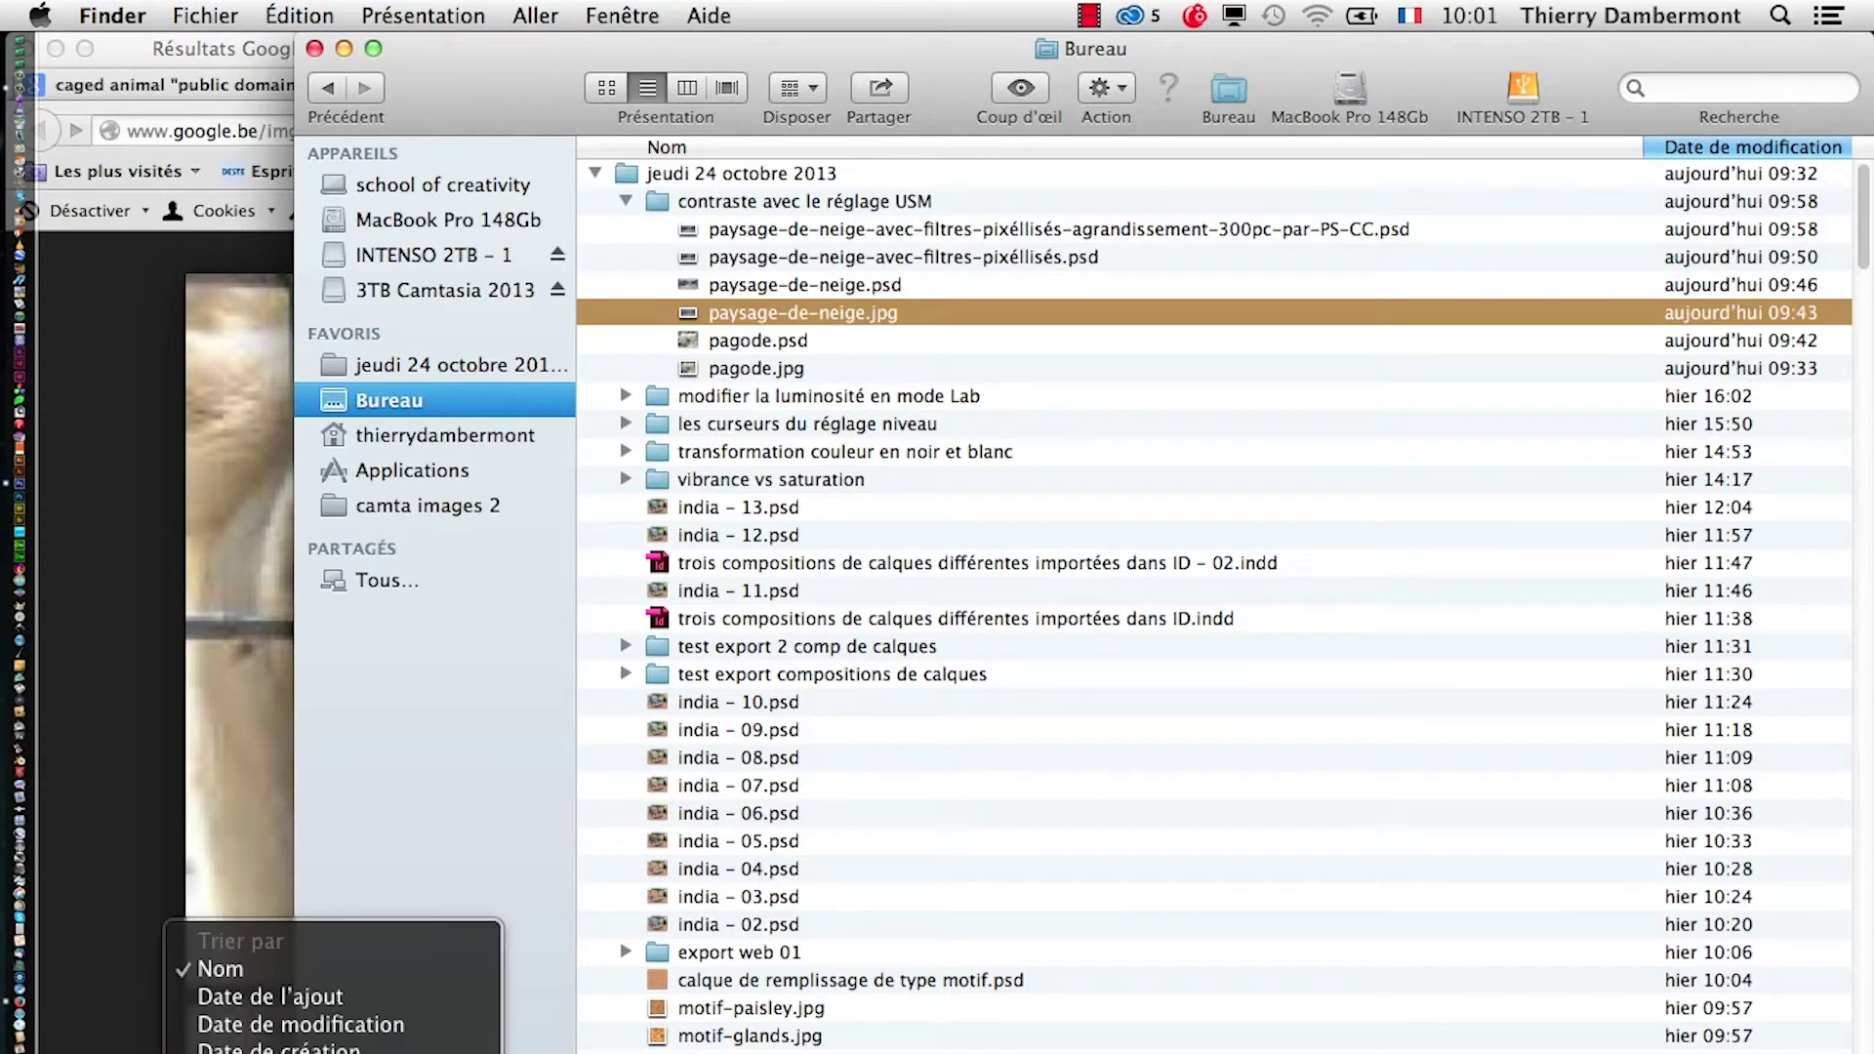
{"action": "left_click", "coordinate": [244, 1039]}
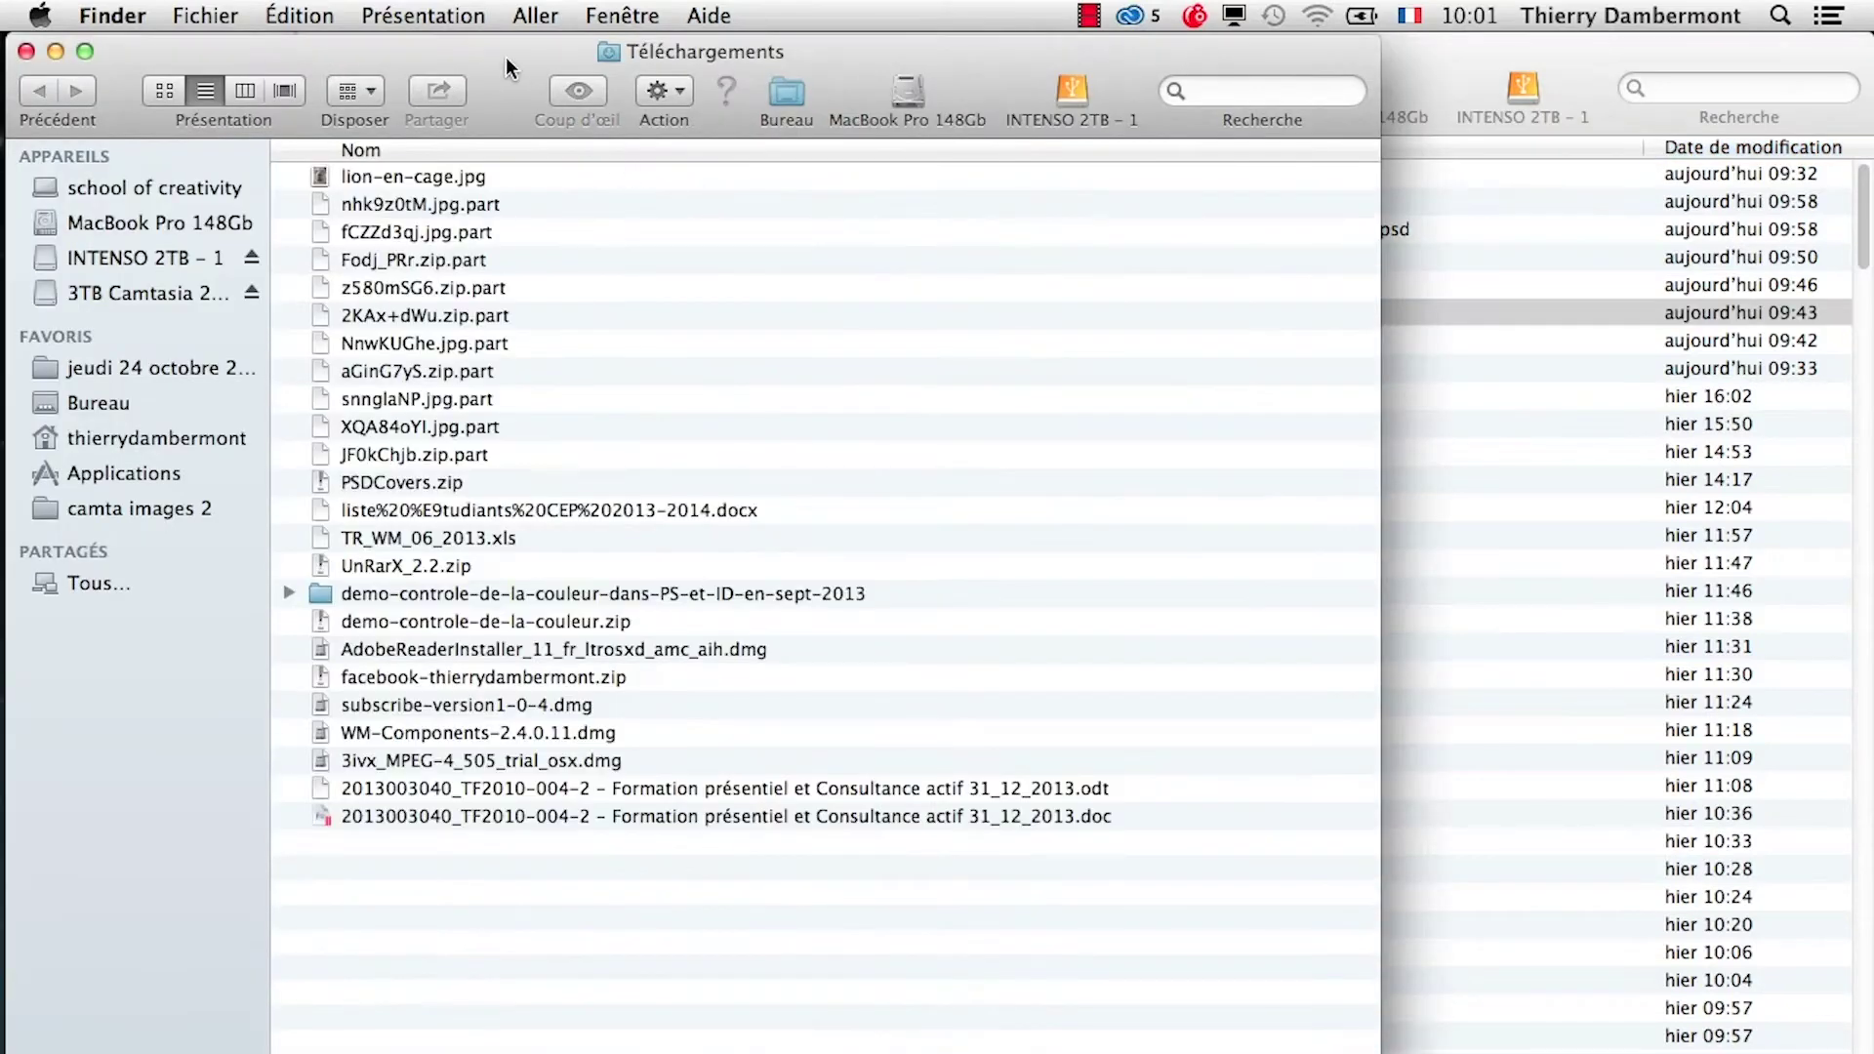
{"action": "left_click_drag", "start_coordinate": [506, 57], "coordinate": [484, 823]}
{"action": "left_click", "coordinate": [344, 949]}
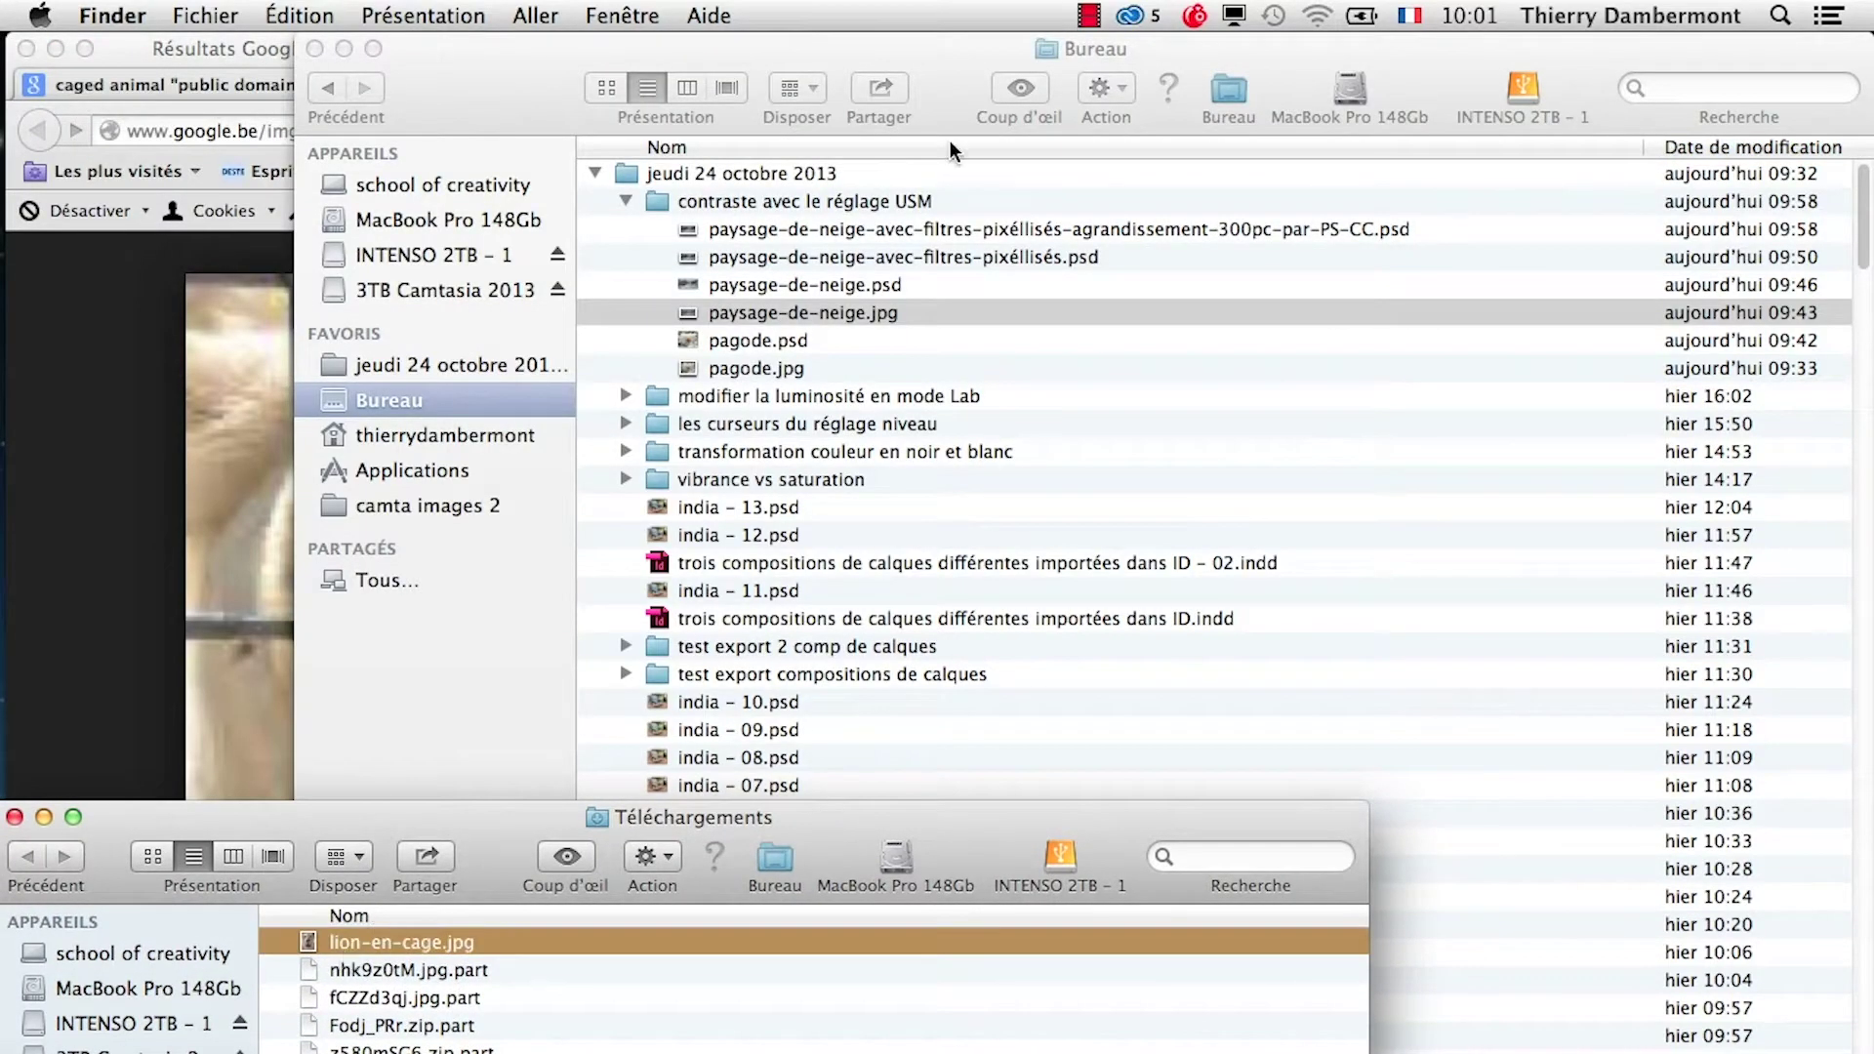
Open the jeudi 24 octobre 2013 folder in its own window and close Bureau.
{"action": "left_click", "coordinate": [750, 132]}
{"action": "left_click", "coordinate": [754, 173]}
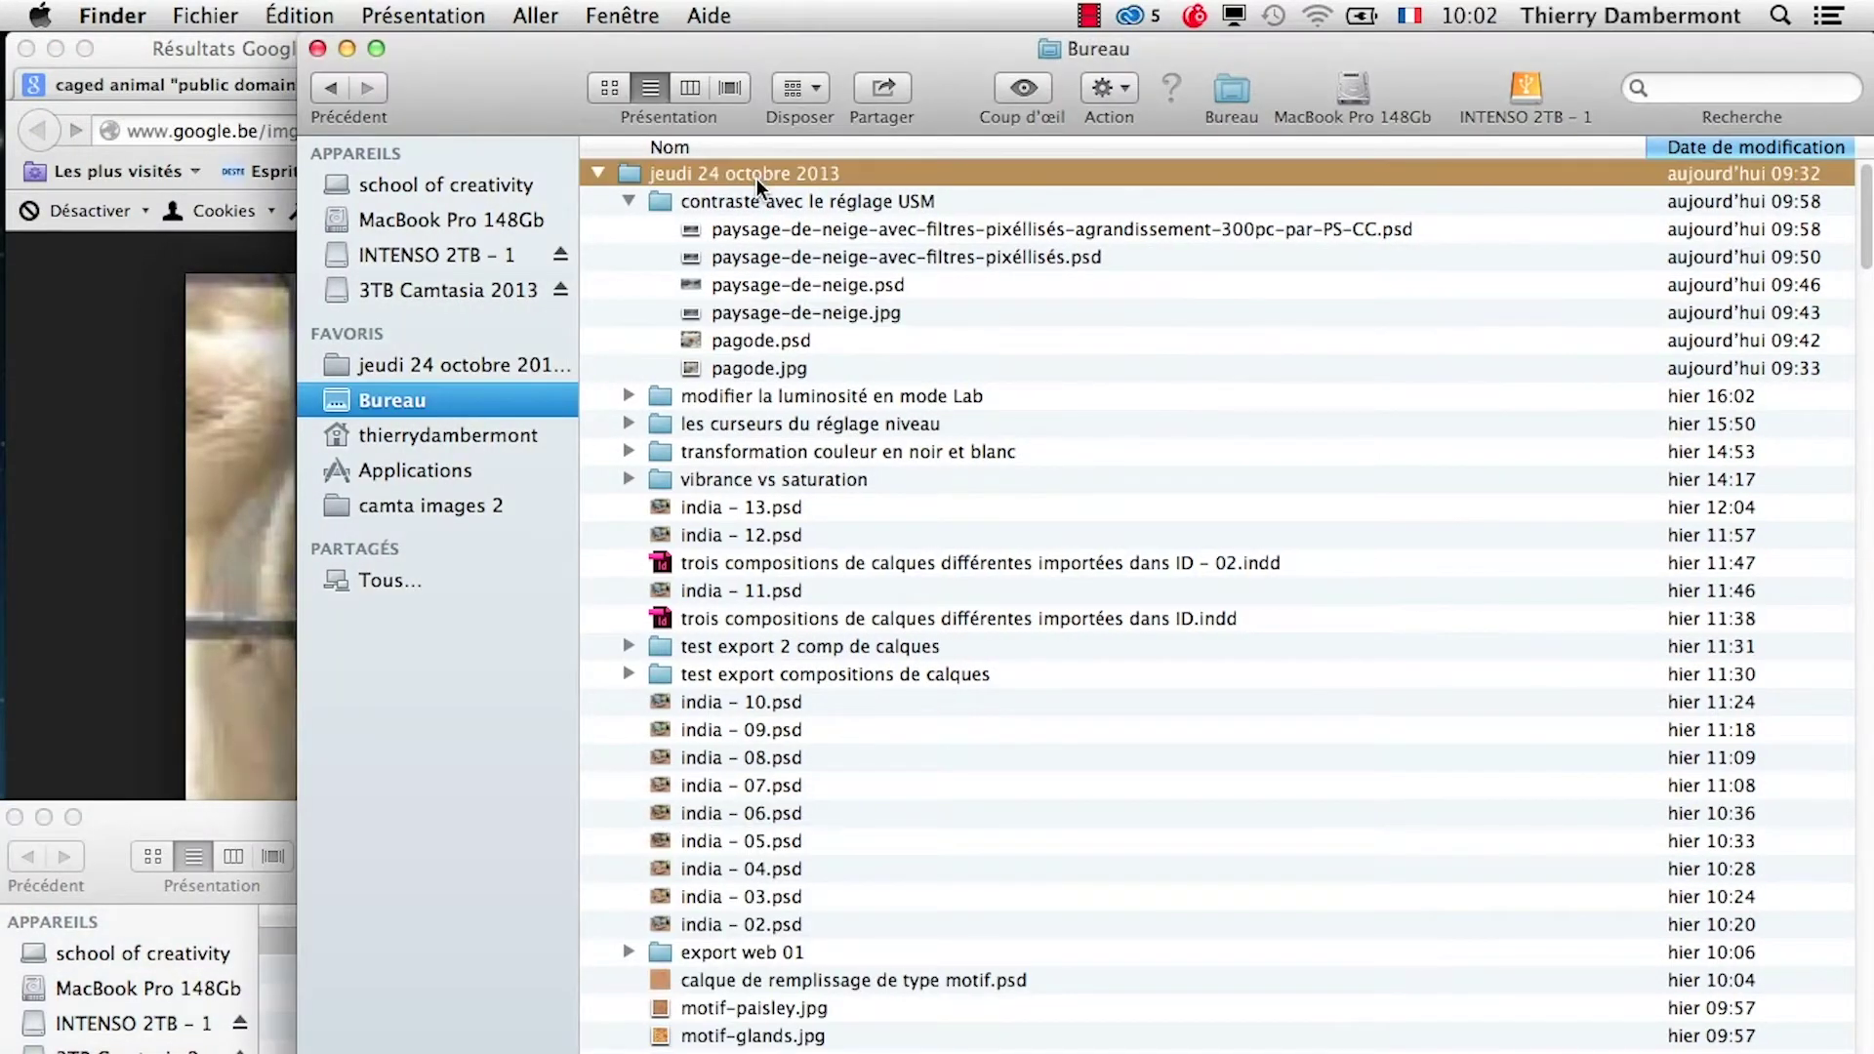
{"action": "key", "text": "super+o"}
{"action": "left_click", "coordinate": [335, 45]}
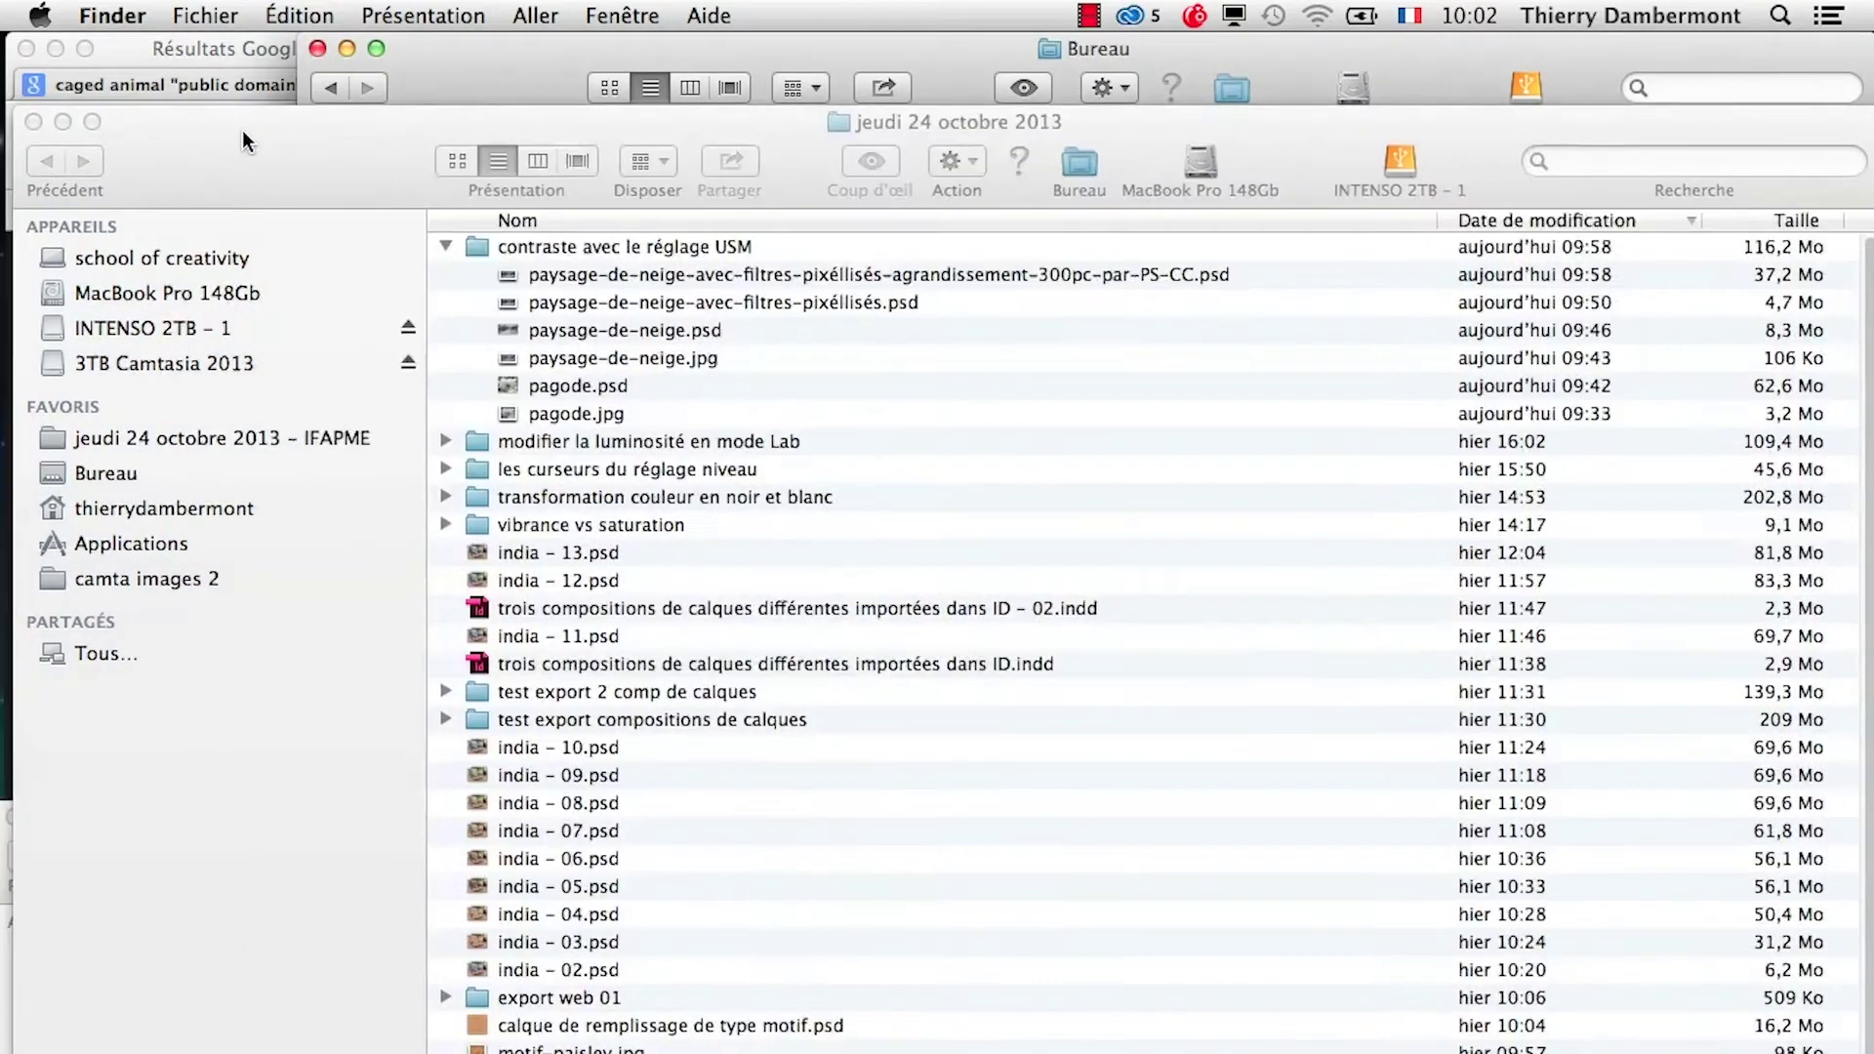
{"action": "left_click_drag", "start_coordinate": [242, 130], "coordinate": [623, 259]}
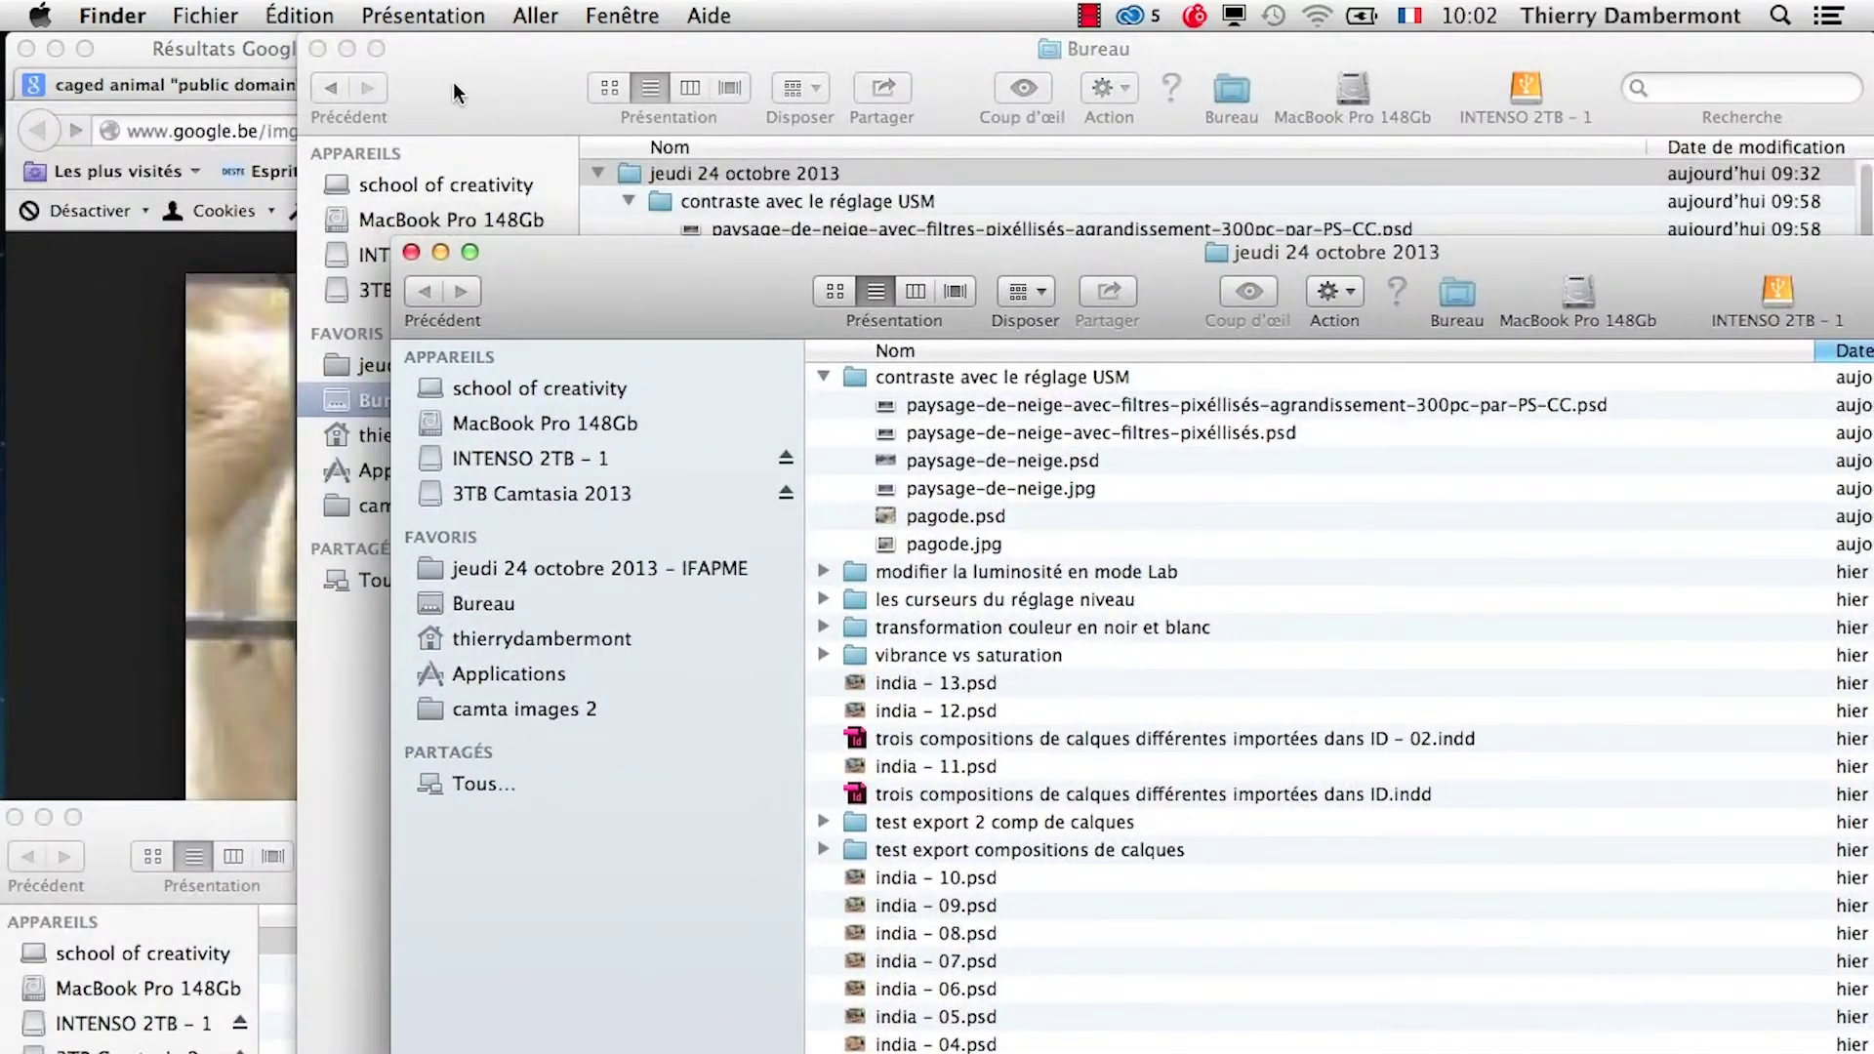
{"action": "left_click", "coordinate": [320, 49]}
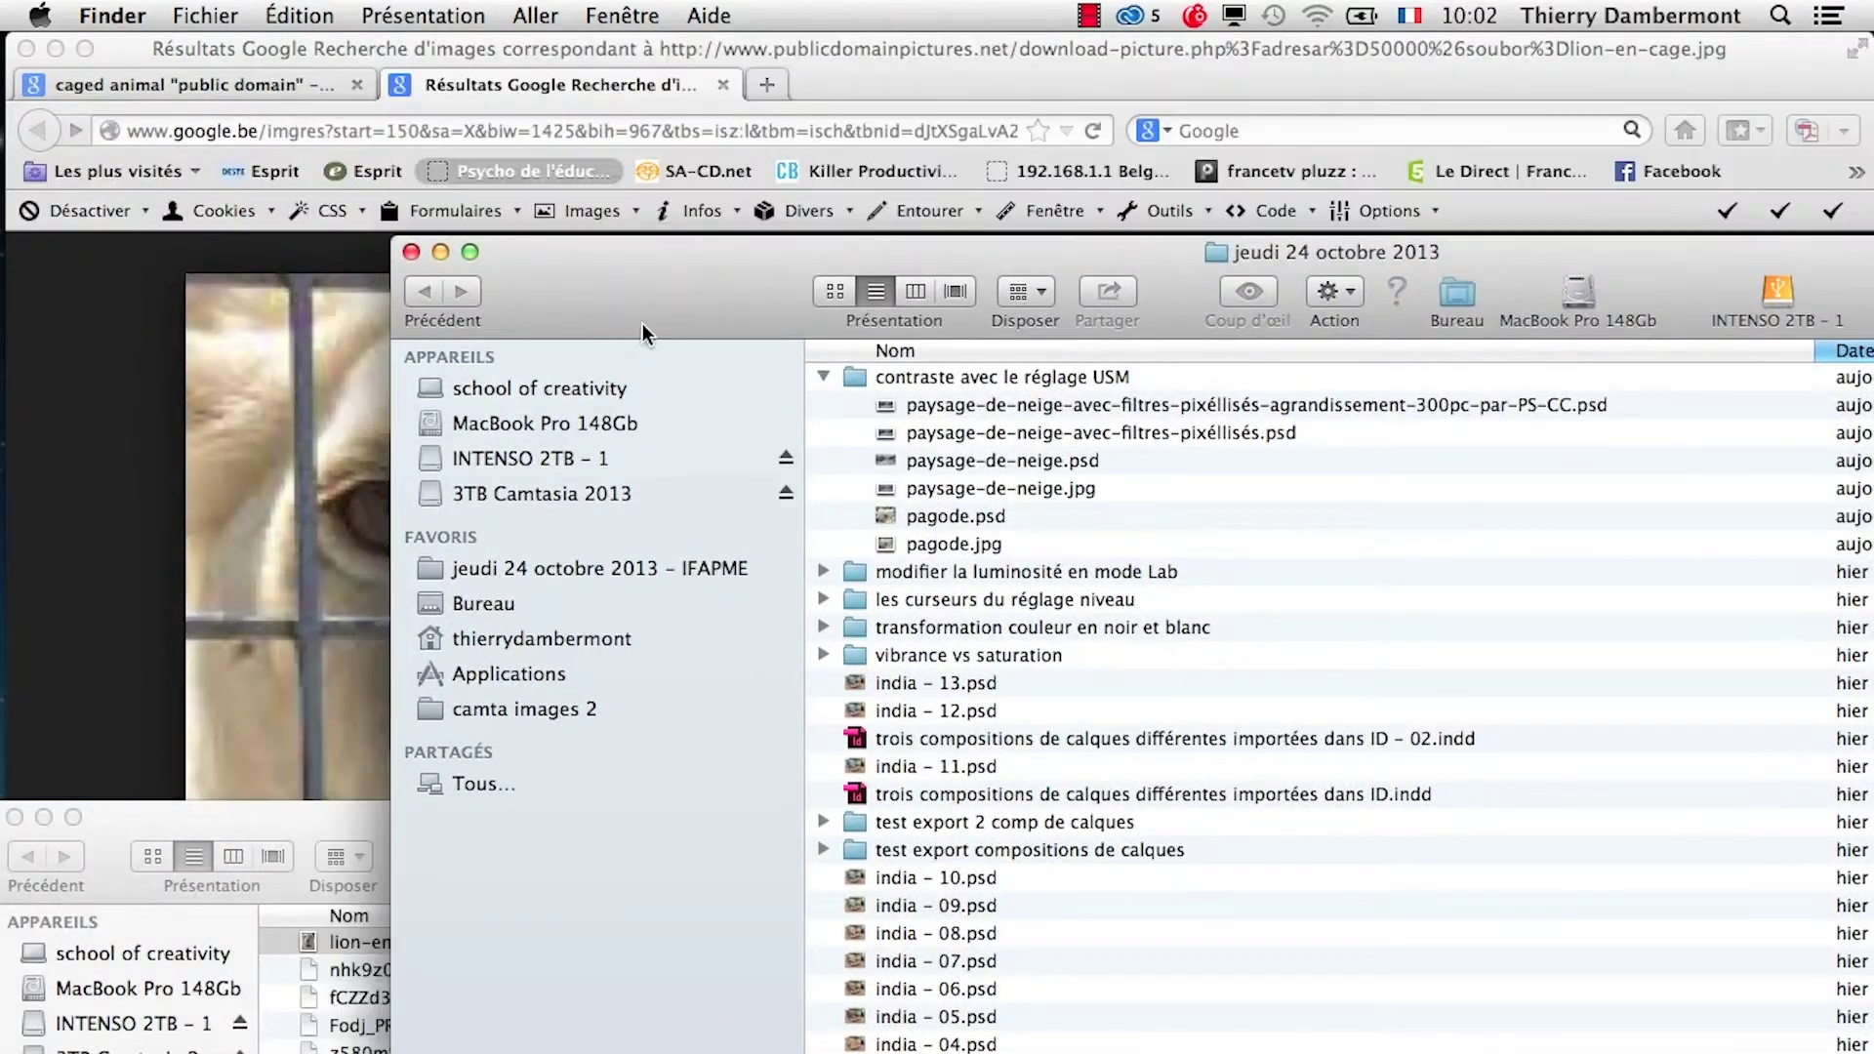
{"action": "left_click", "coordinate": [824, 376]}
Create and open a new folder named 'etude du tampon de duplication de pixels'.
{"action": "key", "text": "super+shift+n"}
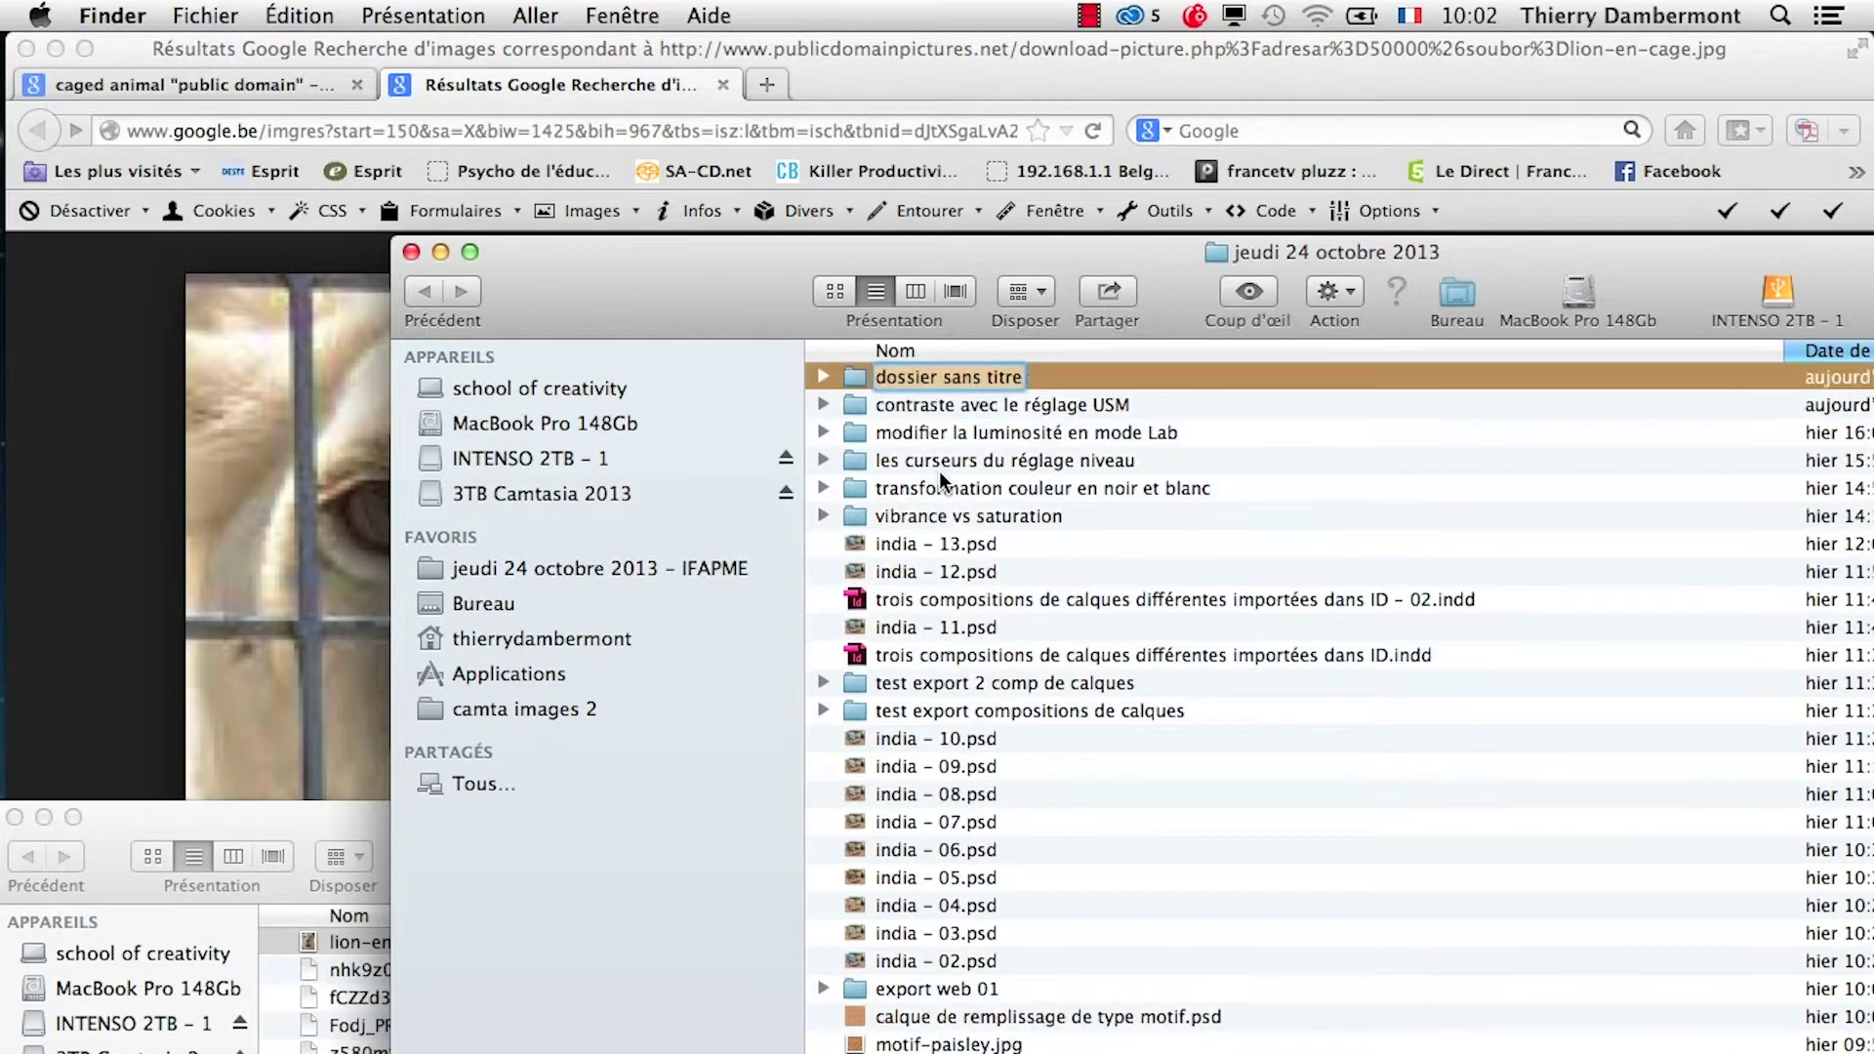
{"action": "type", "text": "etu"}
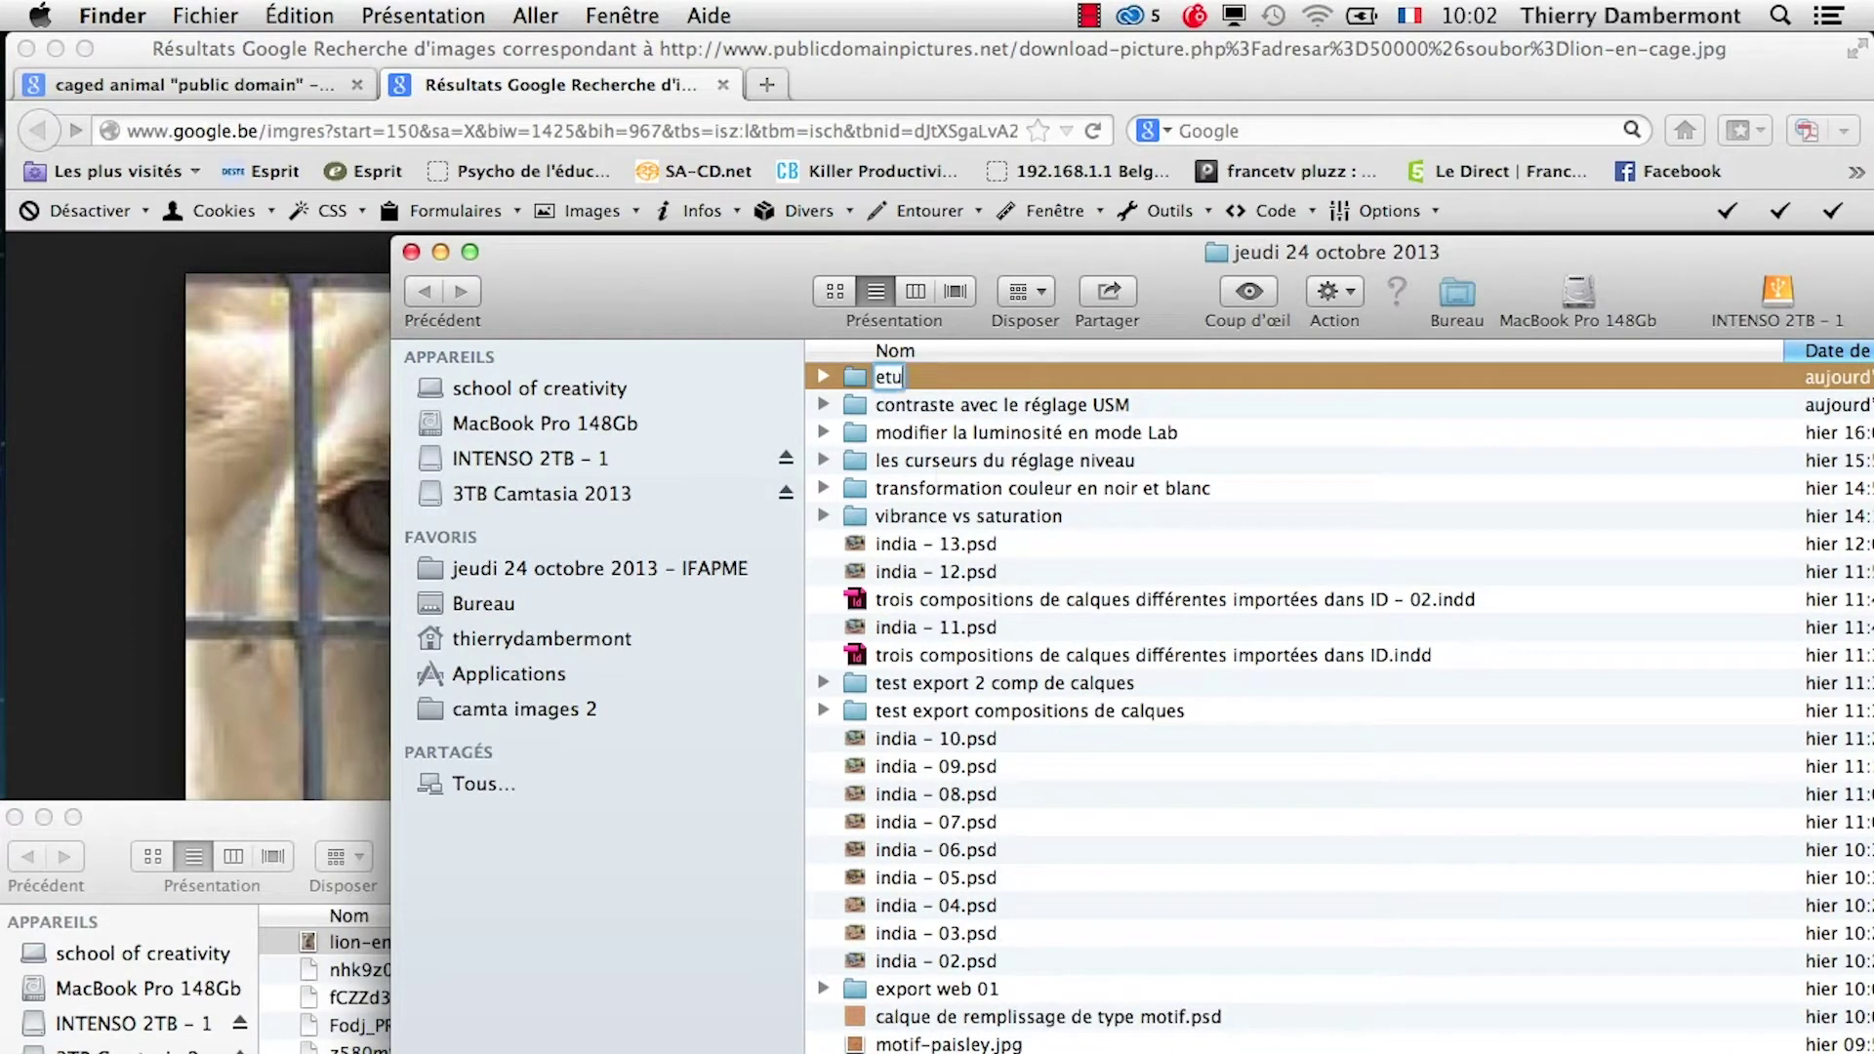
{"action": "type", "text": "de du tampon de duplication de pixels"}
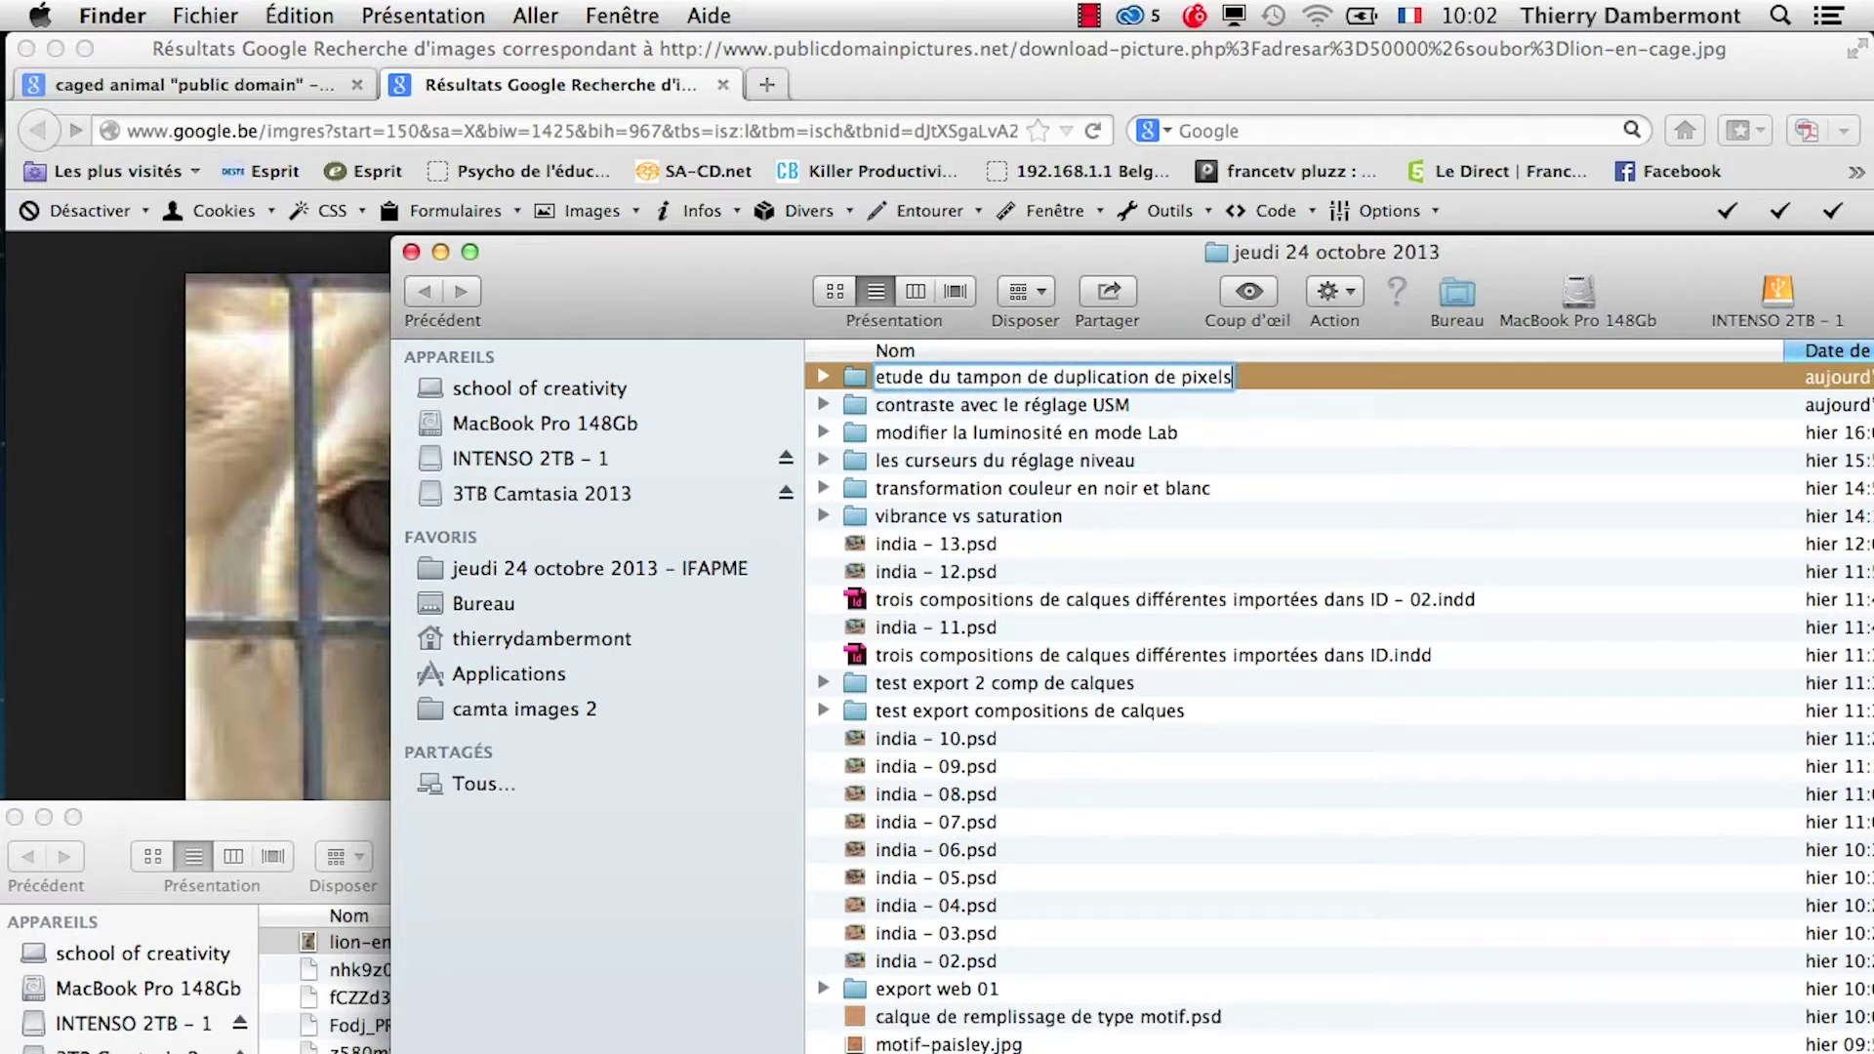
{"action": "key", "text": "Return"}
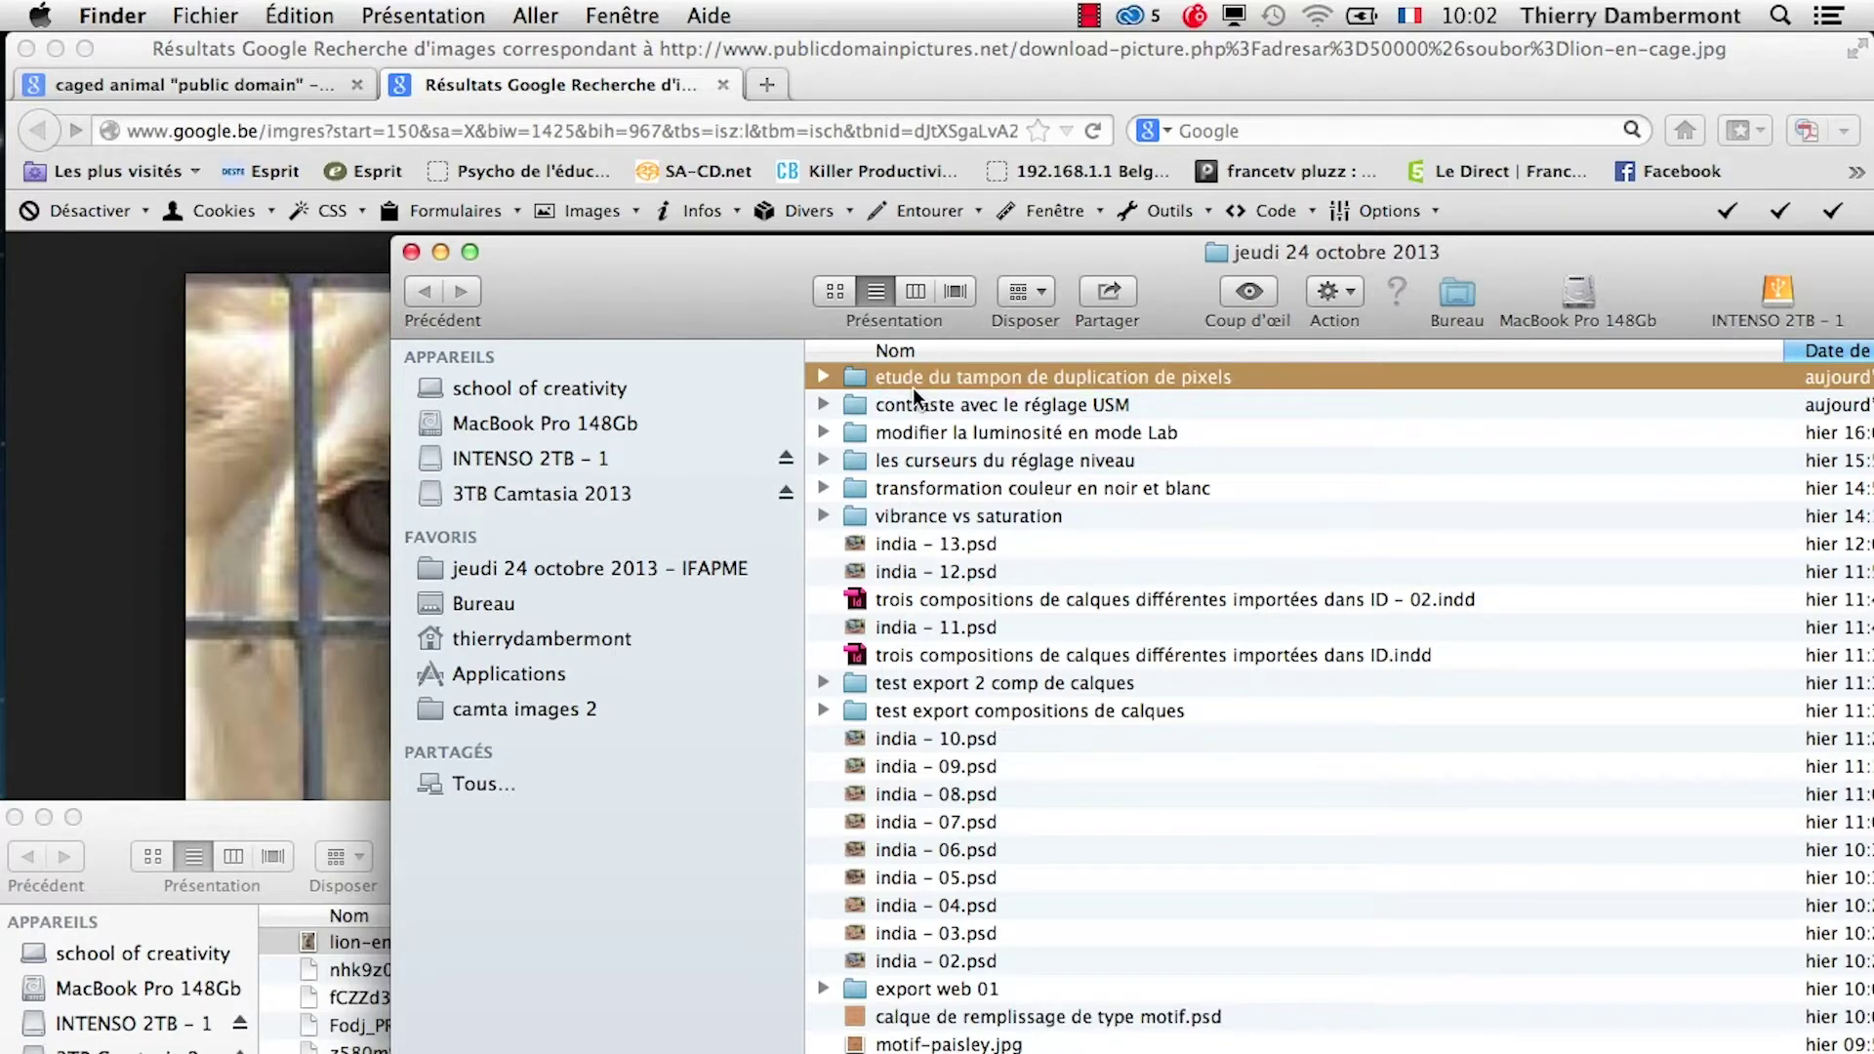
{"action": "double_click", "coordinate": [912, 388]}
Move lion-en-cage.jpg into the new folder and open it in Photoshop CS6.
{"action": "left_click", "coordinate": [168, 826]}
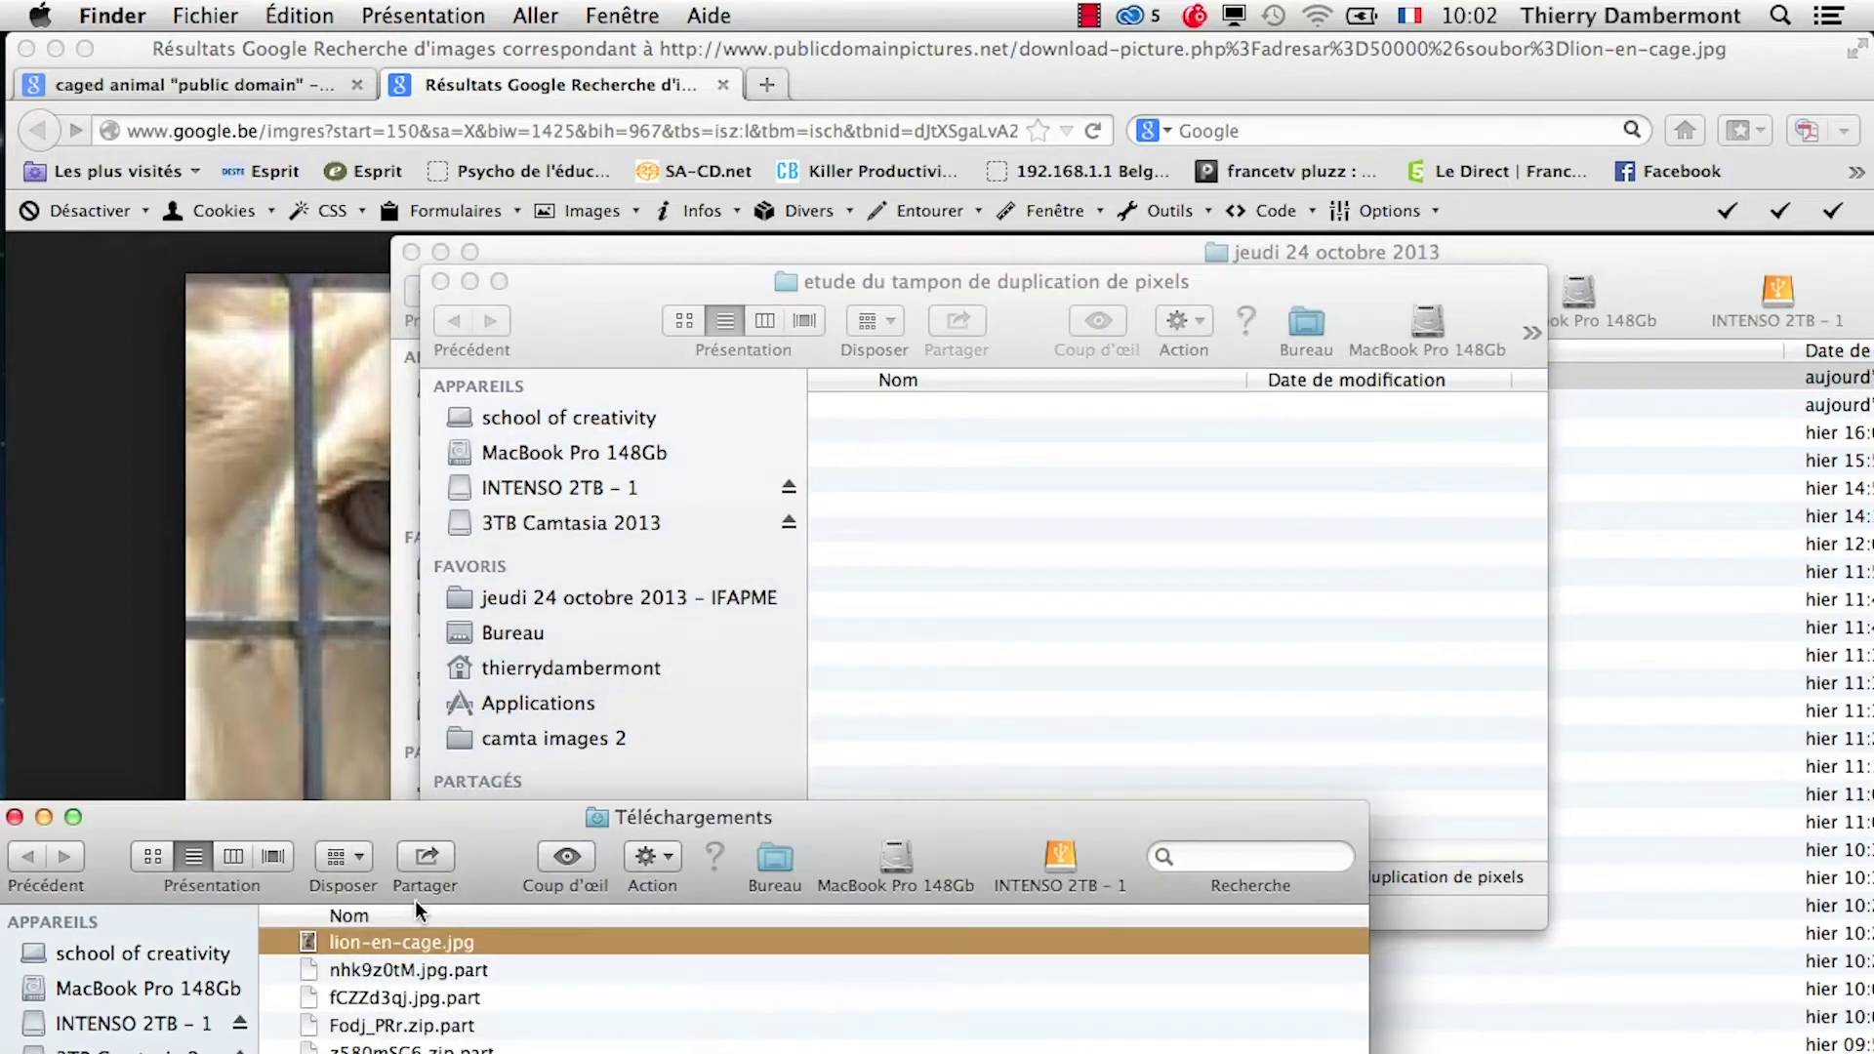
{"action": "left_click_drag", "start_coordinate": [468, 942], "coordinate": [1027, 613]}
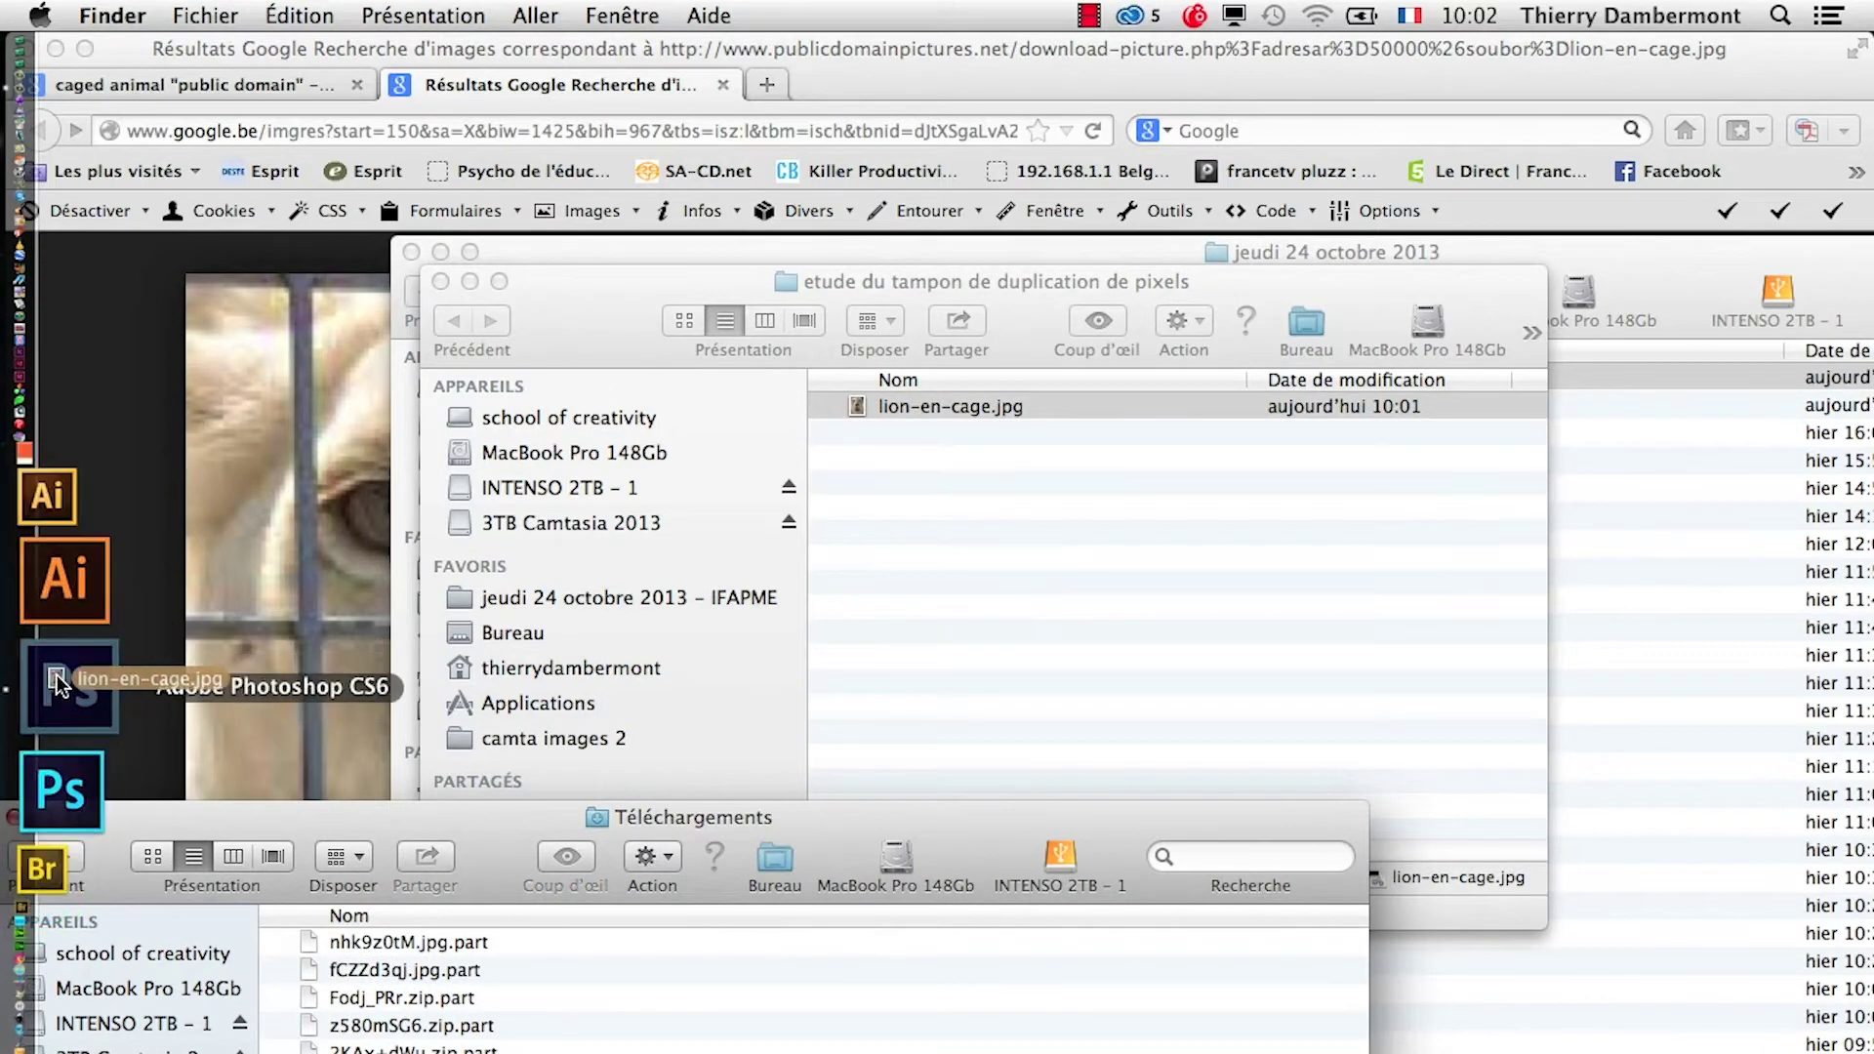
{"action": "left_click_drag", "start_coordinate": [5, 630], "coordinate": [58, 685]}
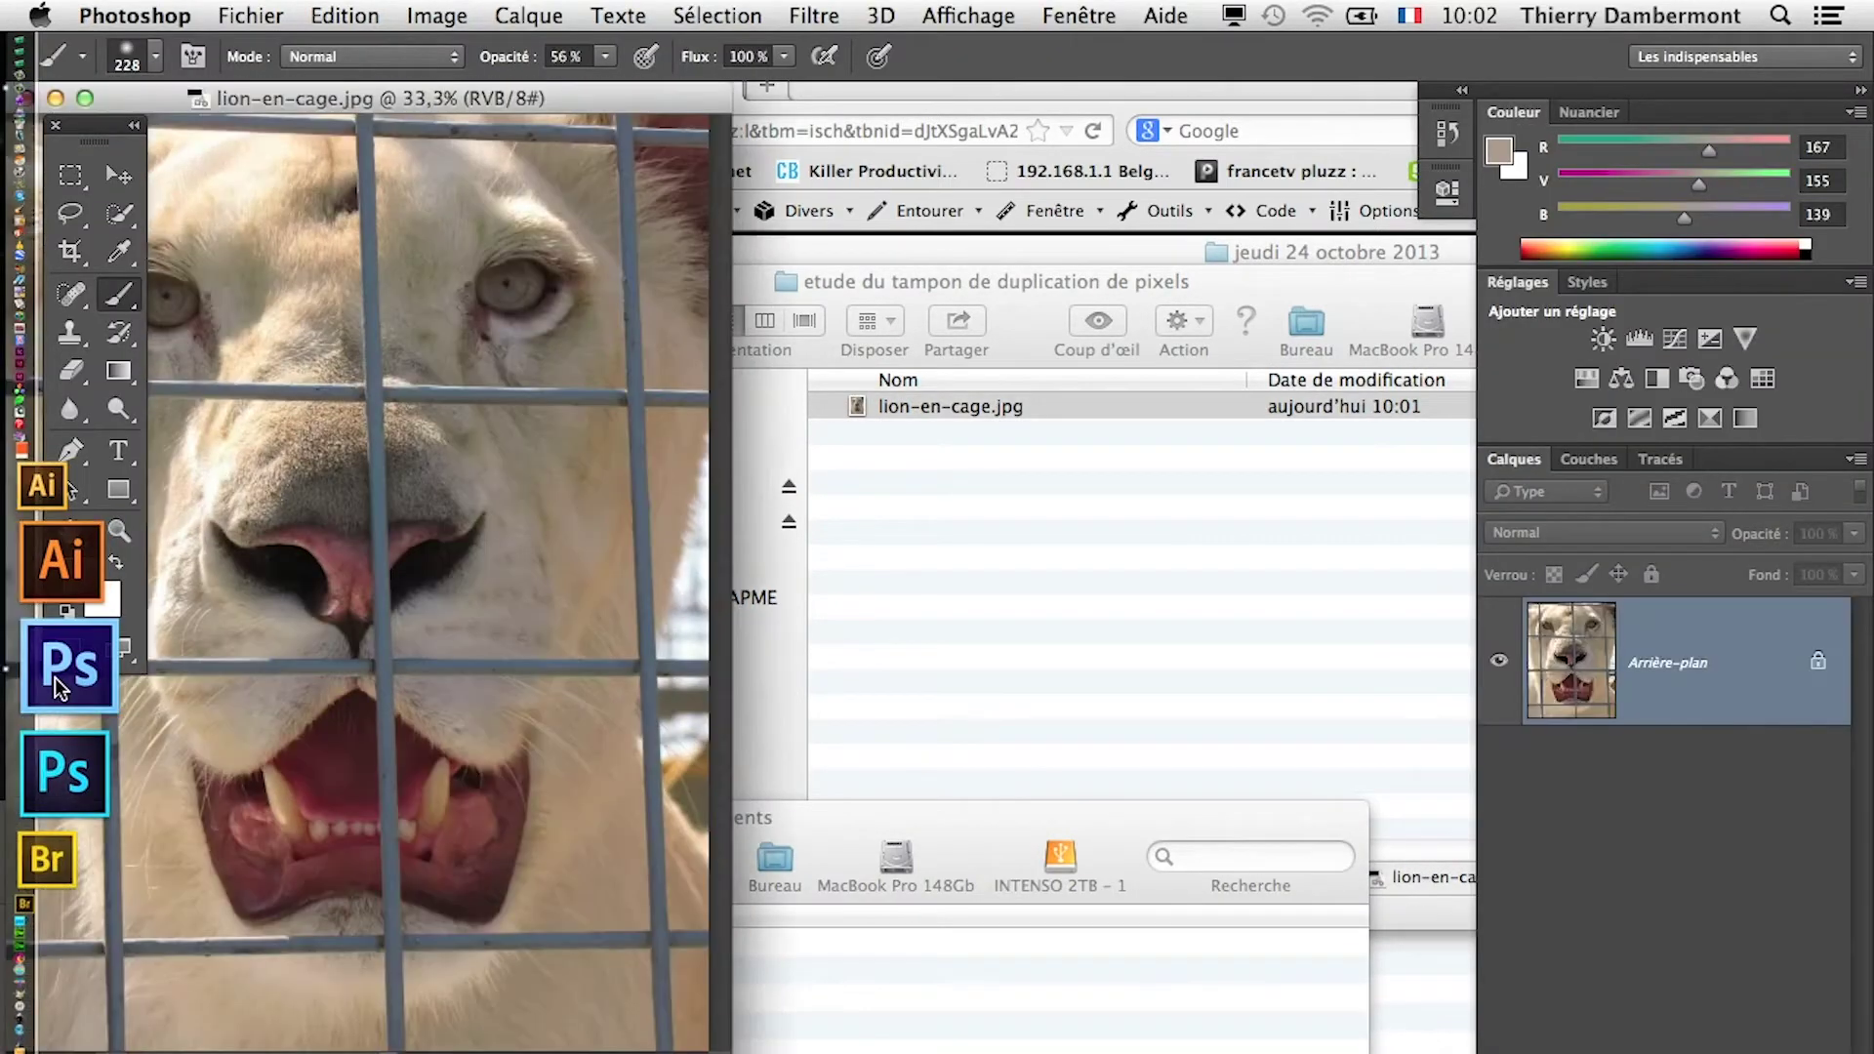
Go full screen, zoom in on the lion's face, then zoom back out.
{"action": "key", "text": "f"}
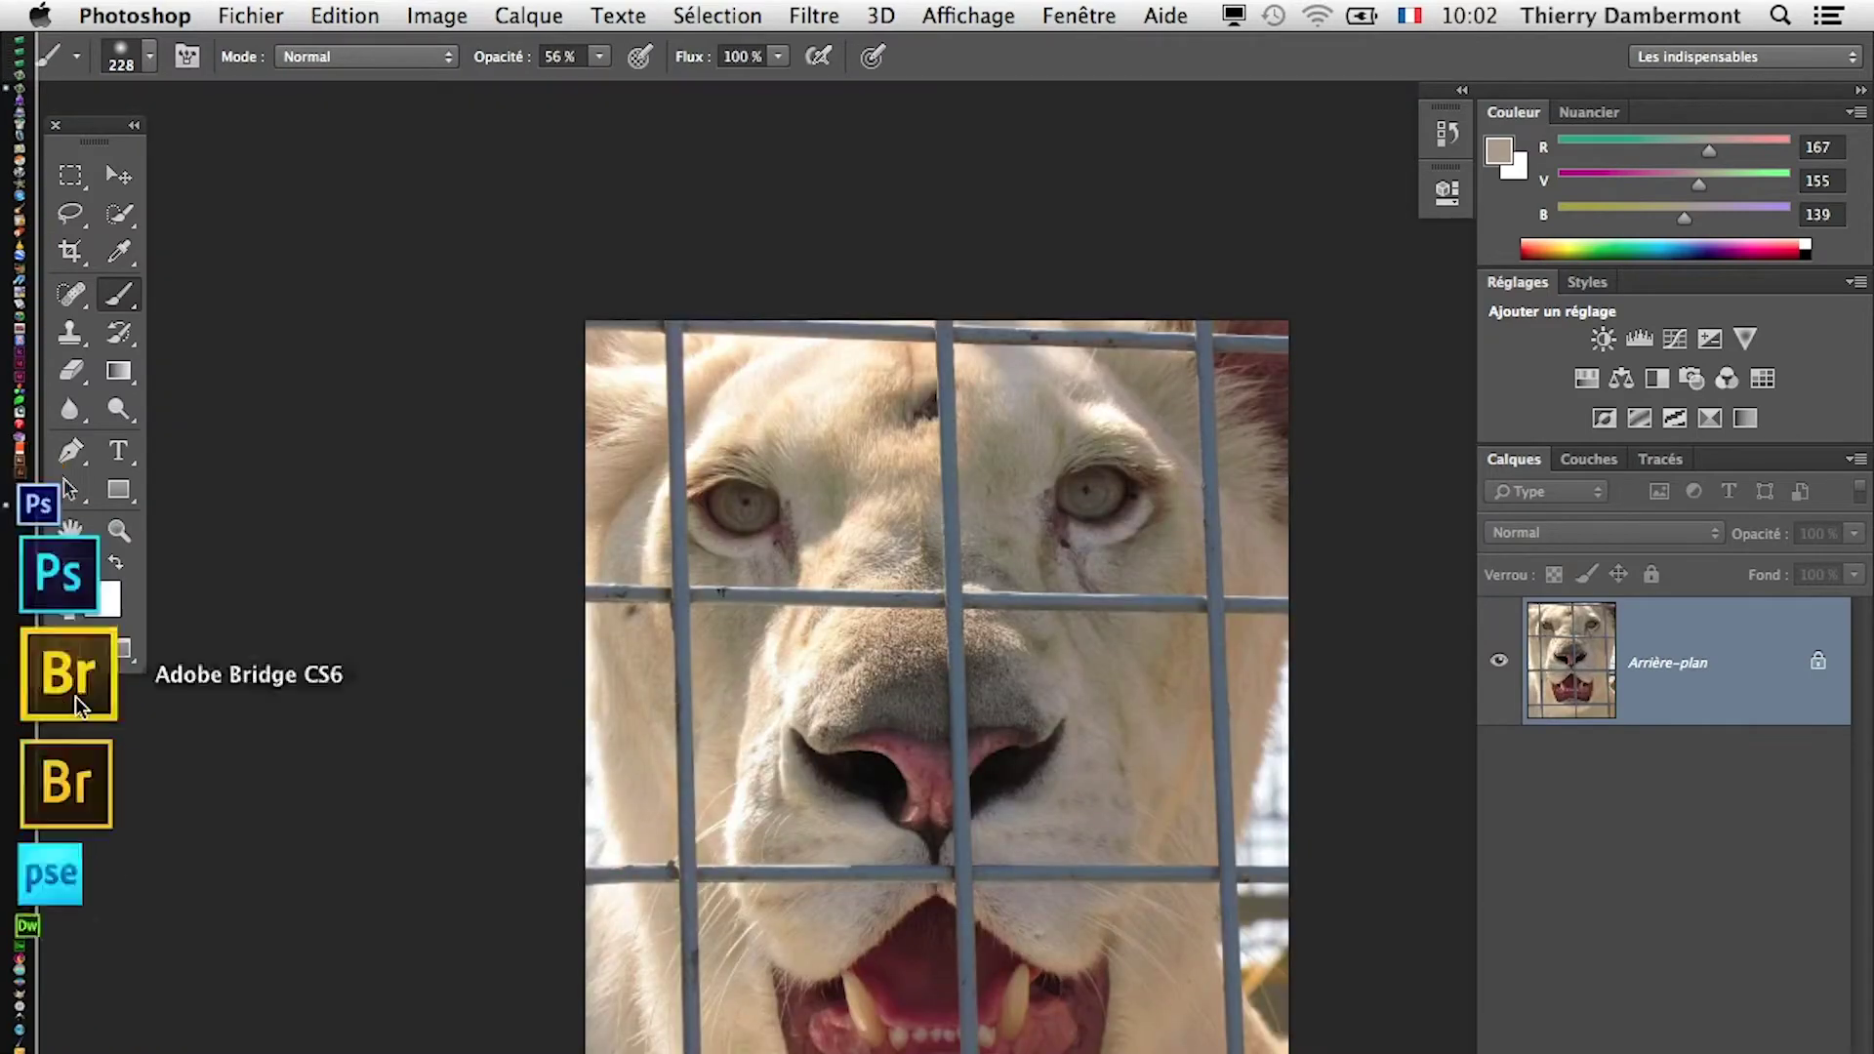
{"action": "left_click", "coordinate": [1071, 681], "text": "ctrl"}
{"action": "left_click", "coordinate": [1050, 710], "text": "ctrl"}
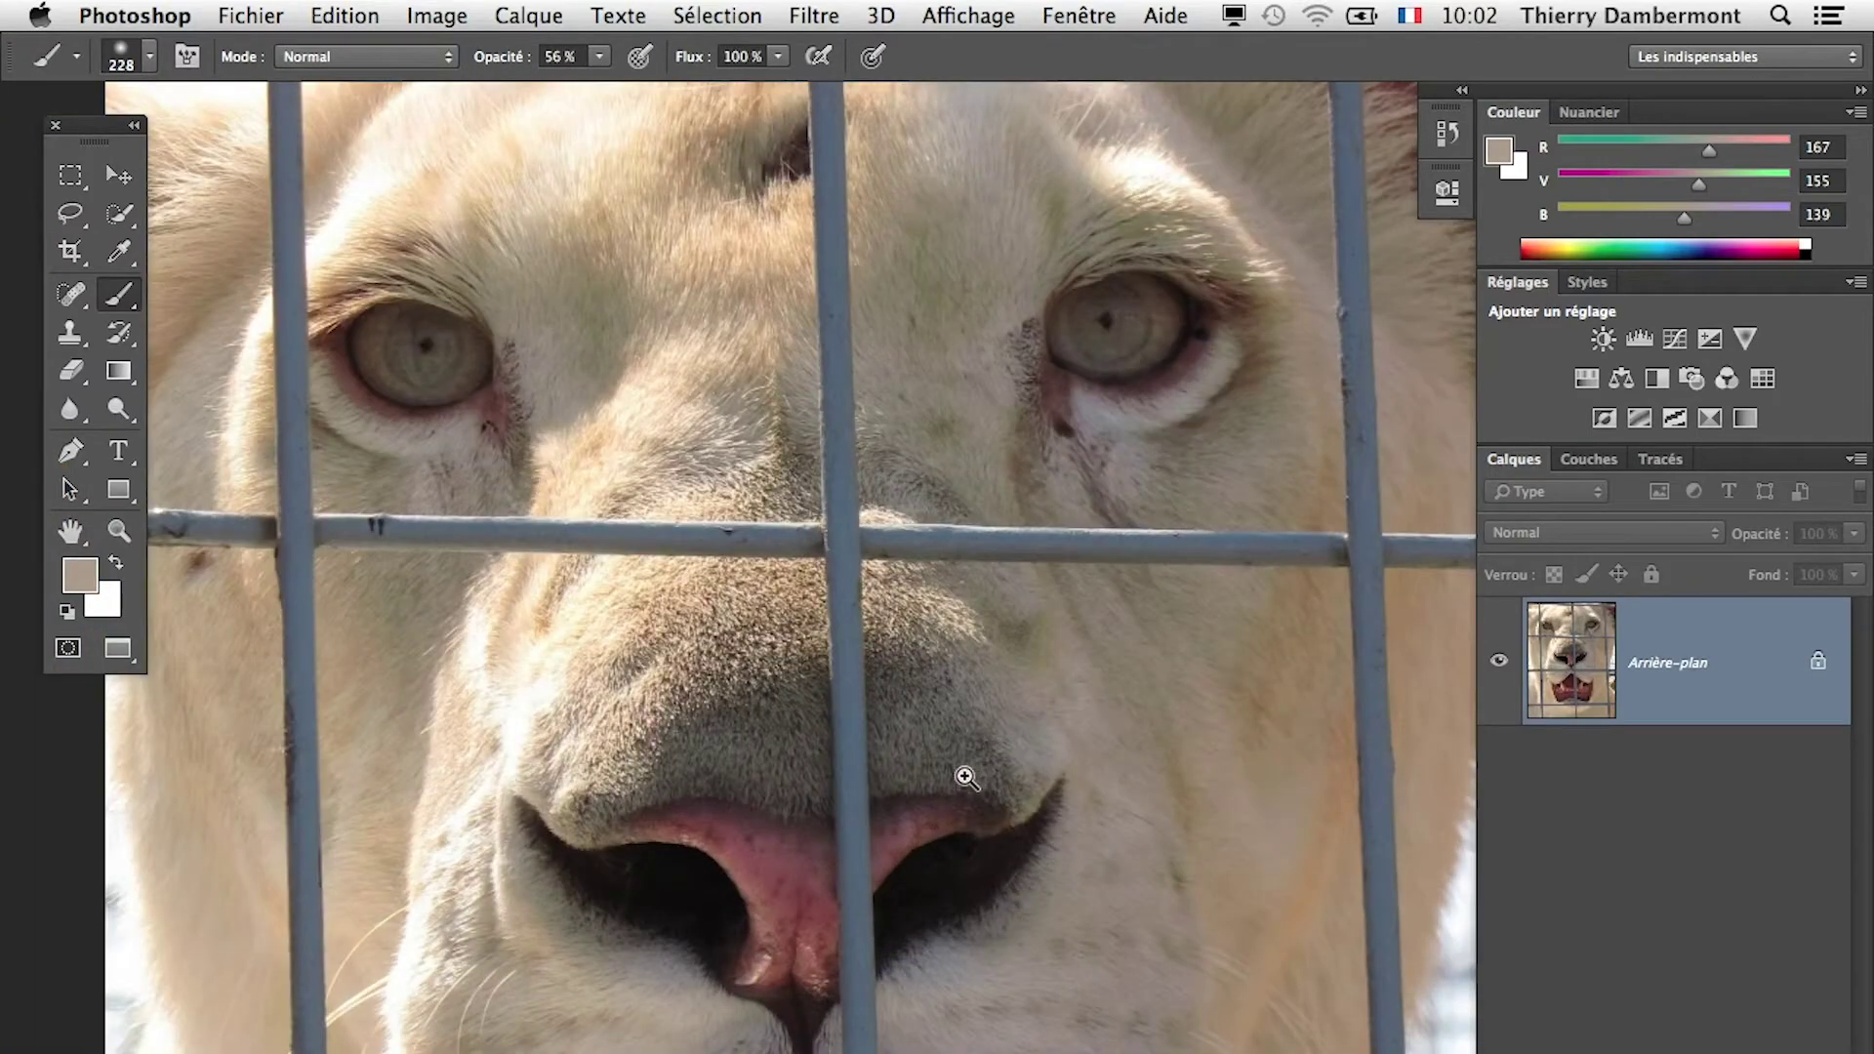
{"action": "left_click", "coordinate": [966, 777], "text": "ctrl"}
{"action": "left_click_drag", "start_coordinate": [732, 636], "coordinate": [850, 910]}
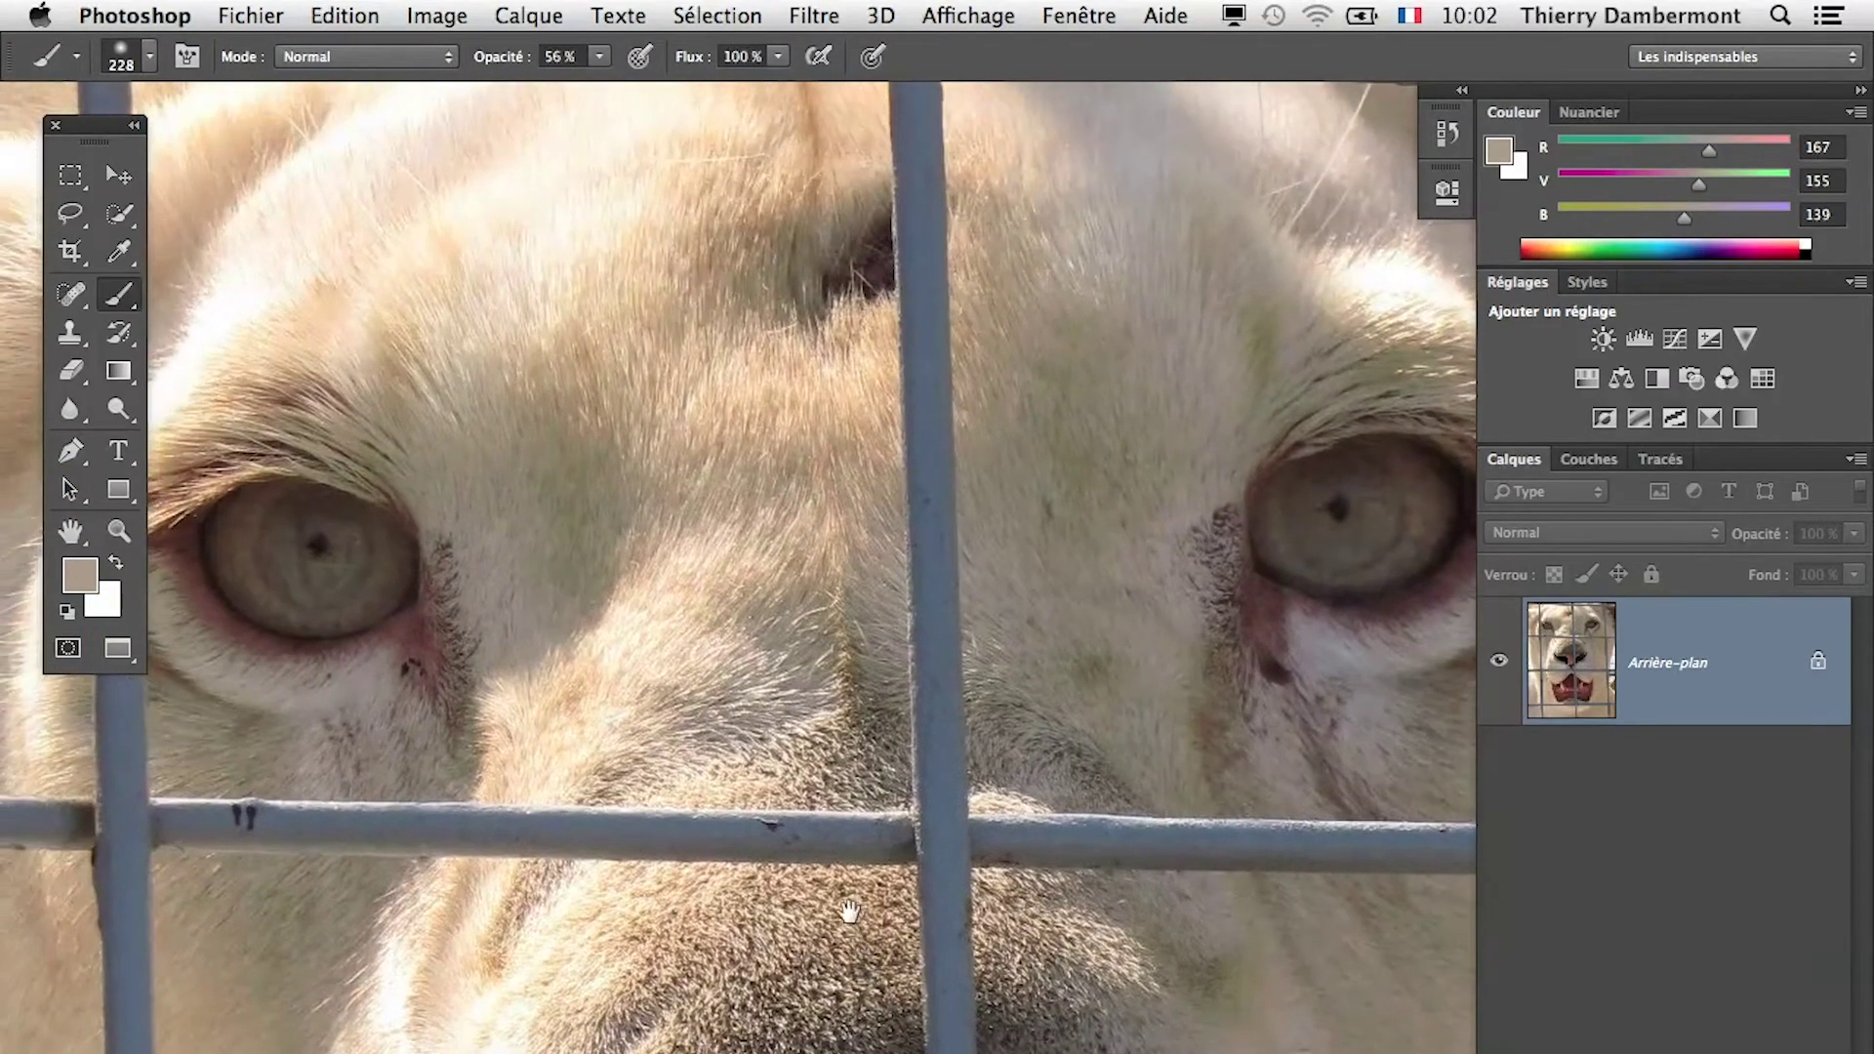
{"action": "left_click", "coordinate": [850, 911], "text": "alt"}
{"action": "left_click", "coordinate": [850, 911], "text": "alt"}
{"action": "left_click", "coordinate": [932, 974], "text": "alt"}
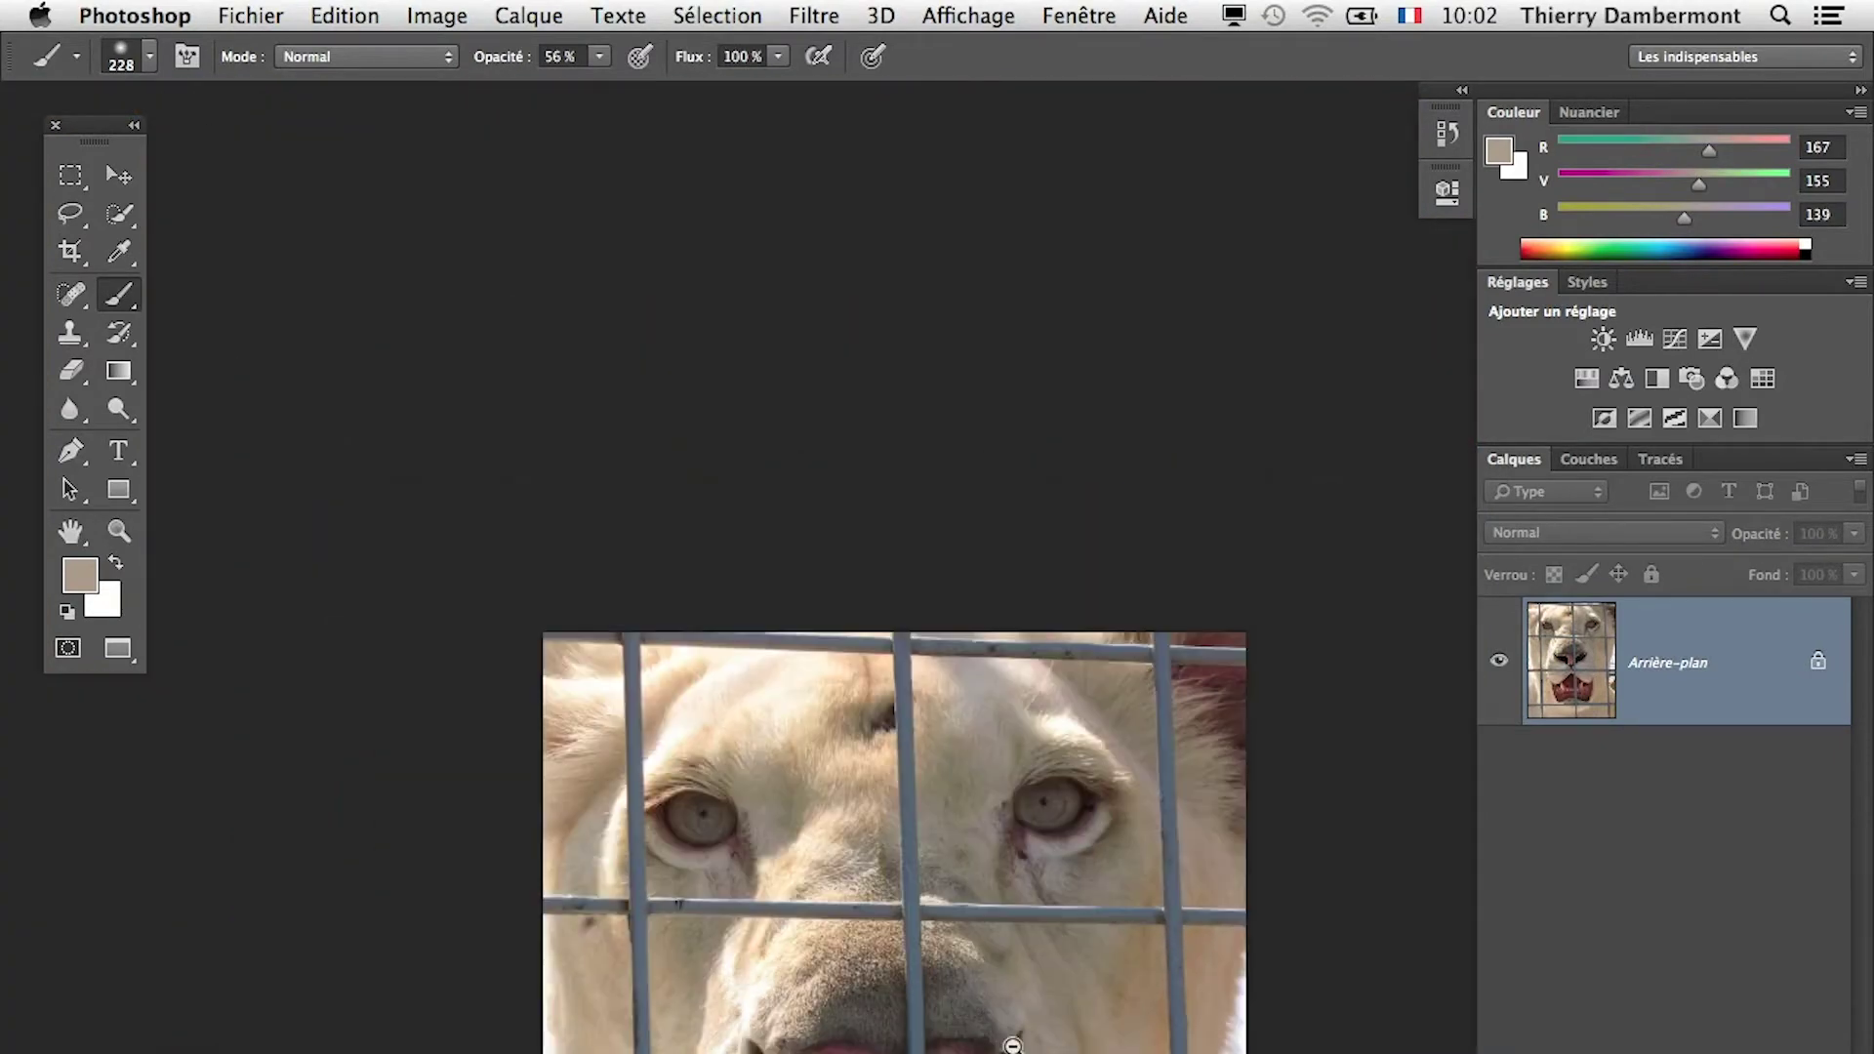
{"action": "left_click_drag", "start_coordinate": [1052, 1025], "coordinate": [958, 789]}
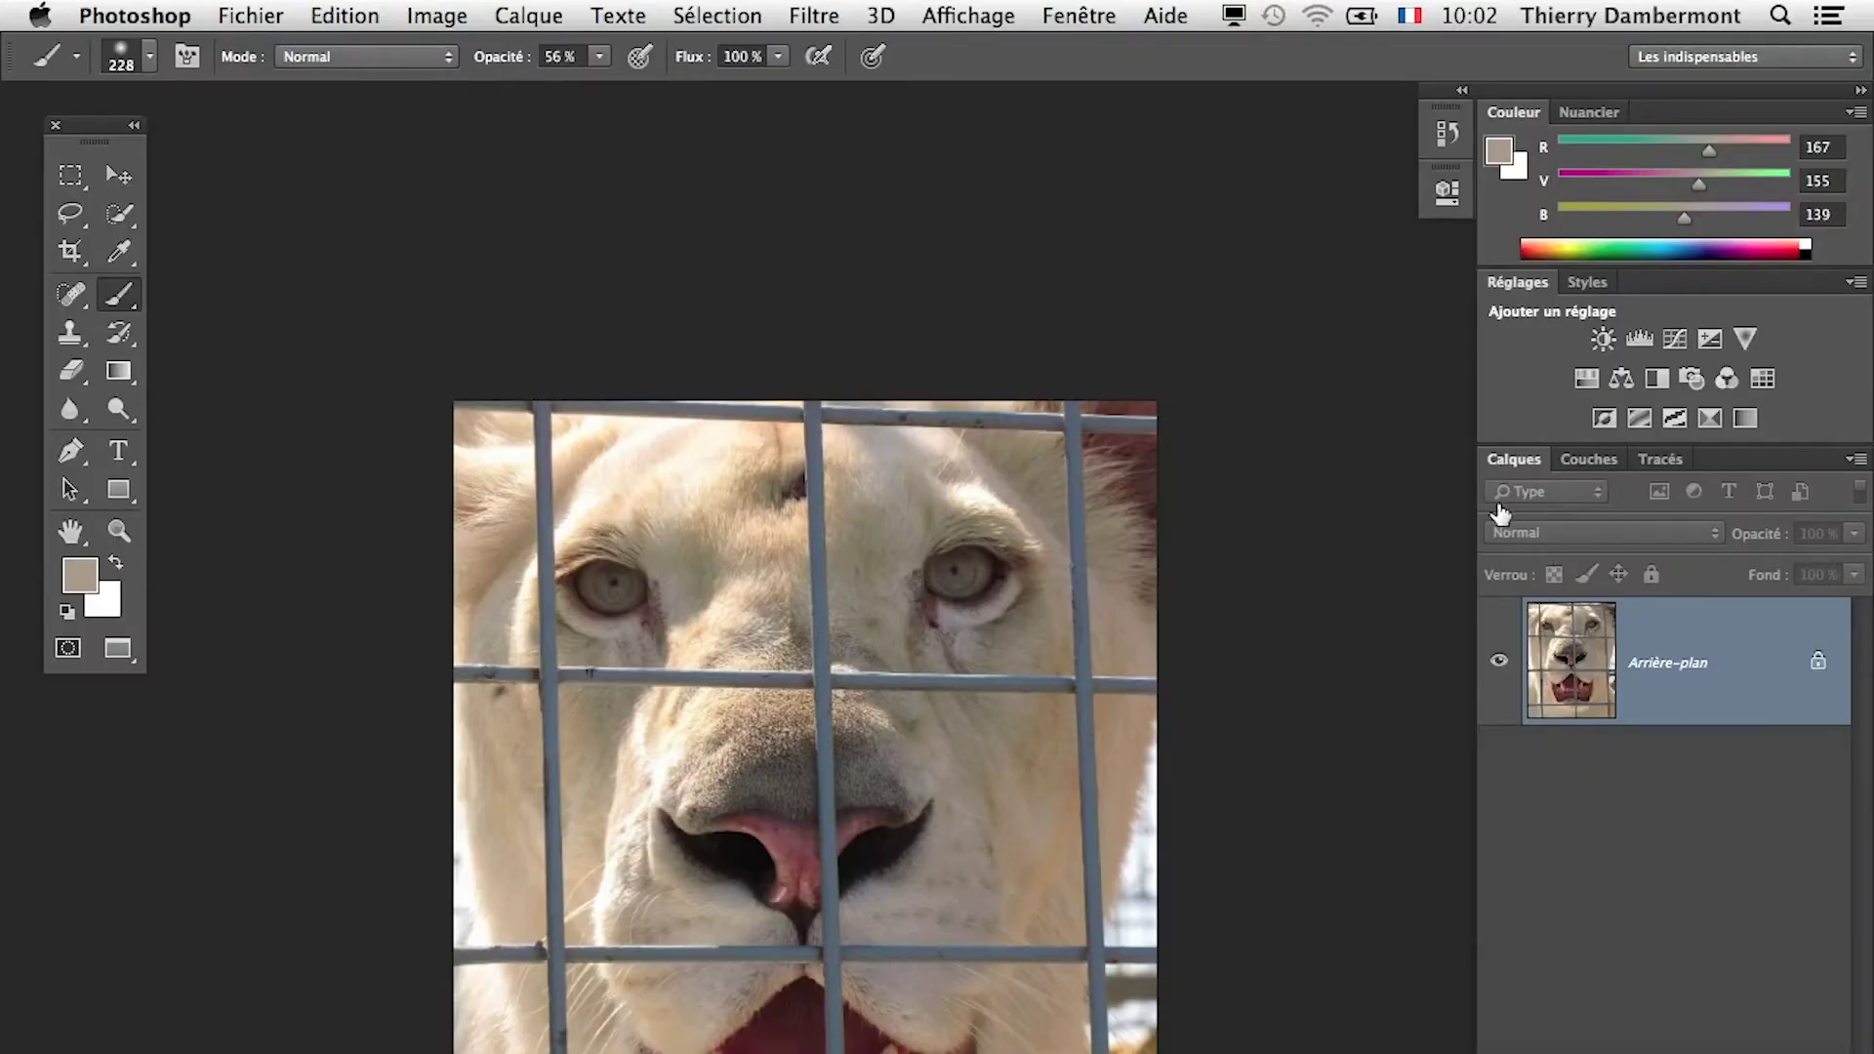
Float the Calques panel separately, collapse the dock to icons, and enlarge the panel.
{"action": "left_click_drag", "start_coordinate": [1514, 466], "coordinate": [904, 322]}
{"action": "left_click", "coordinate": [1856, 95]}
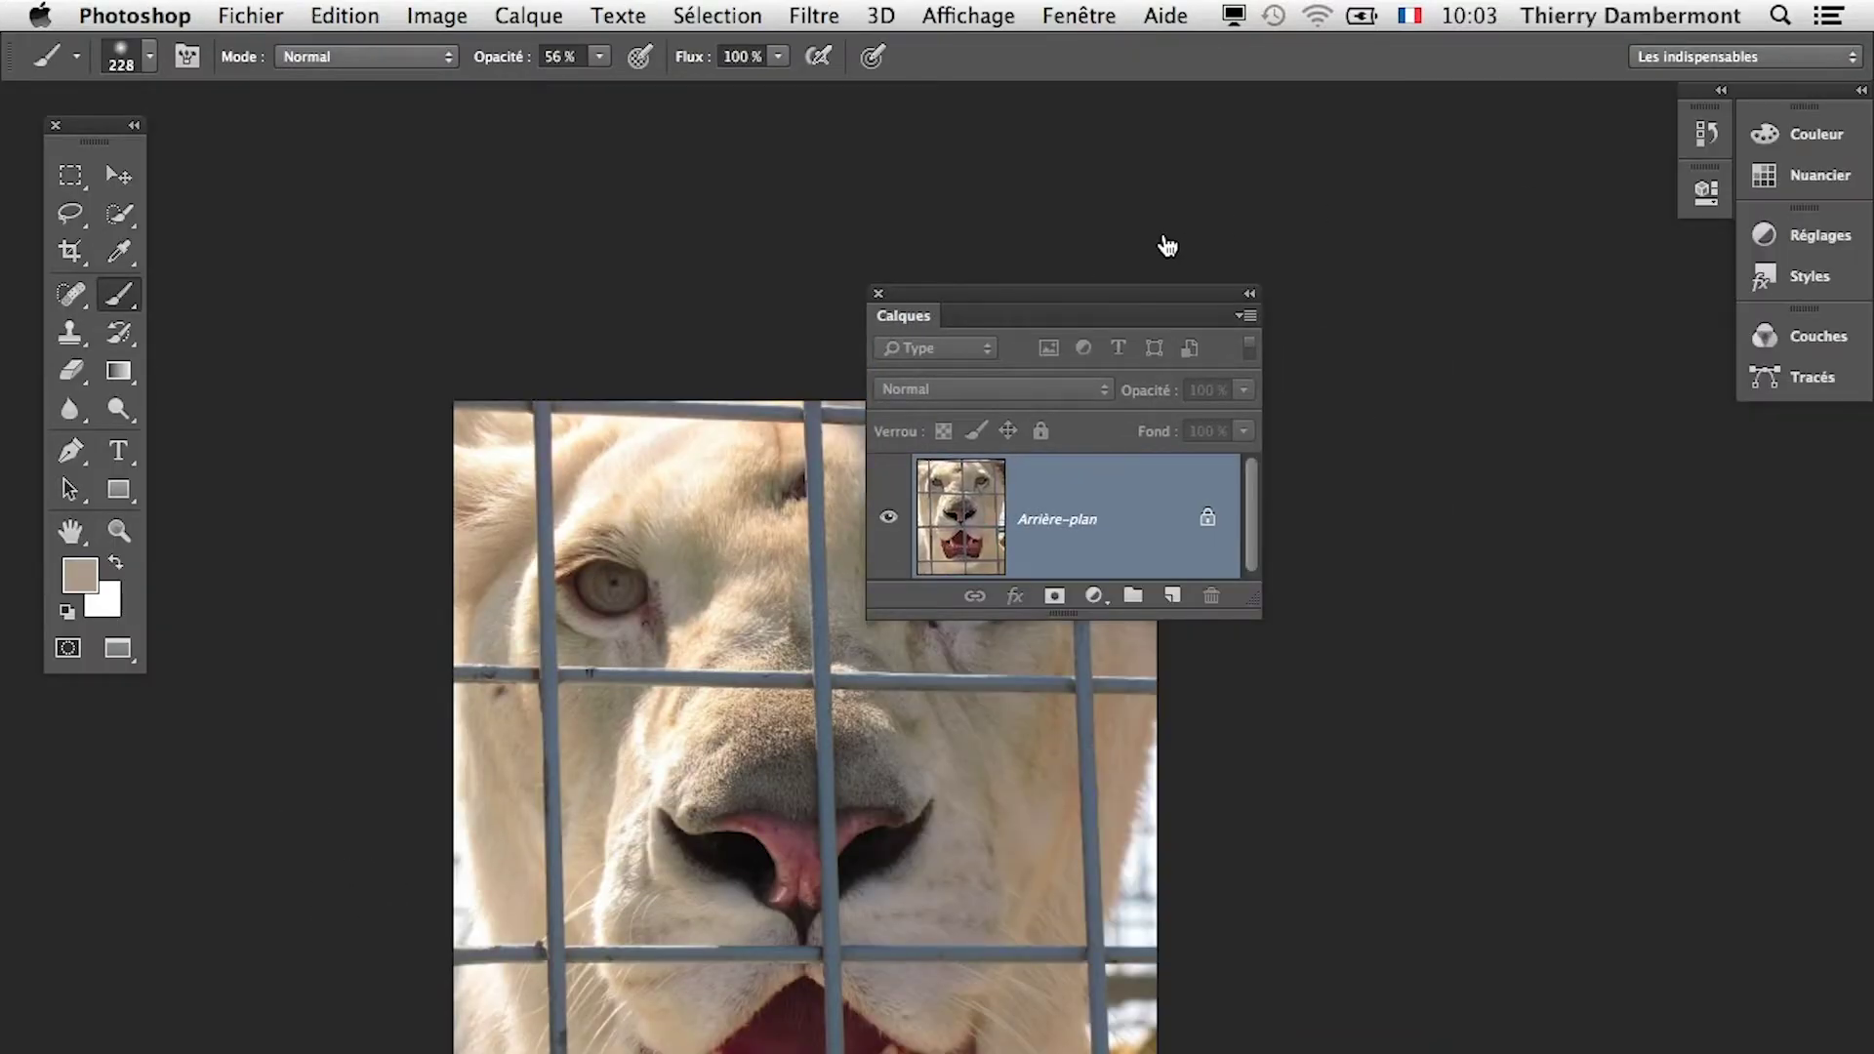
{"action": "left_click_drag", "start_coordinate": [1081, 306], "coordinate": [1472, 233]}
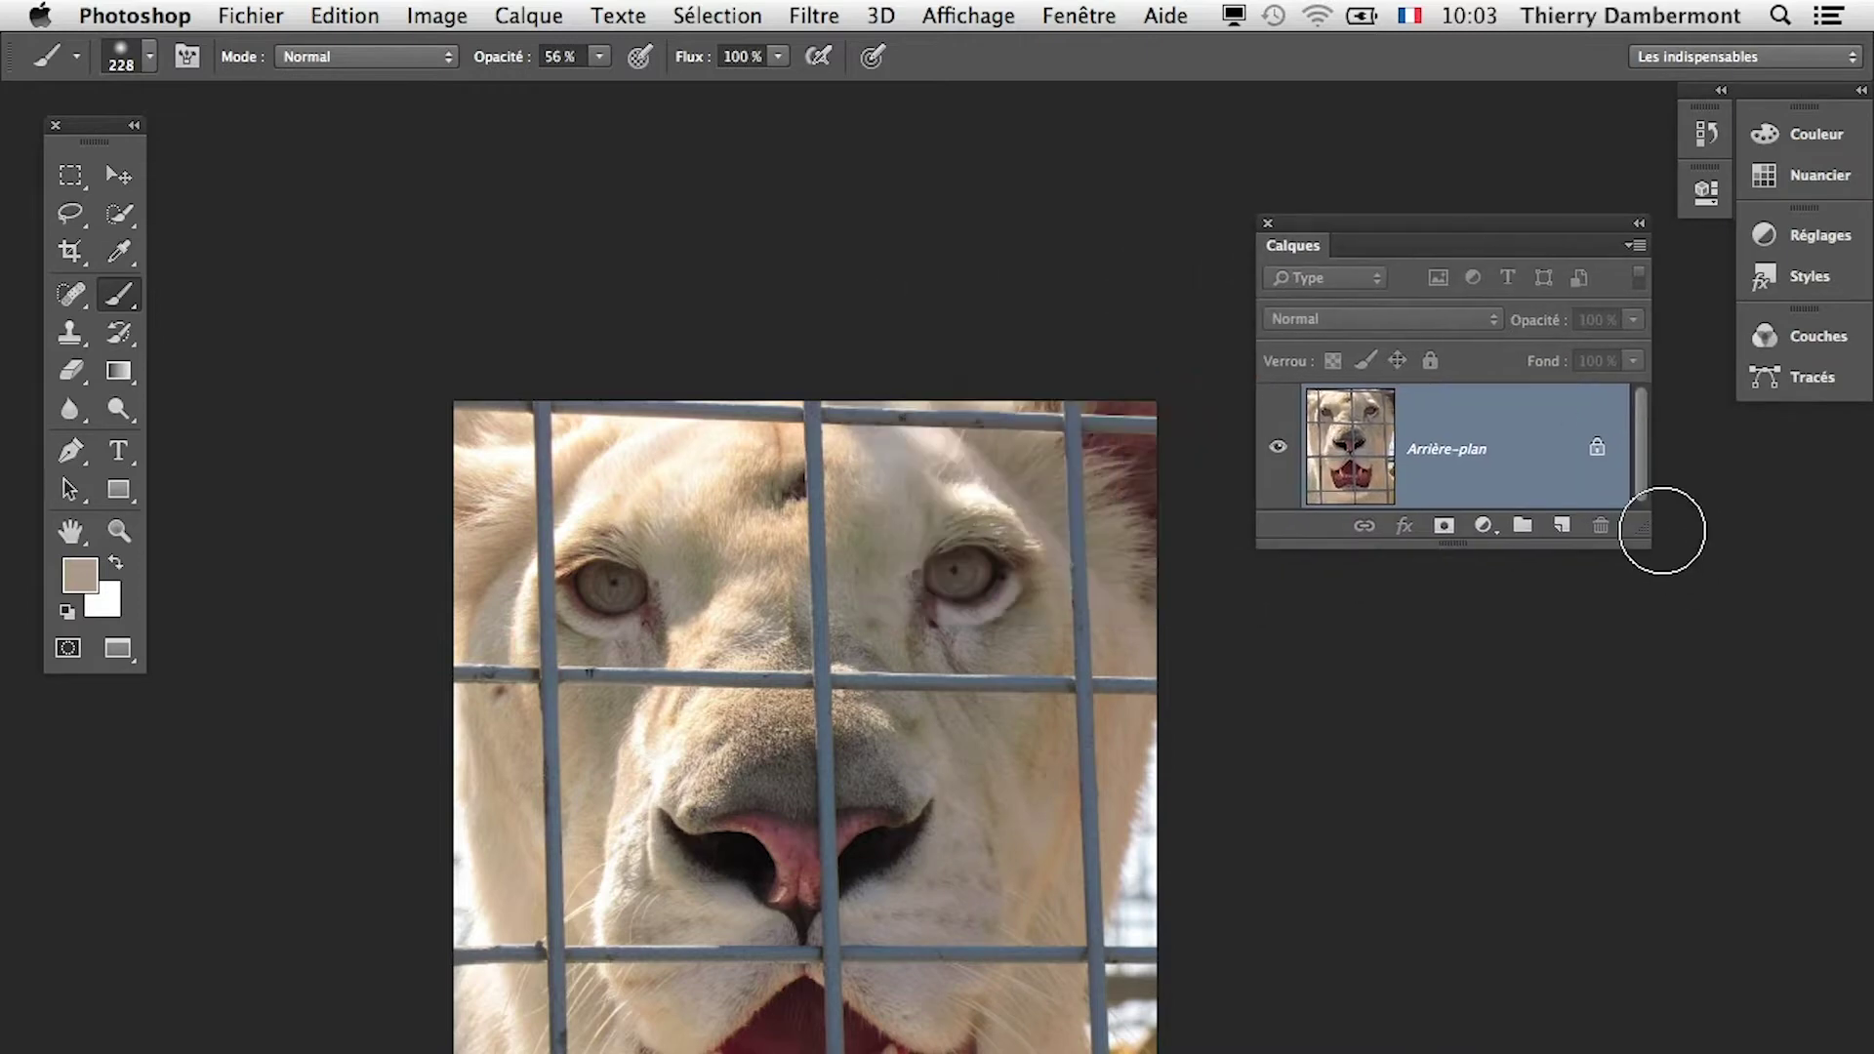
{"action": "left_click_drag", "start_coordinate": [1639, 525], "coordinate": [1624, 631]}
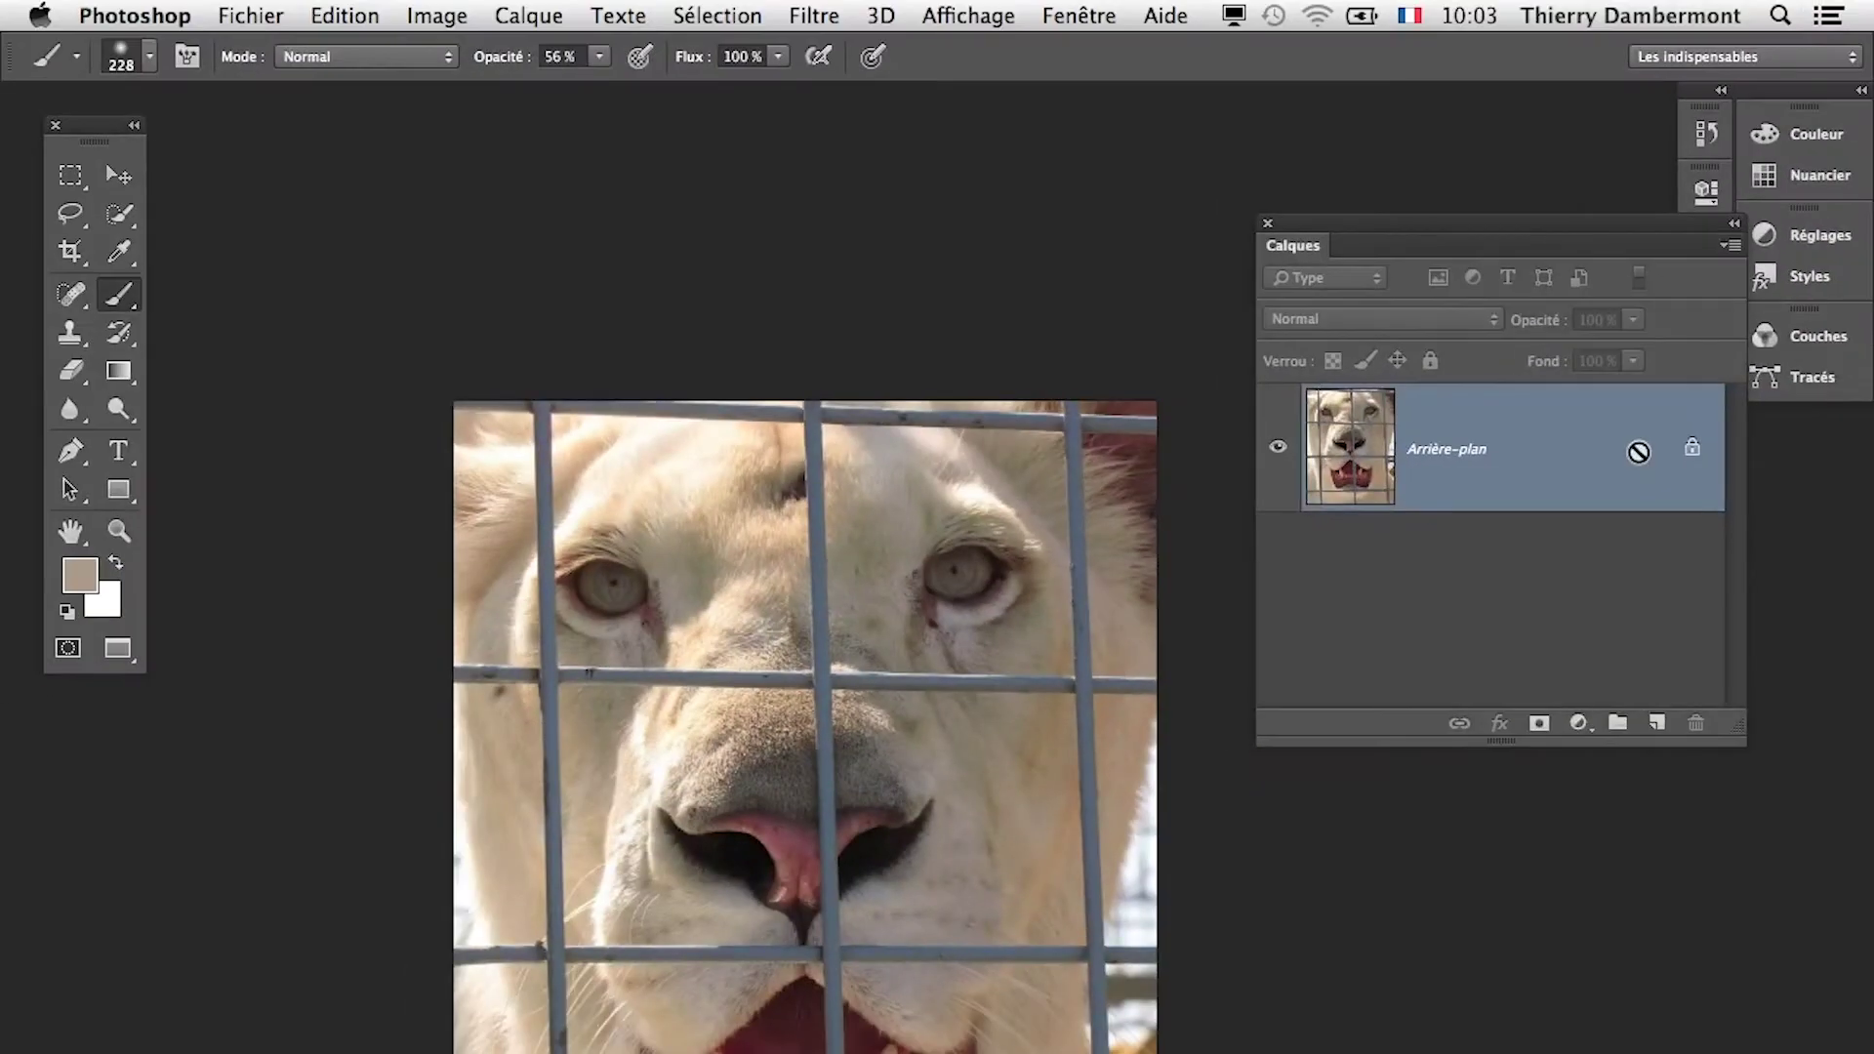
{"action": "scroll", "coordinate": [967, 889], "scroll_direction": "up", "scroll_amount": 1}
{"action": "scroll", "coordinate": [966, 888], "scroll_direction": "up", "scroll_amount": 2}
{"action": "scroll", "coordinate": [961, 898], "scroll_direction": "up", "scroll_amount": 3}
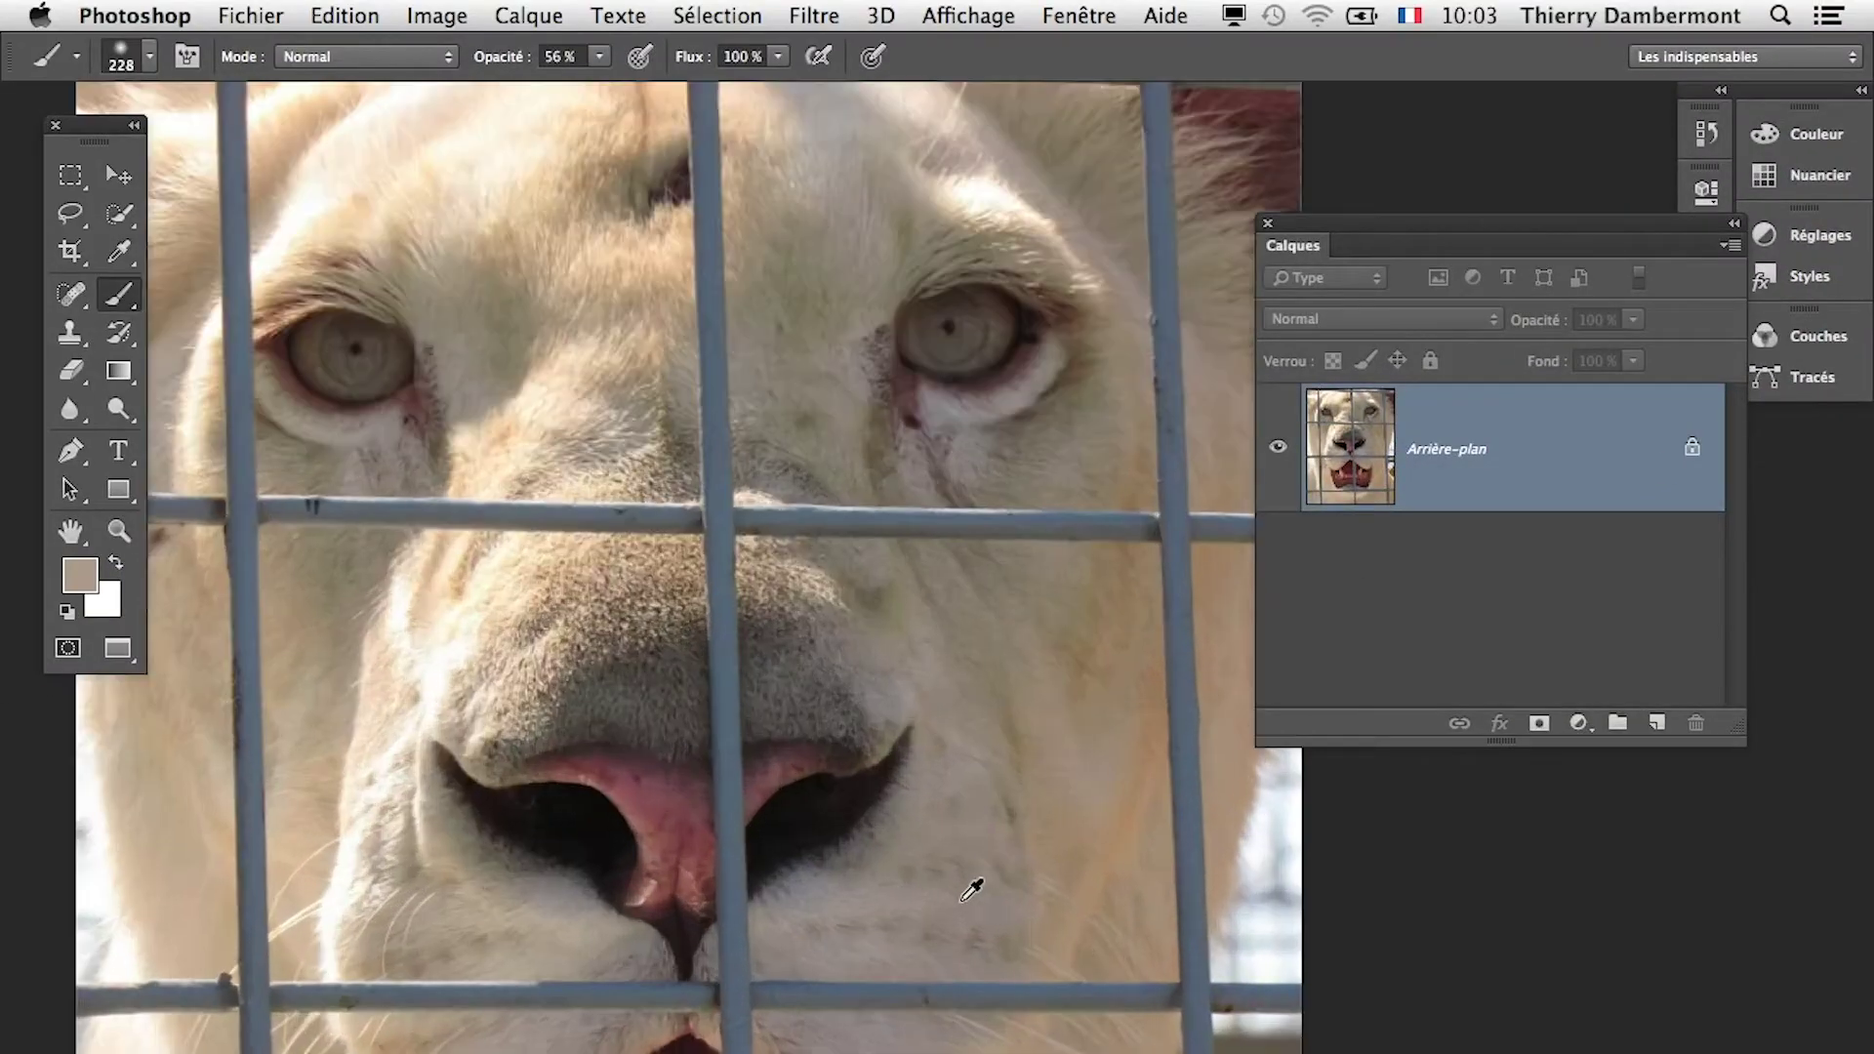
{"action": "scroll", "coordinate": [968, 896], "scroll_direction": "up", "scroll_amount": 2}
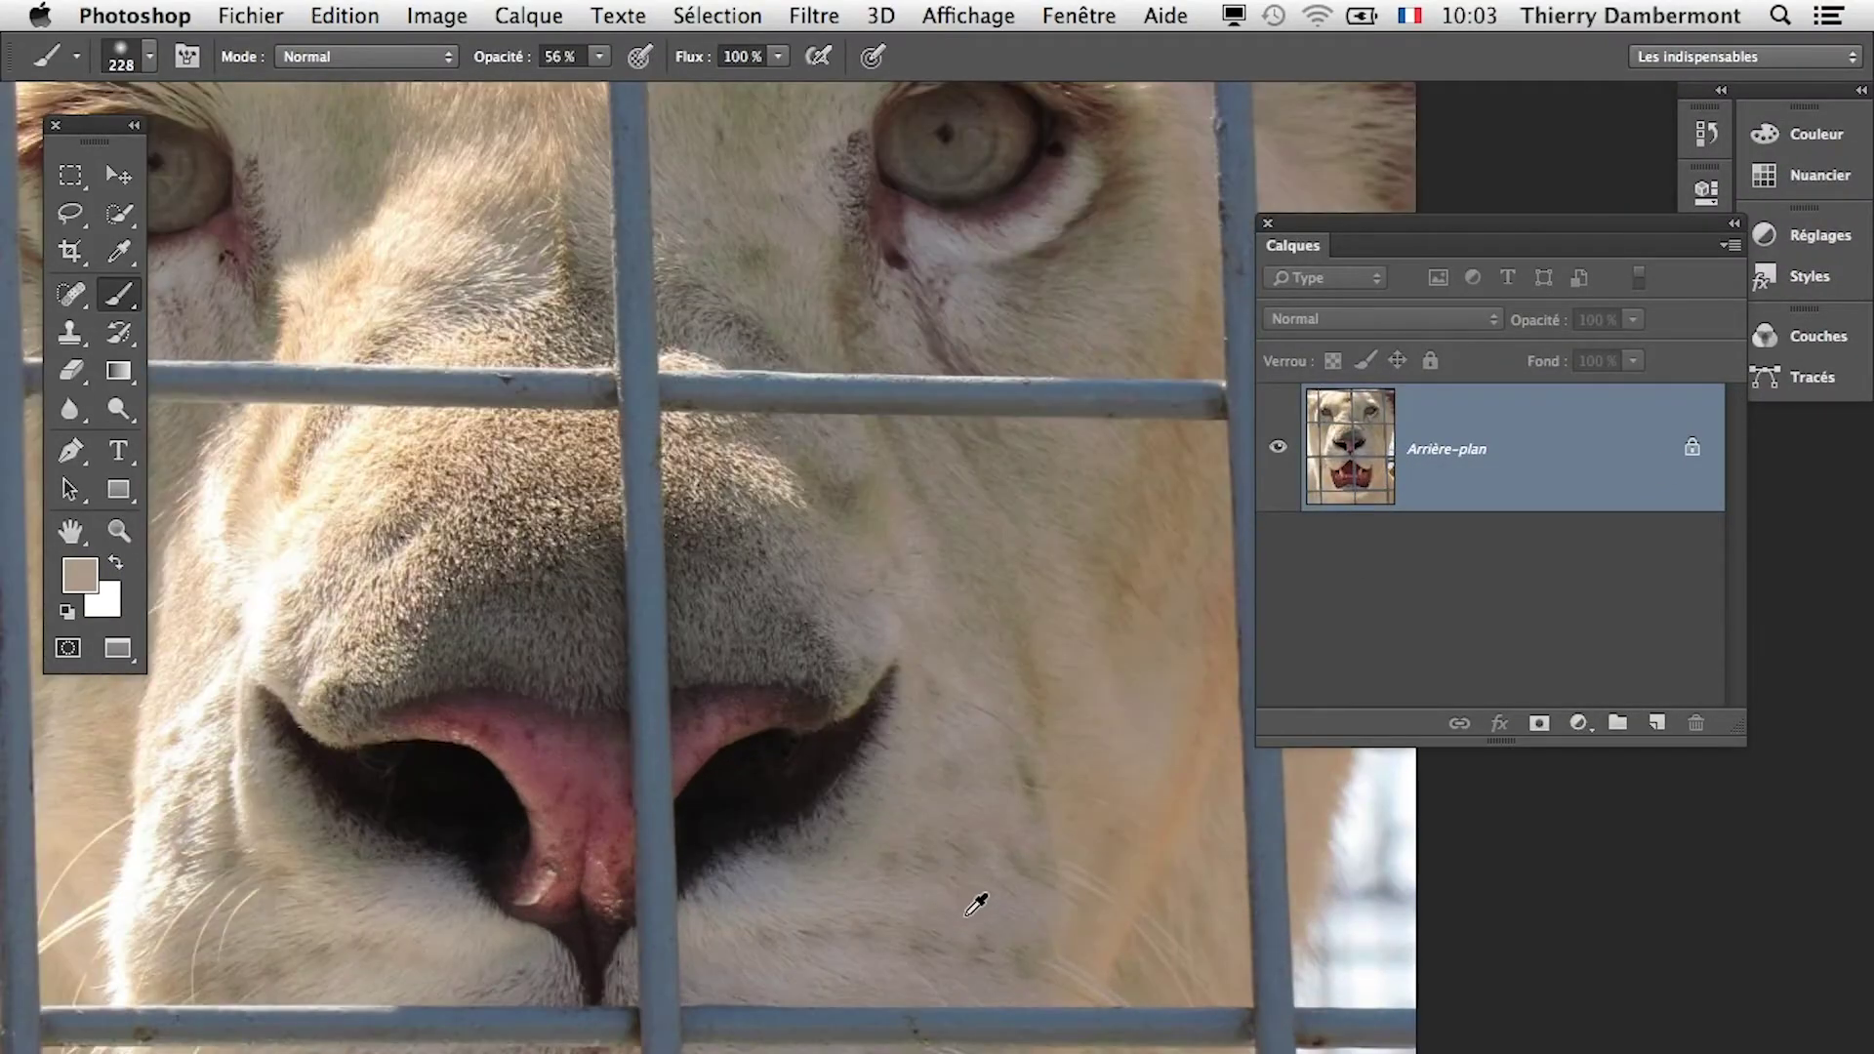
Select the regular Clone Stamp tool and adjust its brush size.
{"action": "left_click", "coordinate": [70, 337]}
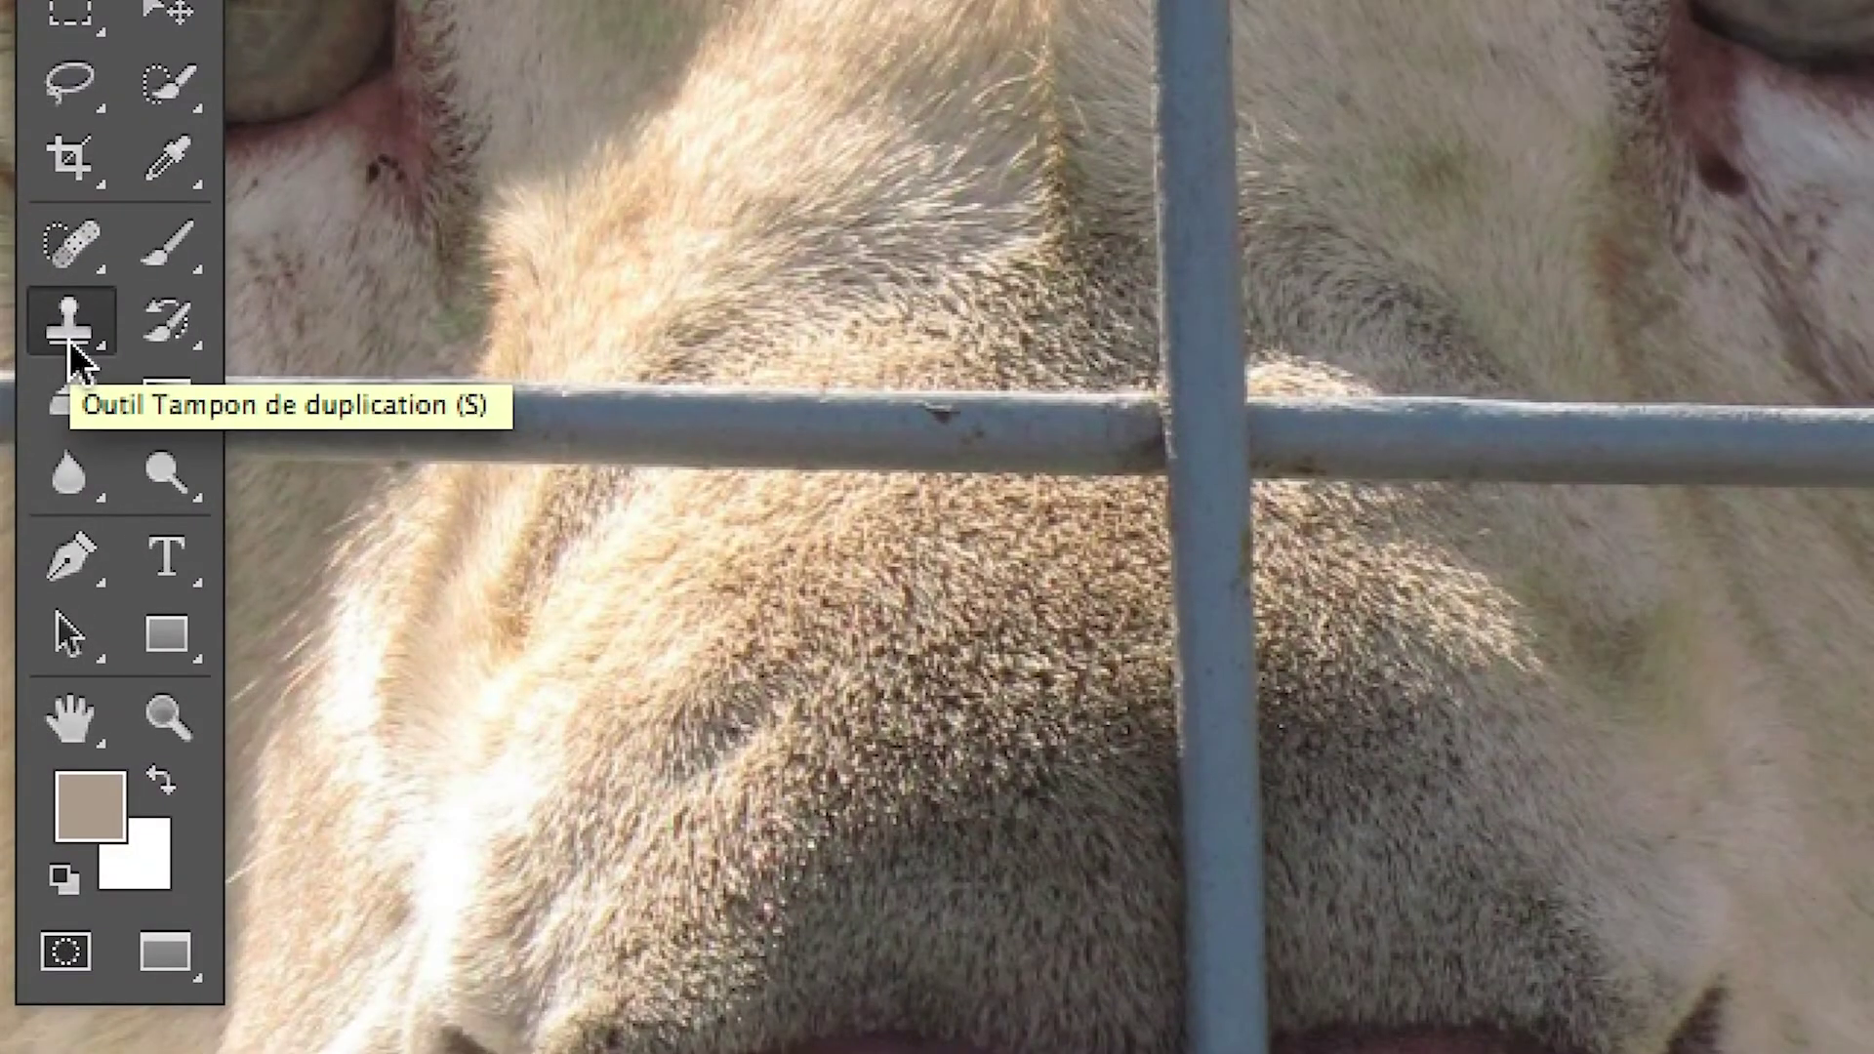
{"action": "left_click", "coordinate": [70, 347]}
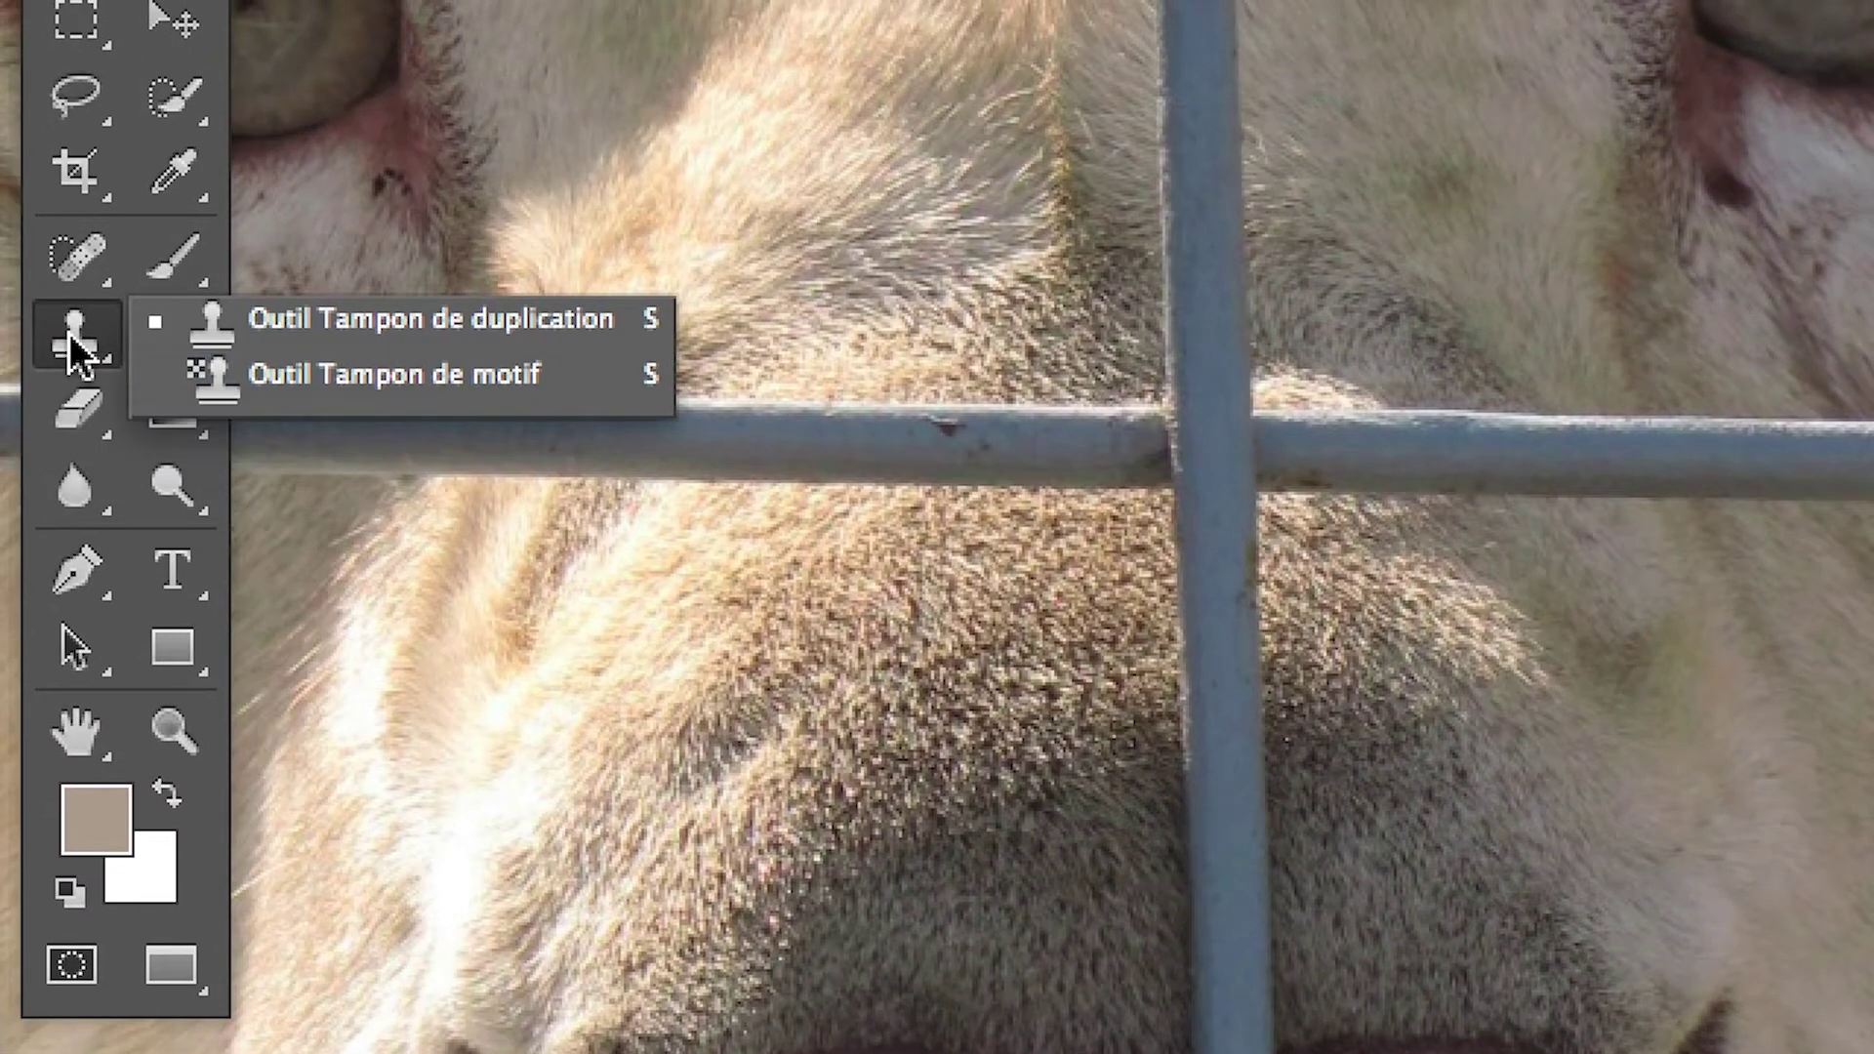
{"action": "left_click", "coordinate": [70, 337]}
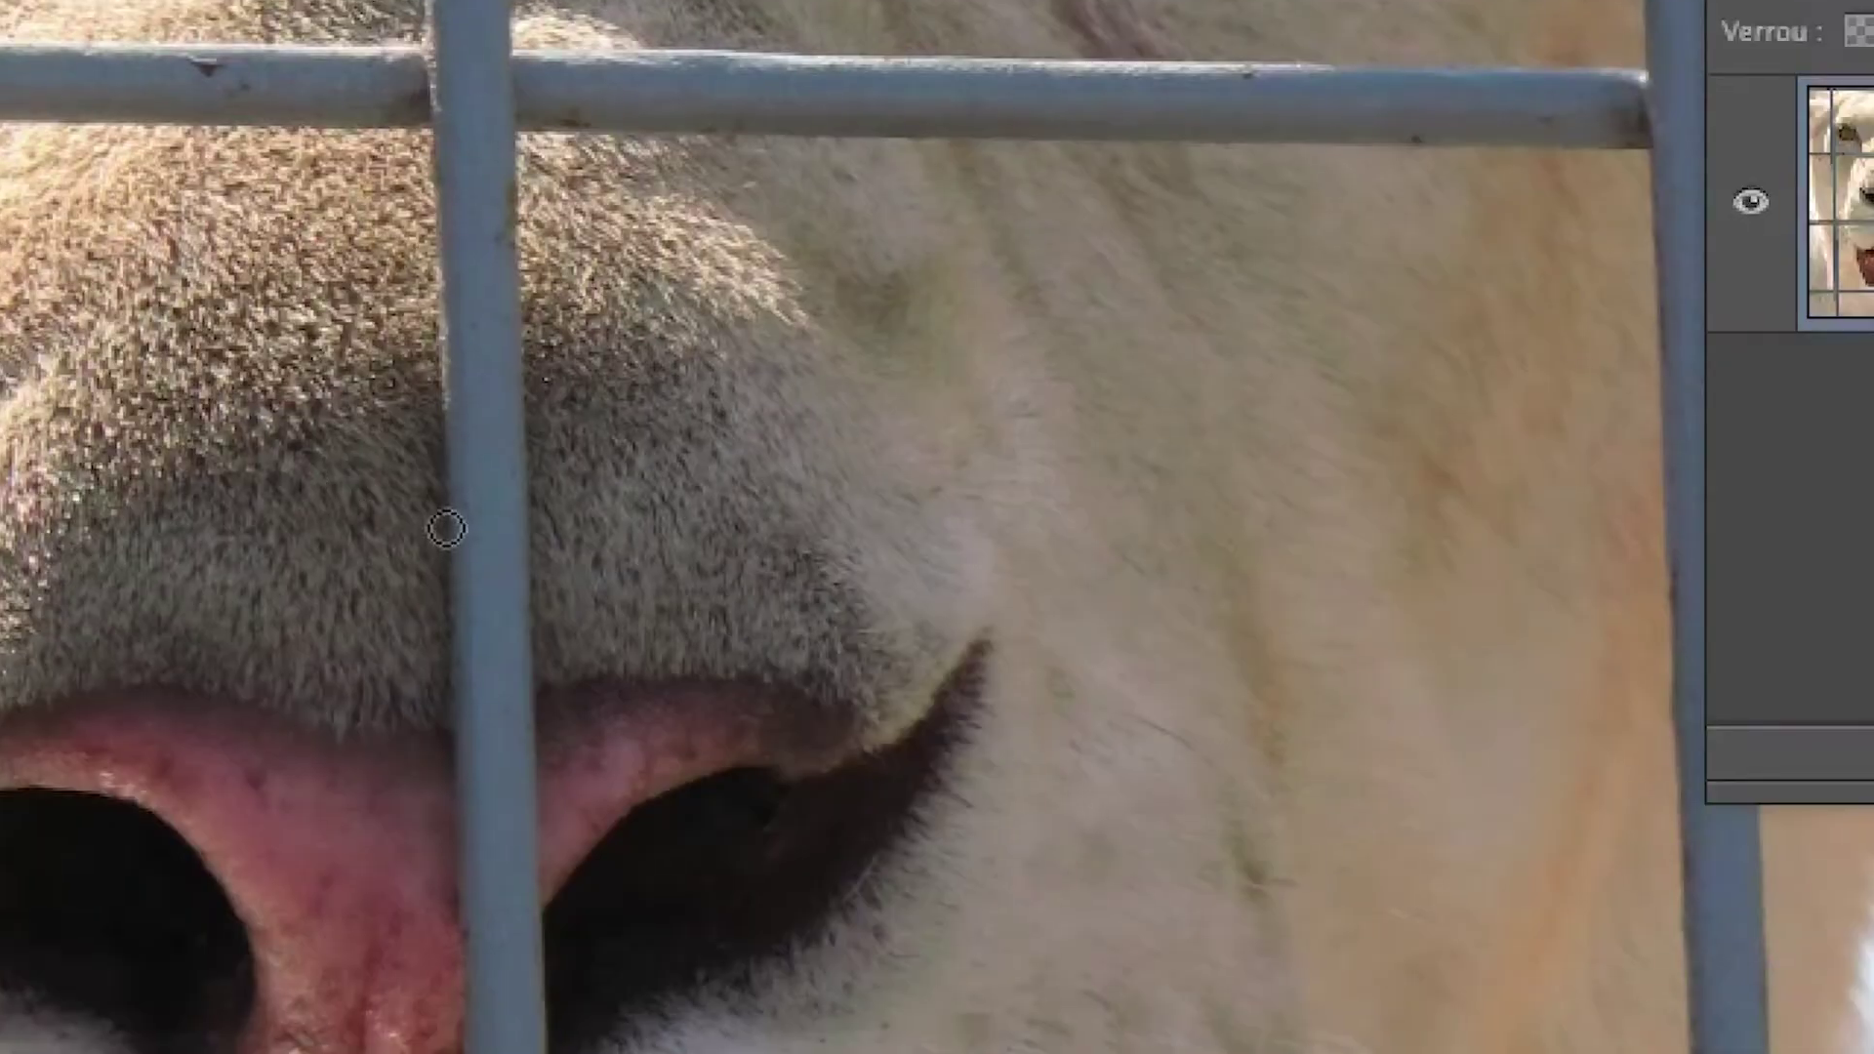
{"action": "left_click_drag", "start_coordinate": [488, 554], "coordinate": [522, 575]}
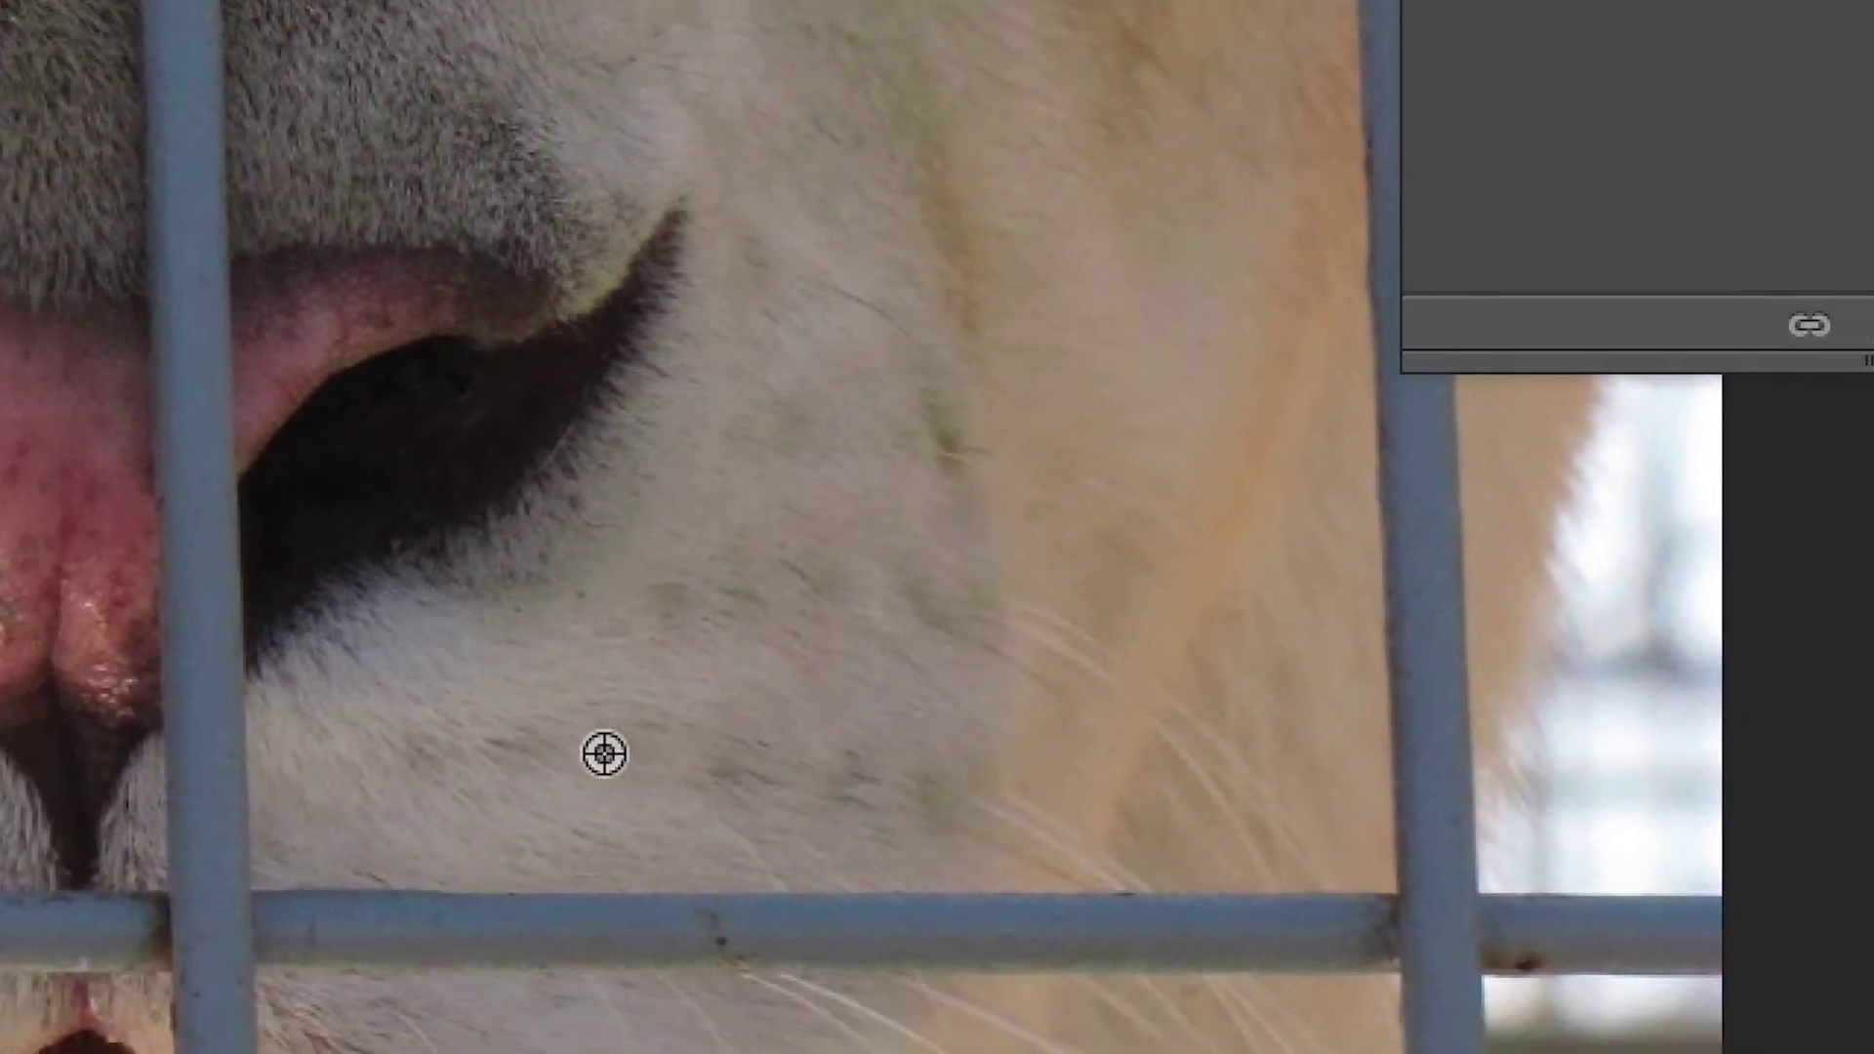
Sample fur beside the lion's nose and paint a test stroke over a cage bar.
{"action": "left_click", "coordinate": [605, 753], "text": "alt"}
{"action": "left_click_drag", "start_coordinate": [648, 795], "coordinate": [596, 815]}
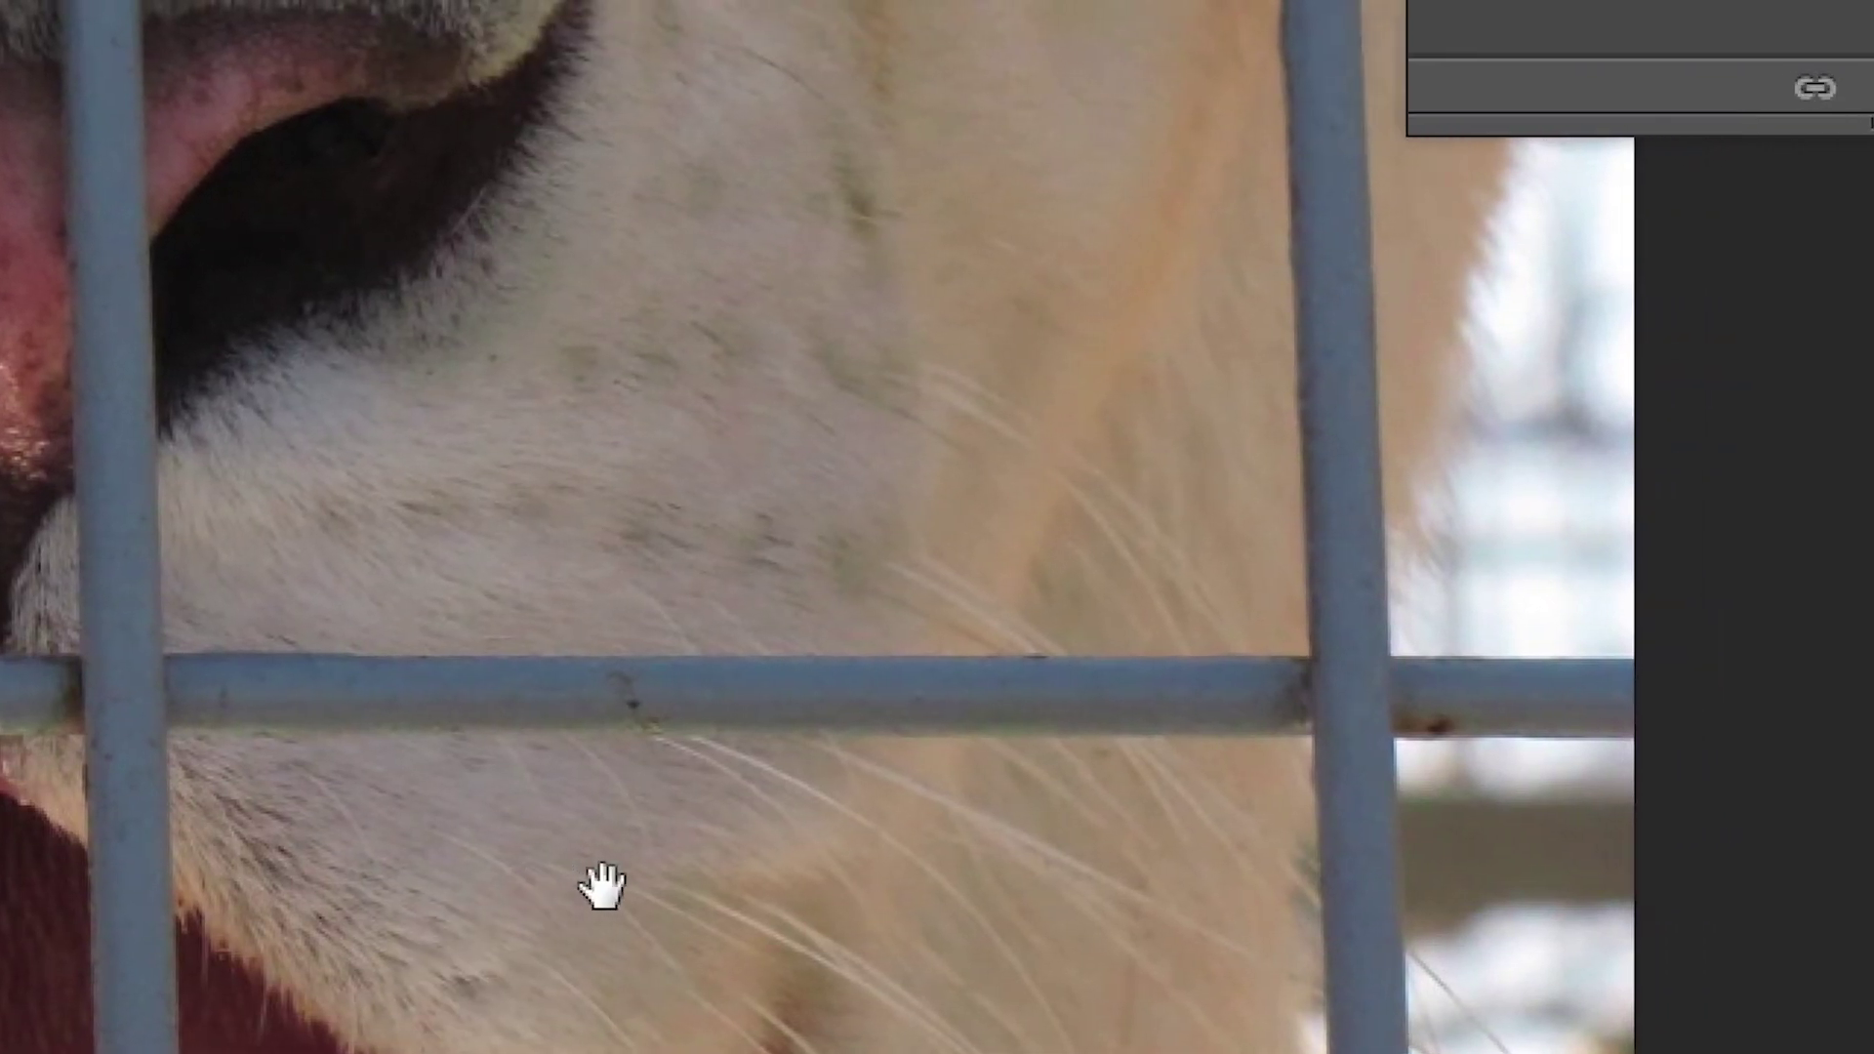
{"action": "left_click", "coordinate": [607, 885]}
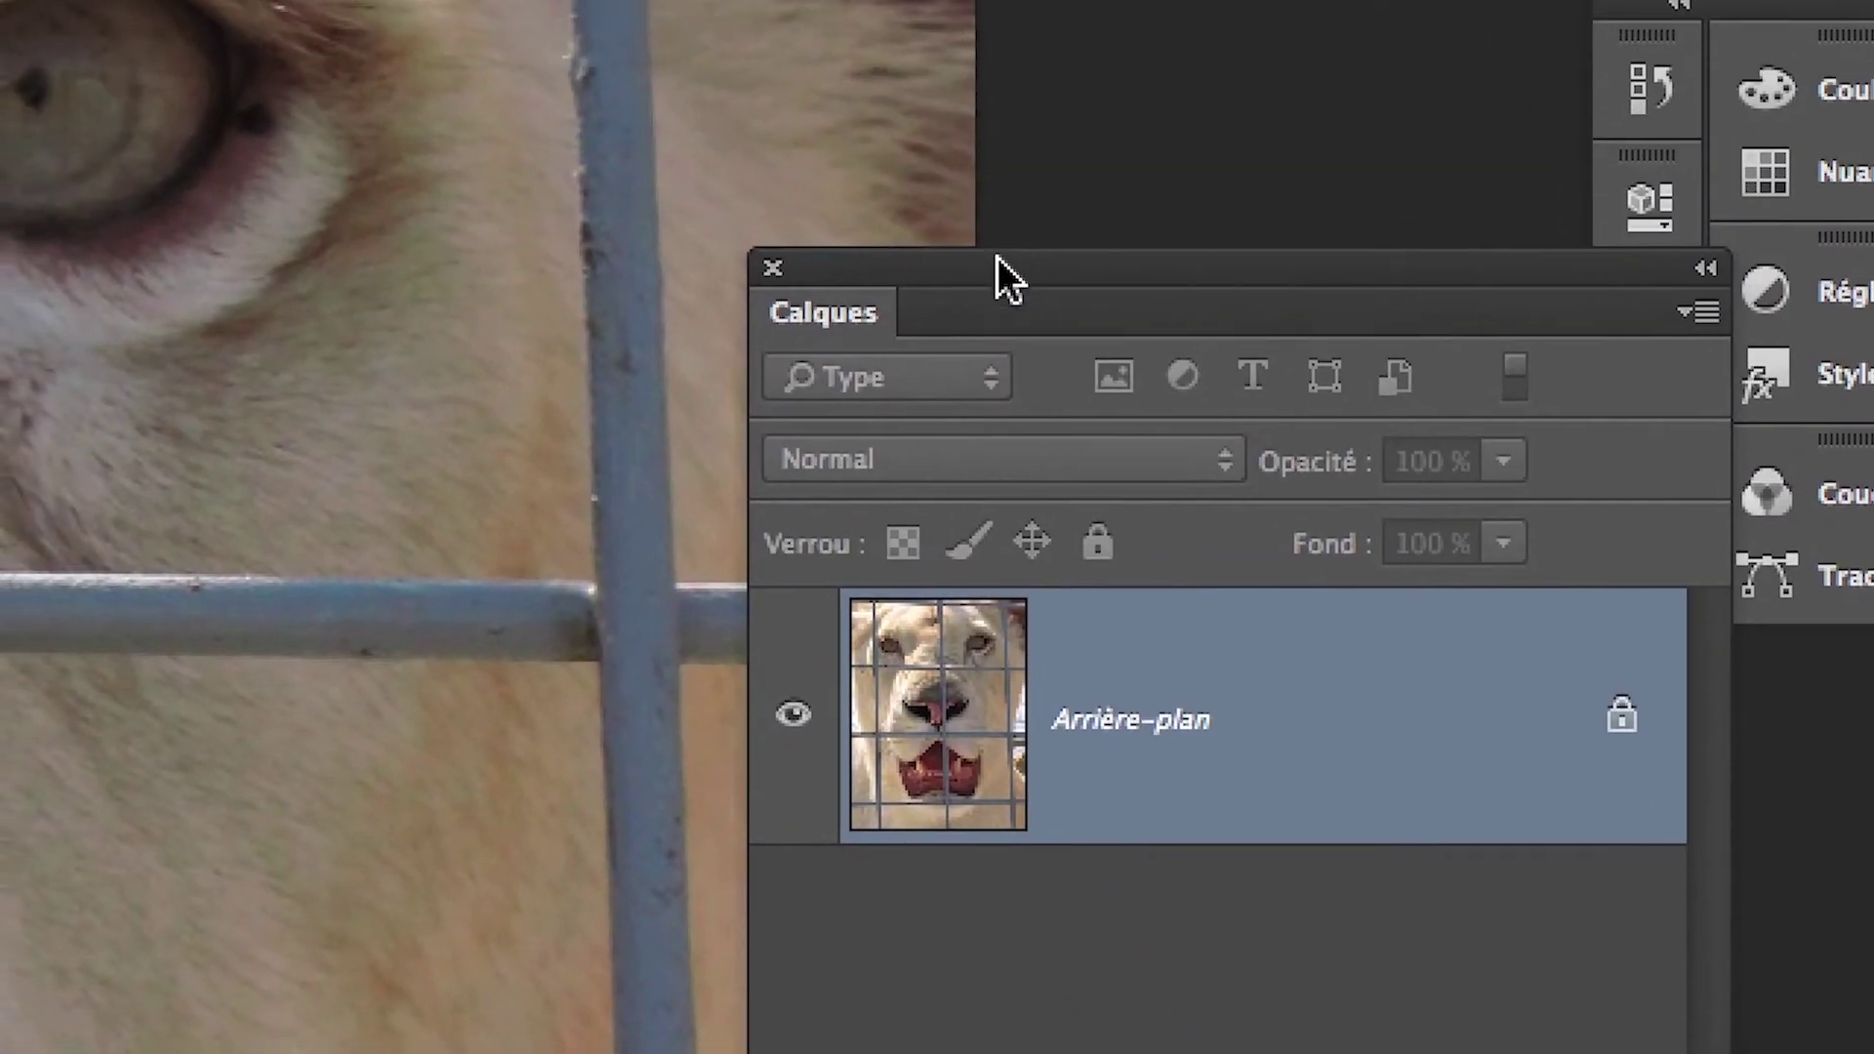
Add empty Calque 1 above Arrière-plan and set clone sampling to Tous les calques.
{"action": "mouse_move", "coordinate": [944, 132]}
{"action": "left_mouse_down"}
{"action": "mouse_move", "coordinate": [719, 301]}
{"action": "mouse_move", "coordinate": [800, 324]}
{"action": "left_mouse_up"}
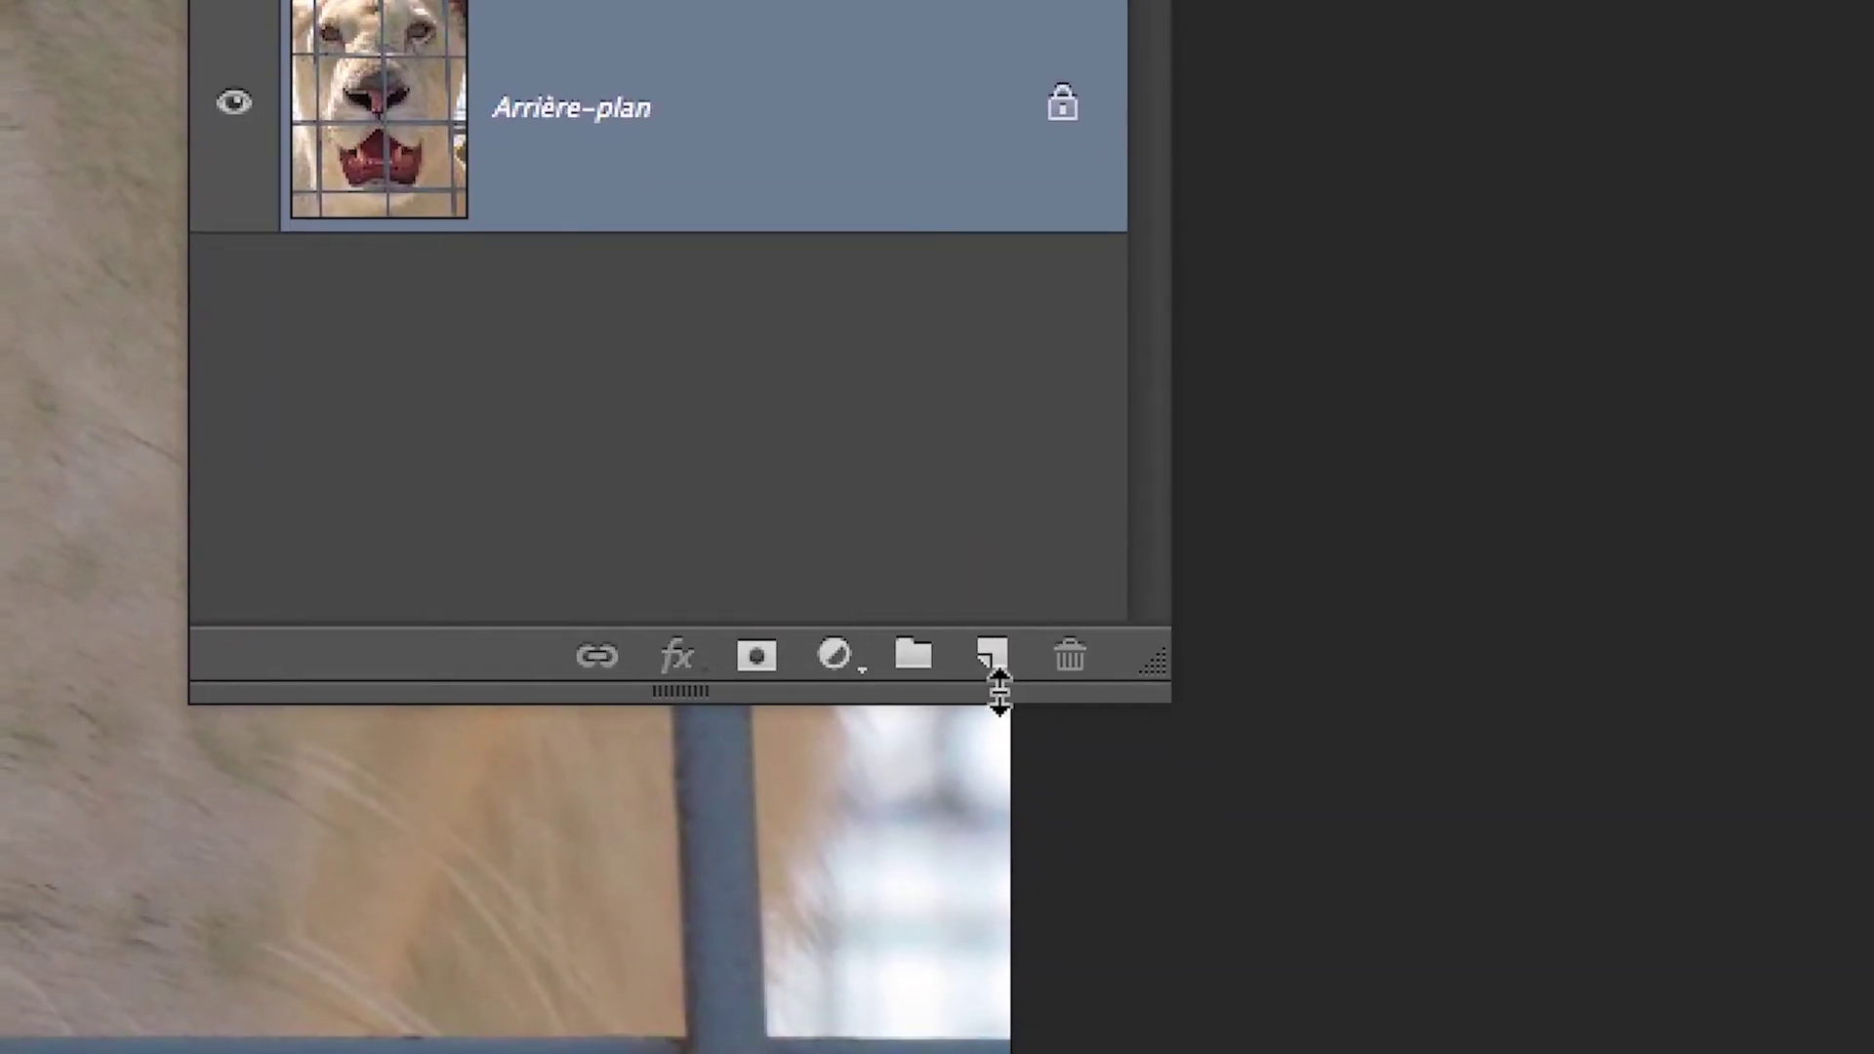
{"action": "left_click", "coordinate": [996, 678]}
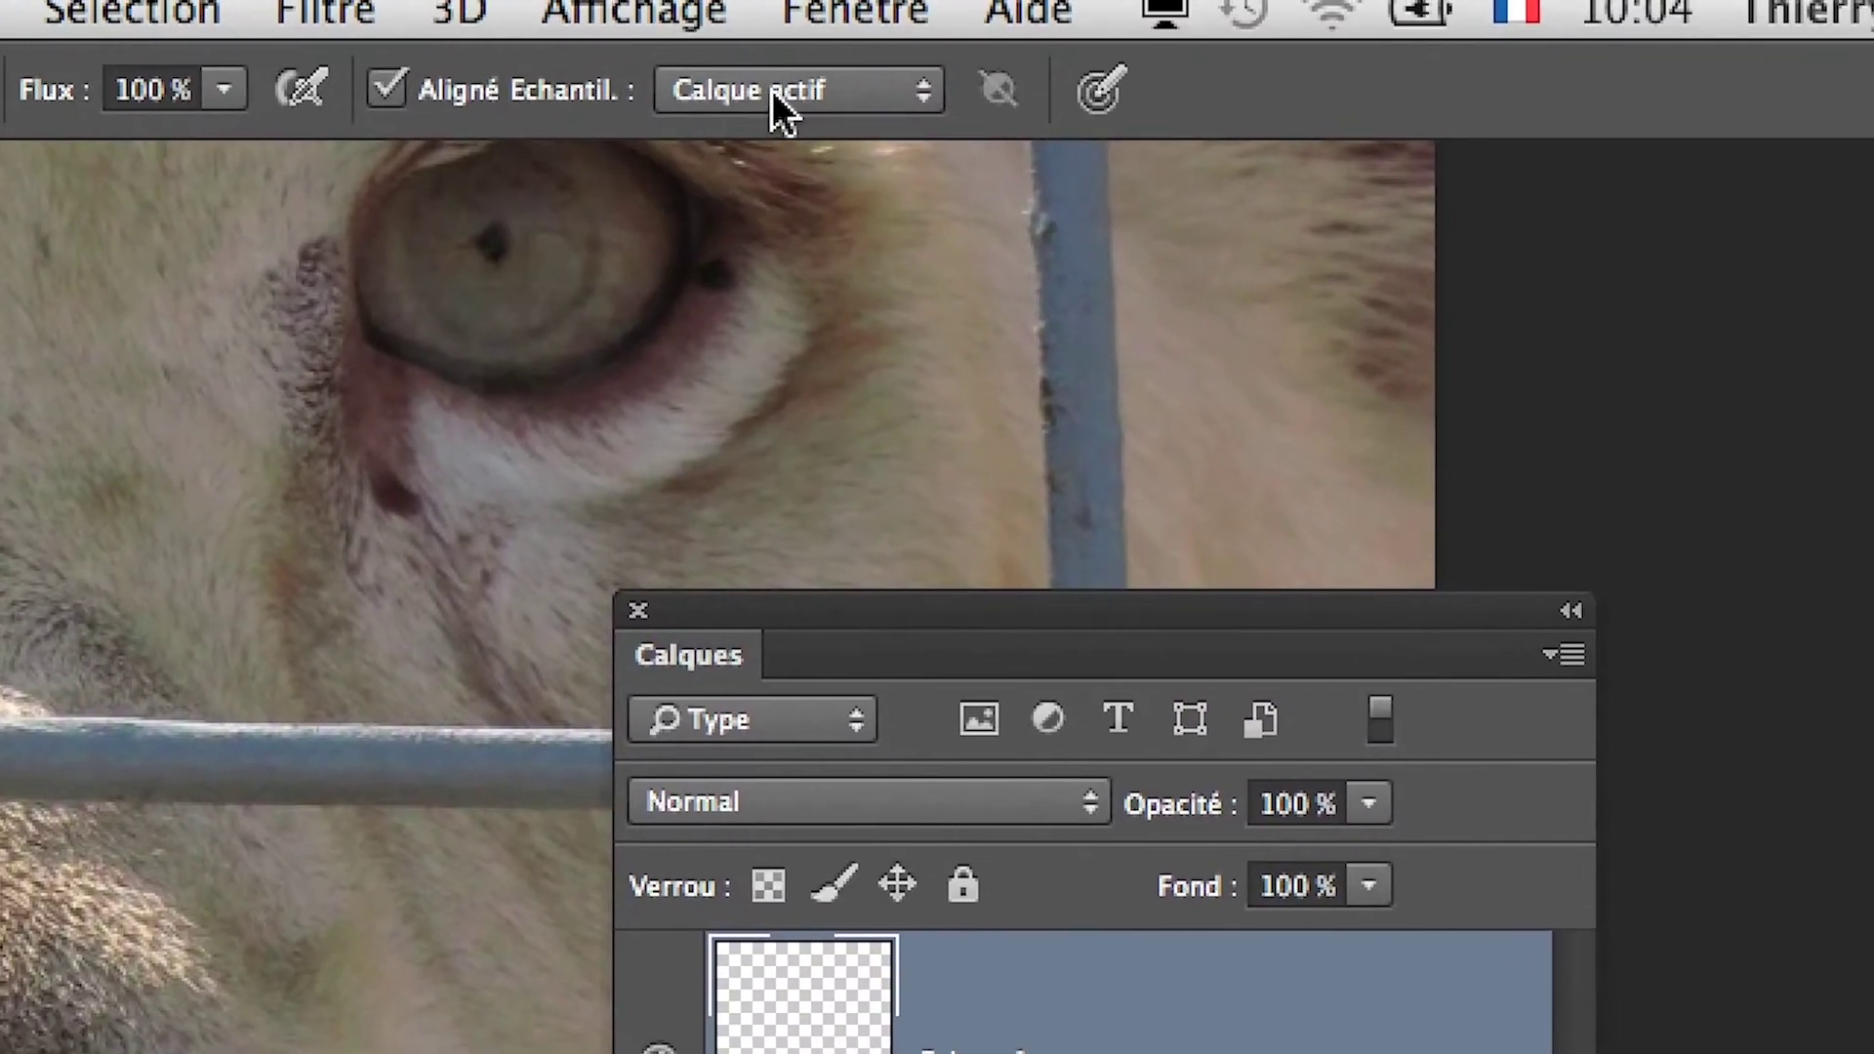
{"action": "left_click", "coordinate": [951, 115]}
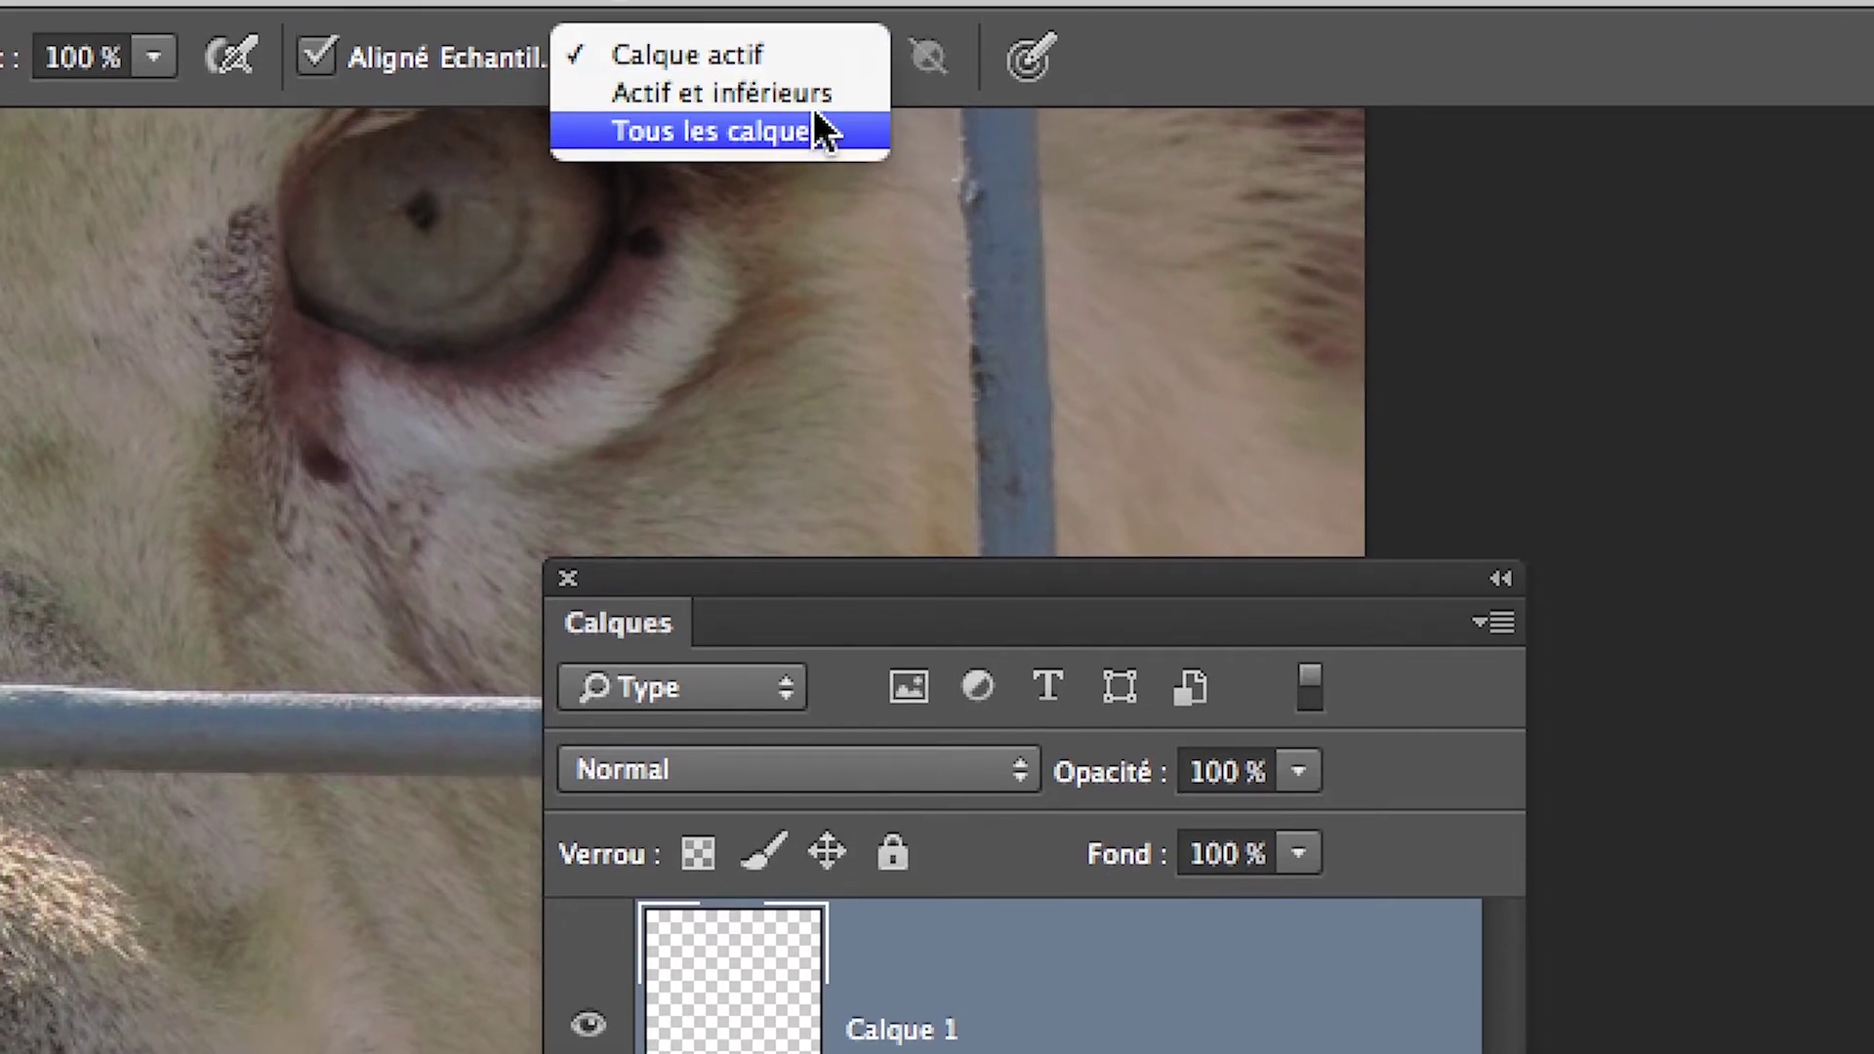
{"action": "left_click", "coordinate": [818, 129]}
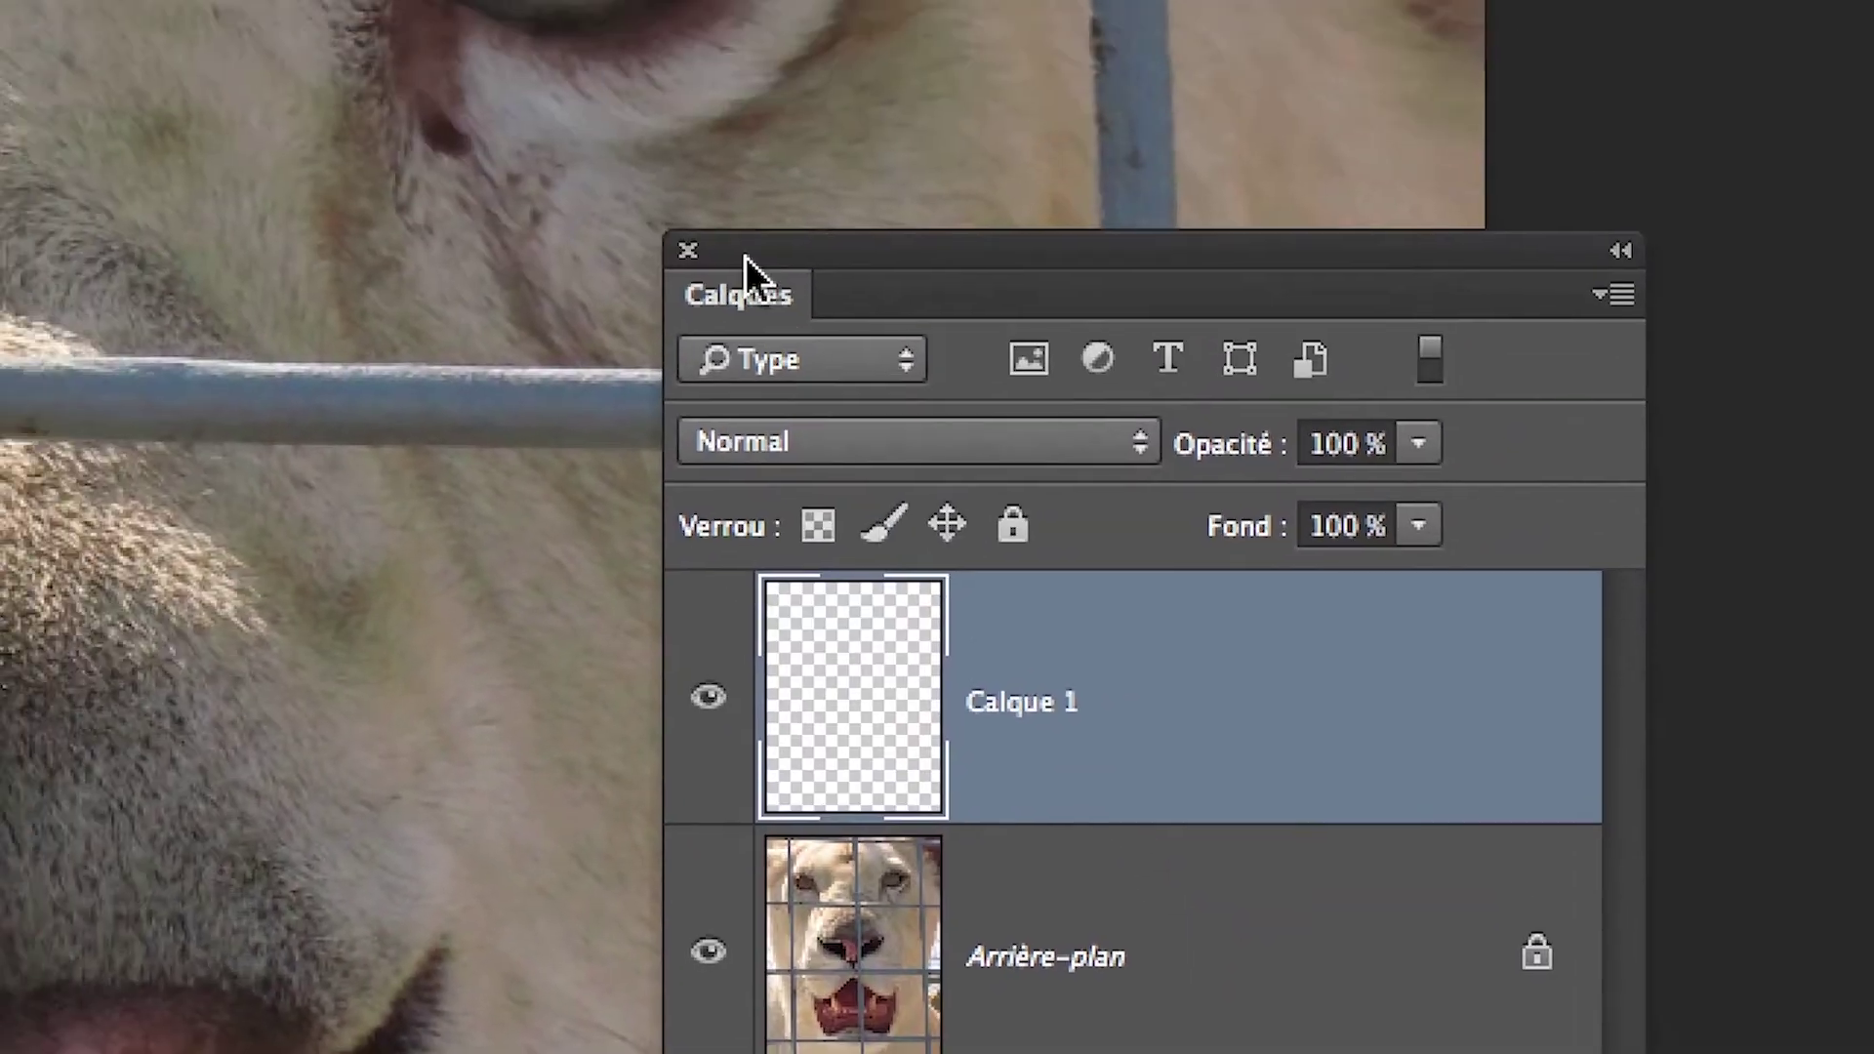
{"action": "left_click", "coordinate": [699, 109]}
{"action": "left_click", "coordinate": [758, 90]}
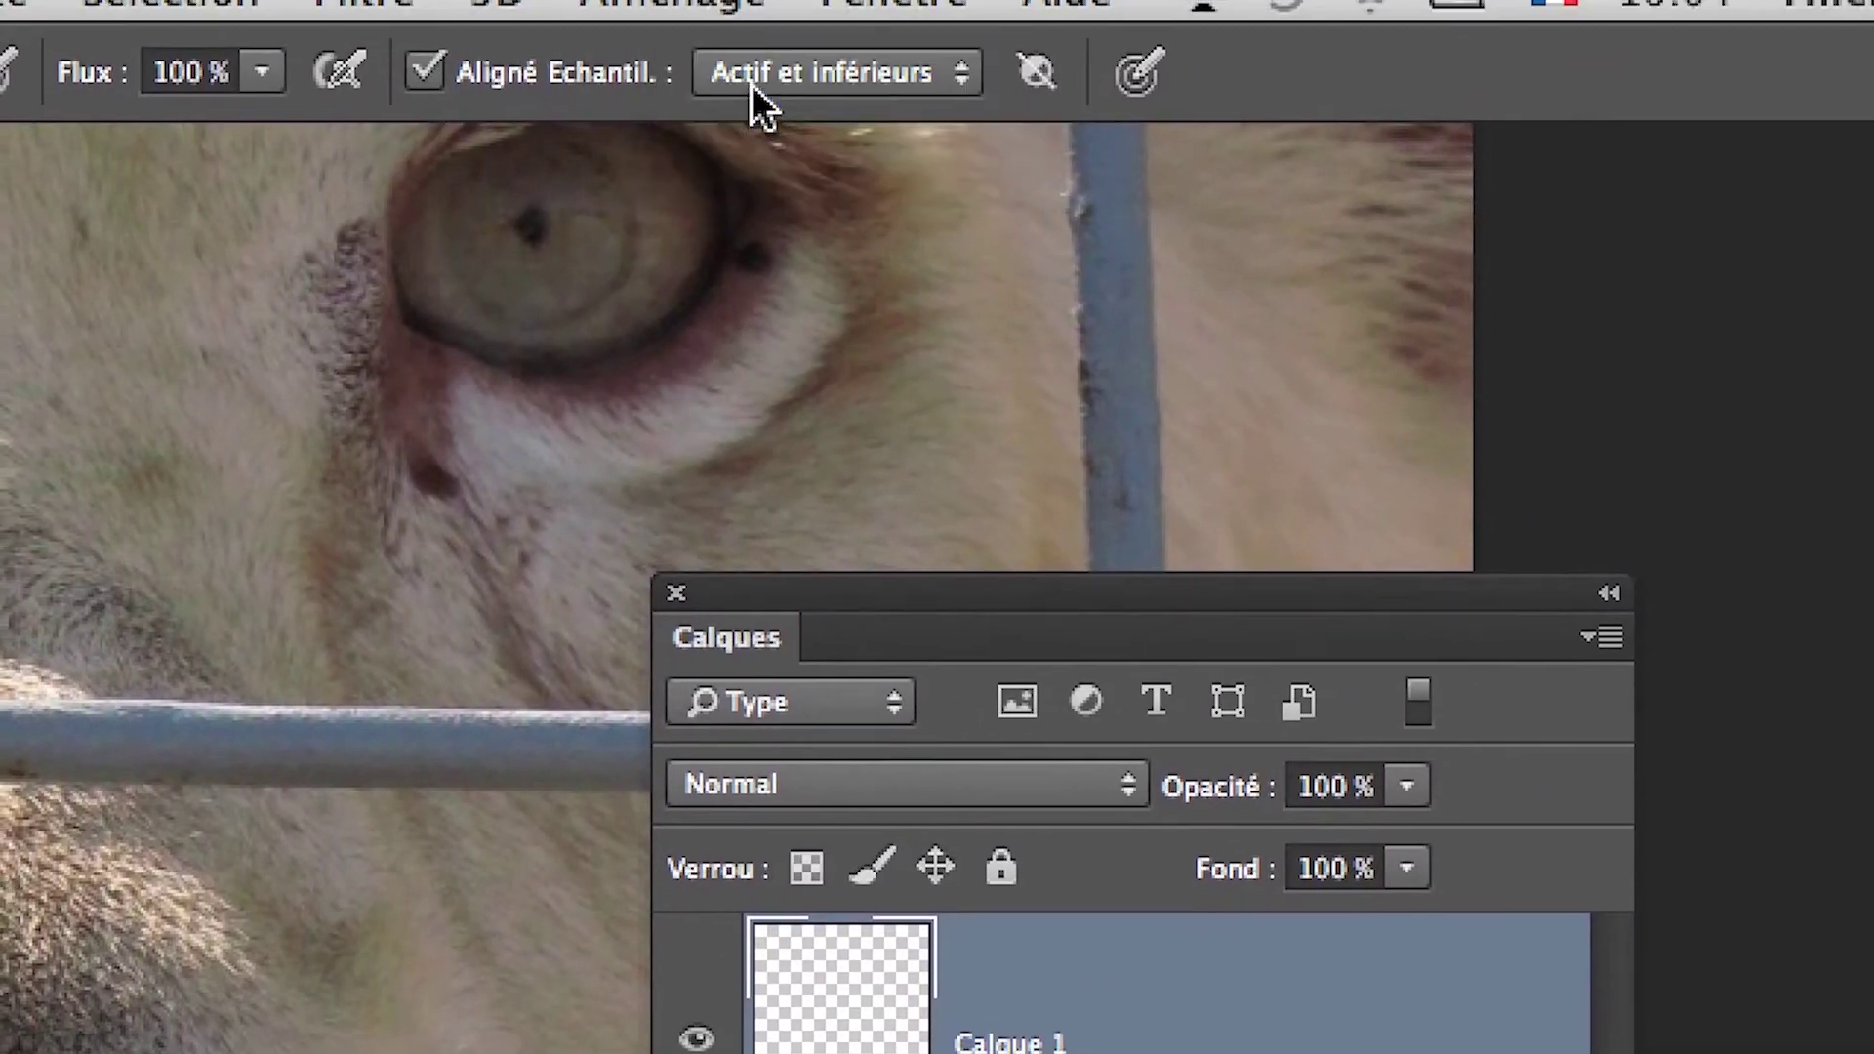
{"action": "left_click", "coordinate": [752, 82]}
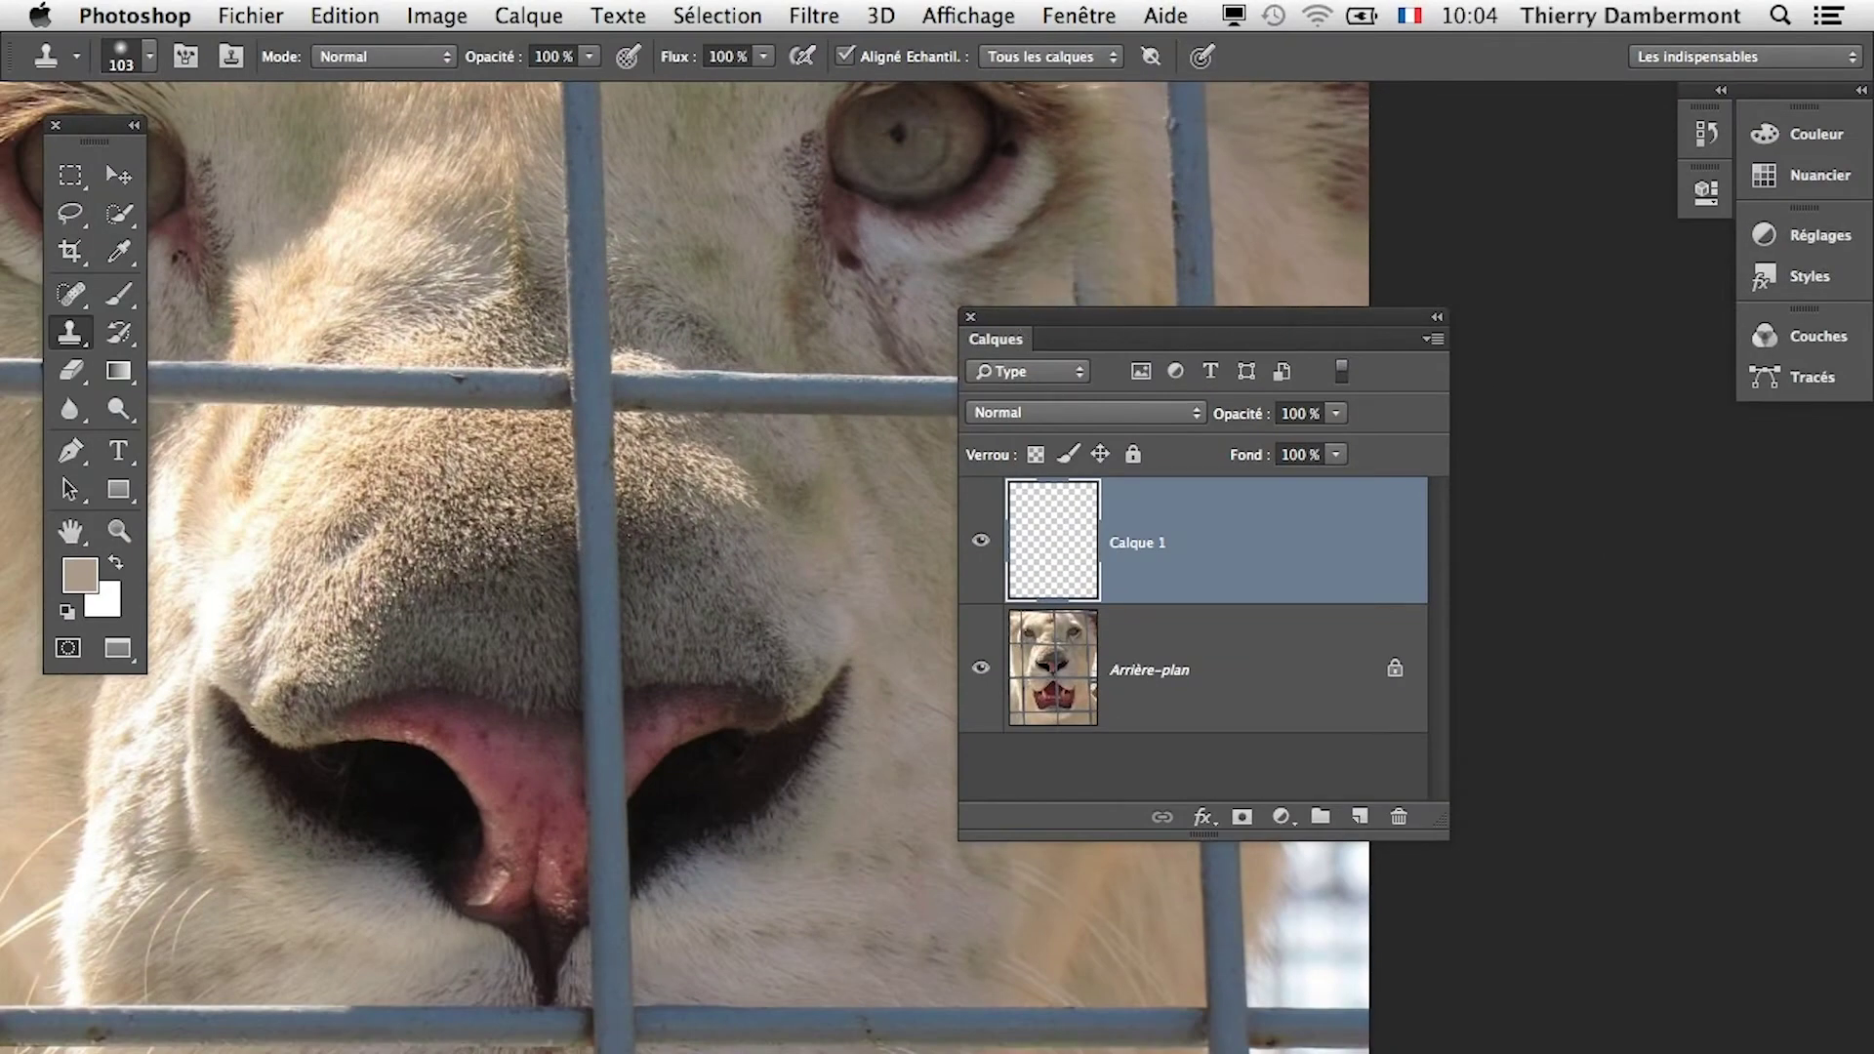
{"action": "left_click_drag", "start_coordinate": [1051, 322], "coordinate": [1364, 554]}
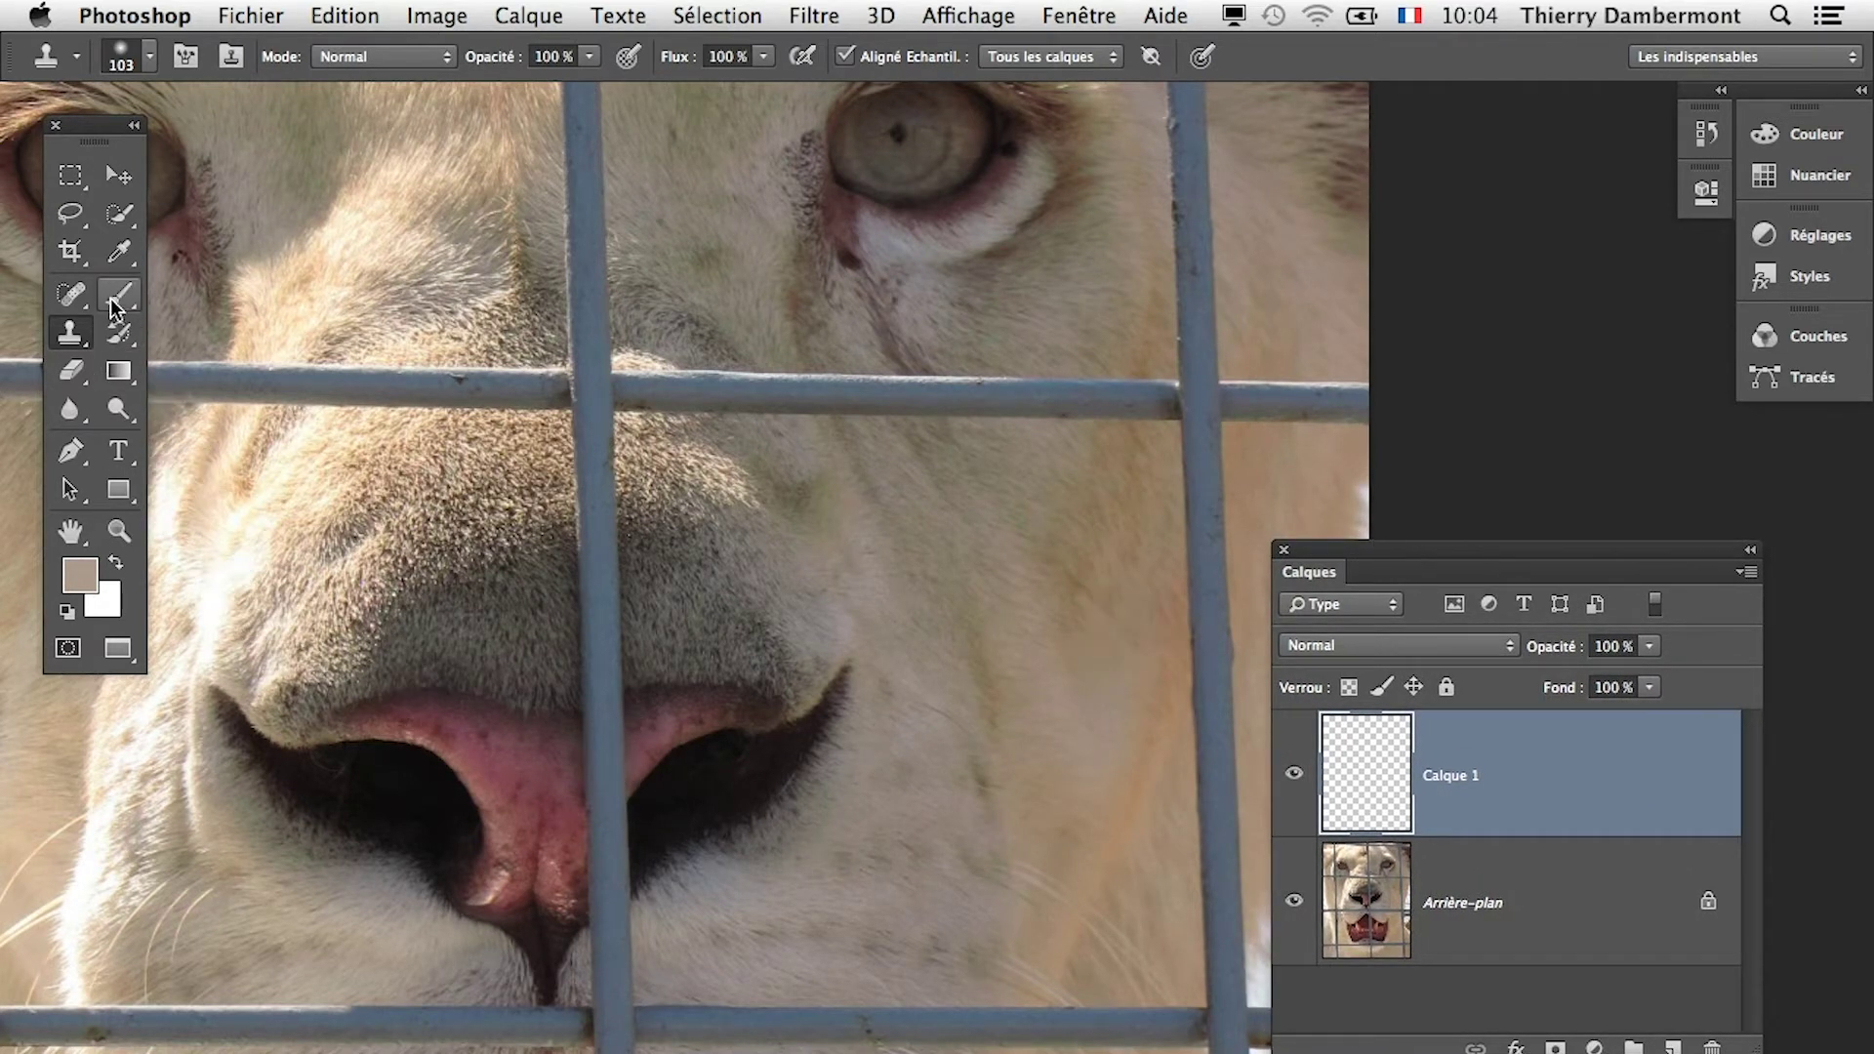
Browse the eyedropper, brush, dodge and blur tool variants in the toolbar.
{"action": "left_click", "coordinate": [109, 261]}
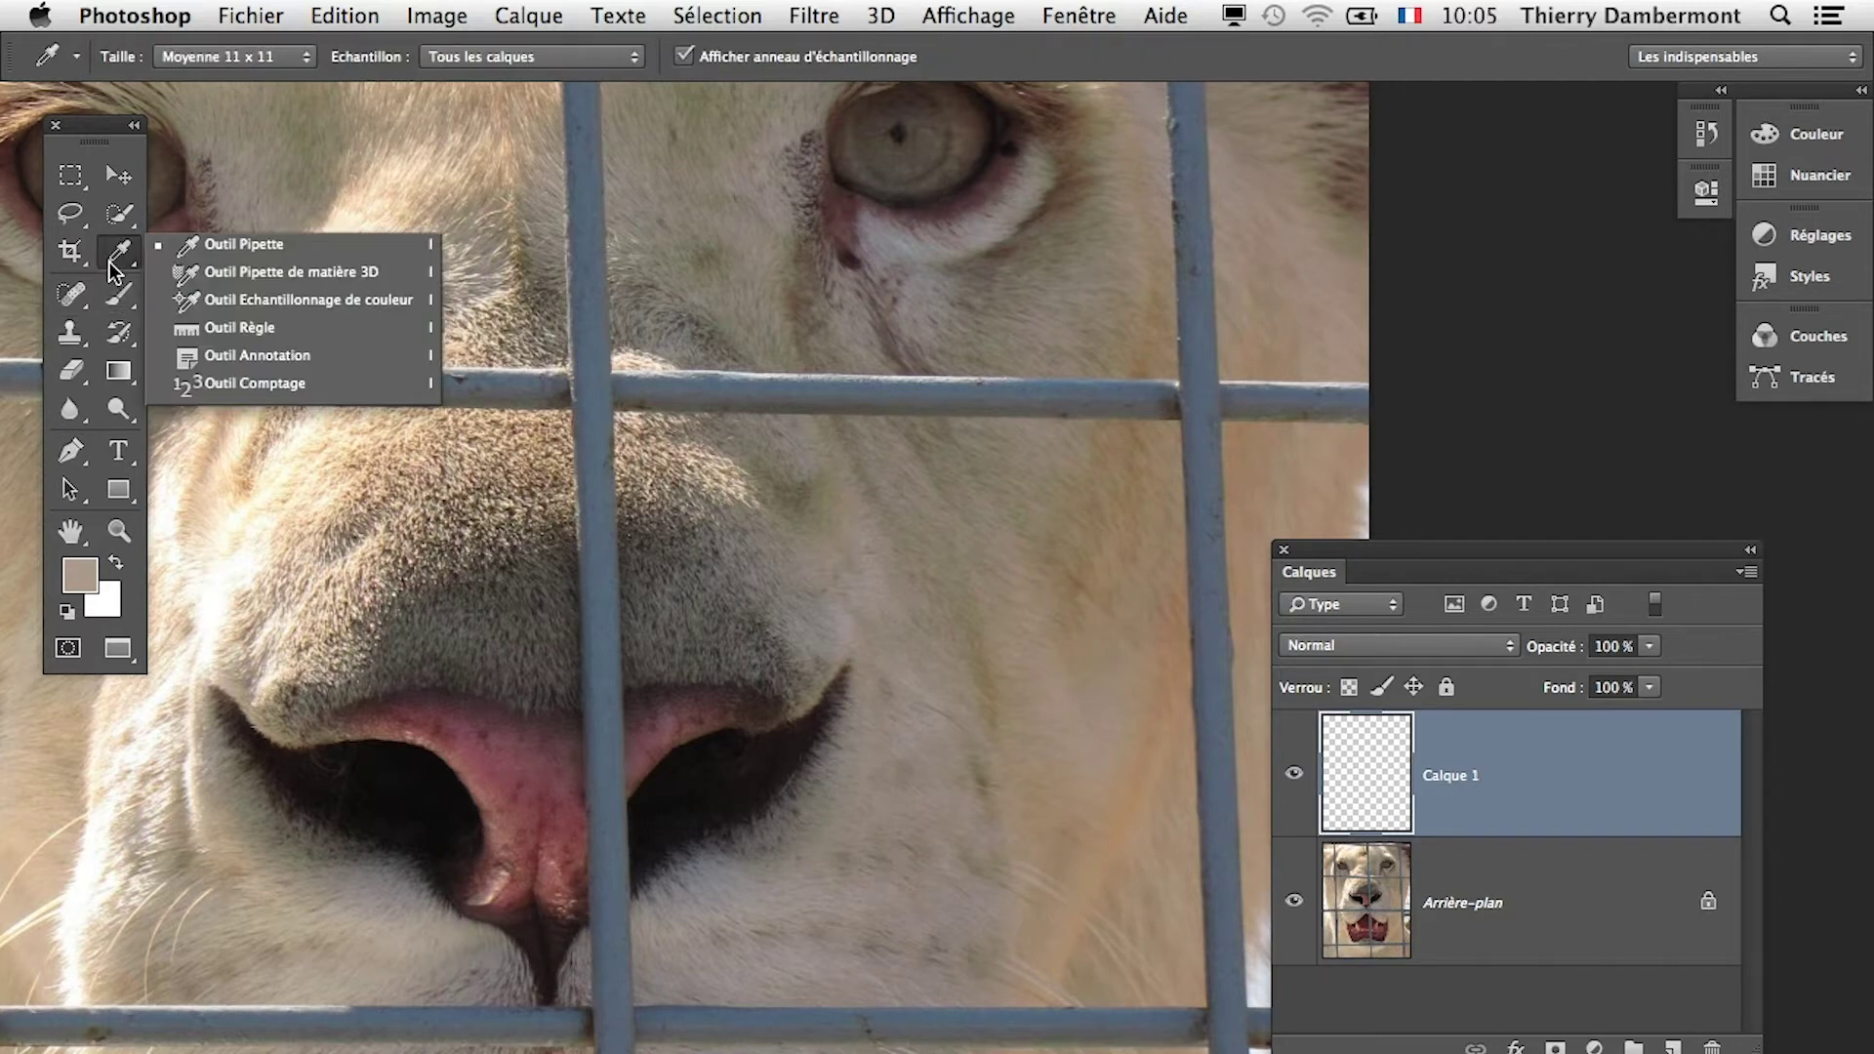
{"action": "left_click", "coordinate": [113, 272]}
{"action": "left_click", "coordinate": [116, 311]}
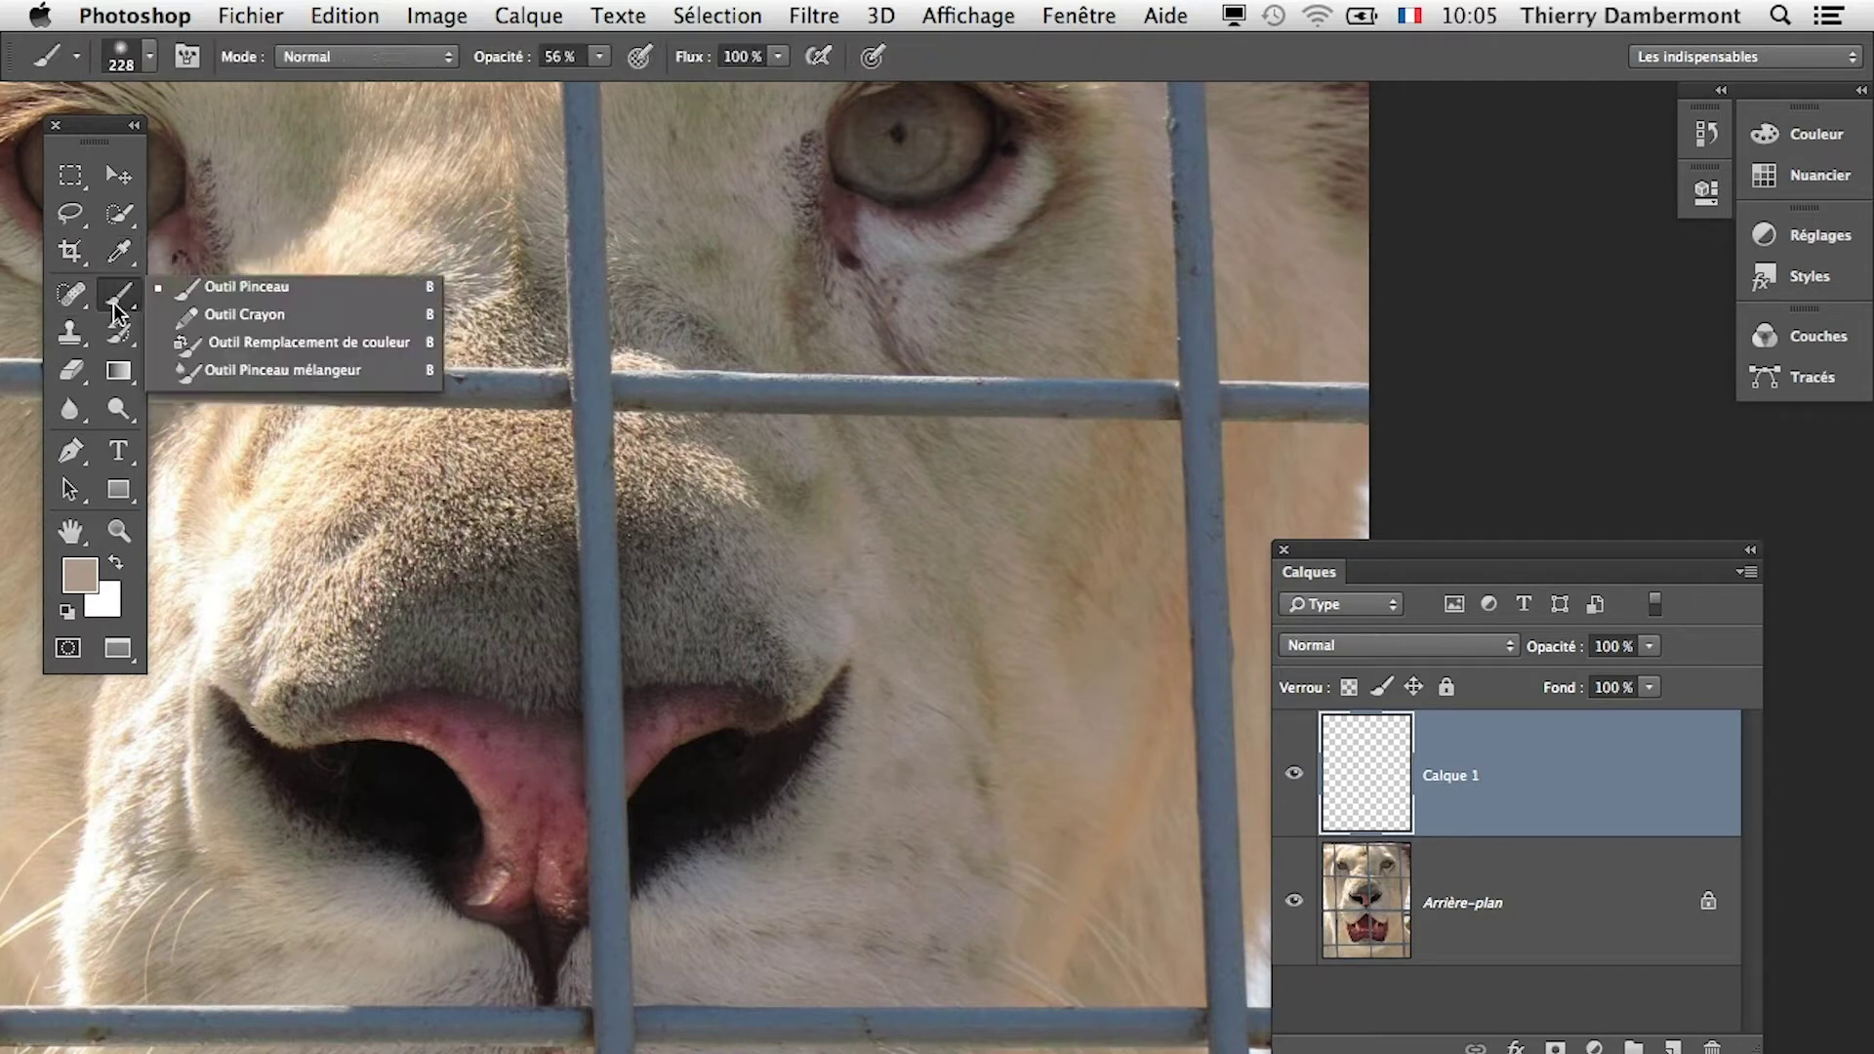
{"action": "left_click", "coordinate": [116, 310]}
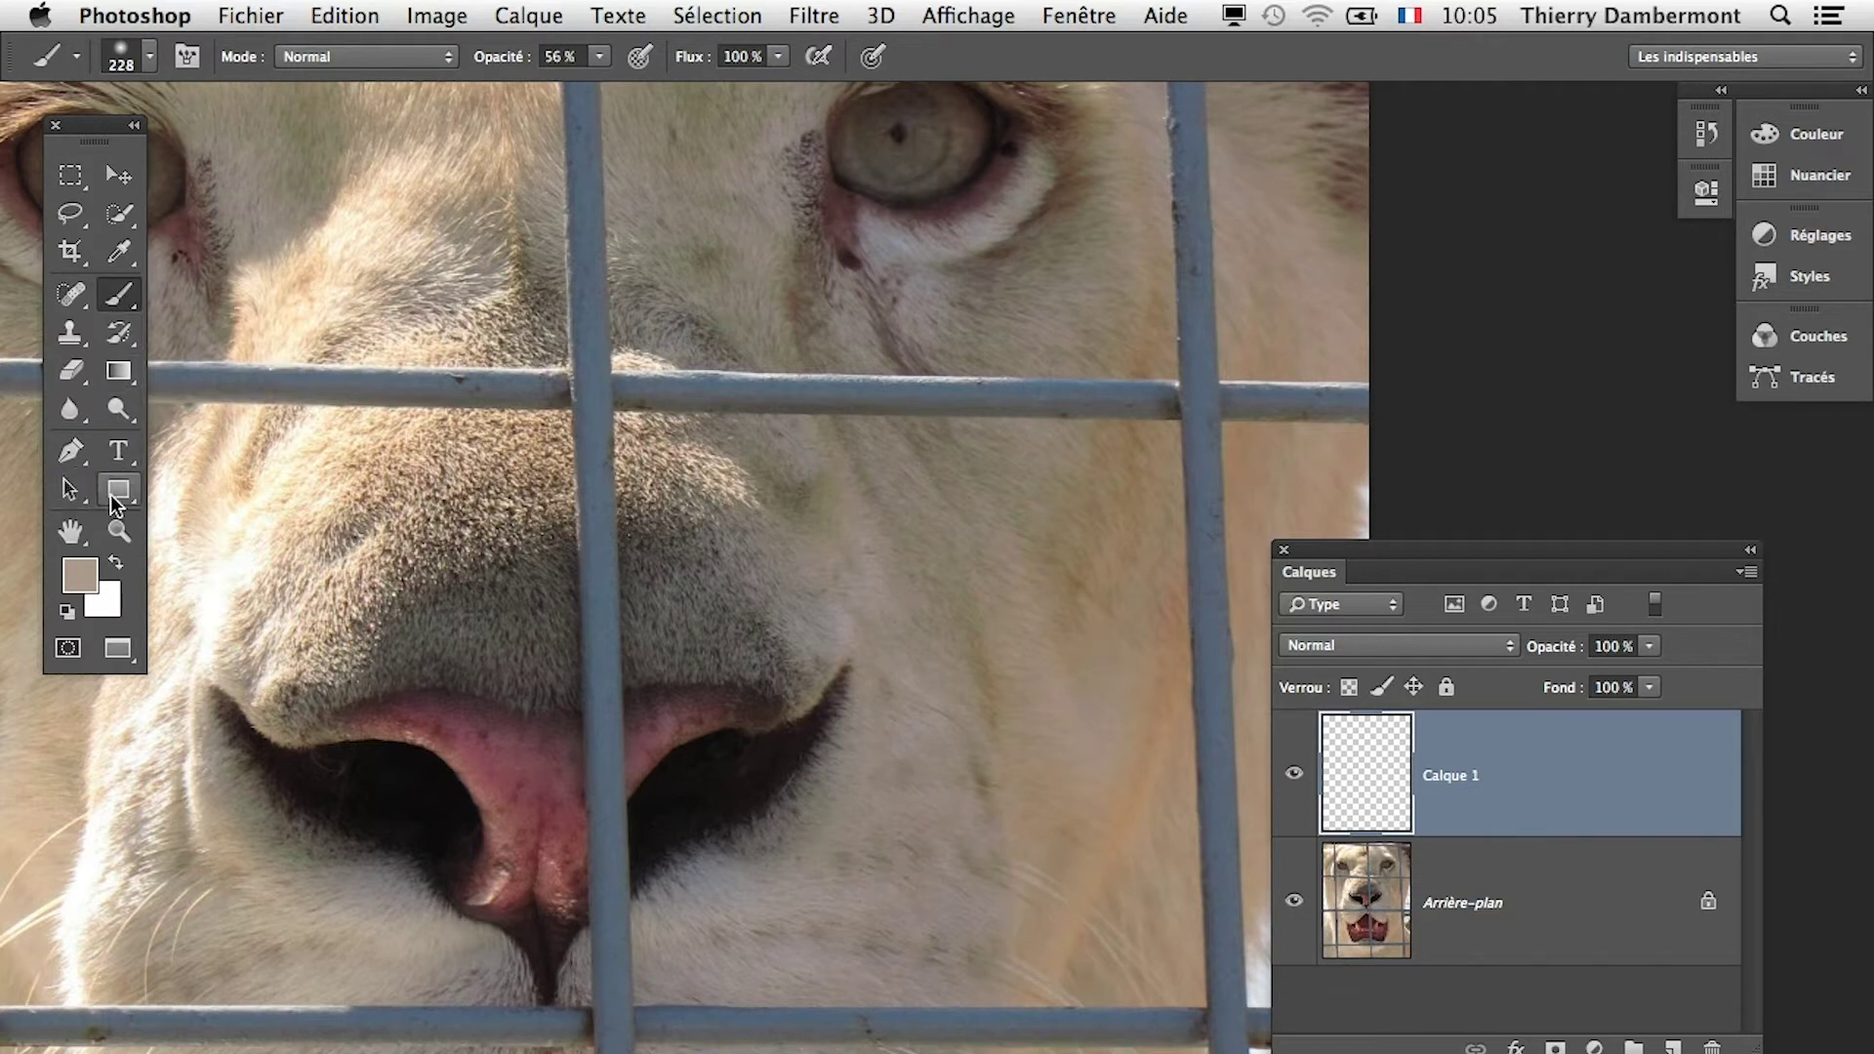
{"action": "left_click", "coordinate": [113, 412]}
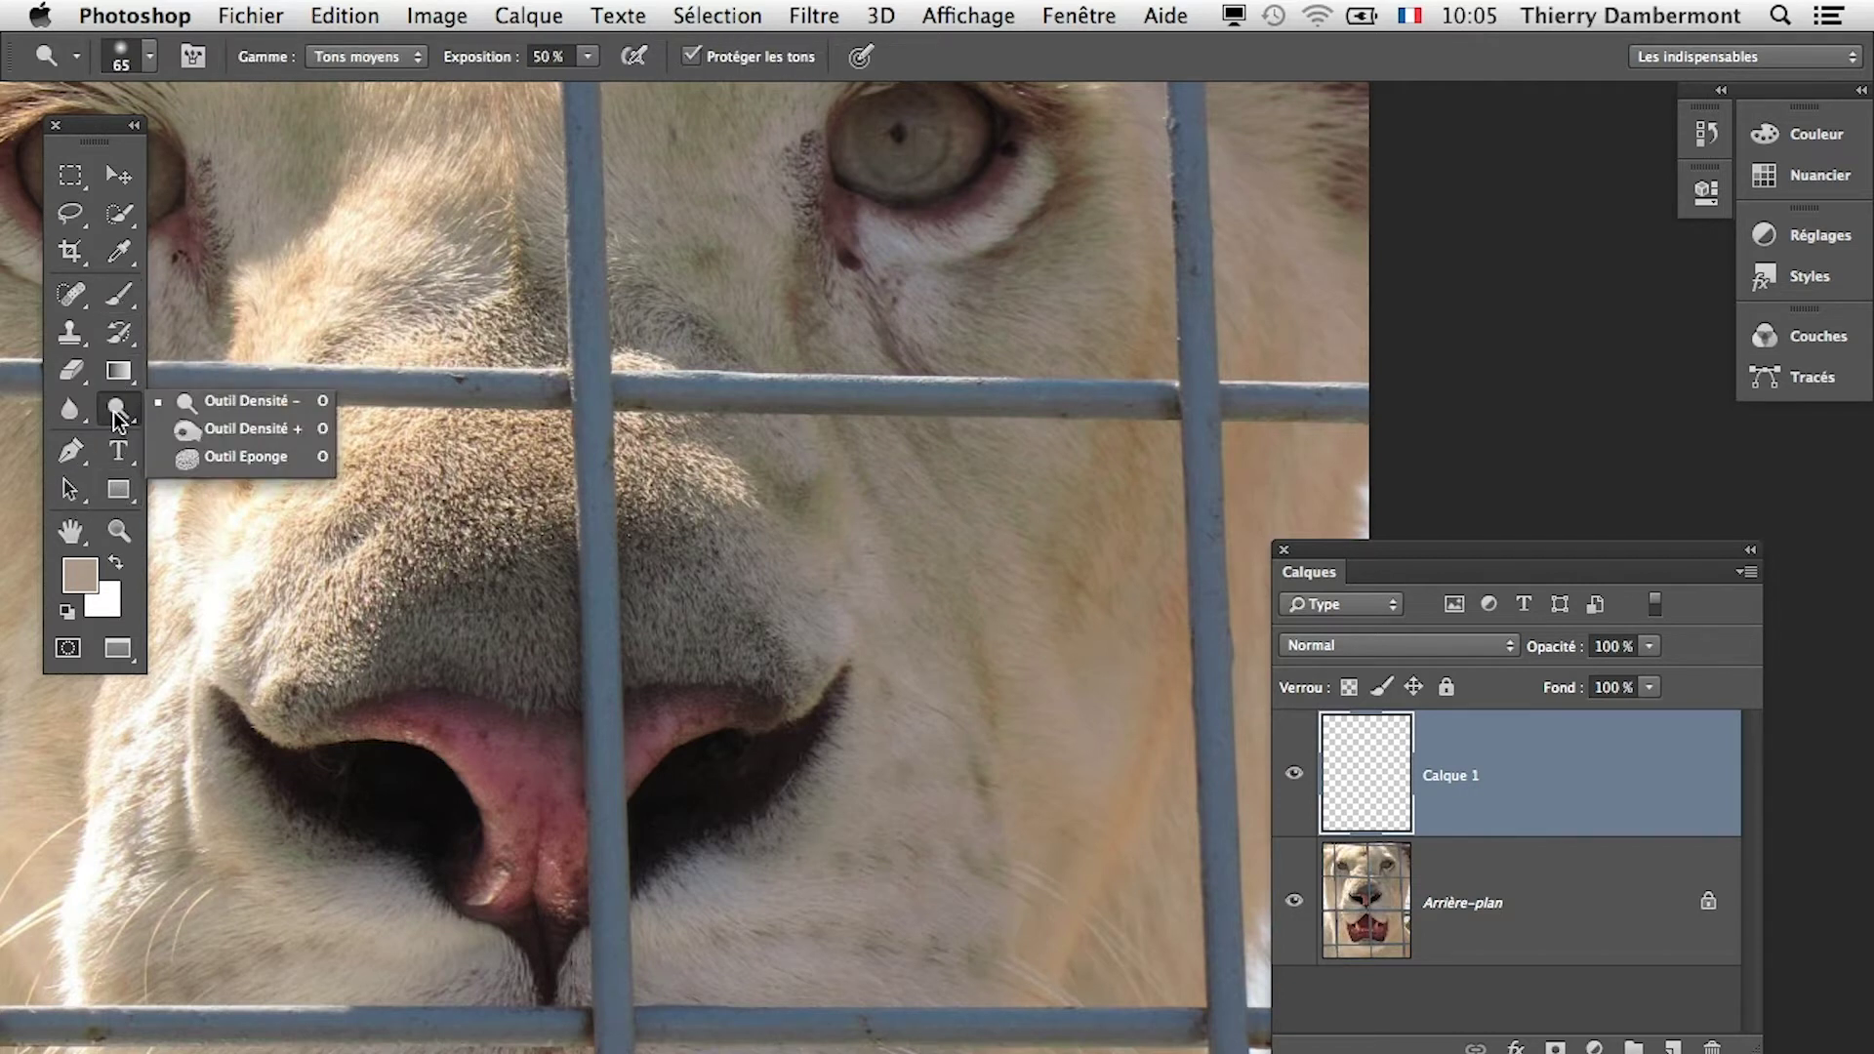
{"action": "left_click", "coordinate": [70, 412]}
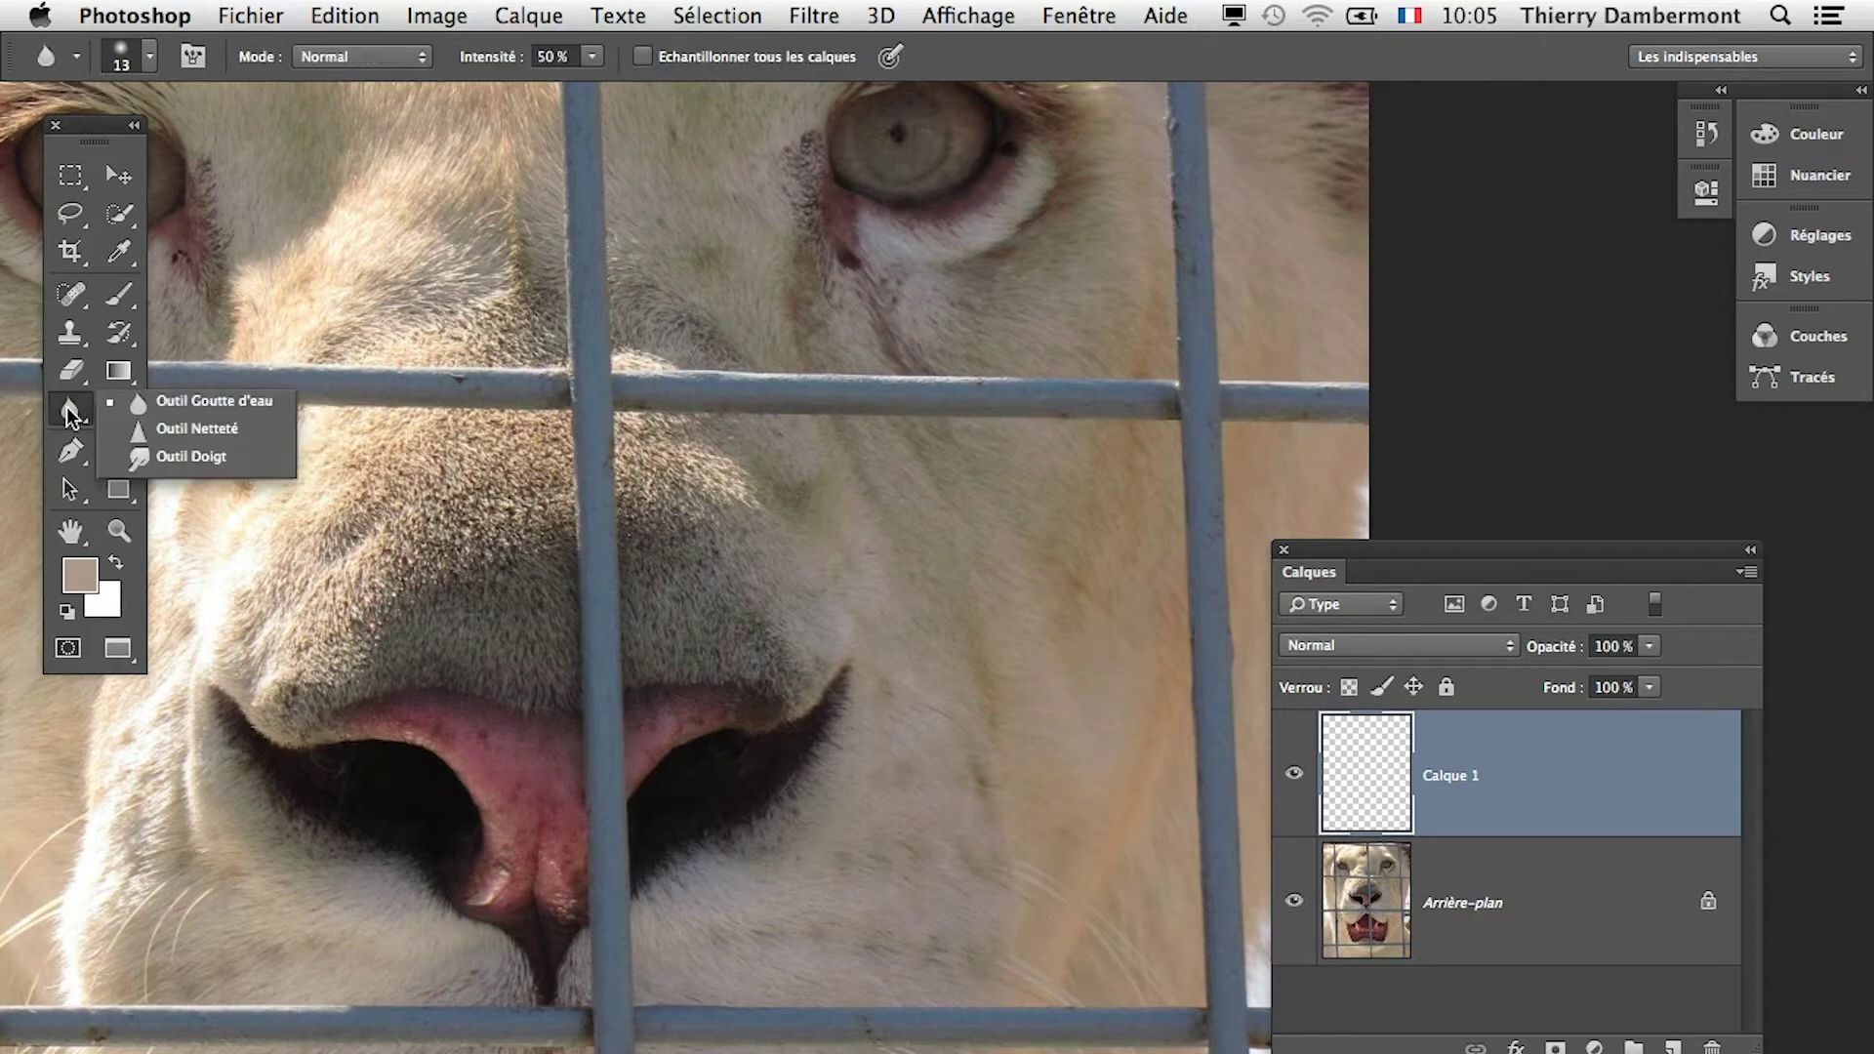
{"action": "left_click", "coordinate": [70, 415]}
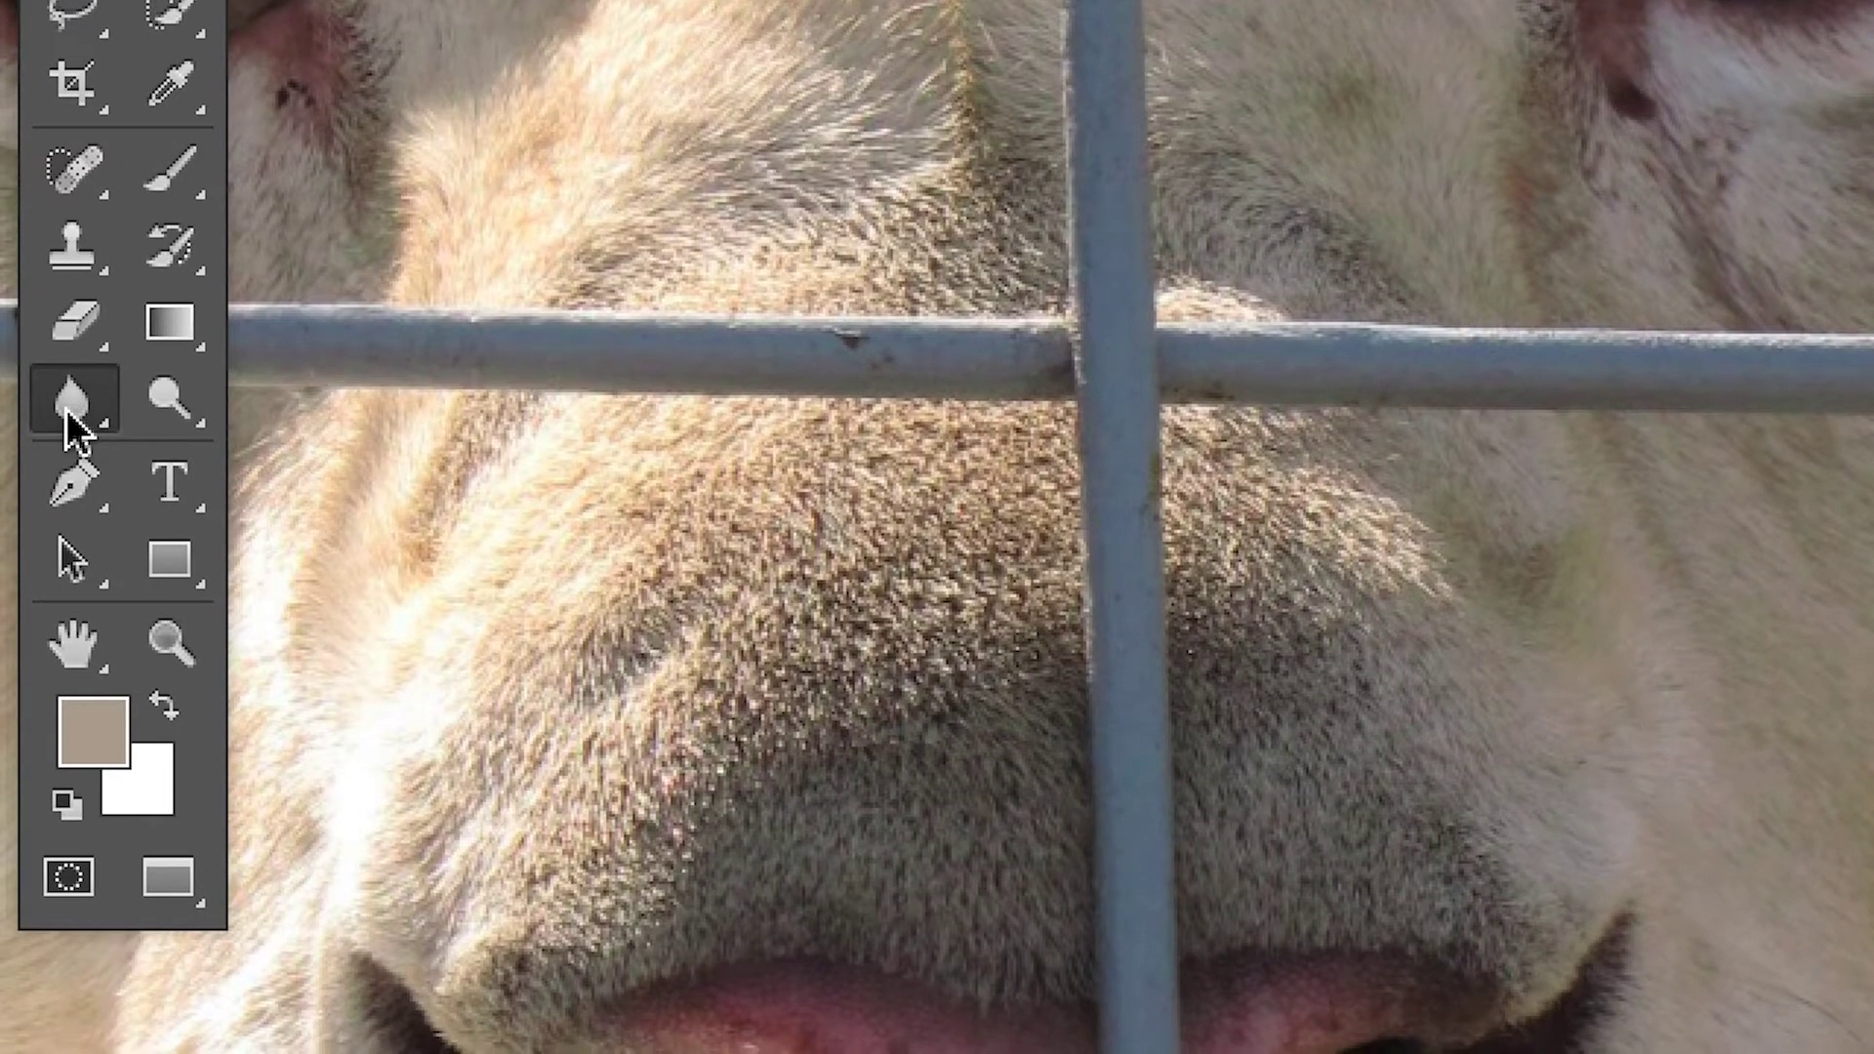
Select the Smudge tool (Outil Doigt) from the blur and sharpen group.
{"action": "left_click", "coordinate": [66, 414], "text": "alt"}
{"action": "right_click", "coordinate": [68, 408]}
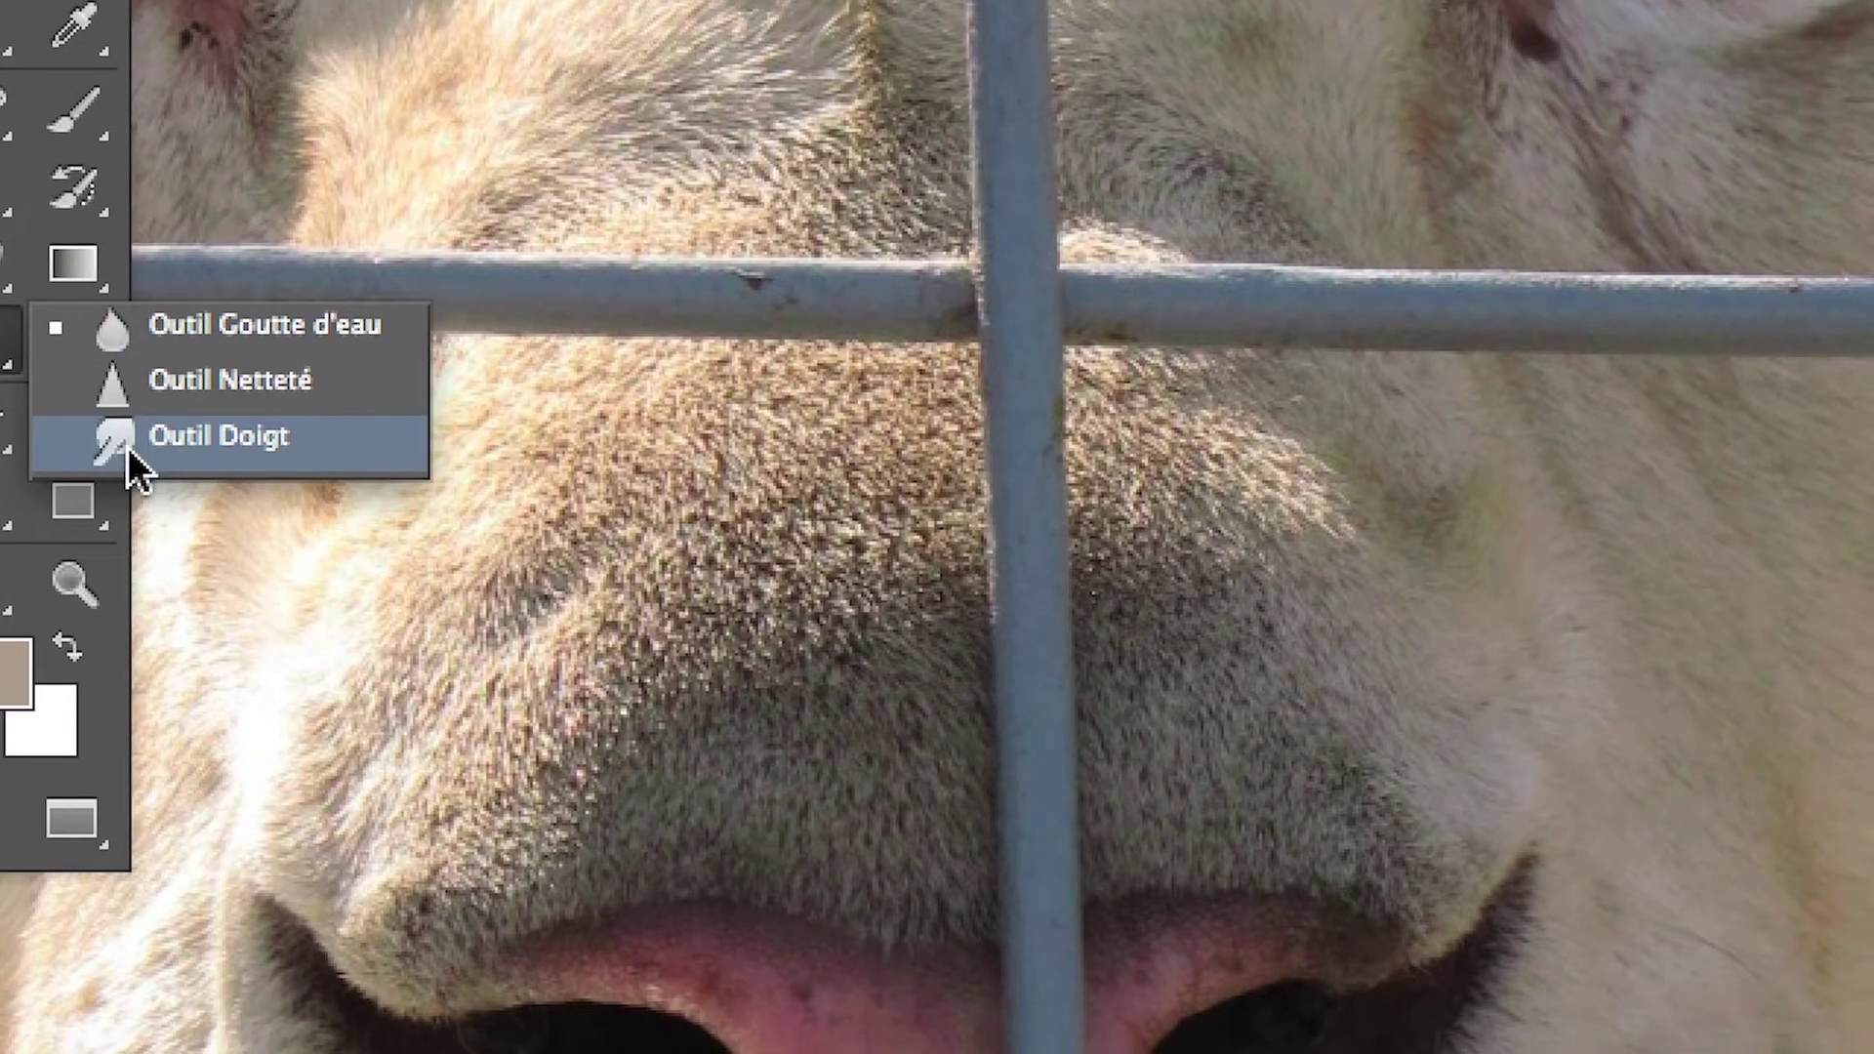
{"action": "left_click", "coordinate": [125, 478]}
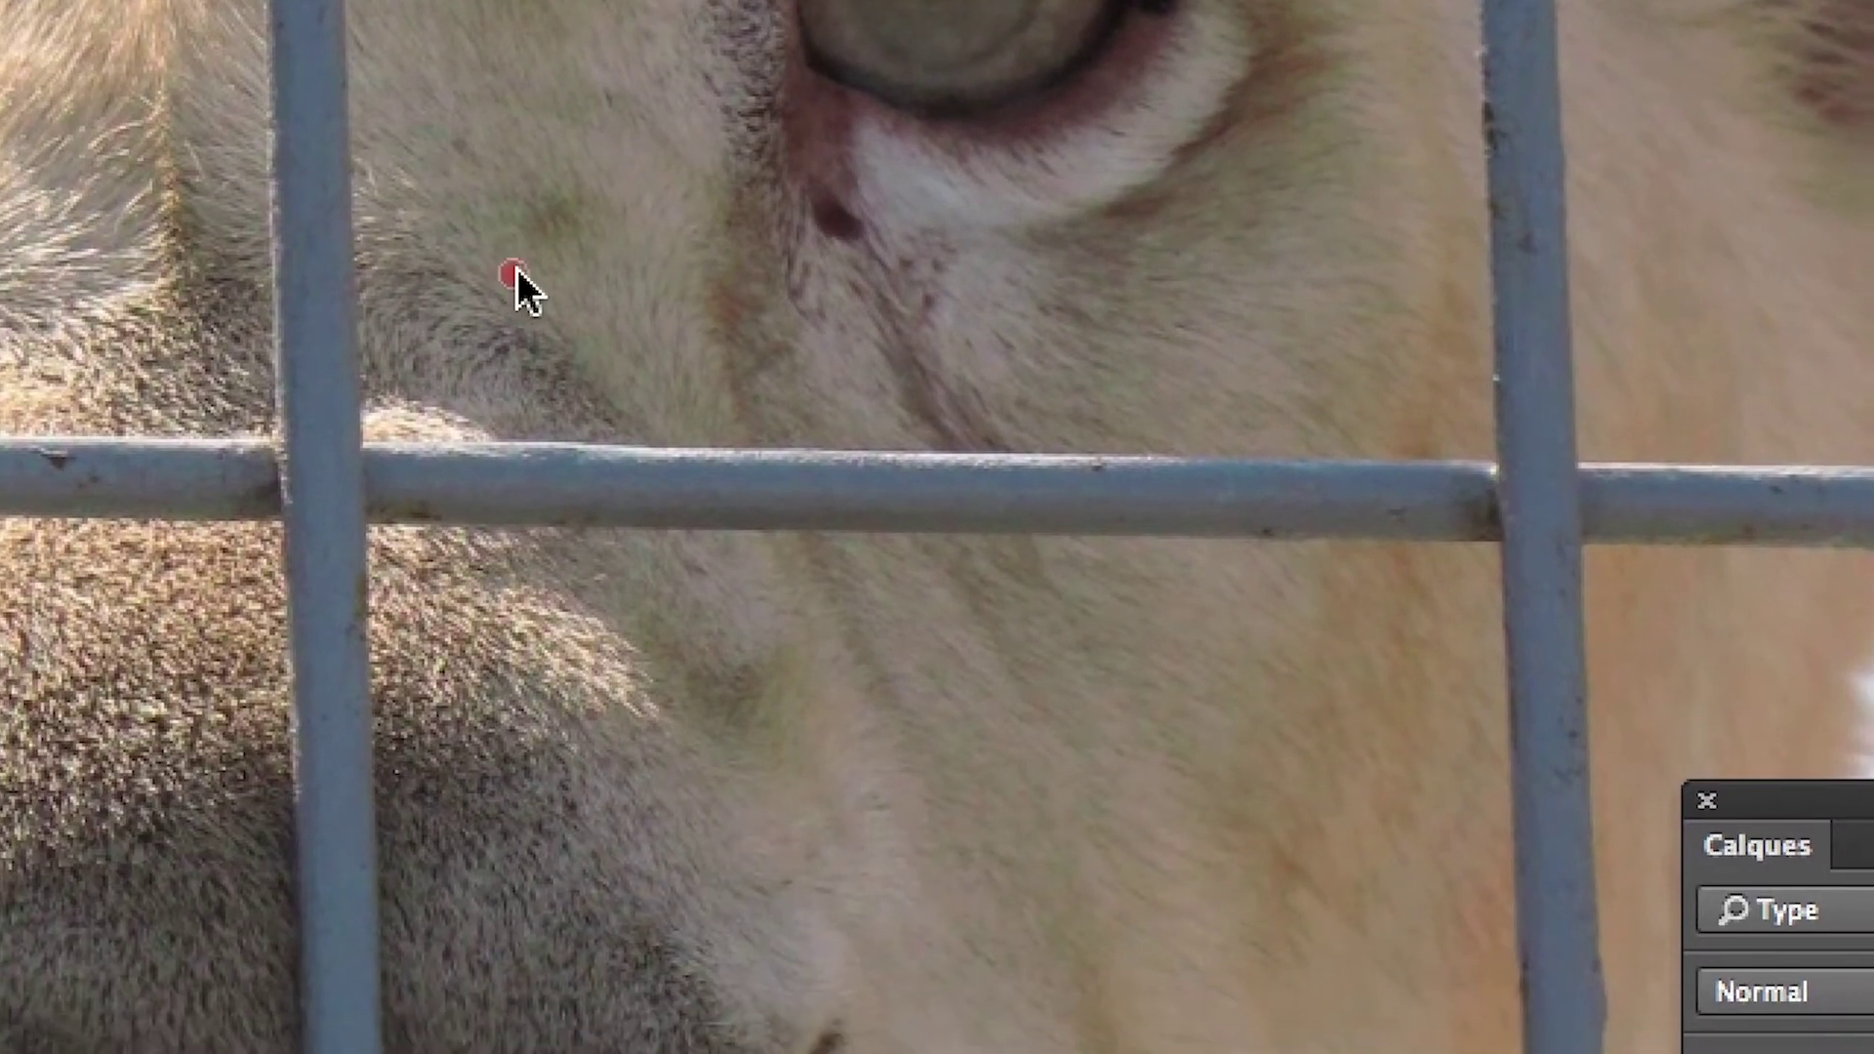
Enlarge the Smudge brush to about 130 px, set strength to 100% and sample all layers.
{"action": "left_click_drag", "start_coordinate": [459, 274], "coordinate": [561, 293]}
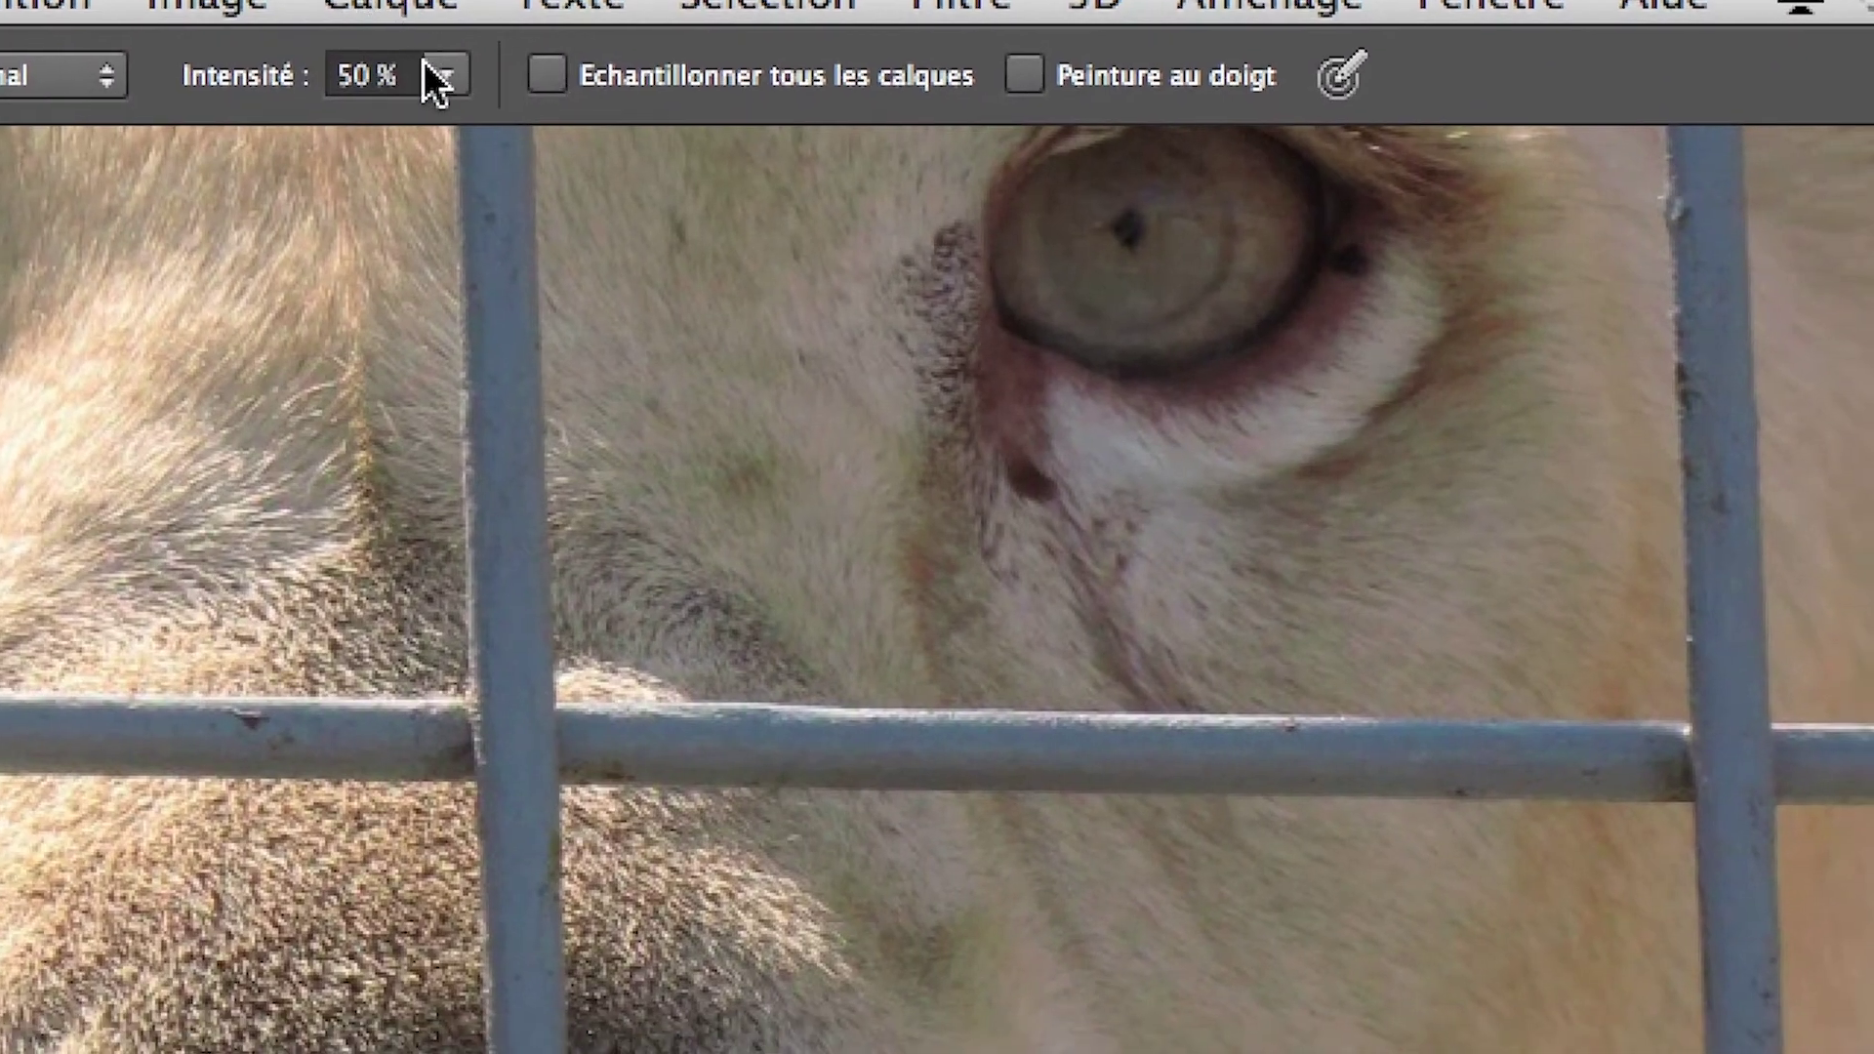
{"action": "left_click", "coordinate": [484, 113]}
{"action": "left_click_drag", "start_coordinate": [493, 156], "coordinate": [635, 156]}
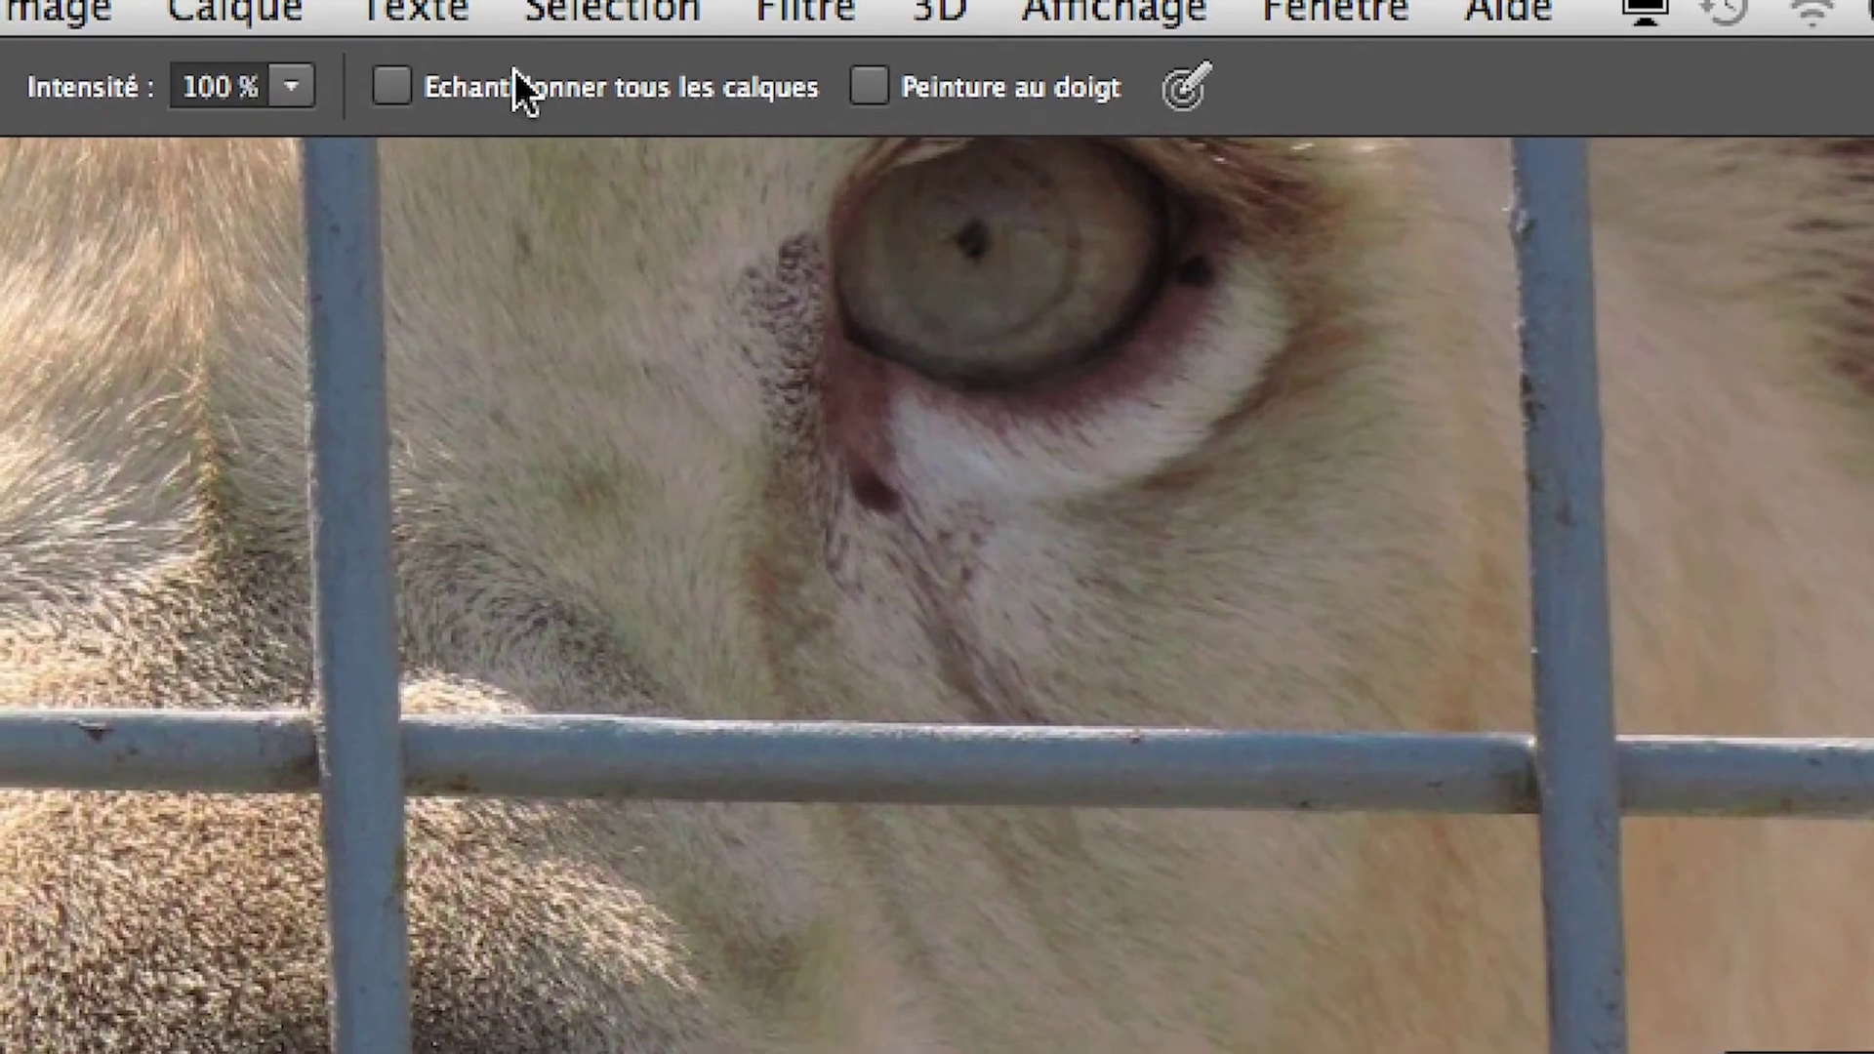
{"action": "left_click", "coordinate": [514, 68]}
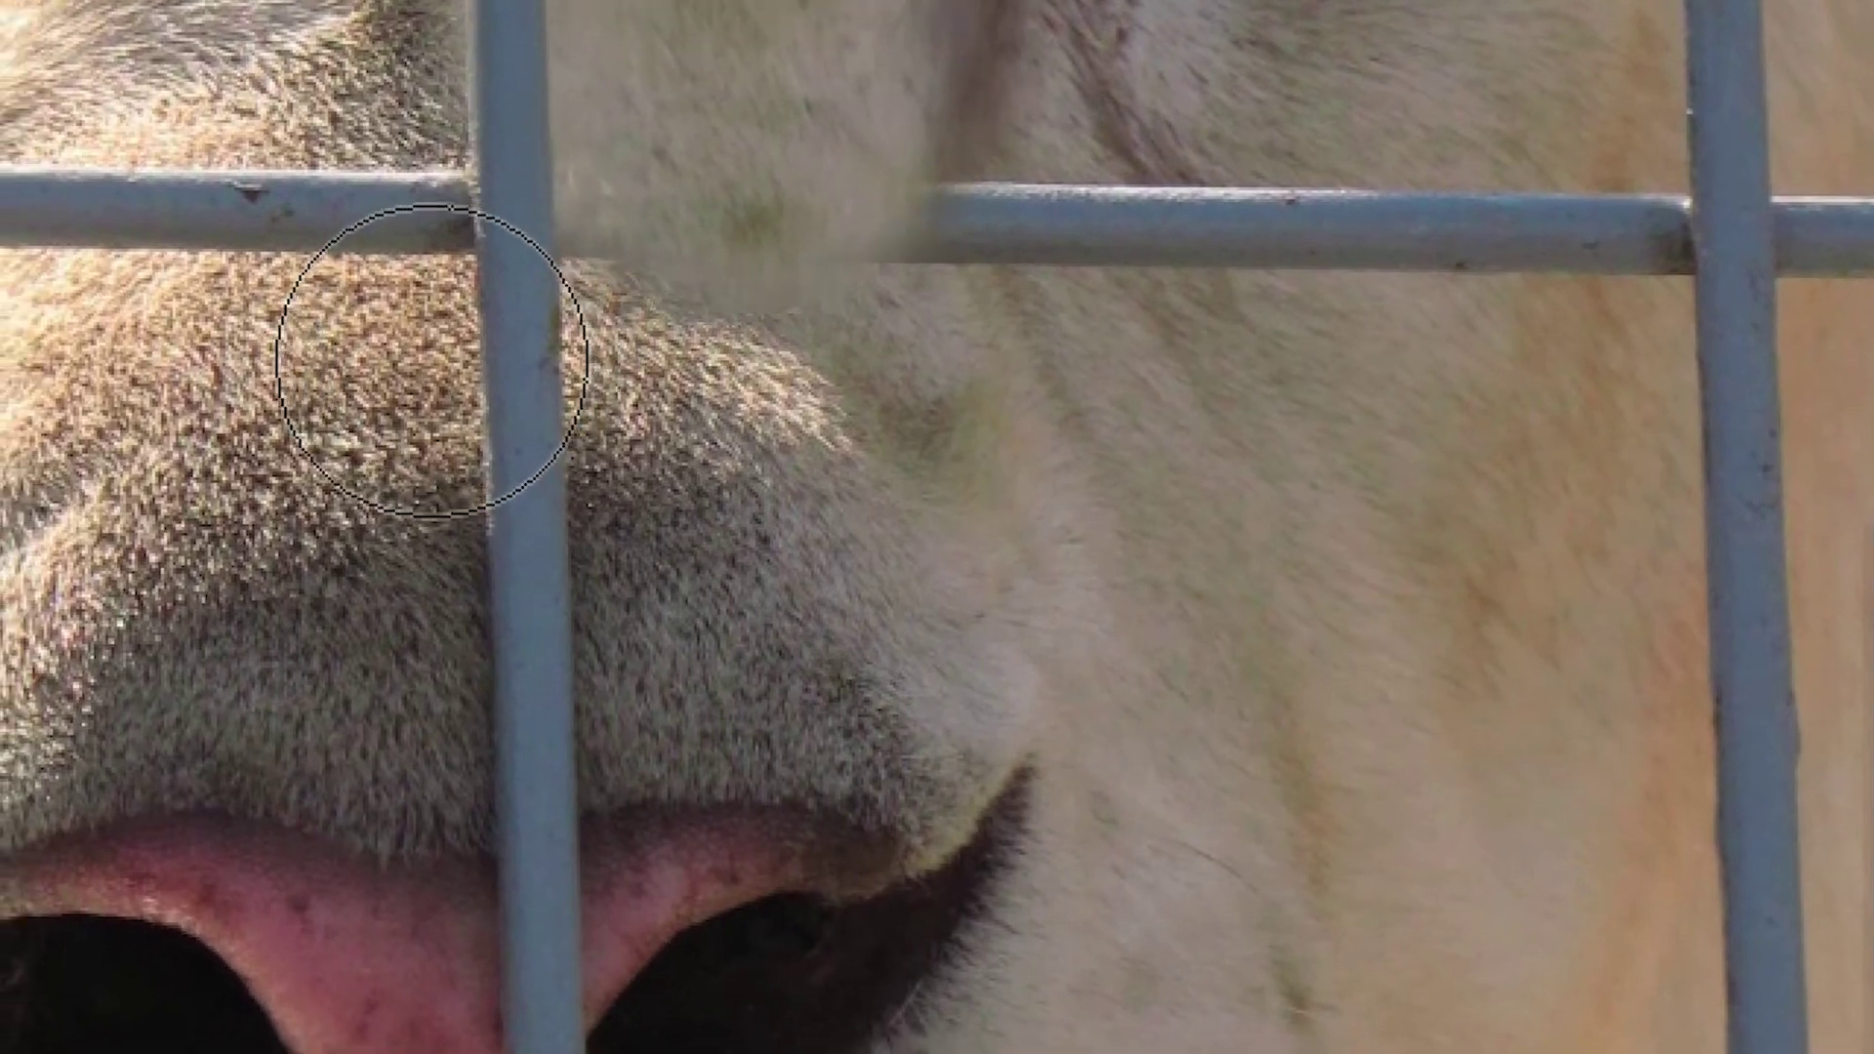
Smudge fur over the cage bars by the nose and between the eyes on Calque 1.
{"action": "left_click_drag", "start_coordinate": [937, 215], "coordinate": [459, 293]}
{"action": "left_click_drag", "start_coordinate": [426, 359], "coordinate": [423, 361]}
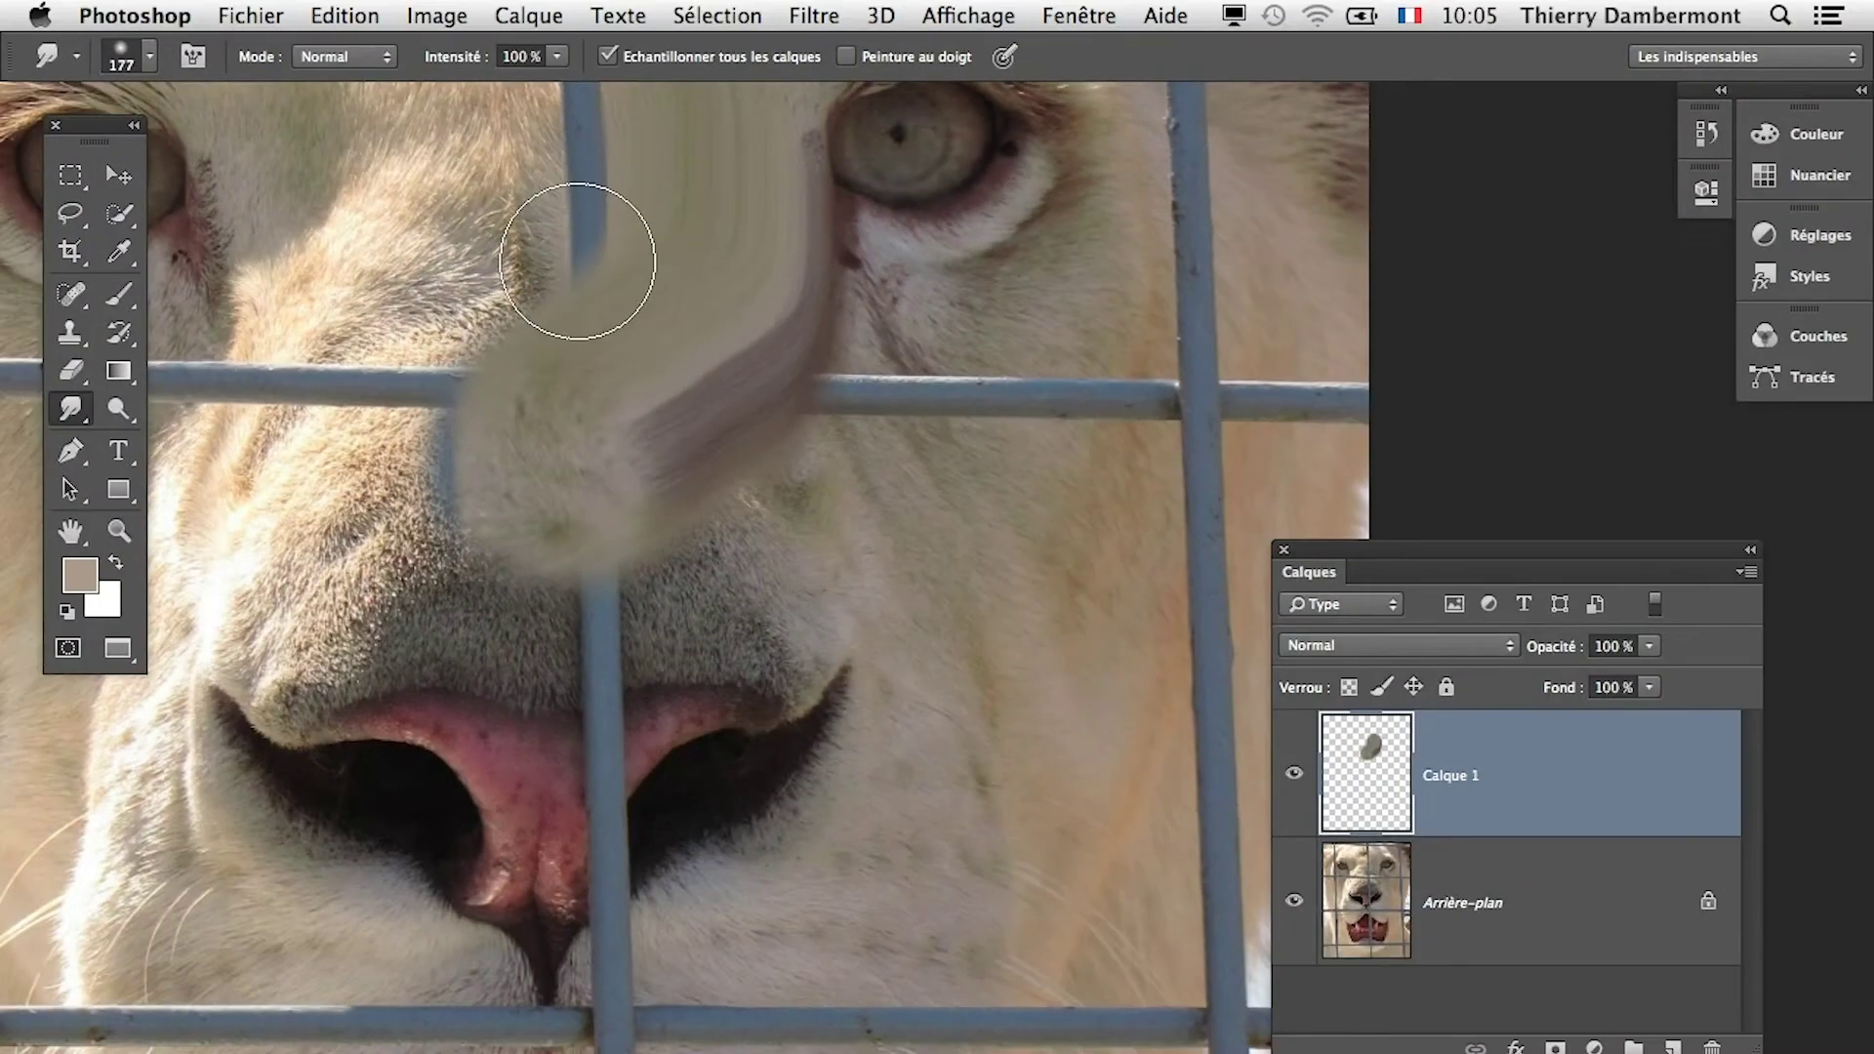
{"action": "scroll", "coordinate": [576, 262], "scroll_direction": "down", "scroll_amount": 1}
{"action": "scroll", "coordinate": [577, 262], "scroll_direction": "down", "scroll_amount": 1}
{"action": "scroll", "coordinate": [577, 262], "scroll_direction": "down", "scroll_amount": 1}
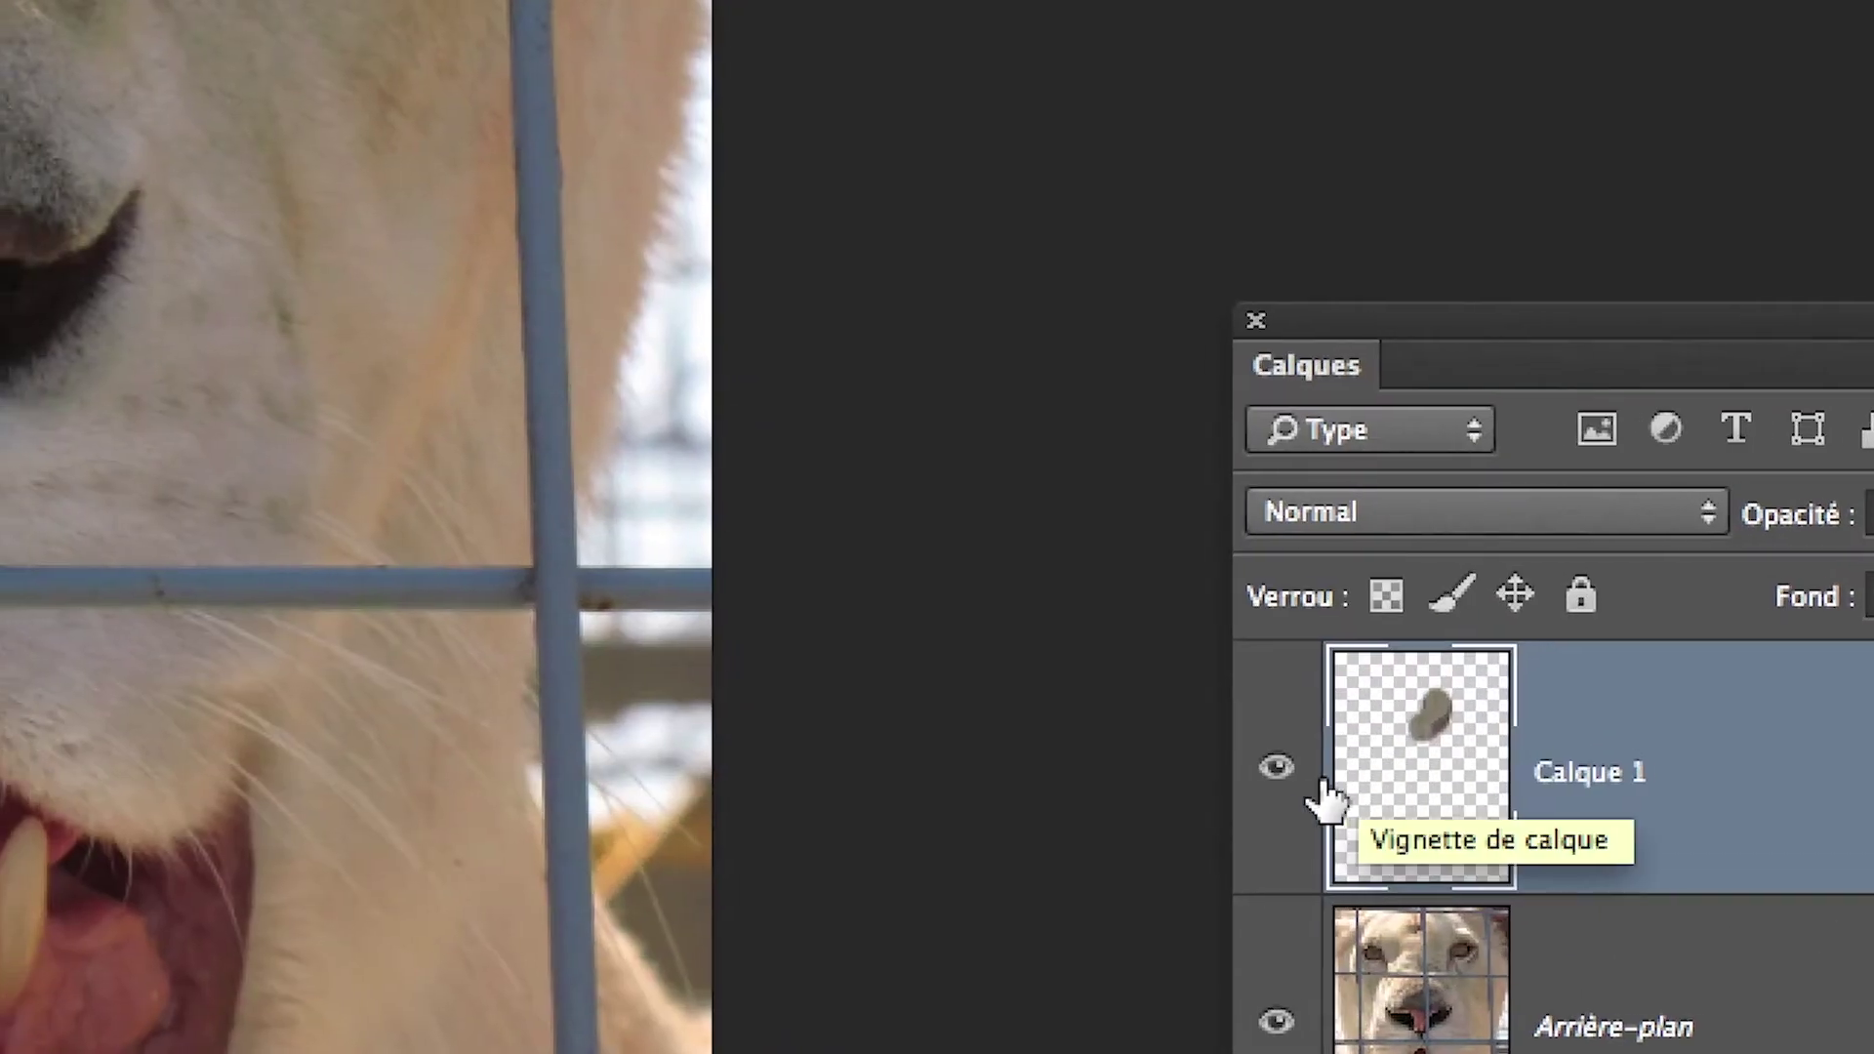
Toggle Calque 1's visibility to compare the photo with and without the smudge.
{"action": "left_click", "coordinate": [1254, 769]}
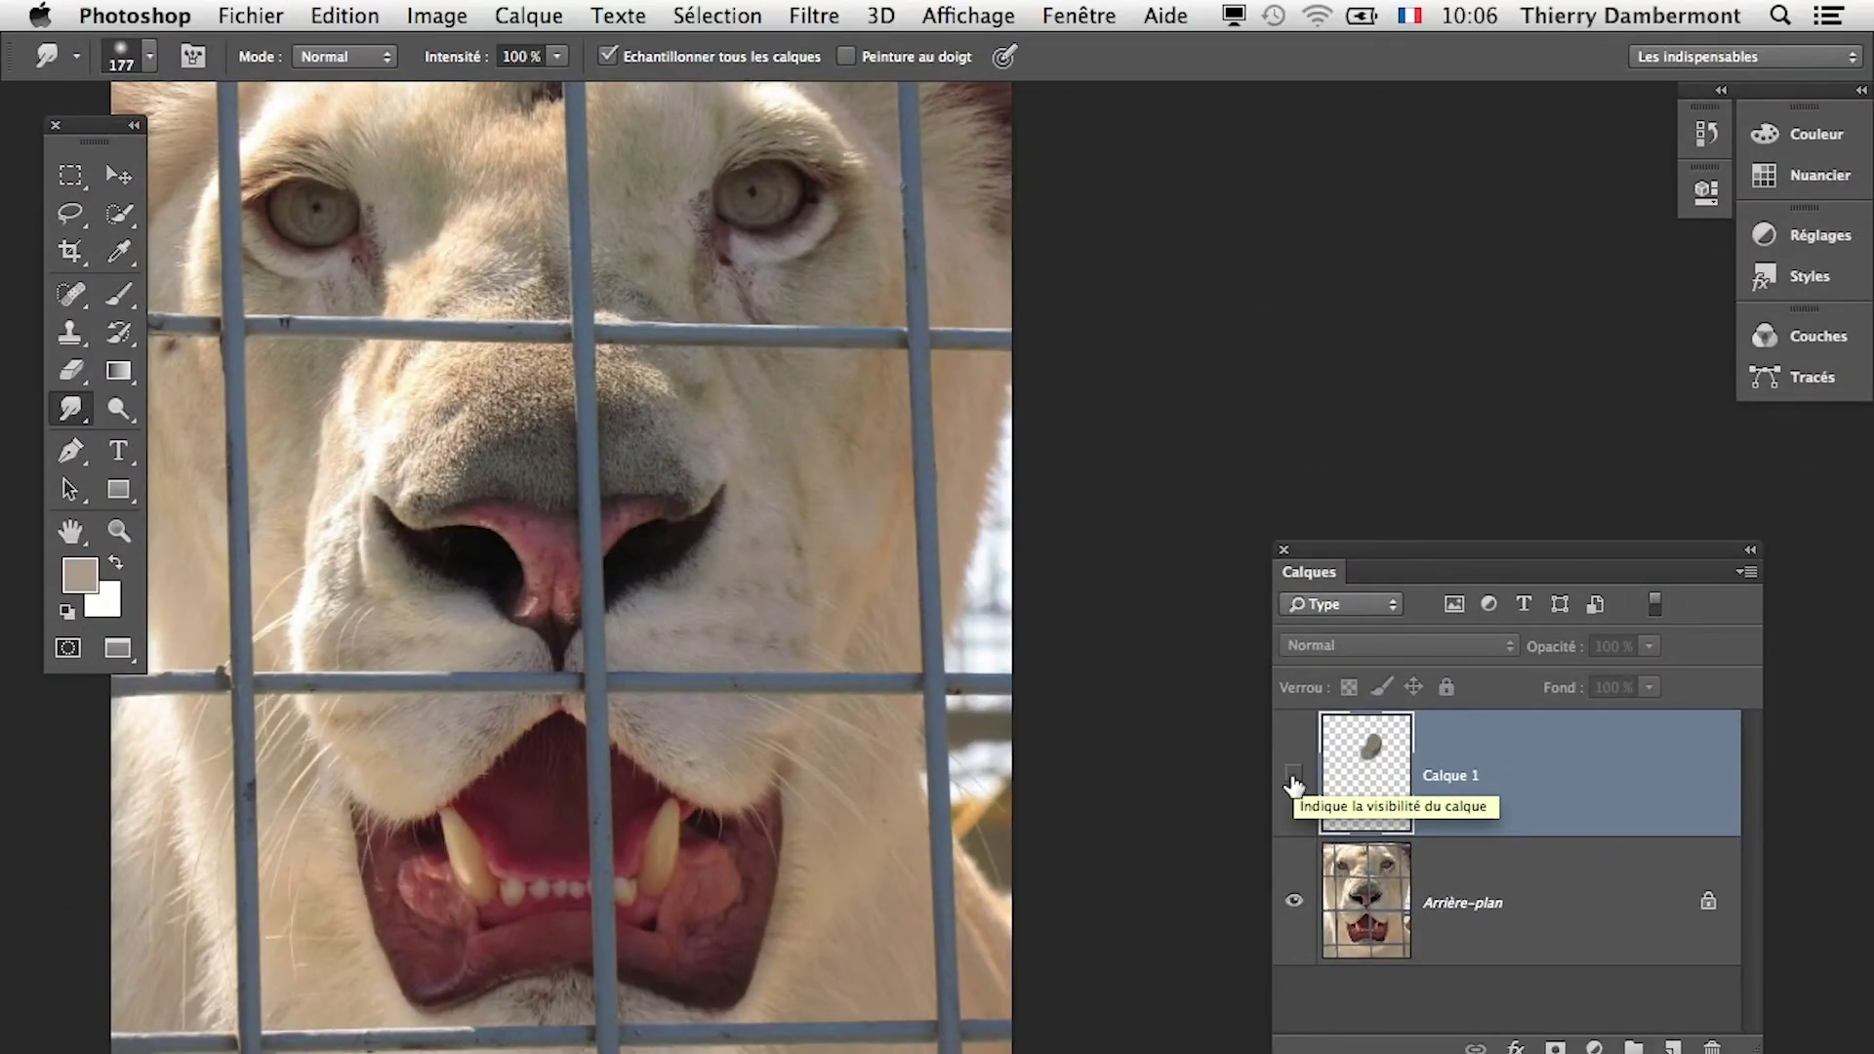
{"action": "left_click", "coordinate": [1294, 781]}
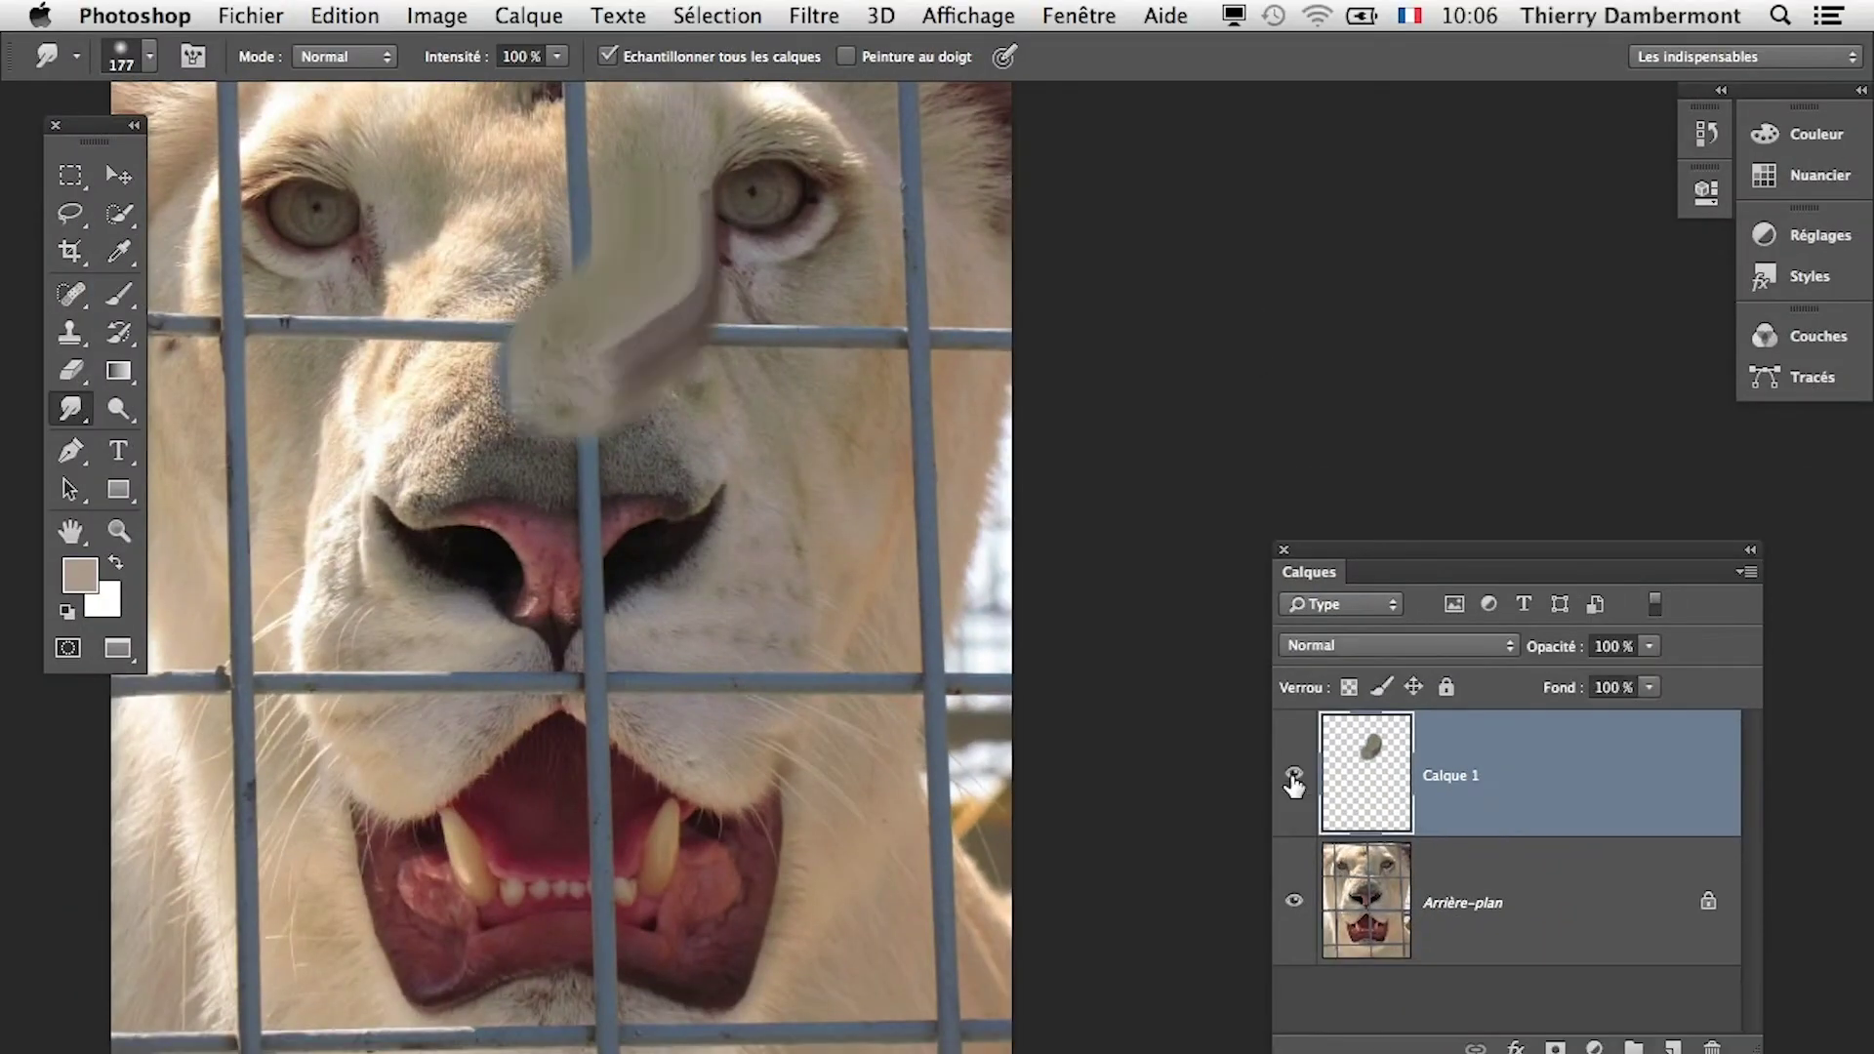
{"action": "scroll", "coordinate": [675, 258], "scroll_direction": "up", "scroll_amount": 1}
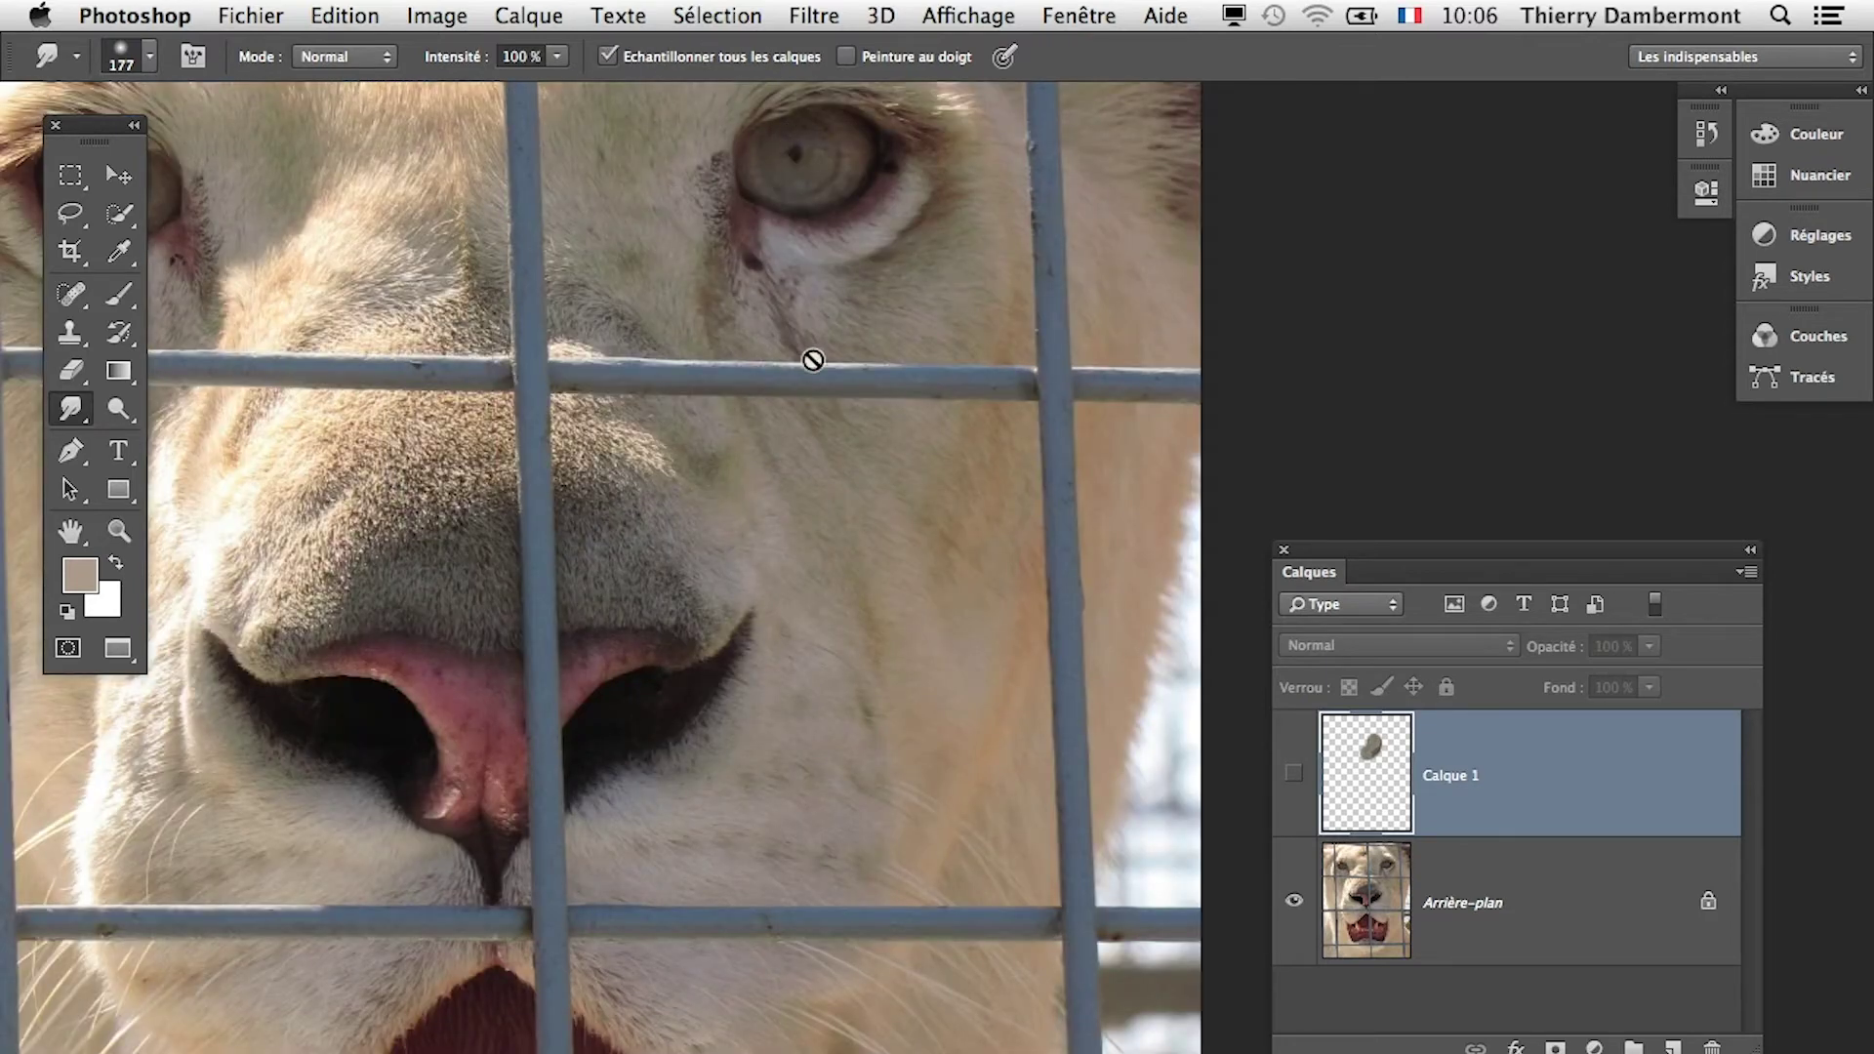
{"action": "scroll", "coordinate": [861, 494], "scroll_direction": "up", "scroll_amount": 3}
{"action": "scroll", "coordinate": [762, 503], "scroll_direction": "up", "scroll_amount": 1}
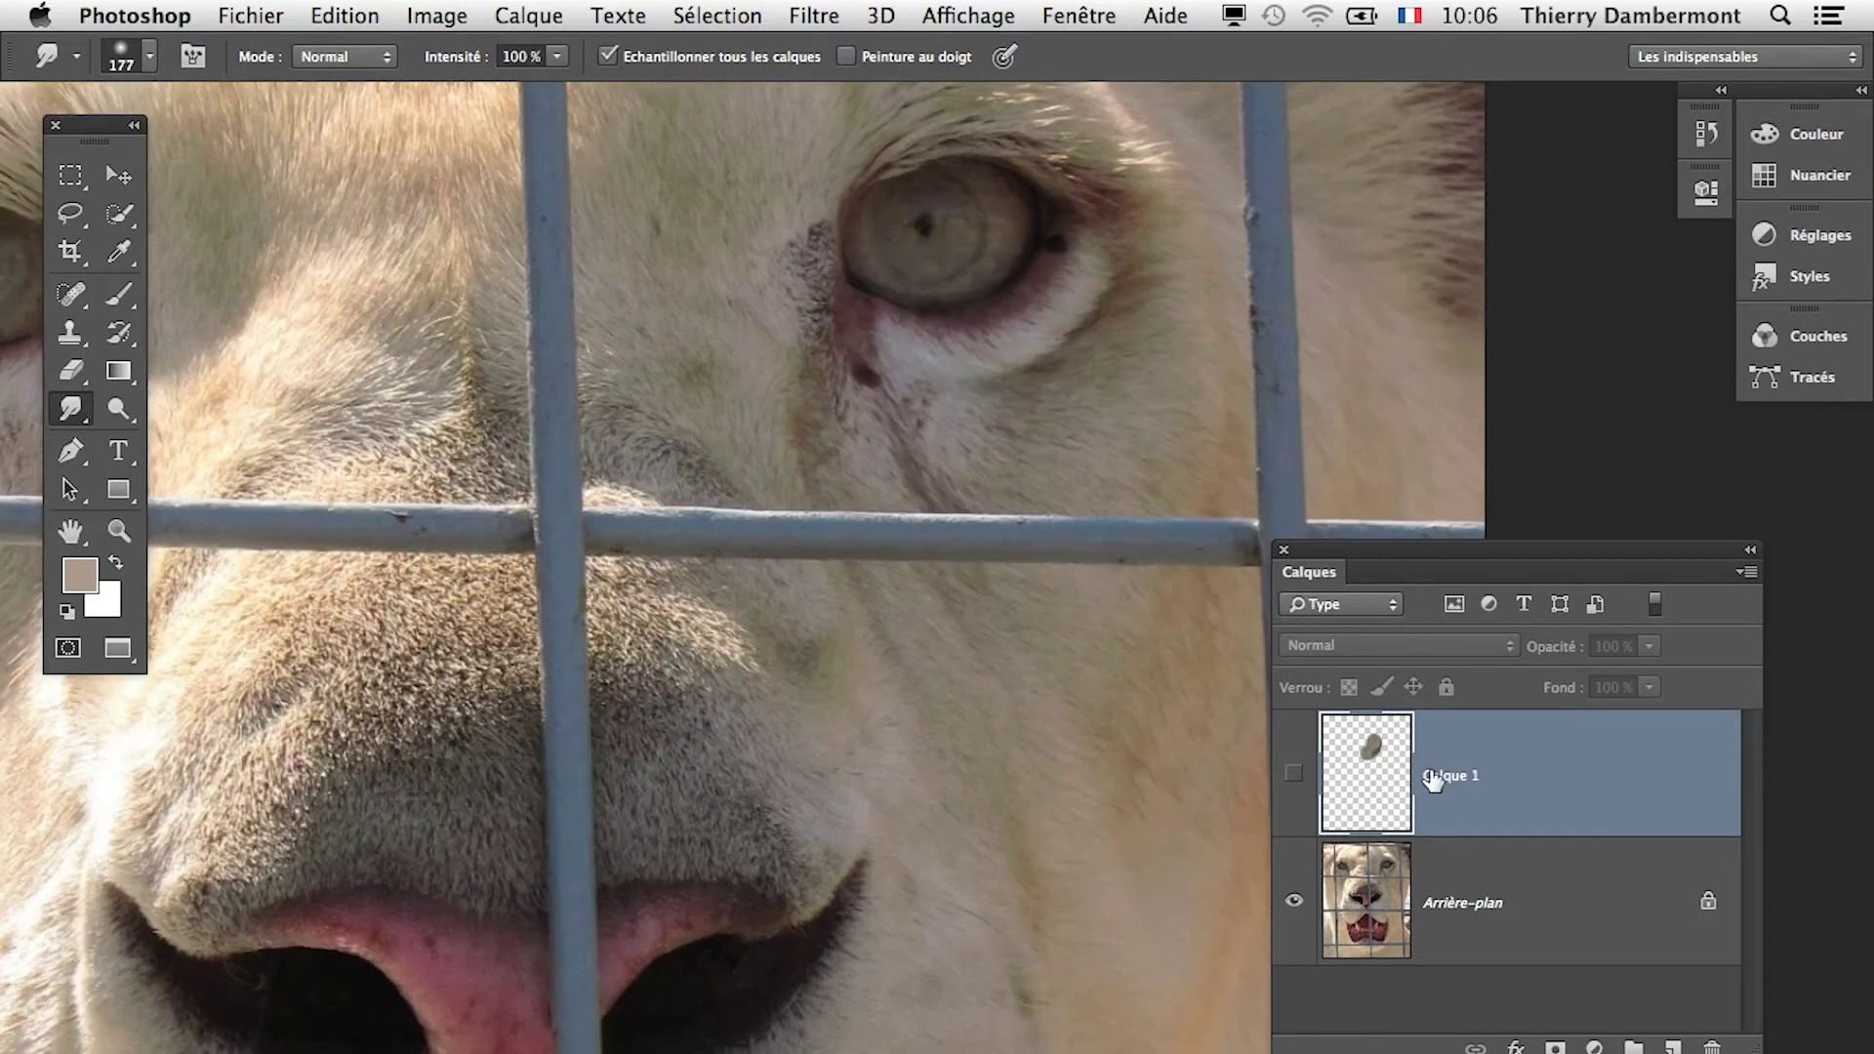
Recheck the smudge layer's visibility, then drag Calque 1 to the trash to delete it.
{"action": "left_click", "coordinate": [1295, 775]}
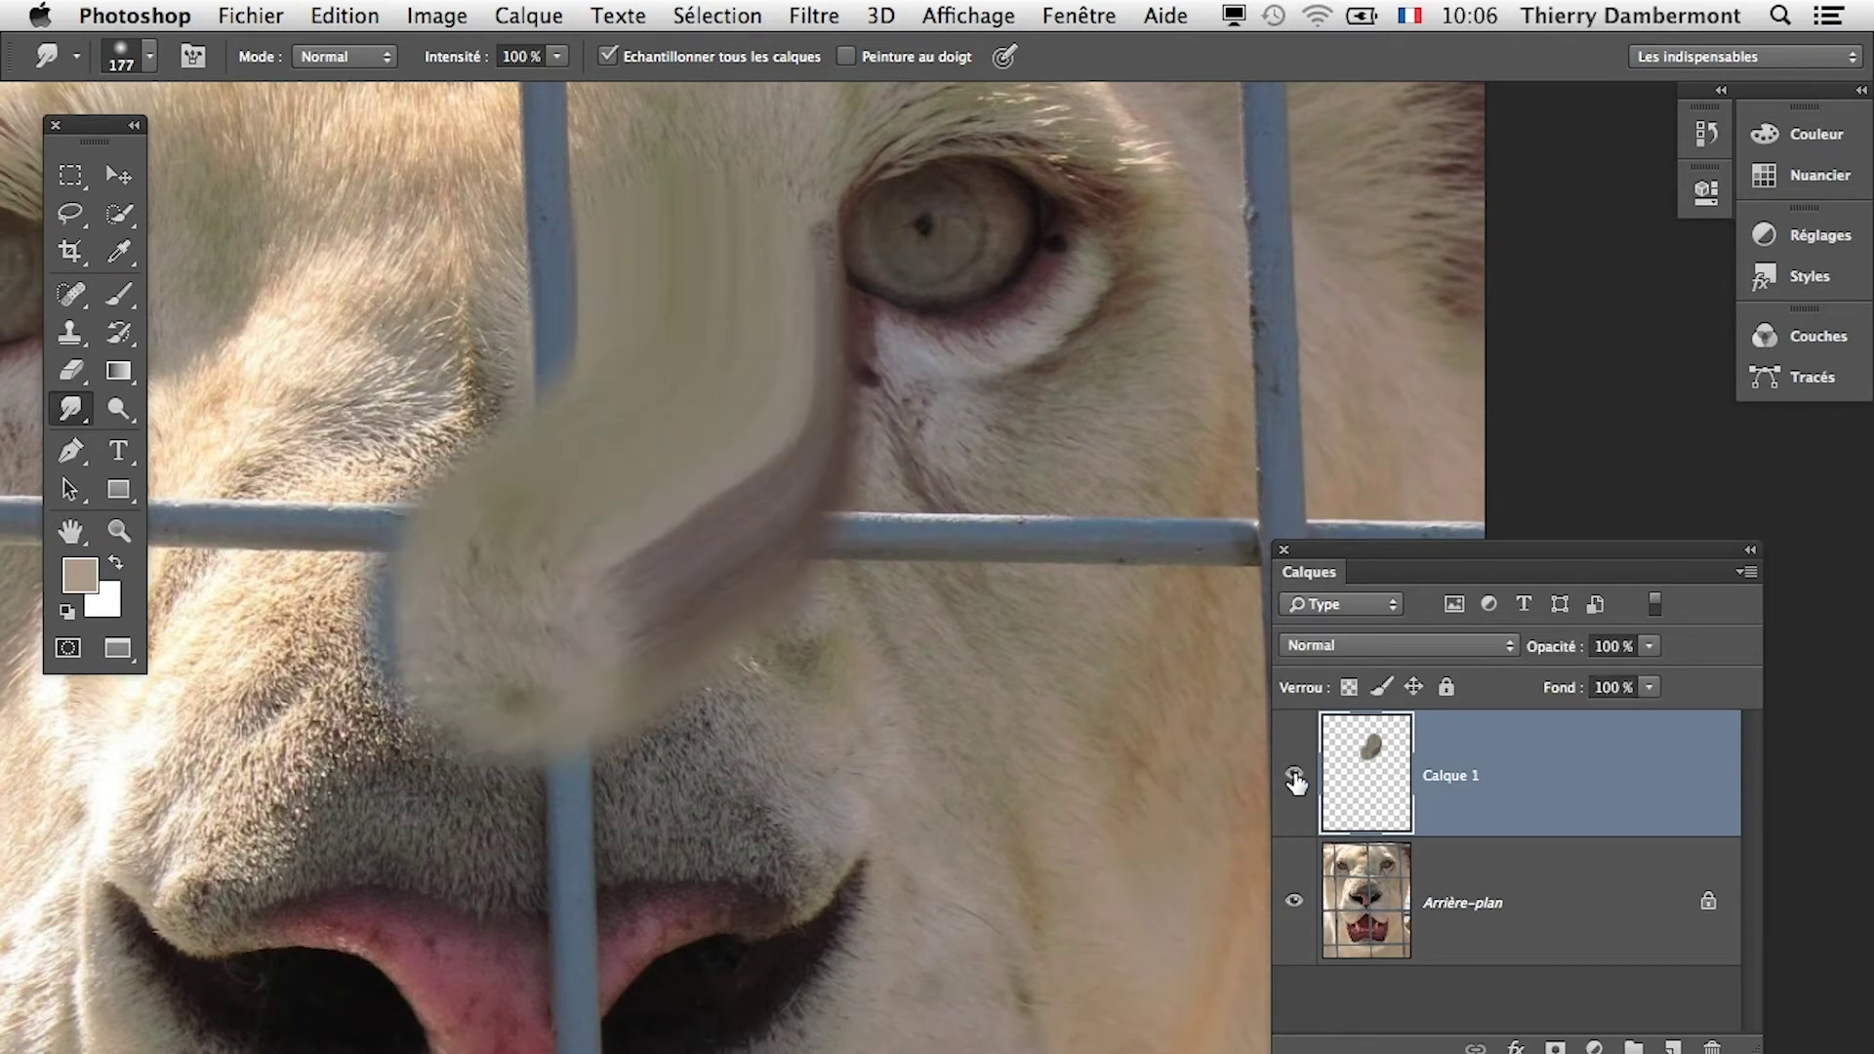
{"action": "left_click", "coordinate": [1295, 778]}
{"action": "left_click", "coordinate": [1295, 778]}
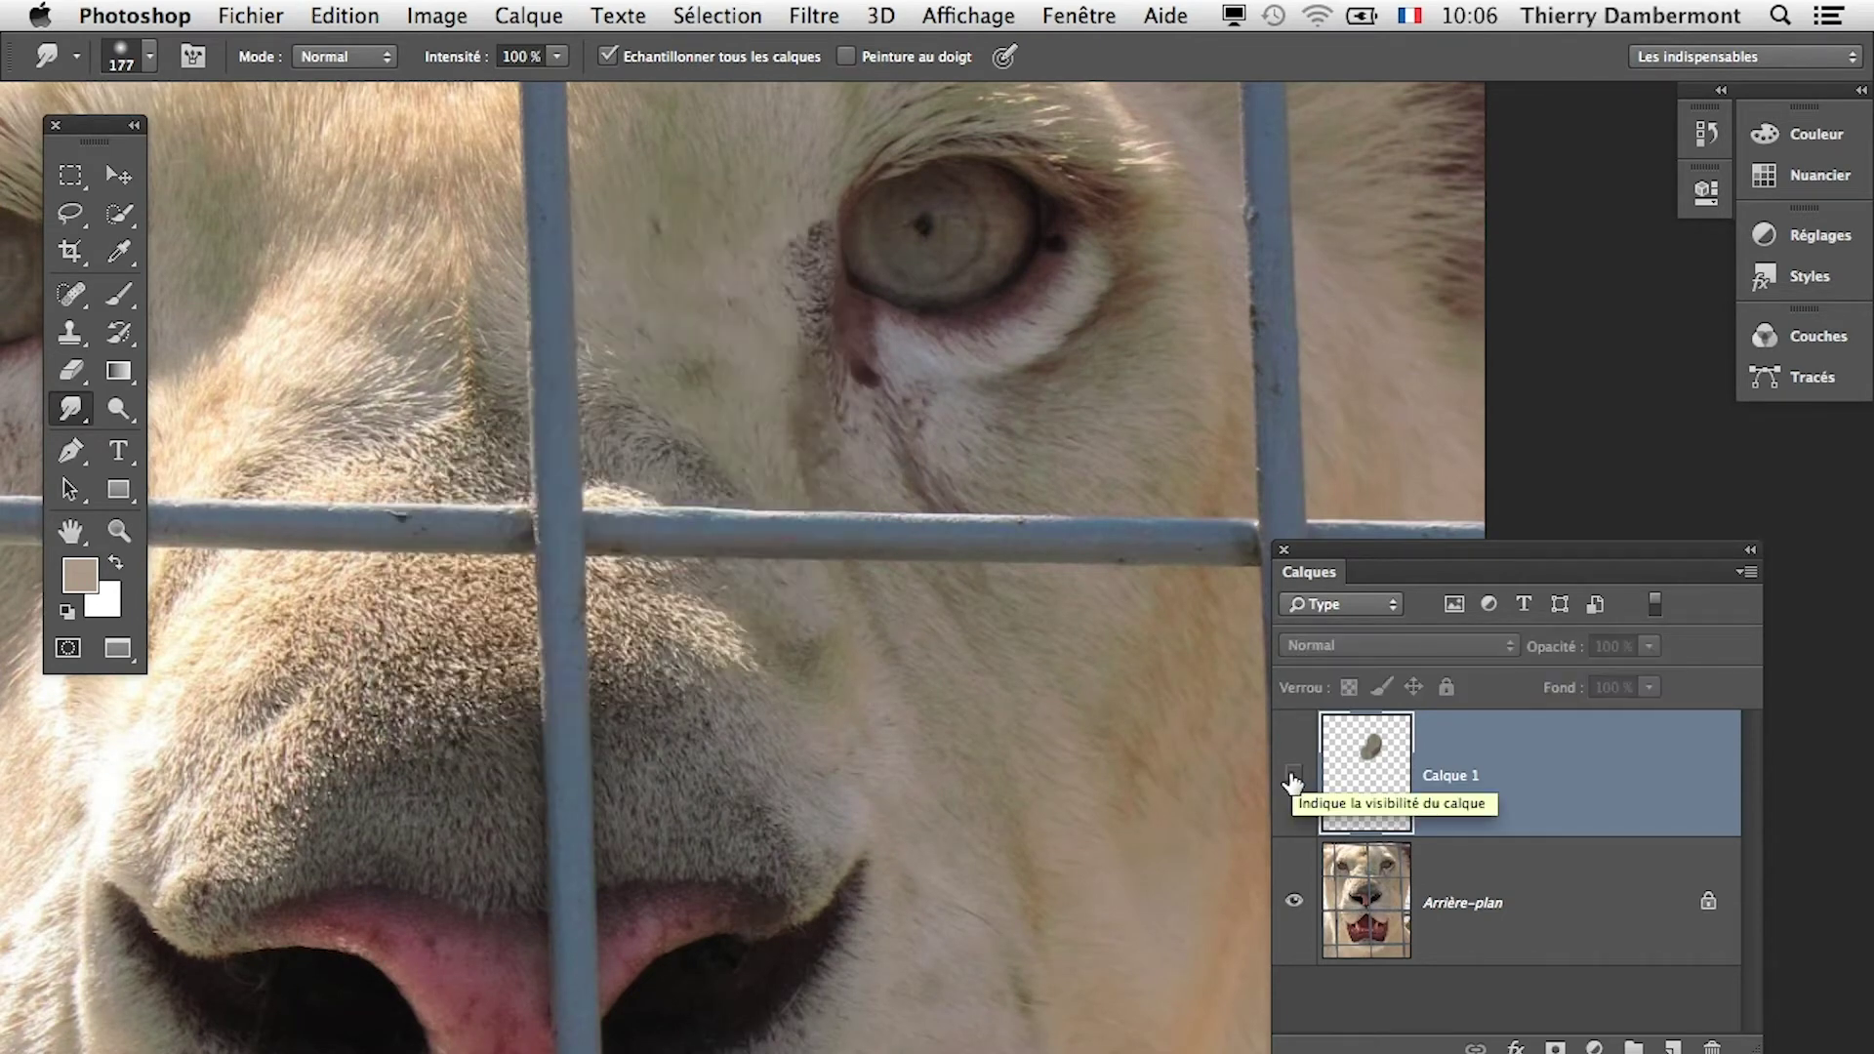
{"action": "left_click", "coordinate": [1295, 778]}
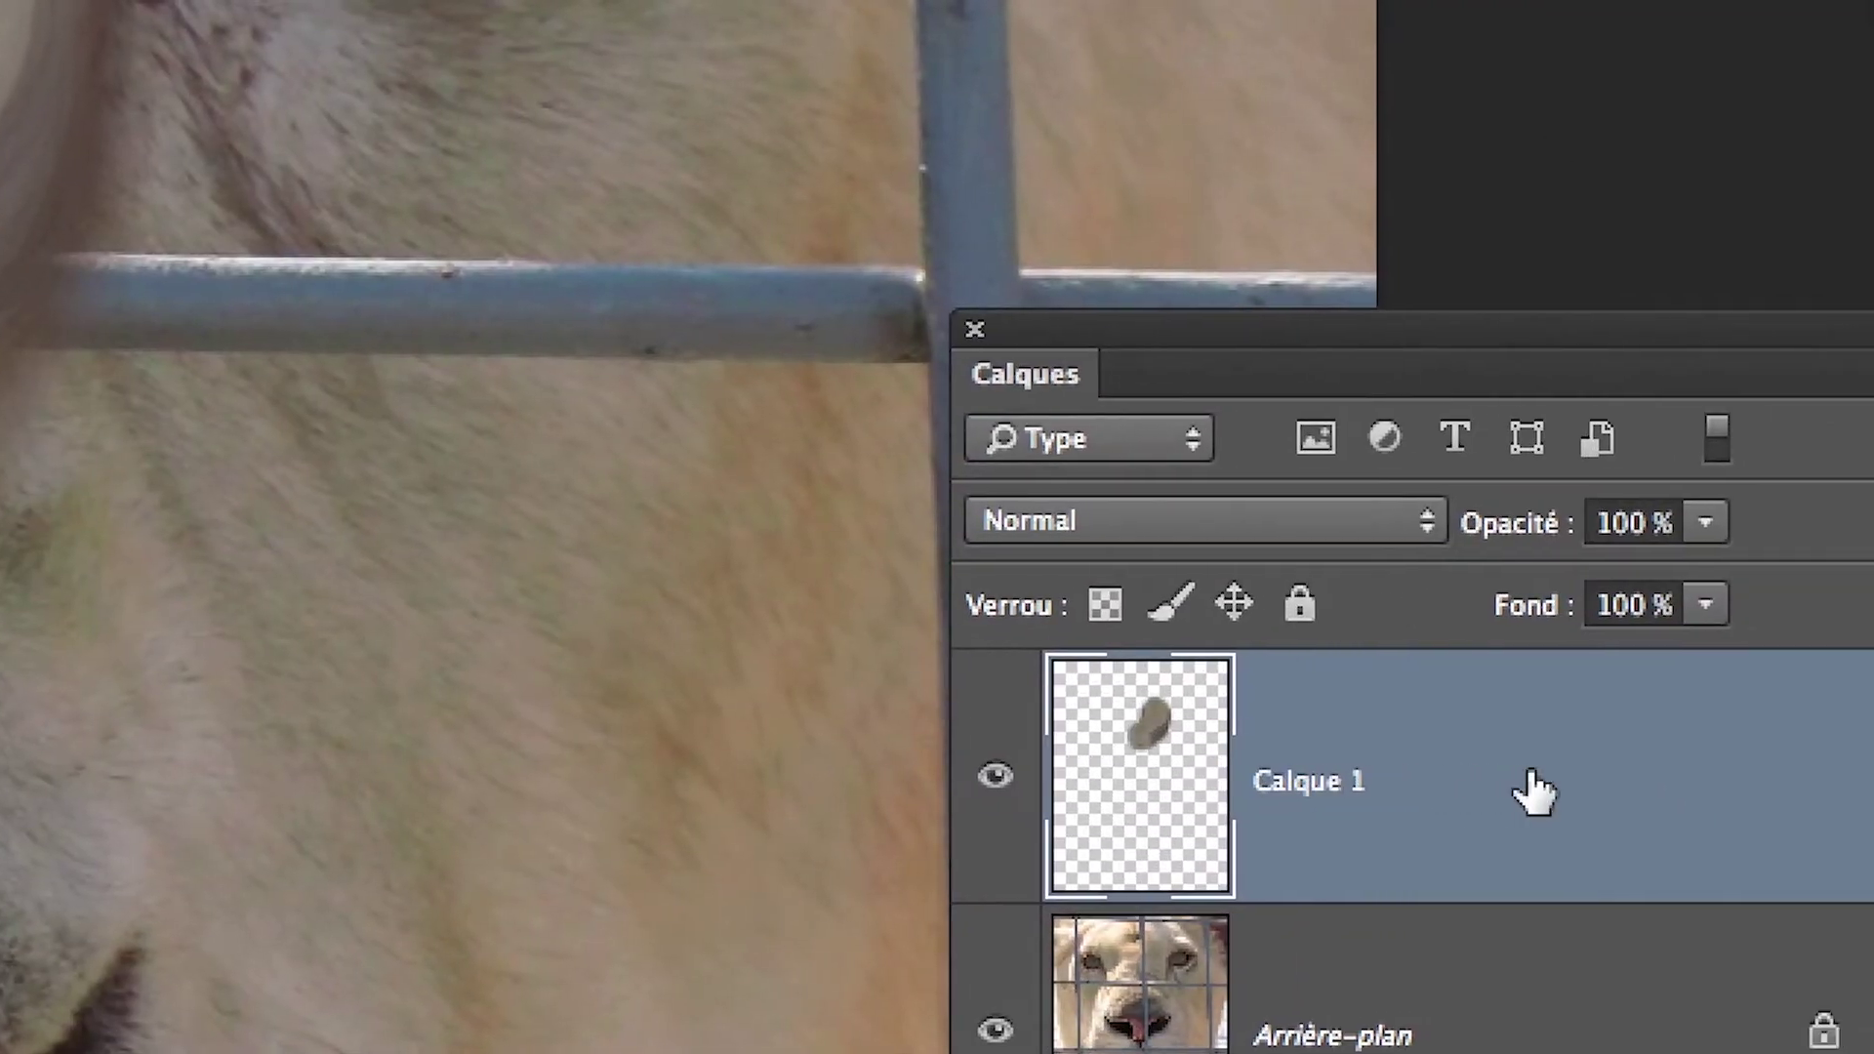
{"action": "left_click_drag", "start_coordinate": [1563, 779], "coordinate": [1695, 983]}
{"action": "left_click_drag", "start_coordinate": [1625, 925], "coordinate": [1642, 1036]}
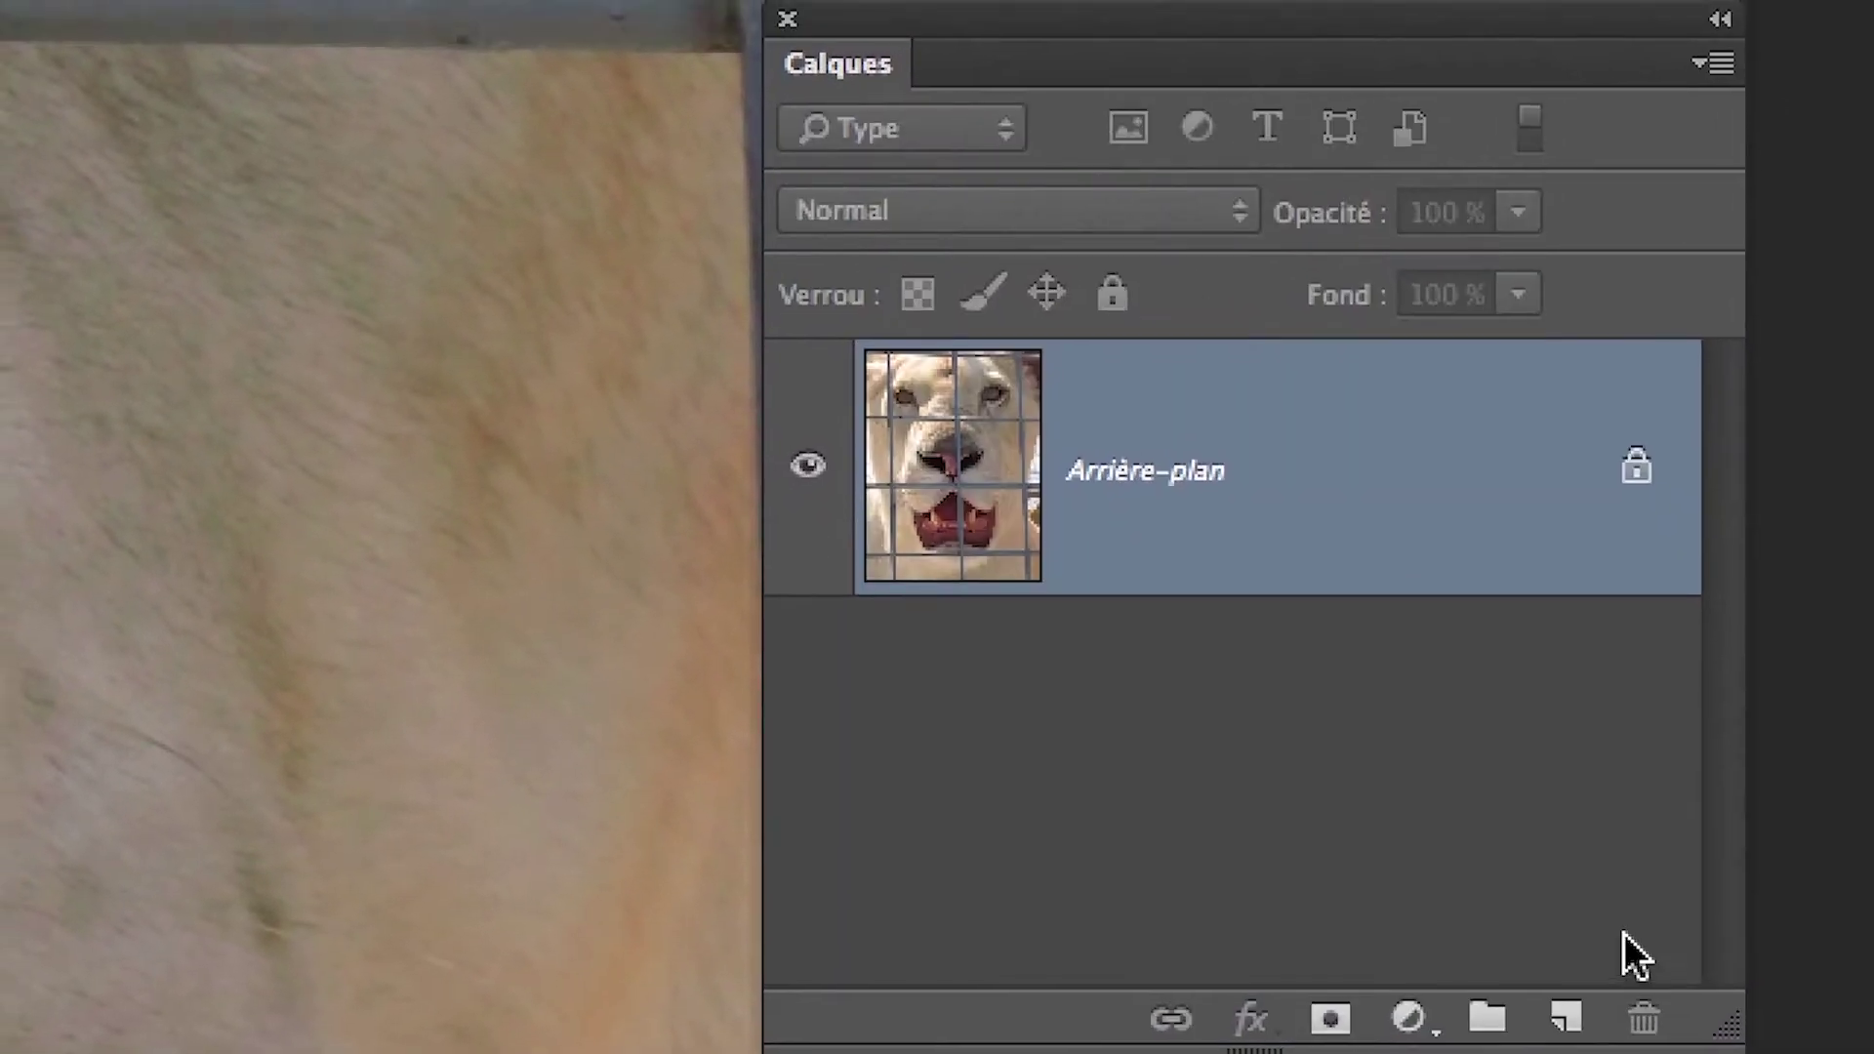
Add a new empty layer, pick the Clone Stamp tool, and set a soft brush of about 103 px.
{"action": "left_click", "coordinate": [1609, 966]}
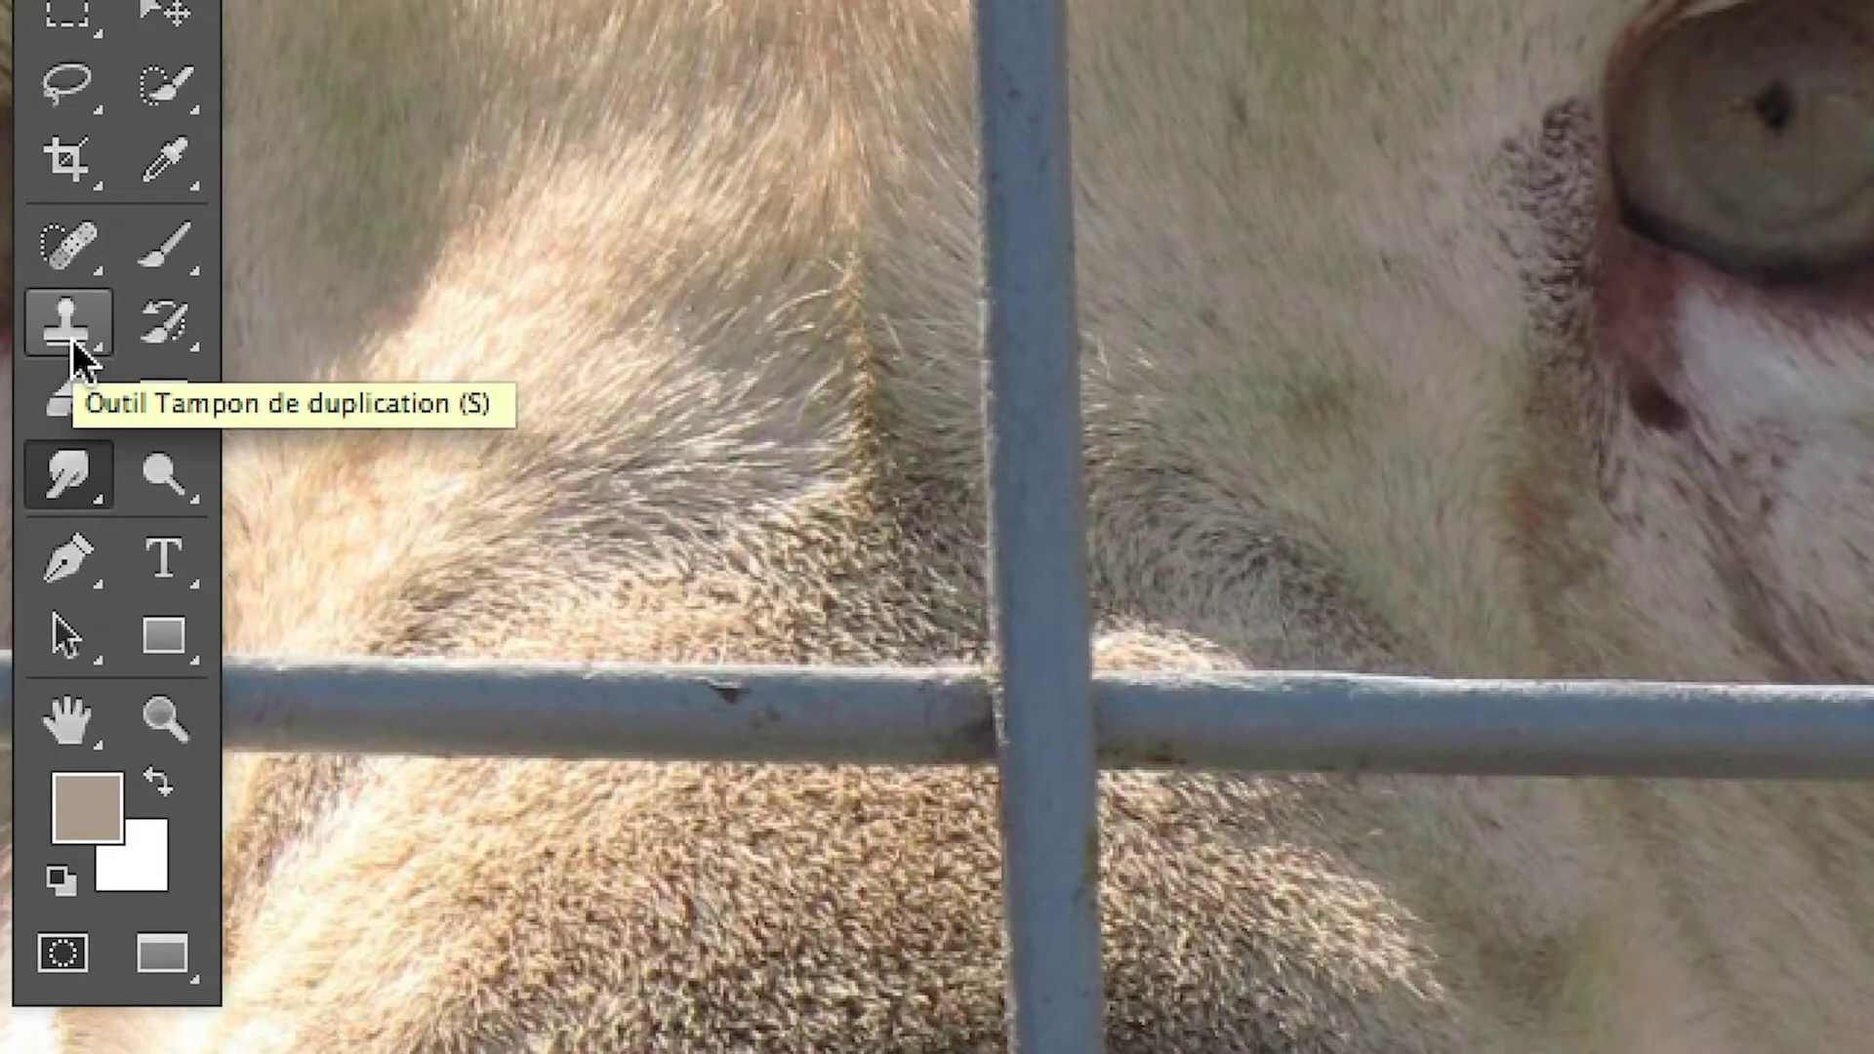
{"action": "left_click", "coordinate": [74, 342]}
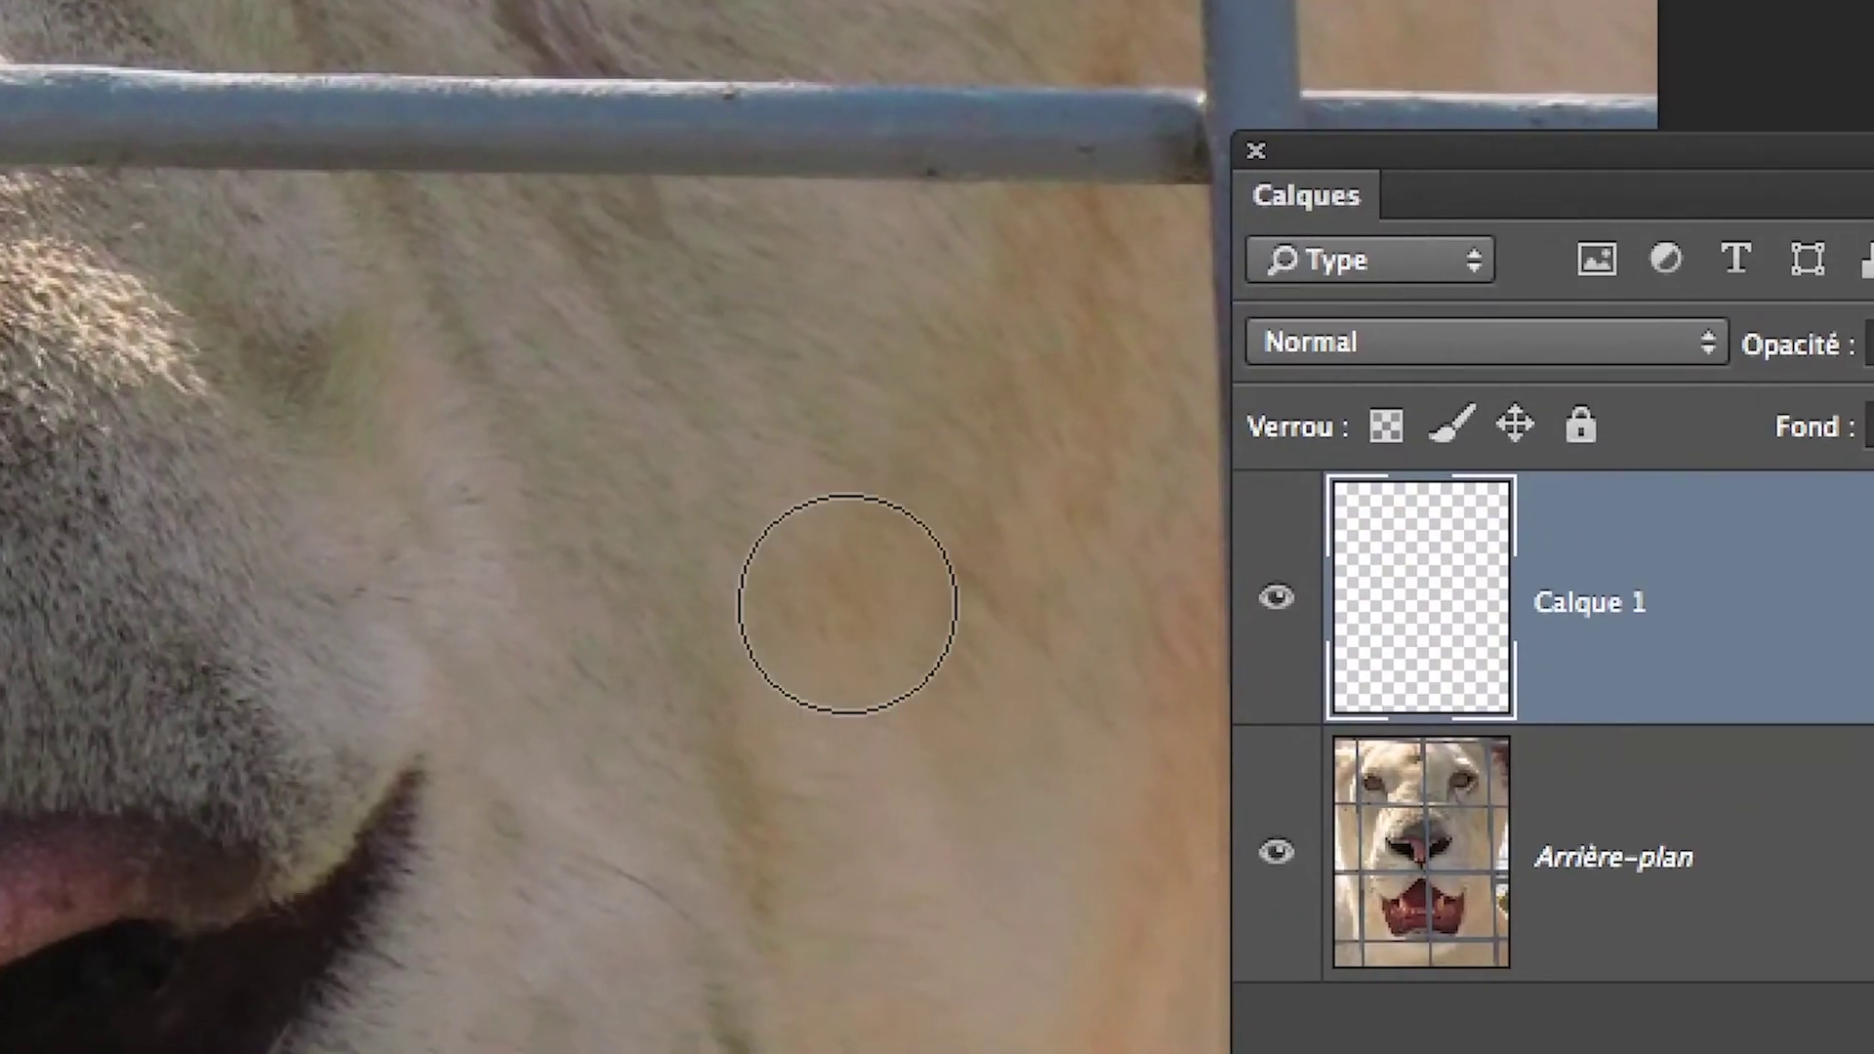
{"action": "mouse_move", "coordinate": [818, 595]}
{"action": "left_mouse_down"}
{"action": "mouse_move", "coordinate": [845, 590]}
{"action": "mouse_move", "coordinate": [806, 607]}
{"action": "mouse_move", "coordinate": [824, 619]}
{"action": "mouse_move", "coordinate": [833, 481]}
{"action": "mouse_move", "coordinate": [799, 351]}
{"action": "mouse_move", "coordinate": [811, 742]}
{"action": "left_mouse_up"}
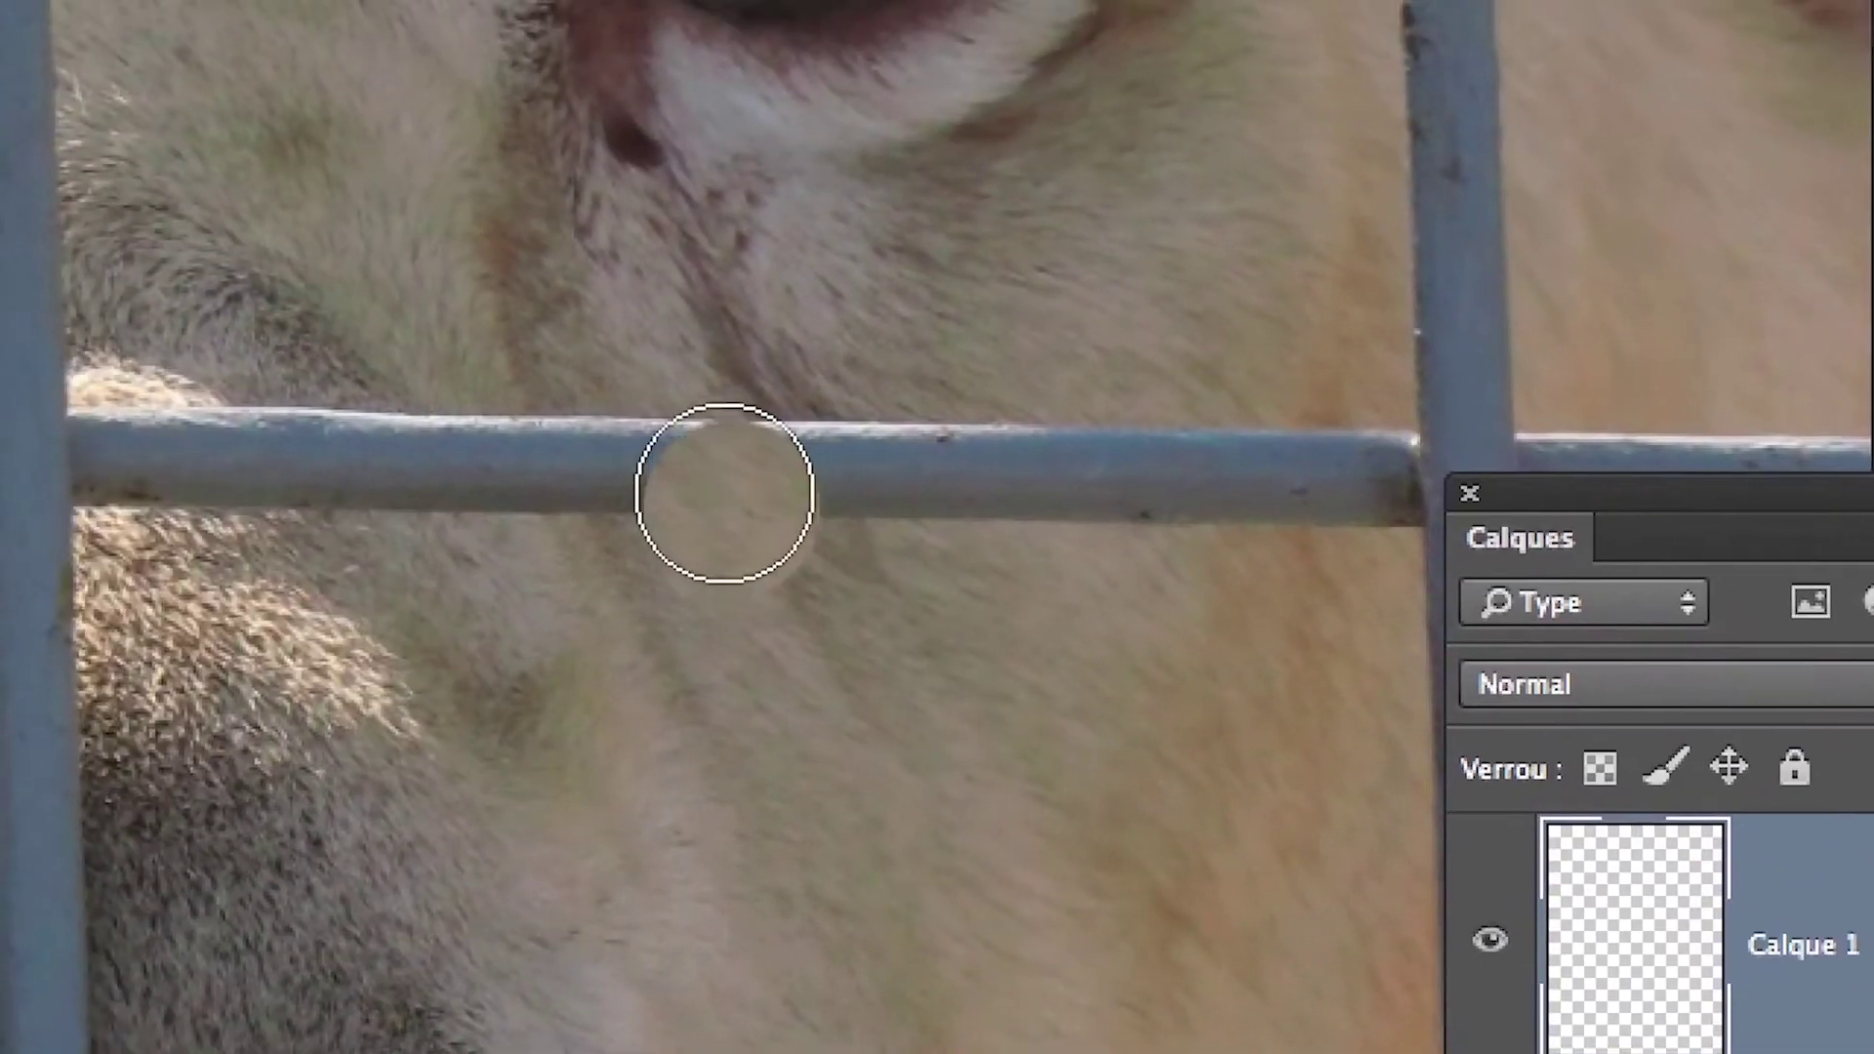
Clone fur over the horizontal bar, toggle the background to check it, then undo the patch.
{"action": "left_click_drag", "start_coordinate": [840, 498], "coordinate": [420, 480]}
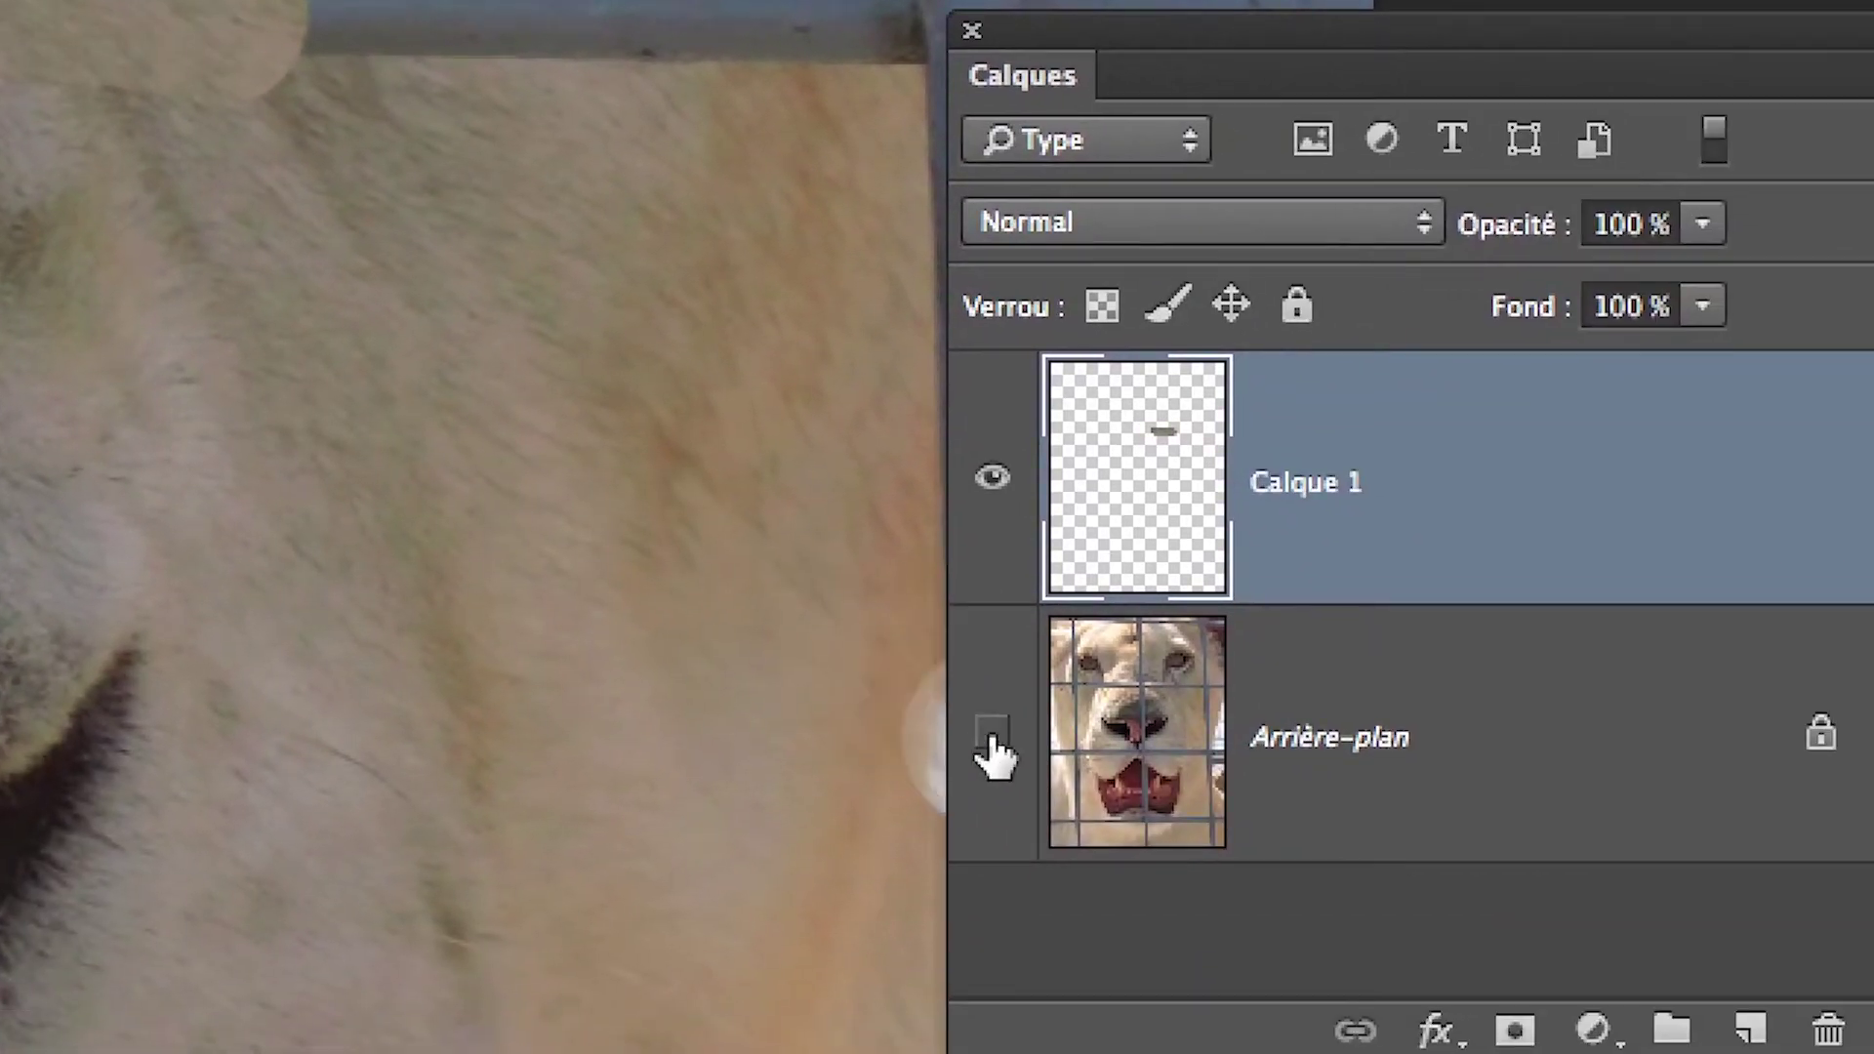
{"action": "left_click", "coordinate": [1622, 1032]}
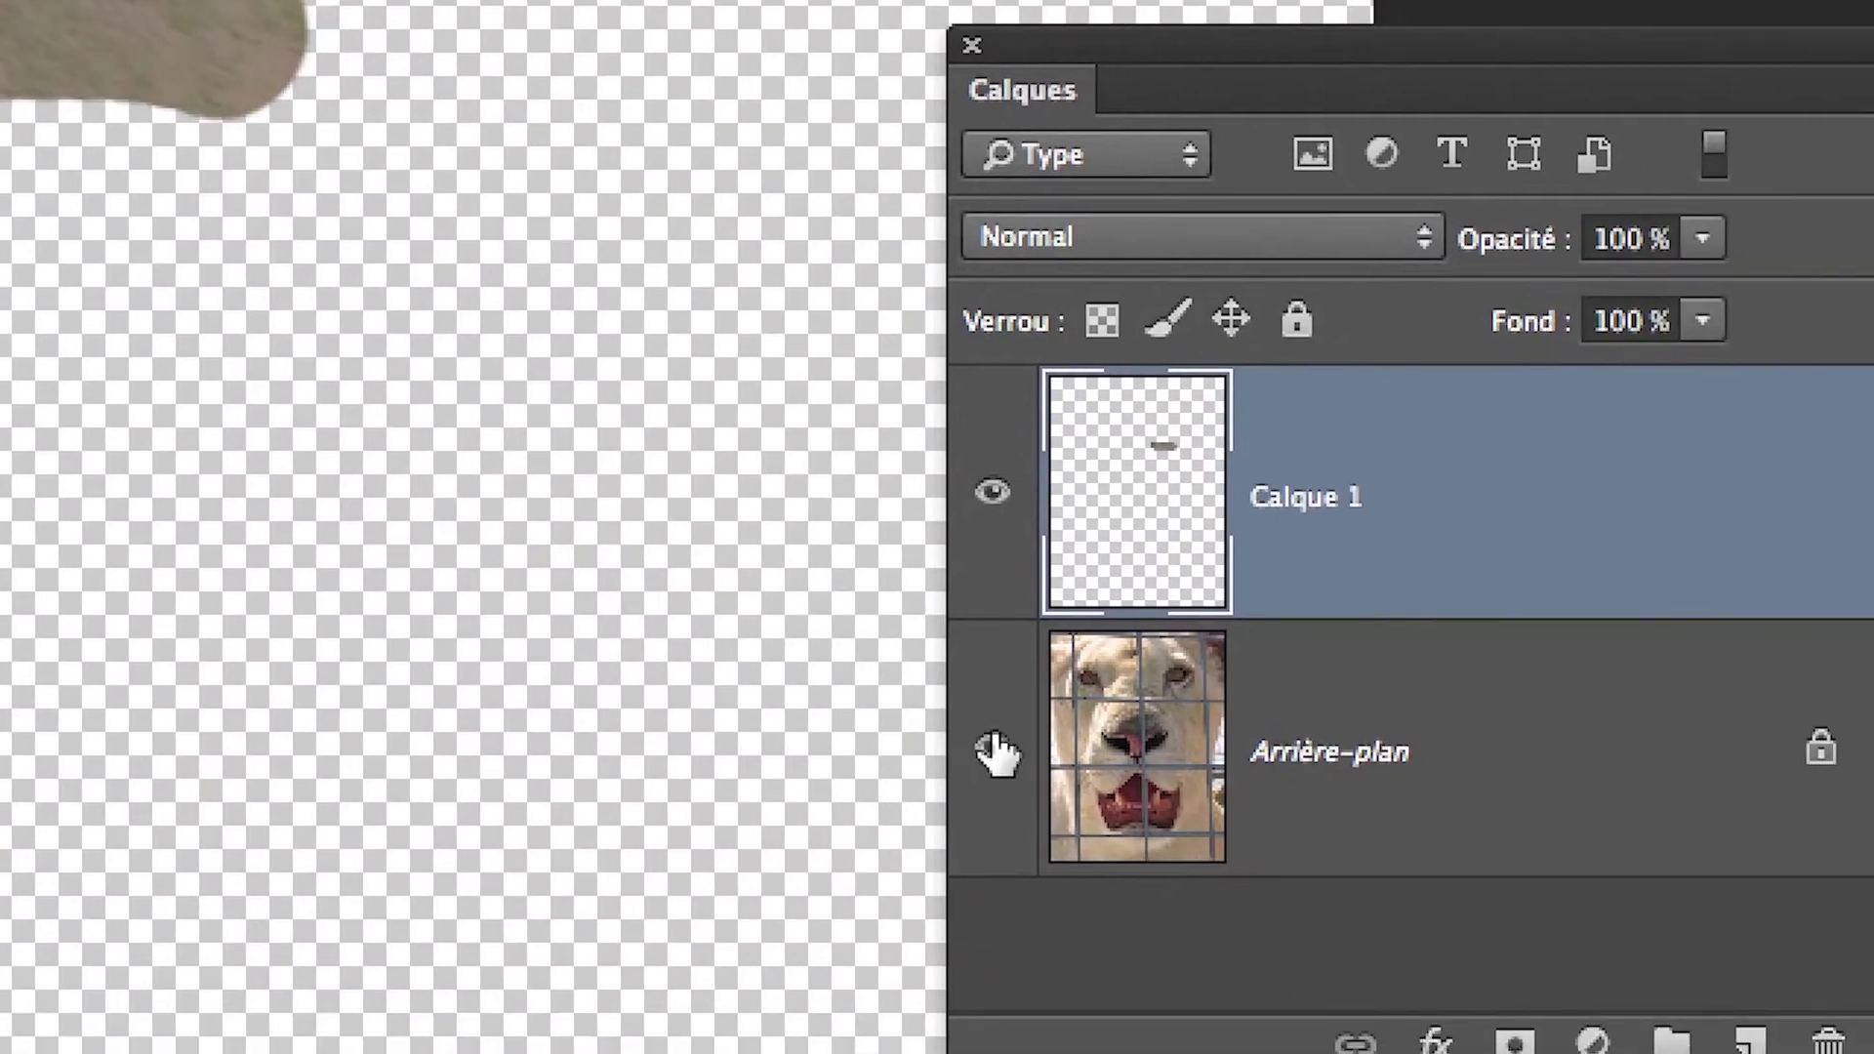
{"action": "left_click", "coordinate": [1558, 1018]}
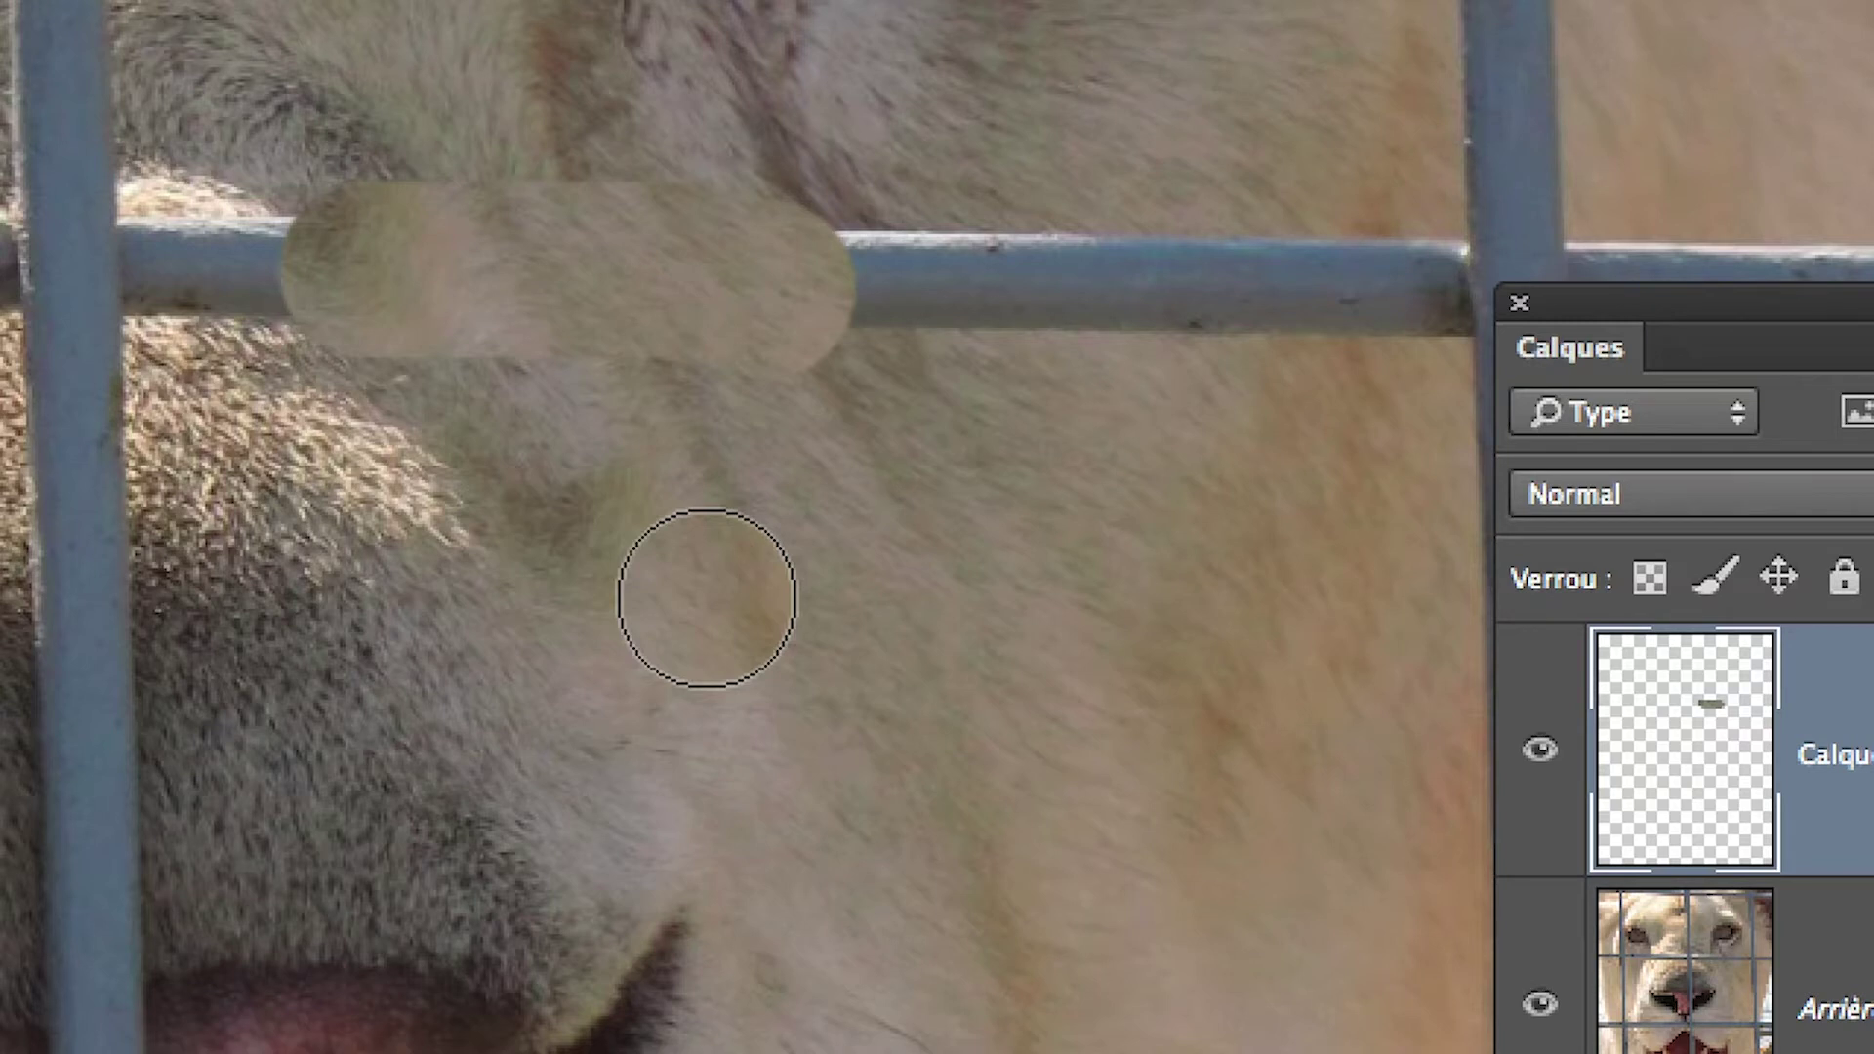
{"action": "key", "text": "ctrl+z"}
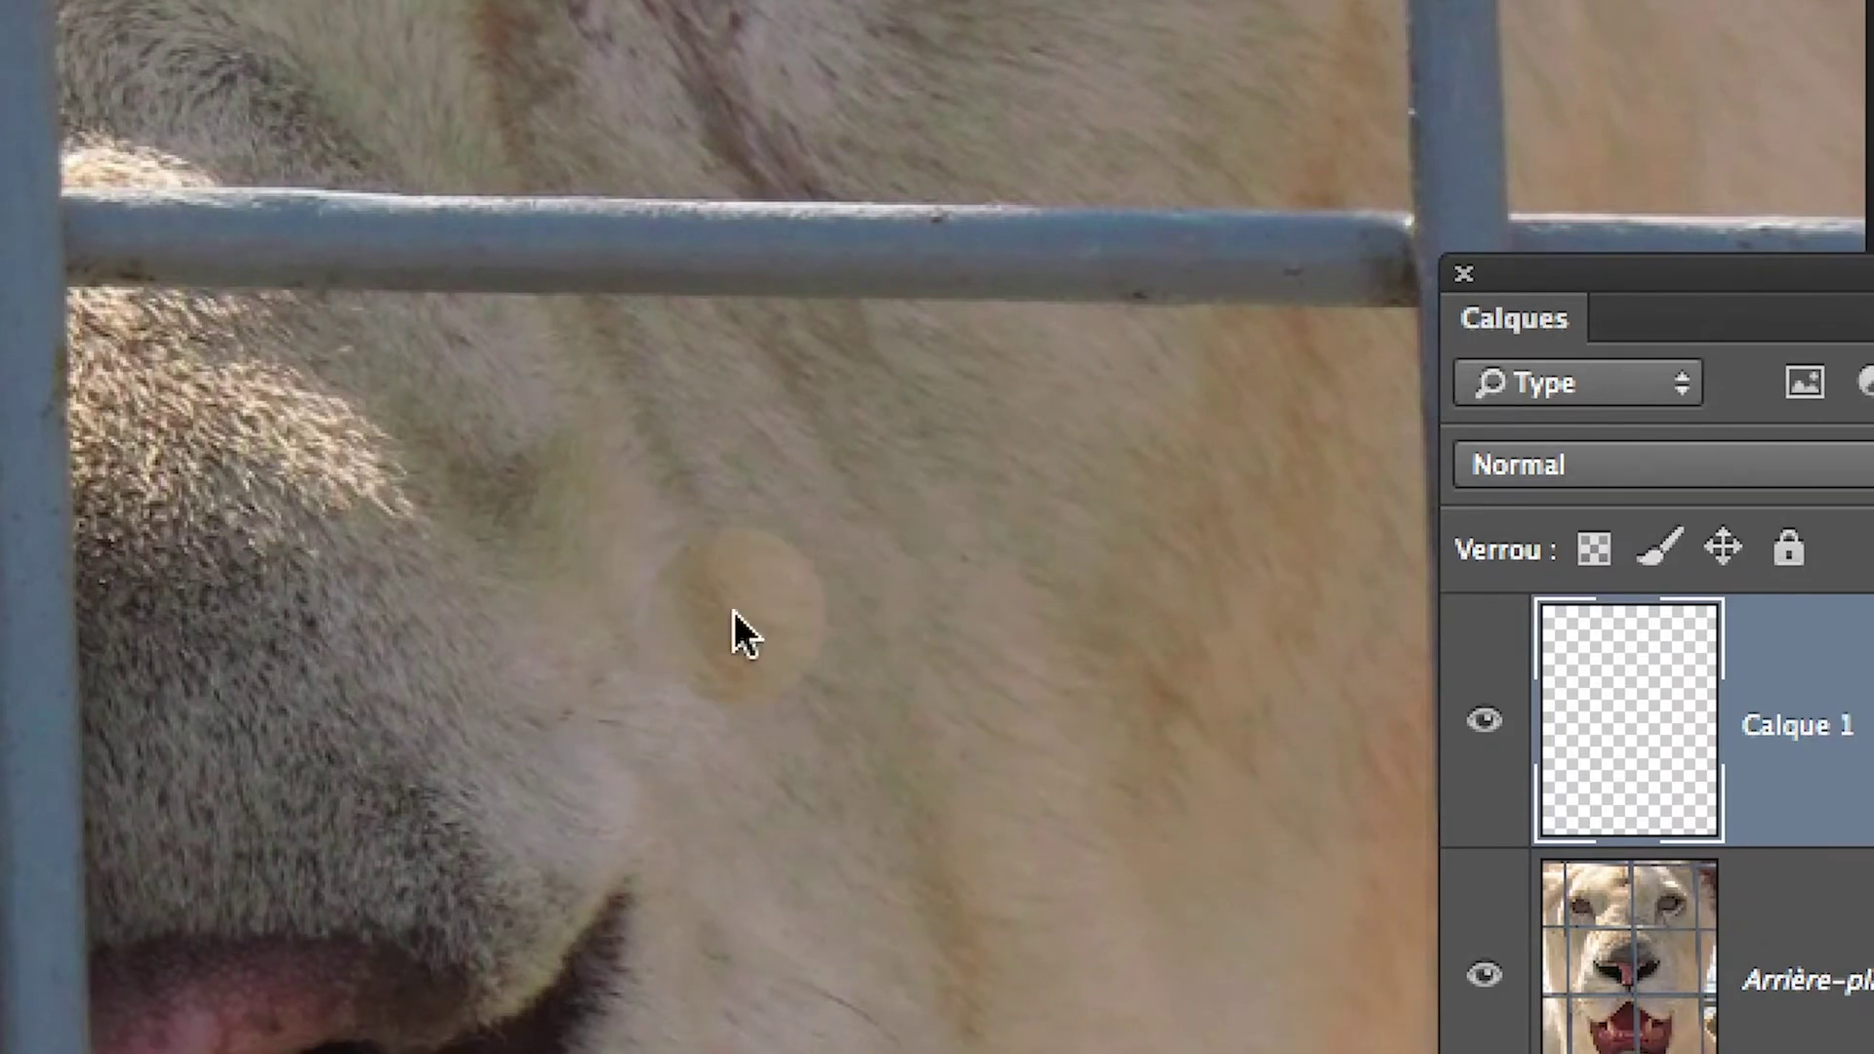
Resize the clone brush to 22 px at 0% hardness and clone over the bar's lower edge.
{"action": "mouse_move", "coordinate": [734, 611]}
{"action": "left_mouse_down"}
{"action": "mouse_move", "coordinate": [725, 836]}
{"action": "mouse_move", "coordinate": [725, 336]}
{"action": "left_mouse_up"}
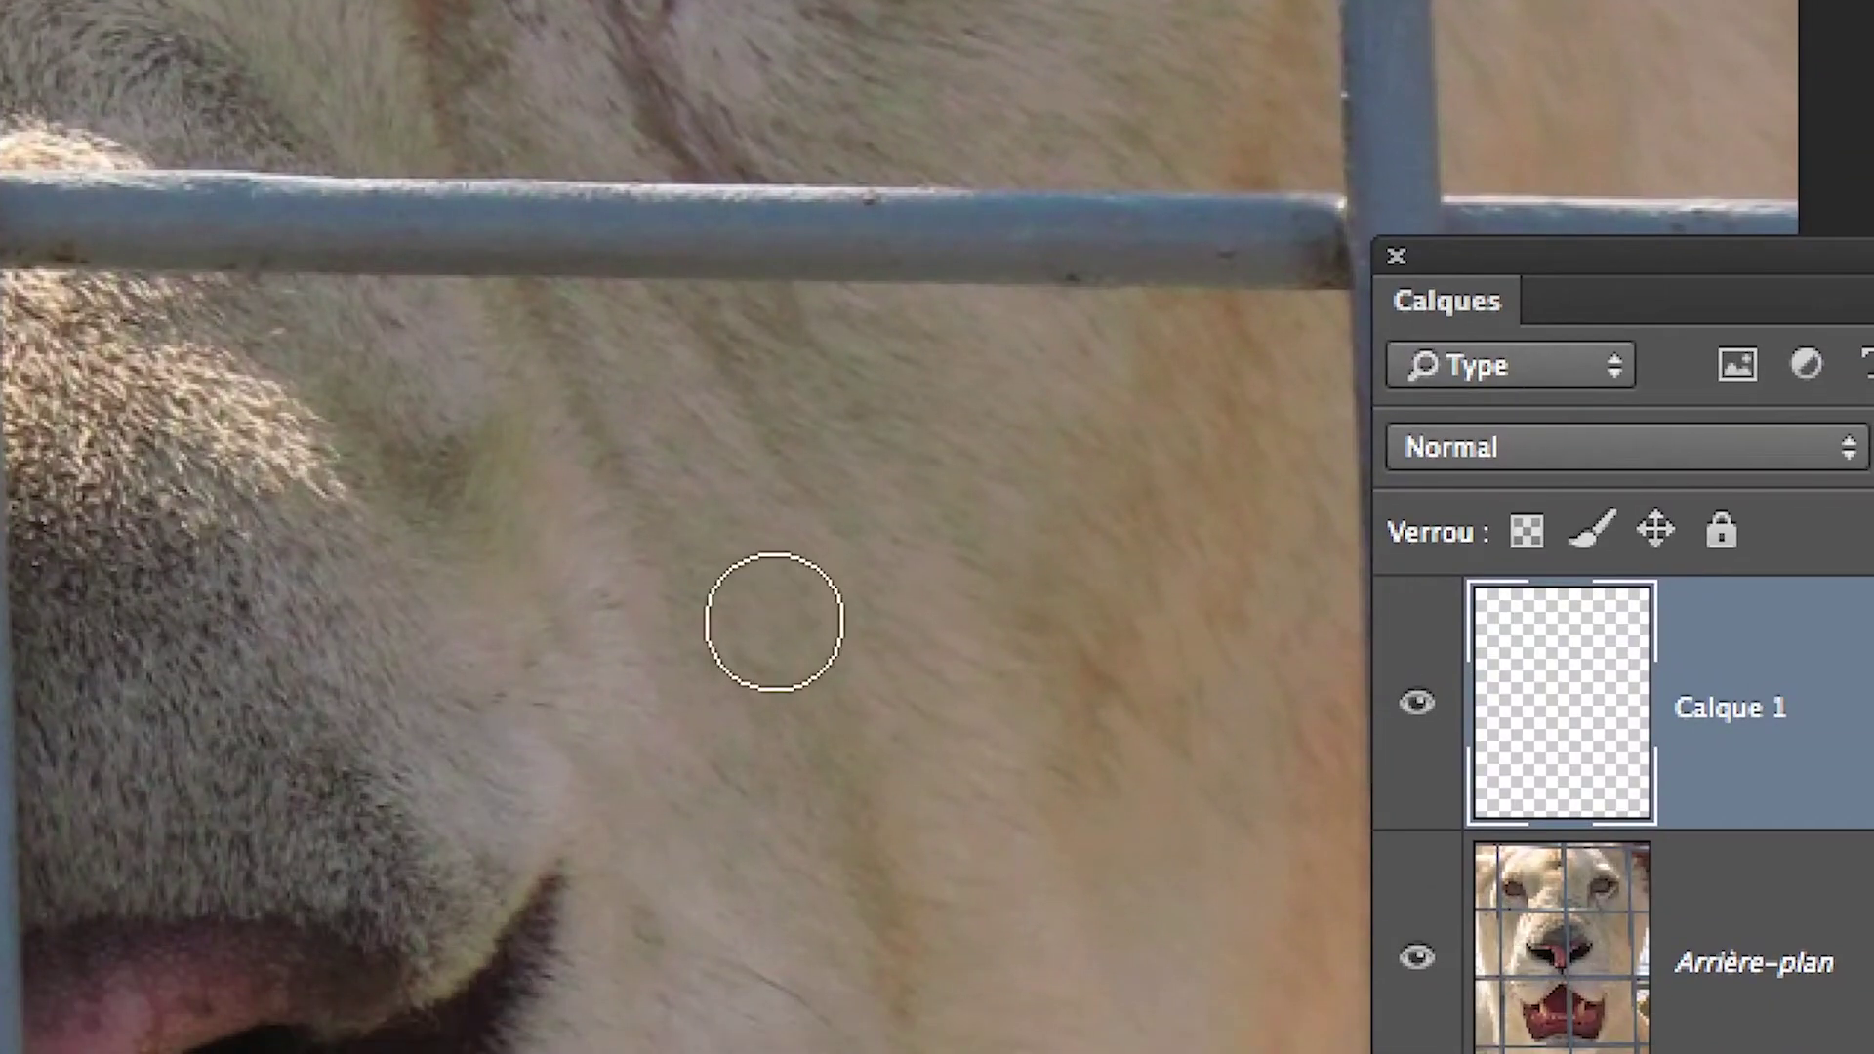
{"action": "left_click_drag", "start_coordinate": [775, 622], "coordinate": [752, 617]}
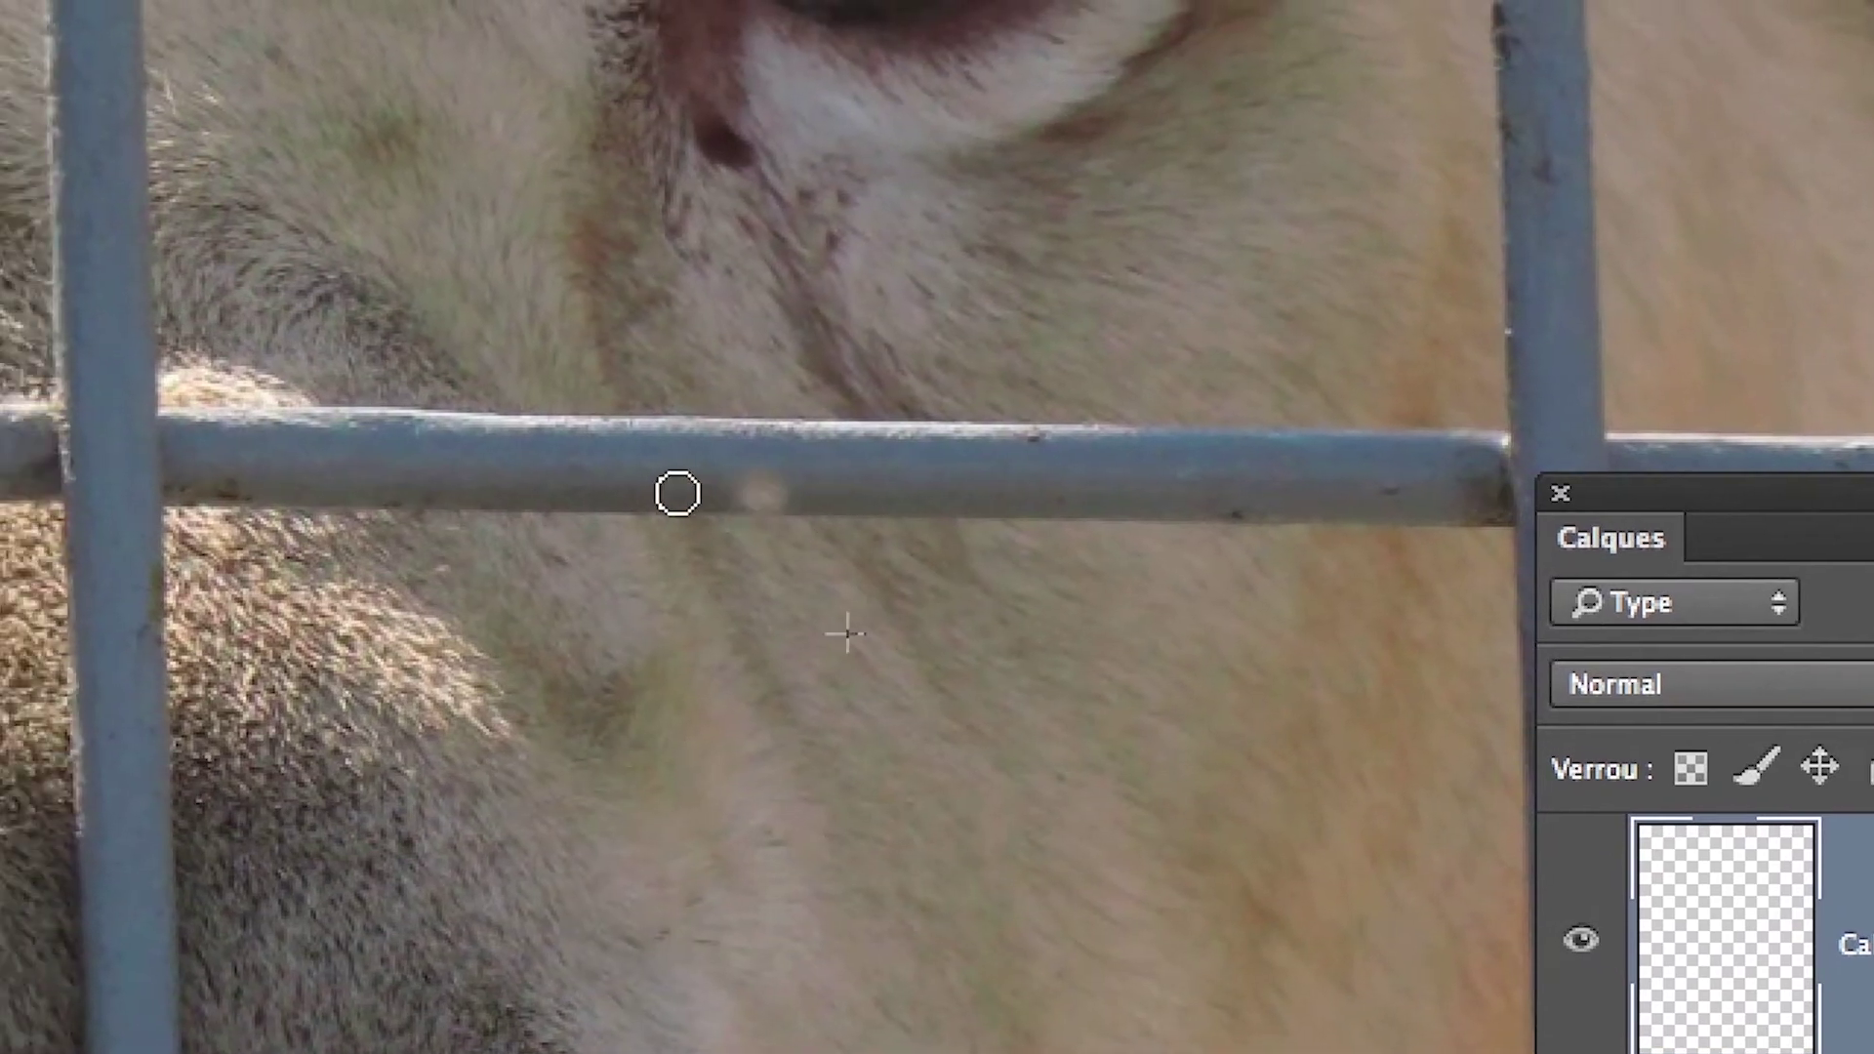
{"action": "mouse_move", "coordinate": [678, 493]}
{"action": "left_mouse_down"}
{"action": "mouse_move", "coordinate": [615, 498]}
{"action": "mouse_move", "coordinate": [771, 500]}
{"action": "mouse_move", "coordinate": [577, 489]}
{"action": "mouse_move", "coordinate": [635, 473]}
{"action": "mouse_move", "coordinate": [787, 485]}
{"action": "mouse_move", "coordinate": [590, 467]}
{"action": "mouse_move", "coordinate": [695, 468]}
{"action": "left_mouse_up"}
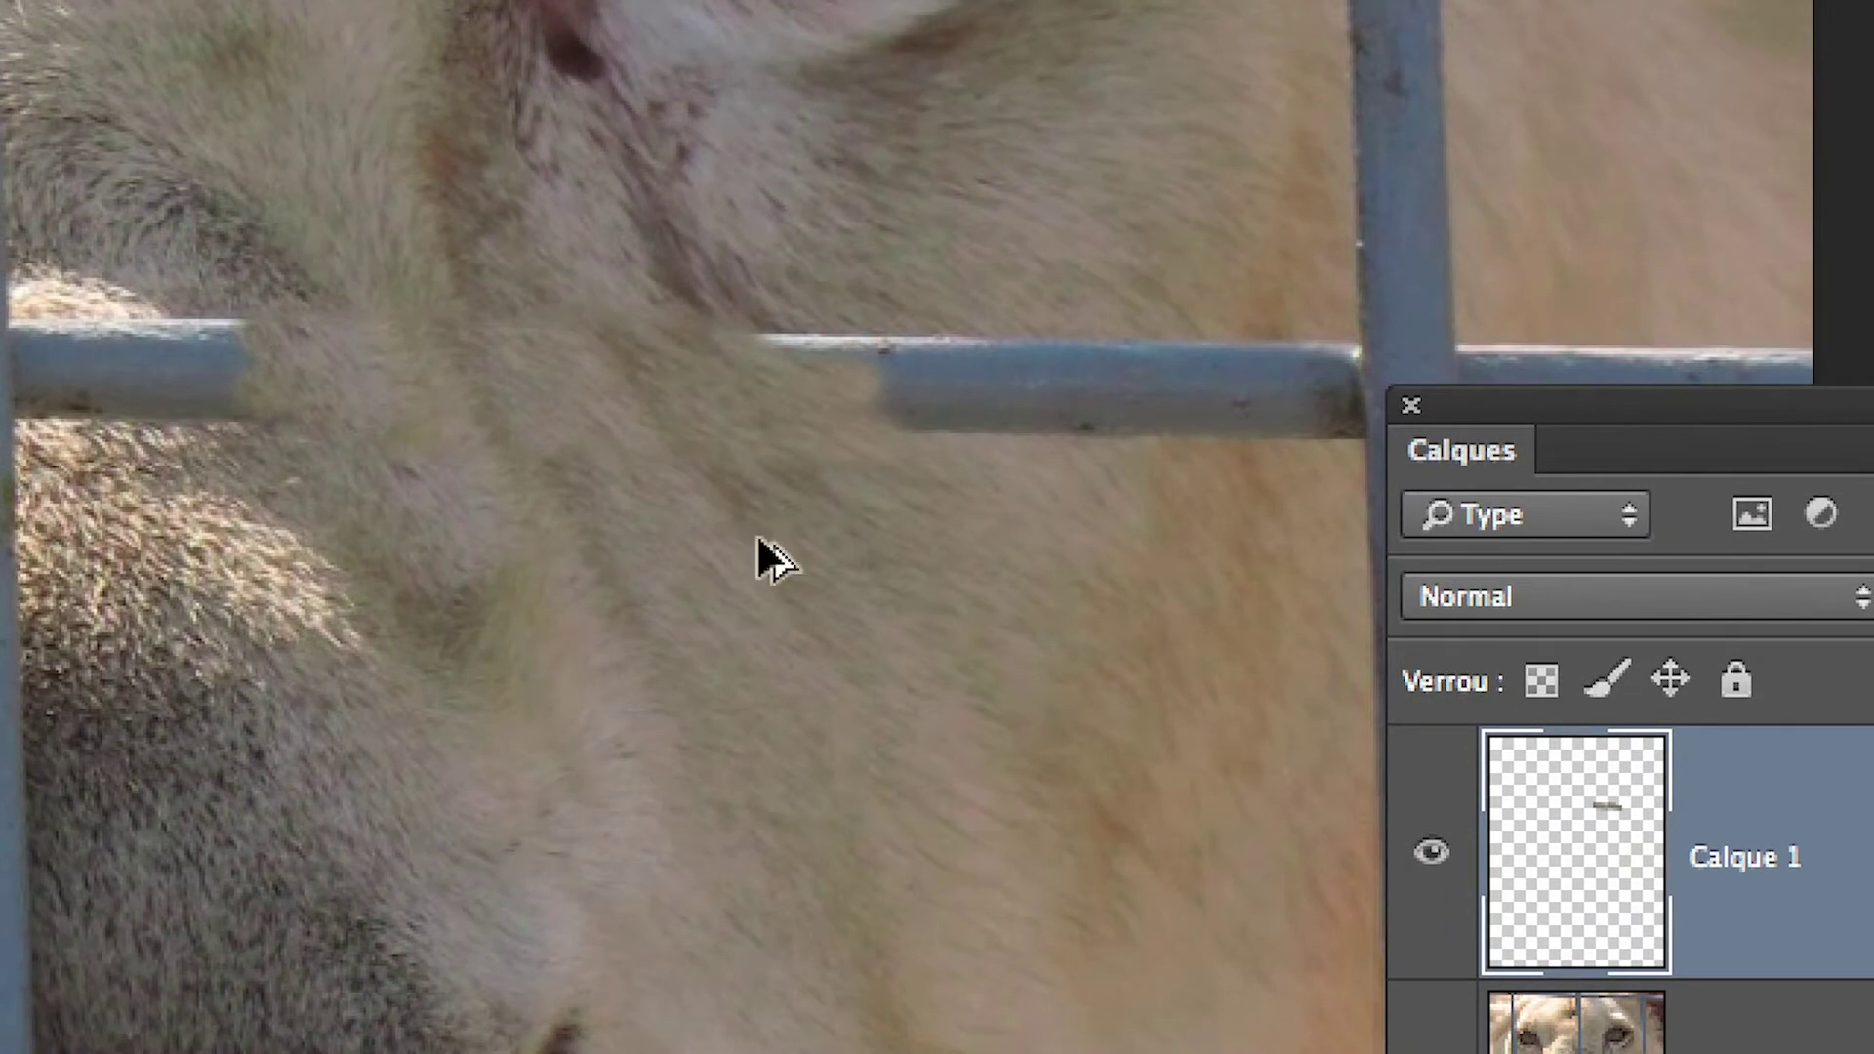
Undo the cloning and layer, add a fresh empty layer, and resize the brush to about 92 px.
{"action": "key", "text": "ctrl+alt+z"}
{"action": "key", "text": "ctrl+alt+z"}
{"action": "key", "text": "ctrl+alt+z"}
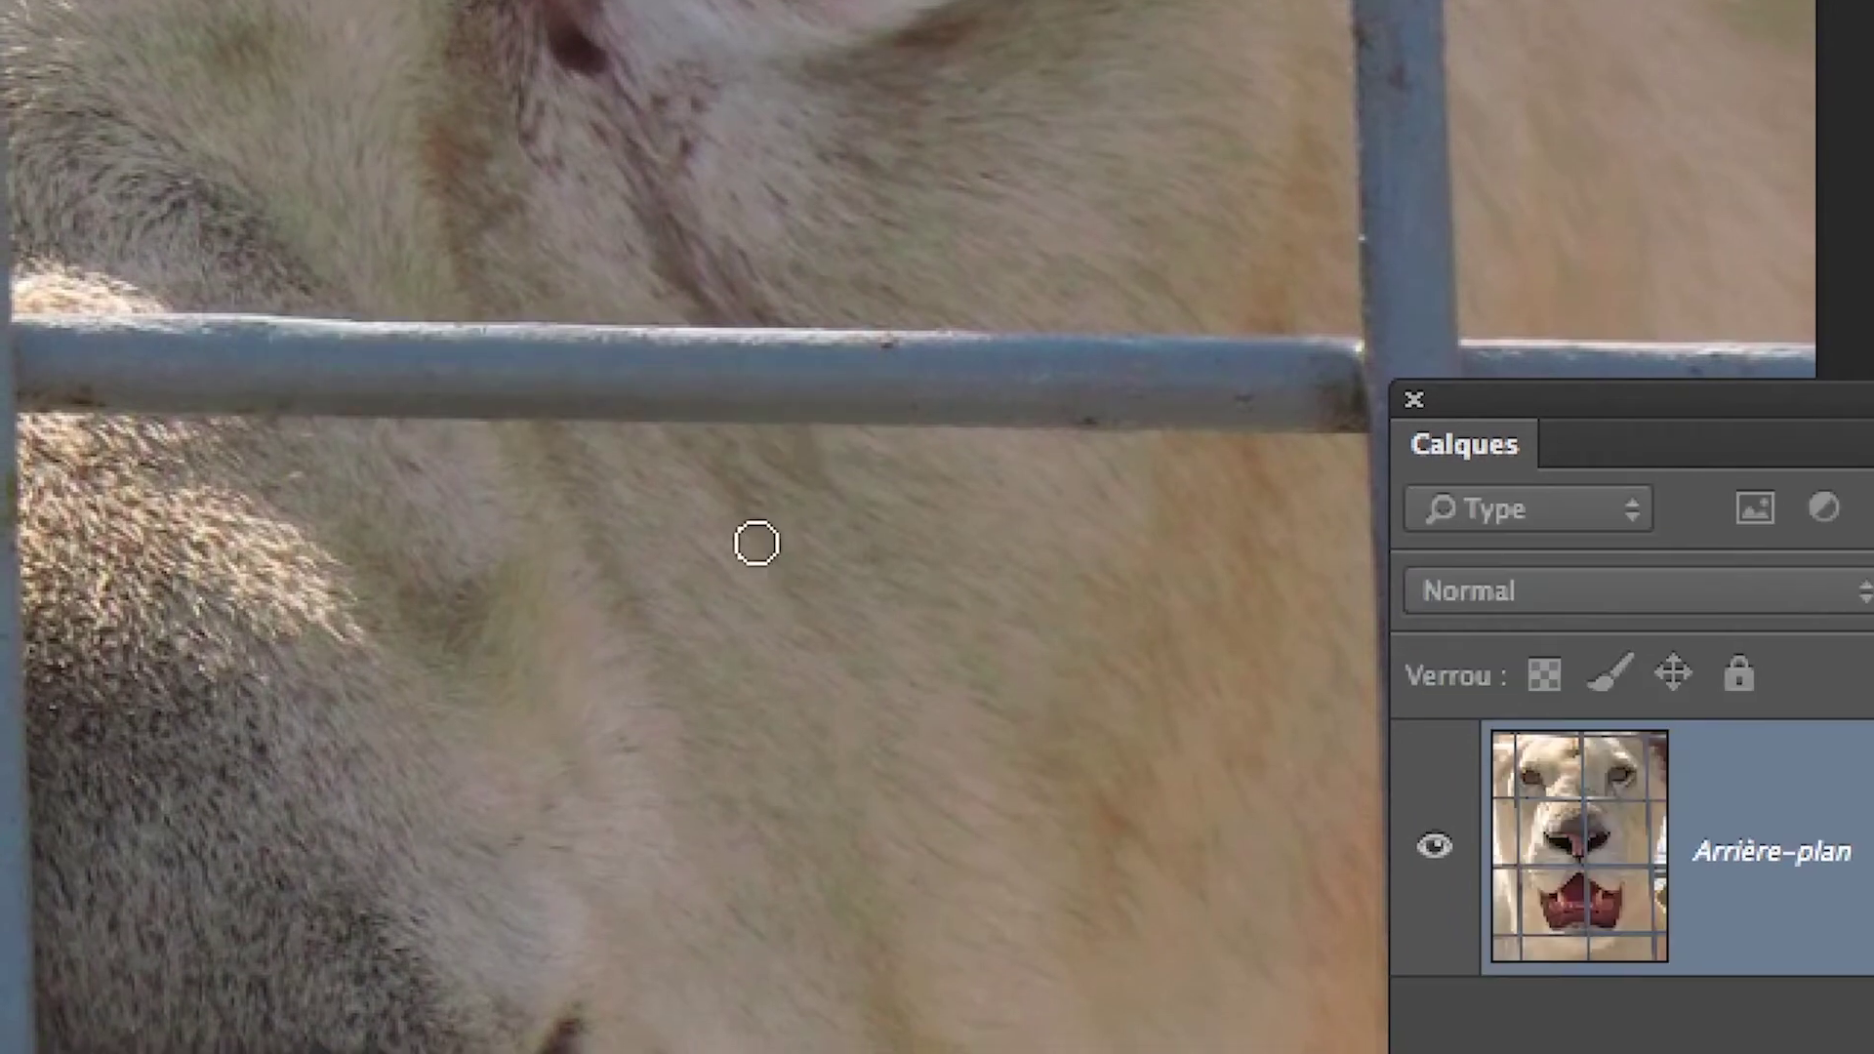
{"action": "key", "text": "ctrl+shift+z"}
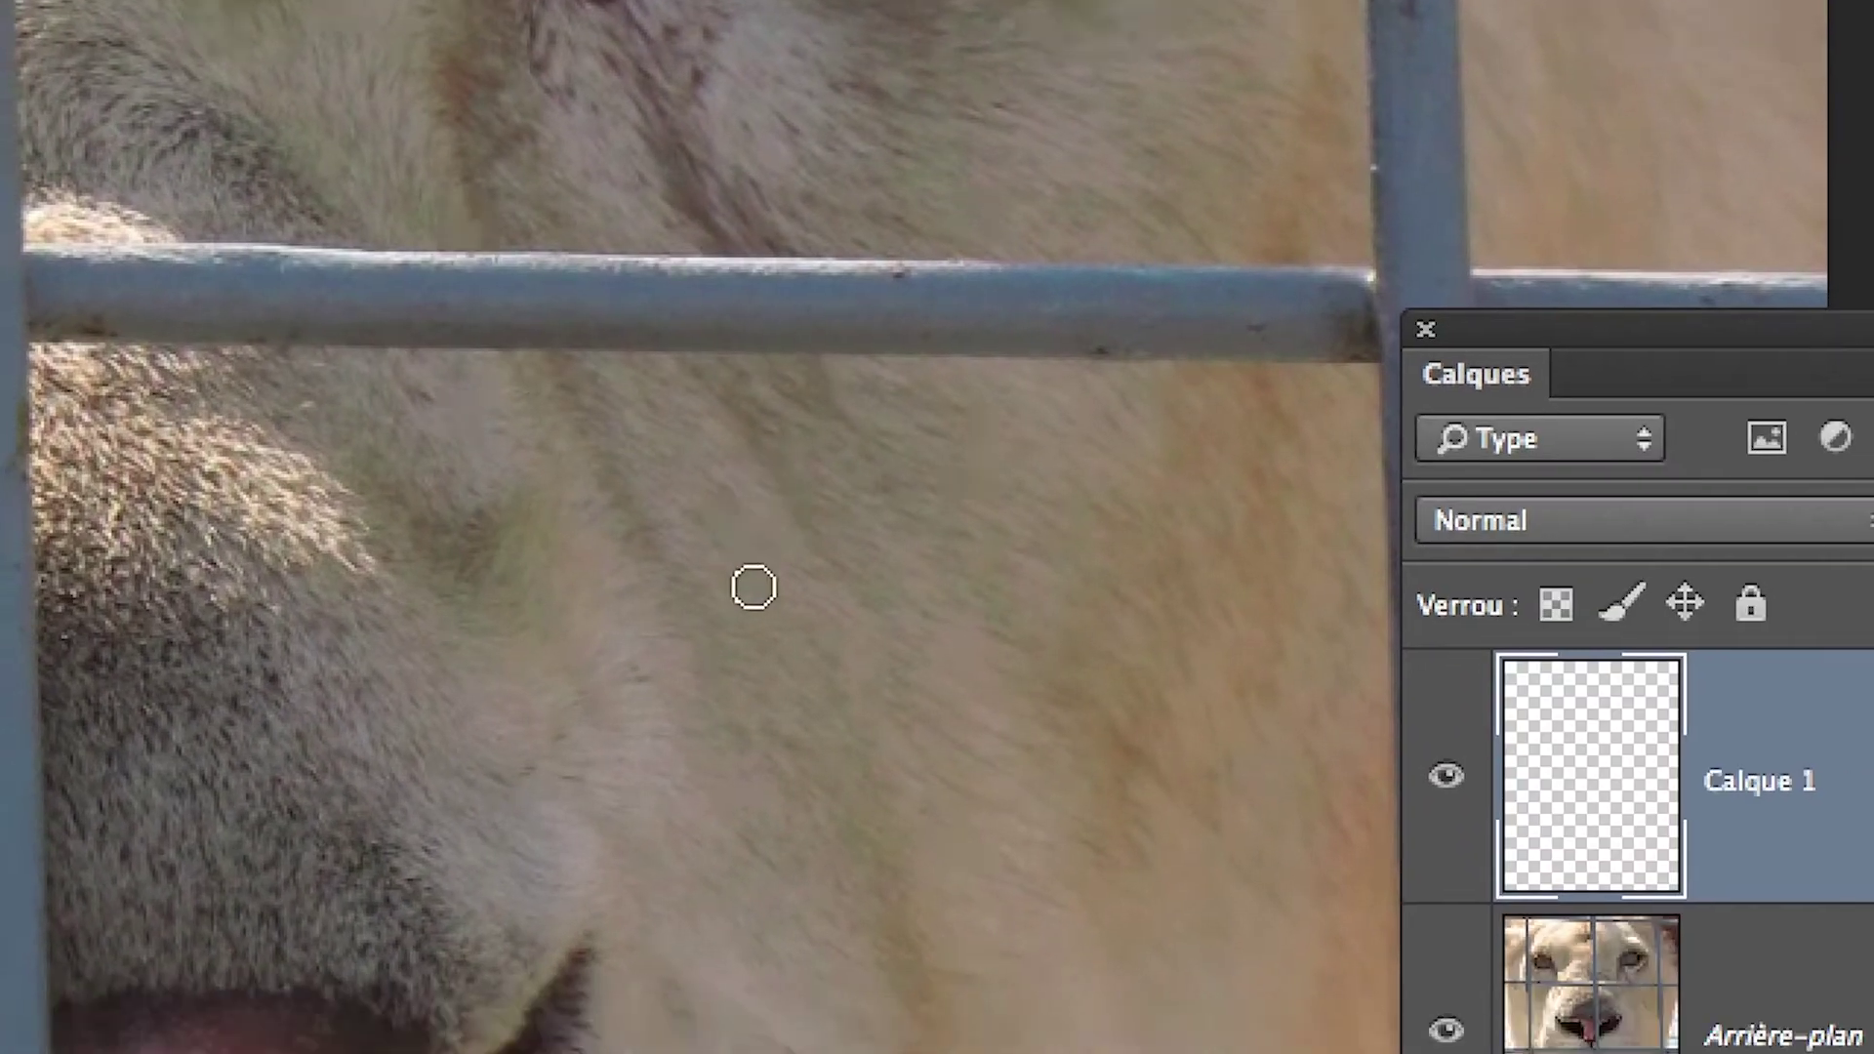
{"action": "mouse_move", "coordinate": [753, 605]}
{"action": "left_mouse_down"}
{"action": "mouse_move", "coordinate": [810, 624]}
{"action": "mouse_move", "coordinate": [805, 601]}
{"action": "left_mouse_up"}
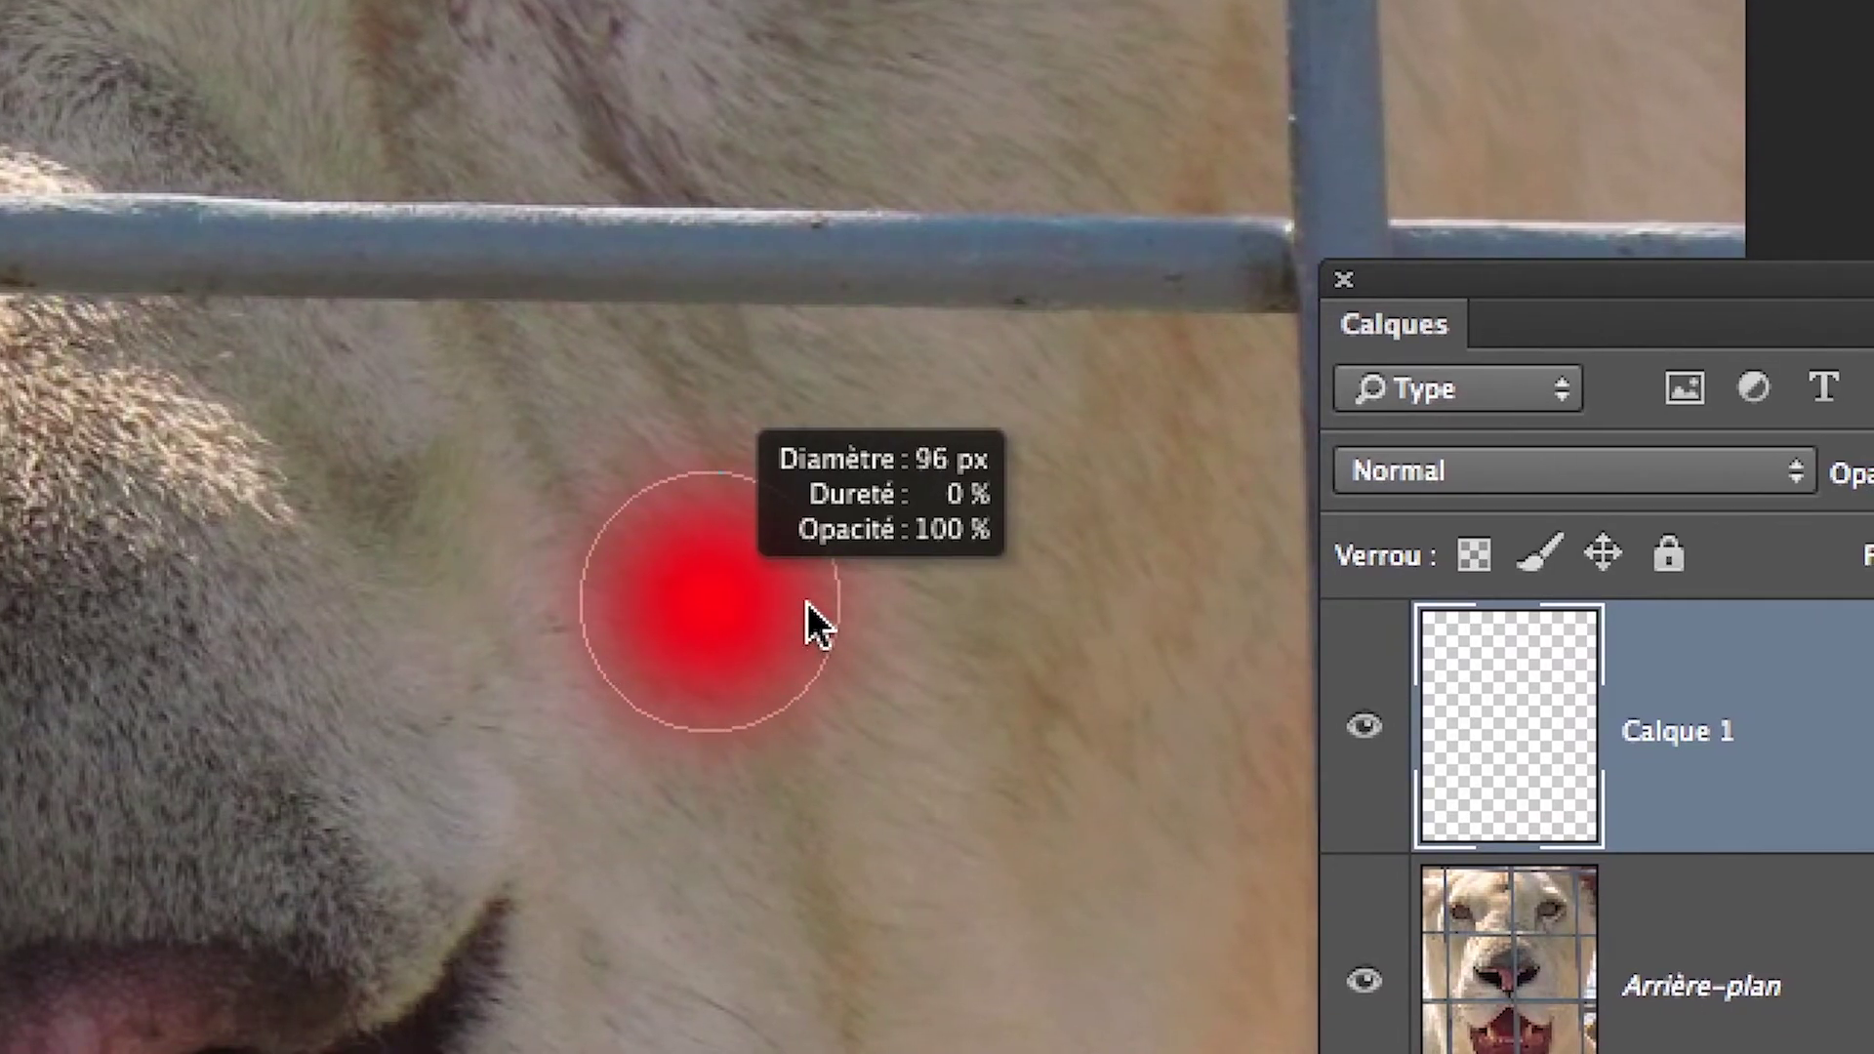
{"action": "left_click_drag", "start_coordinate": [806, 603], "coordinate": [805, 603]}
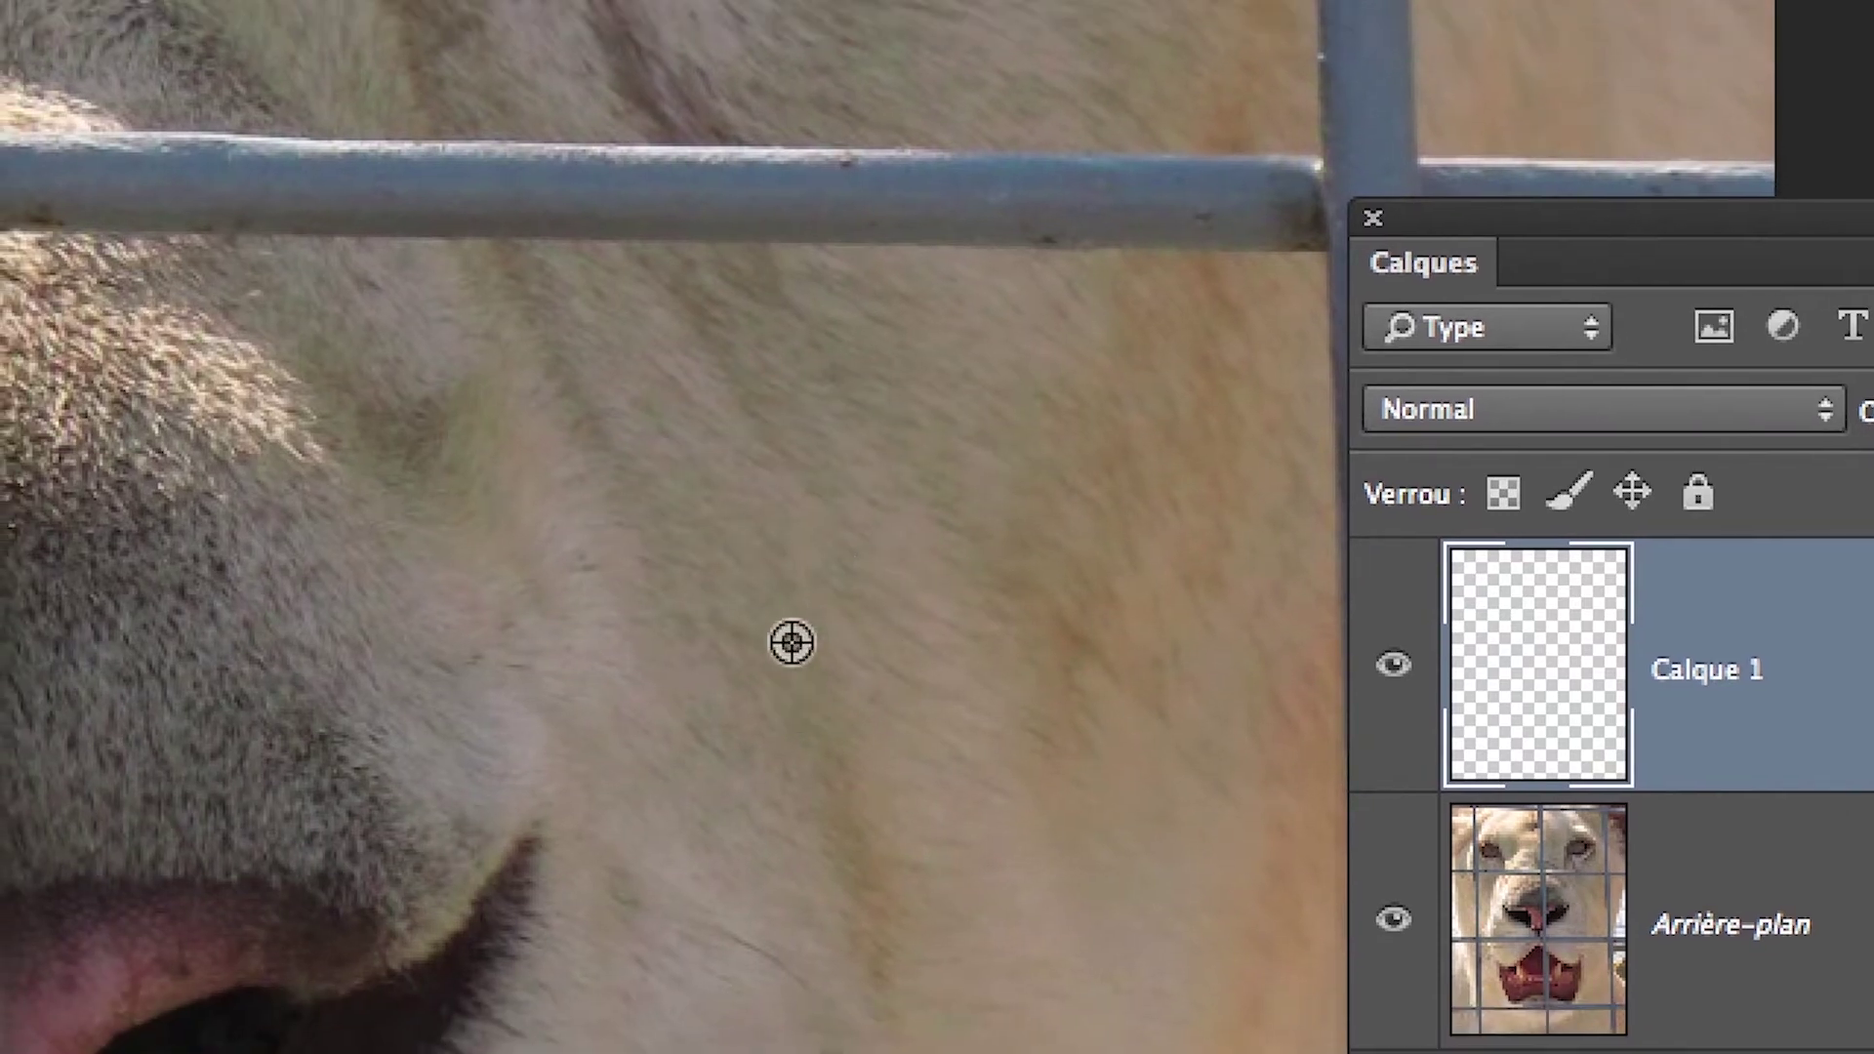
Sample fur as clone source, paint over the horizontal bar, undo the bad stroke, and zoom out.
{"action": "key", "text": "alt"}
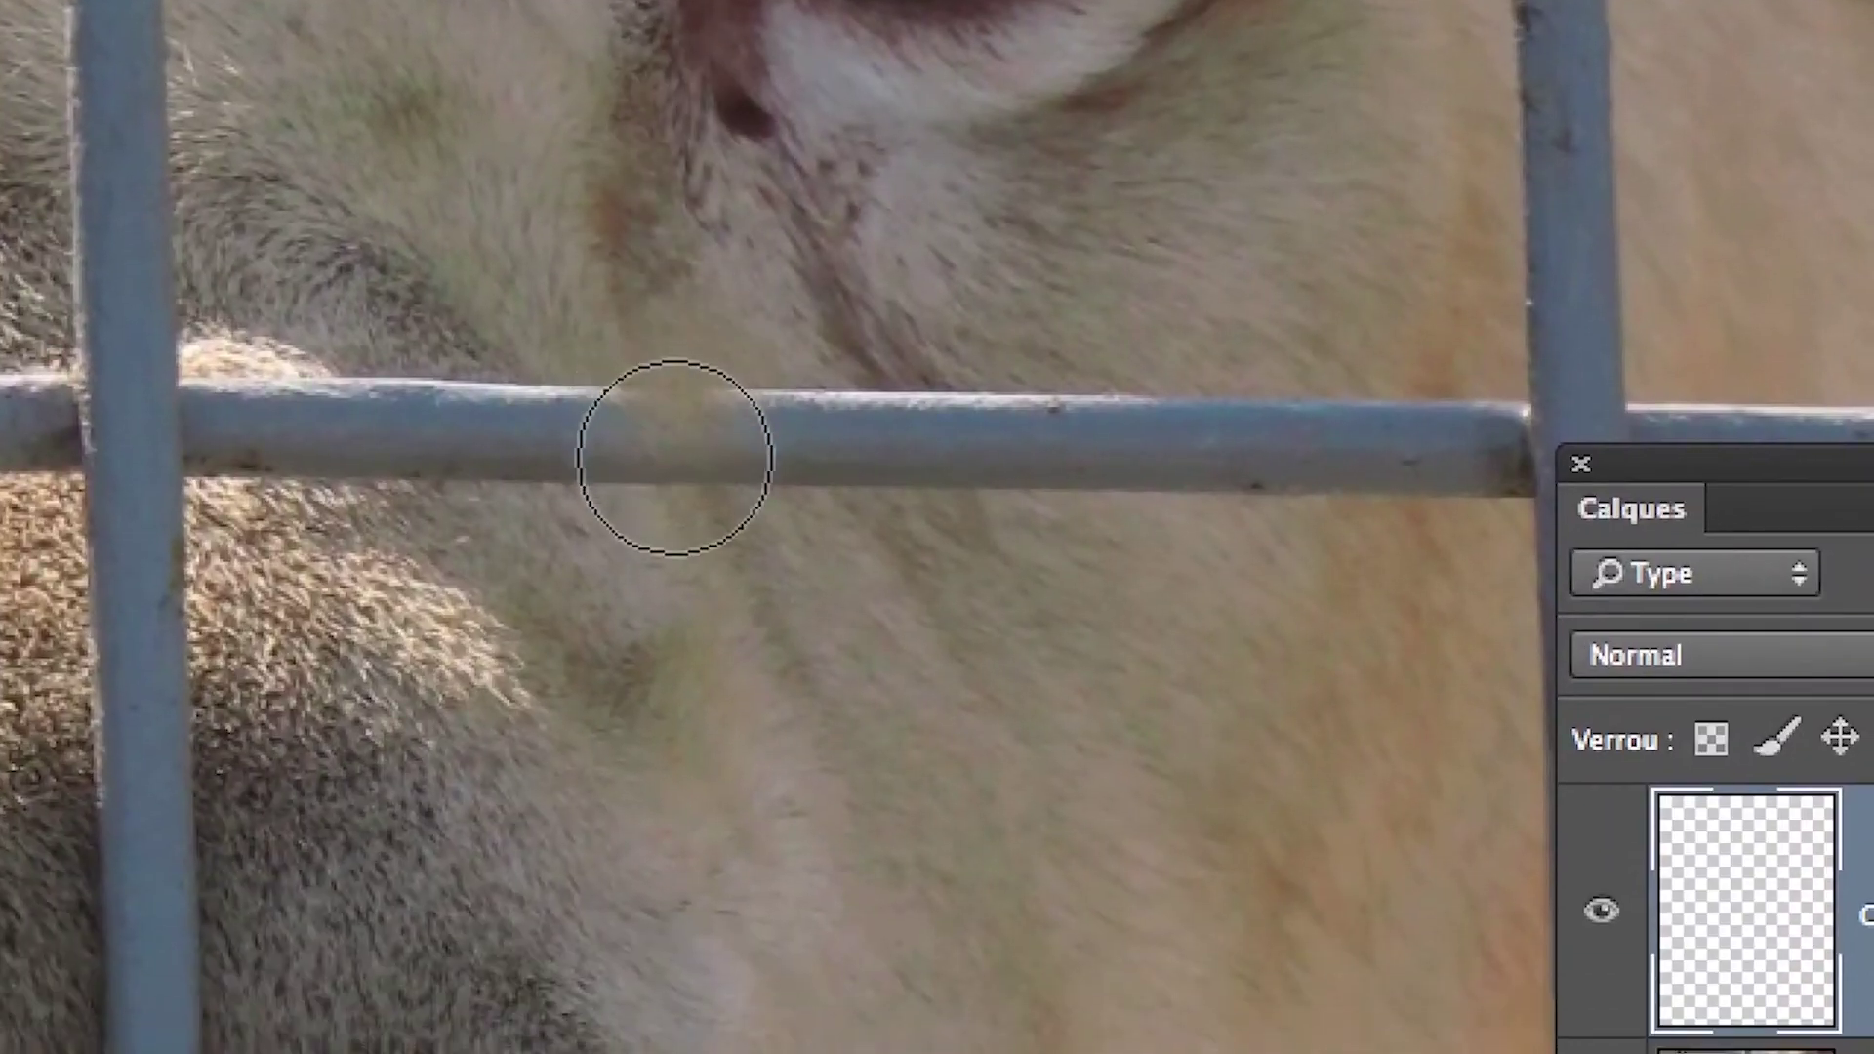
{"action": "mouse_move", "coordinate": [675, 457]}
{"action": "left_mouse_down"}
{"action": "mouse_move", "coordinate": [785, 451]}
{"action": "mouse_move", "coordinate": [628, 449]}
{"action": "mouse_move", "coordinate": [791, 443]}
{"action": "left_mouse_up"}
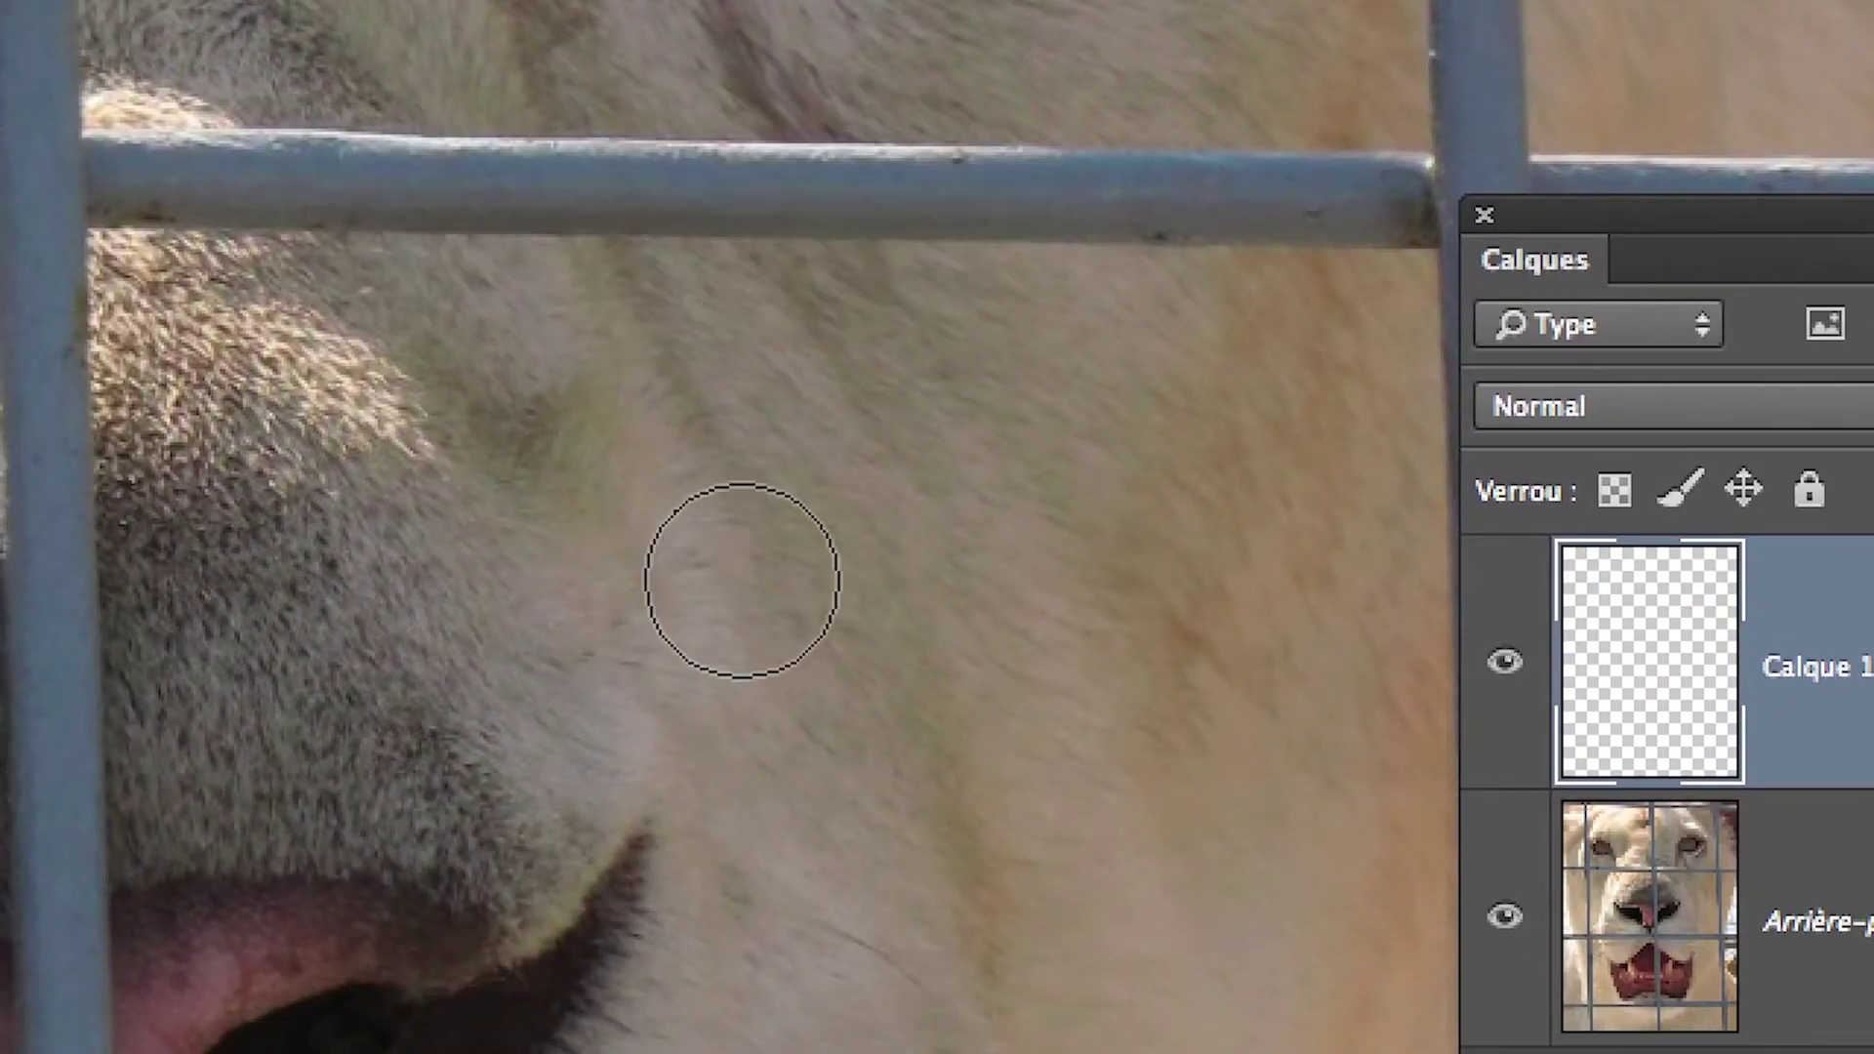
{"action": "left_click_drag", "start_coordinate": [728, 578], "coordinate": [757, 662]}
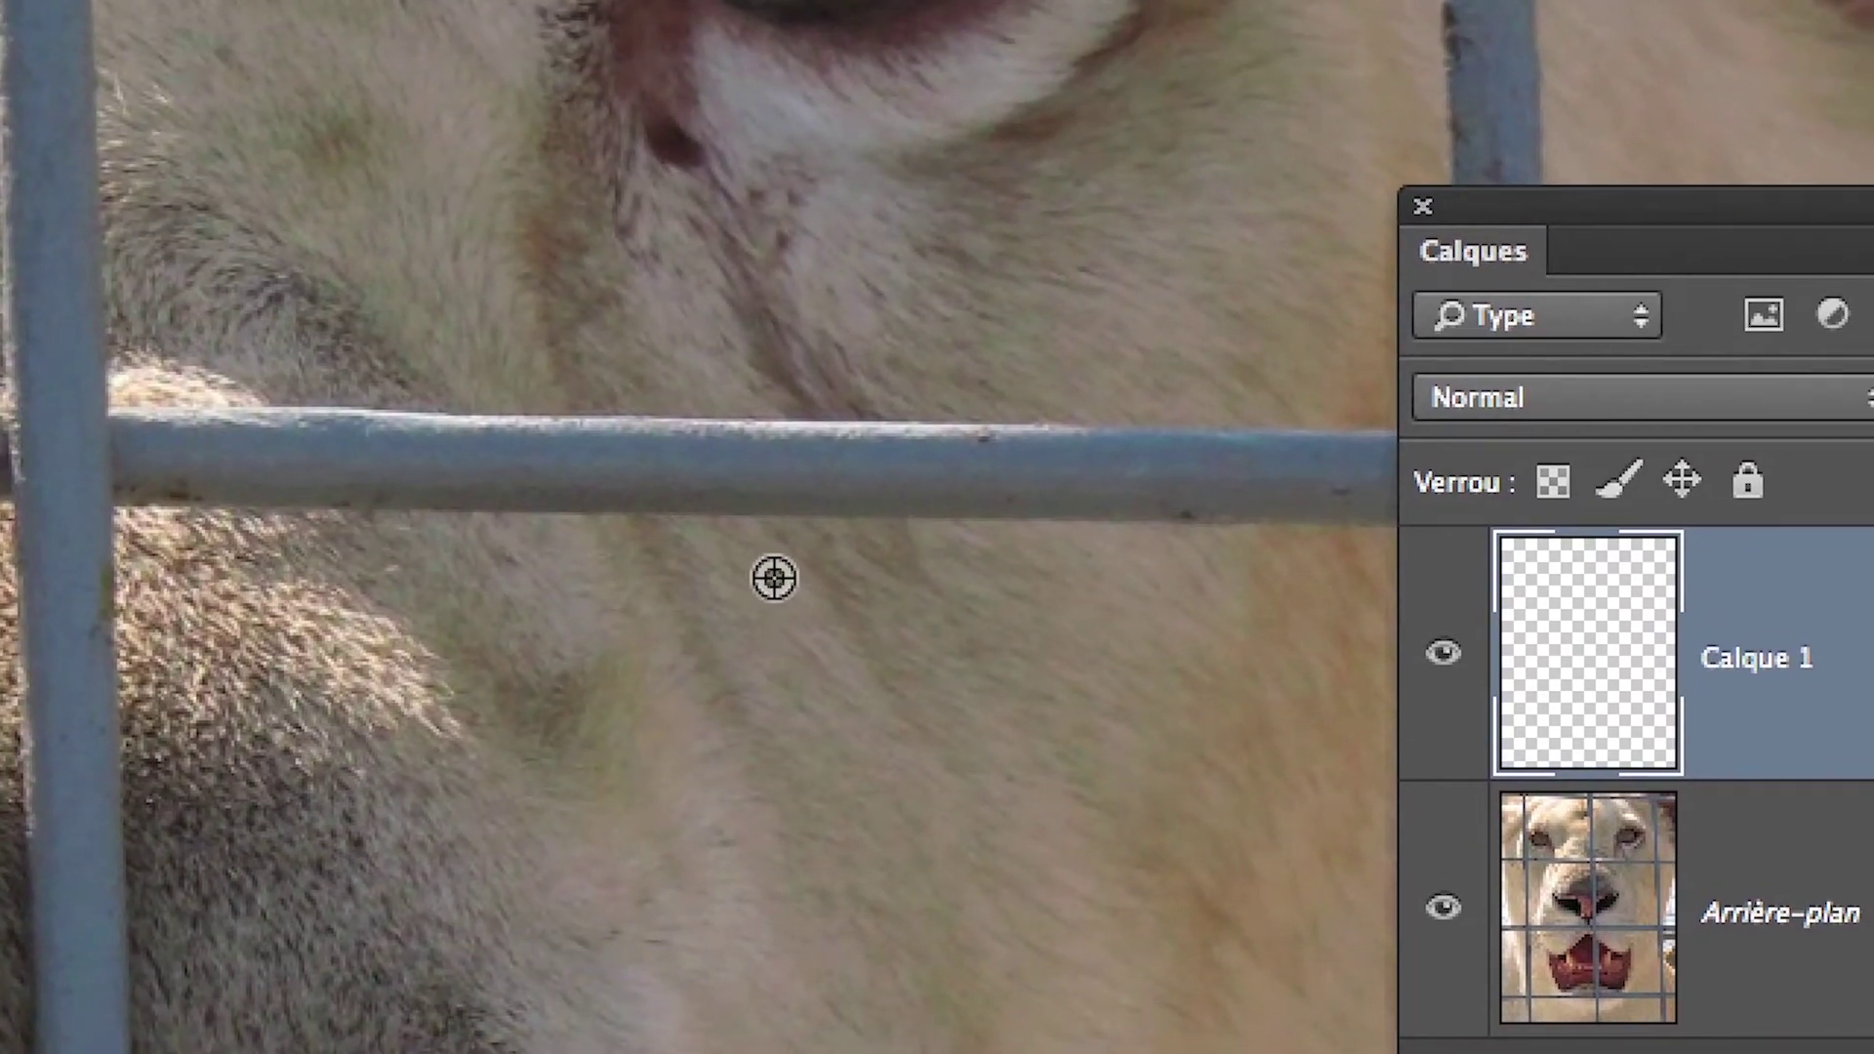
{"action": "left_click", "coordinate": [774, 578], "text": "alt"}
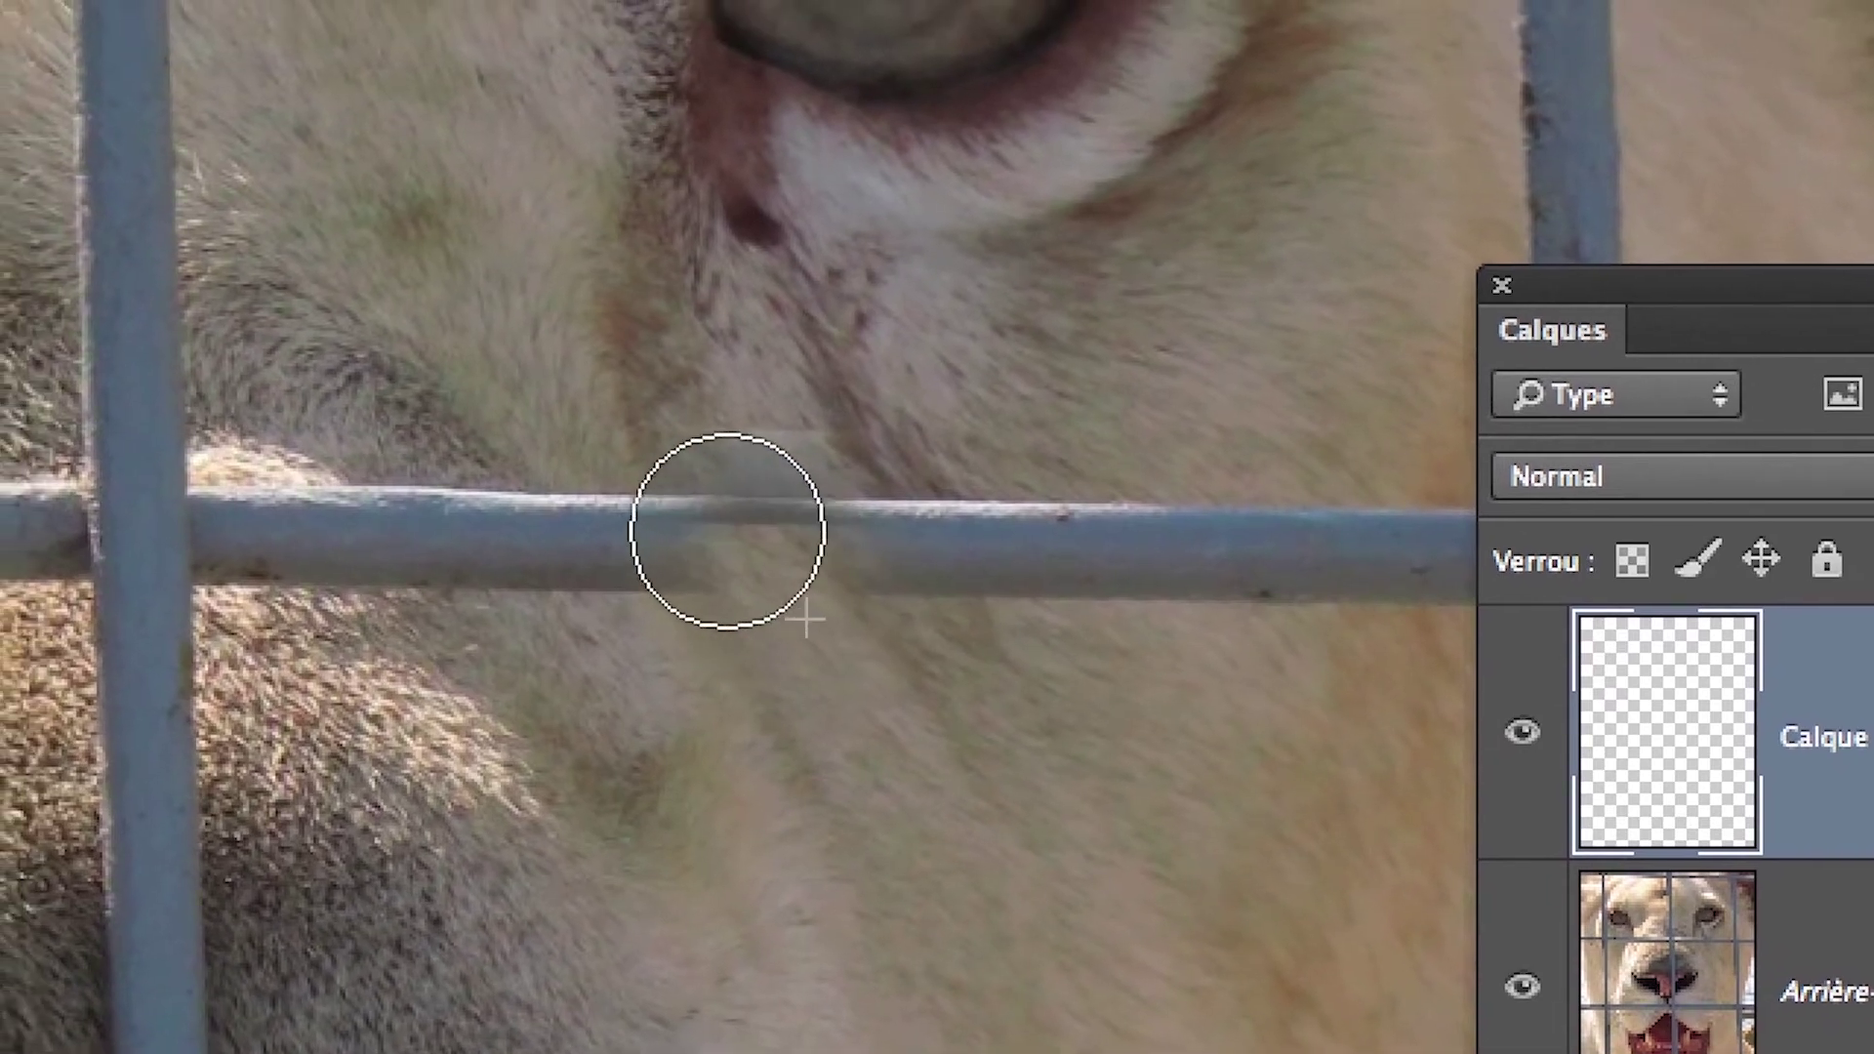
{"action": "left_click_drag", "start_coordinate": [727, 530], "coordinate": [731, 545]}
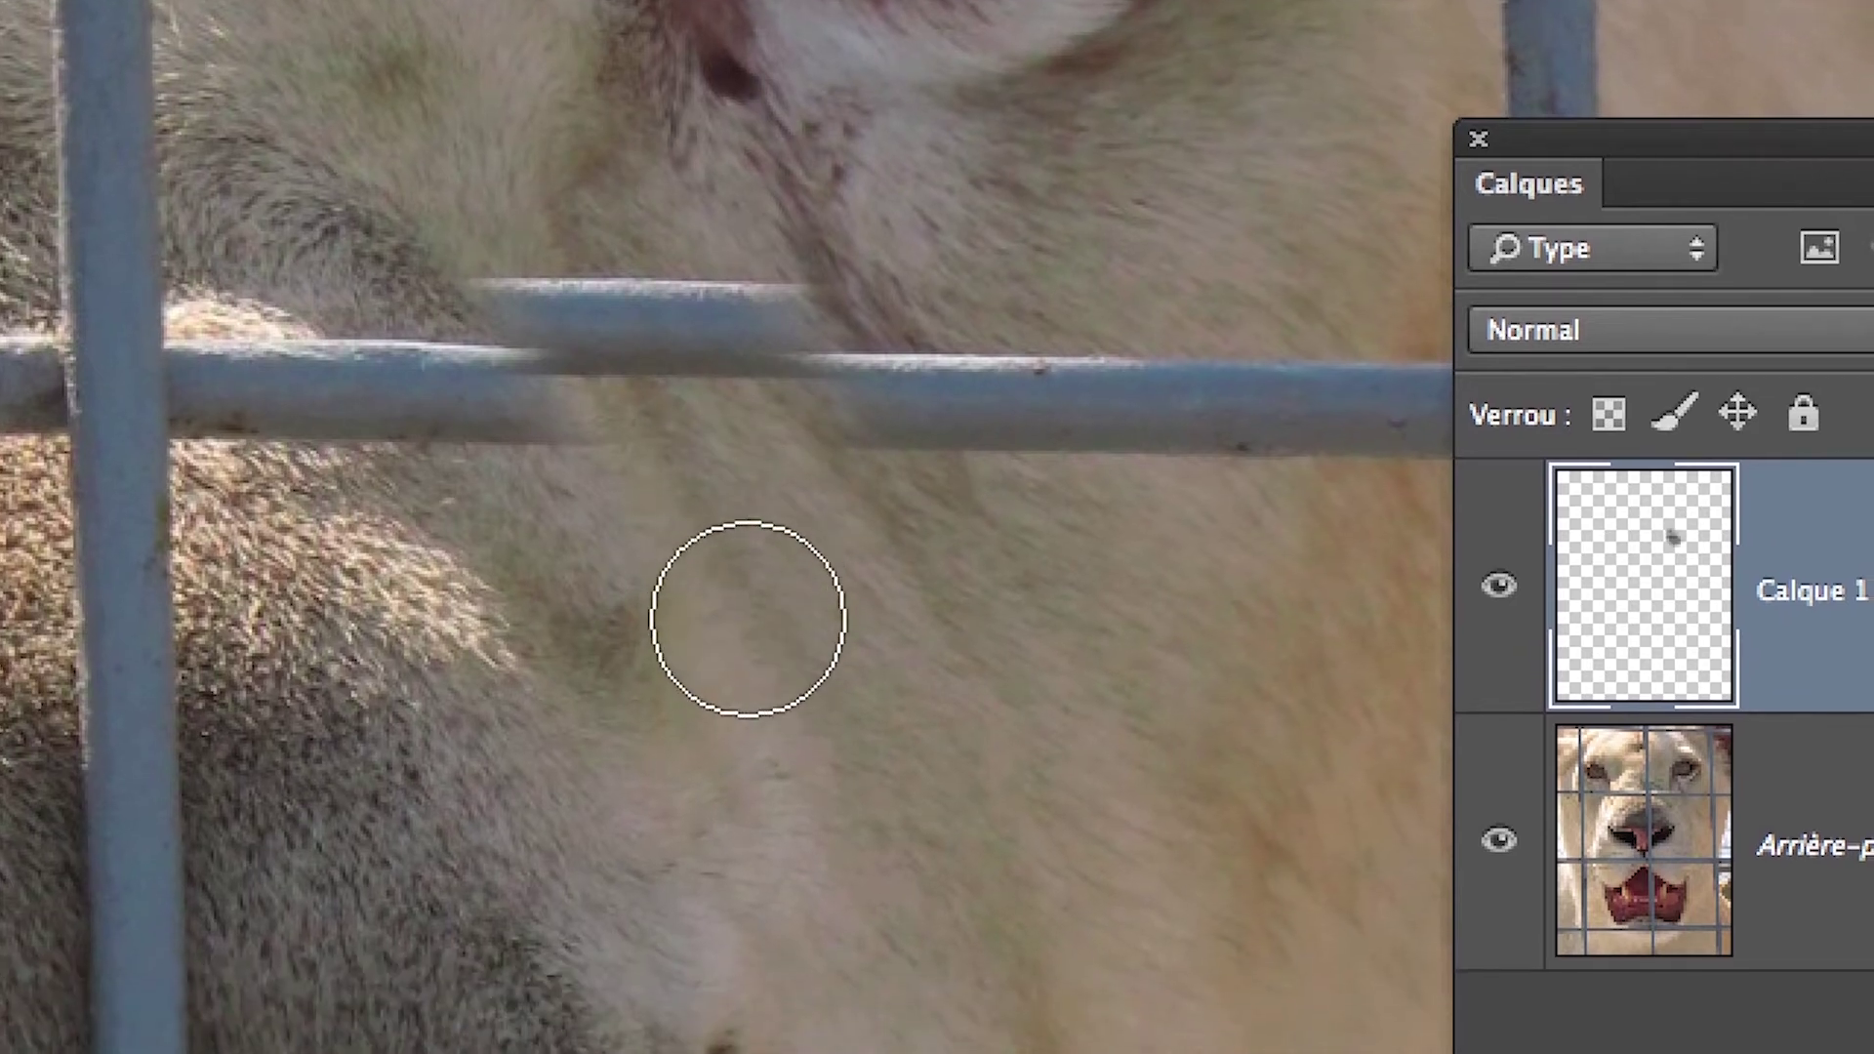
{"action": "key", "text": "ctrl+z"}
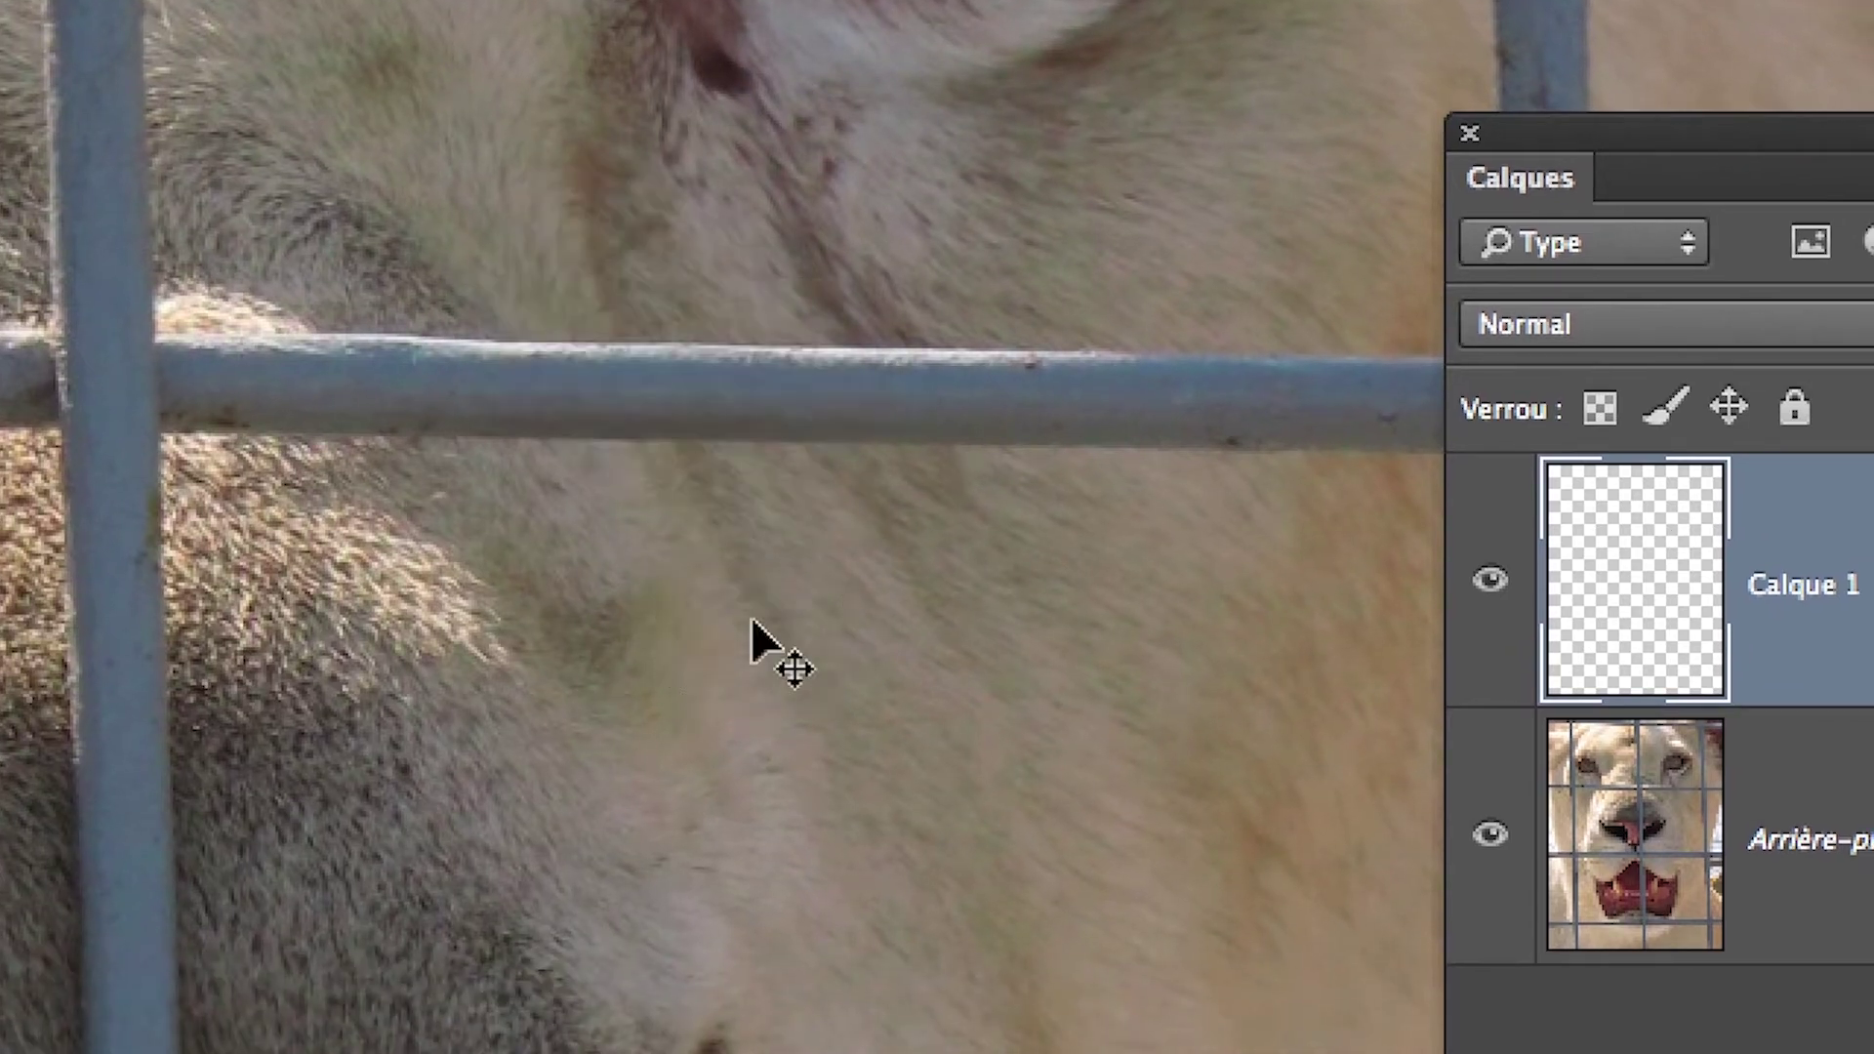
{"action": "scroll", "coordinate": [754, 622], "scroll_direction": "down", "scroll_amount": 3}
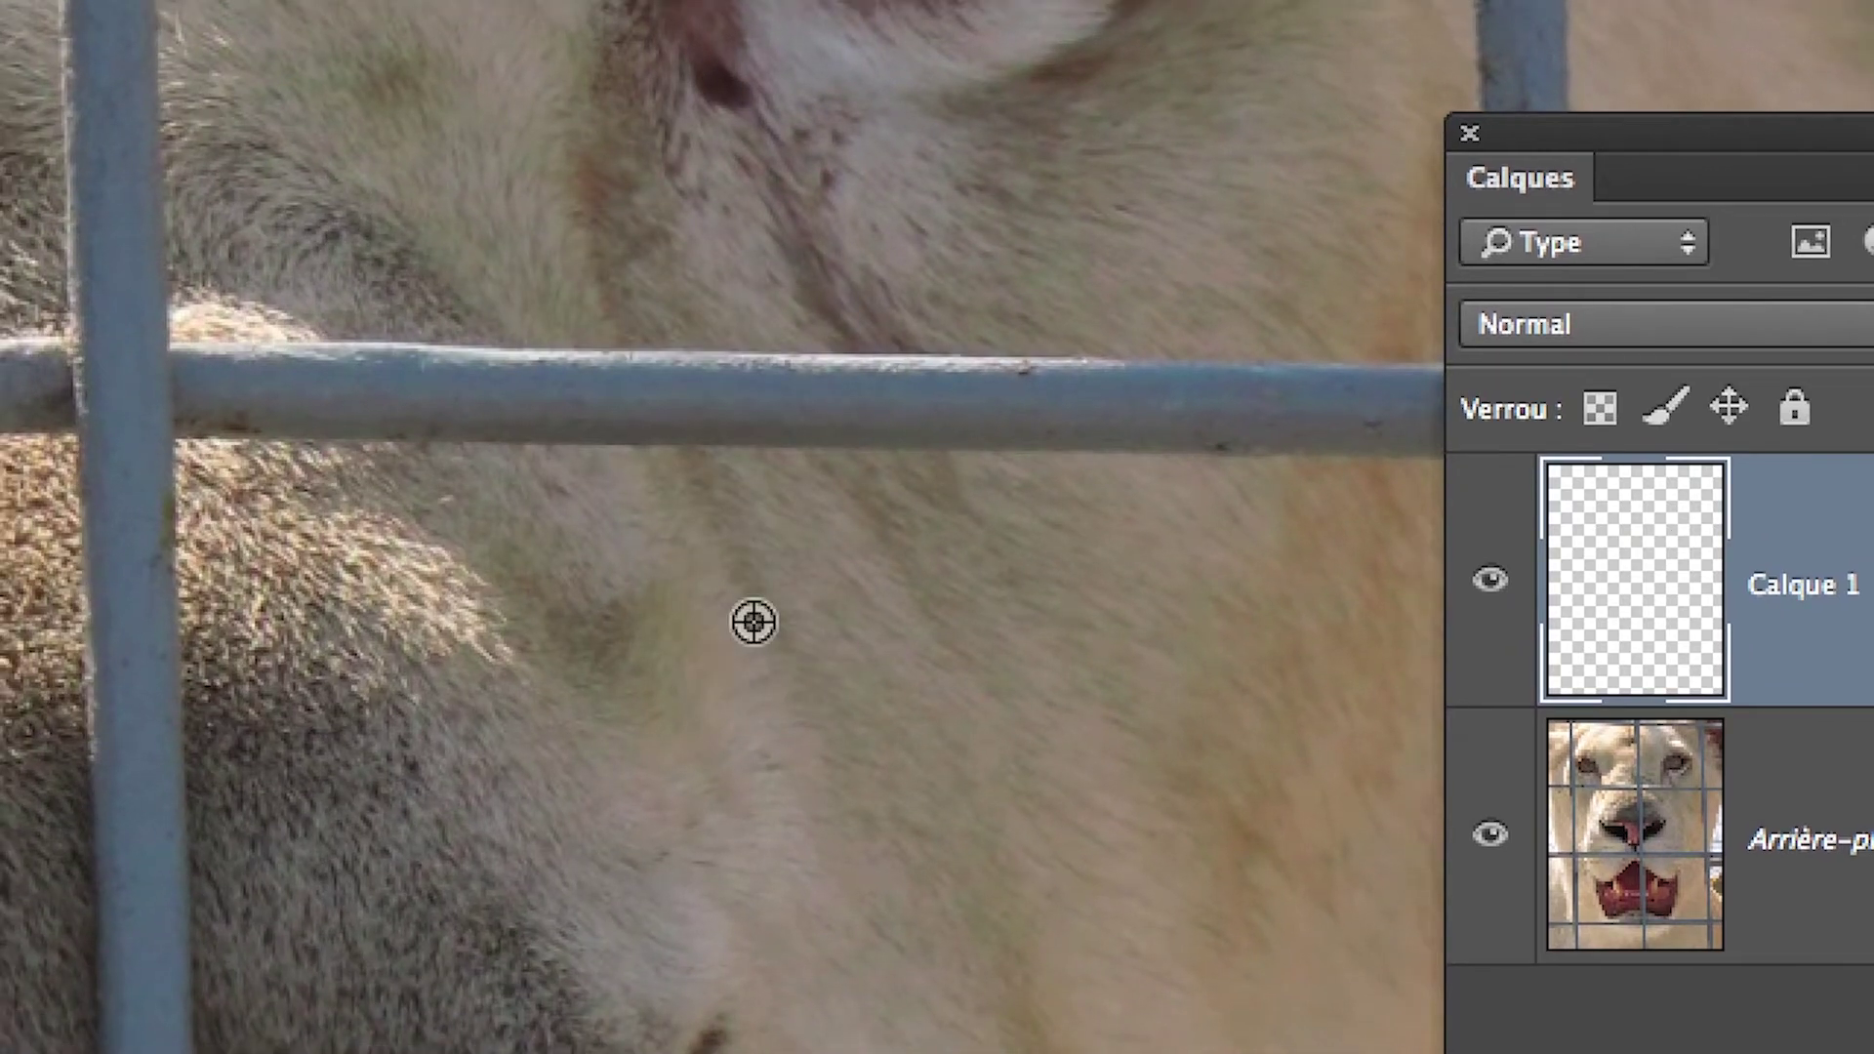
{"action": "scroll", "coordinate": [754, 622], "scroll_direction": "down", "scroll_amount": 2}
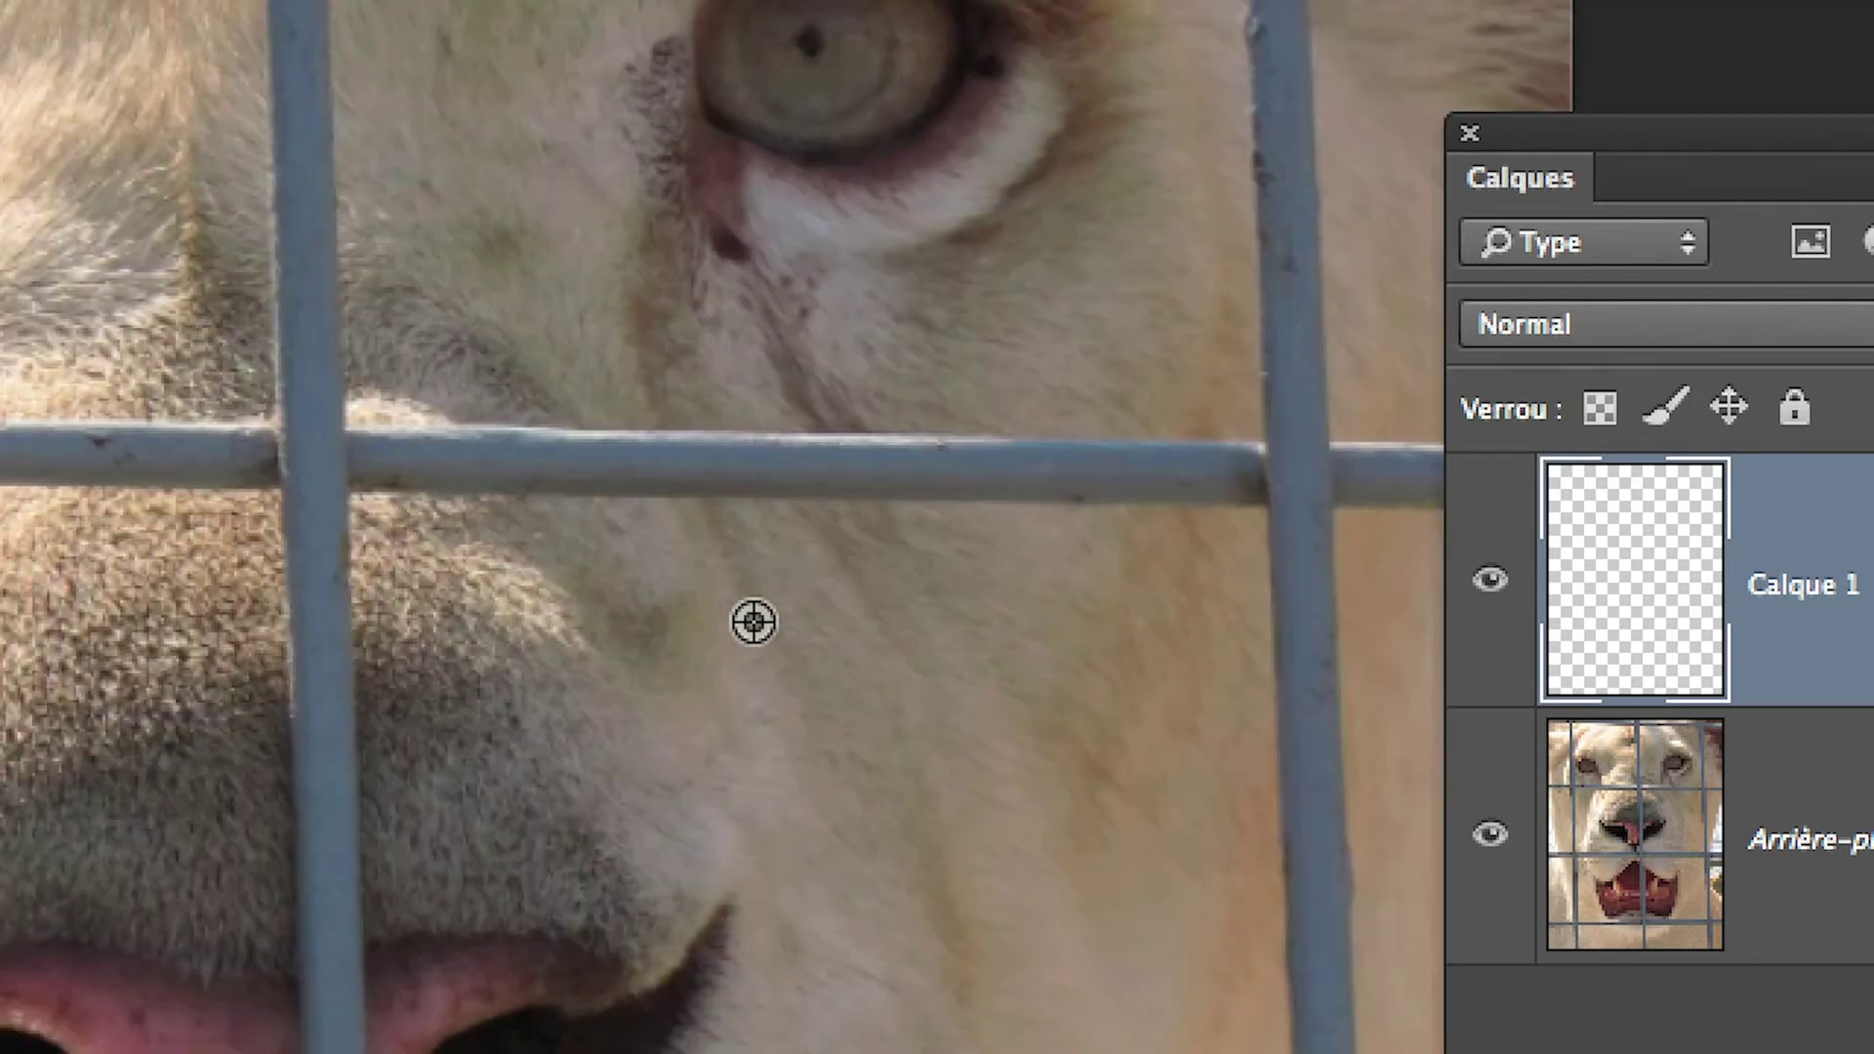
{"action": "scroll", "coordinate": [754, 622], "scroll_direction": "down", "scroll_amount": 2}
{"action": "scroll", "coordinate": [753, 622], "scroll_direction": "down", "scroll_amount": 1}
{"action": "scroll", "coordinate": [753, 622], "scroll_direction": "down", "scroll_amount": 2}
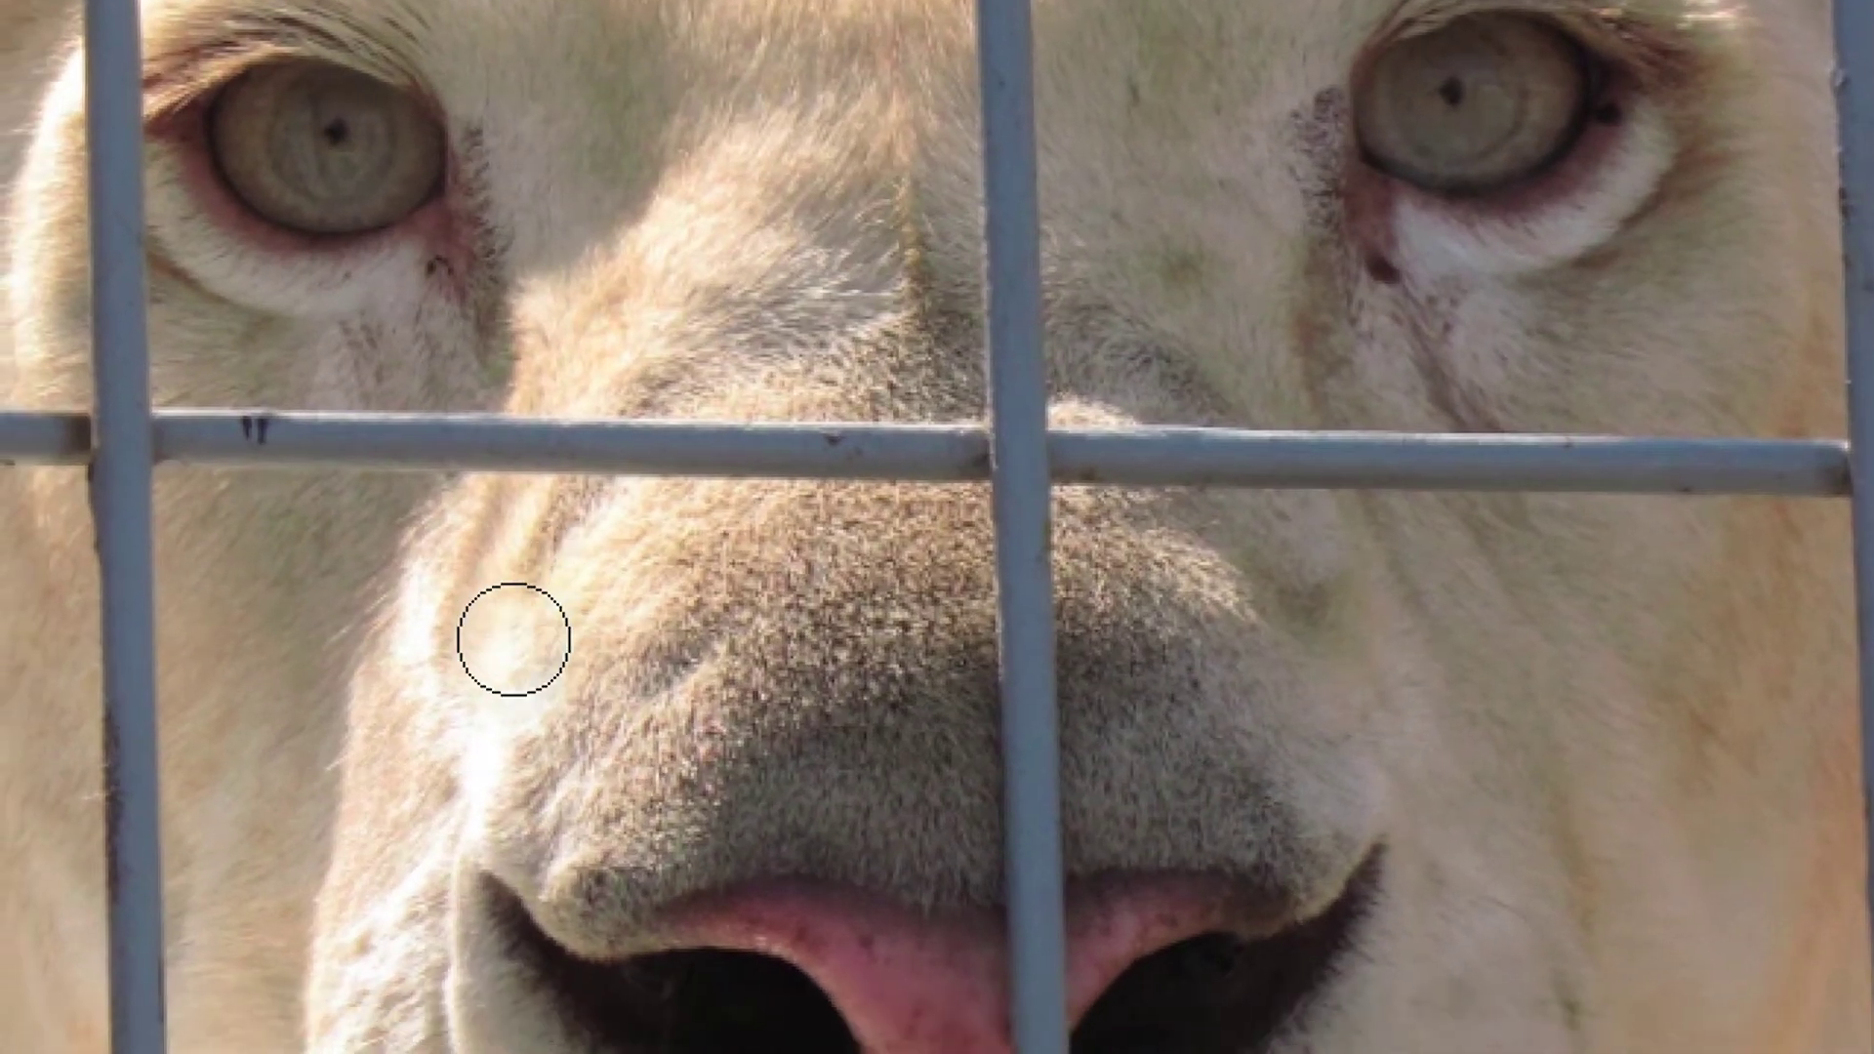
Clone fur in several dabs over the horizontal rod beside the nose, left of the vertical bar.
{"action": "left_click_drag", "start_coordinate": [515, 636], "coordinate": [510, 649]}
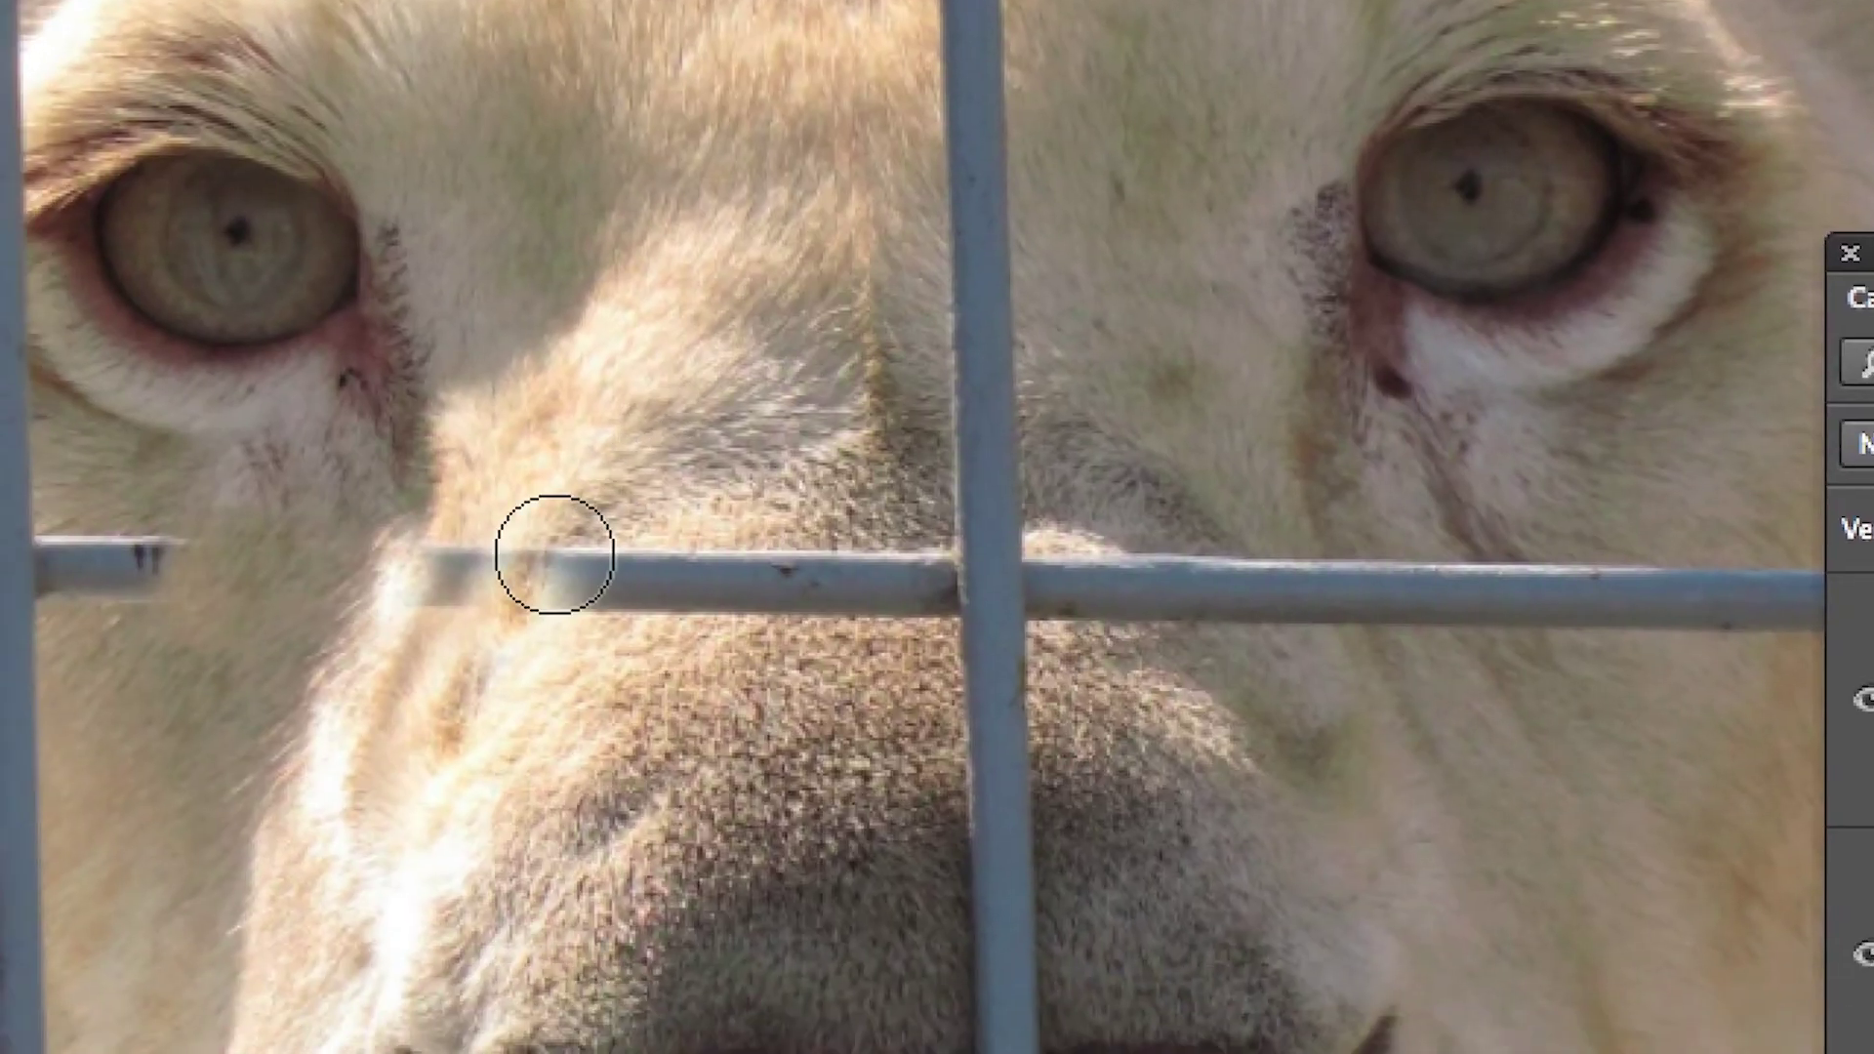
{"action": "left_click", "coordinate": [549, 554]}
{"action": "left_click", "coordinate": [541, 555]}
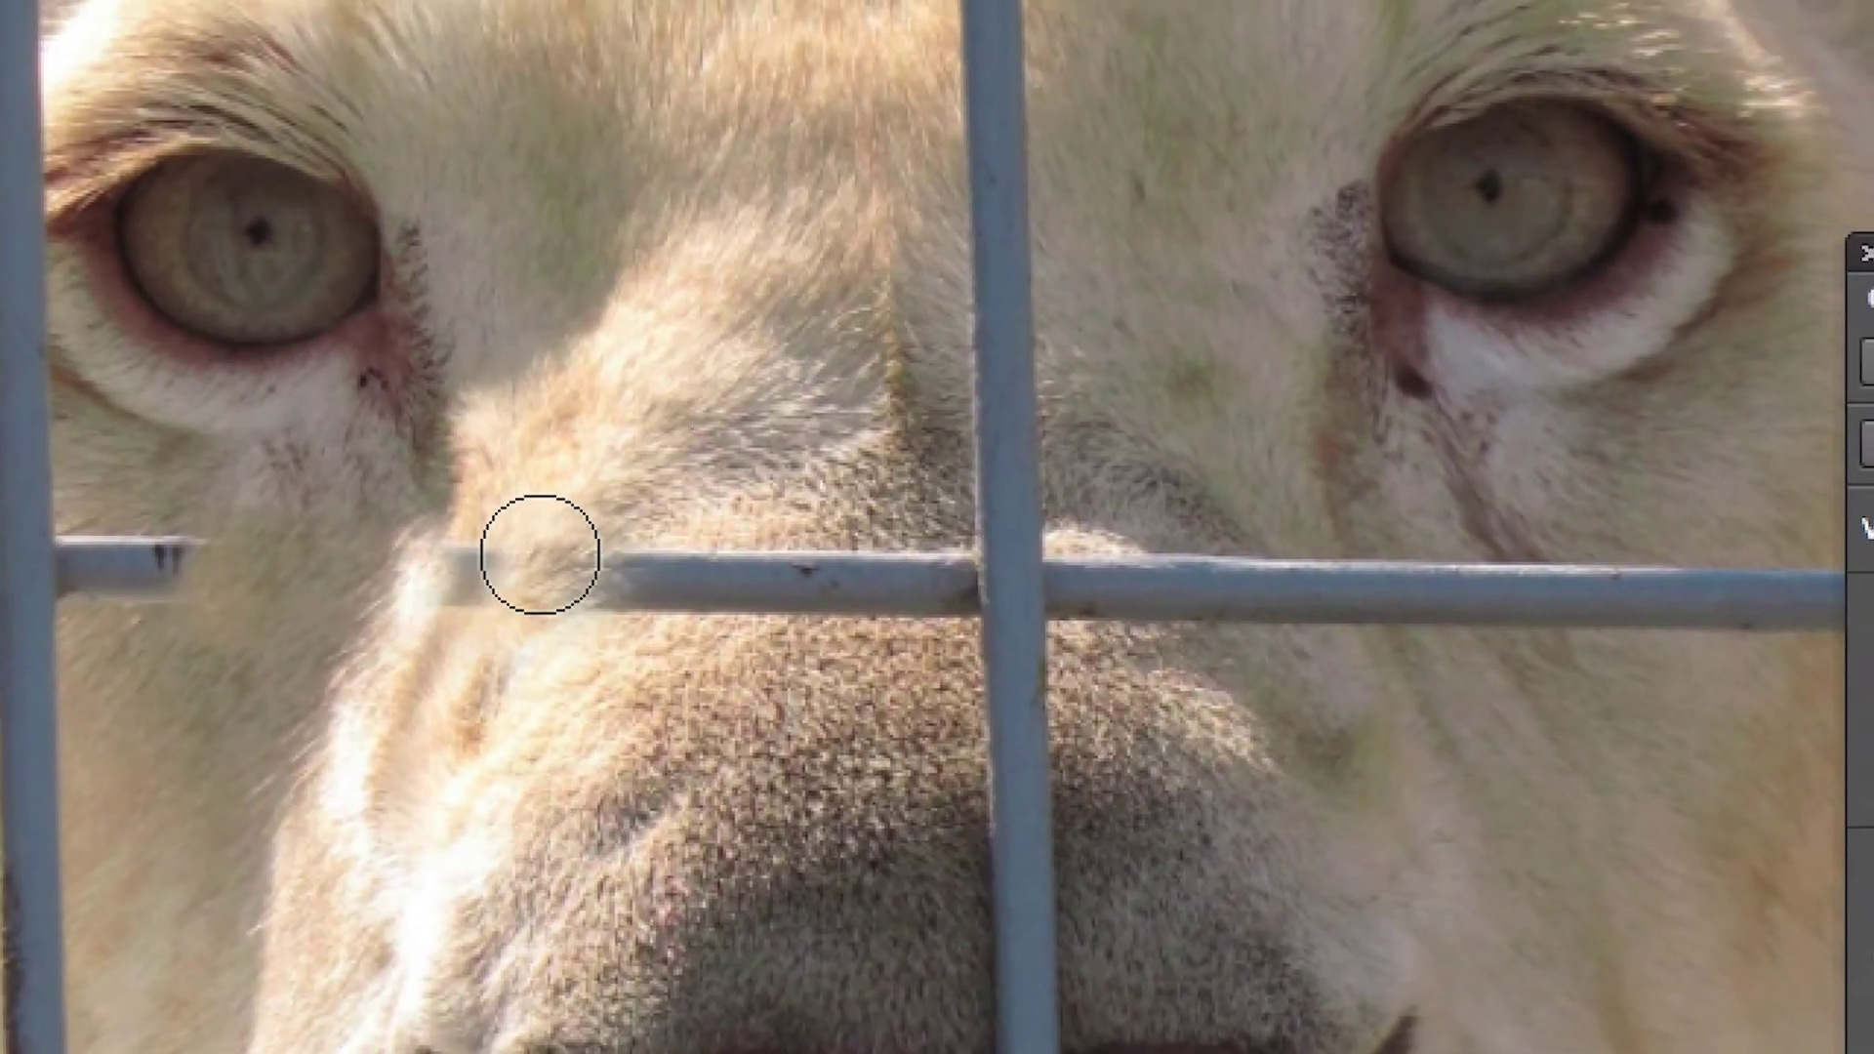
{"action": "left_click", "coordinate": [527, 551]}
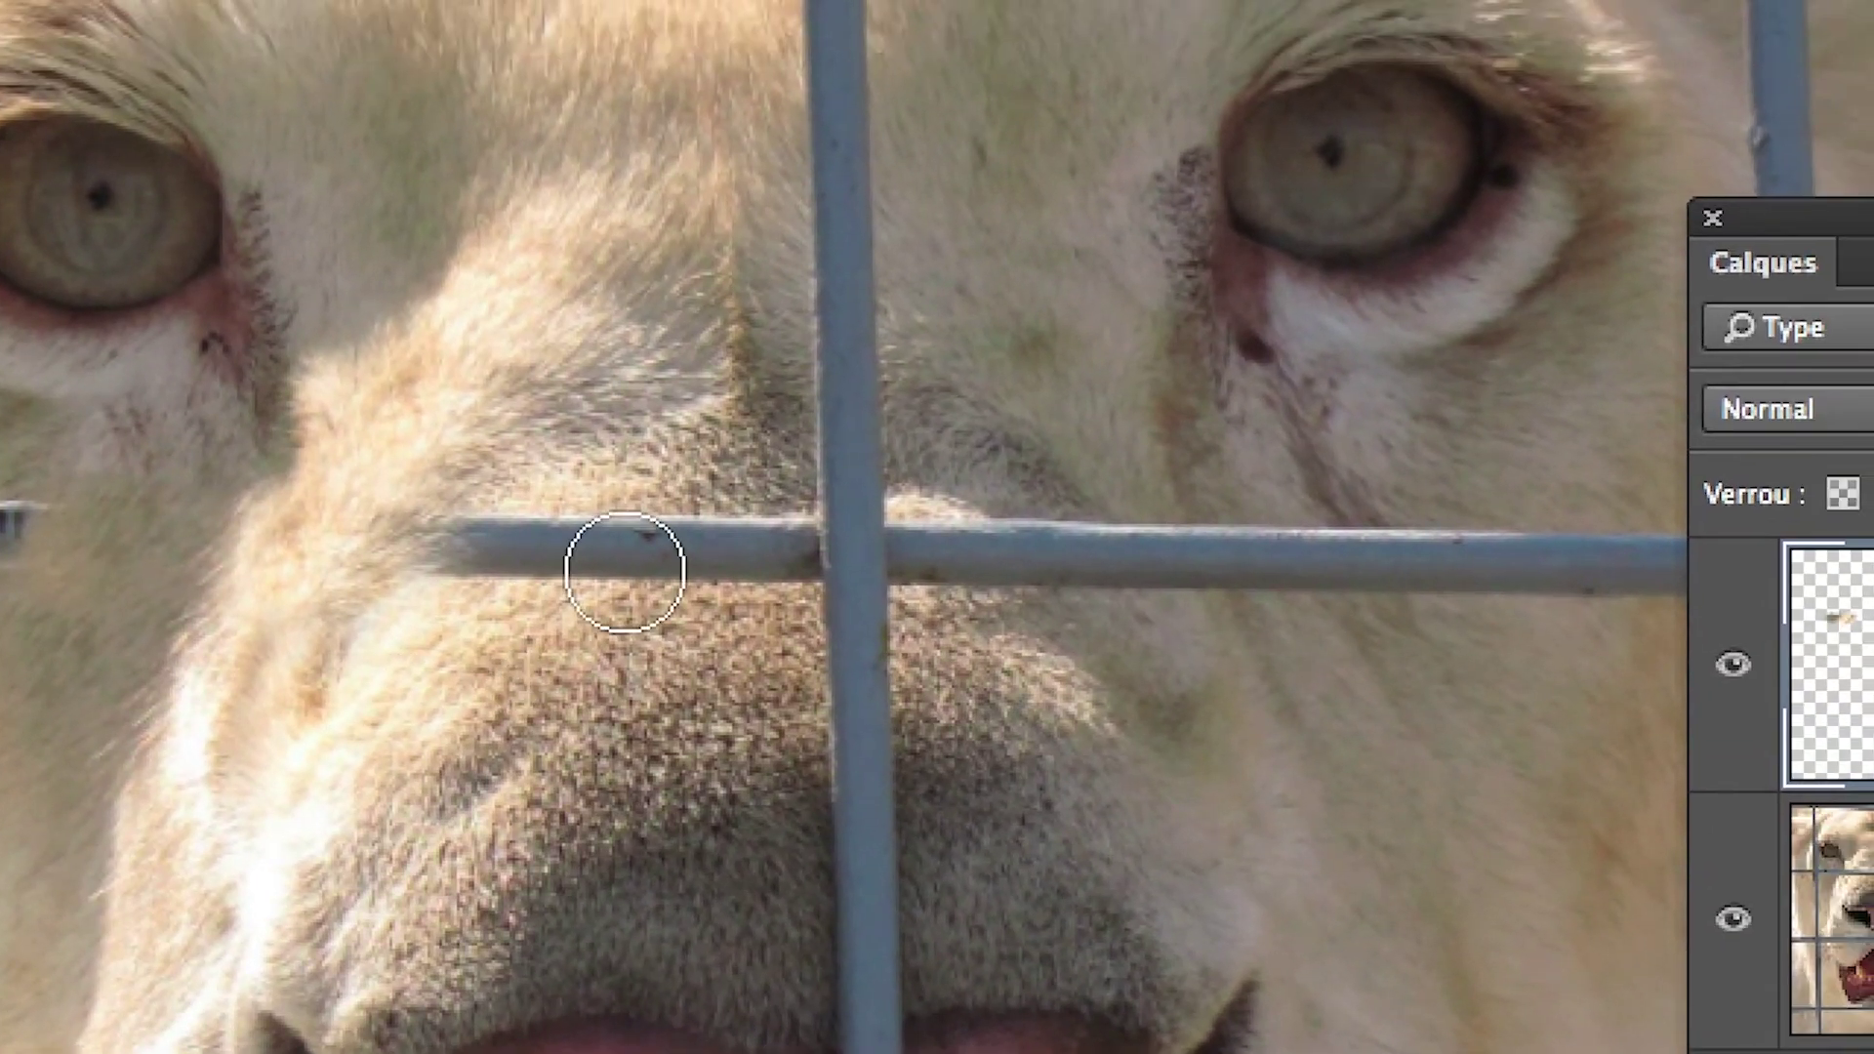
{"action": "left_click", "coordinate": [630, 556]}
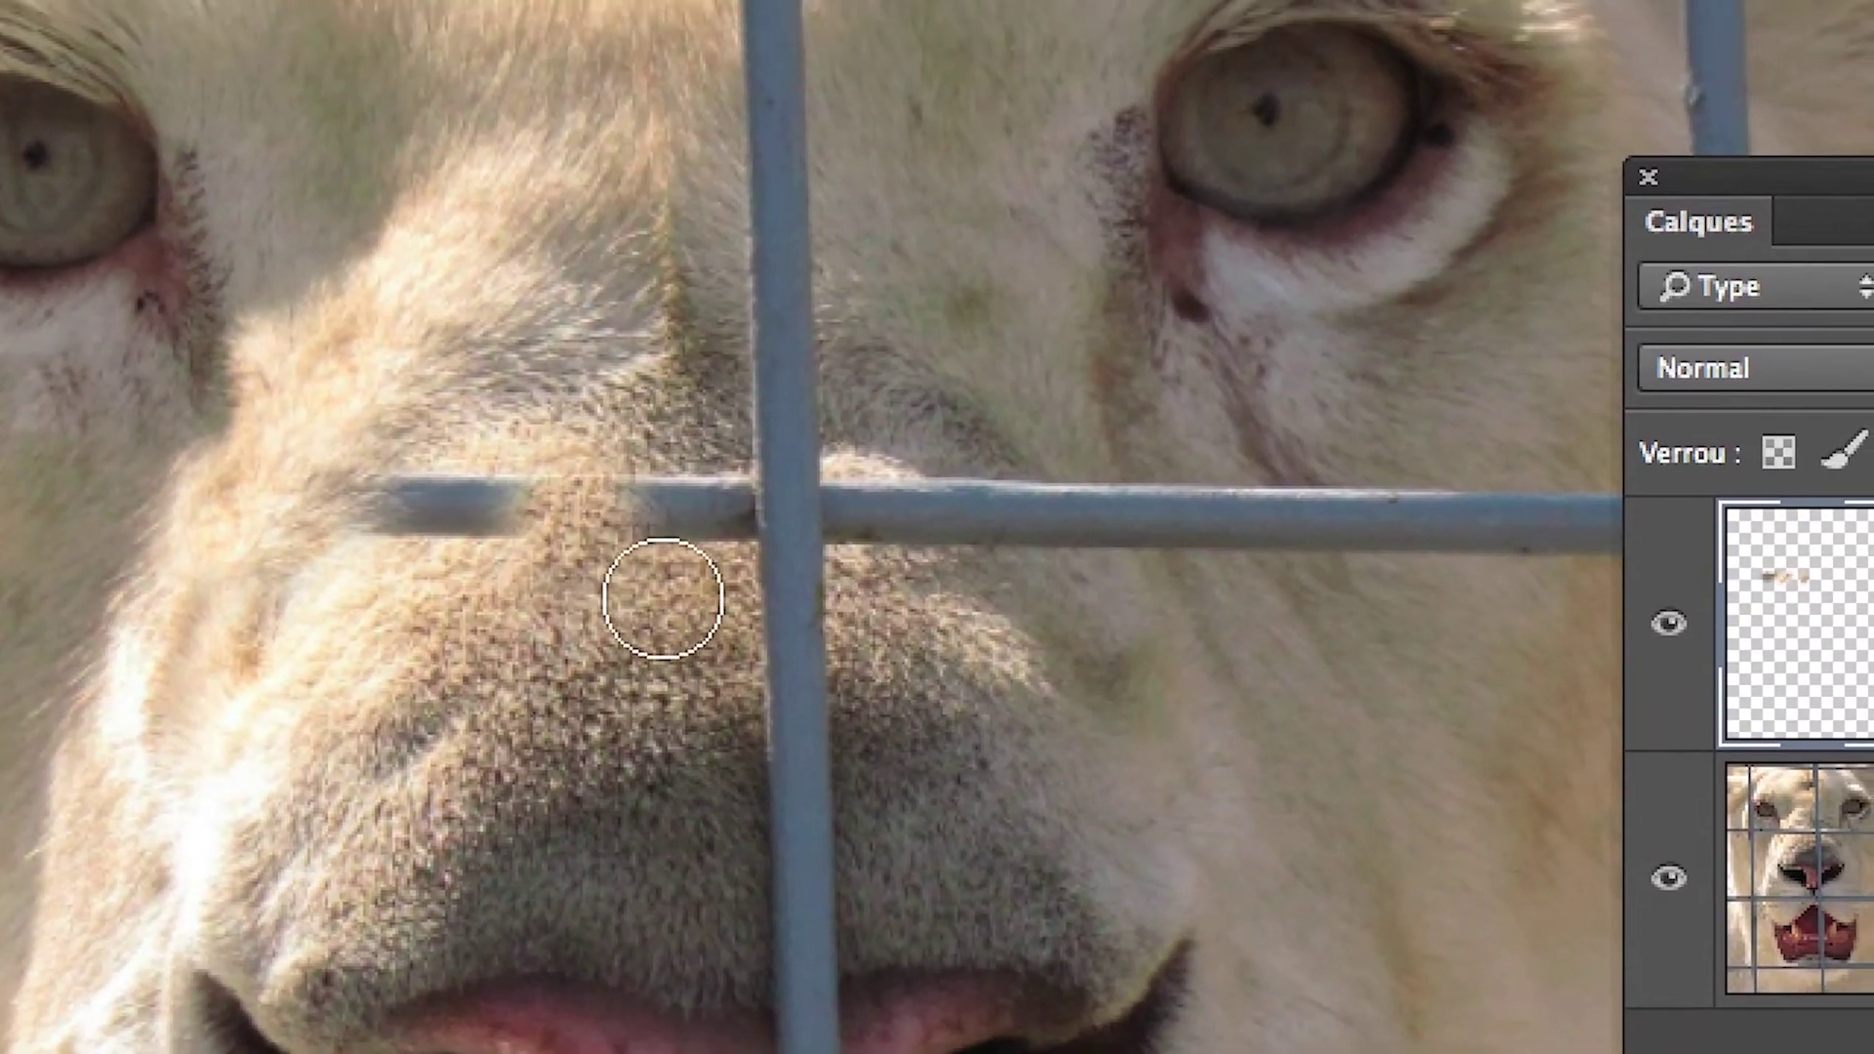
{"action": "left_click", "coordinate": [662, 552]}
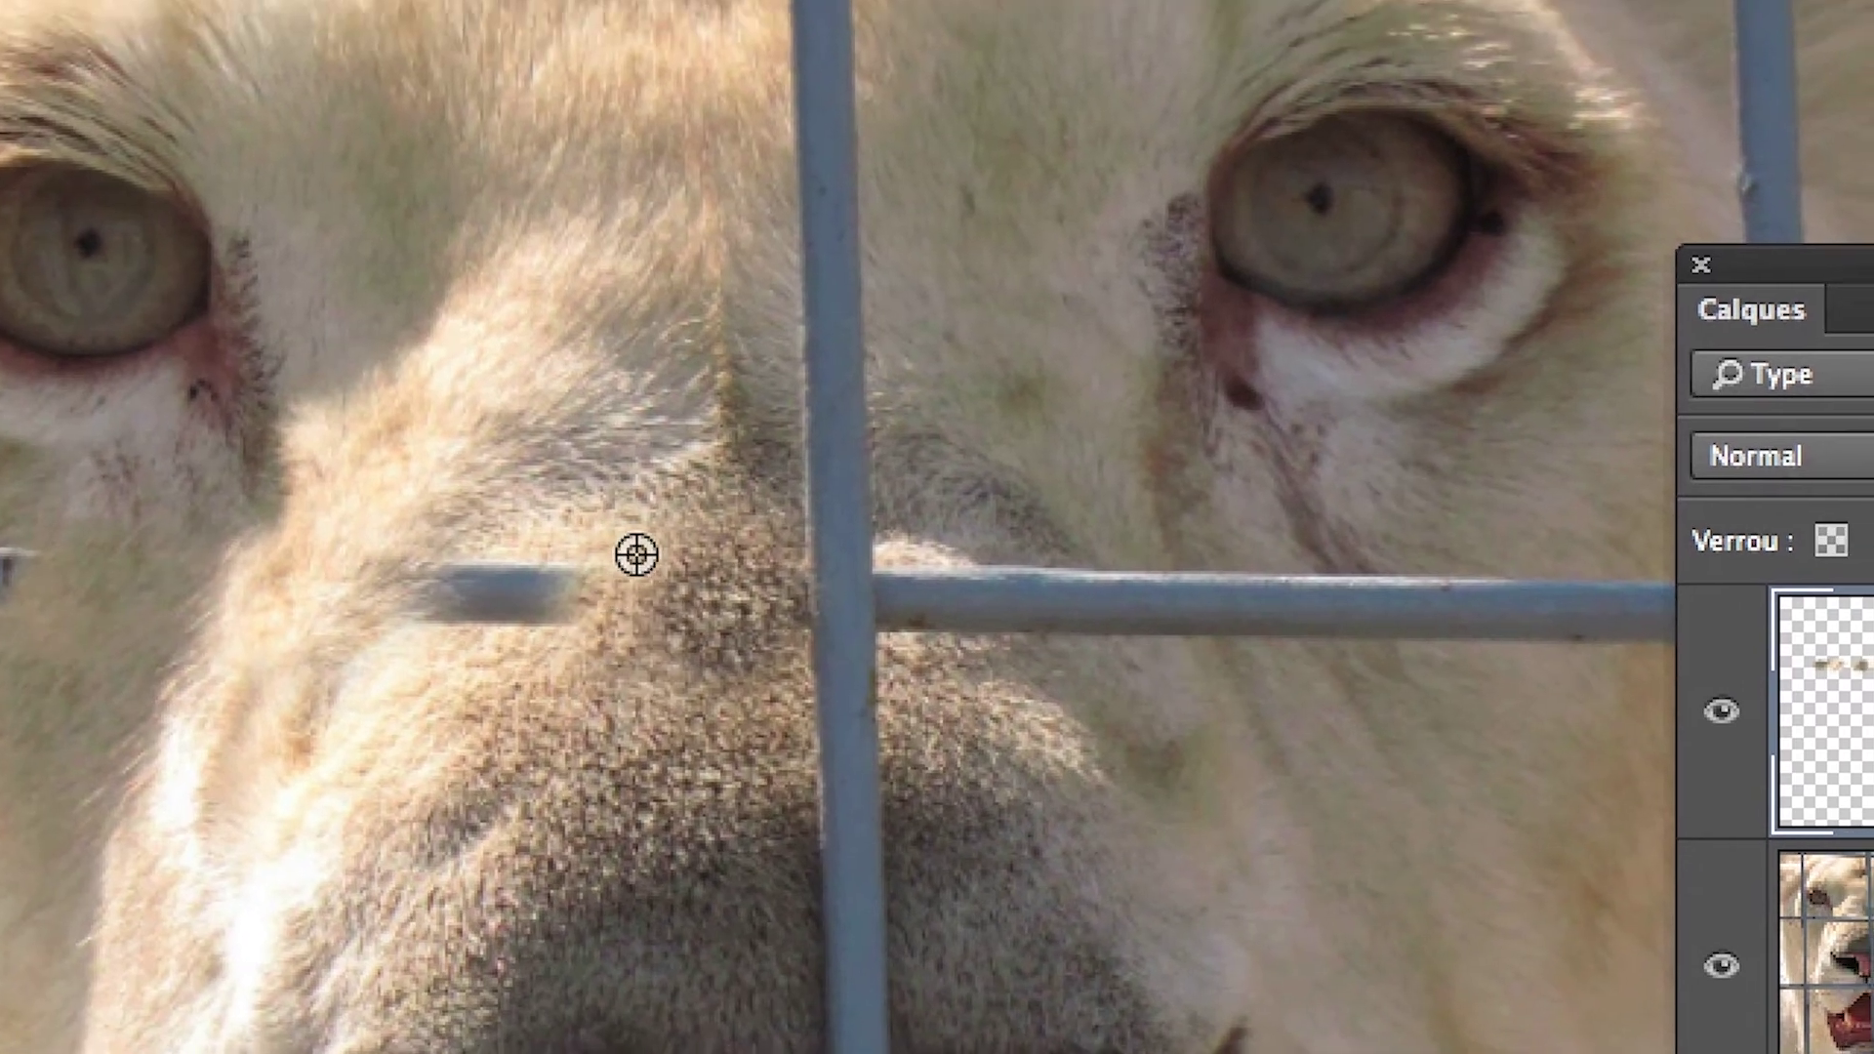
{"action": "left_click", "coordinate": [590, 564]}
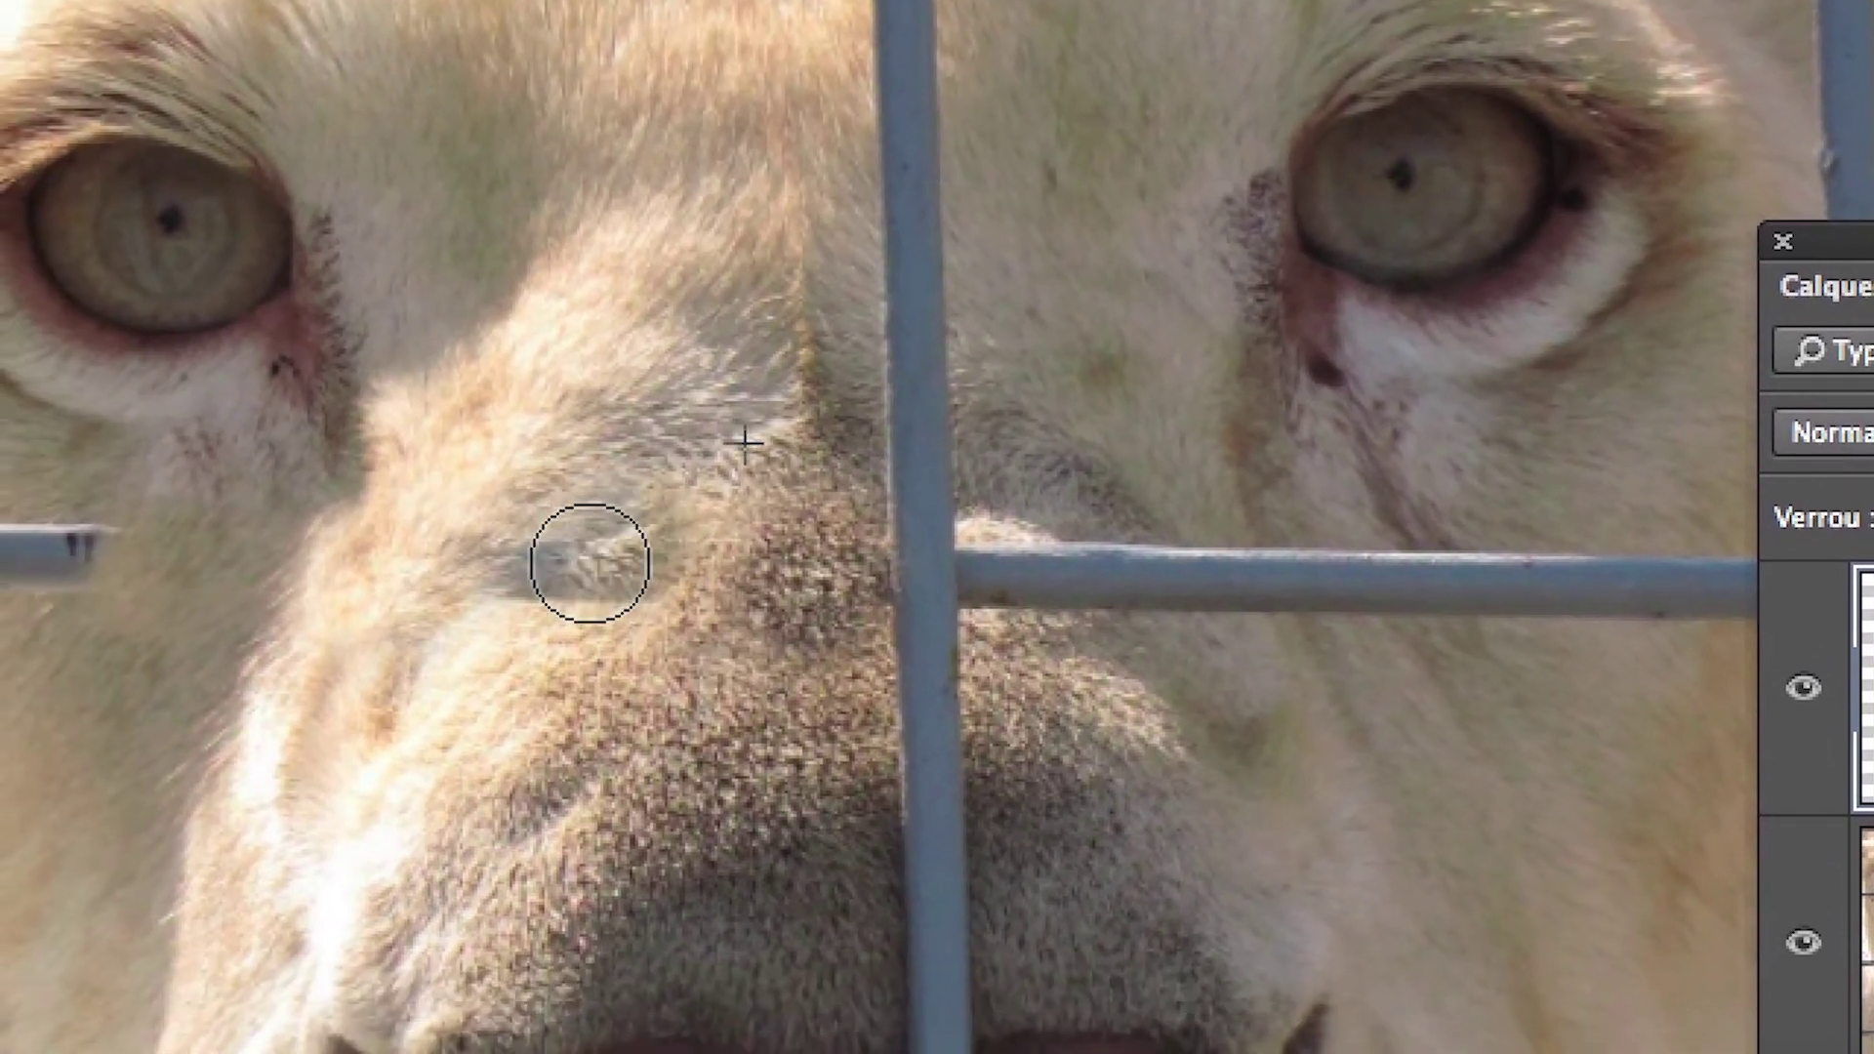
Undo the last dab, shrink the brush to 61 px, clone along the rod, and resample on nose fur.
{"action": "key", "text": "ctrl+z"}
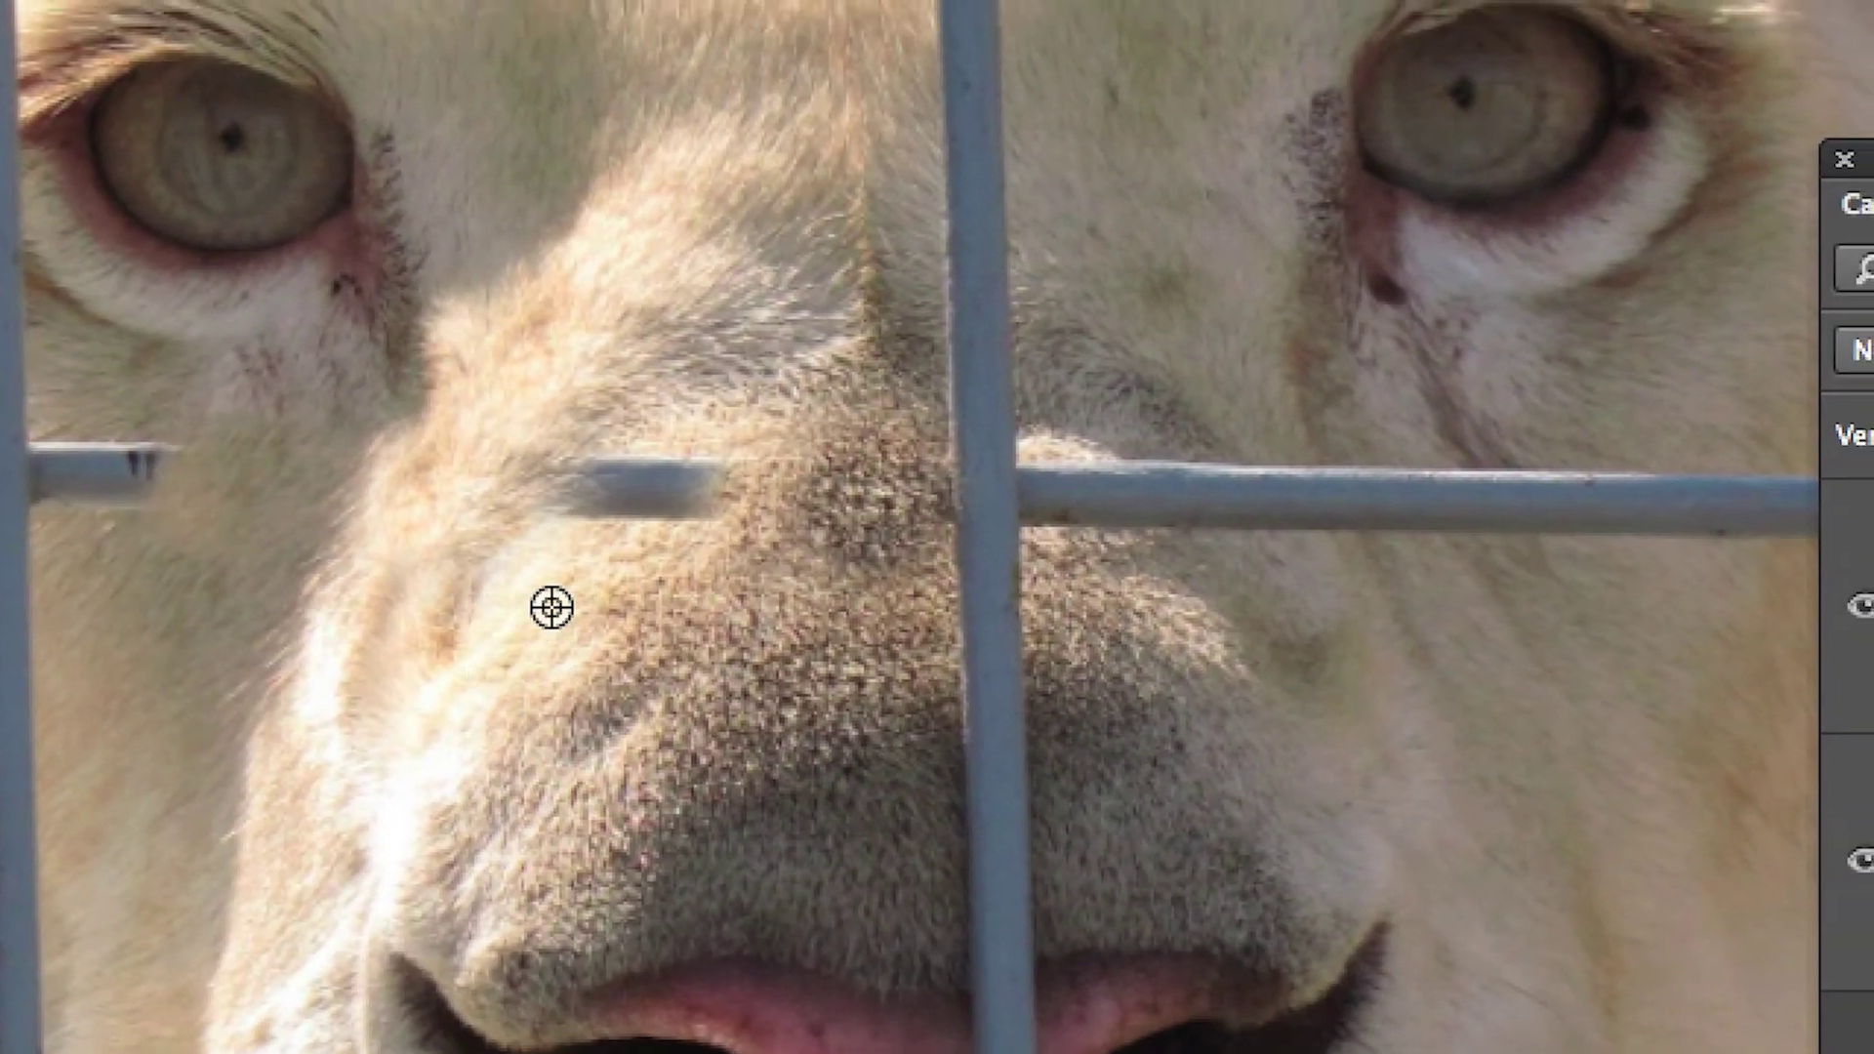
{"action": "left_click_drag", "start_coordinate": [552, 607], "coordinate": [548, 607]}
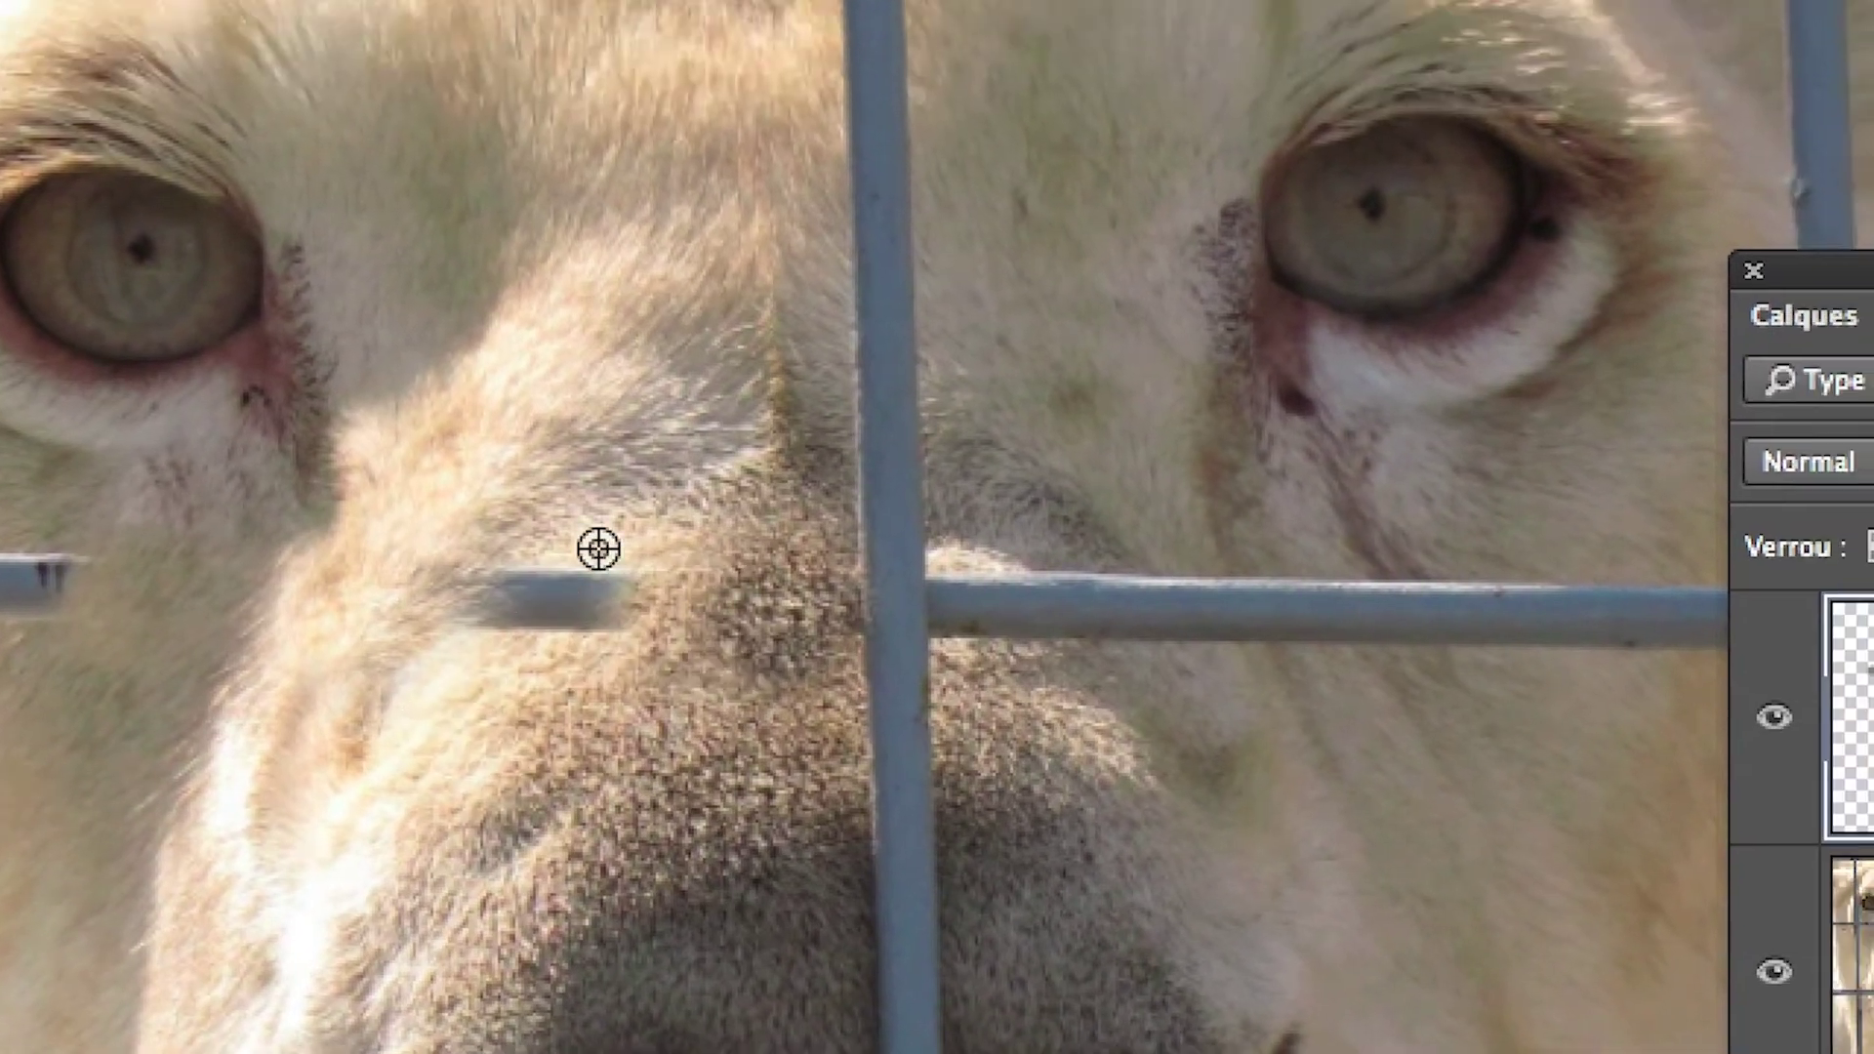
{"action": "left_click_drag", "start_coordinate": [561, 598], "coordinate": [540, 605]}
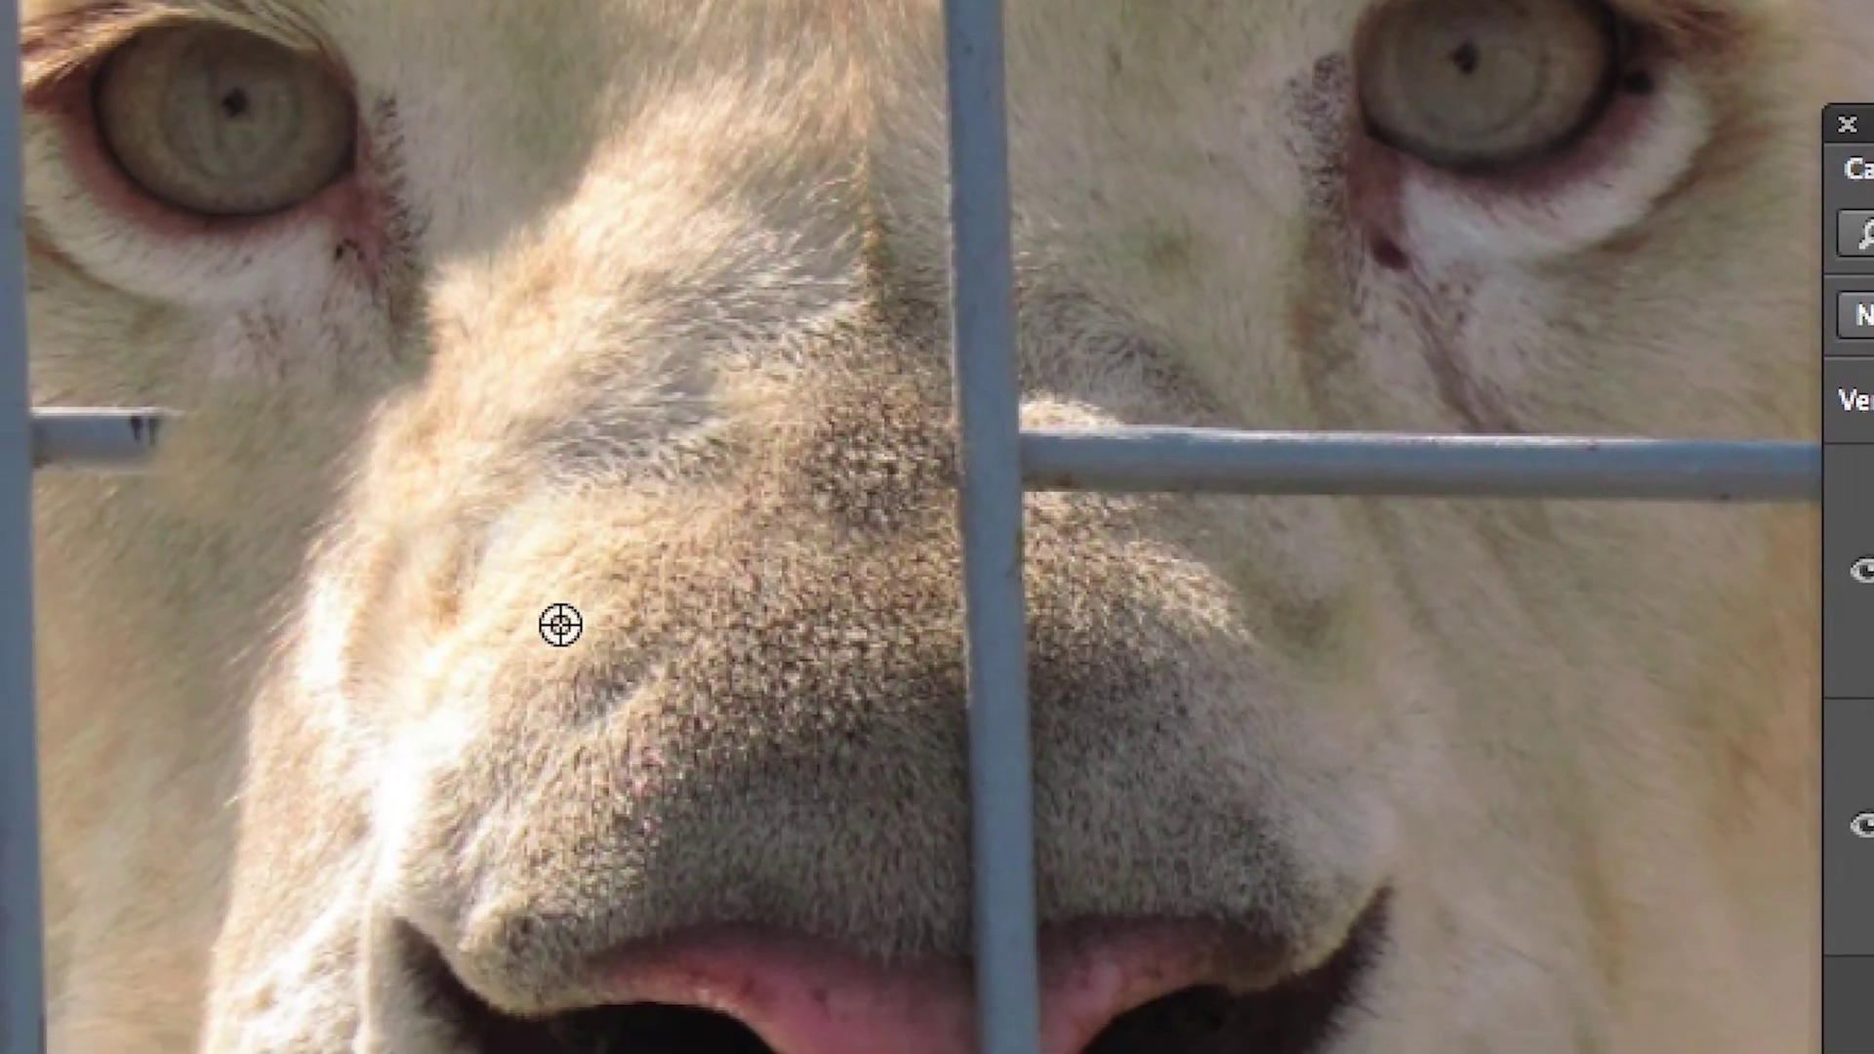
{"action": "left_click", "coordinate": [584, 625]}
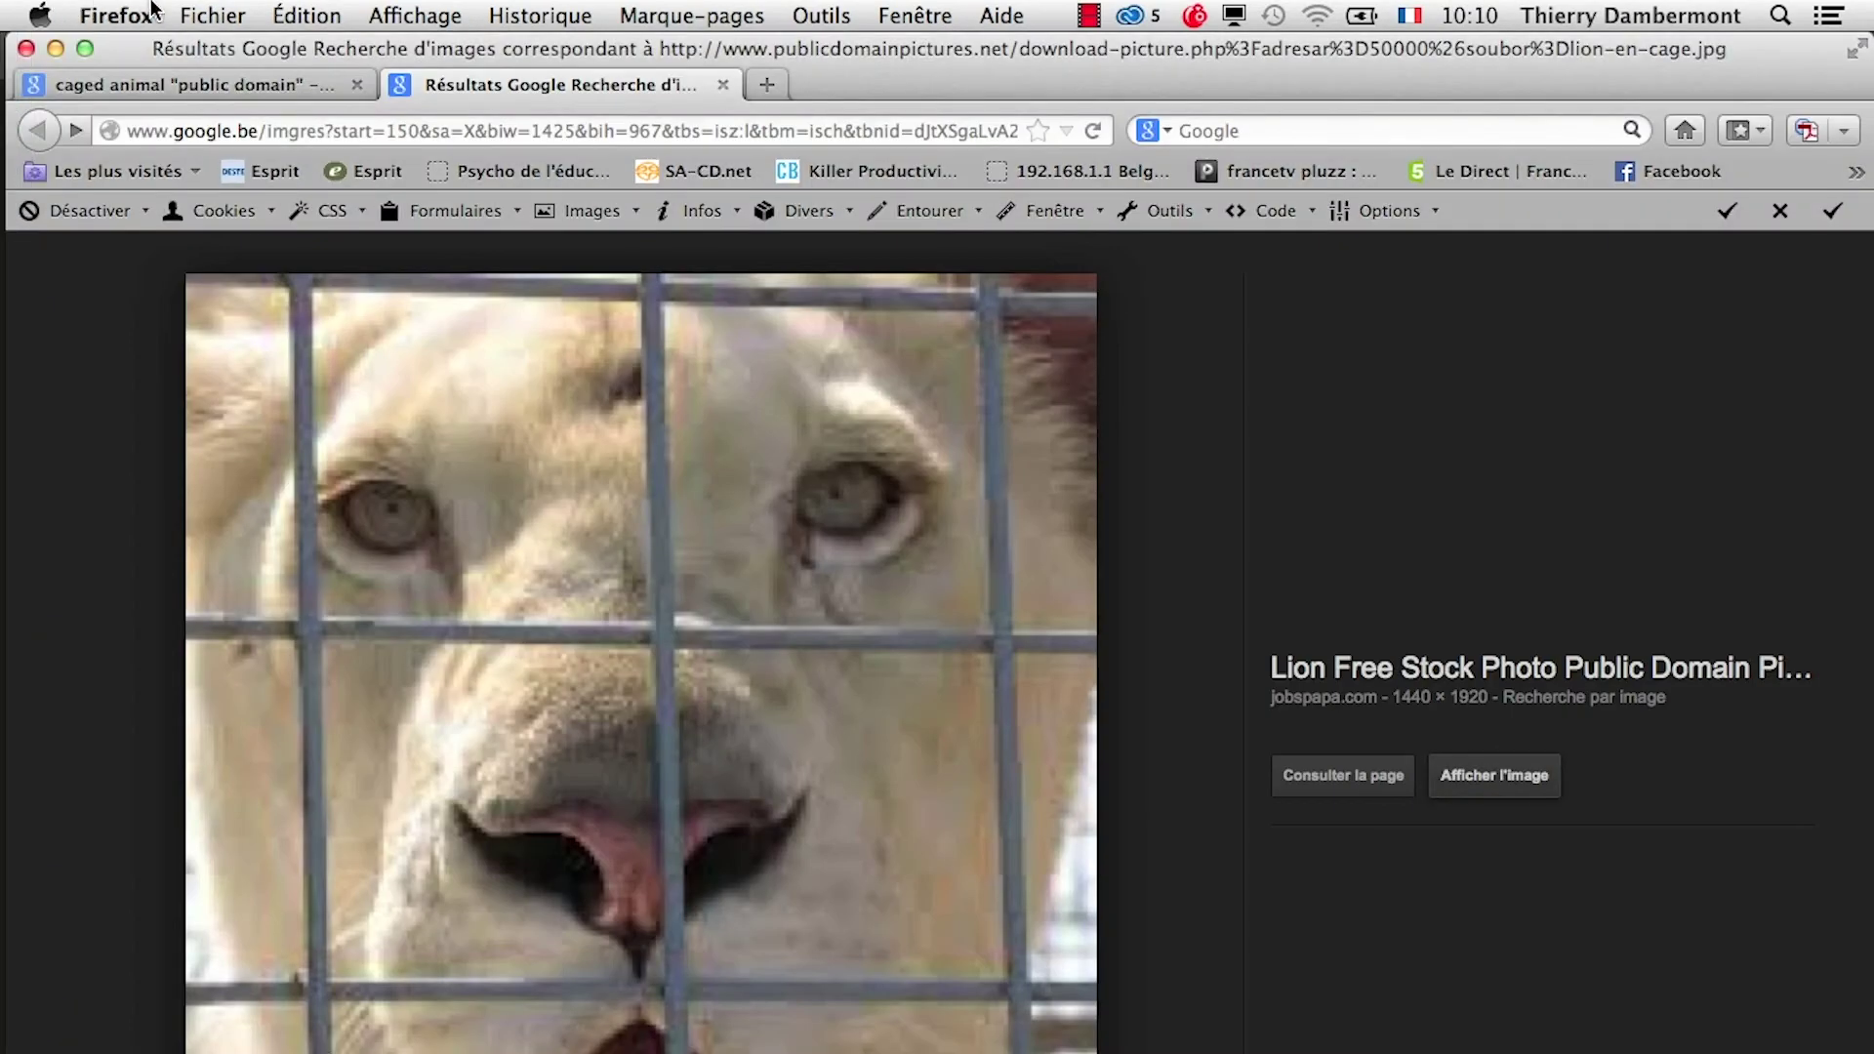
Open a new Firefox window and search Google for 'photoshop disaster'.
{"action": "left_click", "coordinate": [213, 15]}
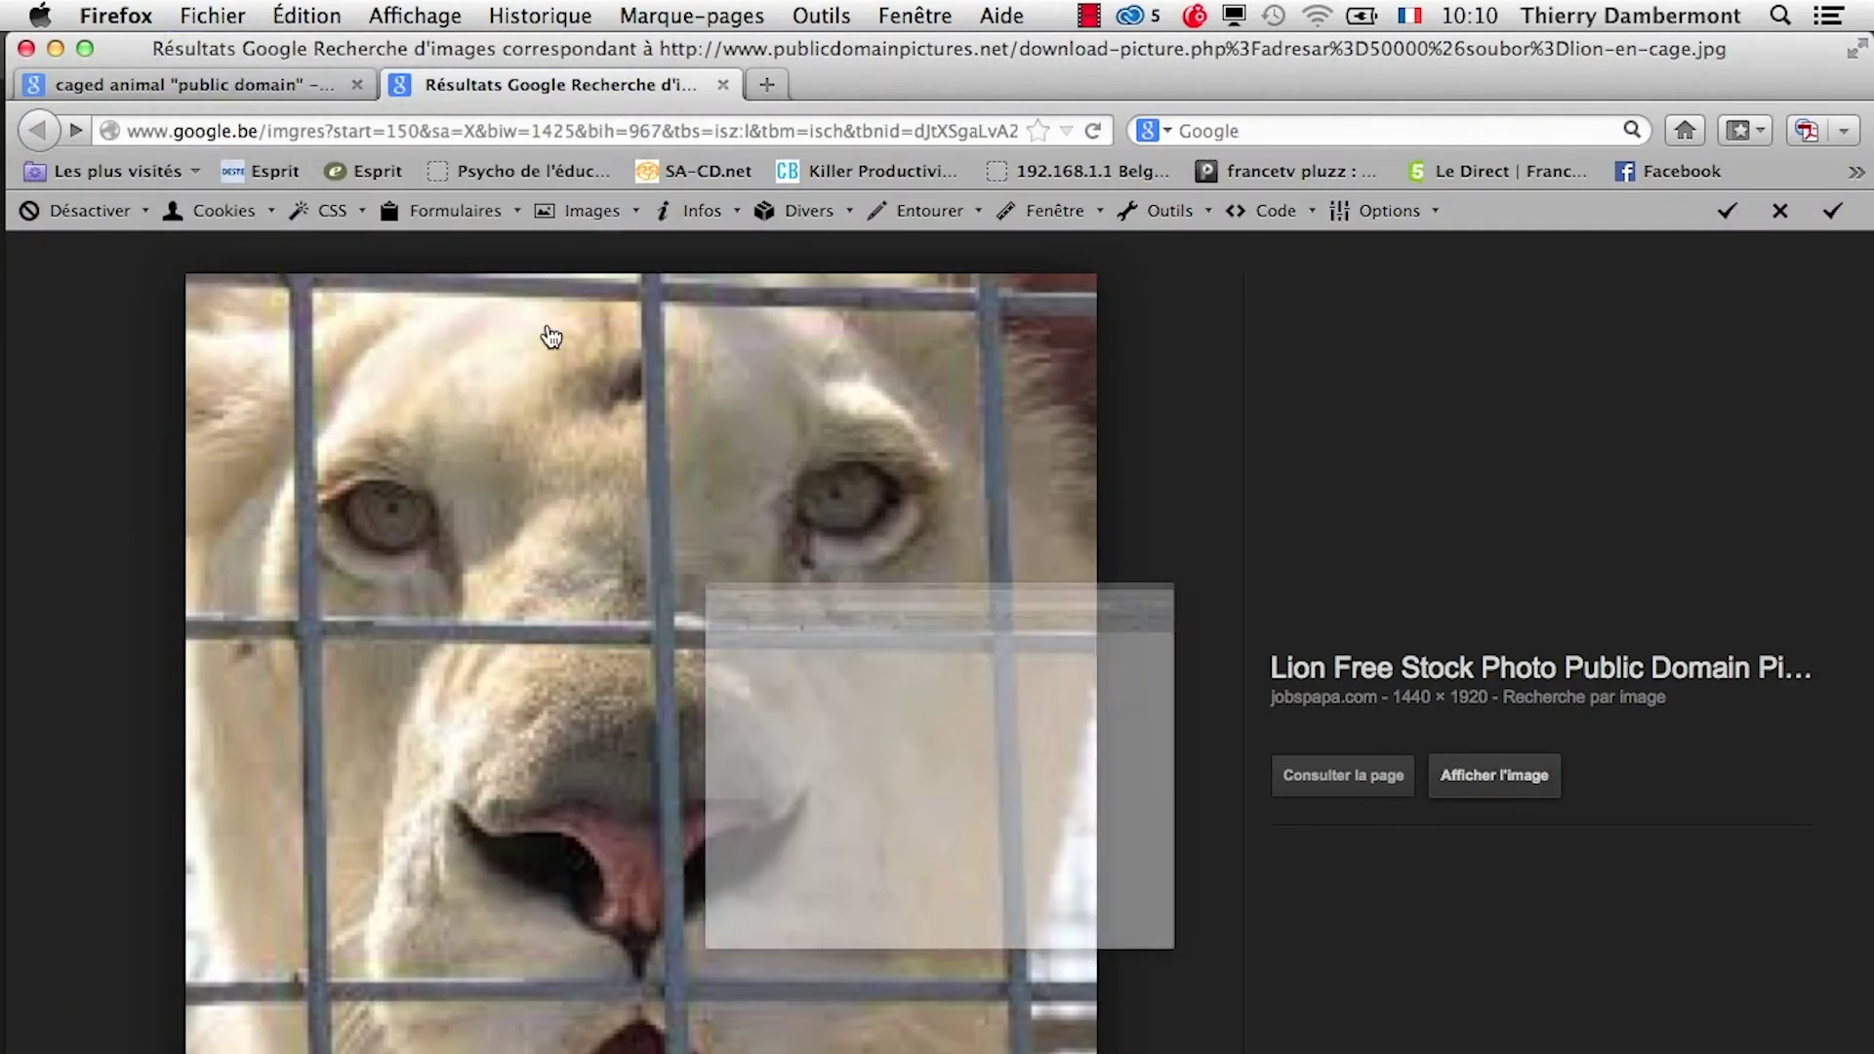
{"action": "key", "text": "super+n"}
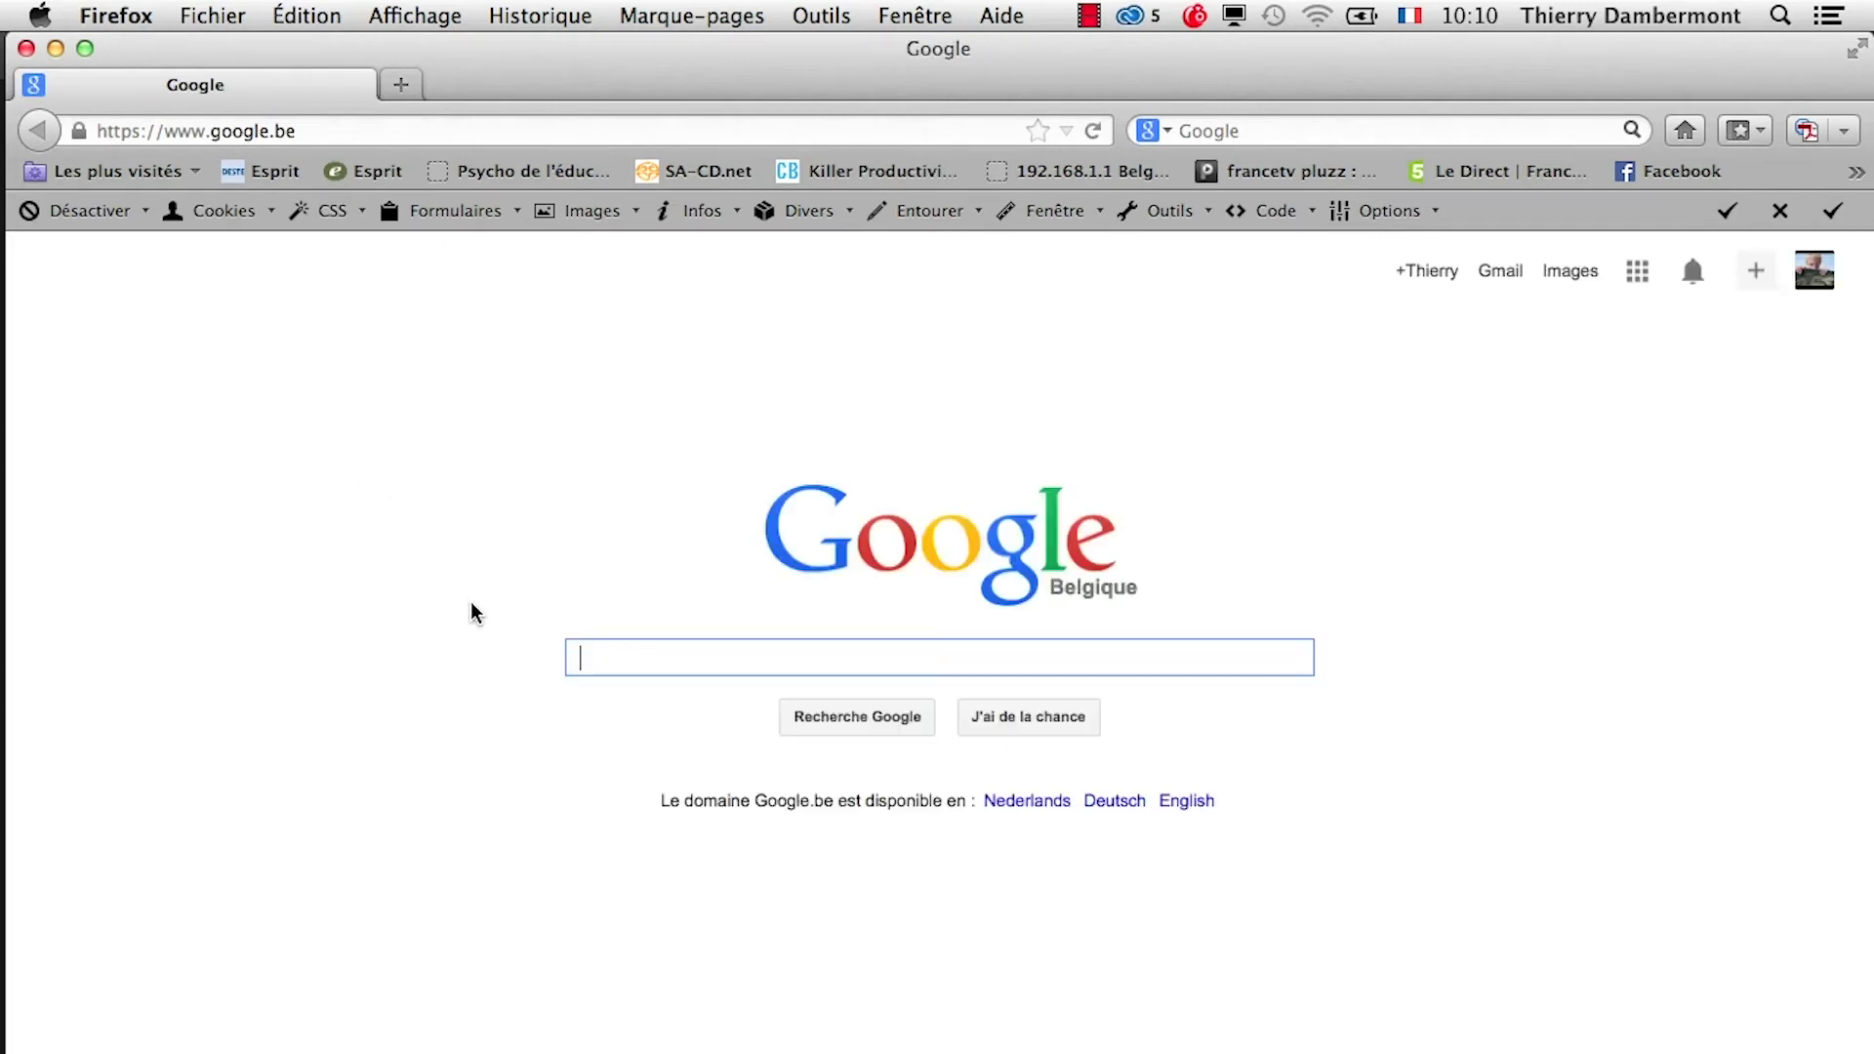
{"action": "type", "text": "p"}
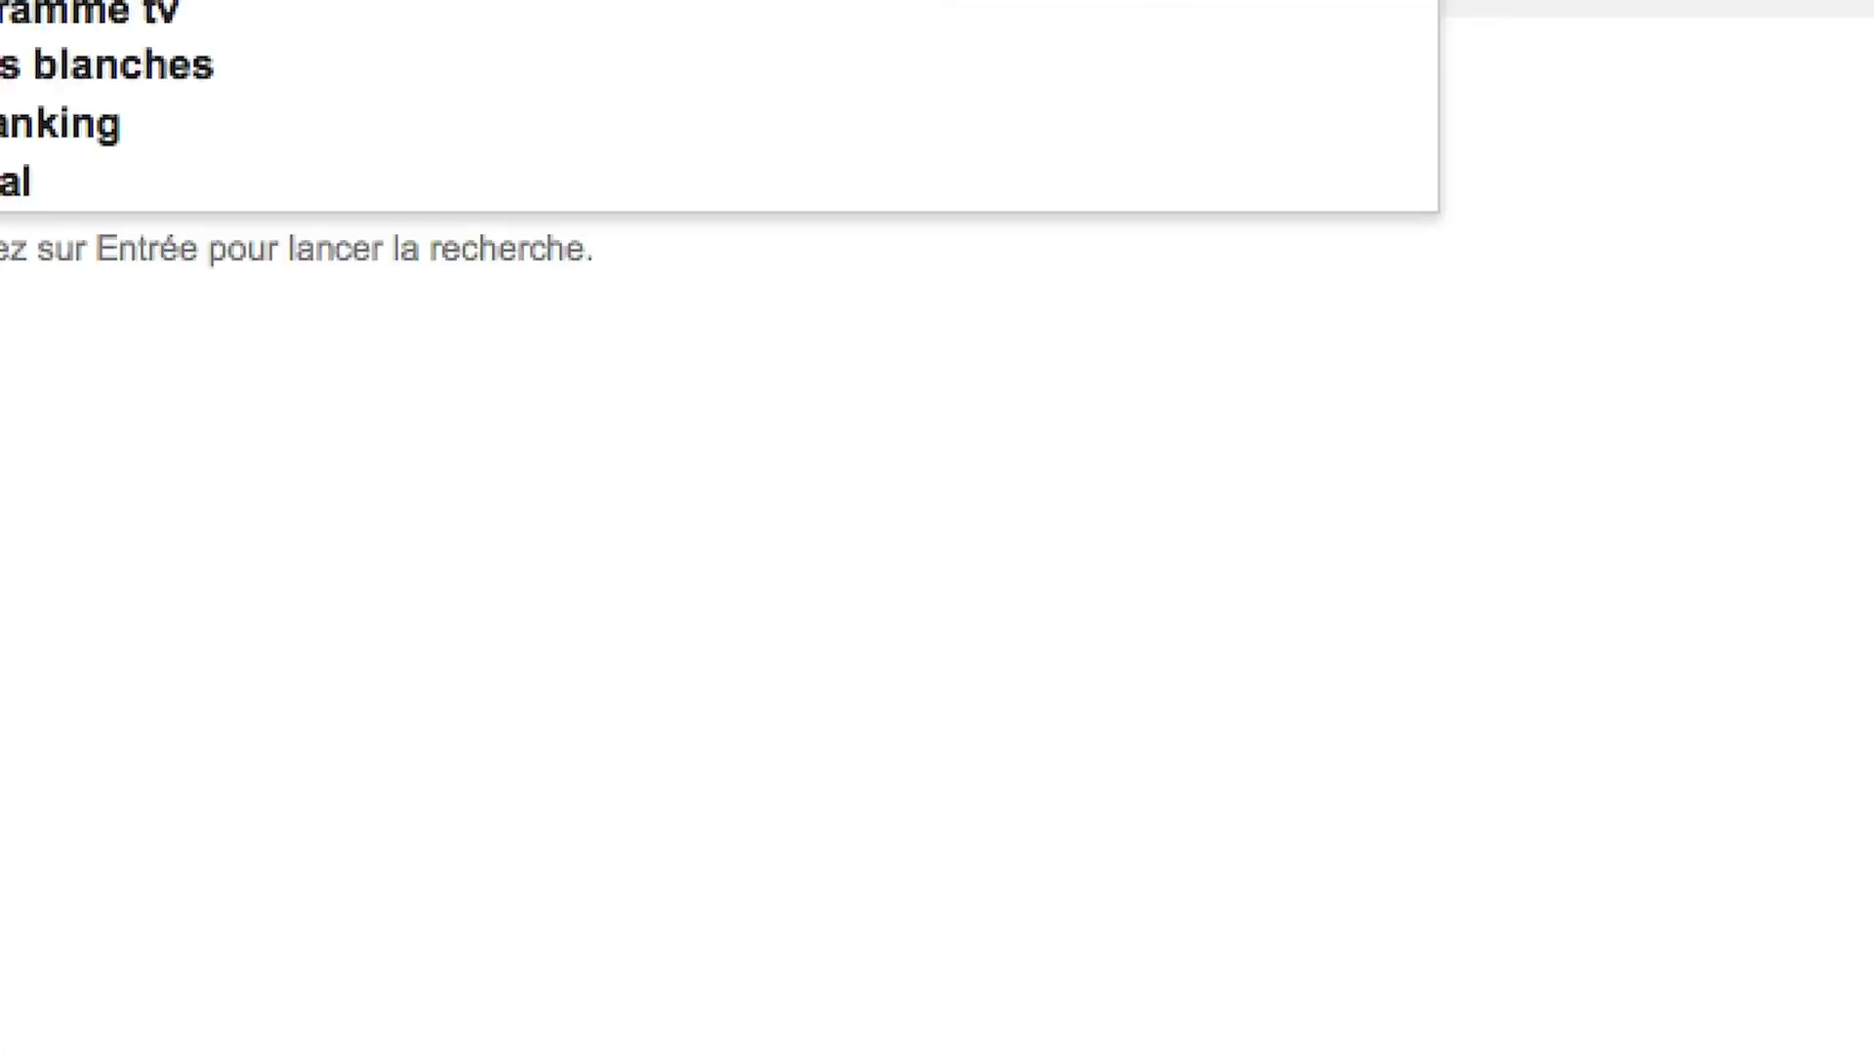
{"action": "type", "text": "hoto"}
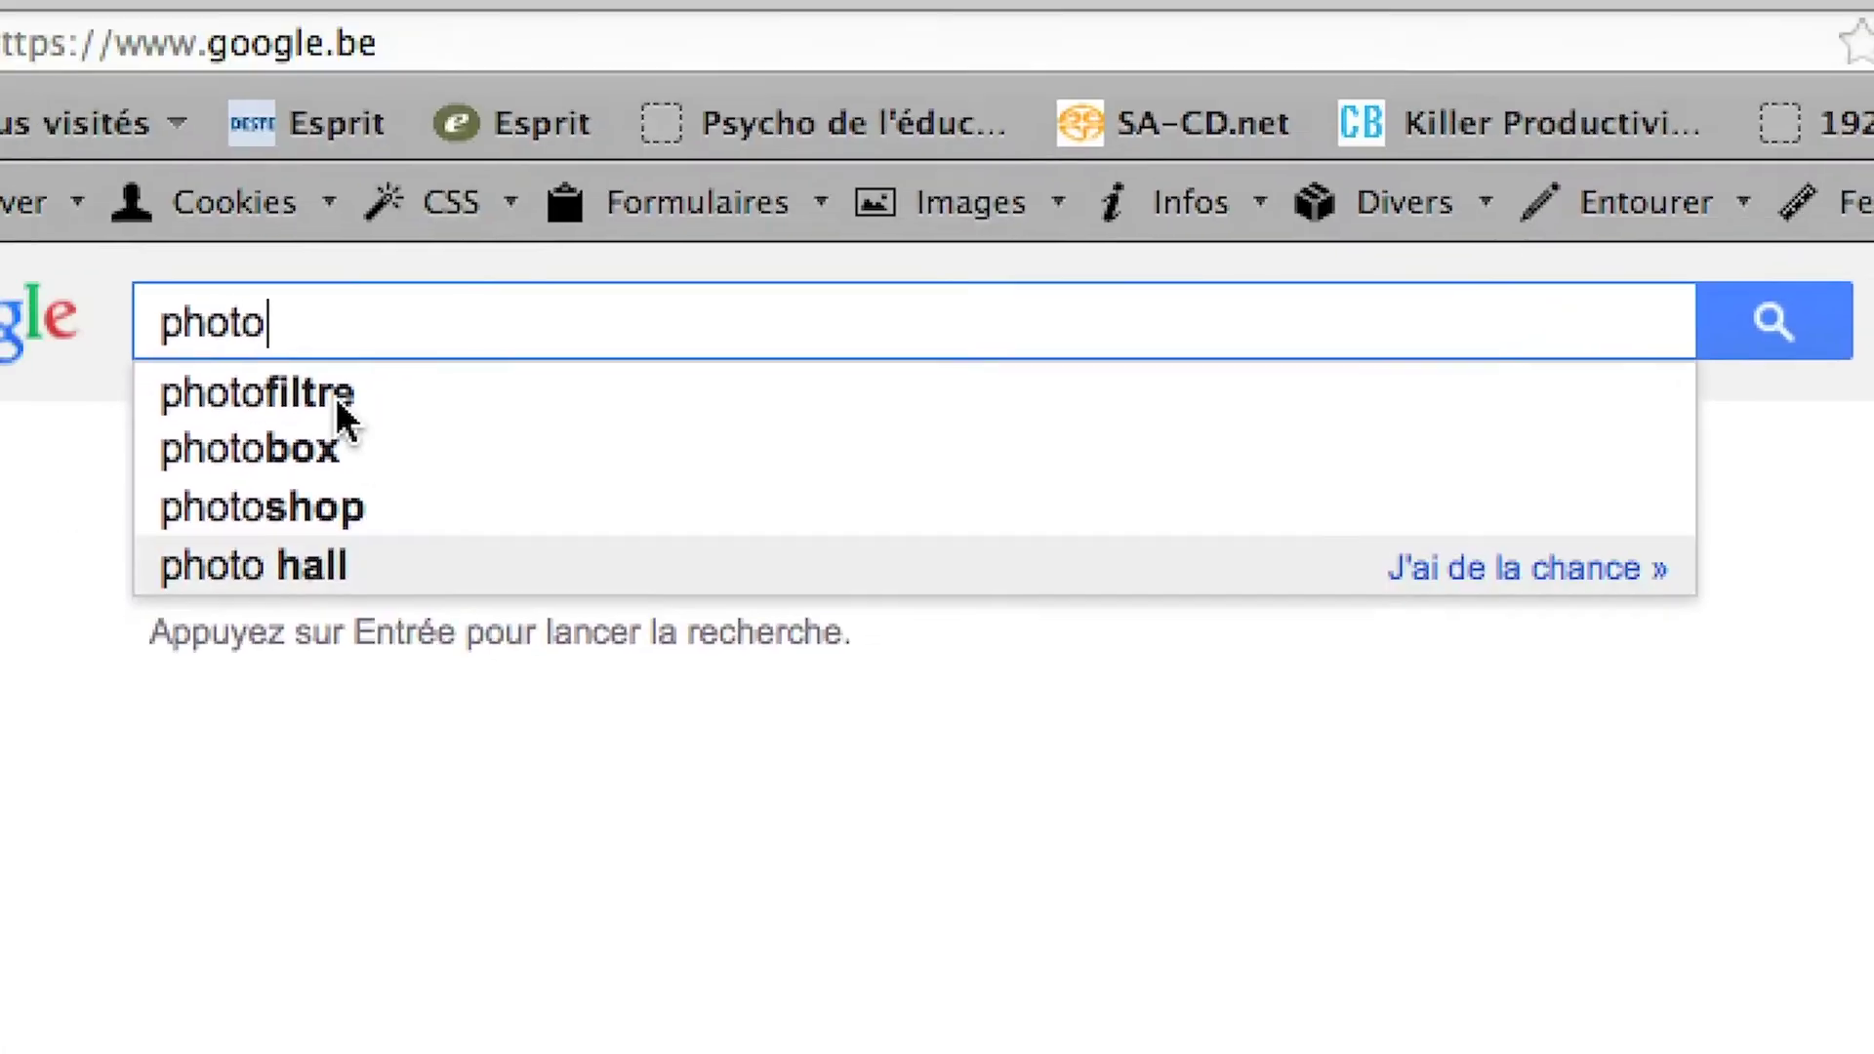
{"action": "type", "text": "sho"}
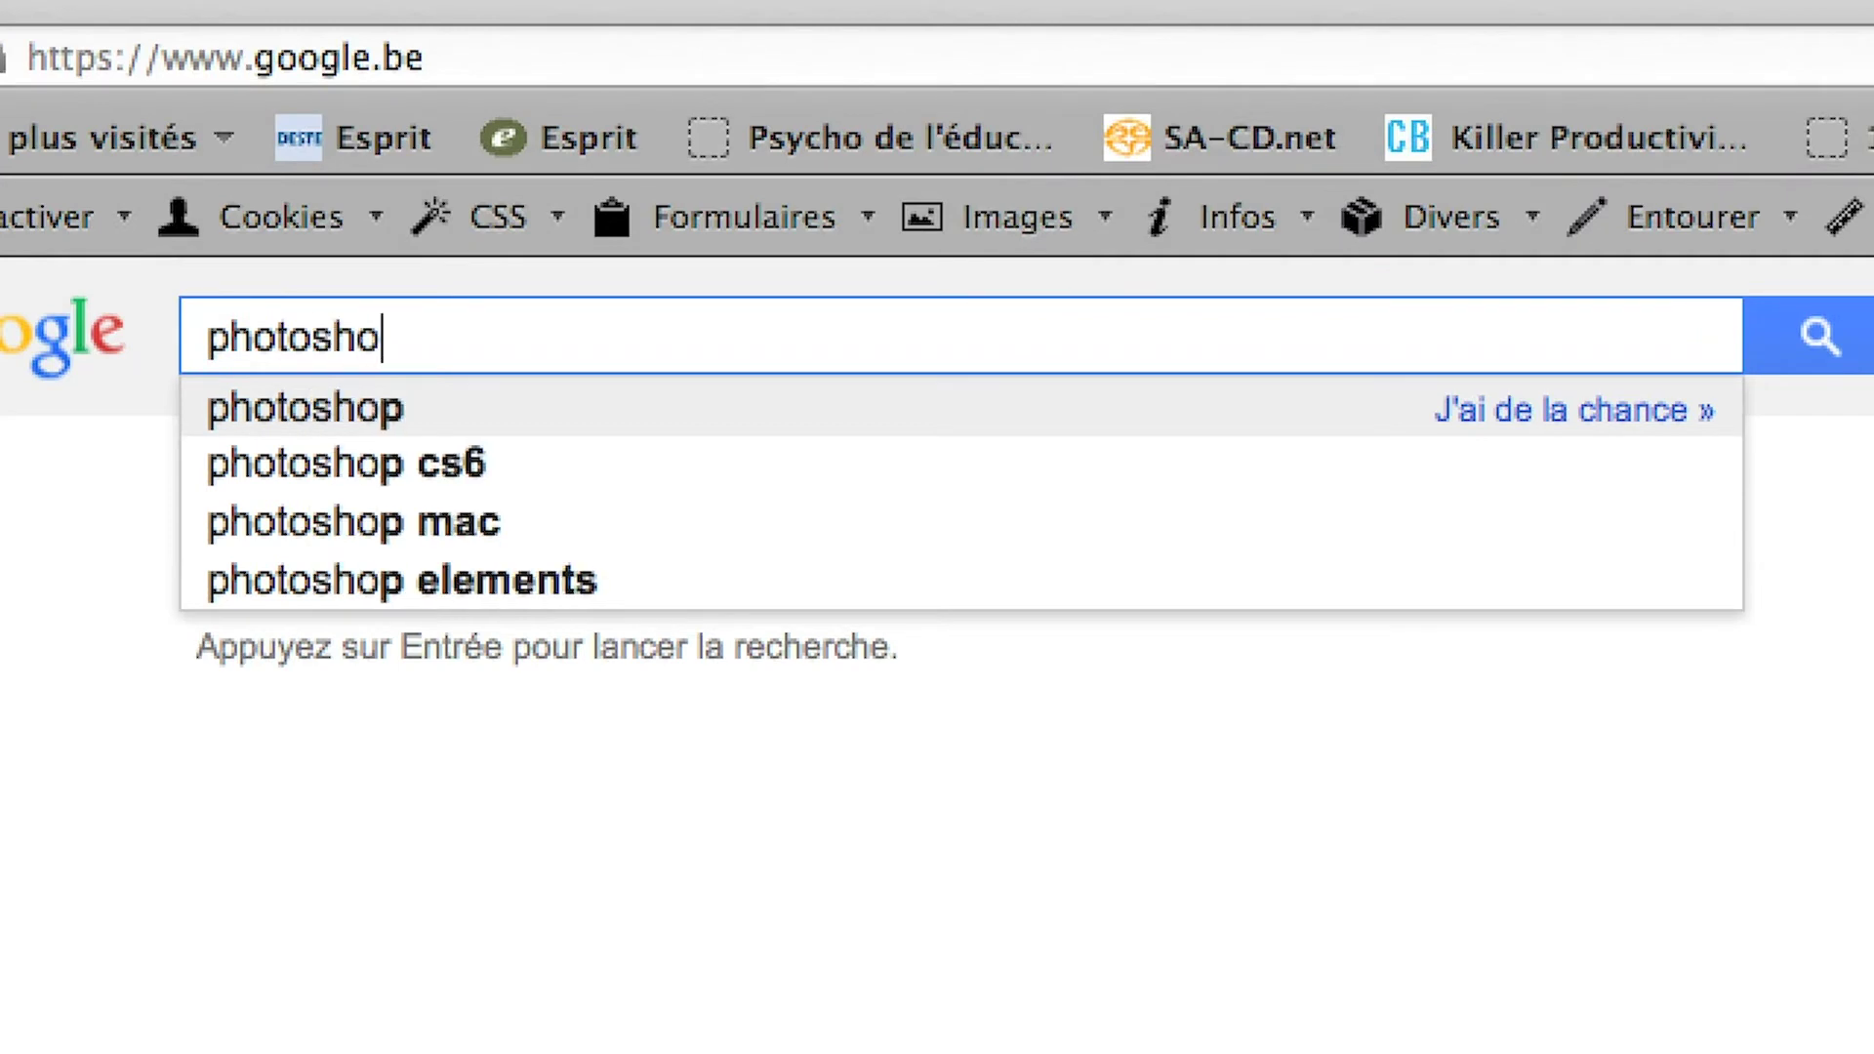
{"action": "type", "text": "p diss"}
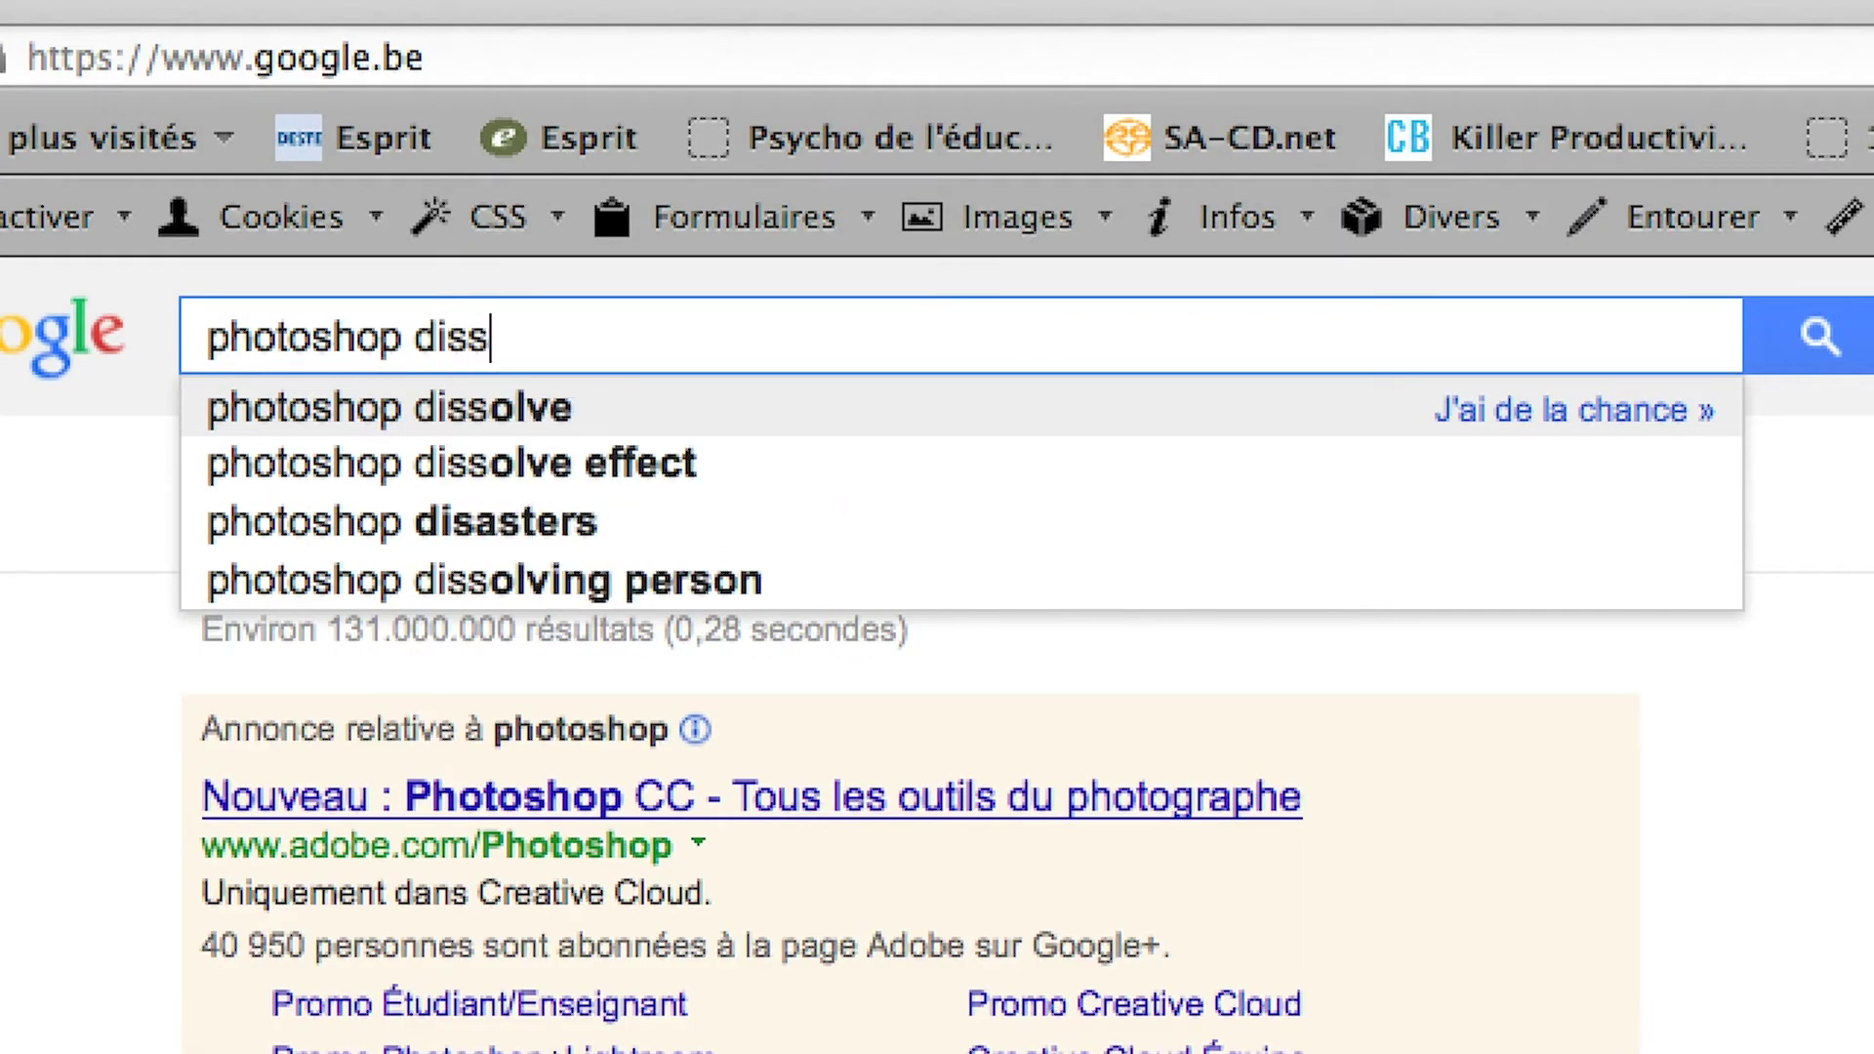
{"action": "key", "text": "BackSpace"}
{"action": "type", "text": "as"}
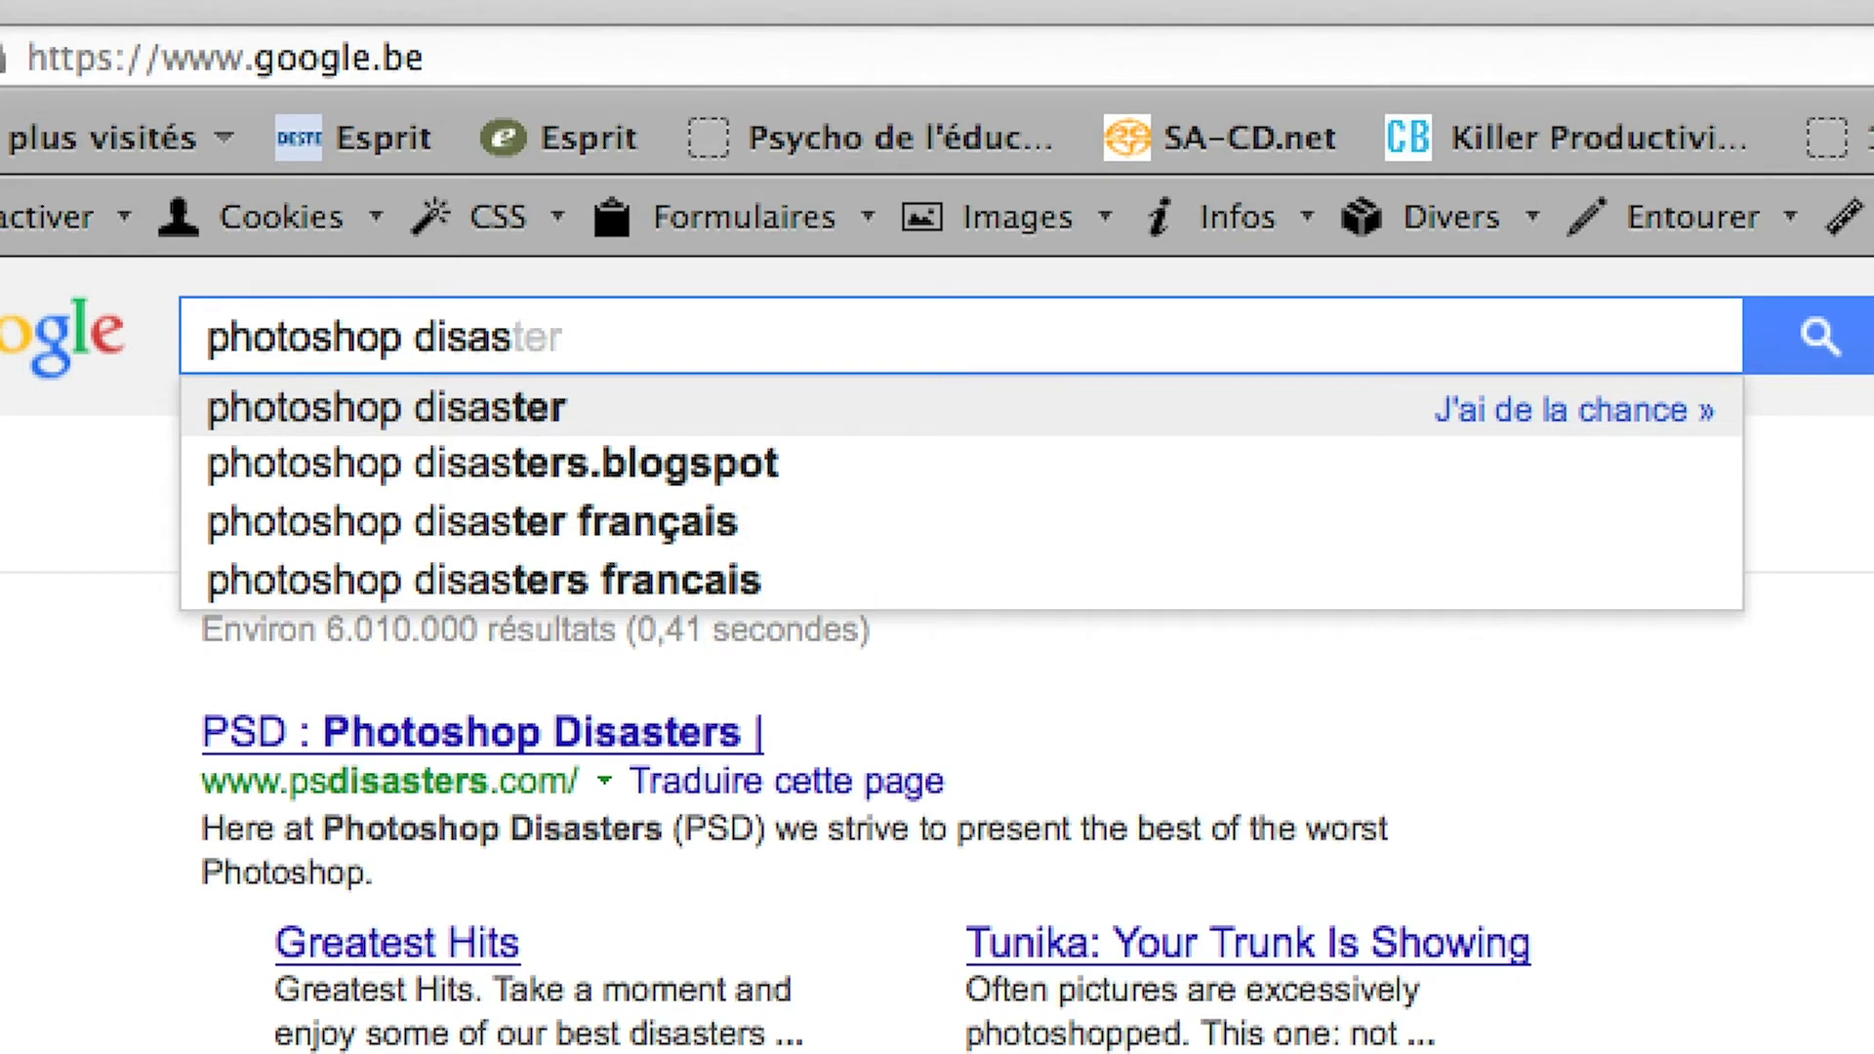
{"action": "type", "text": "ter"}
{"action": "key", "text": "Return"}
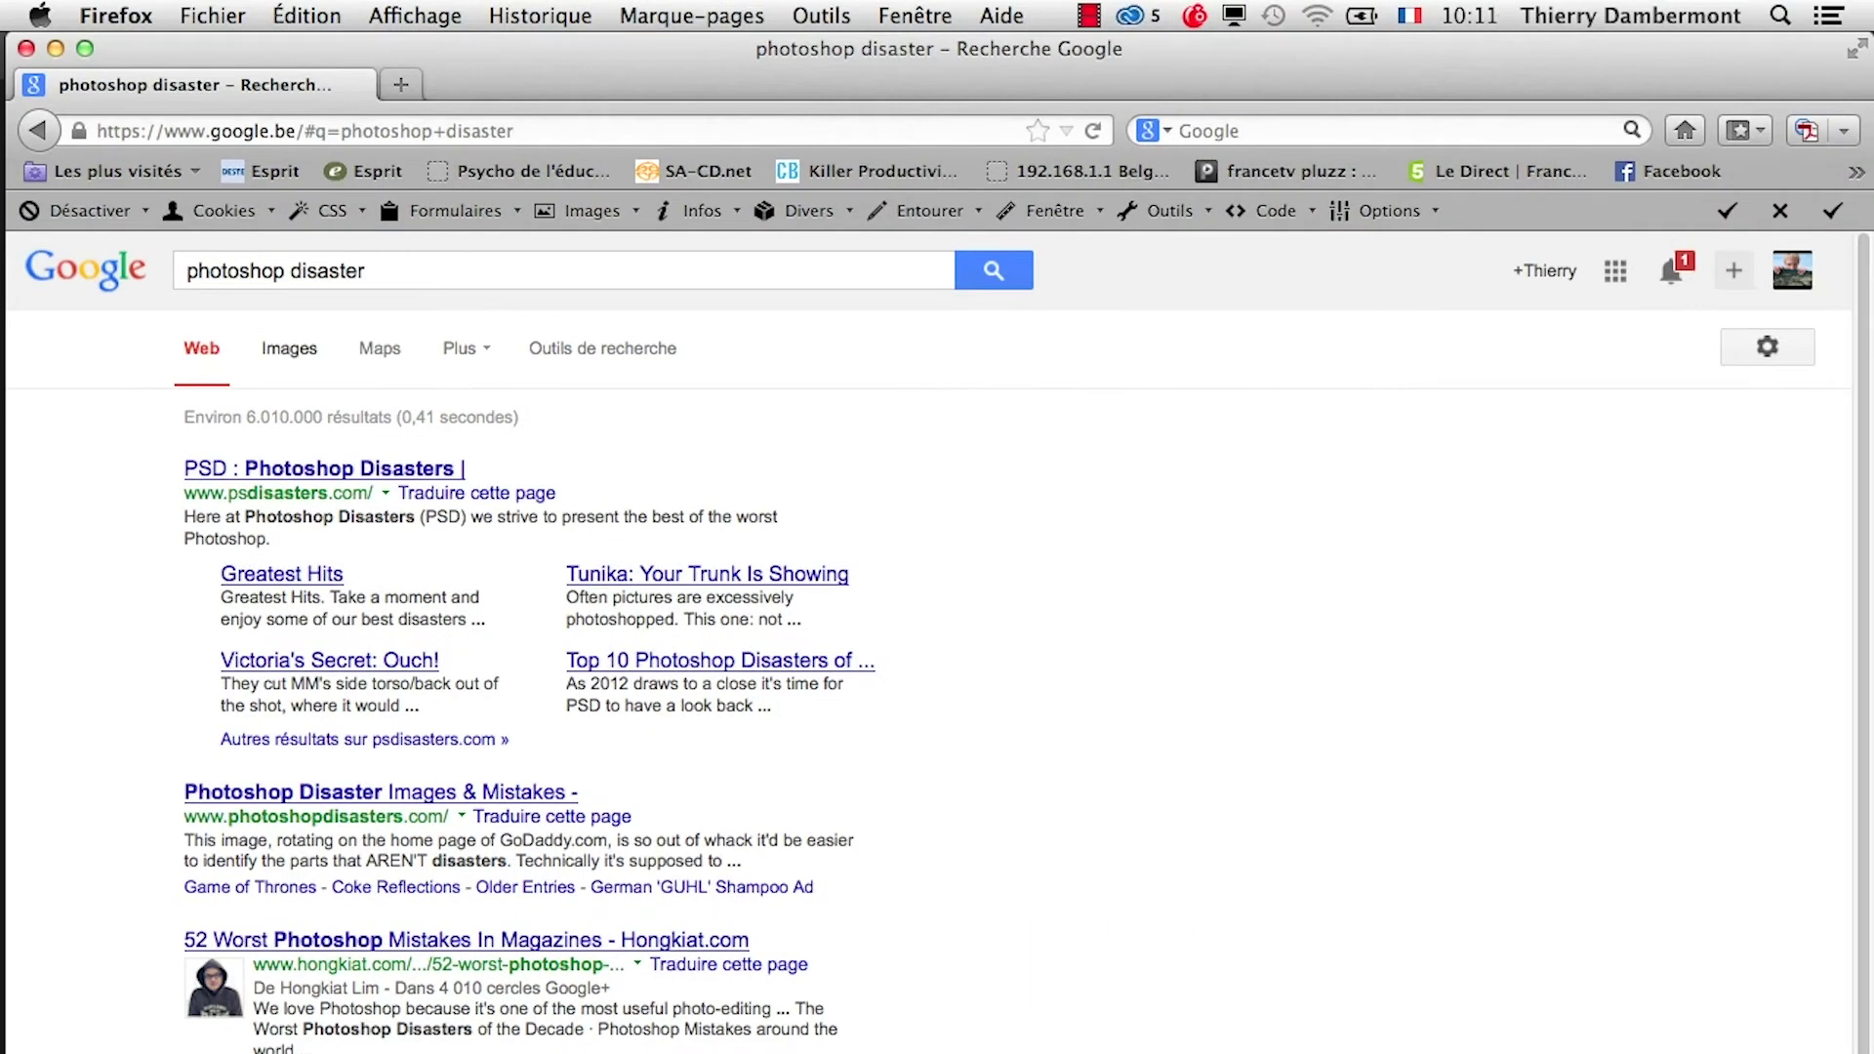
Switch to Google Images results for 'photoshop disaster' and scroll through them.
{"action": "left_click", "coordinate": [289, 349]}
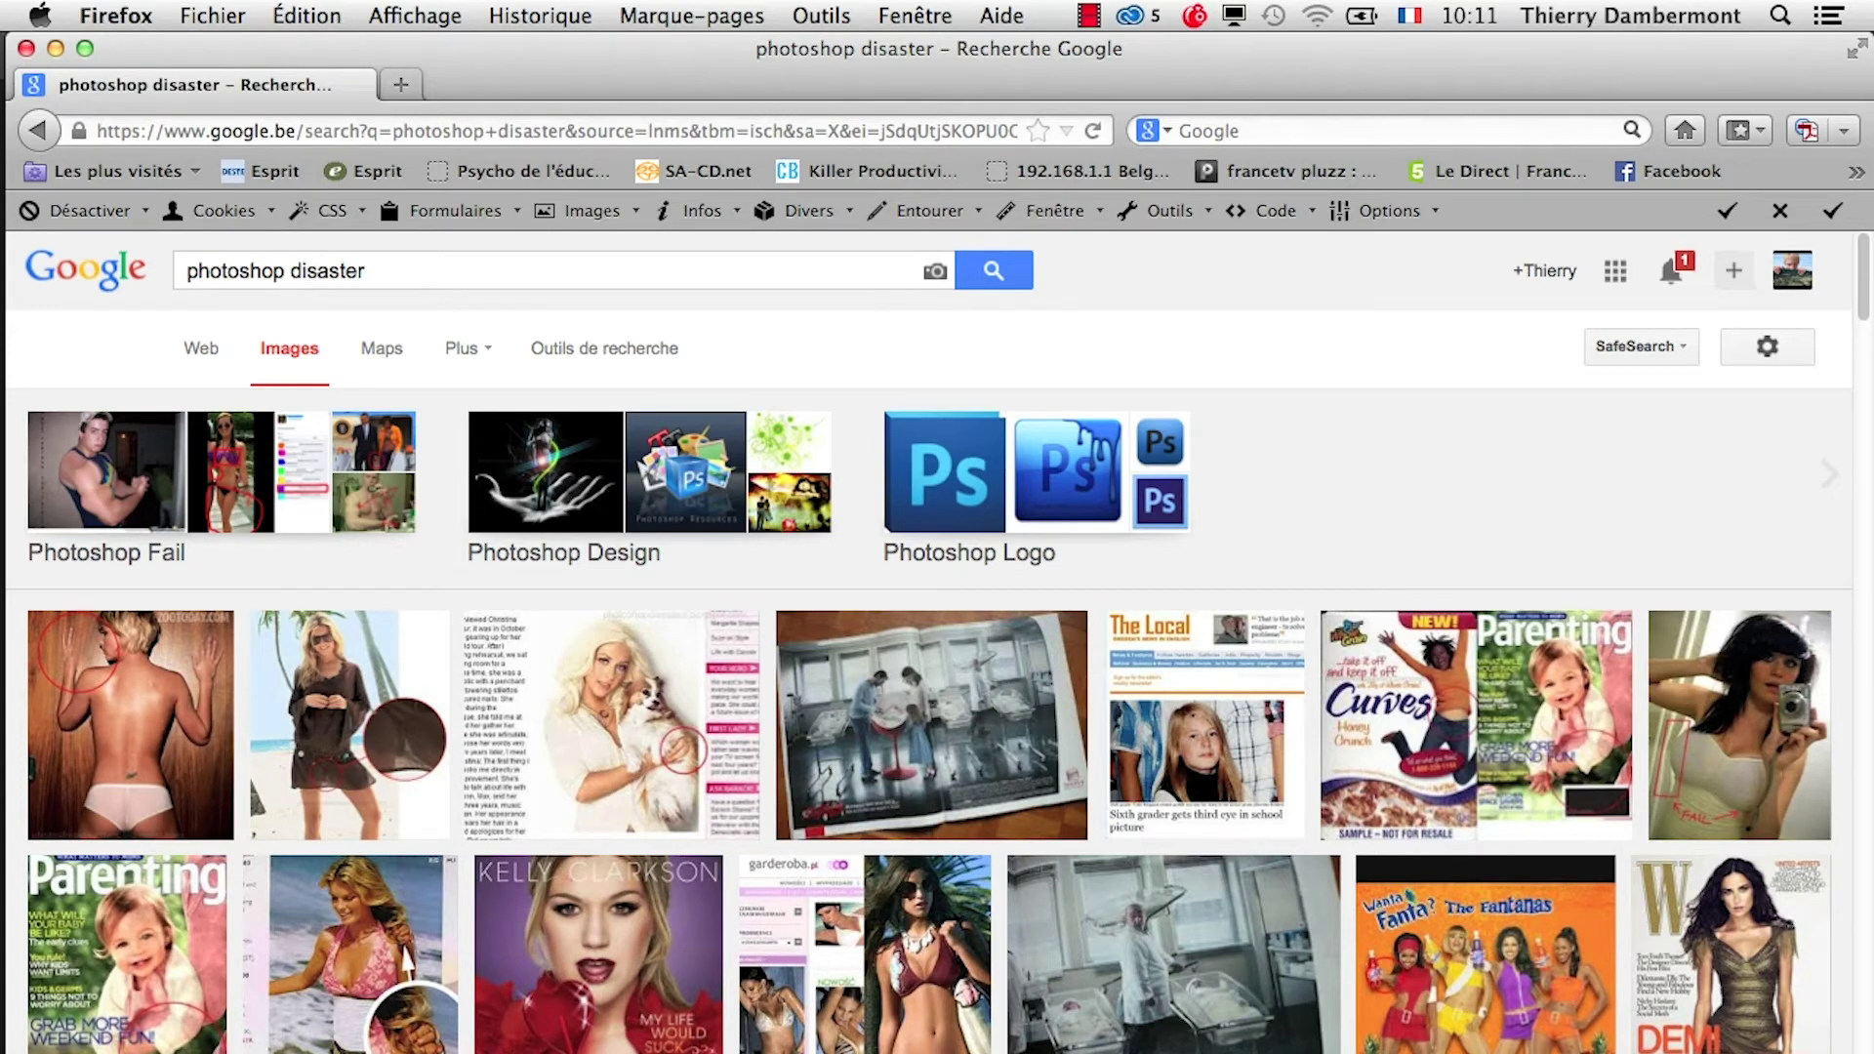
{"action": "scroll", "coordinate": [937, 635], "scroll_direction": "down", "scroll_amount": 1}
{"action": "scroll", "coordinate": [937, 634], "scroll_direction": "down", "scroll_amount": 1}
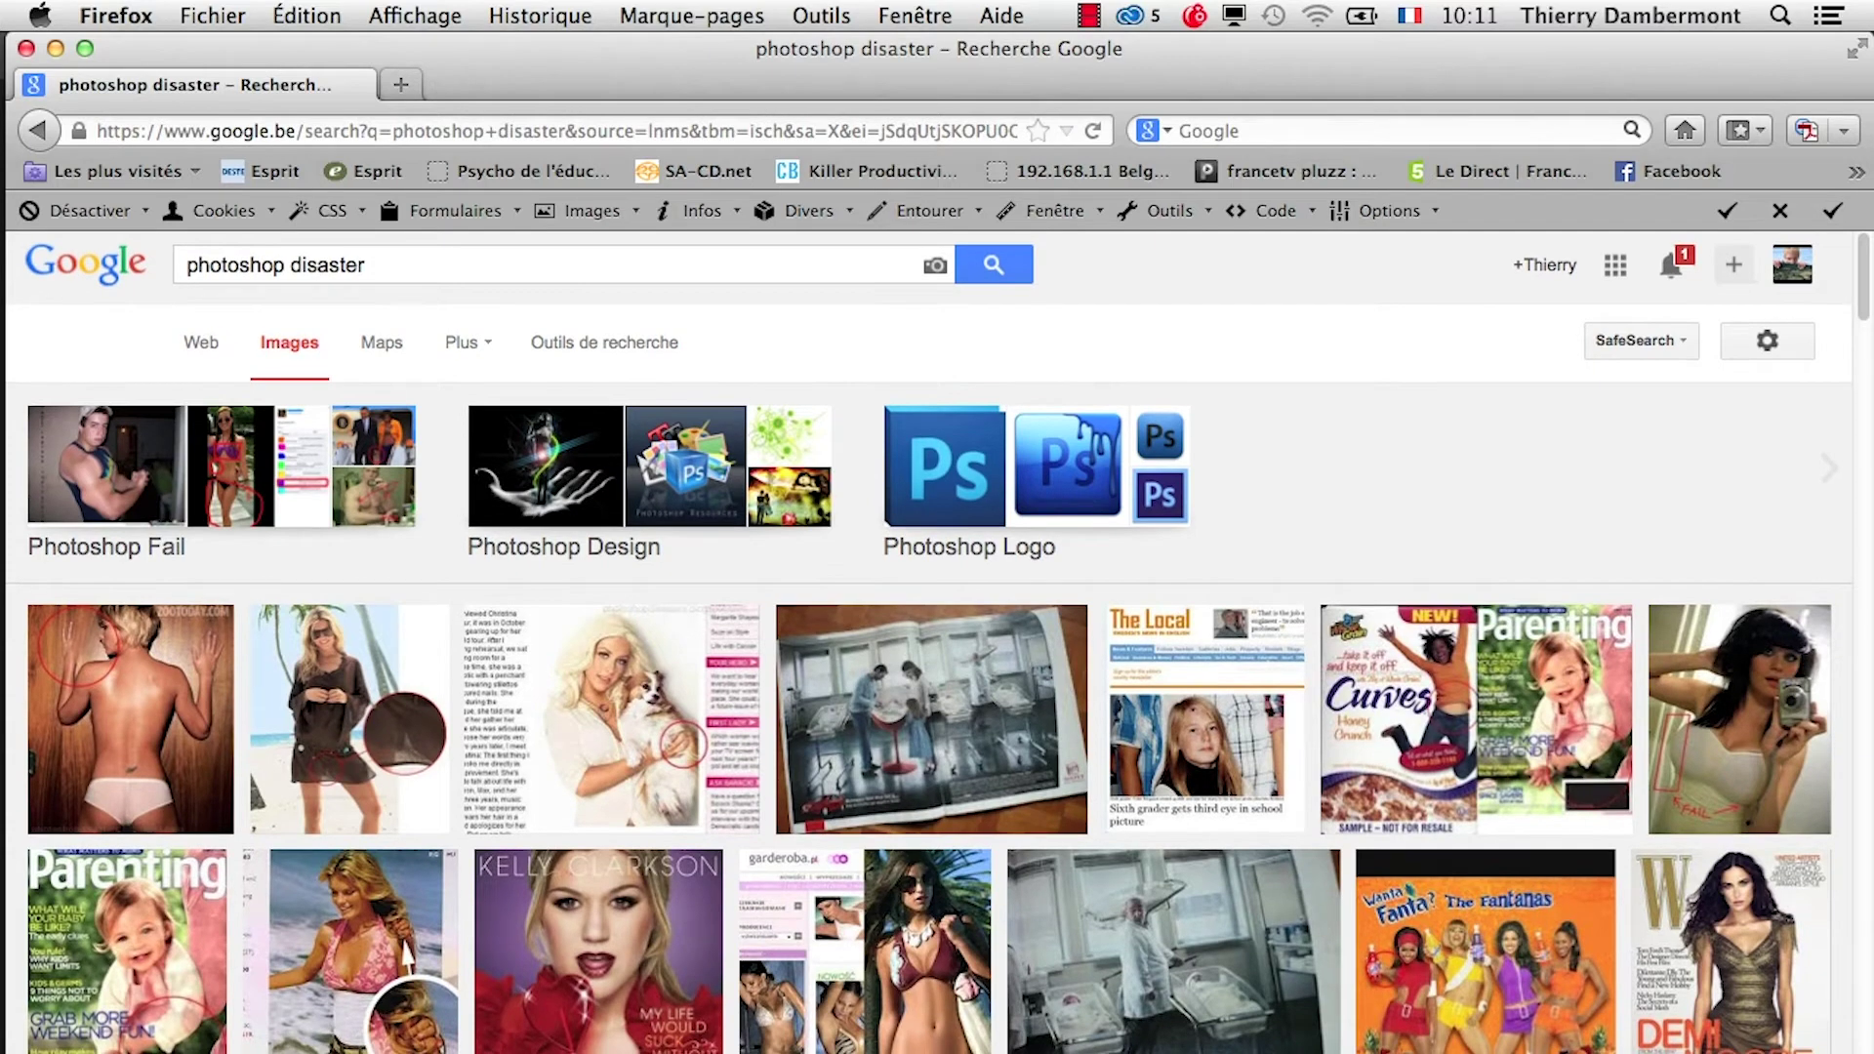
{"action": "scroll", "coordinate": [938, 635], "scroll_direction": "down", "scroll_amount": 1}
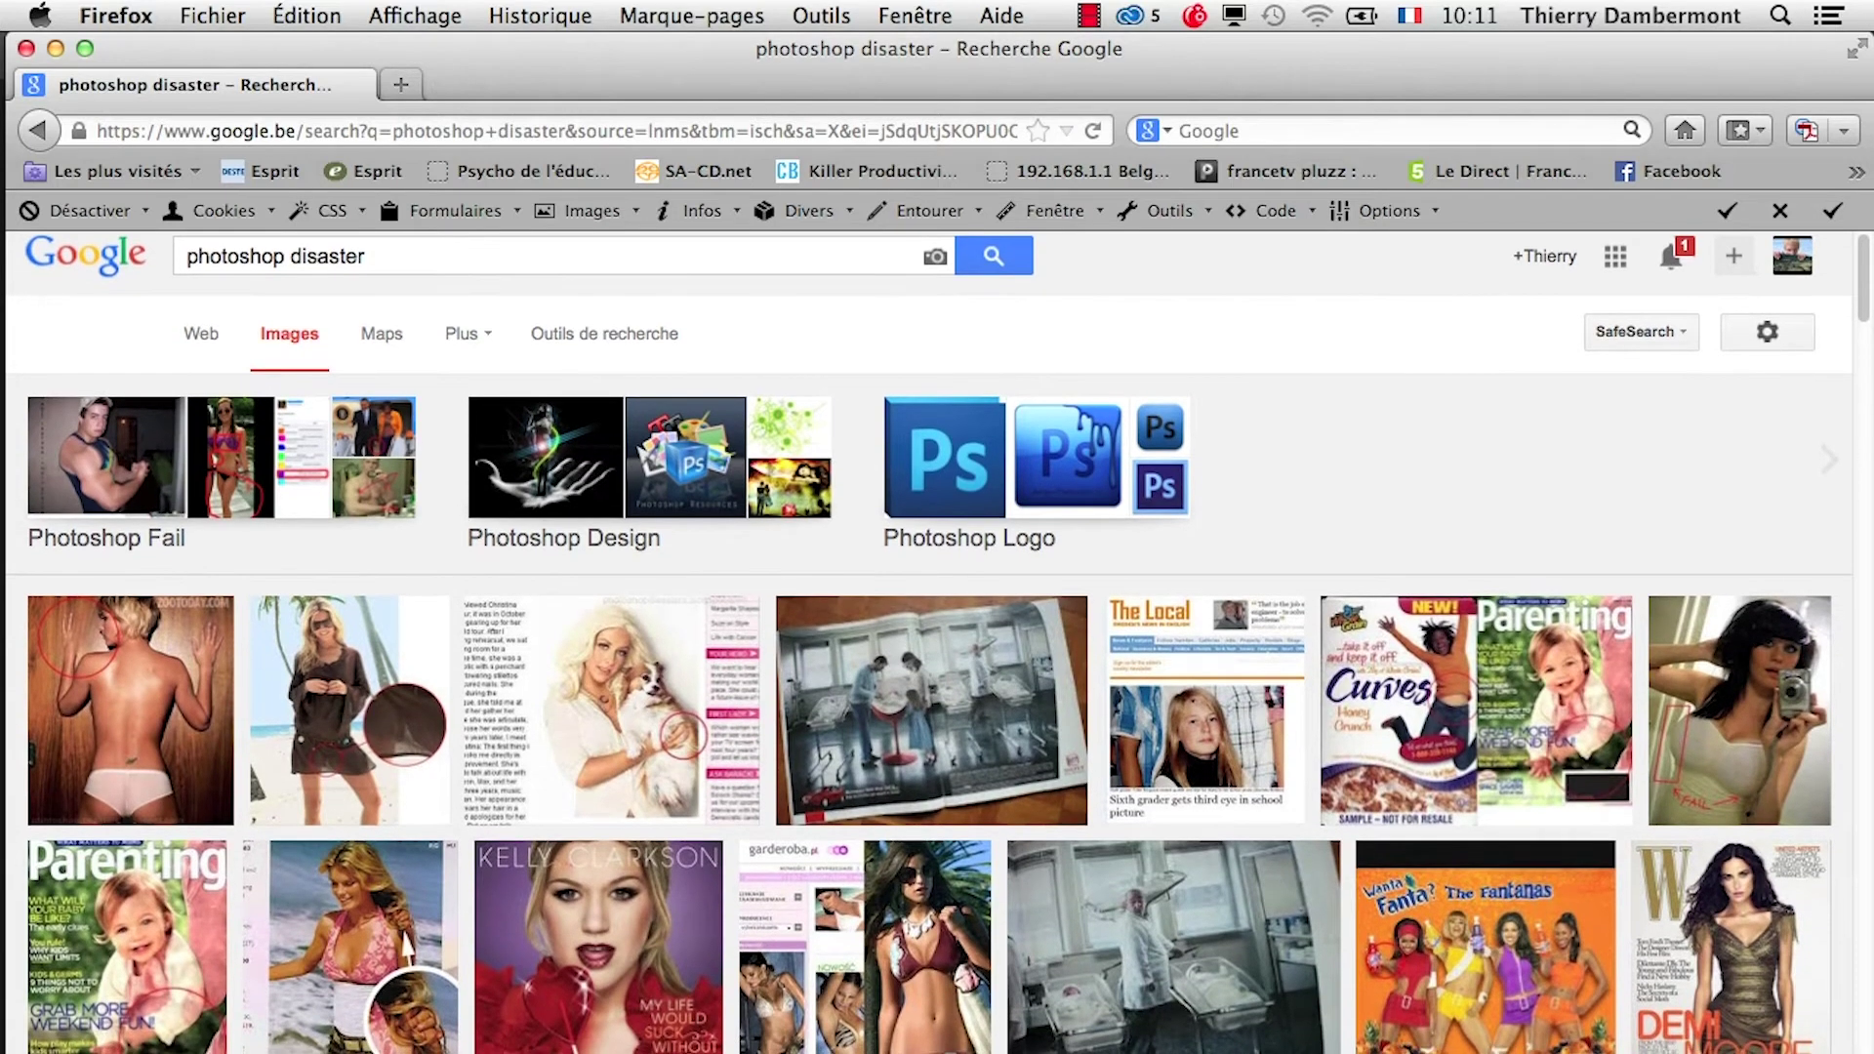
{"action": "scroll", "coordinate": [937, 634], "scroll_direction": "down", "scroll_amount": 2}
{"action": "scroll", "coordinate": [938, 635], "scroll_direction": "down", "scroll_amount": 1}
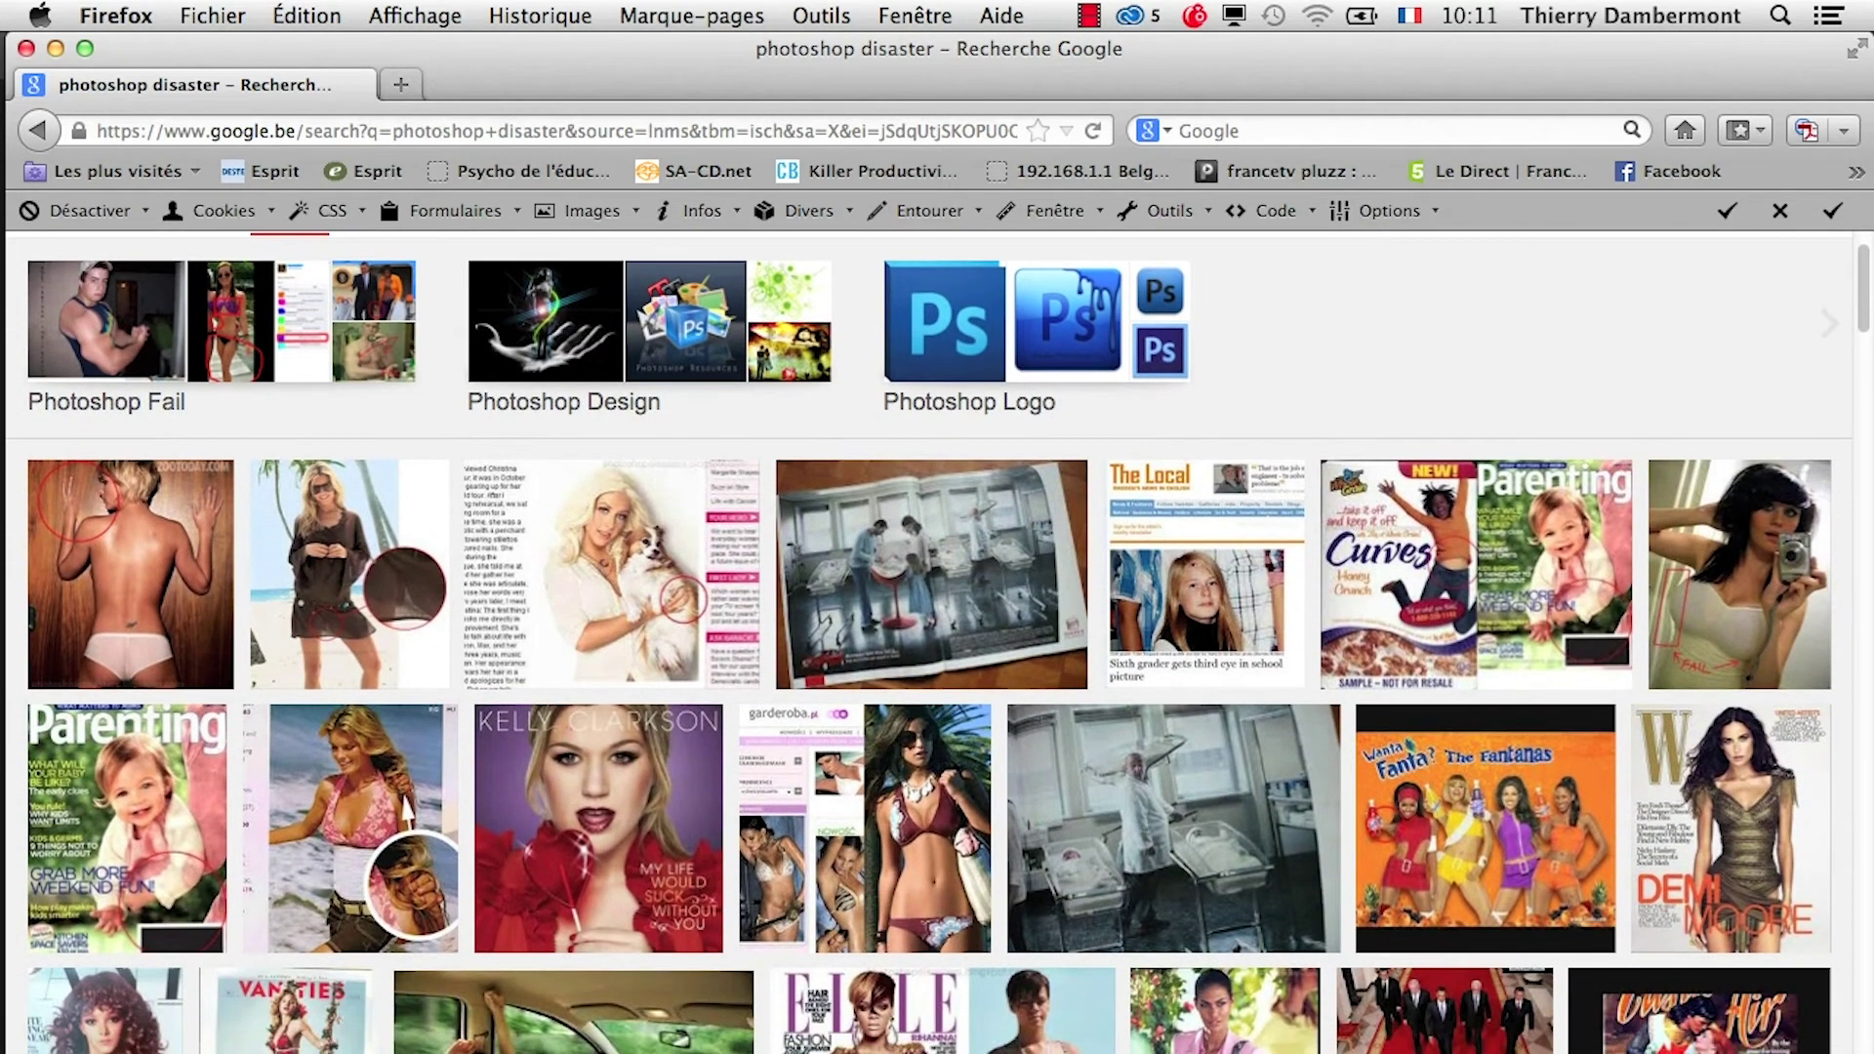
{"action": "scroll", "coordinate": [937, 635], "scroll_direction": "down", "scroll_amount": 2}
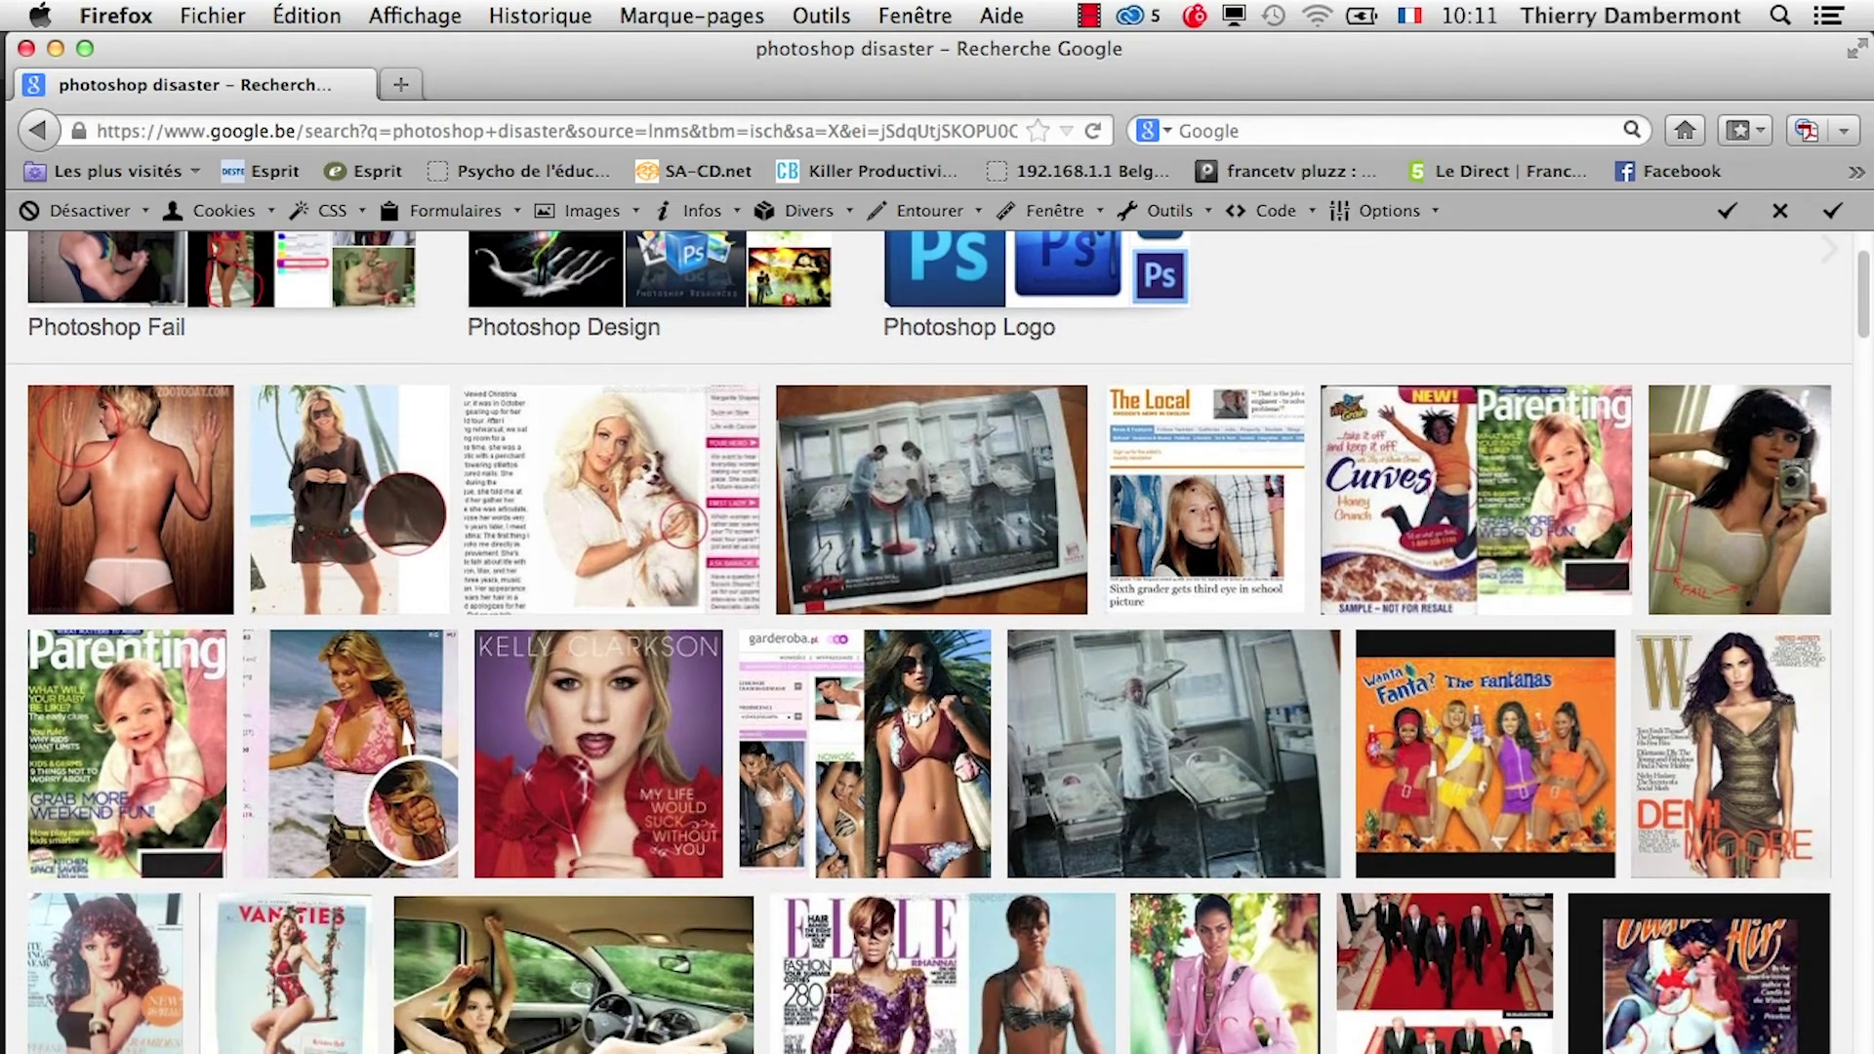
{"action": "scroll", "coordinate": [937, 634], "scroll_direction": "down", "scroll_amount": 3}
{"action": "scroll", "coordinate": [937, 634], "scroll_direction": "down", "scroll_amount": 3}
{"action": "scroll", "coordinate": [937, 635], "scroll_direction": "down", "scroll_amount": 2}
{"action": "scroll", "coordinate": [937, 635], "scroll_direction": "down", "scroll_amount": 2}
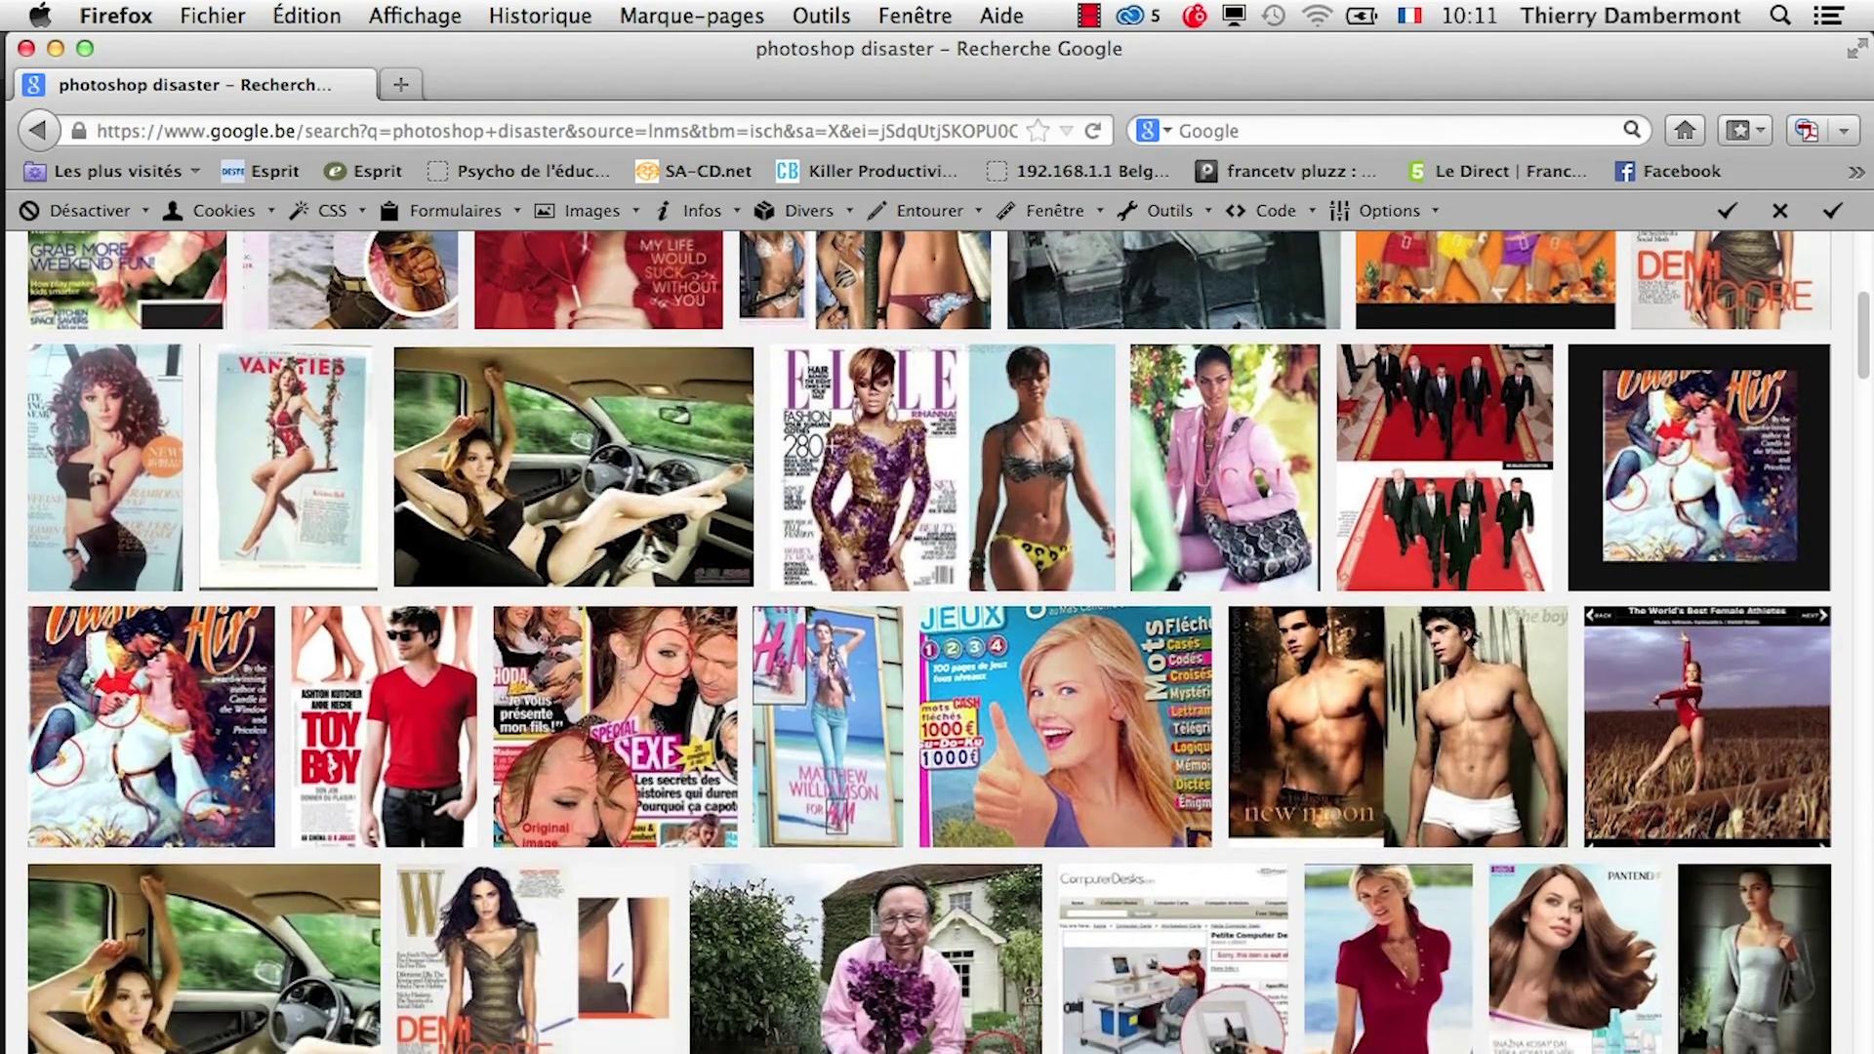
{"action": "scroll", "coordinate": [937, 634], "scroll_direction": "down", "scroll_amount": 2}
{"action": "scroll", "coordinate": [937, 634], "scroll_direction": "down", "scroll_amount": 2}
{"action": "scroll", "coordinate": [937, 635], "scroll_direction": "down", "scroll_amount": 2}
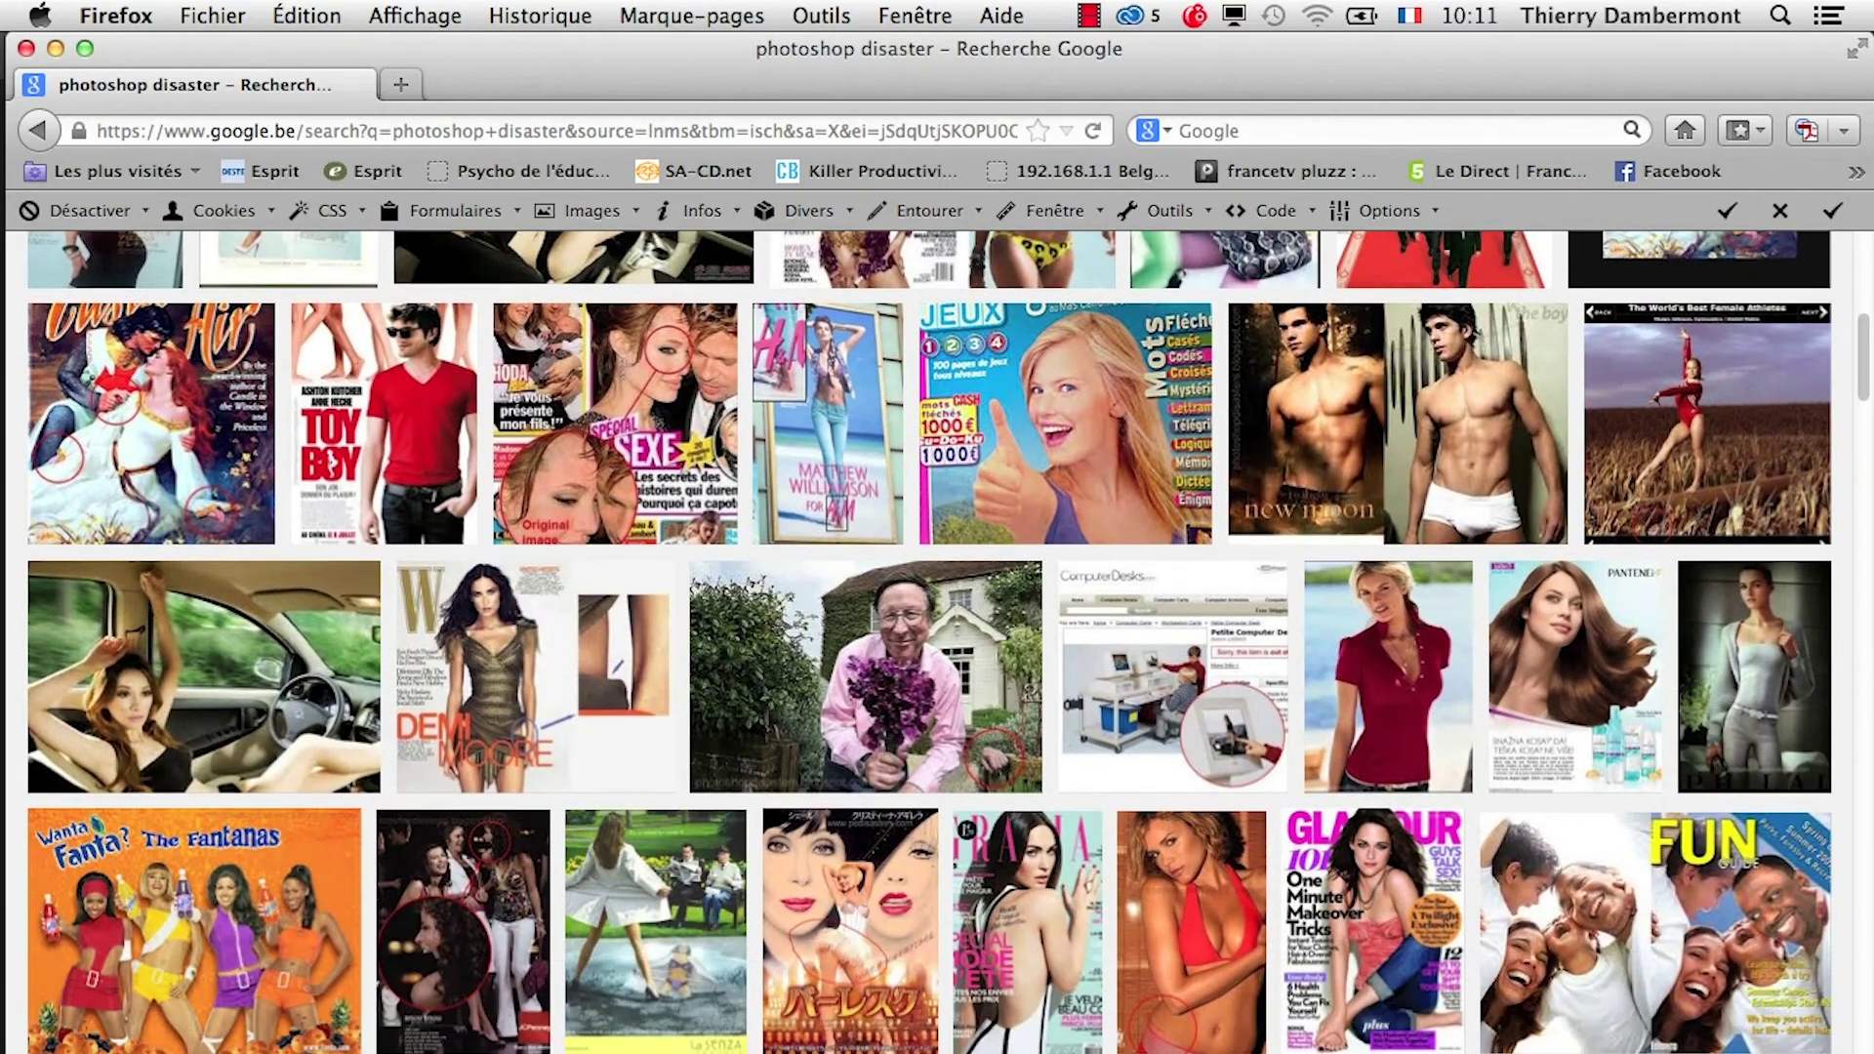
Open the bouquet photo result in a new tab, view it at full size, then return.
{"action": "right_click", "coordinate": [900, 680]}
{"action": "left_click", "coordinate": [937, 703]}
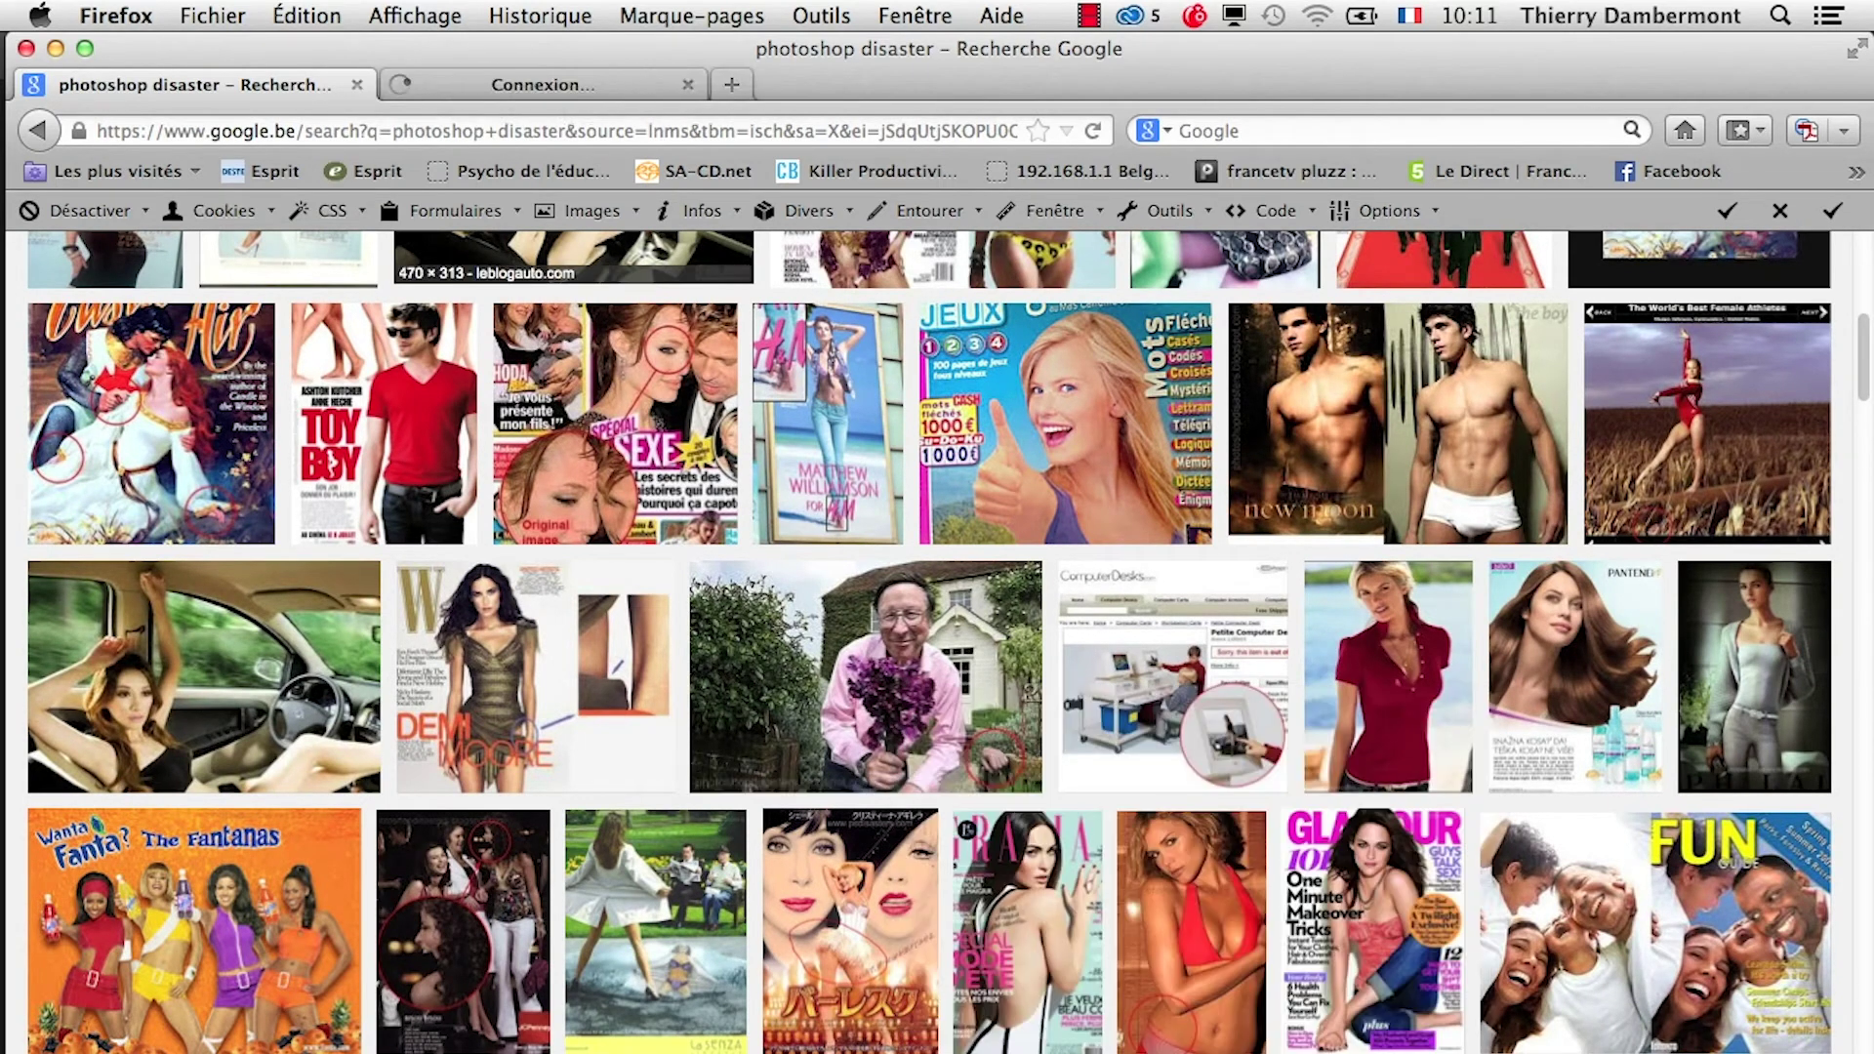
{"action": "key", "text": "ctrl+Tab"}
{"action": "left_click", "coordinate": [1494, 775]}
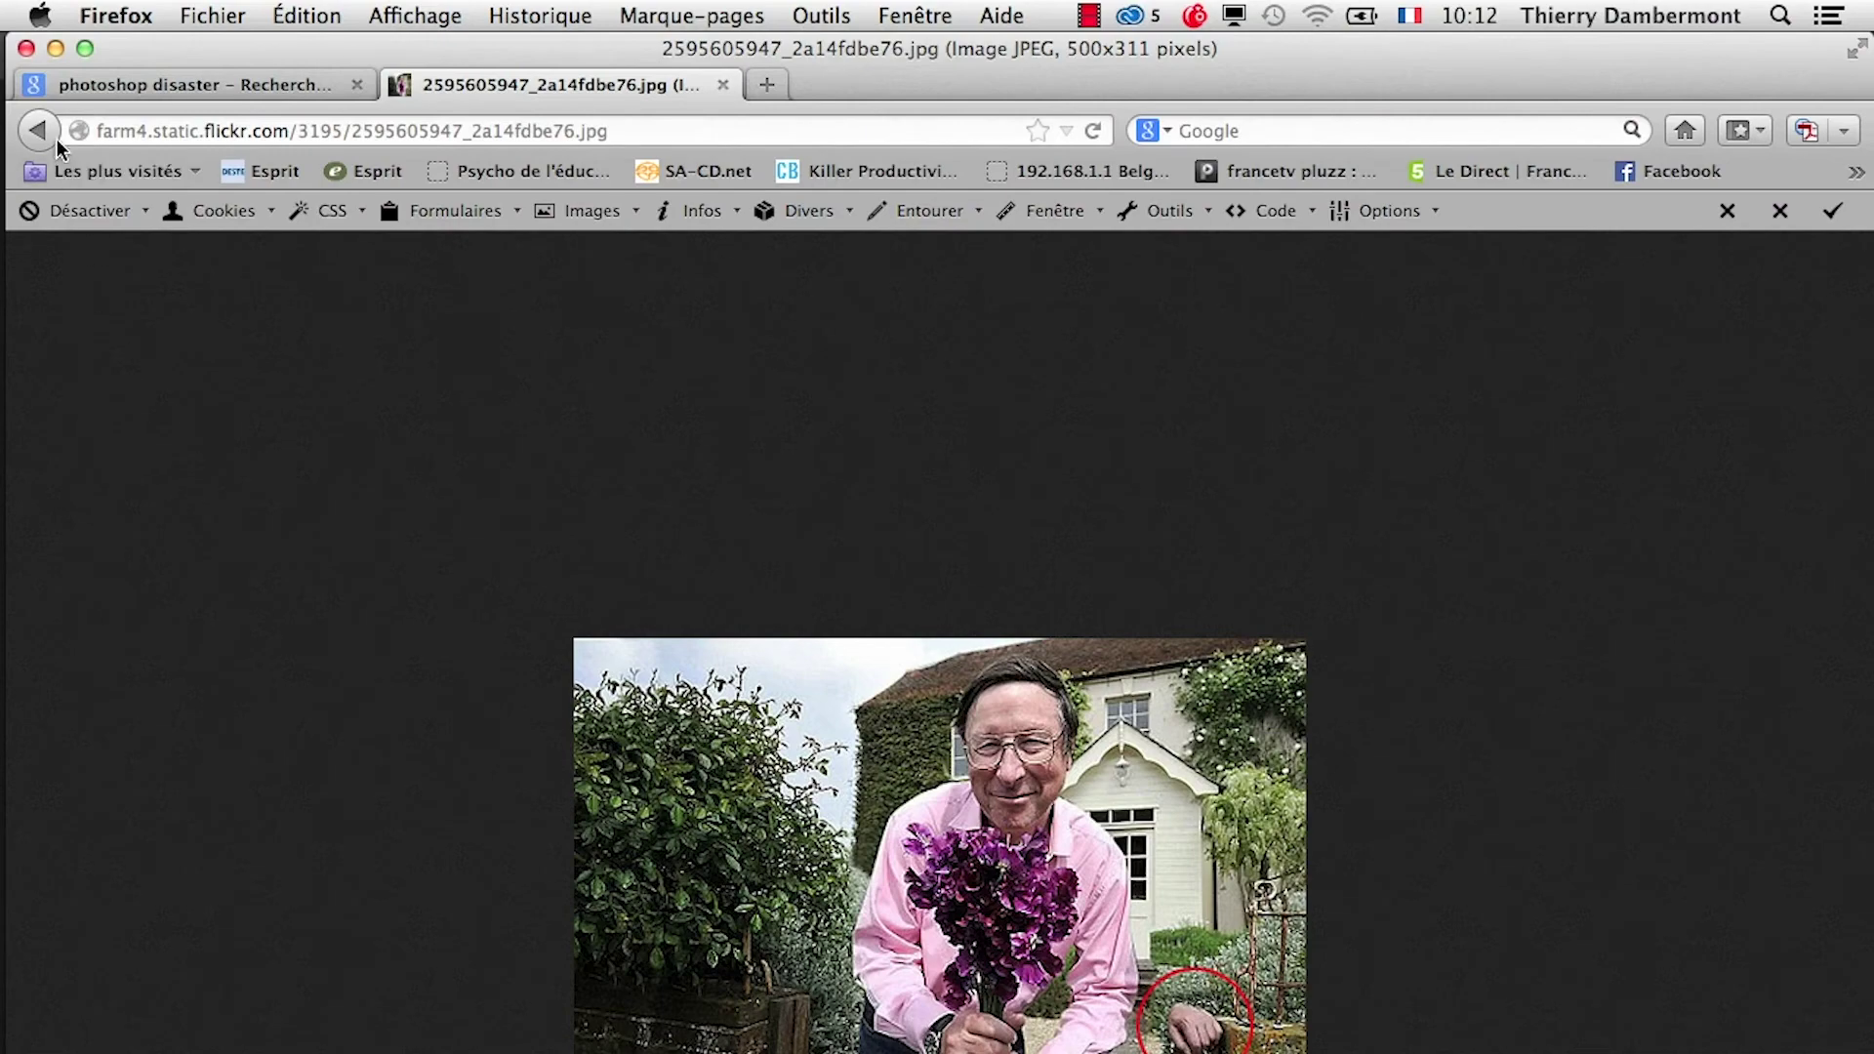
{"action": "left_click", "coordinate": [37, 130]}
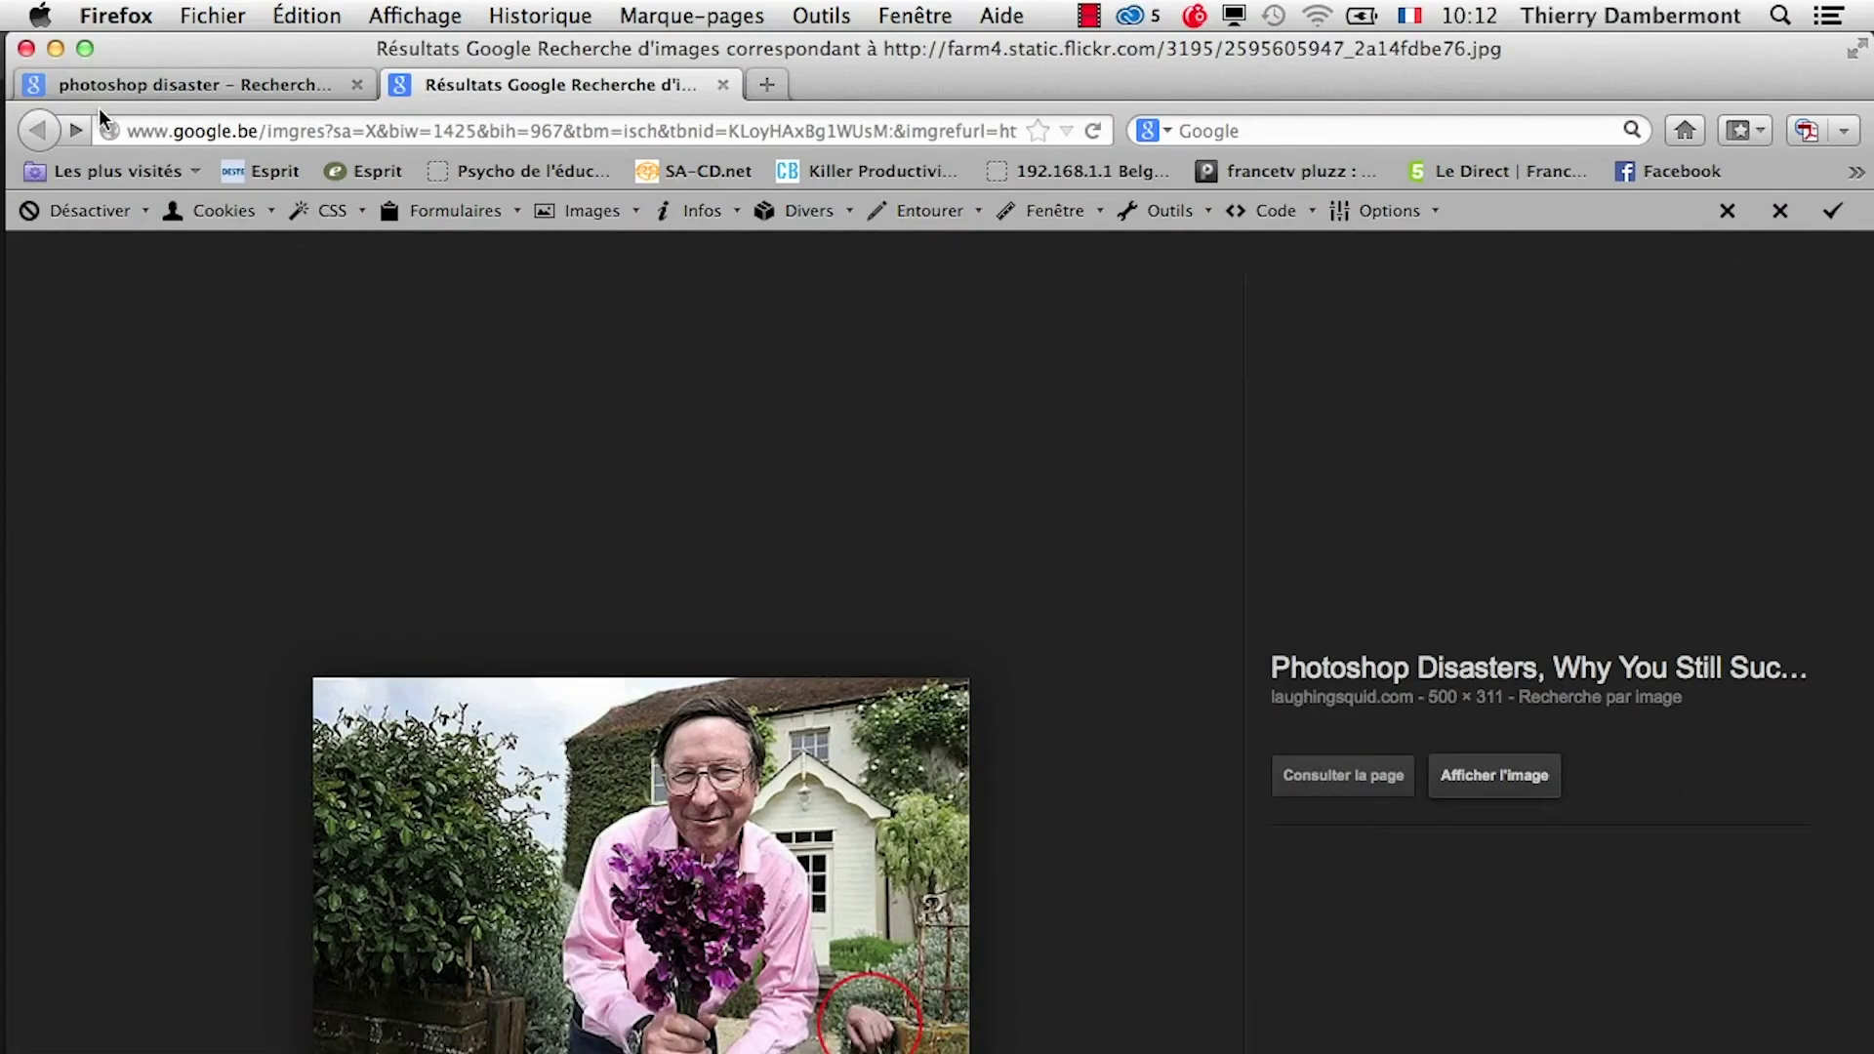
{"action": "left_click", "coordinate": [35, 84]}
Scroll further through the image results, then drag the scrollbar back to the top.
{"action": "scroll", "coordinate": [477, 753], "scroll_direction": "down", "scroll_amount": 1}
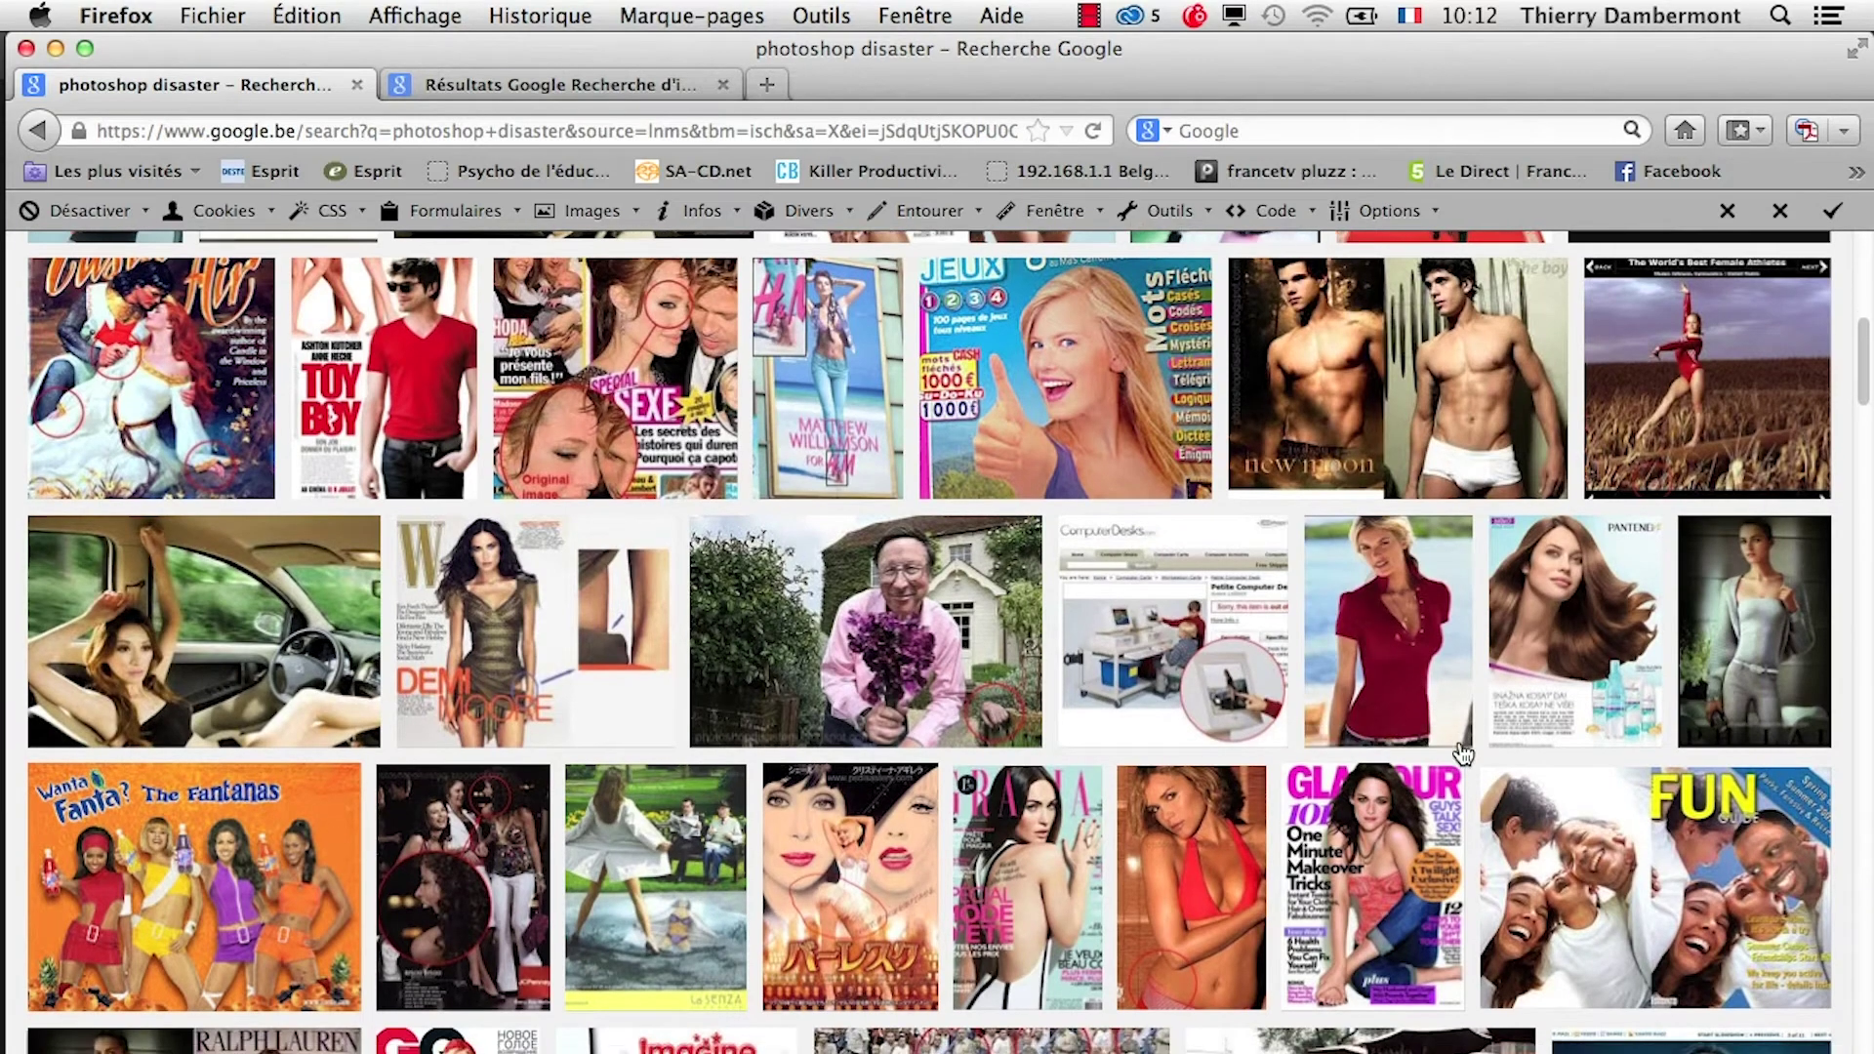
{"action": "scroll", "coordinate": [1459, 748], "scroll_direction": "down", "scroll_amount": 4}
{"action": "scroll", "coordinate": [1449, 748], "scroll_direction": "down", "scroll_amount": 1}
{"action": "scroll", "coordinate": [1449, 748], "scroll_direction": "down", "scroll_amount": 2}
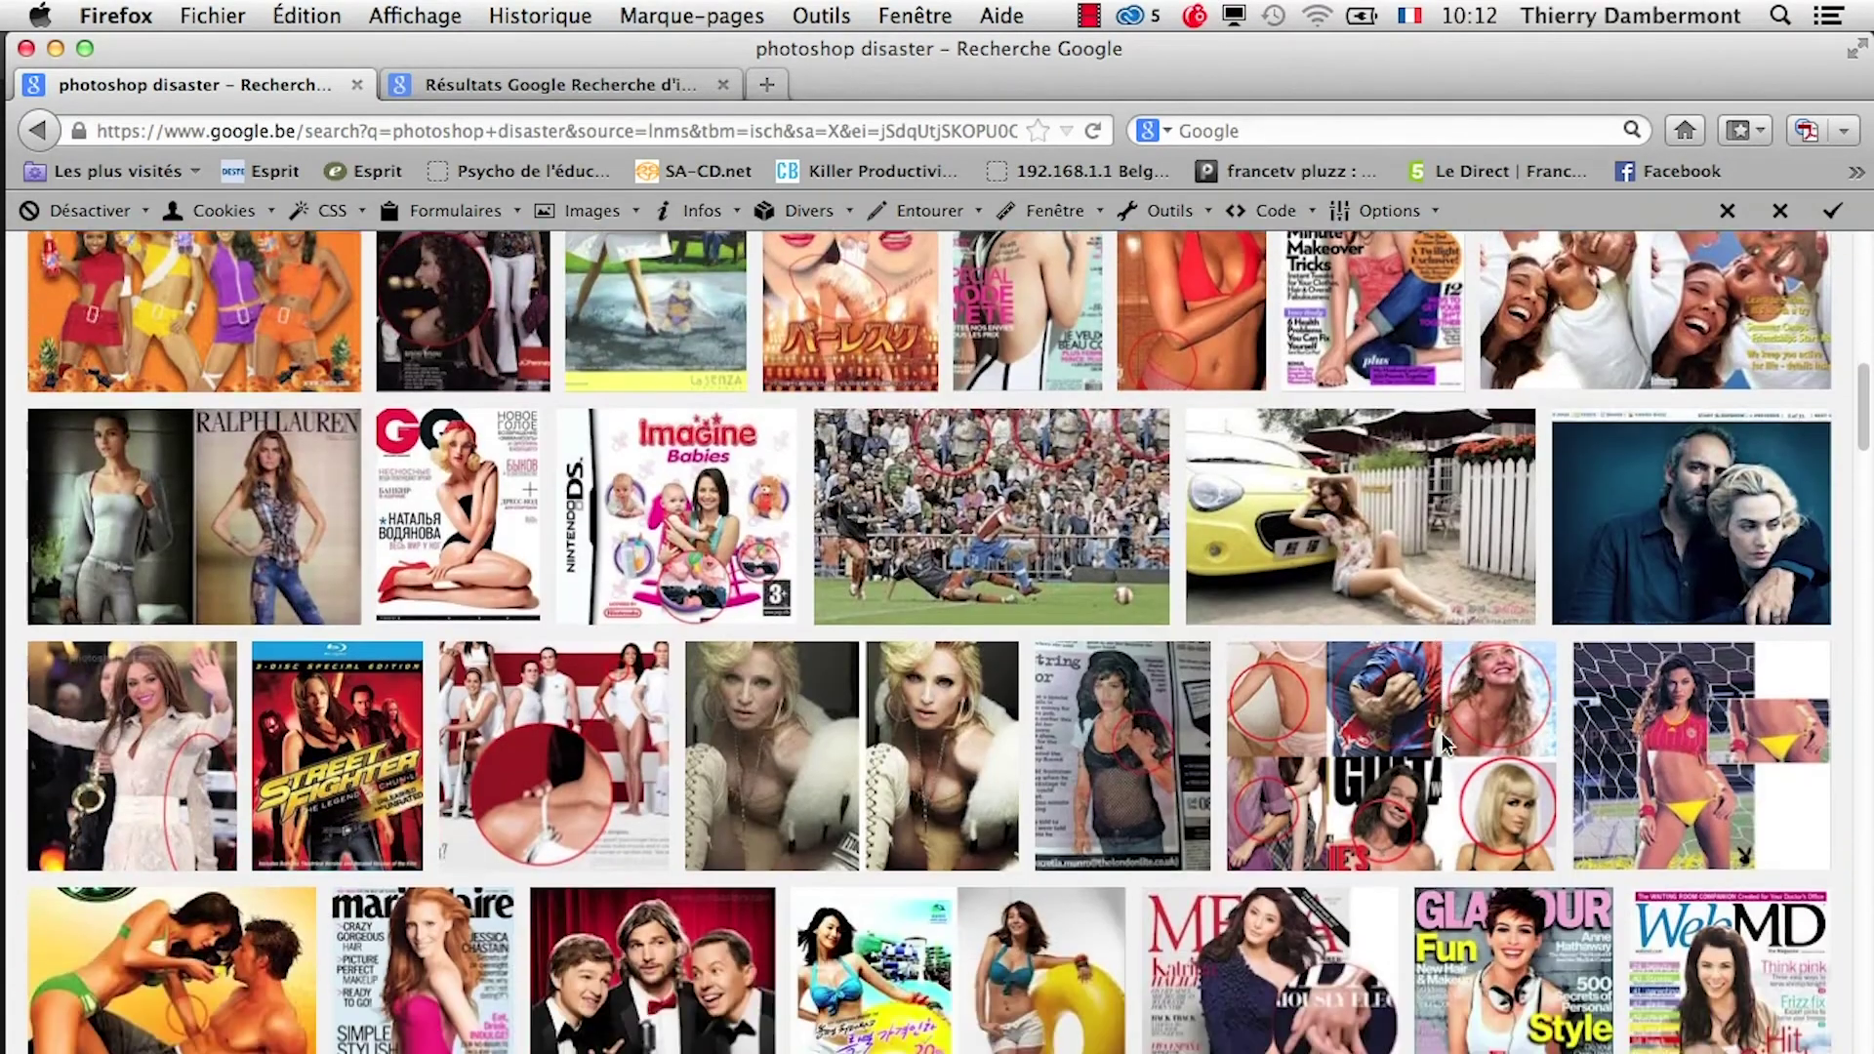
{"action": "scroll", "coordinate": [1437, 745], "scroll_direction": "down", "scroll_amount": 1}
{"action": "scroll", "coordinate": [1434, 747], "scroll_direction": "down", "scroll_amount": 1}
{"action": "scroll", "coordinate": [1434, 748], "scroll_direction": "down", "scroll_amount": 1}
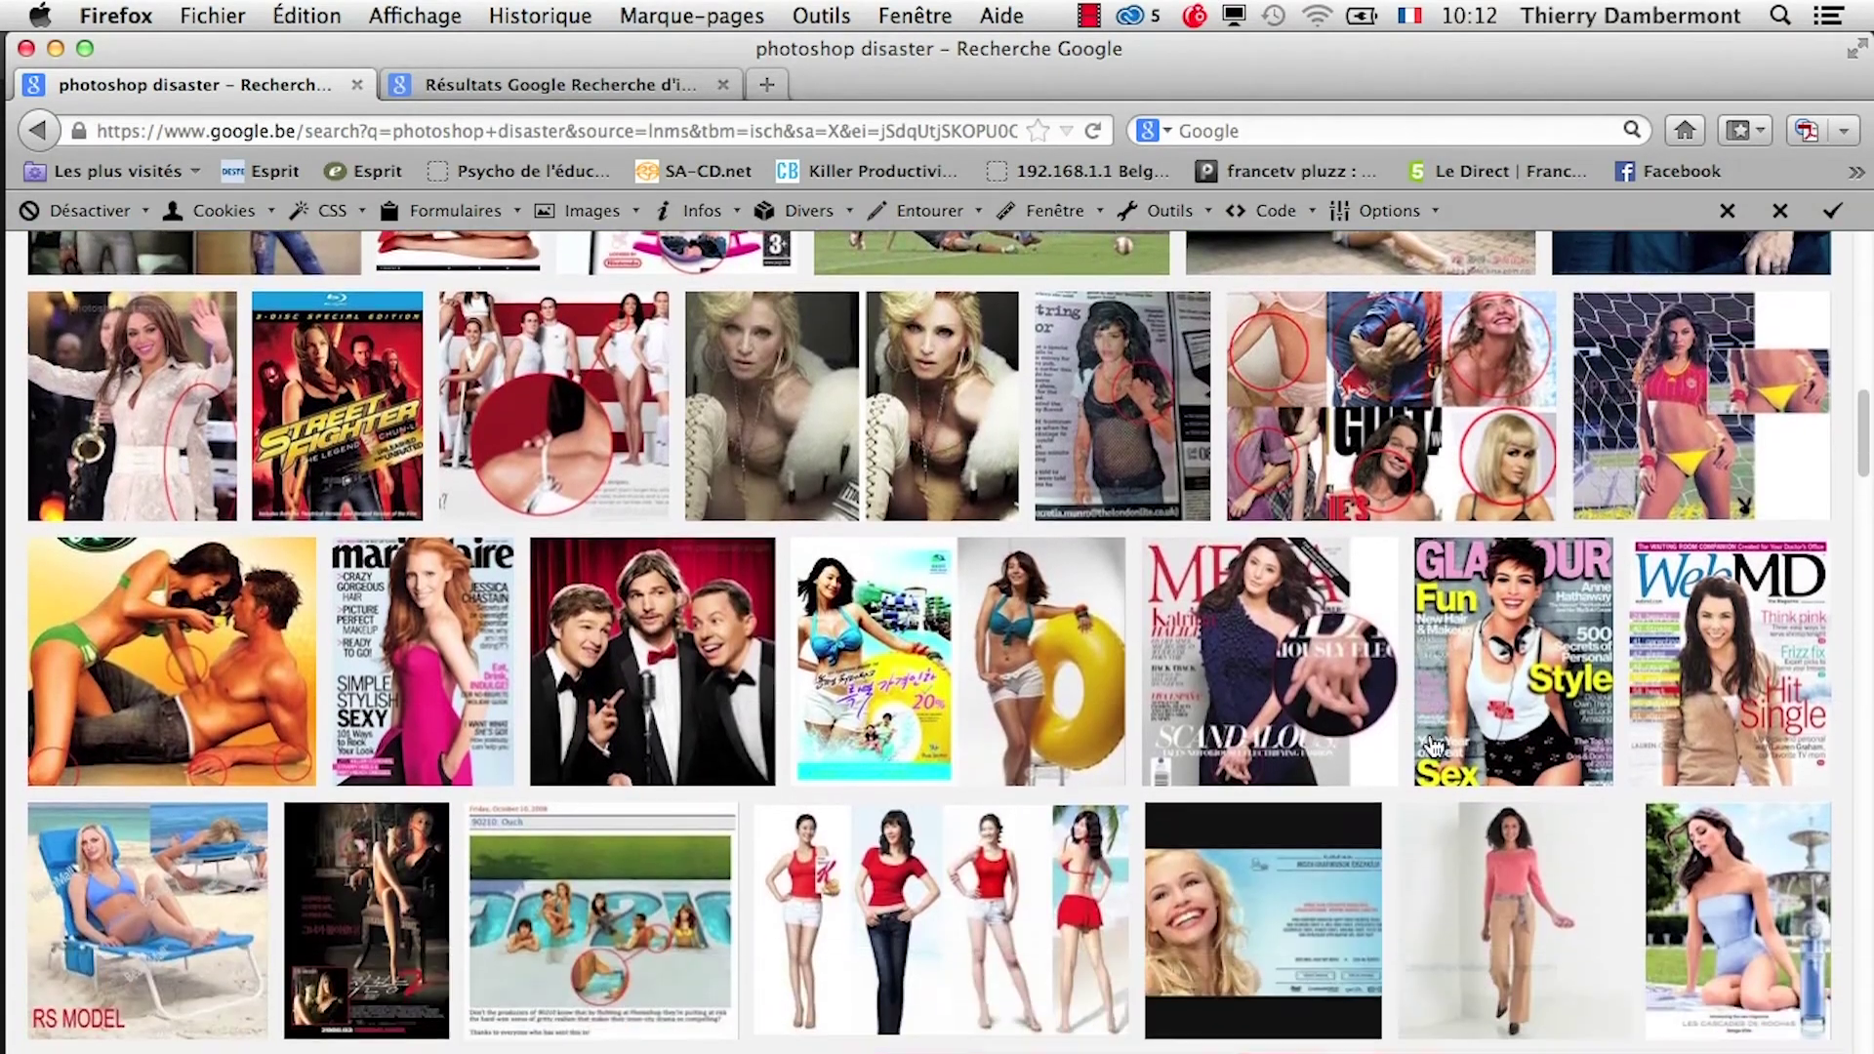
{"action": "scroll", "coordinate": [1432, 750], "scroll_direction": "down", "scroll_amount": 1}
{"action": "scroll", "coordinate": [1432, 750], "scroll_direction": "down", "scroll_amount": 2}
{"action": "scroll", "coordinate": [1426, 742], "scroll_direction": "down", "scroll_amount": 1}
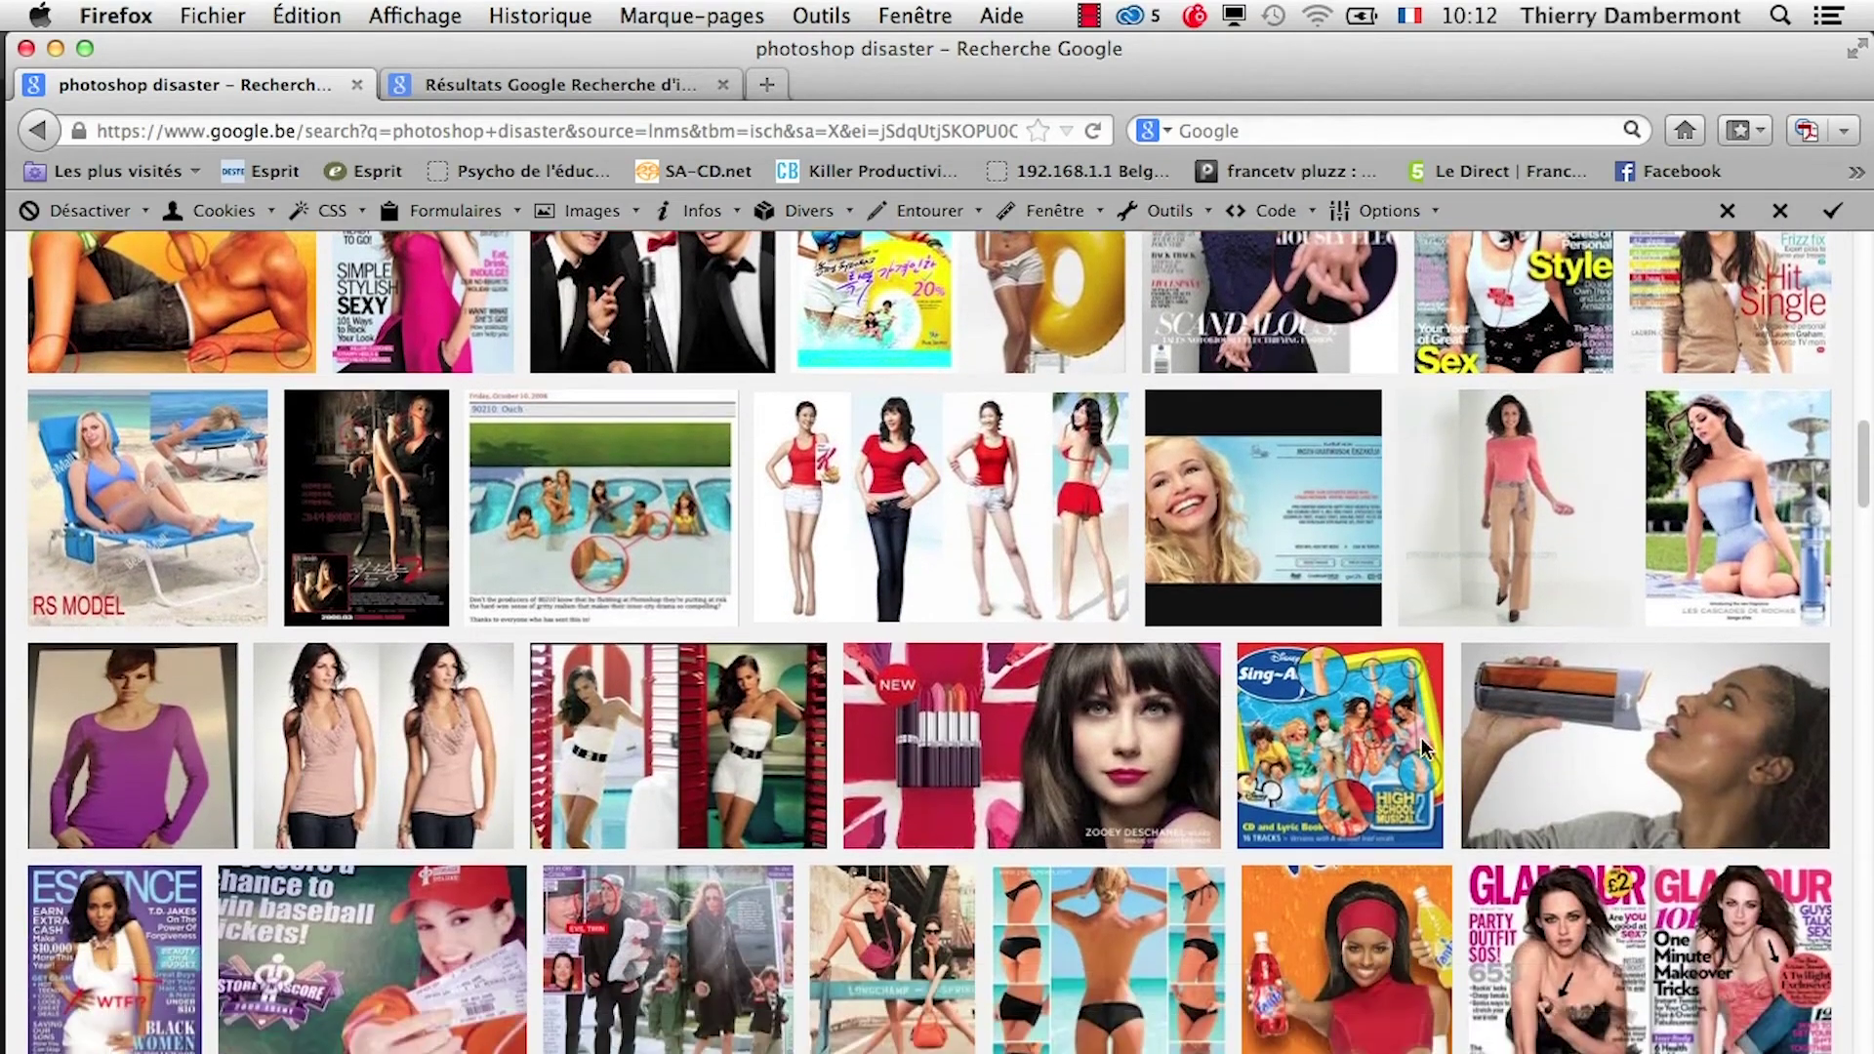
{"action": "scroll", "coordinate": [1421, 738], "scroll_direction": "down", "scroll_amount": 1}
{"action": "scroll", "coordinate": [1422, 744], "scroll_direction": "down", "scroll_amount": 2}
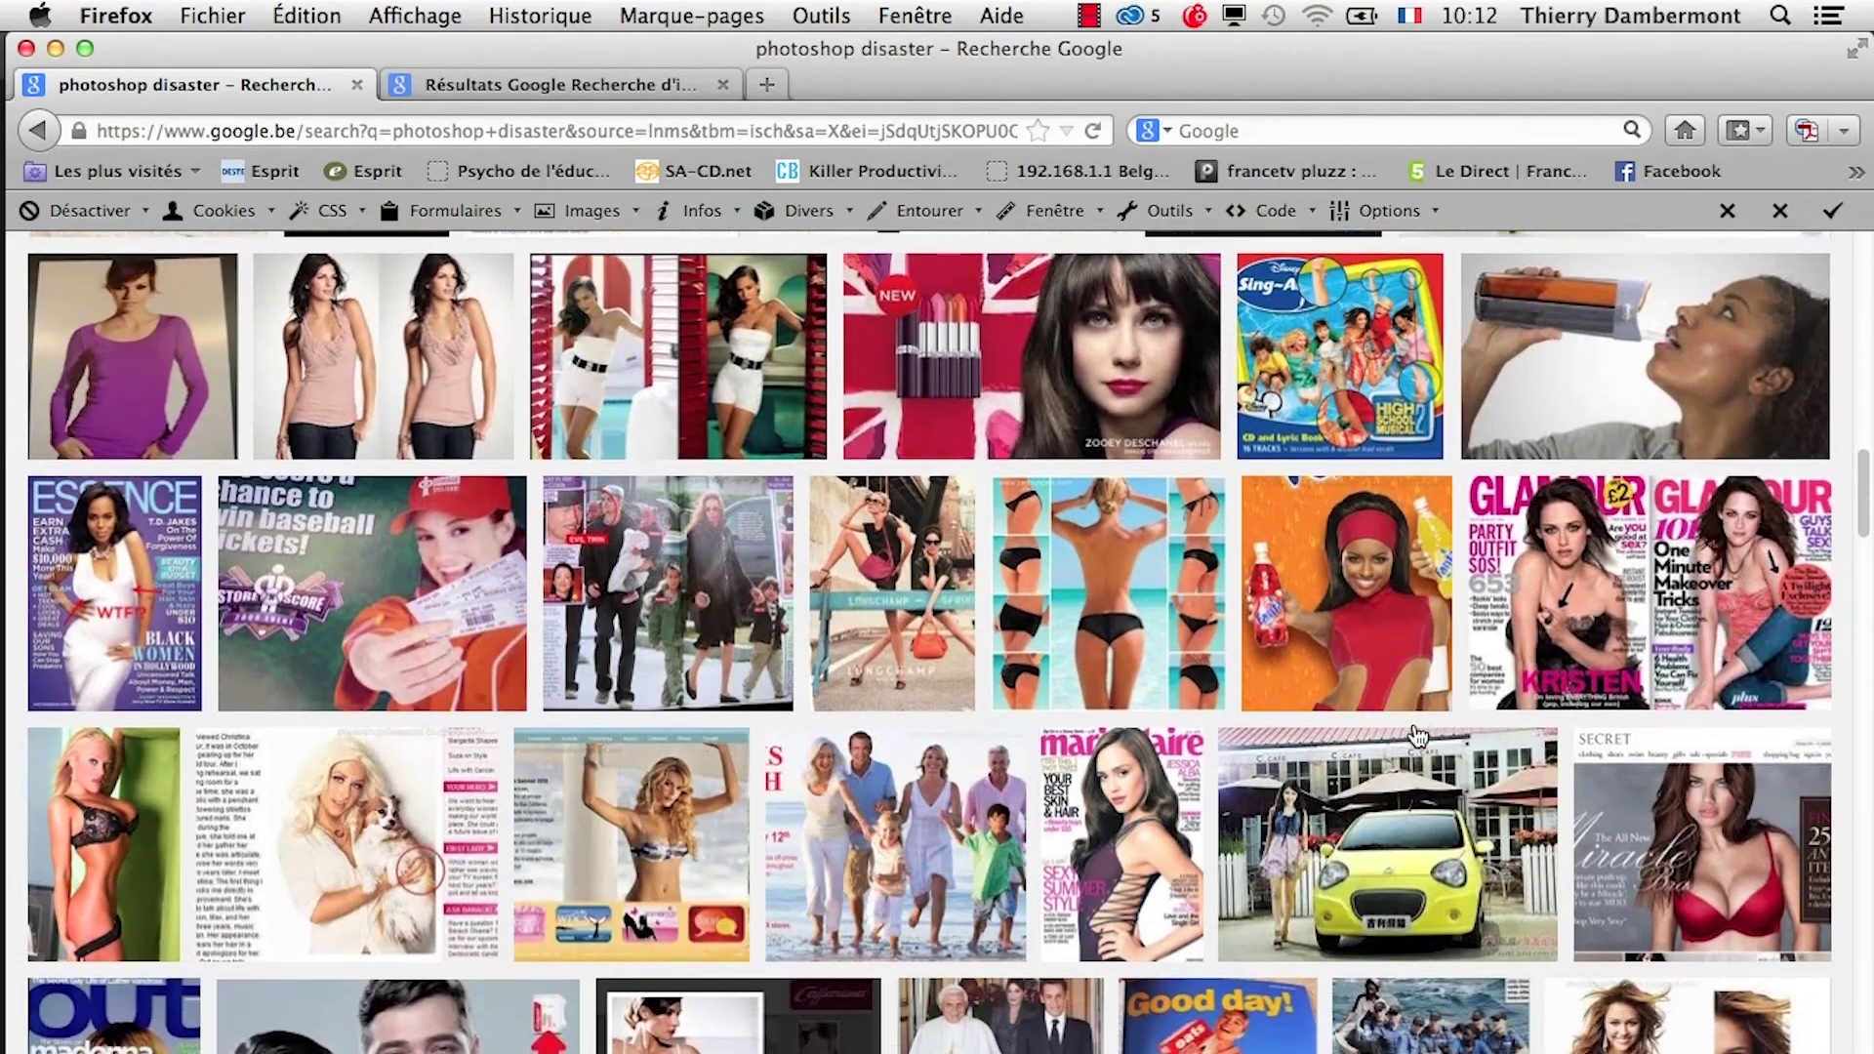
{"action": "scroll", "coordinate": [1435, 747], "scroll_direction": "down", "scroll_amount": 2}
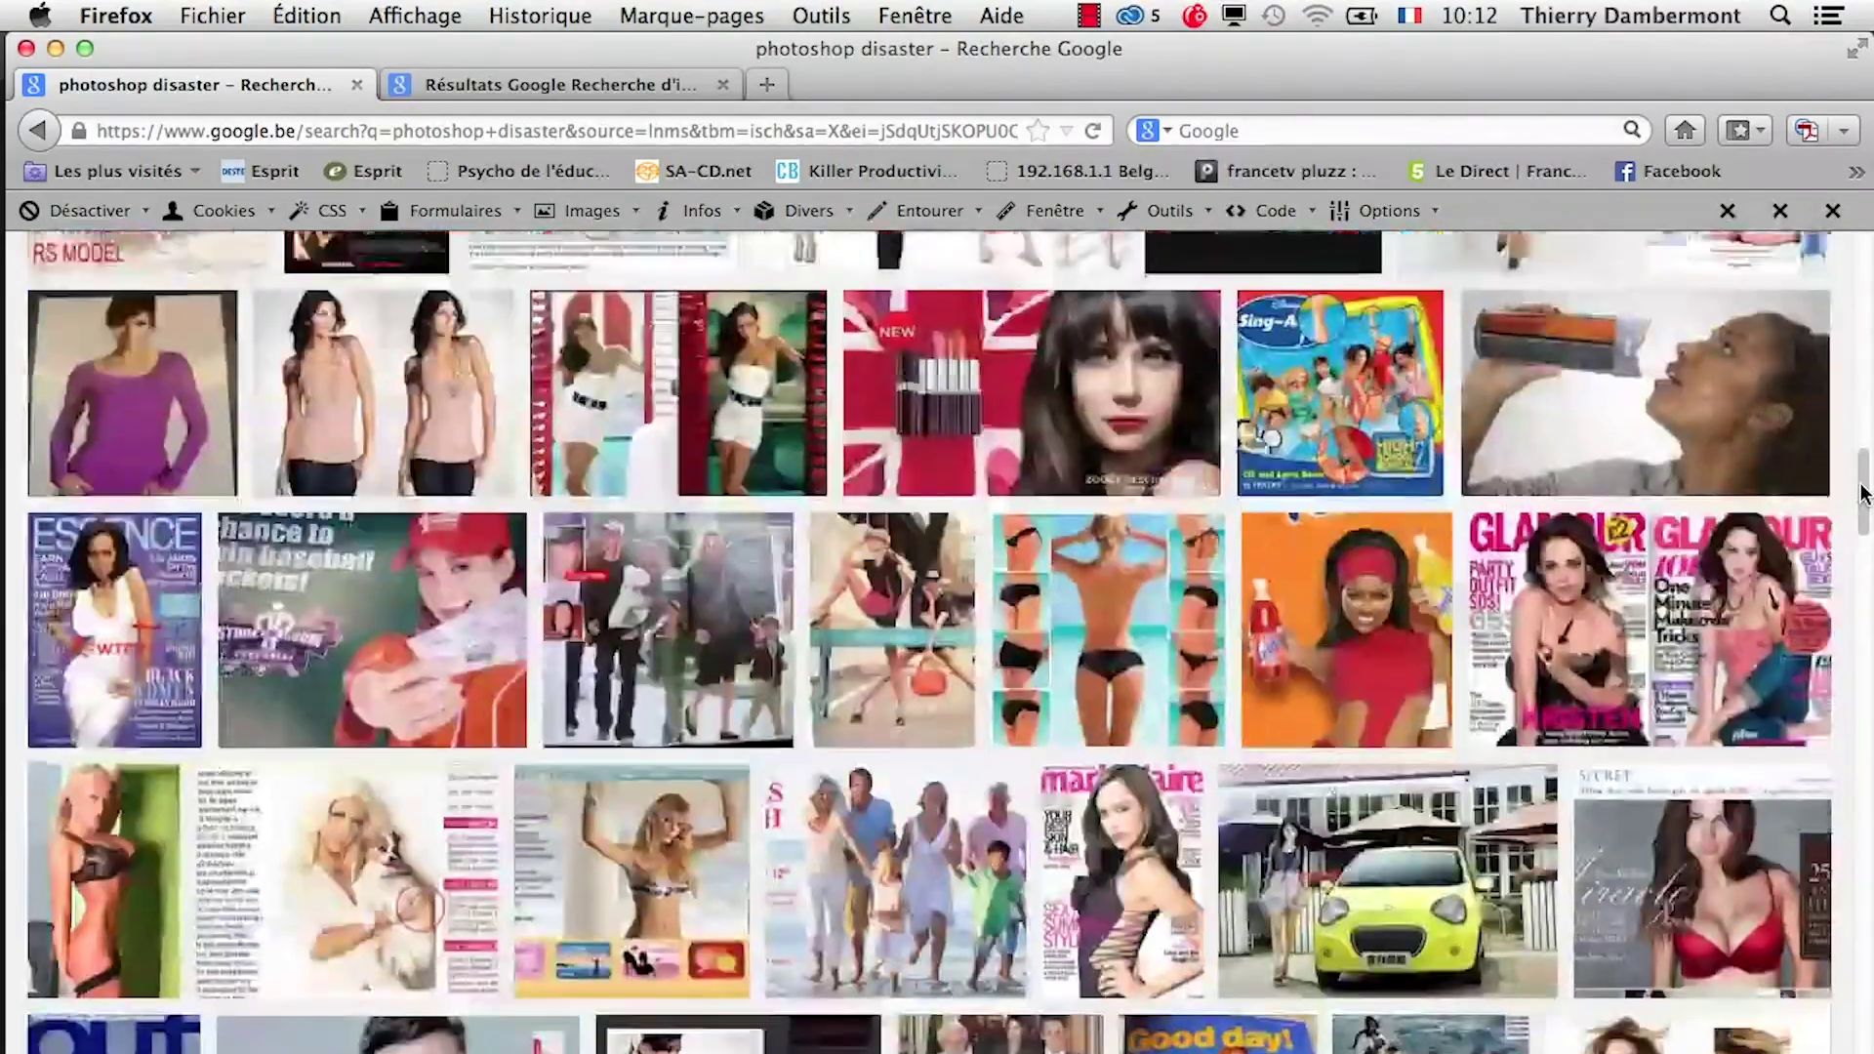
{"action": "left_click_drag", "start_coordinate": [1862, 537], "coordinate": [1845, 292]}
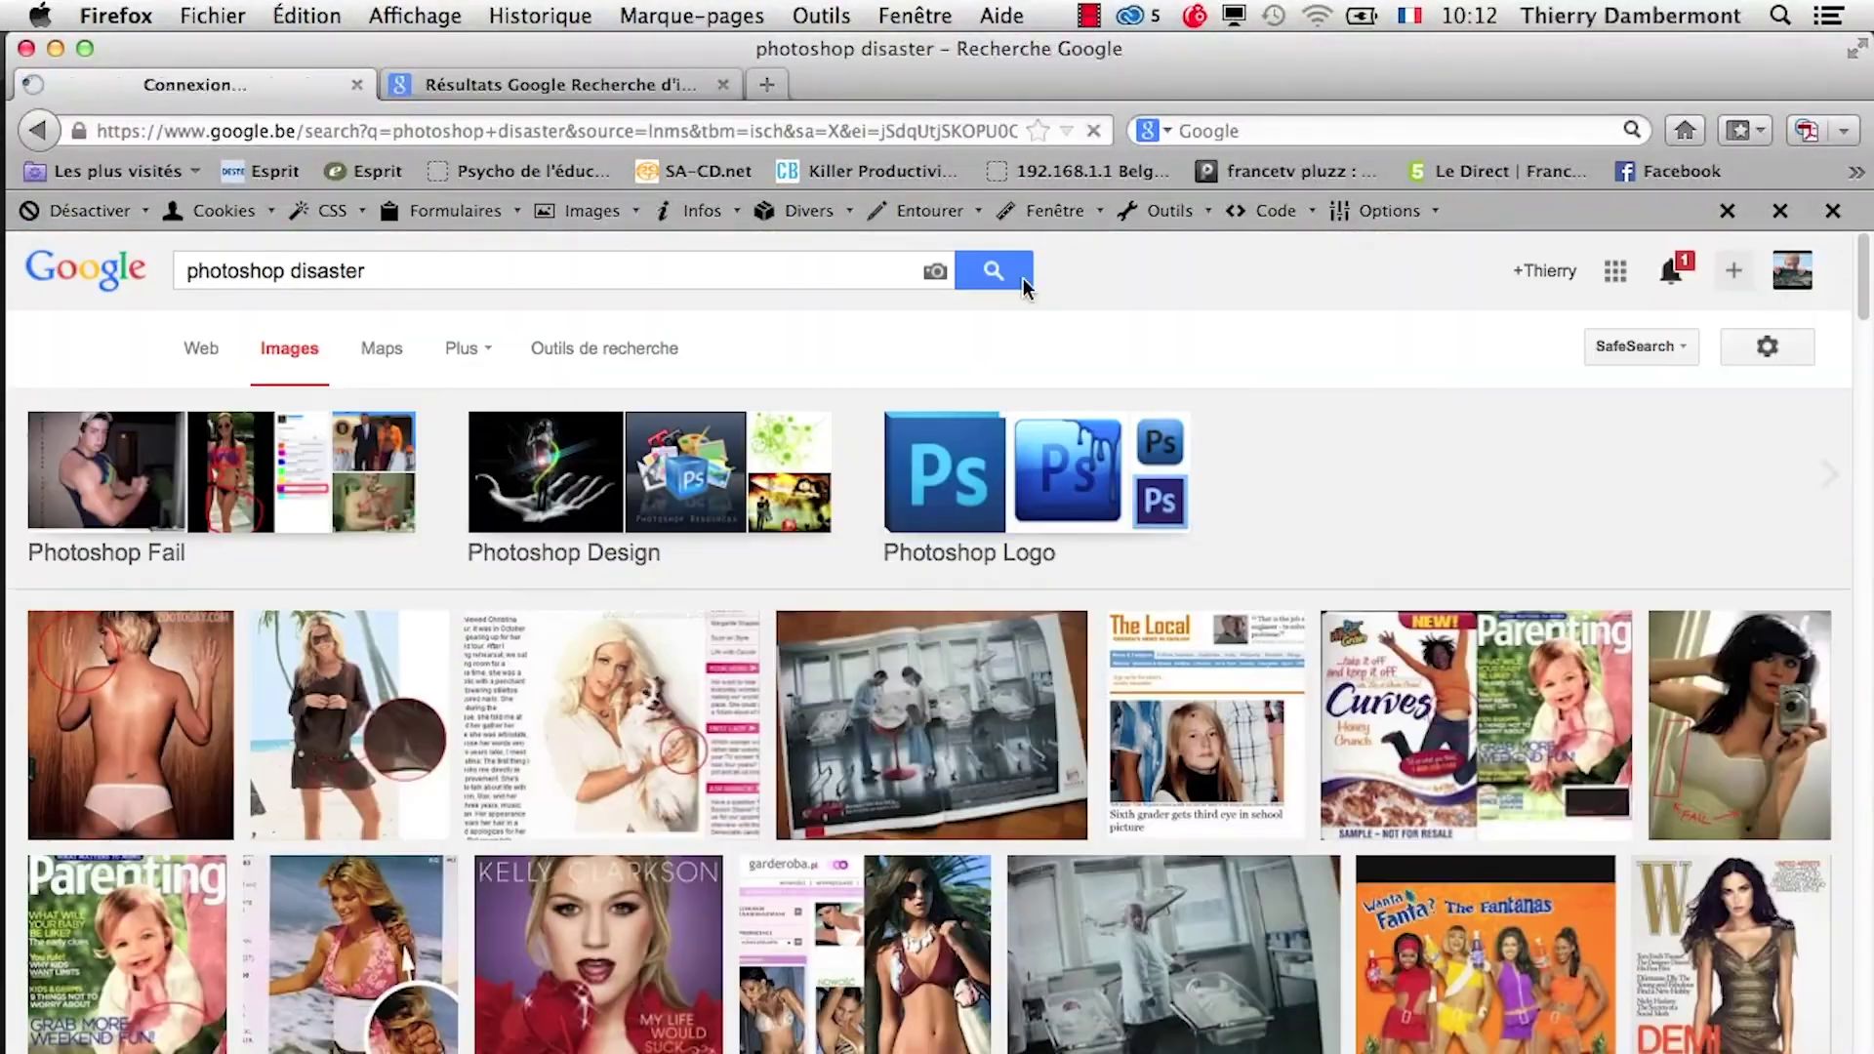
Open the Photoshop Disasters site from the web results in a new tab.
{"action": "left_click", "coordinate": [207, 353]}
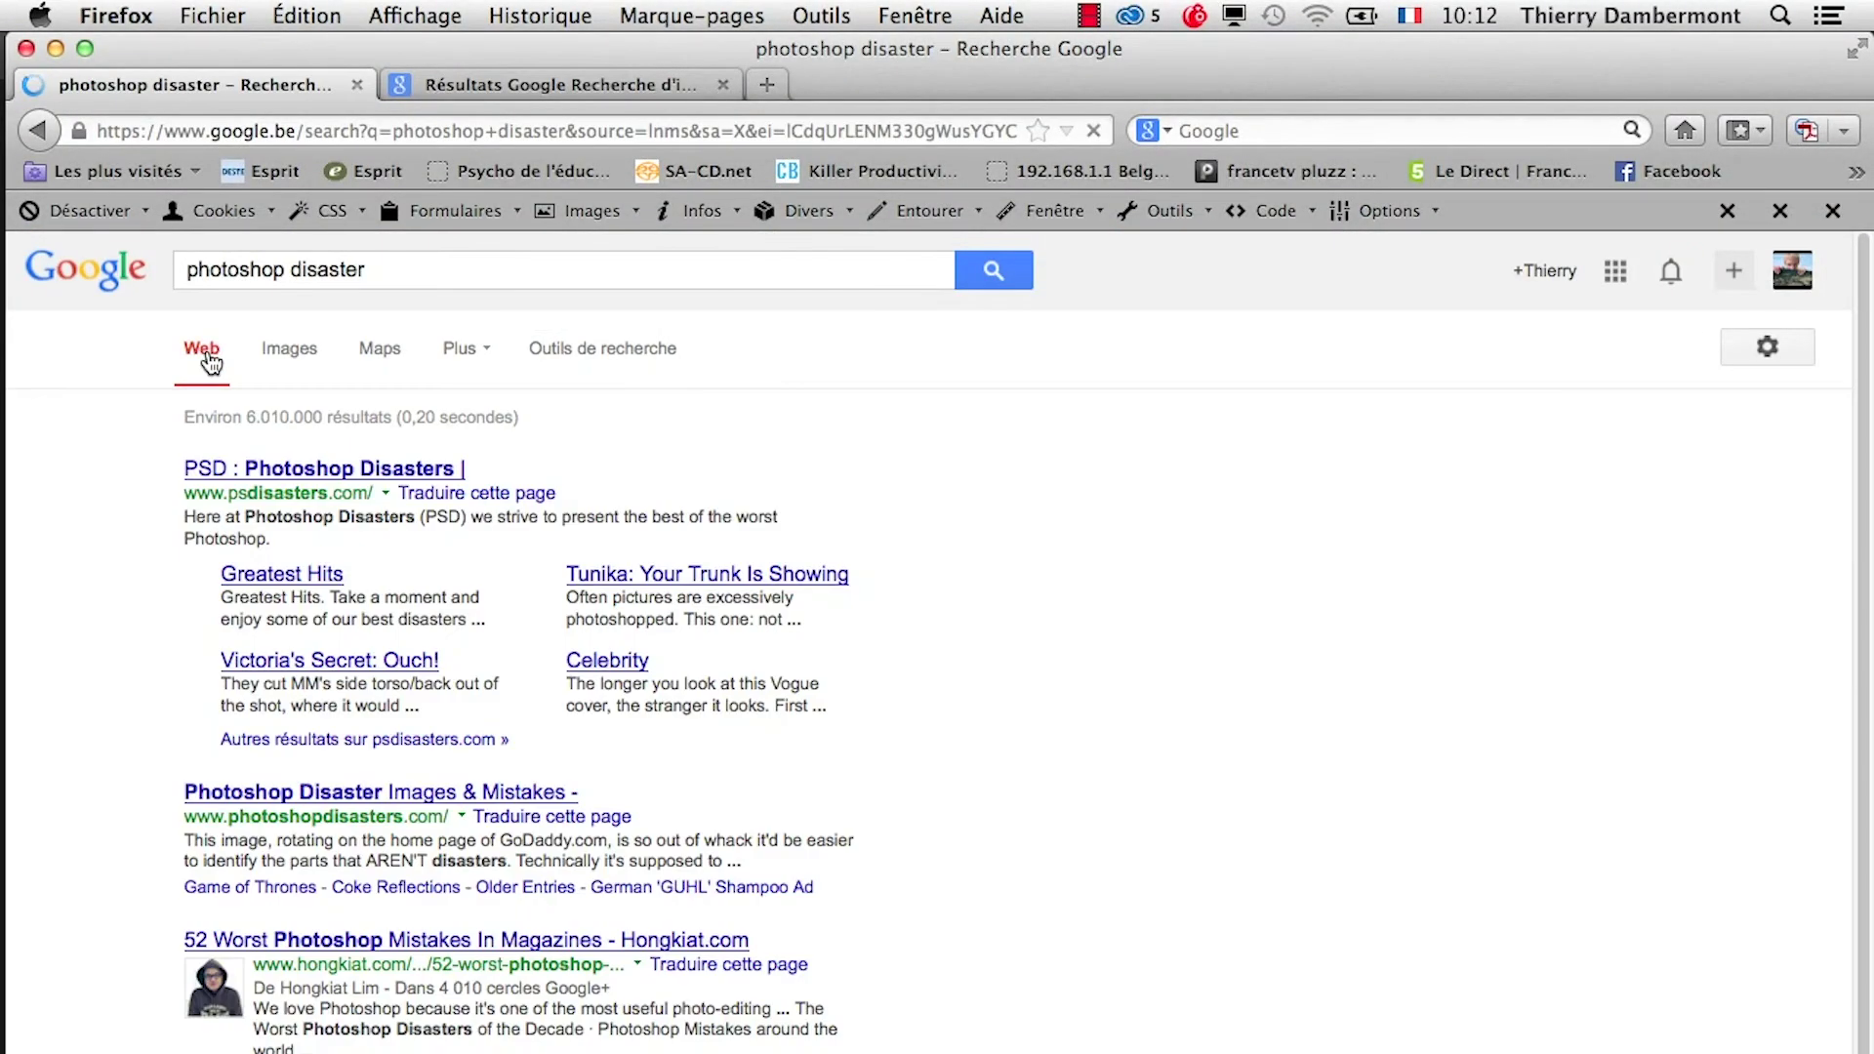
{"action": "right_click", "coordinate": [317, 478]}
{"action": "left_click", "coordinate": [356, 491]}
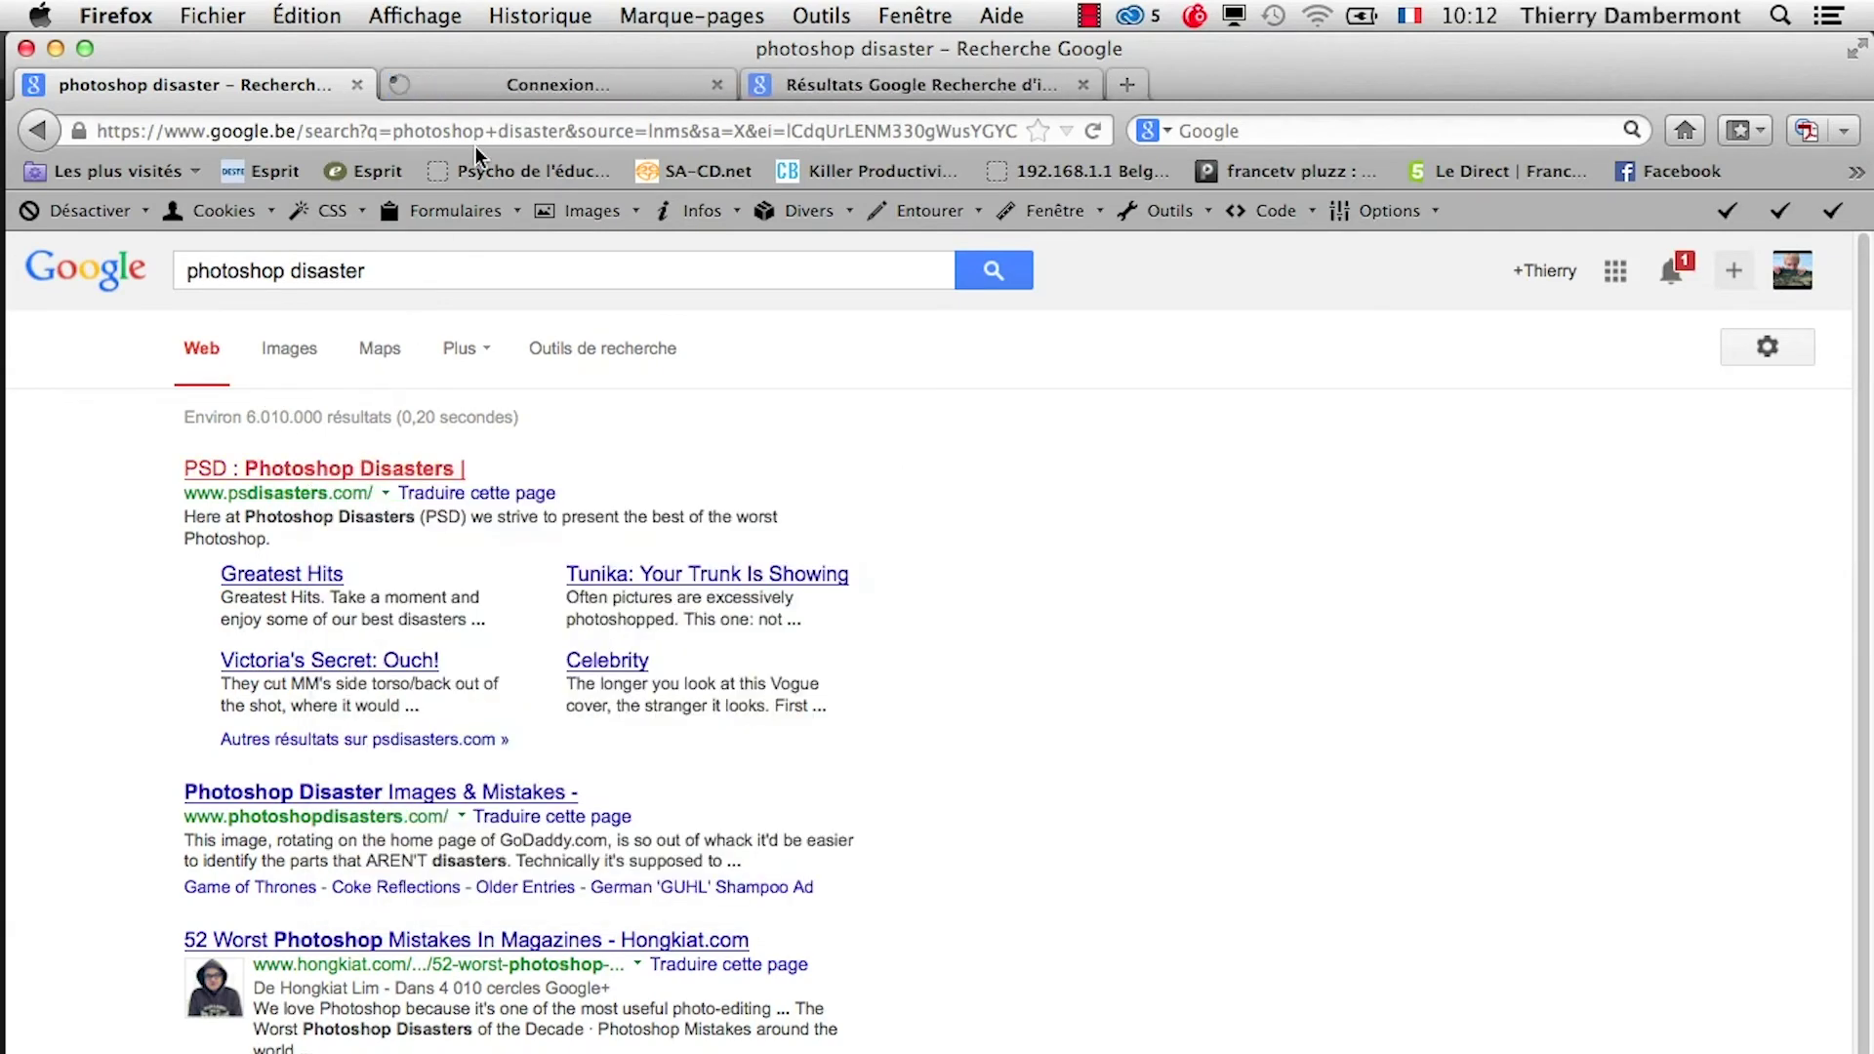
{"action": "left_click", "coordinate": [478, 86]}
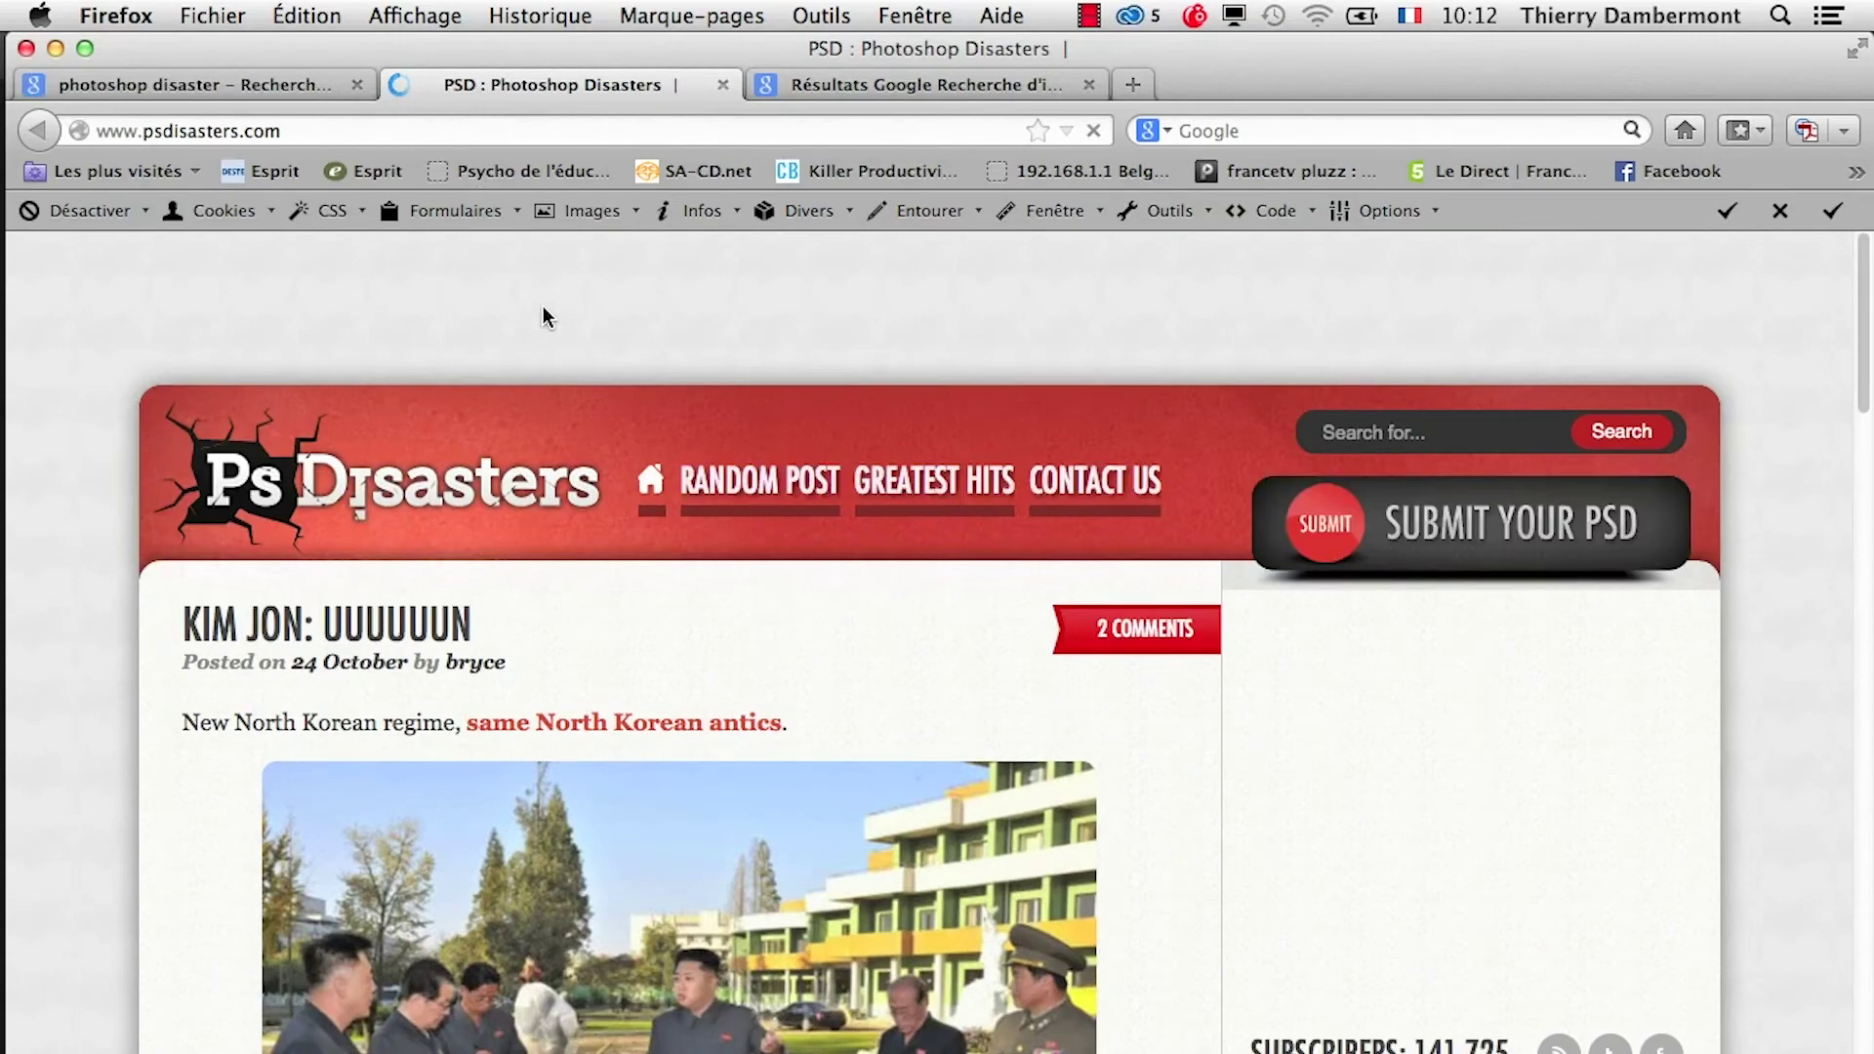
Scroll through the posts on the Photoshop Disasters site.
{"action": "scroll", "coordinate": [544, 314], "scroll_direction": "down", "scroll_amount": 3}
{"action": "scroll", "coordinate": [586, 477], "scroll_direction": "down", "scroll_amount": 5}
{"action": "scroll", "coordinate": [586, 476], "scroll_direction": "down", "scroll_amount": 3}
{"action": "scroll", "coordinate": [586, 477], "scroll_direction": "down", "scroll_amount": 4}
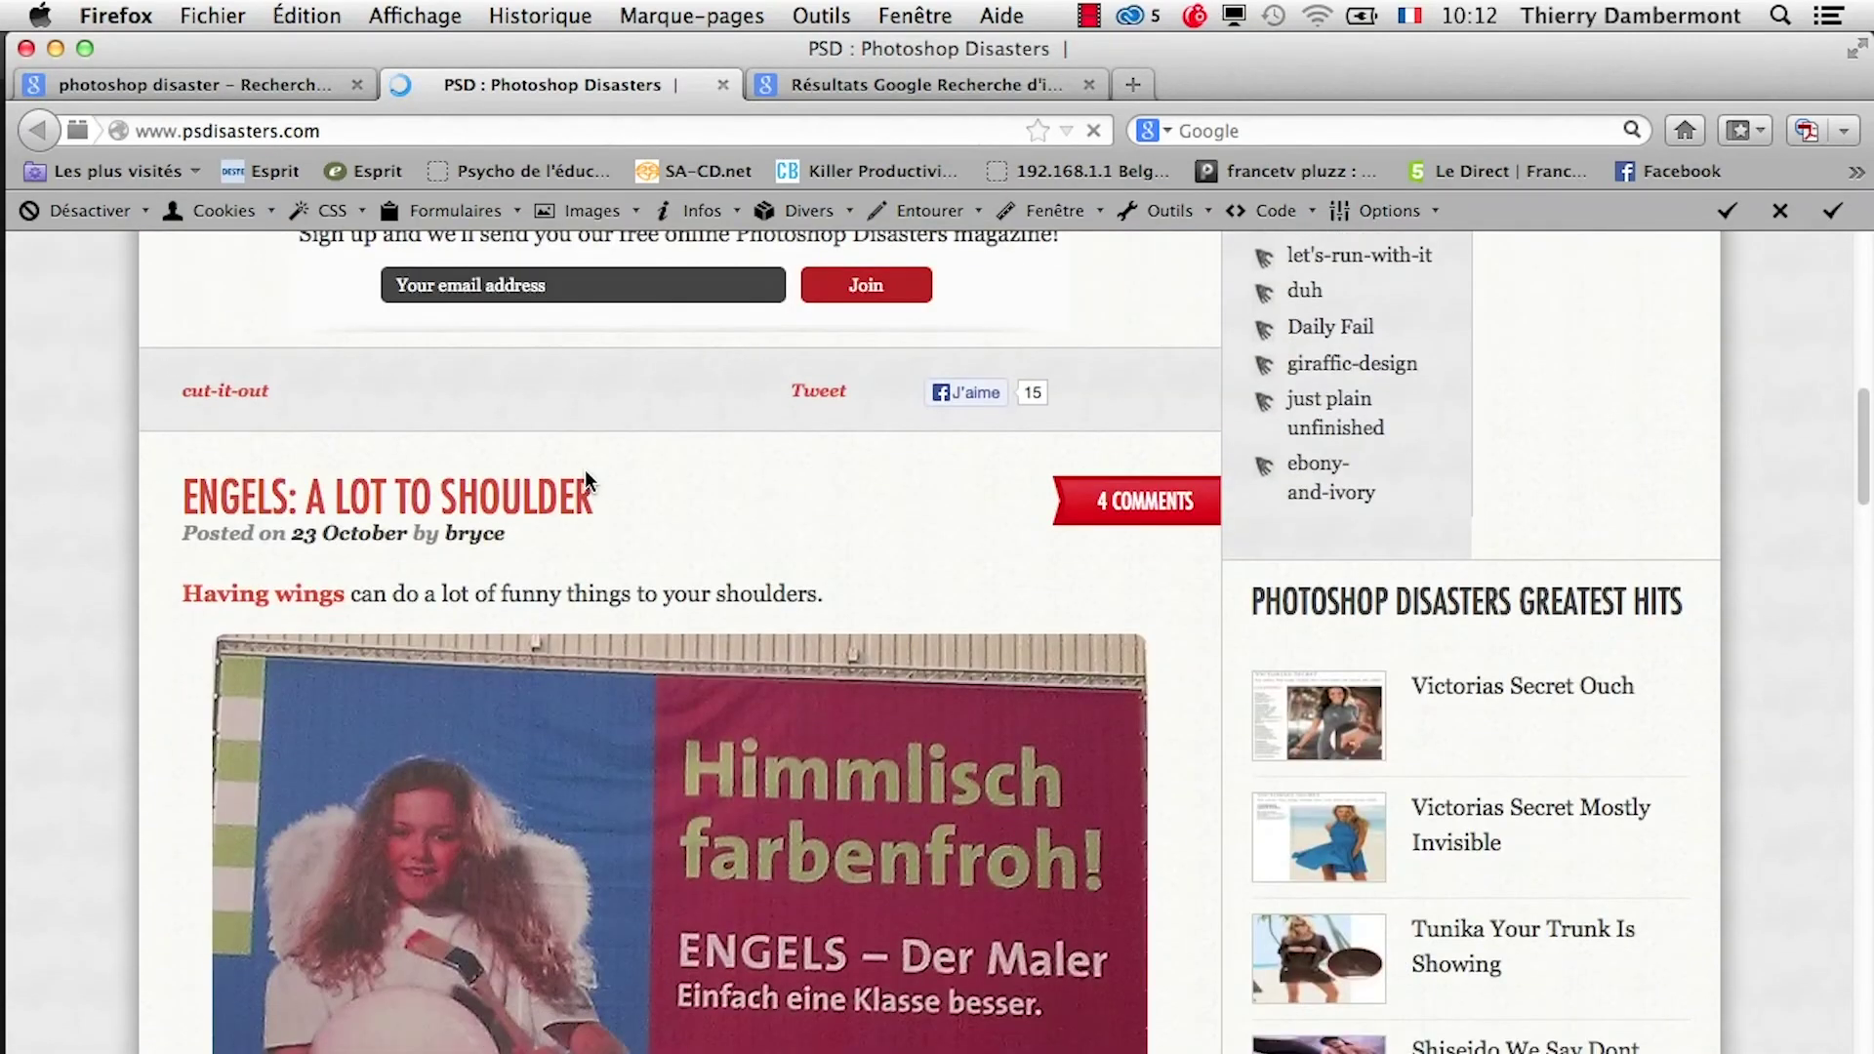
{"action": "scroll", "coordinate": [585, 477], "scroll_direction": "down", "scroll_amount": 3}
{"action": "scroll", "coordinate": [585, 476], "scroll_direction": "down", "scroll_amount": 3}
{"action": "scroll", "coordinate": [586, 476], "scroll_direction": "down", "scroll_amount": 3}
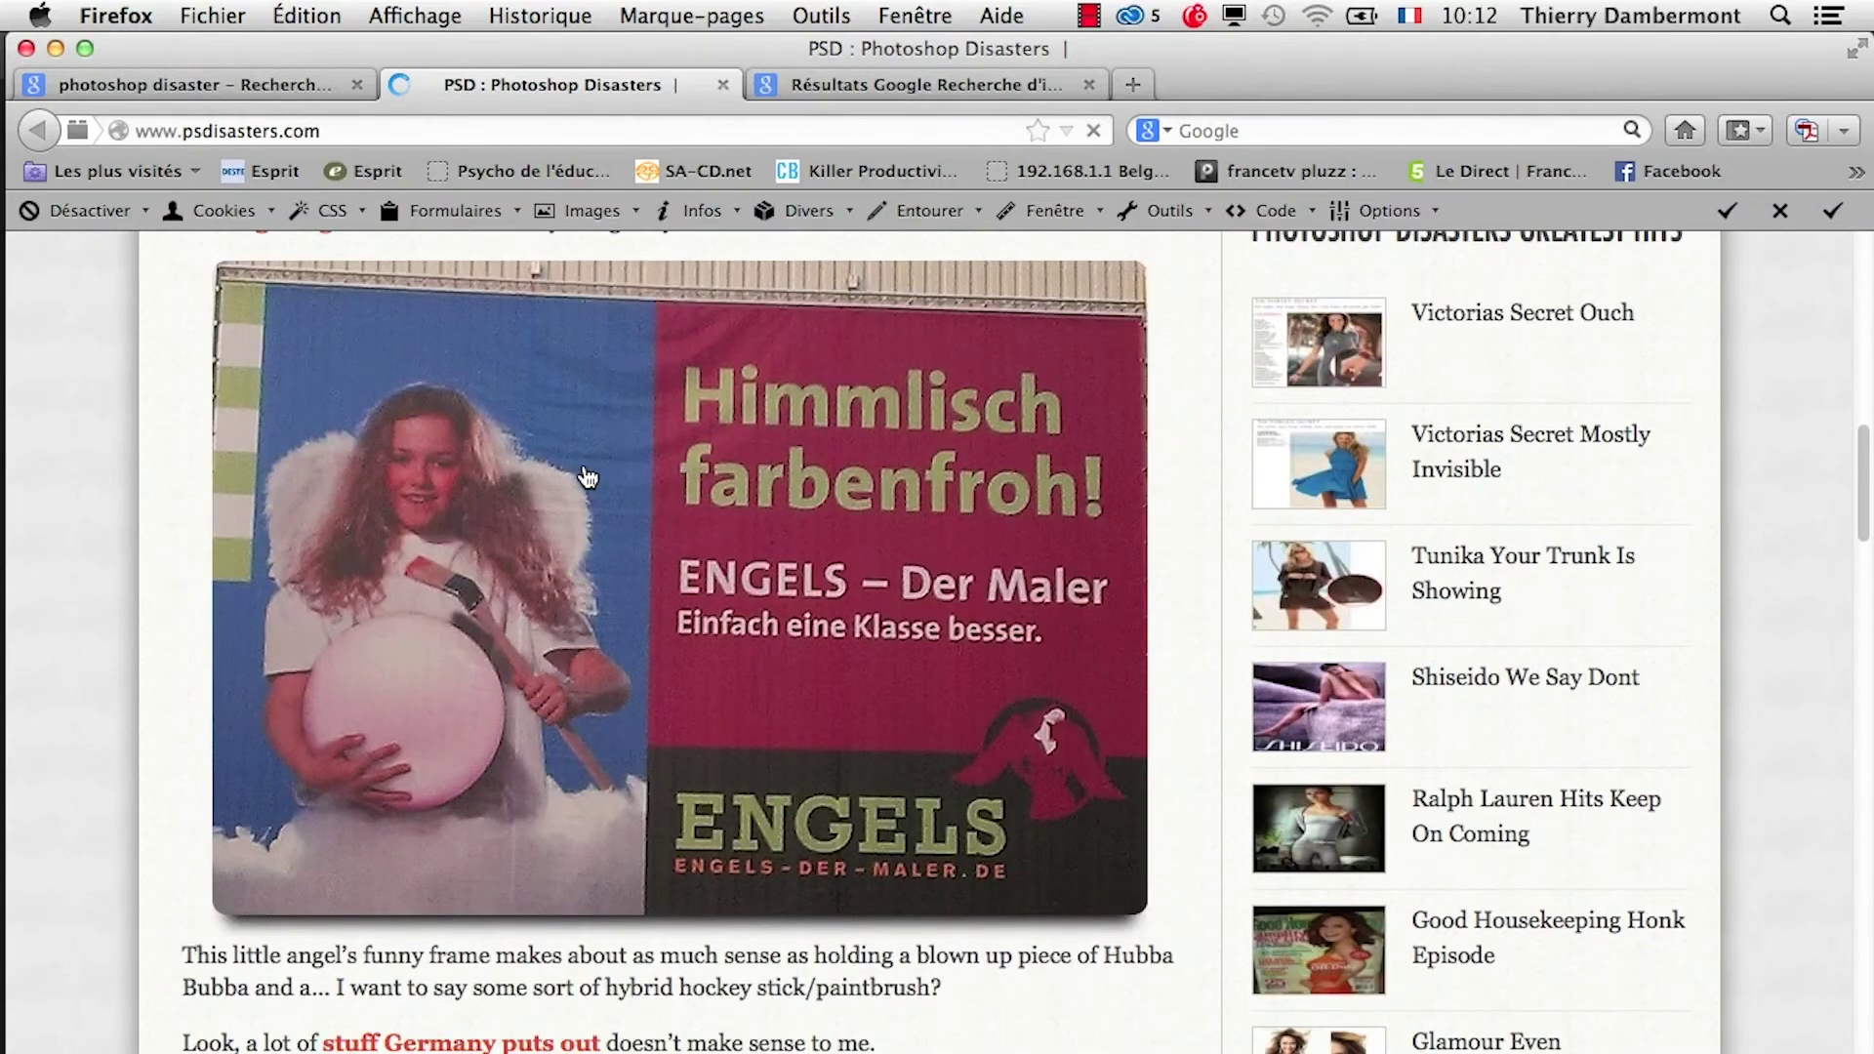
{"action": "scroll", "coordinate": [586, 477], "scroll_direction": "down", "scroll_amount": 3}
{"action": "scroll", "coordinate": [586, 477], "scroll_direction": "down", "scroll_amount": 10}
{"action": "scroll", "coordinate": [584, 463], "scroll_direction": "down", "scroll_amount": 5}
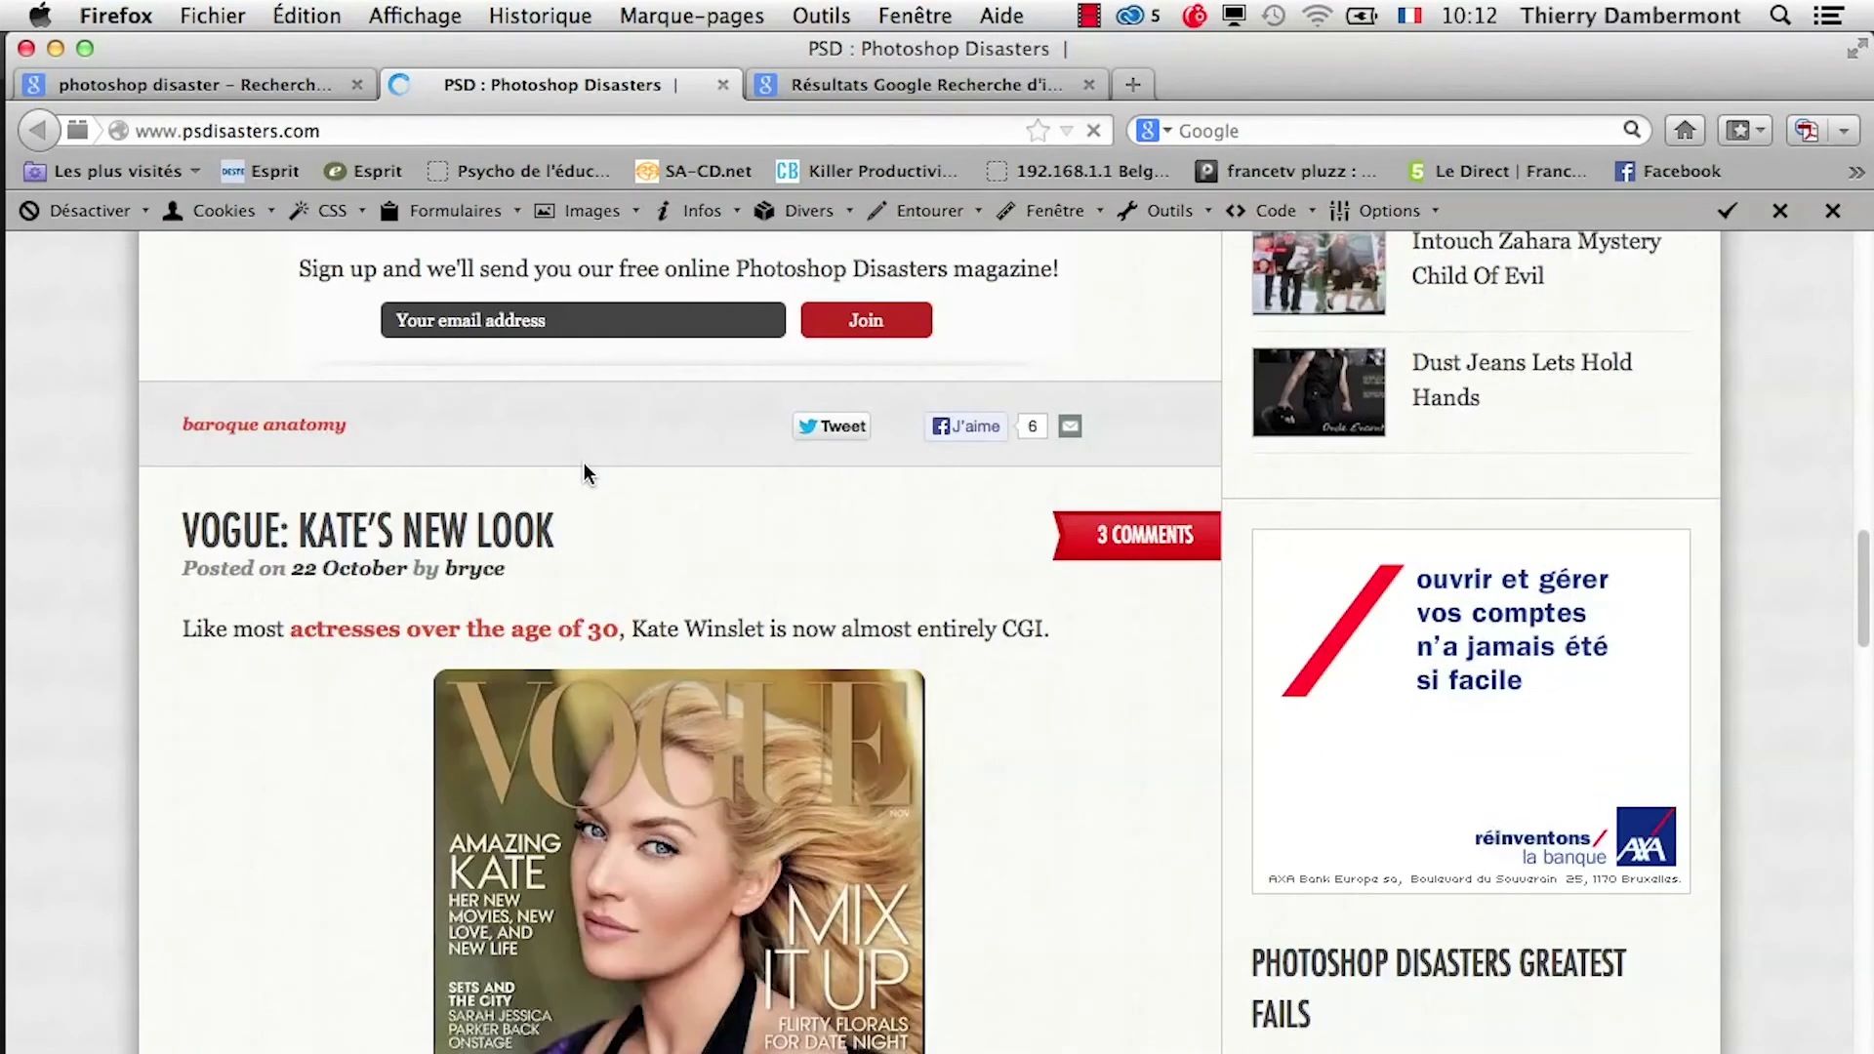
{"action": "scroll", "coordinate": [583, 465], "scroll_direction": "down", "scroll_amount": 2}
{"action": "scroll", "coordinate": [583, 465], "scroll_direction": "down", "scroll_amount": 3}
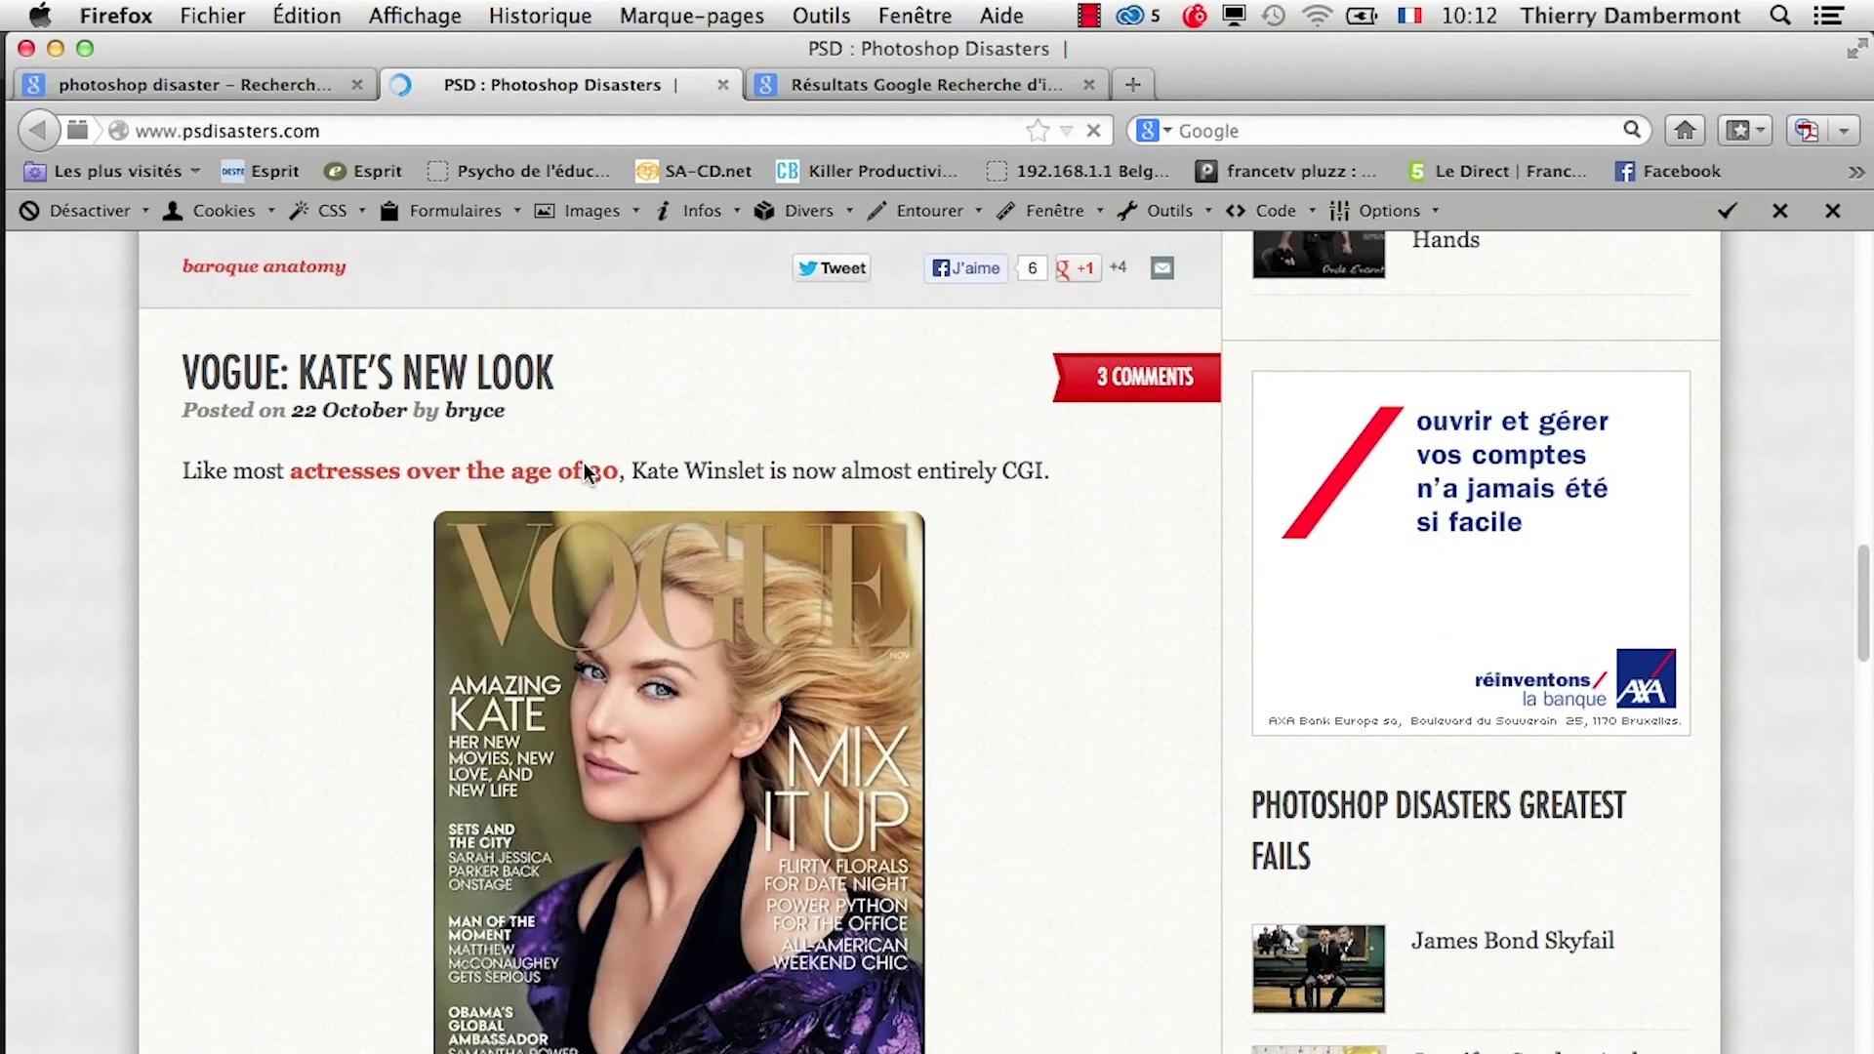
{"action": "scroll", "coordinate": [584, 463], "scroll_direction": "down", "scroll_amount": 3}
{"action": "scroll", "coordinate": [584, 463], "scroll_direction": "down", "scroll_amount": 10}
{"action": "scroll", "coordinate": [578, 466], "scroll_direction": "down", "scroll_amount": 2}
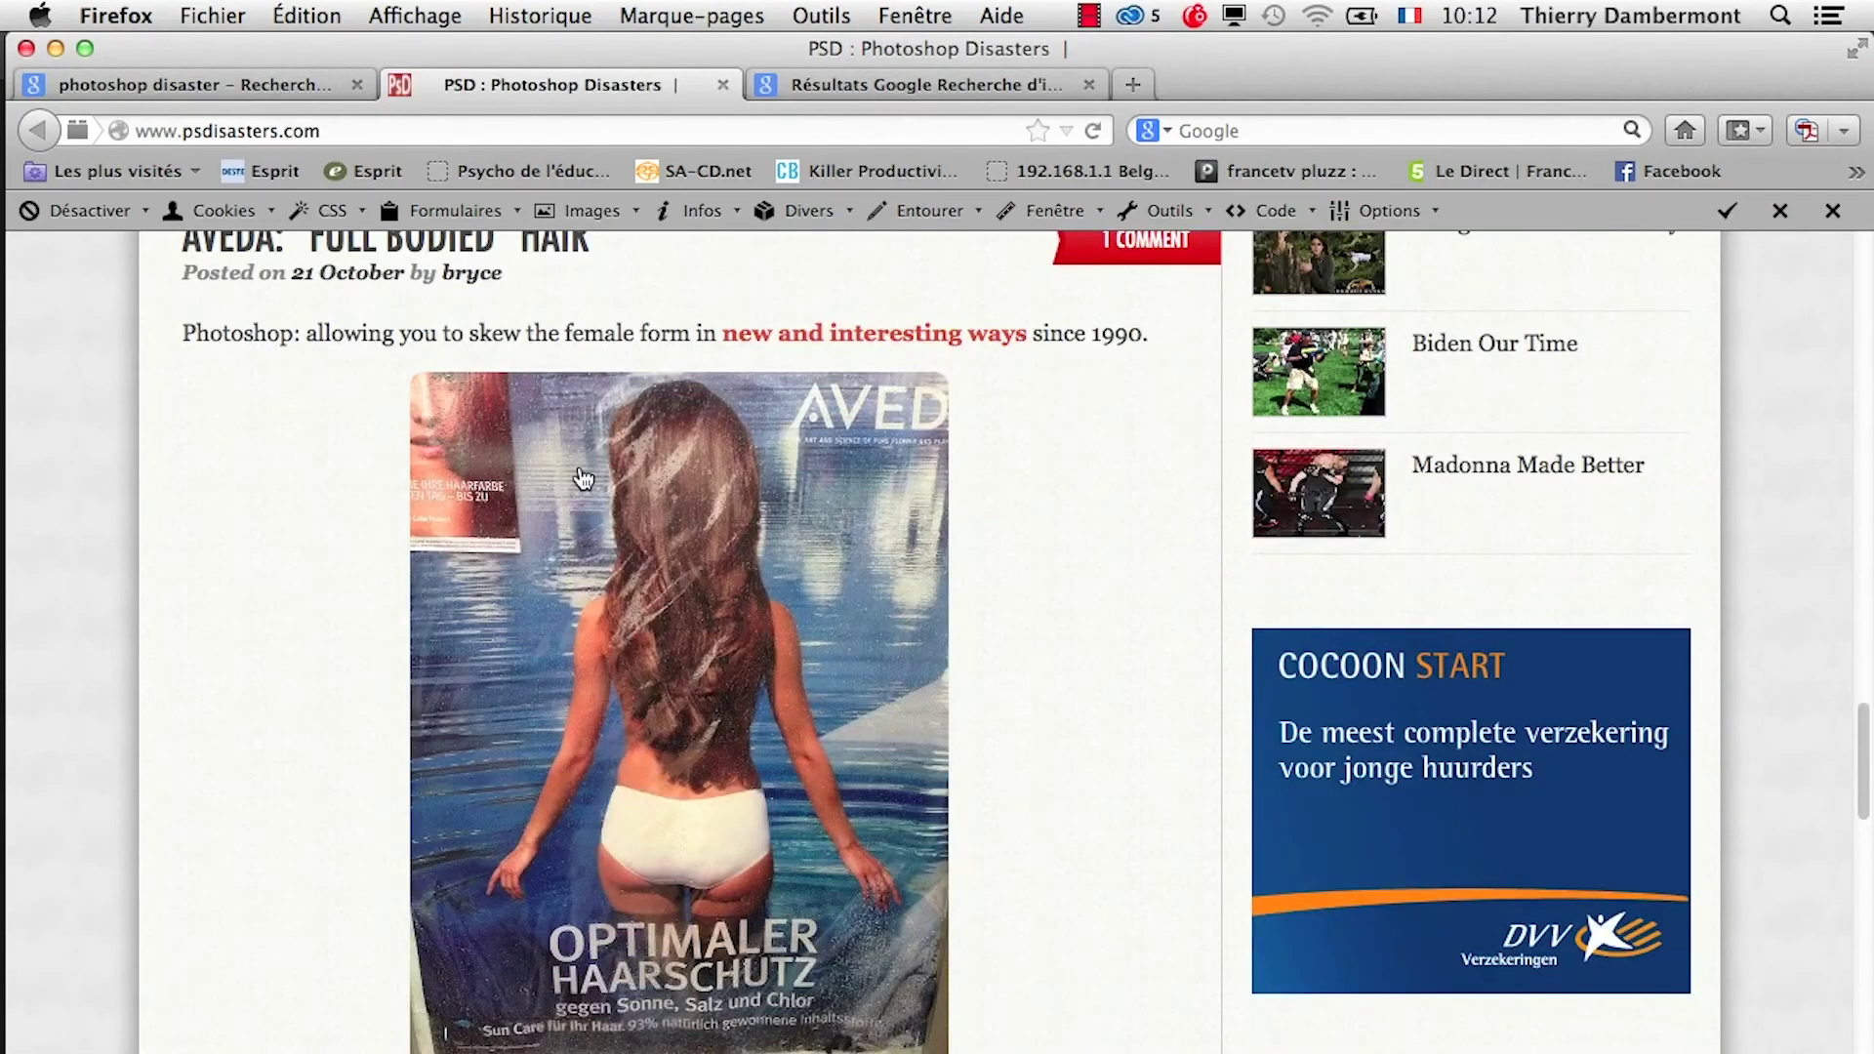
{"action": "scroll", "coordinate": [583, 478], "scroll_direction": "down", "scroll_amount": 1}
{"action": "scroll", "coordinate": [582, 477], "scroll_direction": "down", "scroll_amount": 8}
{"action": "scroll", "coordinate": [578, 477], "scroll_direction": "down", "scroll_amount": 12}
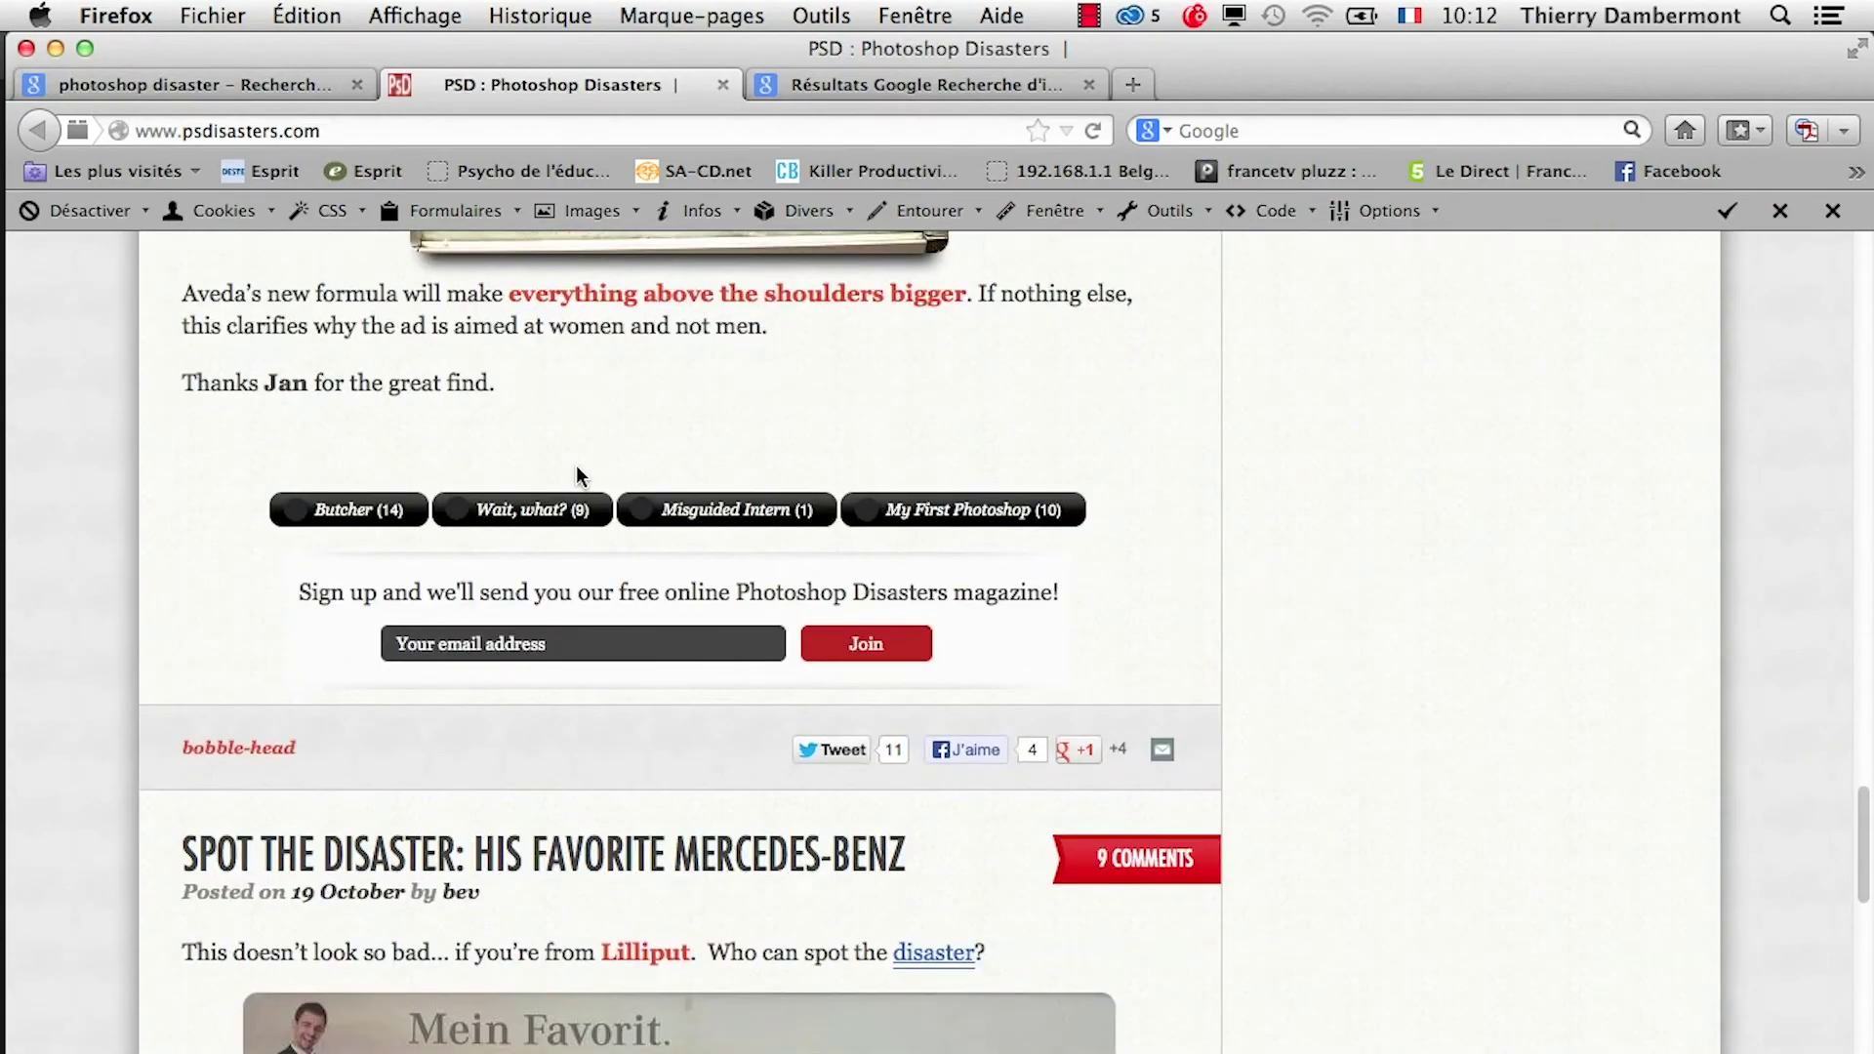
{"action": "scroll", "coordinate": [576, 476], "scroll_direction": "down", "scroll_amount": 4}
{"action": "scroll", "coordinate": [573, 469], "scroll_direction": "down", "scroll_amount": 12}
{"action": "scroll", "coordinate": [573, 471], "scroll_direction": "down", "scroll_amount": 6}
{"action": "scroll", "coordinate": [573, 472], "scroll_direction": "down", "scroll_amount": 8}
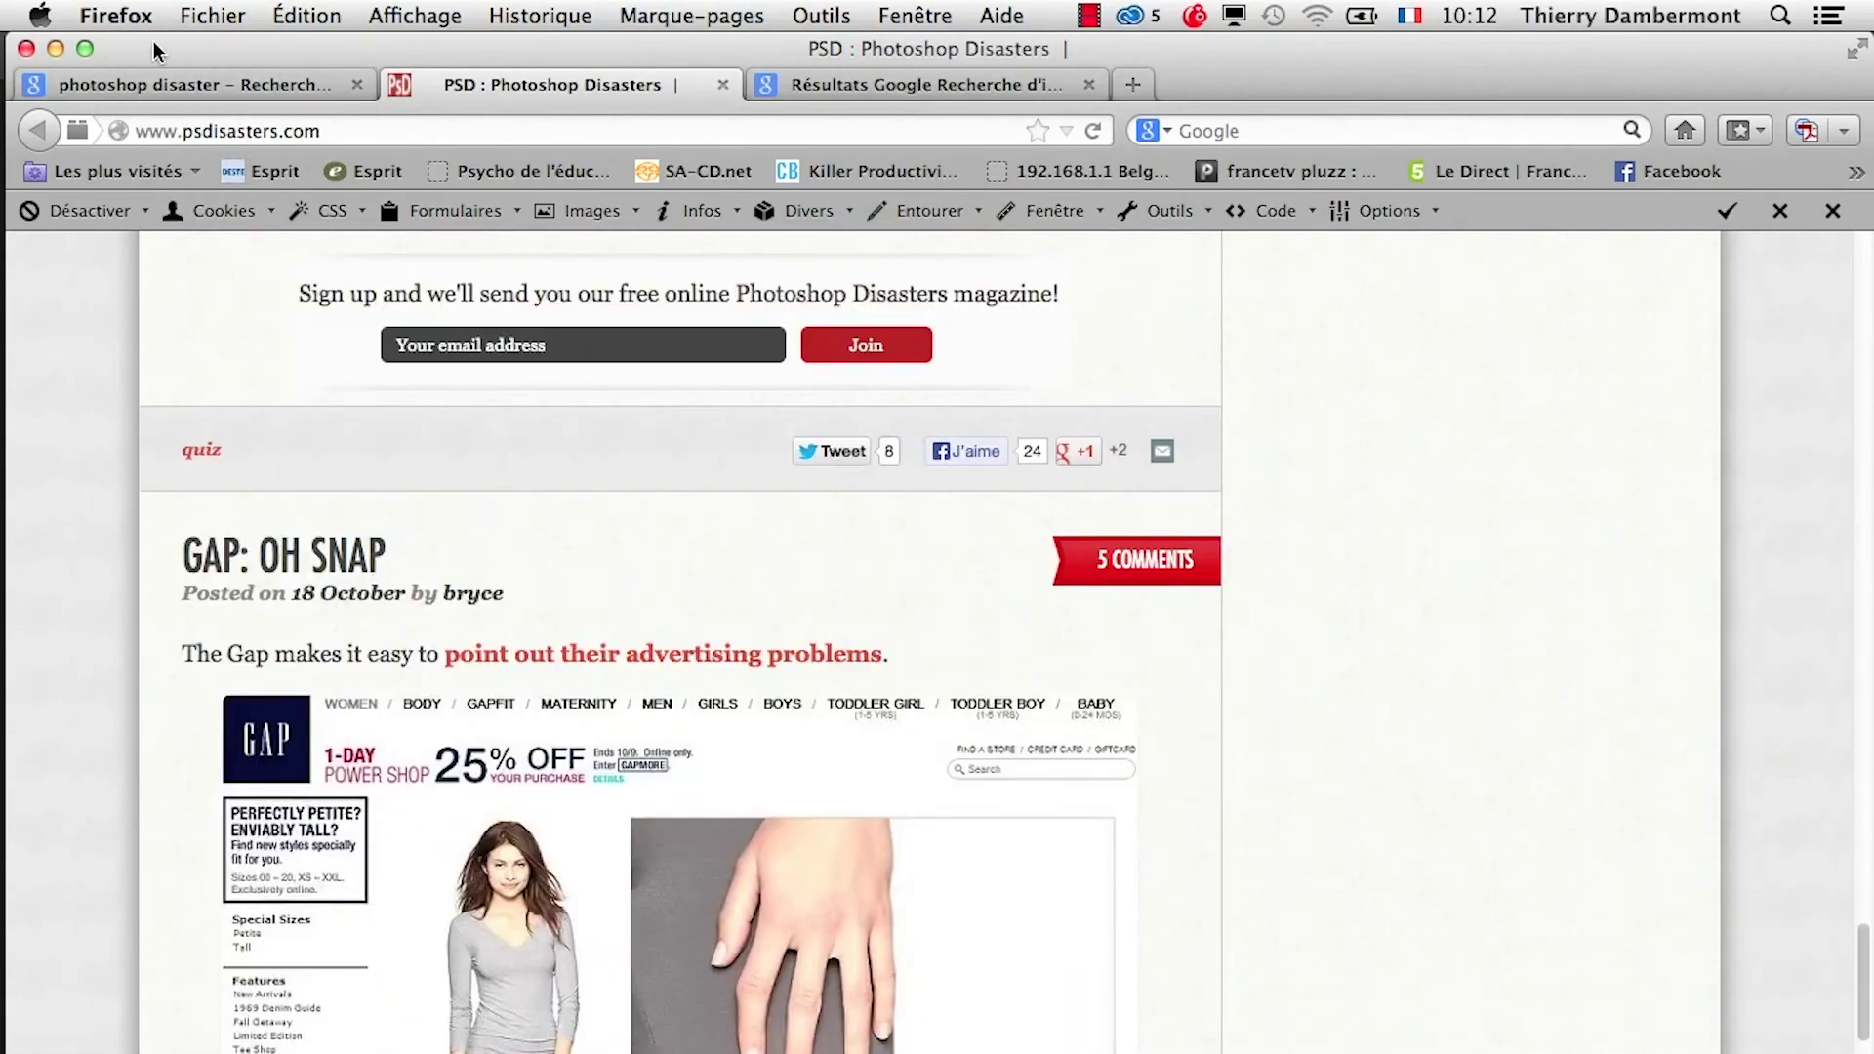
Close the search browser window and return to Photoshop.
{"action": "left_click", "coordinate": [78, 78]}
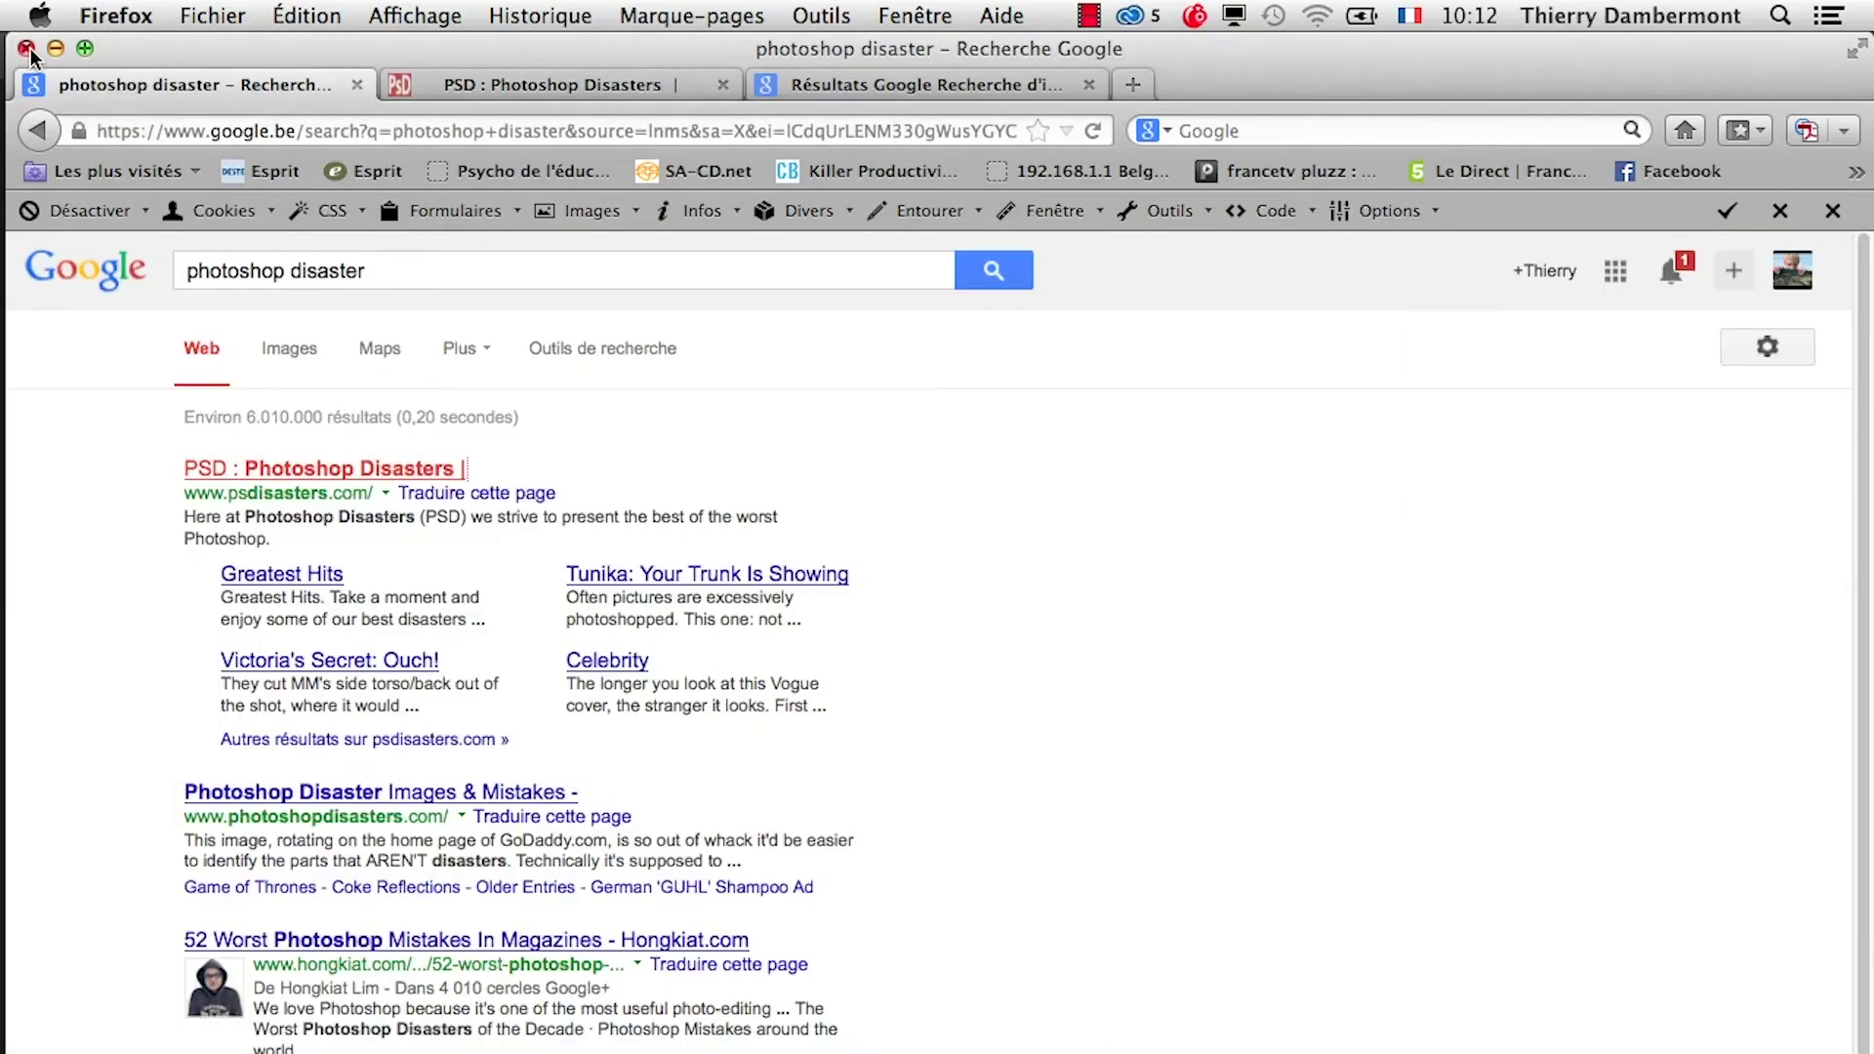
{"action": "left_click", "coordinate": [27, 47]}
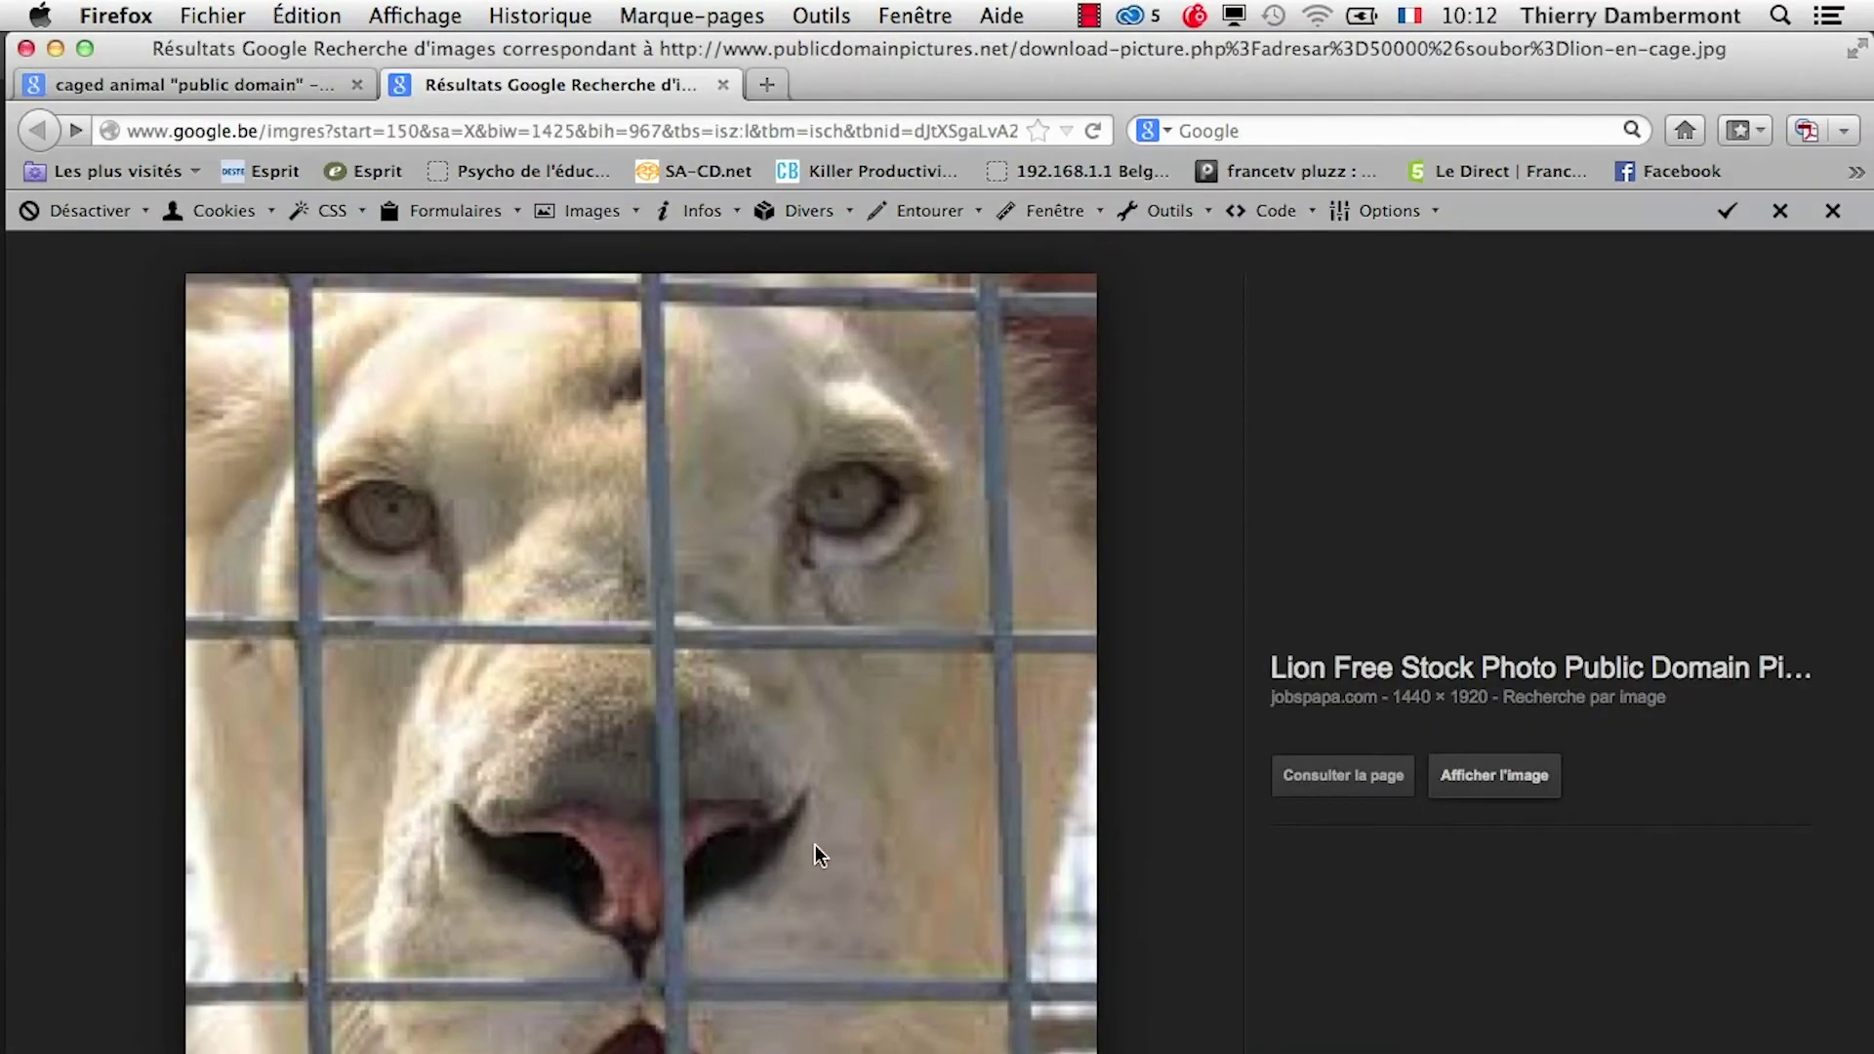
{"action": "key", "text": "super+Tab"}
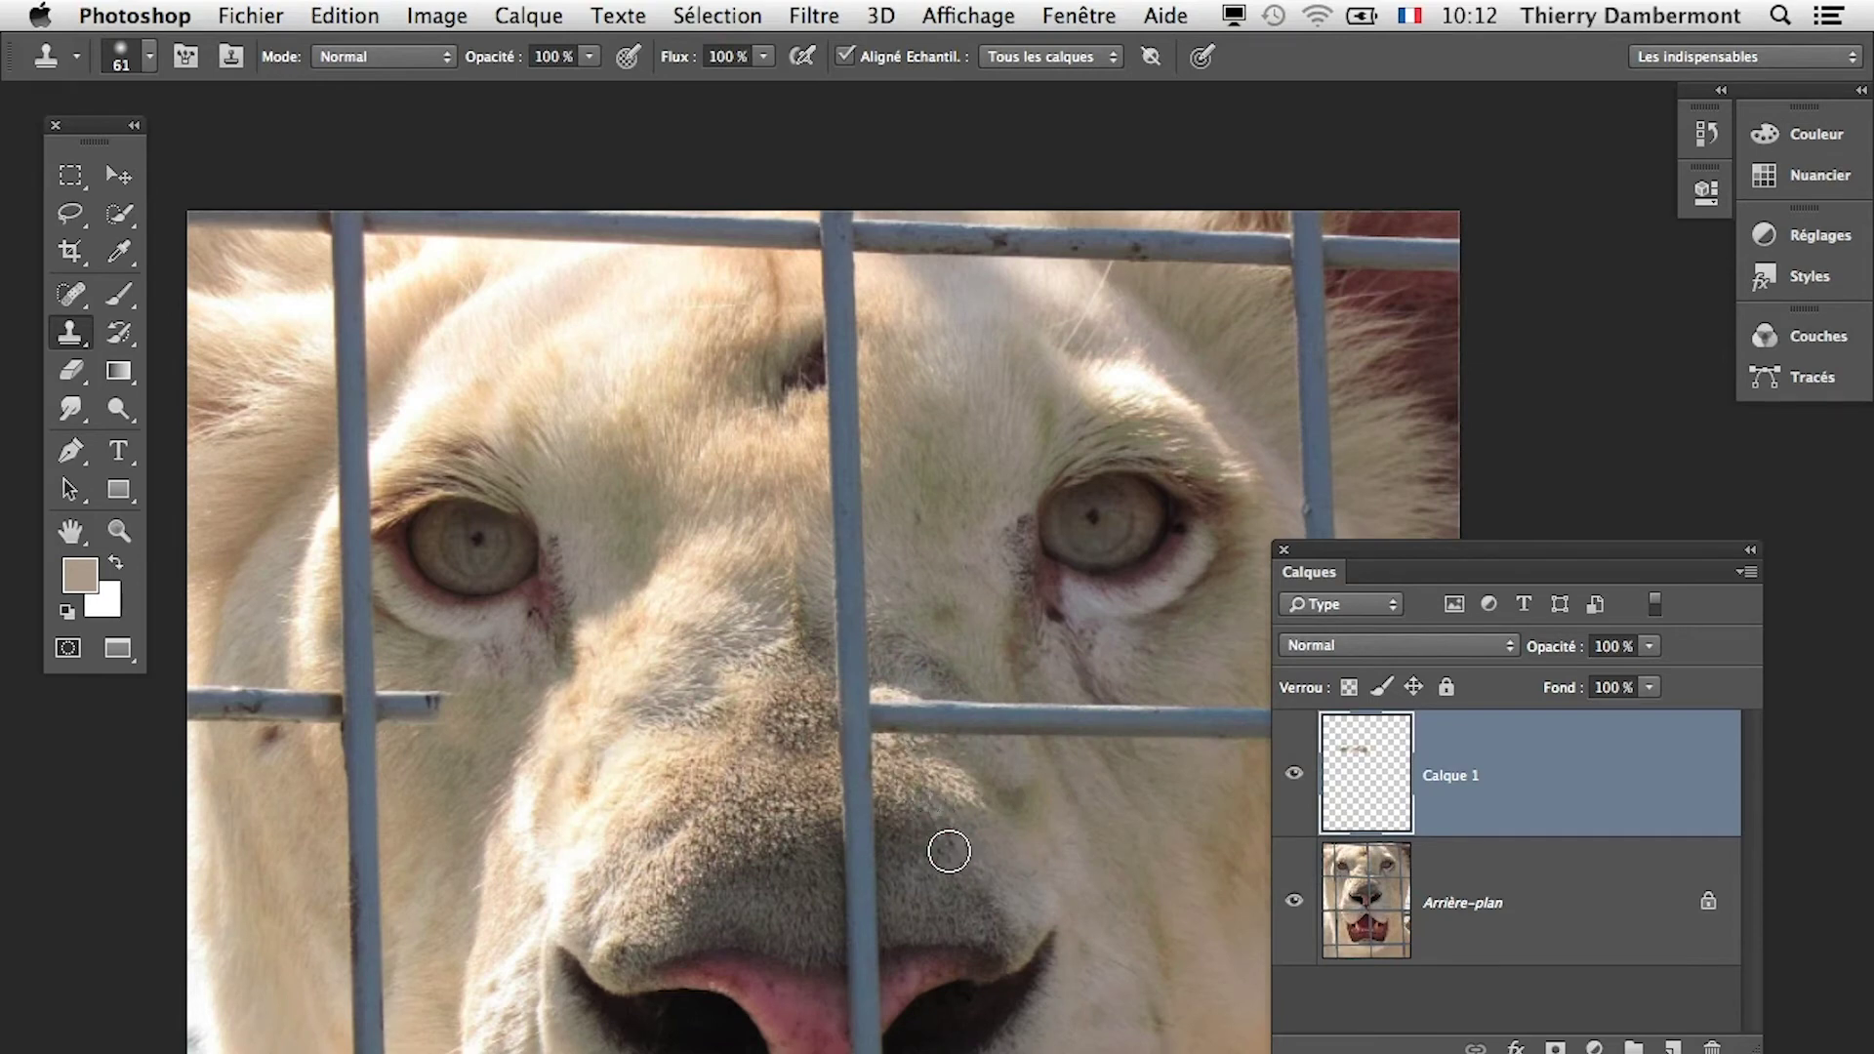
Enlarge the clone brush to 89 px and clone fur over the bar along the nose and lip.
{"action": "left_click_drag", "start_coordinate": [948, 852], "coordinate": [955, 854]}
{"action": "scroll", "coordinate": [943, 848], "scroll_direction": "up", "scroll_amount": 2}
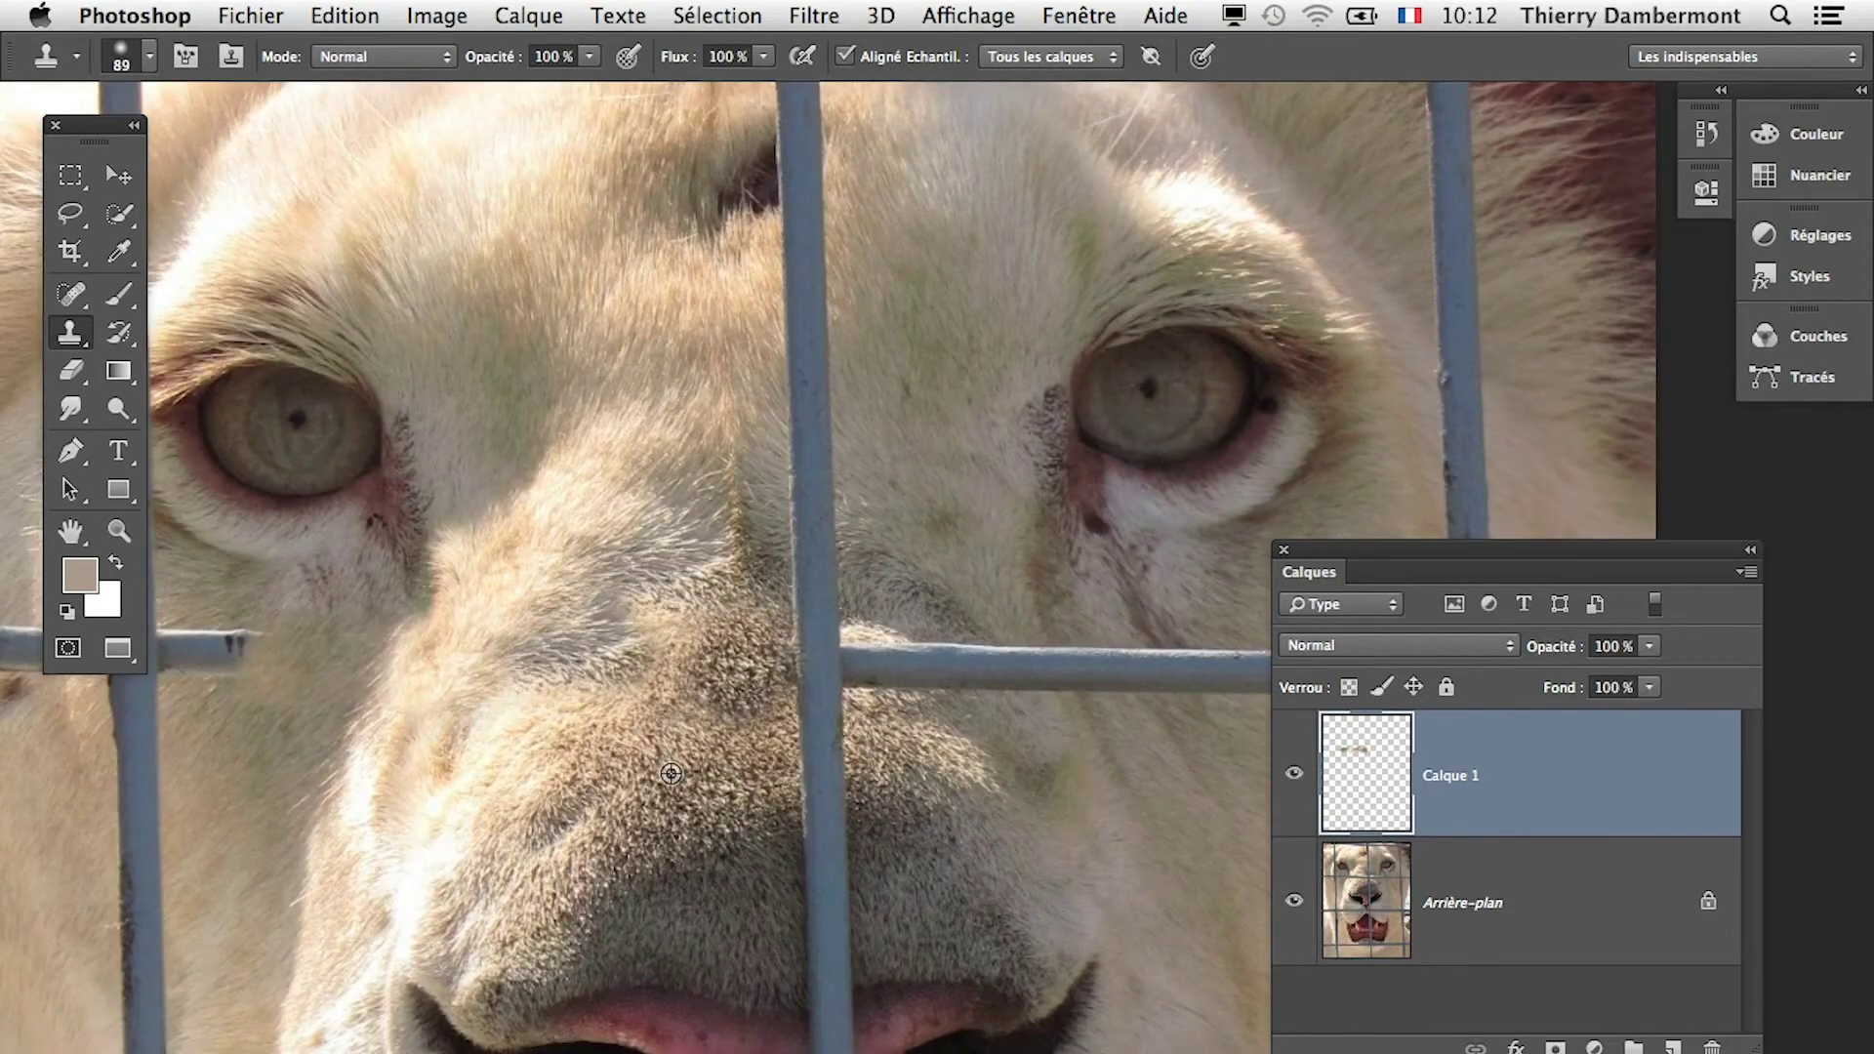
{"action": "left_click", "coordinate": [729, 770], "text": "alt"}
{"action": "mouse_move", "coordinate": [816, 727]}
{"action": "left_mouse_down"}
{"action": "mouse_move", "coordinate": [816, 921]}
{"action": "mouse_move", "coordinate": [857, 919]}
{"action": "mouse_move", "coordinate": [906, 941]}
{"action": "mouse_move", "coordinate": [896, 954]}
{"action": "left_mouse_up"}
{"action": "left_click", "coordinate": [887, 818], "text": "alt"}
{"action": "scroll", "coordinate": [907, 945], "scroll_direction": "up", "scroll_amount": 1}
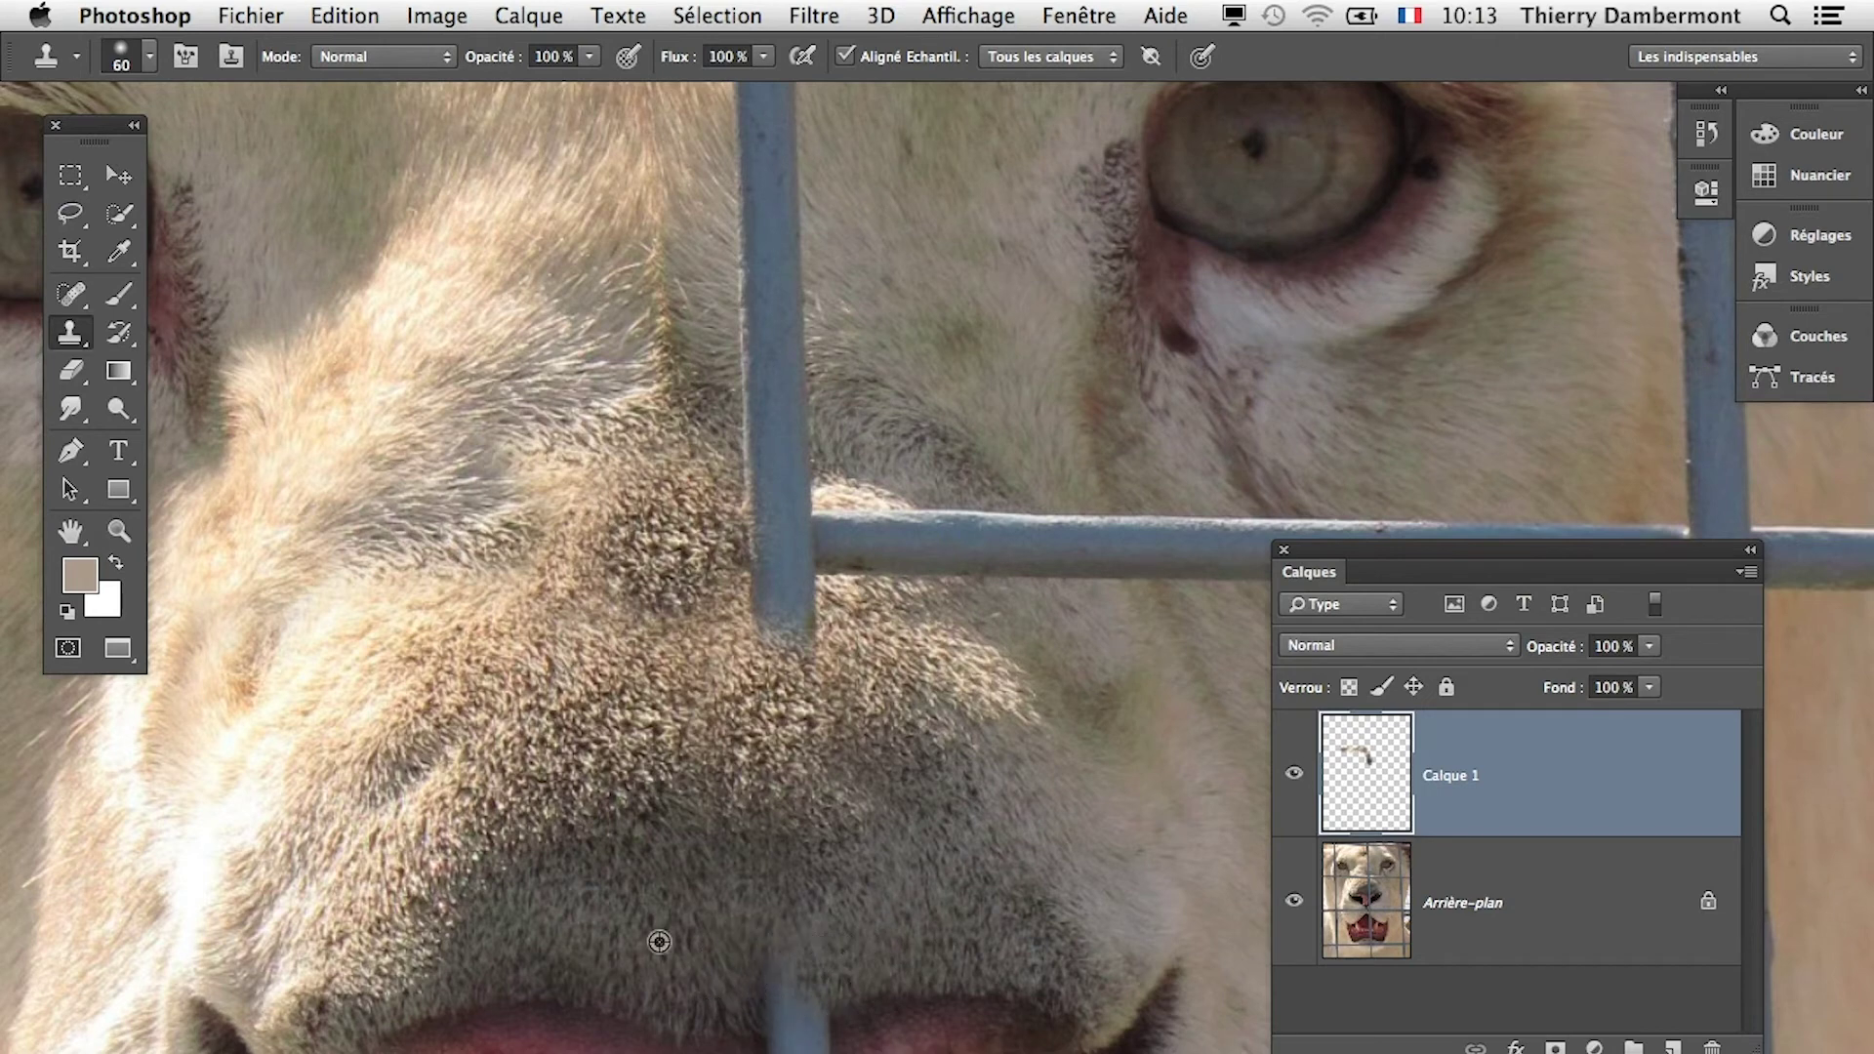
{"action": "left_click", "coordinate": [732, 976], "text": "alt"}
{"action": "mouse_move", "coordinate": [761, 987]}
{"action": "left_mouse_down"}
{"action": "mouse_move", "coordinate": [782, 1052]}
{"action": "mouse_move", "coordinate": [757, 1052]}
{"action": "left_mouse_up"}
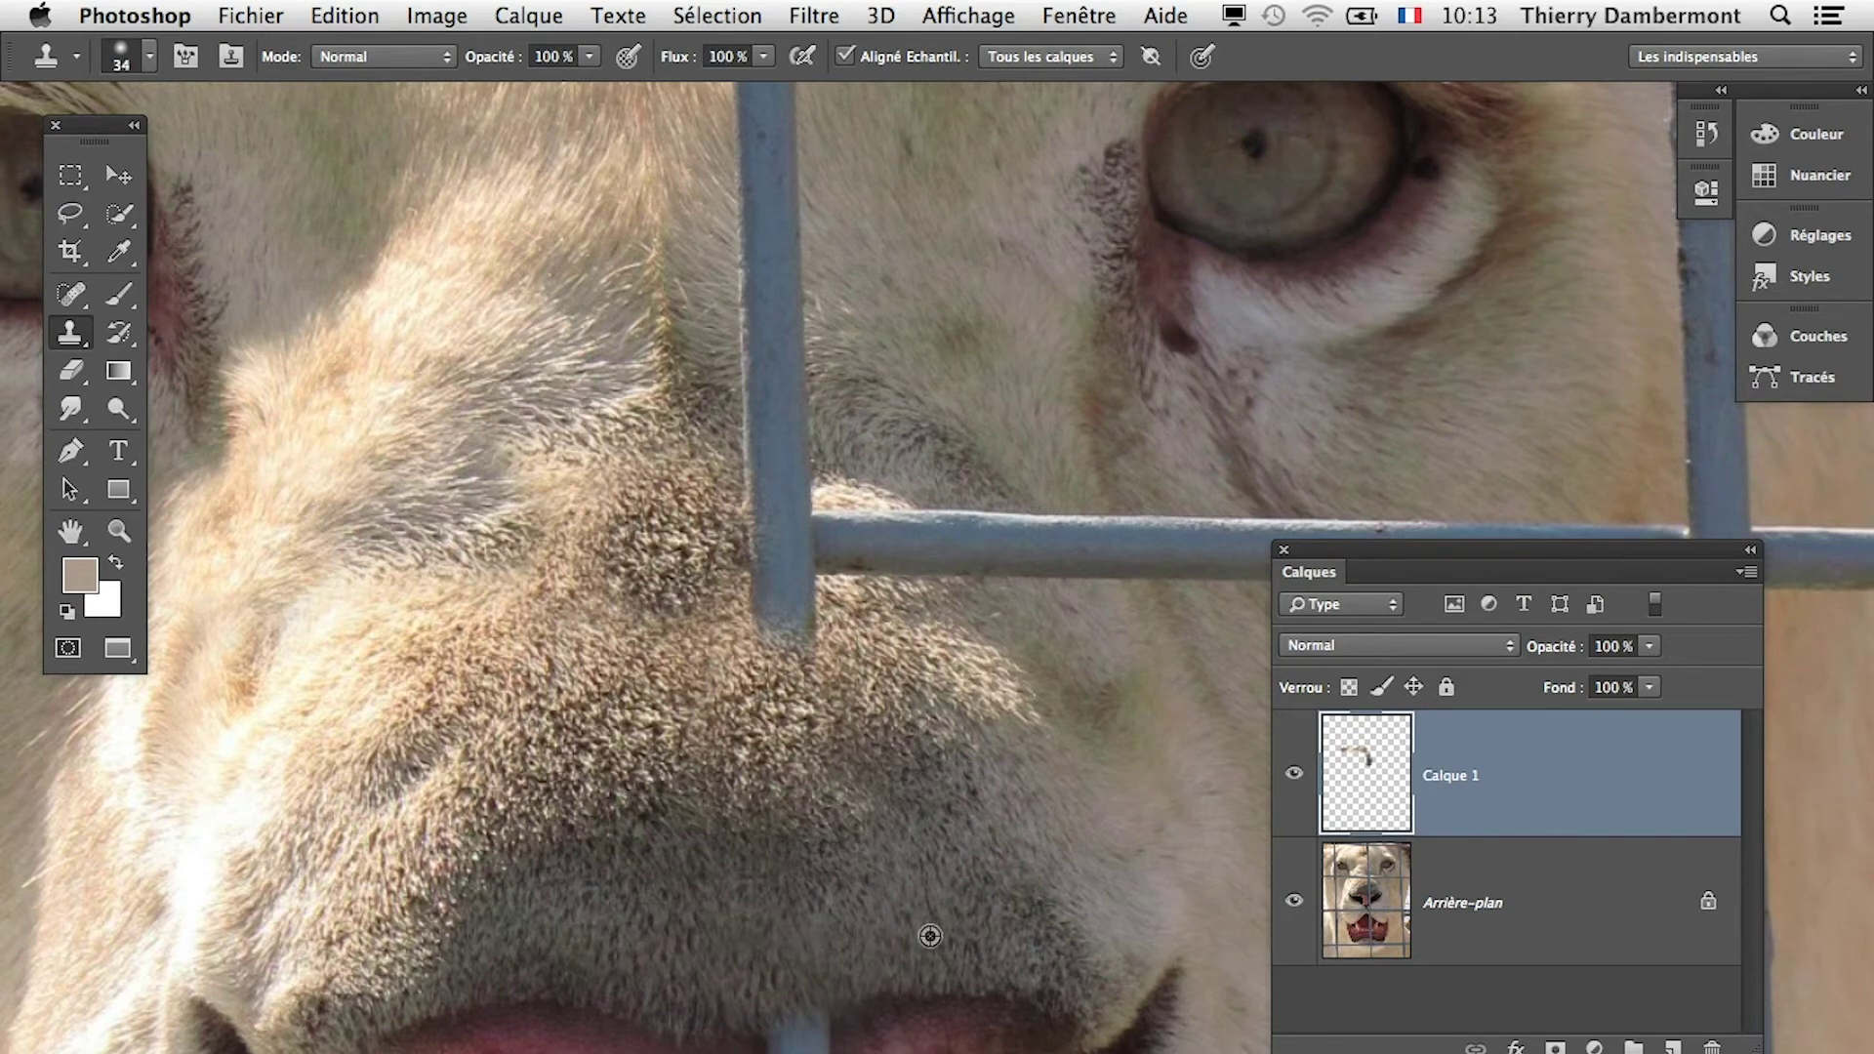
Try cloning pink skin over the bar under the nostril at 49 px, then undo it.
{"action": "scroll", "coordinate": [906, 967], "scroll_direction": "down", "scroll_amount": 3}
{"action": "scroll", "coordinate": [849, 778], "scroll_direction": "down", "scroll_amount": 1}
{"action": "scroll", "coordinate": [820, 887], "scroll_direction": "down", "scroll_amount": 1}
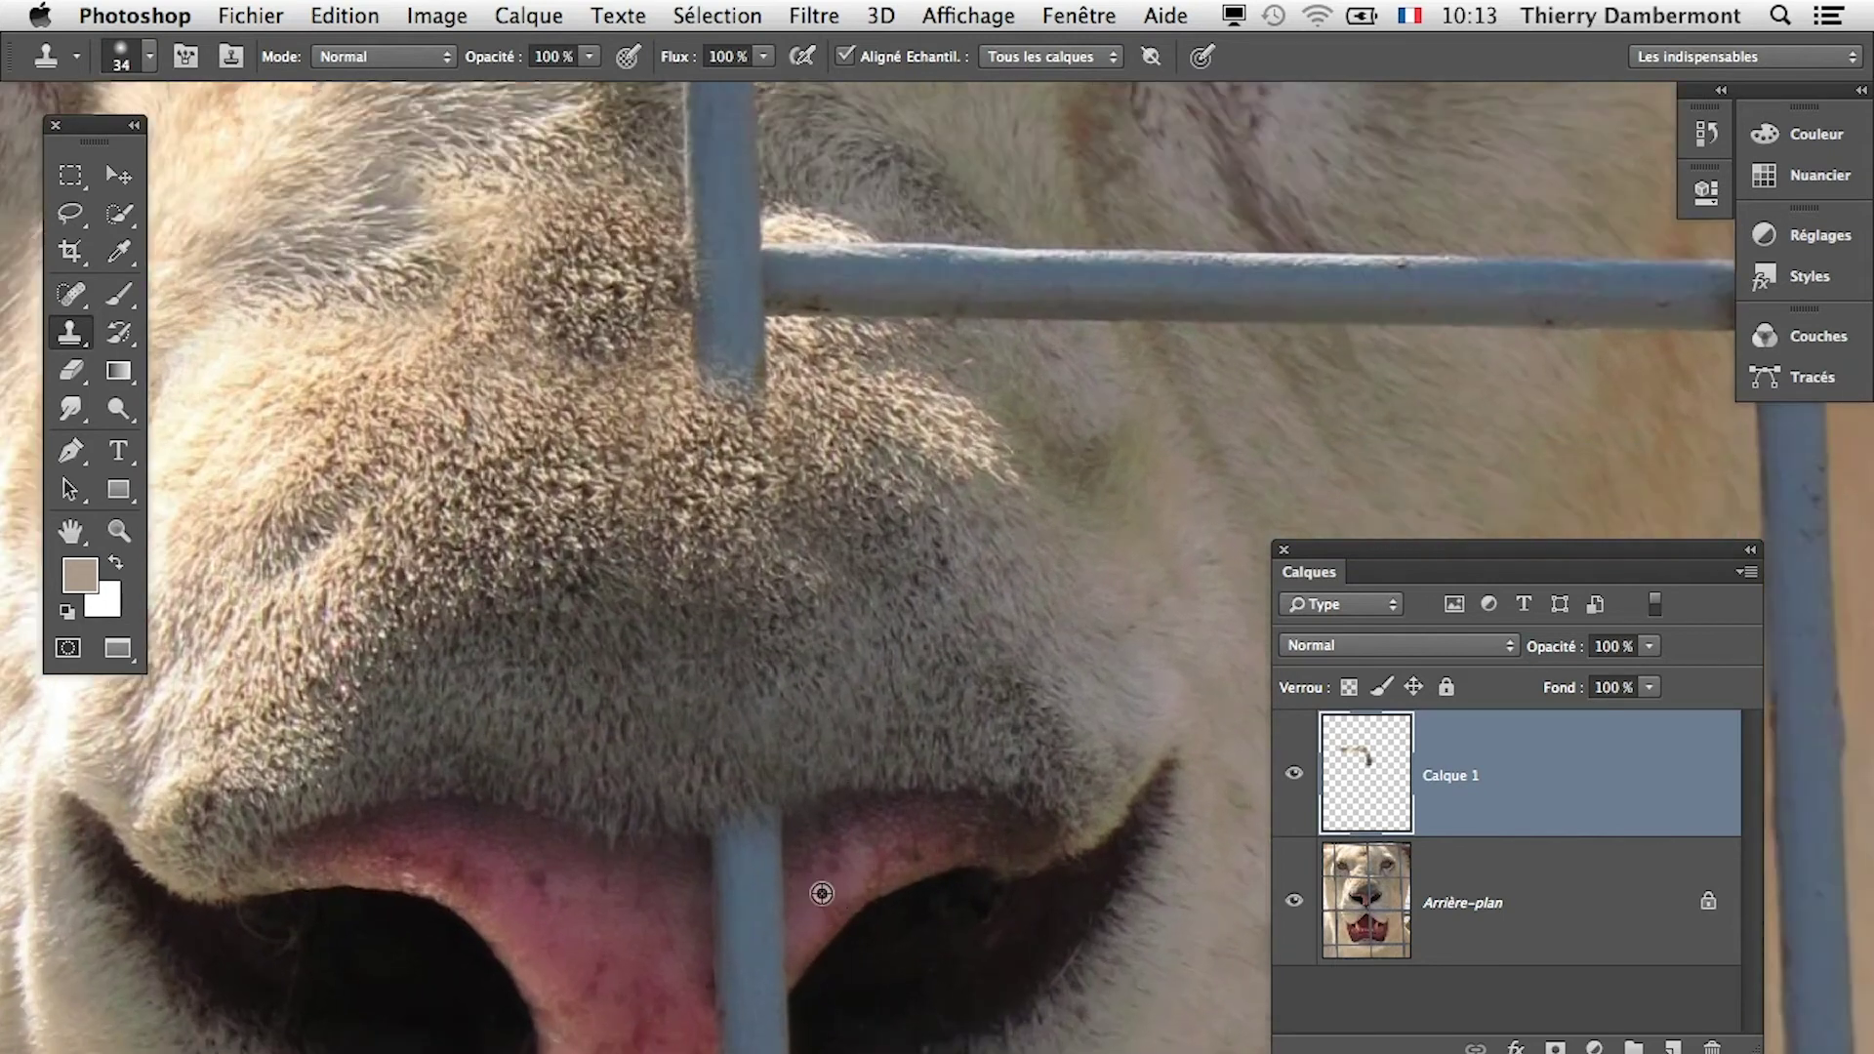
{"action": "scroll", "coordinate": [824, 891], "scroll_direction": "down", "scroll_amount": 1}
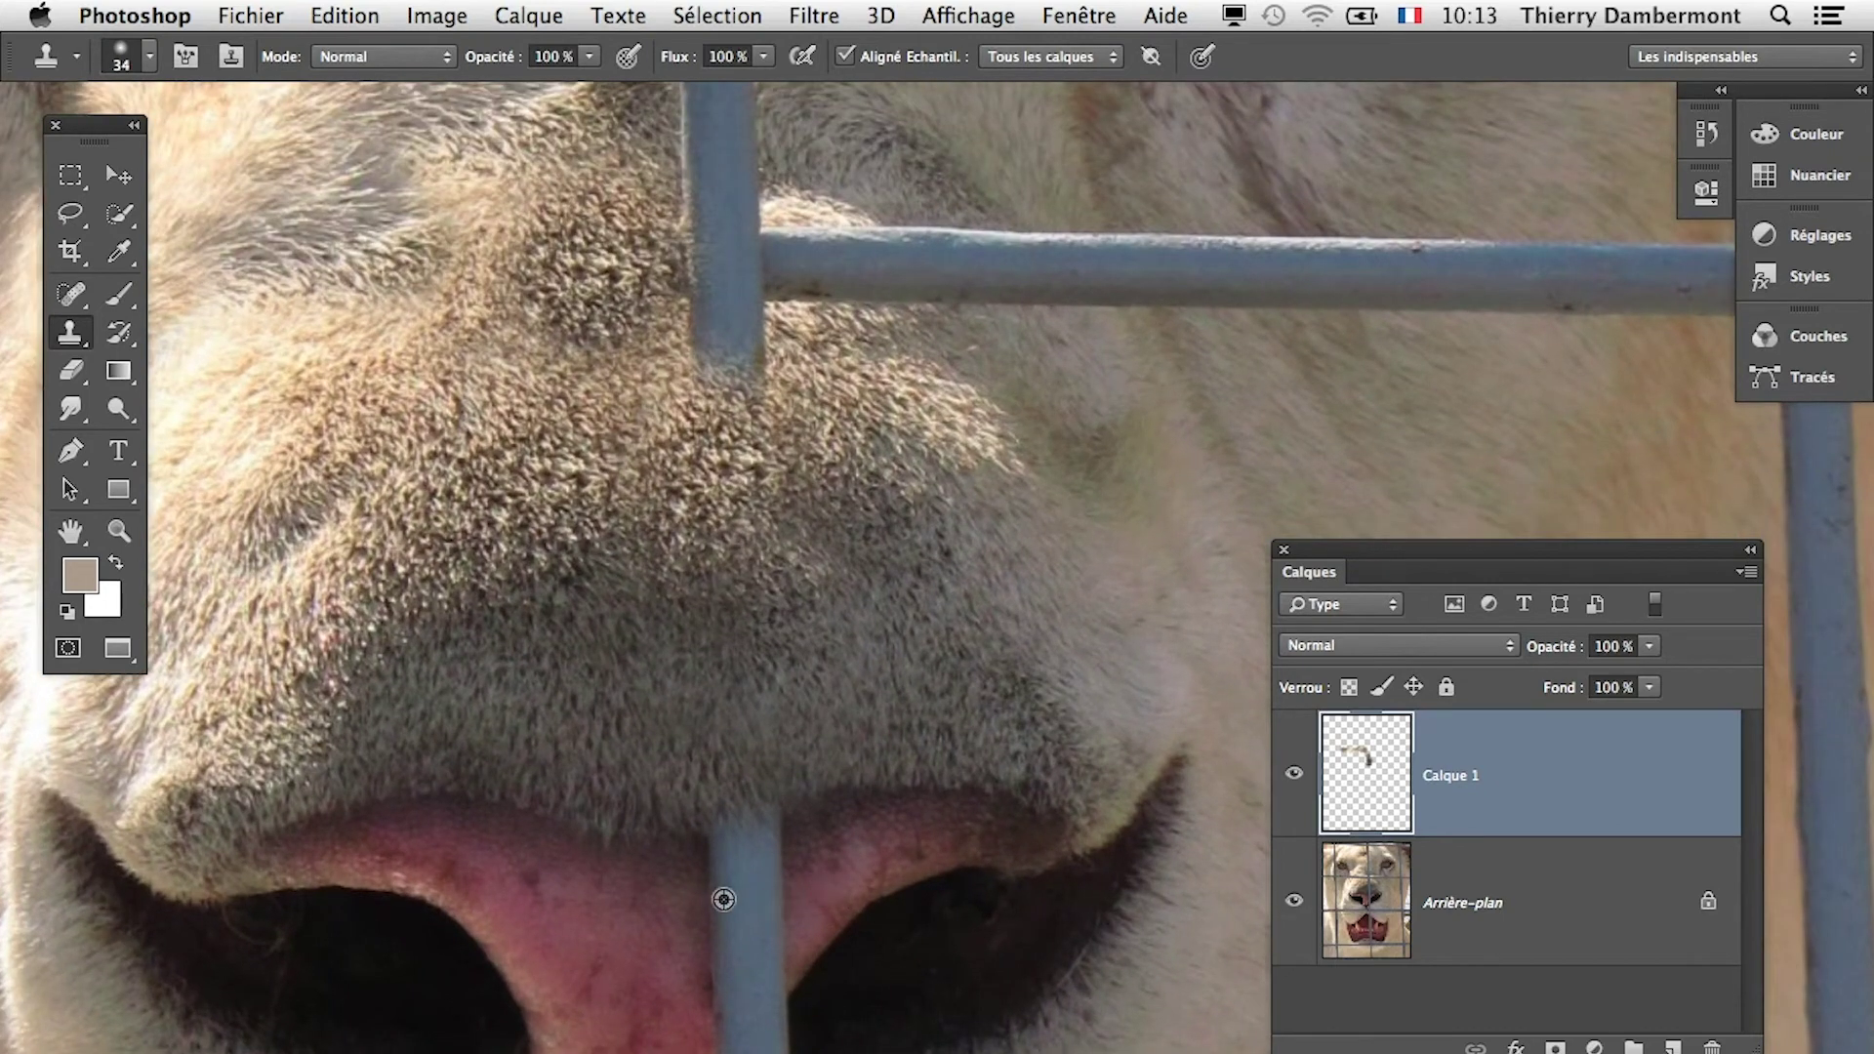
{"action": "mouse_move", "coordinate": [847, 835]}
{"action": "left_mouse_down"}
{"action": "mouse_move", "coordinate": [862, 829]}
{"action": "mouse_move", "coordinate": [722, 888]}
{"action": "left_mouse_up"}
{"action": "left_click", "coordinate": [890, 812], "text": "alt"}
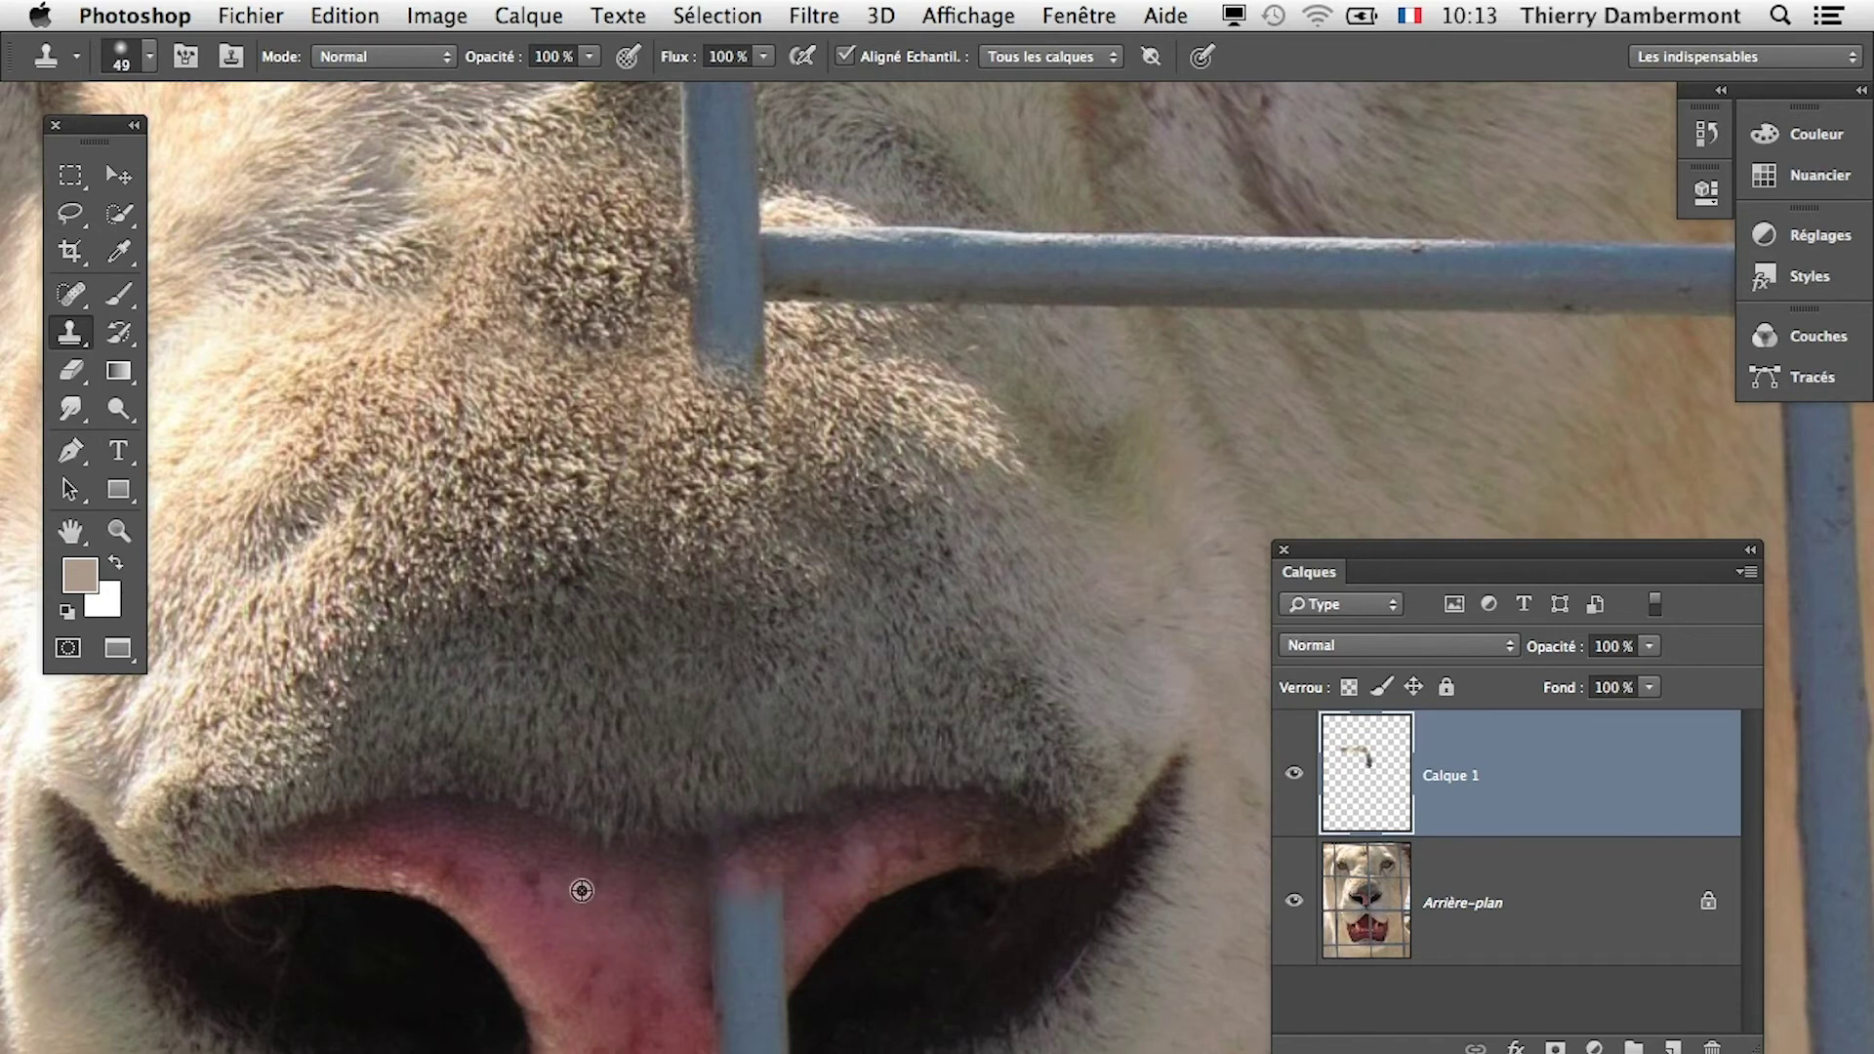
{"action": "left_click", "coordinate": [714, 894]}
{"action": "key", "text": "super+z"}
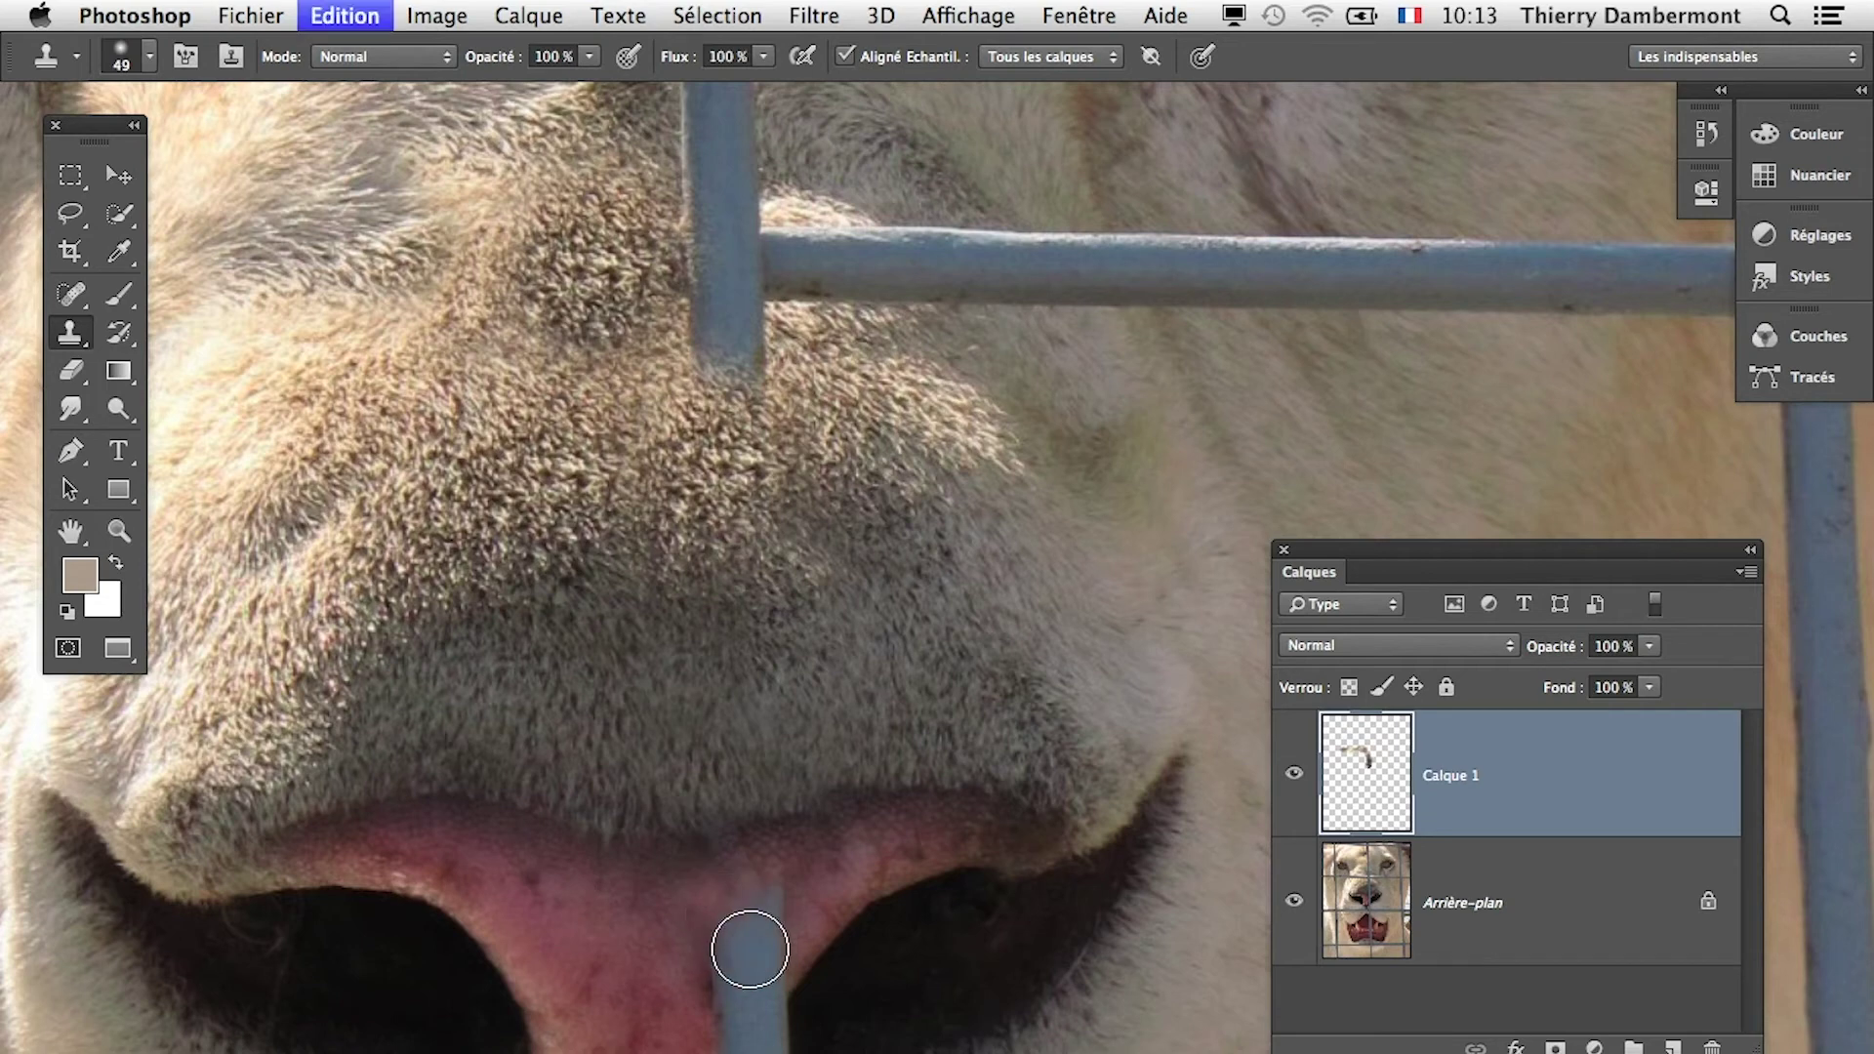
Clone nostril skin over the top of the nostril bar at 59 px, then pick the Lasso.
{"action": "left_click_drag", "start_coordinate": [577, 896], "coordinate": [618, 911]}
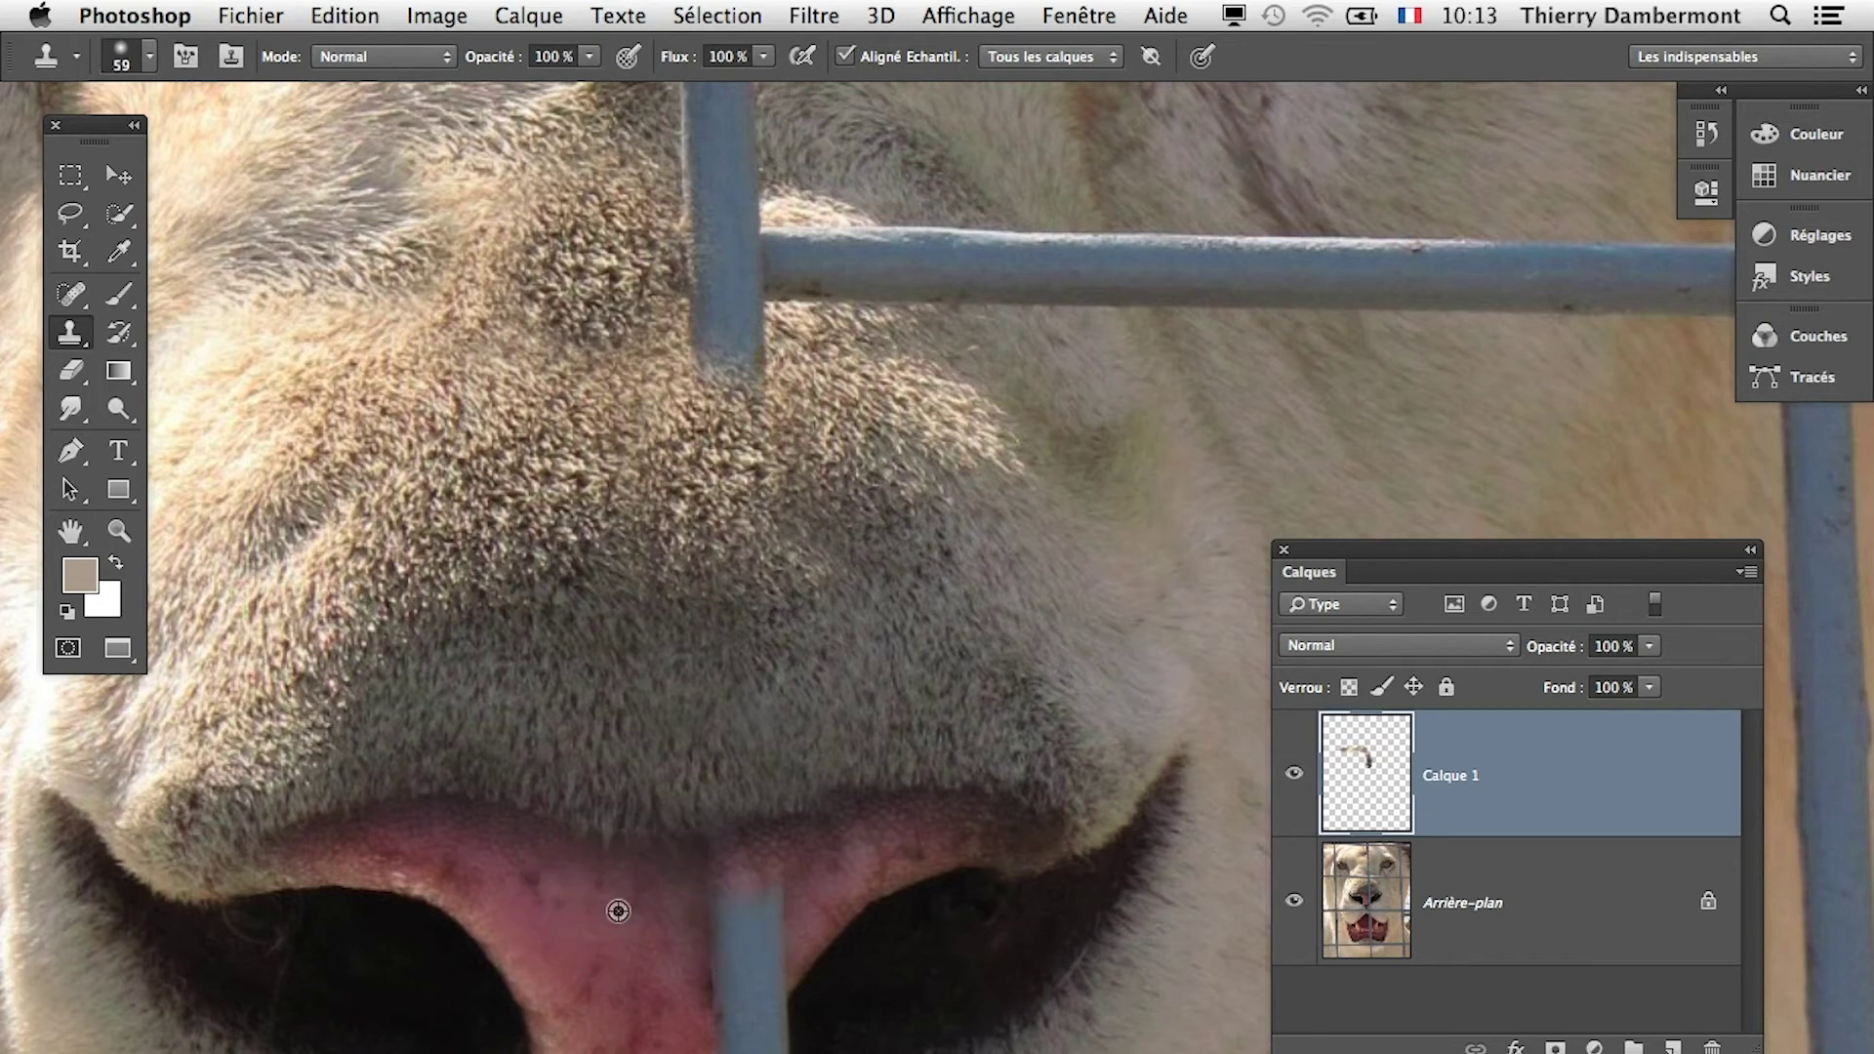
{"action": "left_click", "coordinate": [850, 853], "text": "alt"}
{"action": "left_click", "coordinate": [779, 906]}
{"action": "left_click", "coordinate": [622, 910], "text": "alt"}
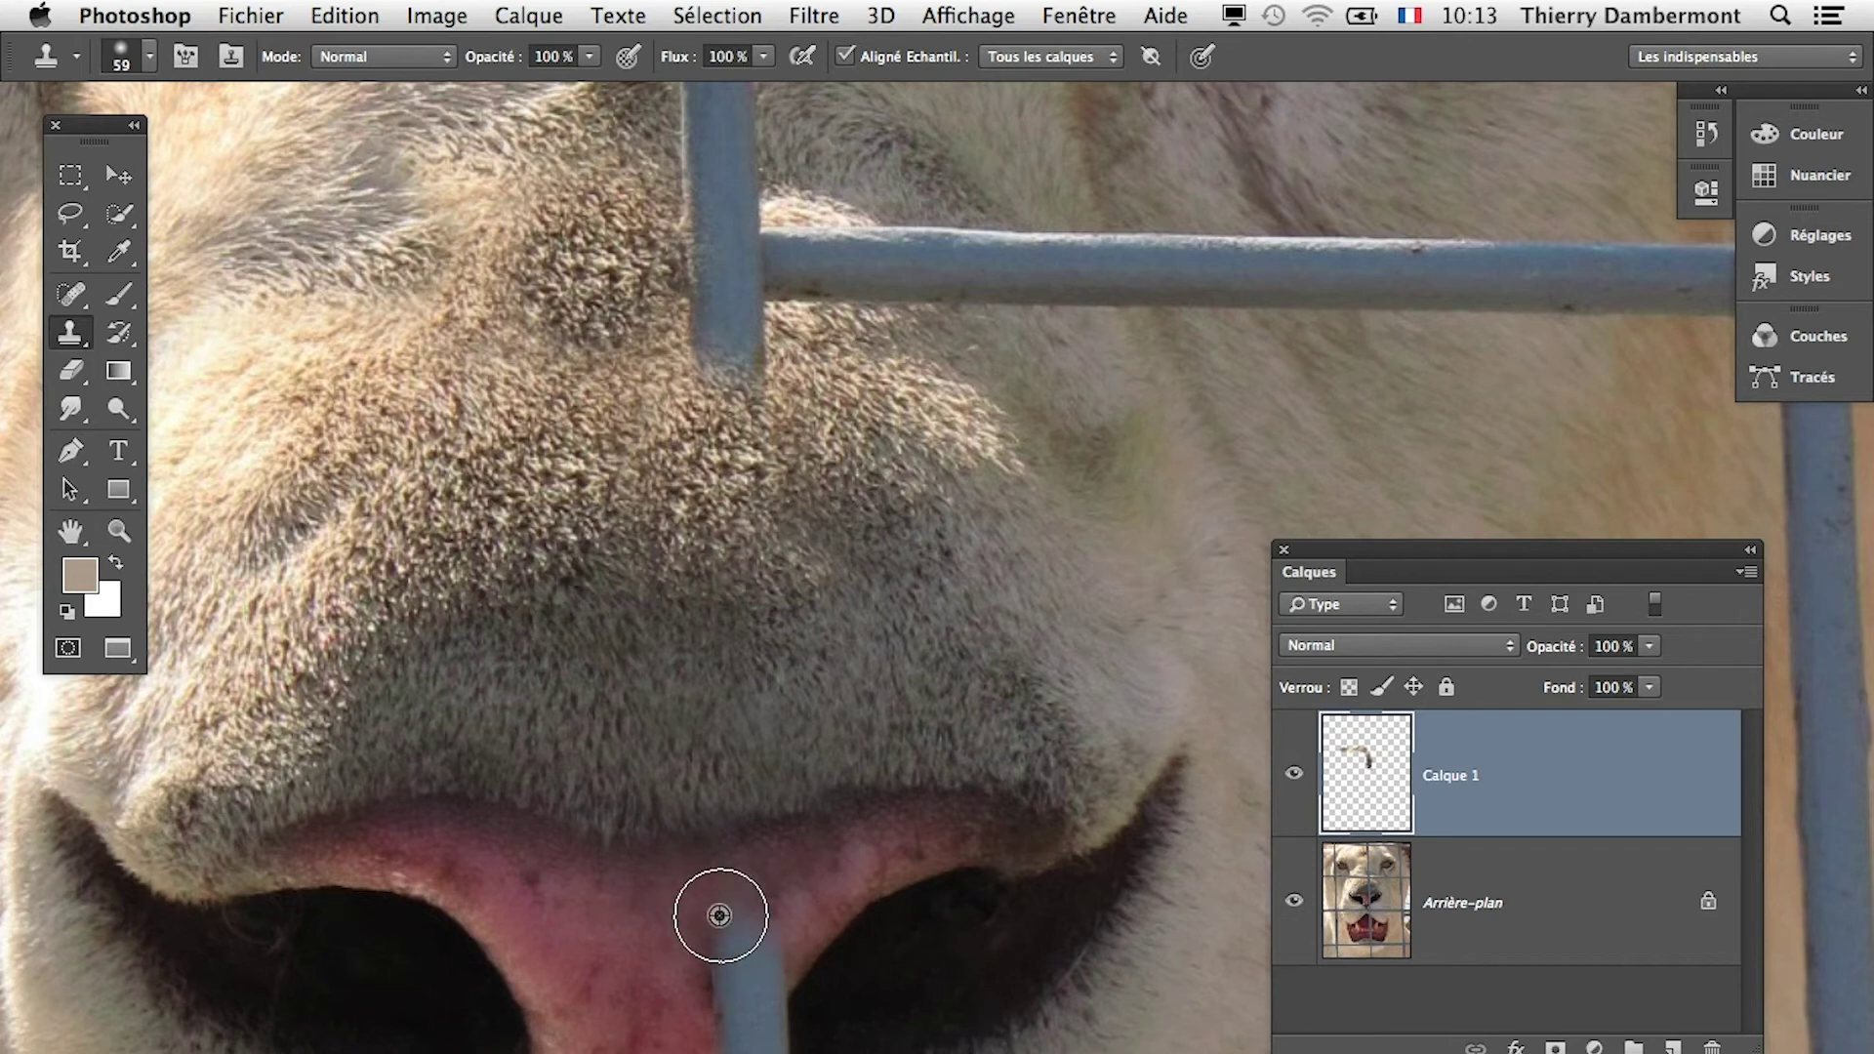
{"action": "left_click_drag", "start_coordinate": [720, 917], "coordinate": [740, 947]}
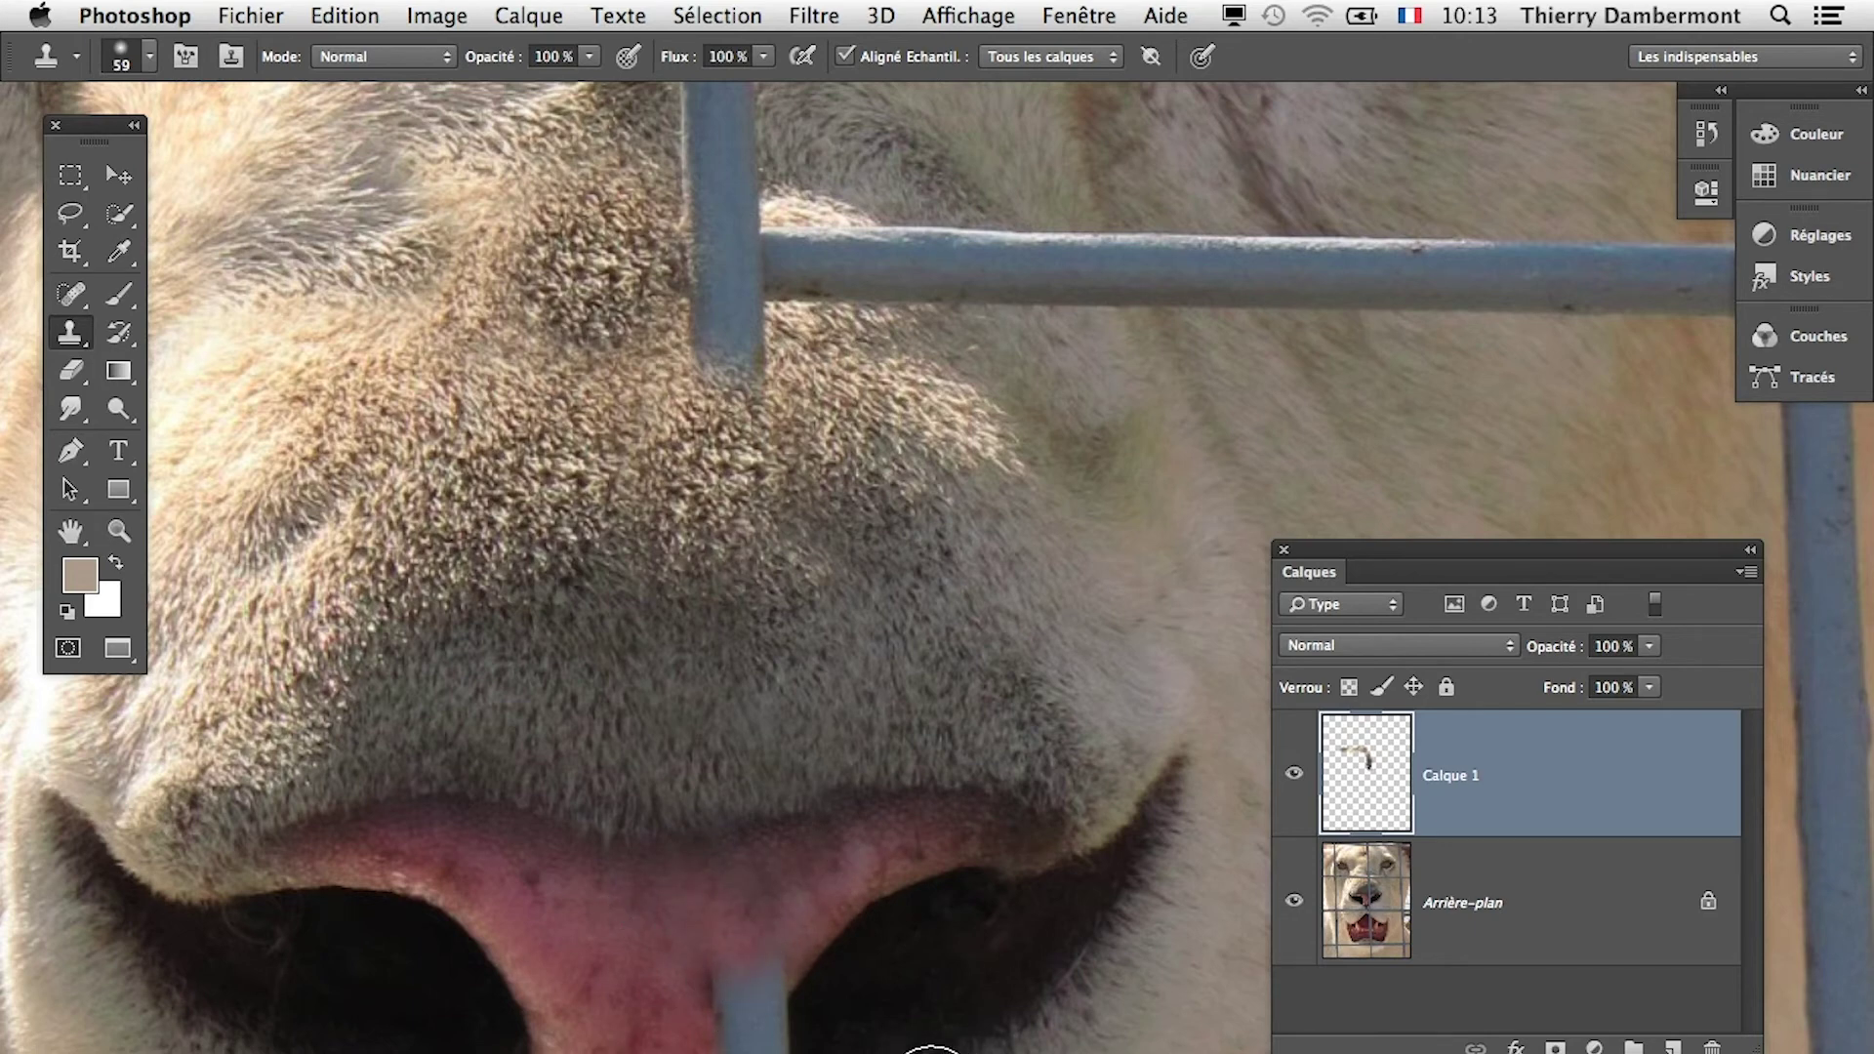
{"action": "scroll", "coordinate": [845, 1033], "scroll_direction": "down", "scroll_amount": 2}
{"action": "scroll", "coordinate": [828, 887], "scroll_direction": "down", "scroll_amount": 2}
{"action": "scroll", "coordinate": [831, 936], "scroll_direction": "down", "scroll_amount": 2}
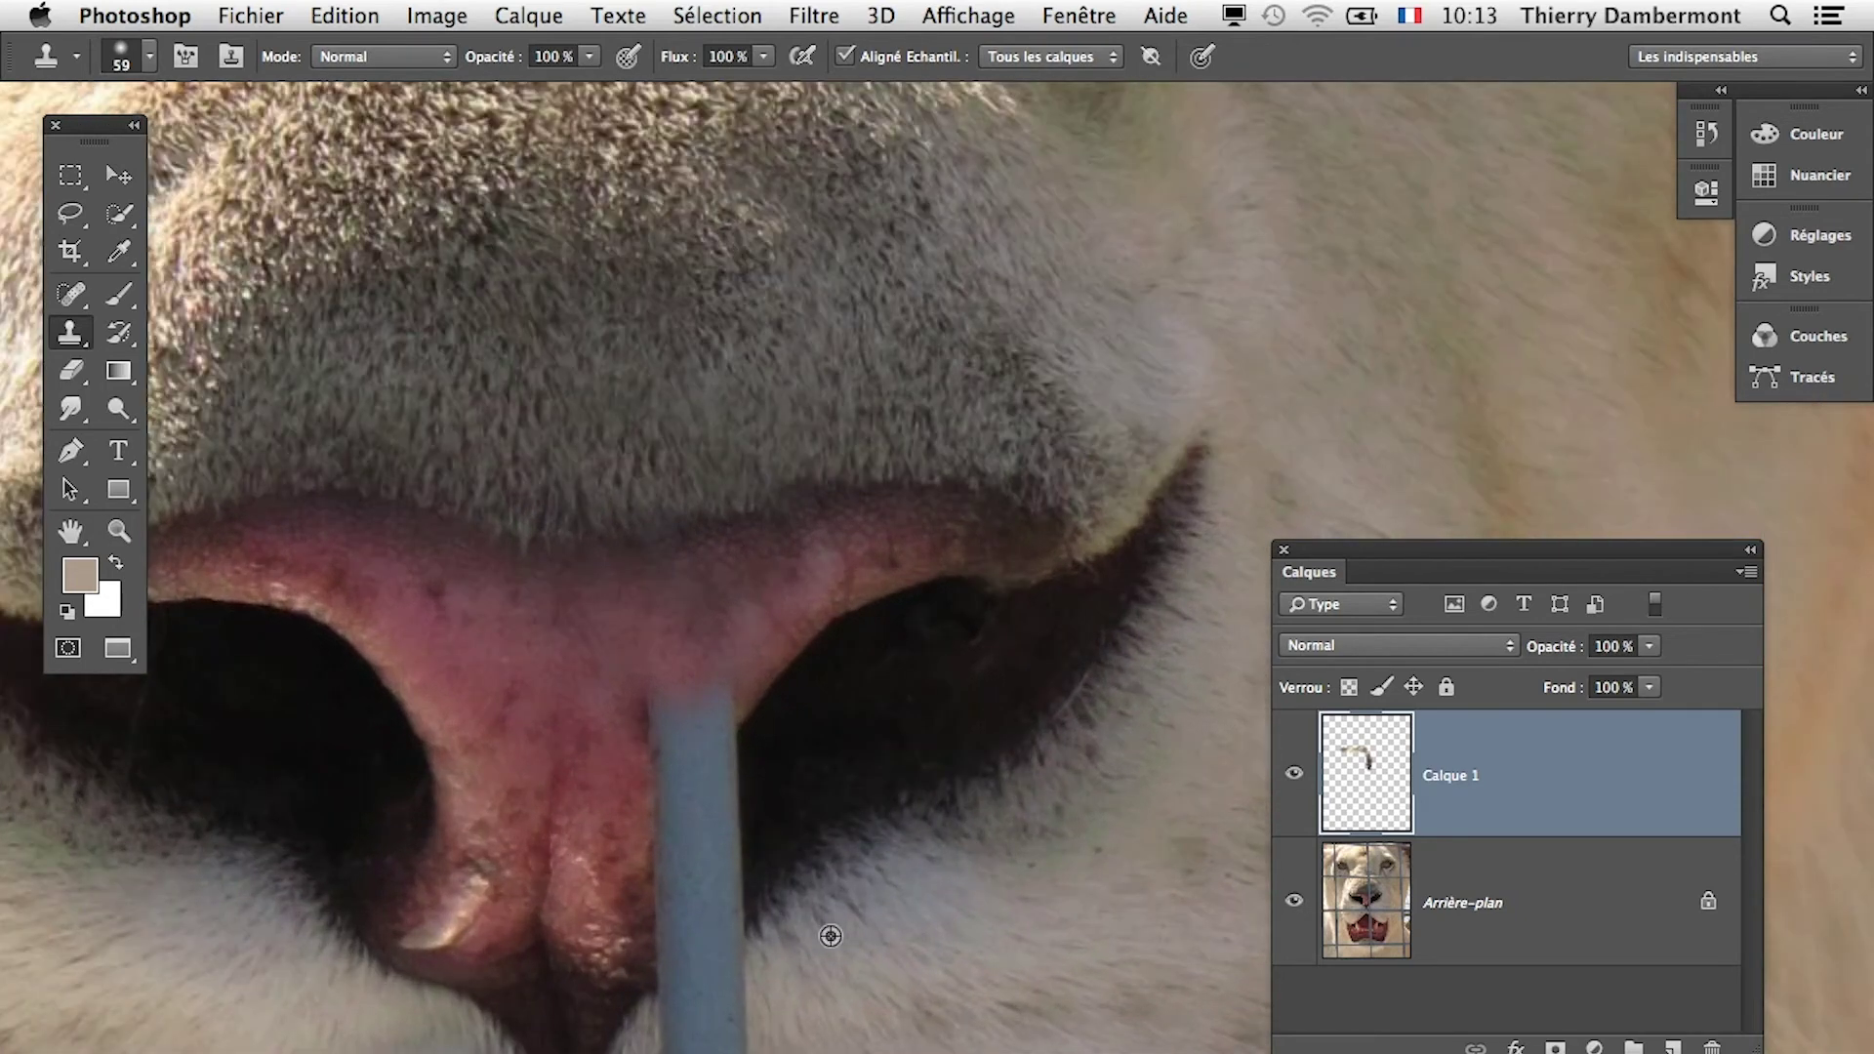
{"action": "scroll", "coordinate": [831, 936], "scroll_direction": "up", "scroll_amount": 1}
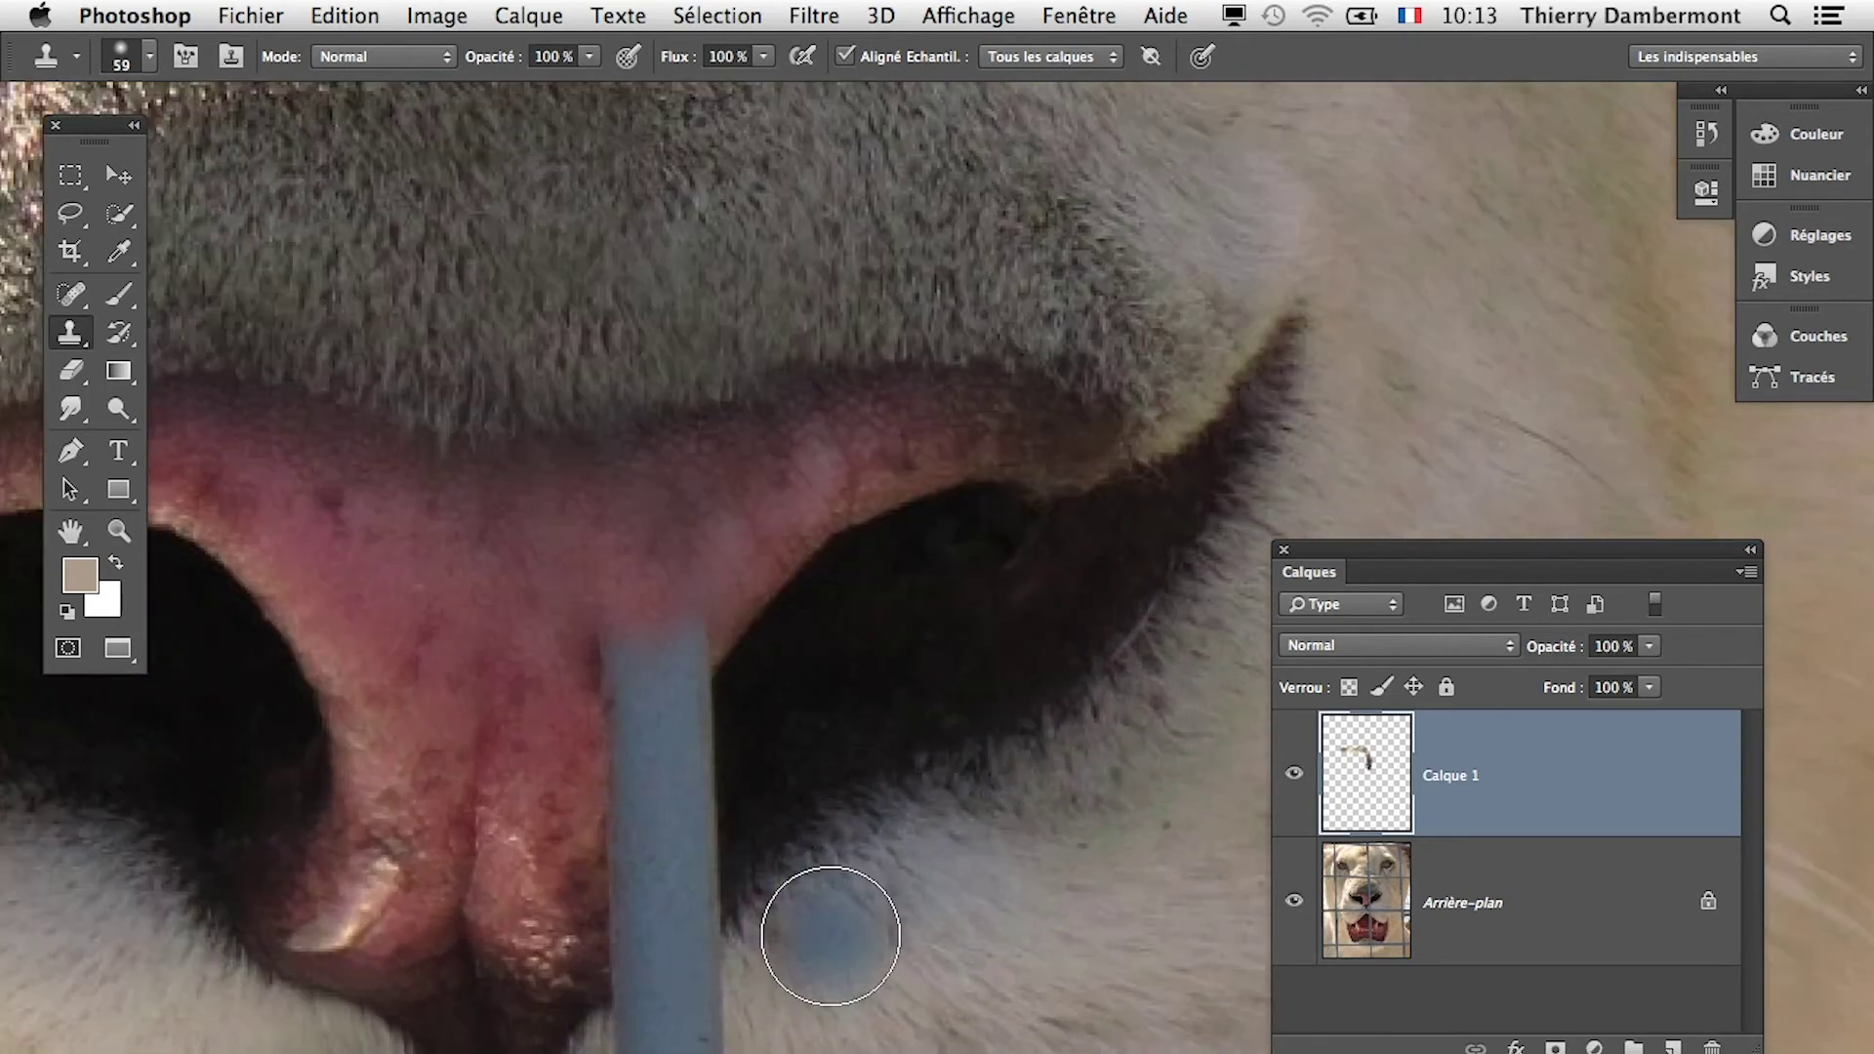
{"action": "left_click", "coordinate": [68, 223]}
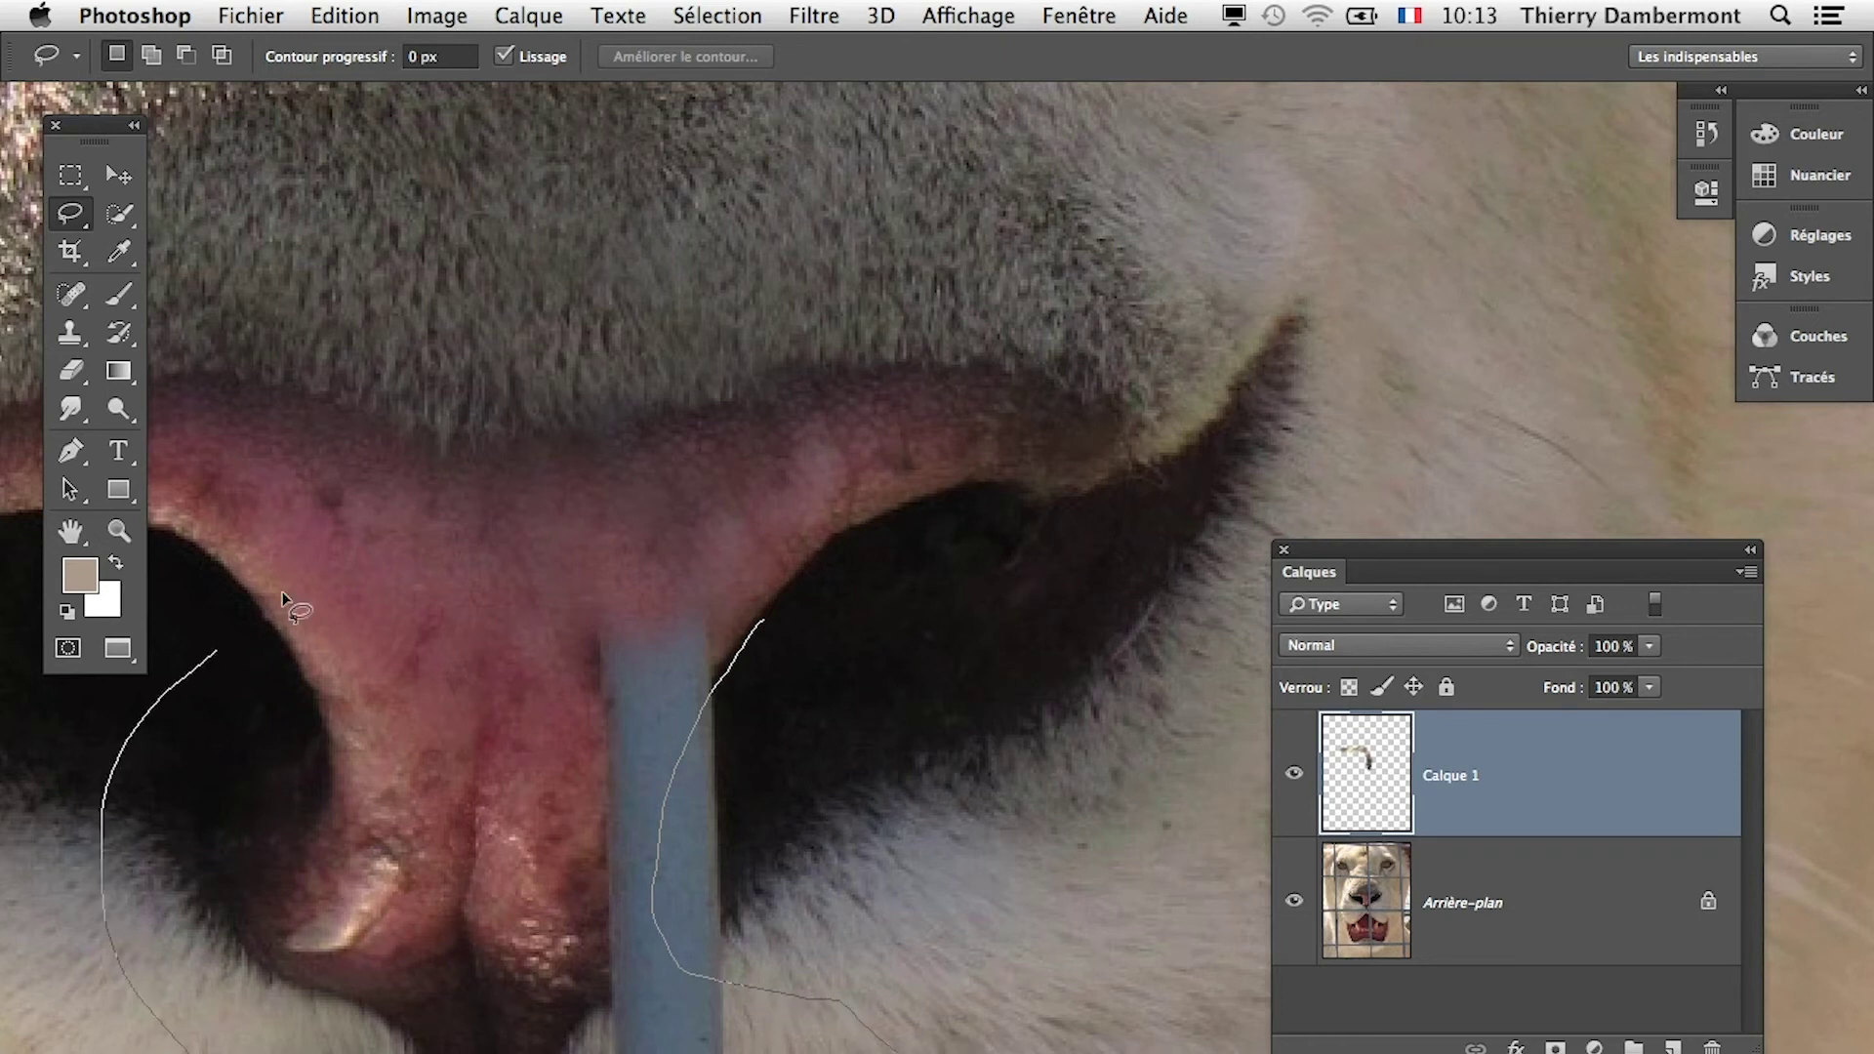
Lasso around the nose and bar, then clone skin over the bar inside the selection.
{"action": "left_click_drag", "start_coordinate": [283, 593], "coordinate": [764, 462]}
{"action": "left_click_drag", "start_coordinate": [792, 594], "coordinate": [781, 607]}
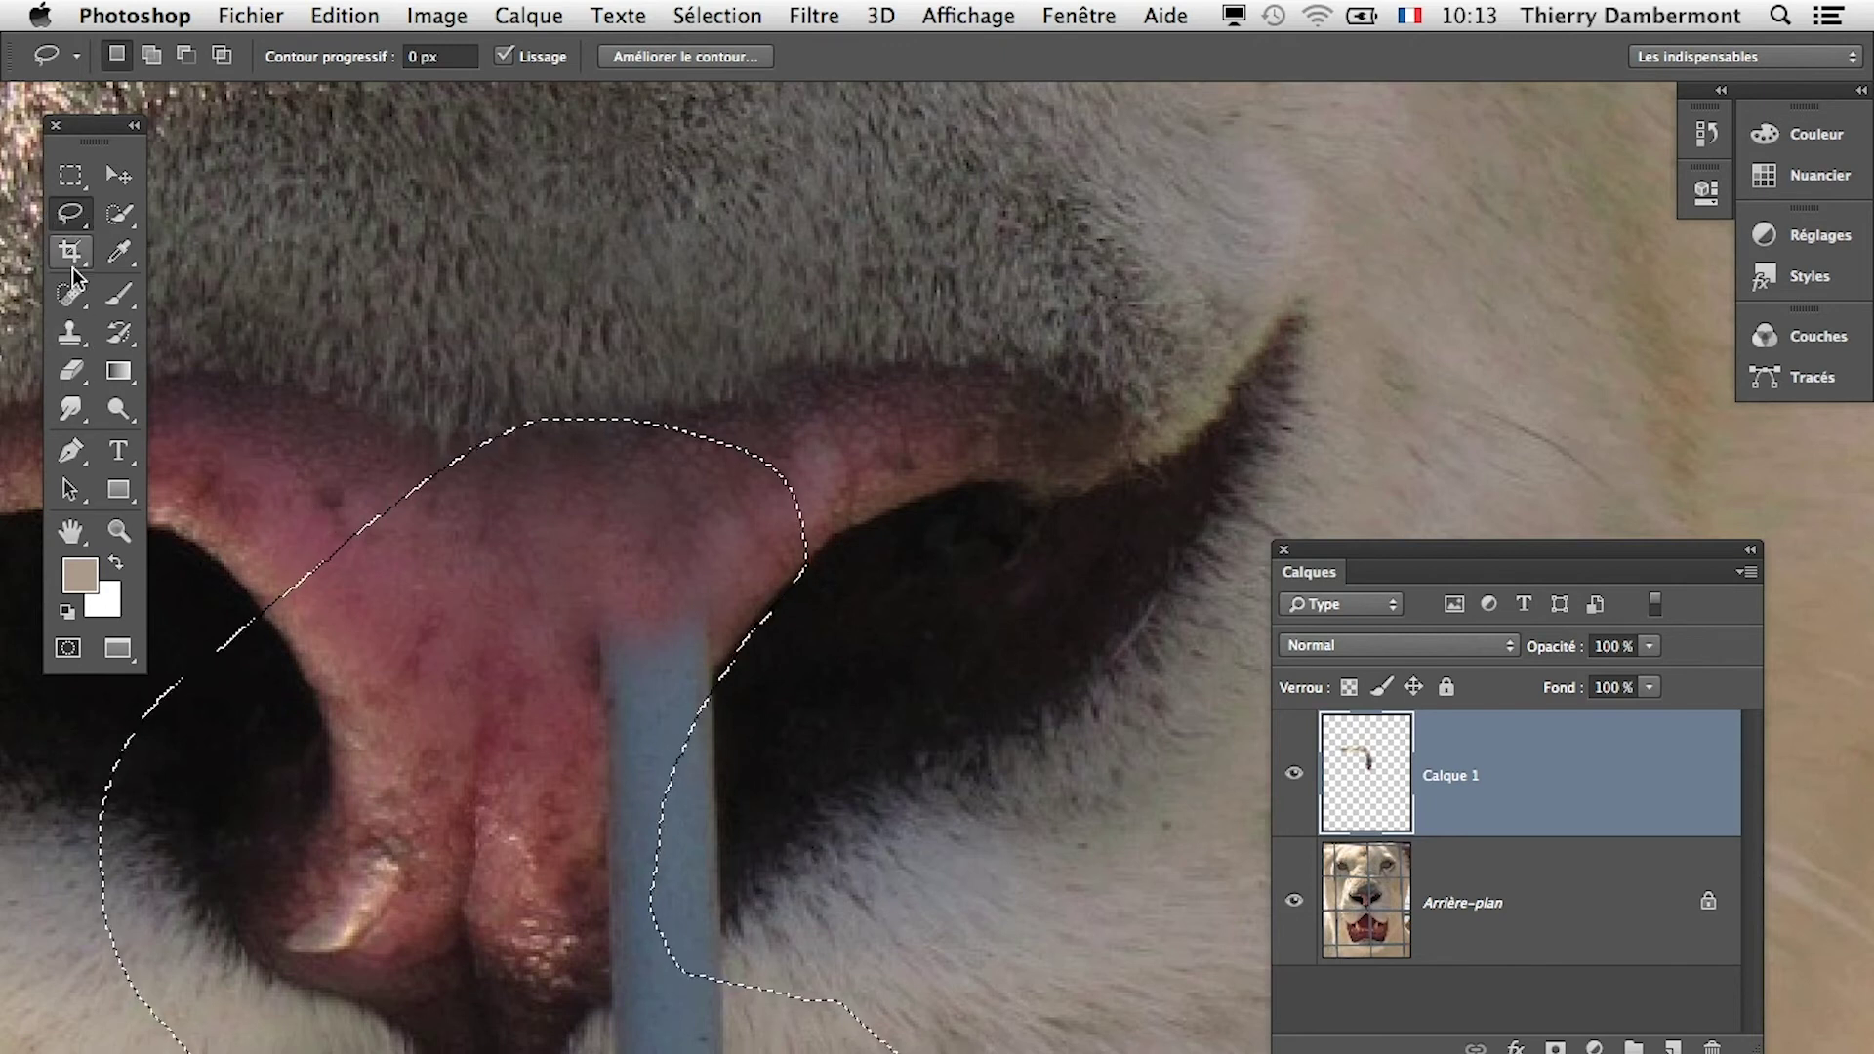
{"action": "left_click", "coordinate": [70, 334]}
{"action": "left_click", "coordinate": [551, 561], "text": "alt"}
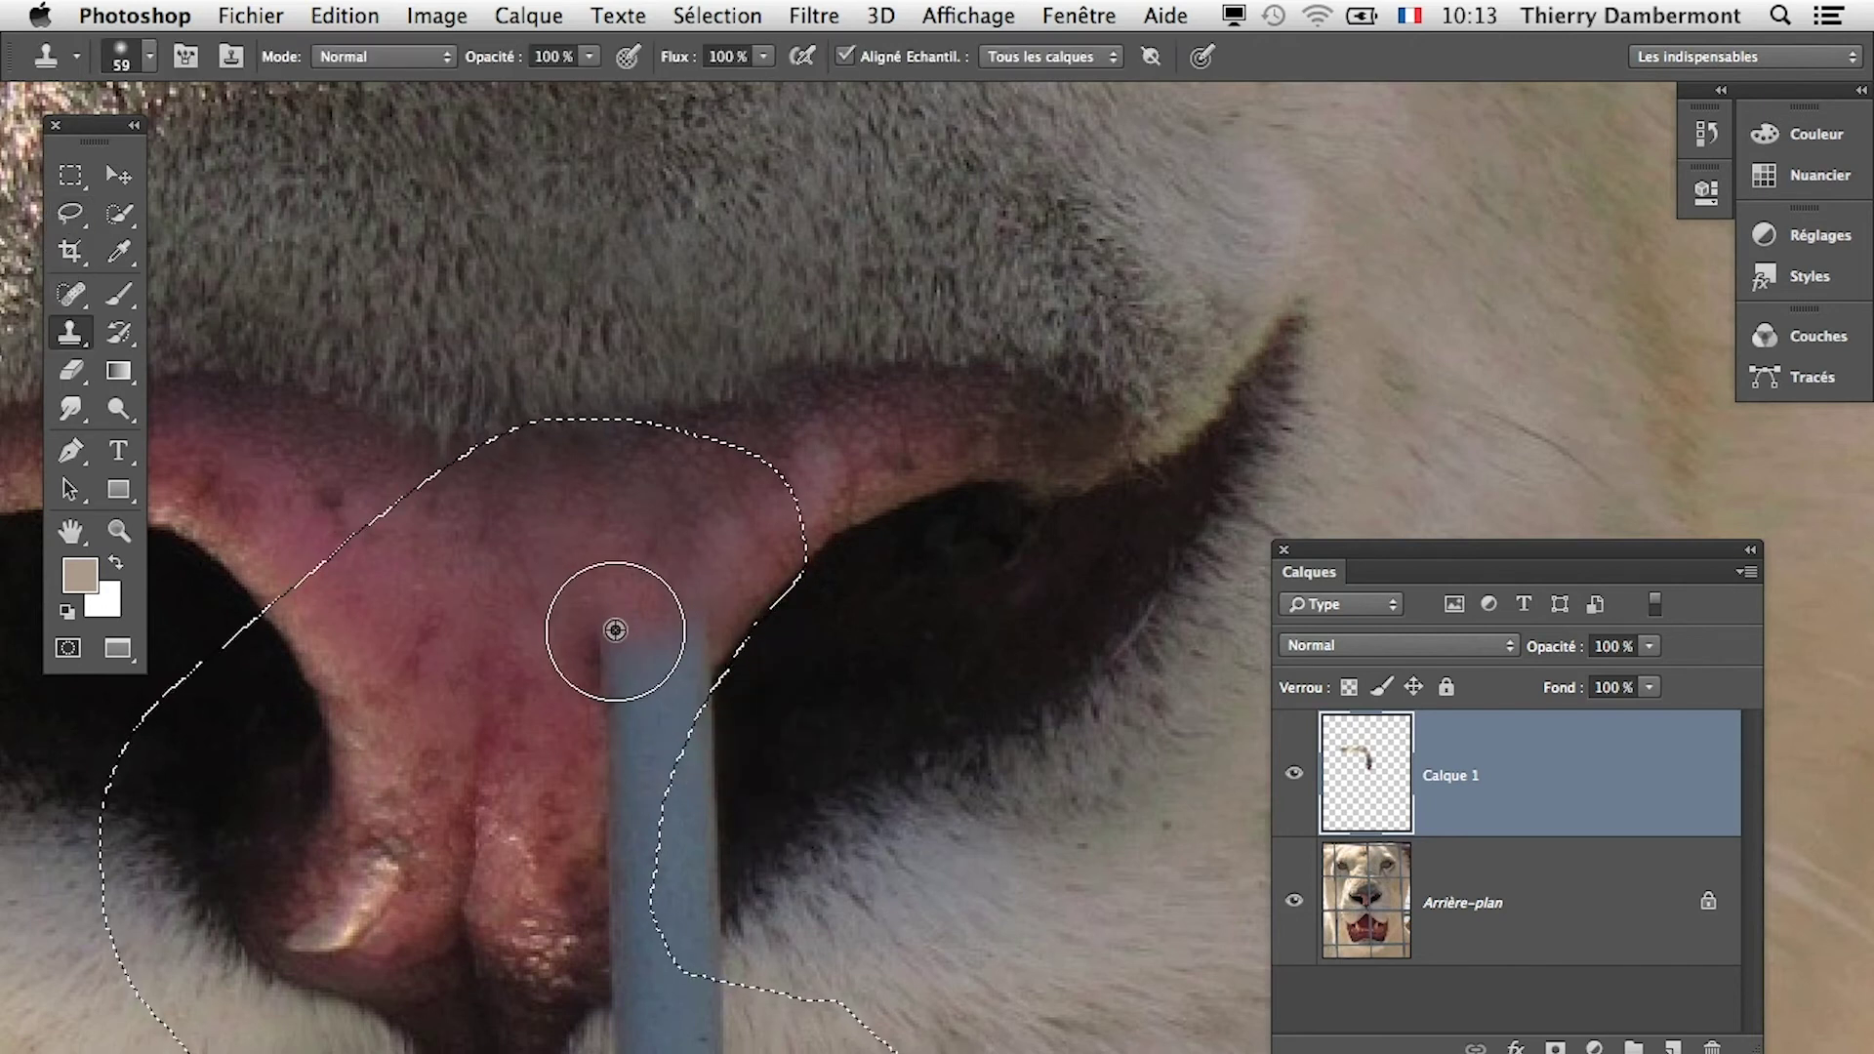
{"action": "mouse_move", "coordinate": [617, 630]}
{"action": "left_mouse_down"}
{"action": "mouse_move", "coordinate": [663, 622]}
{"action": "mouse_move", "coordinate": [628, 733]}
{"action": "mouse_move", "coordinate": [619, 690]}
{"action": "mouse_move", "coordinate": [626, 801]}
{"action": "mouse_move", "coordinate": [597, 763]}
{"action": "mouse_move", "coordinate": [579, 774]}
{"action": "mouse_move", "coordinate": [619, 879]}
{"action": "left_mouse_up"}
{"action": "left_click", "coordinate": [642, 624], "text": "alt"}
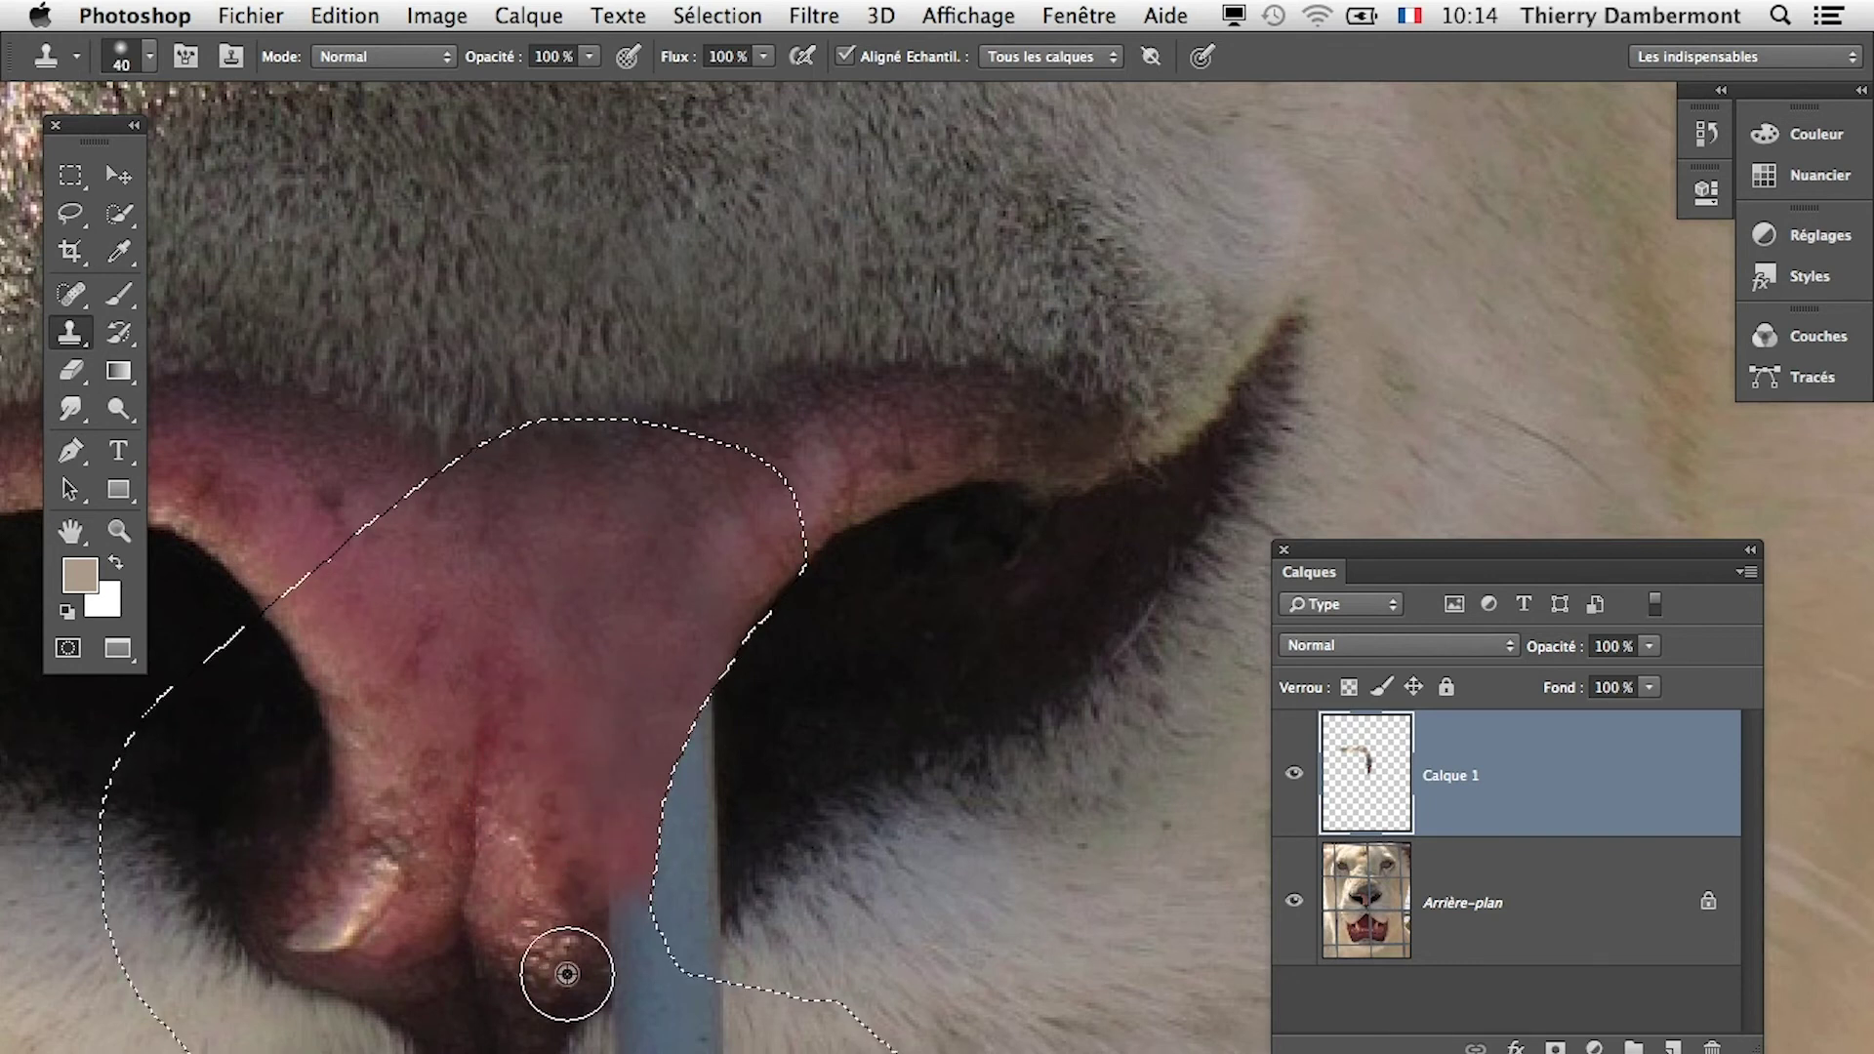
{"action": "left_click_drag", "start_coordinate": [568, 974], "coordinate": [544, 928]}
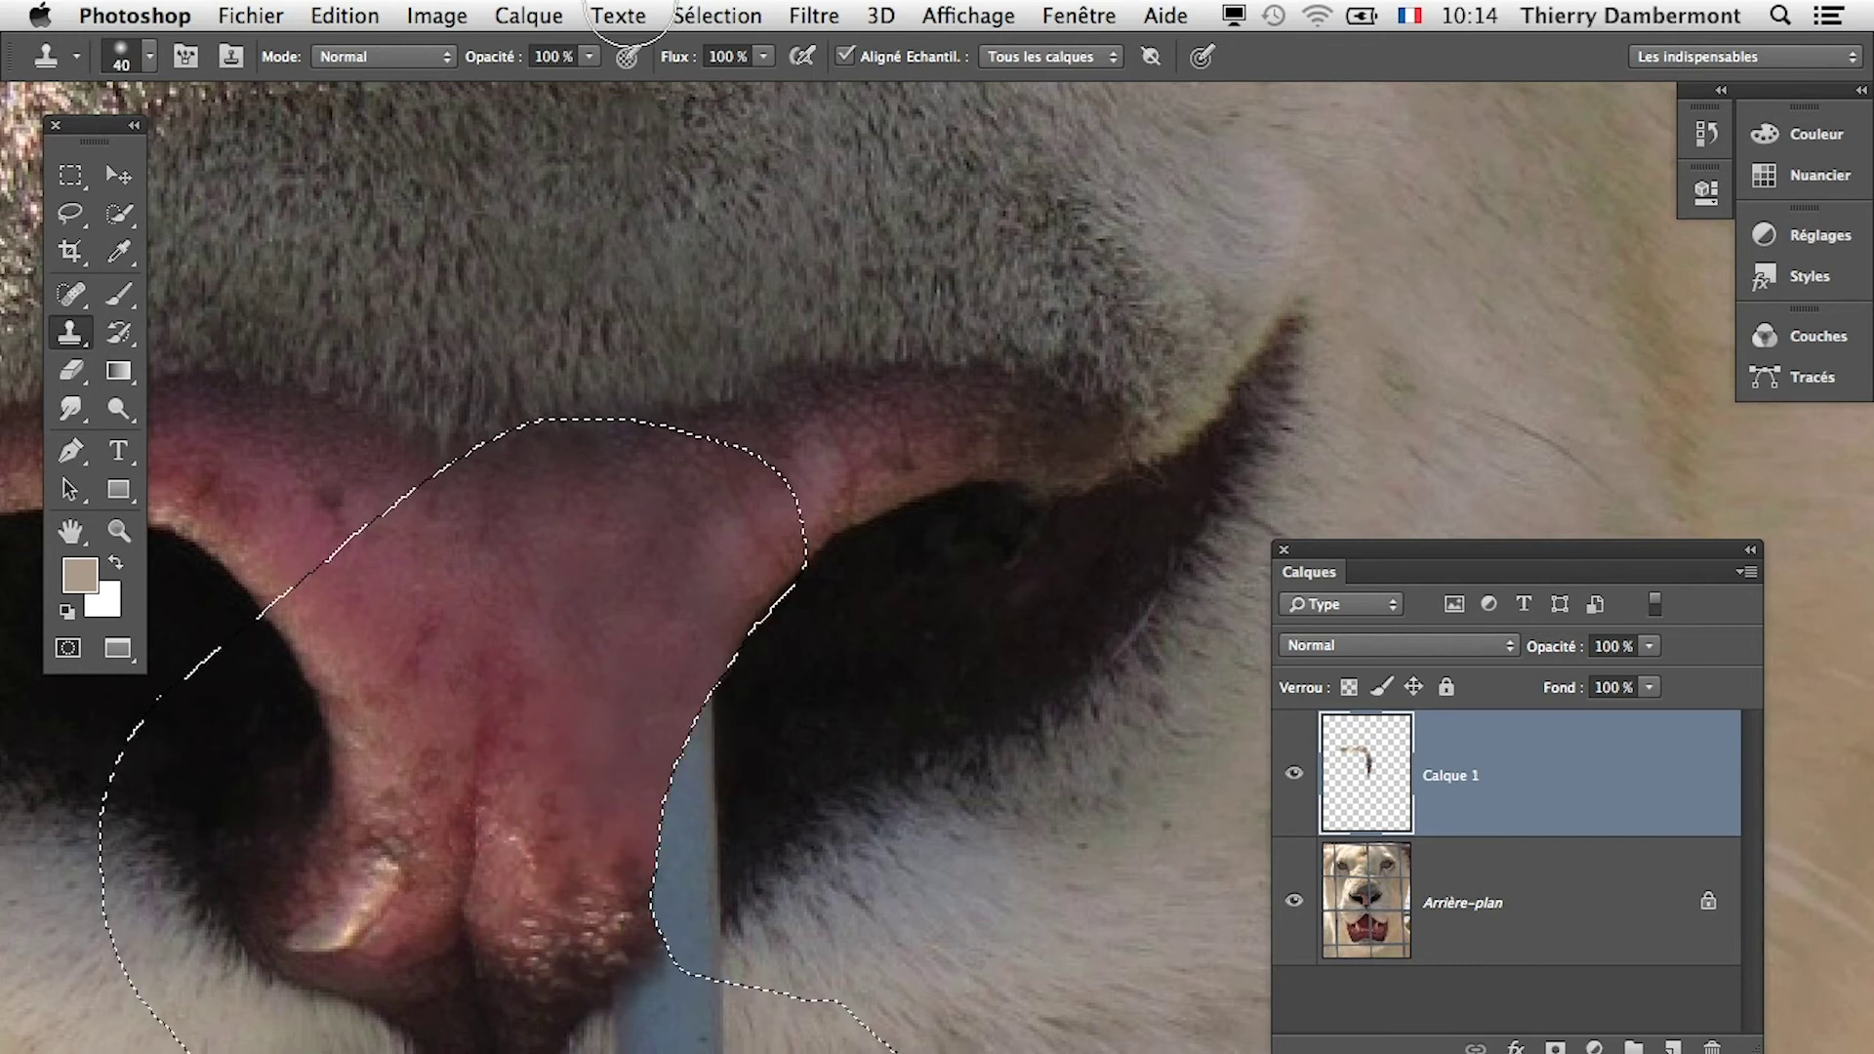
Invert the selection, clone dark nostril tones over the bar, then zoom out to the eyes.
{"action": "left_click", "coordinate": [715, 13]}
{"action": "left_click", "coordinate": [758, 137]}
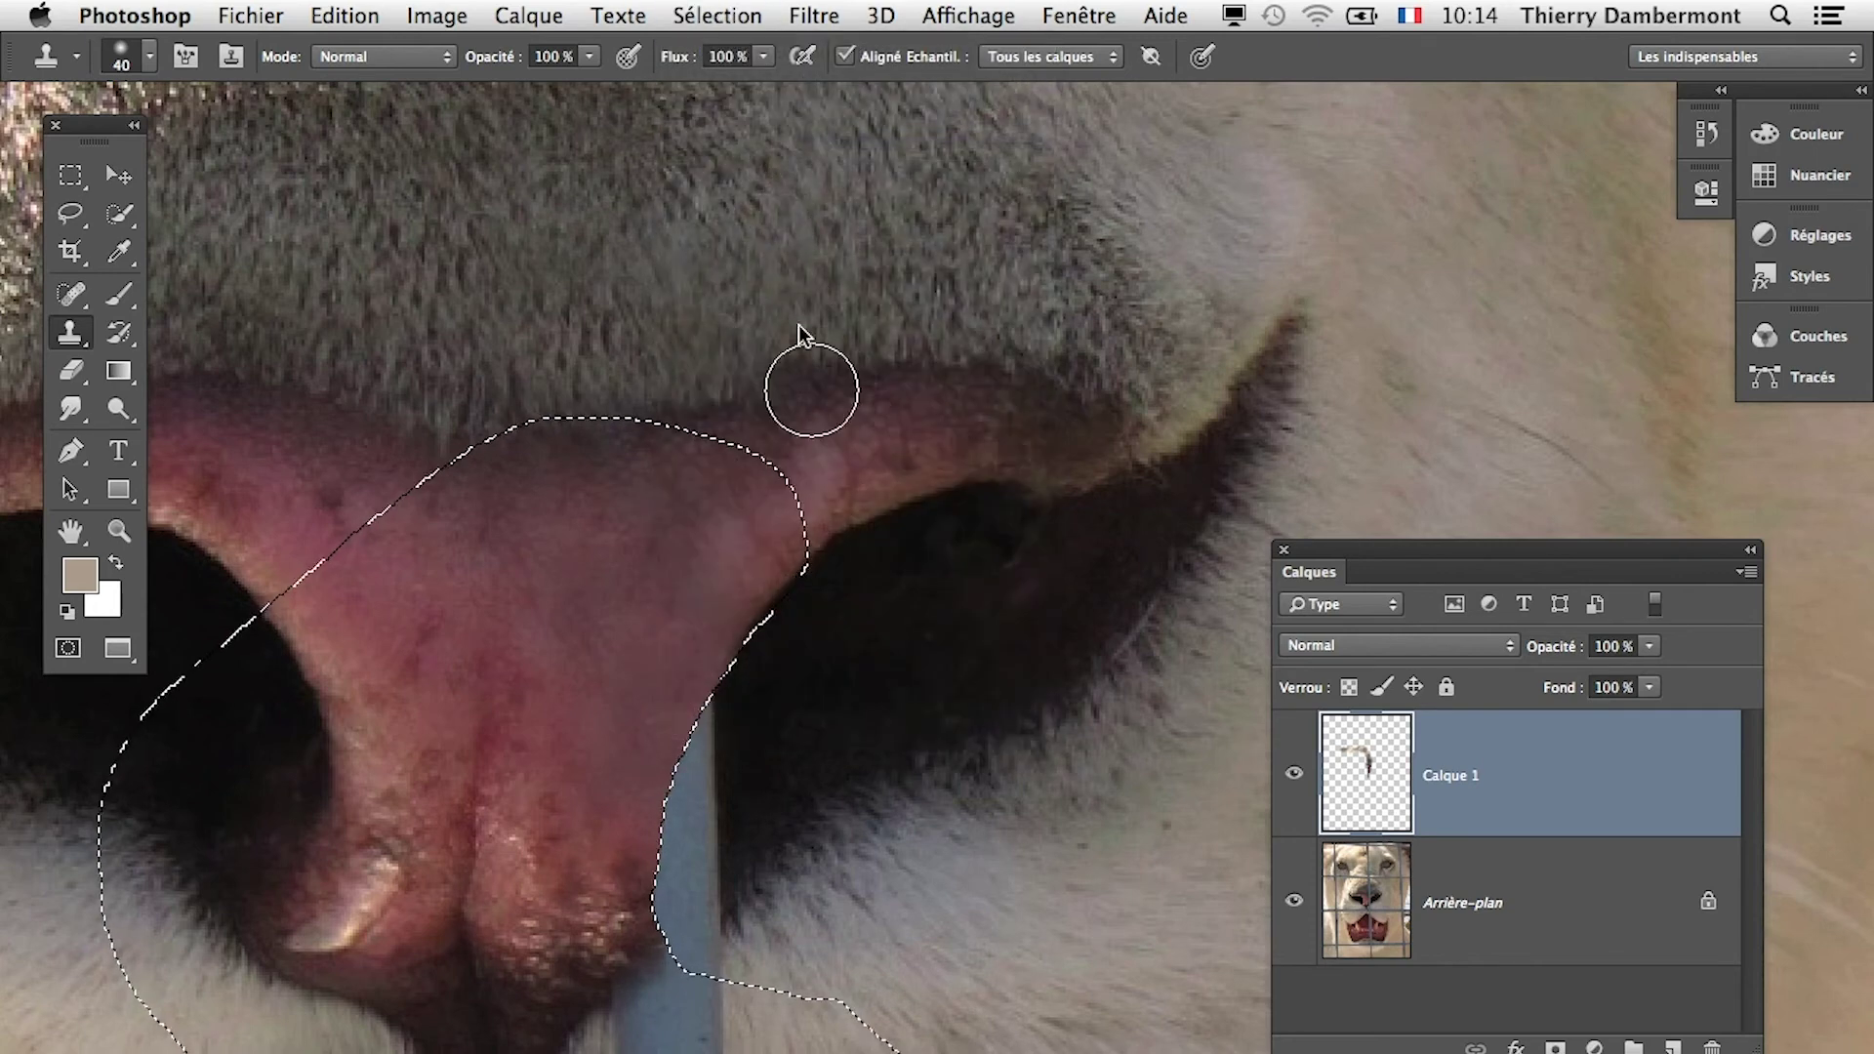
{"action": "left_click", "coordinate": [796, 706], "text": "alt"}
{"action": "left_click_drag", "start_coordinate": [711, 752], "coordinate": [703, 859]}
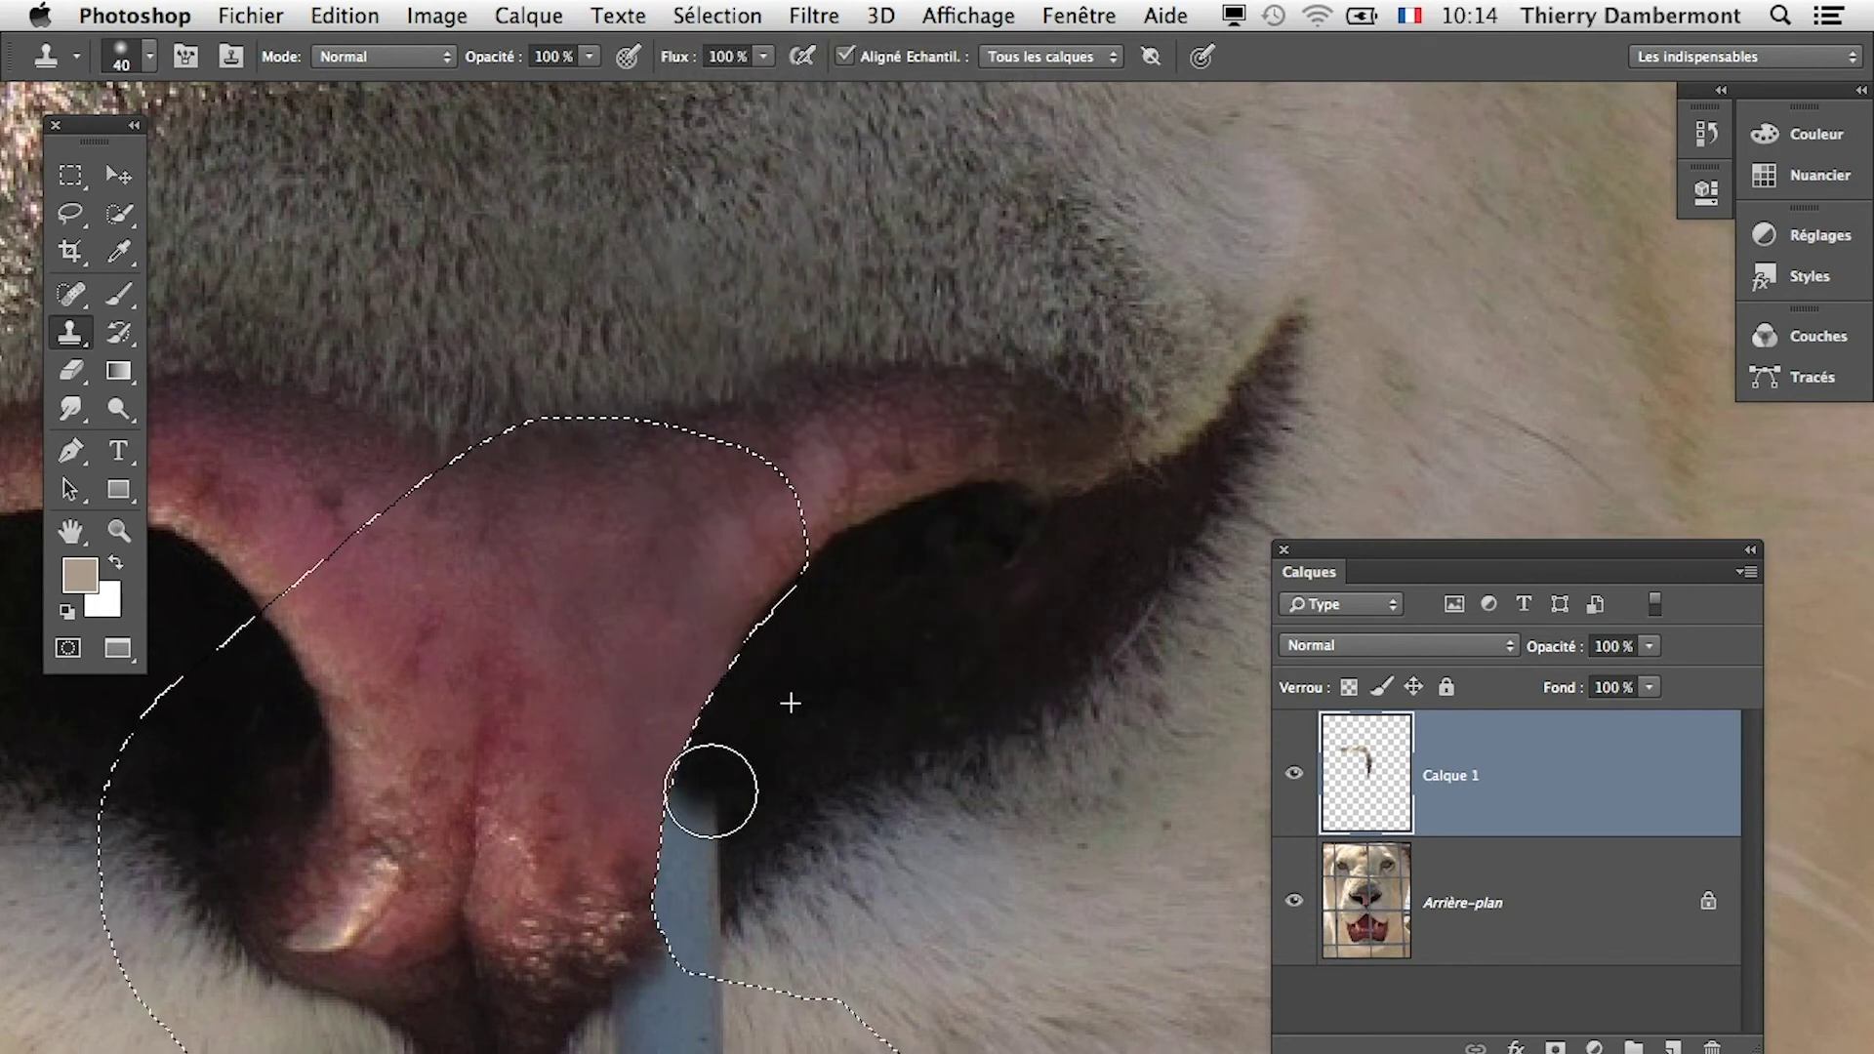
{"action": "left_click", "coordinate": [740, 831], "text": "alt"}
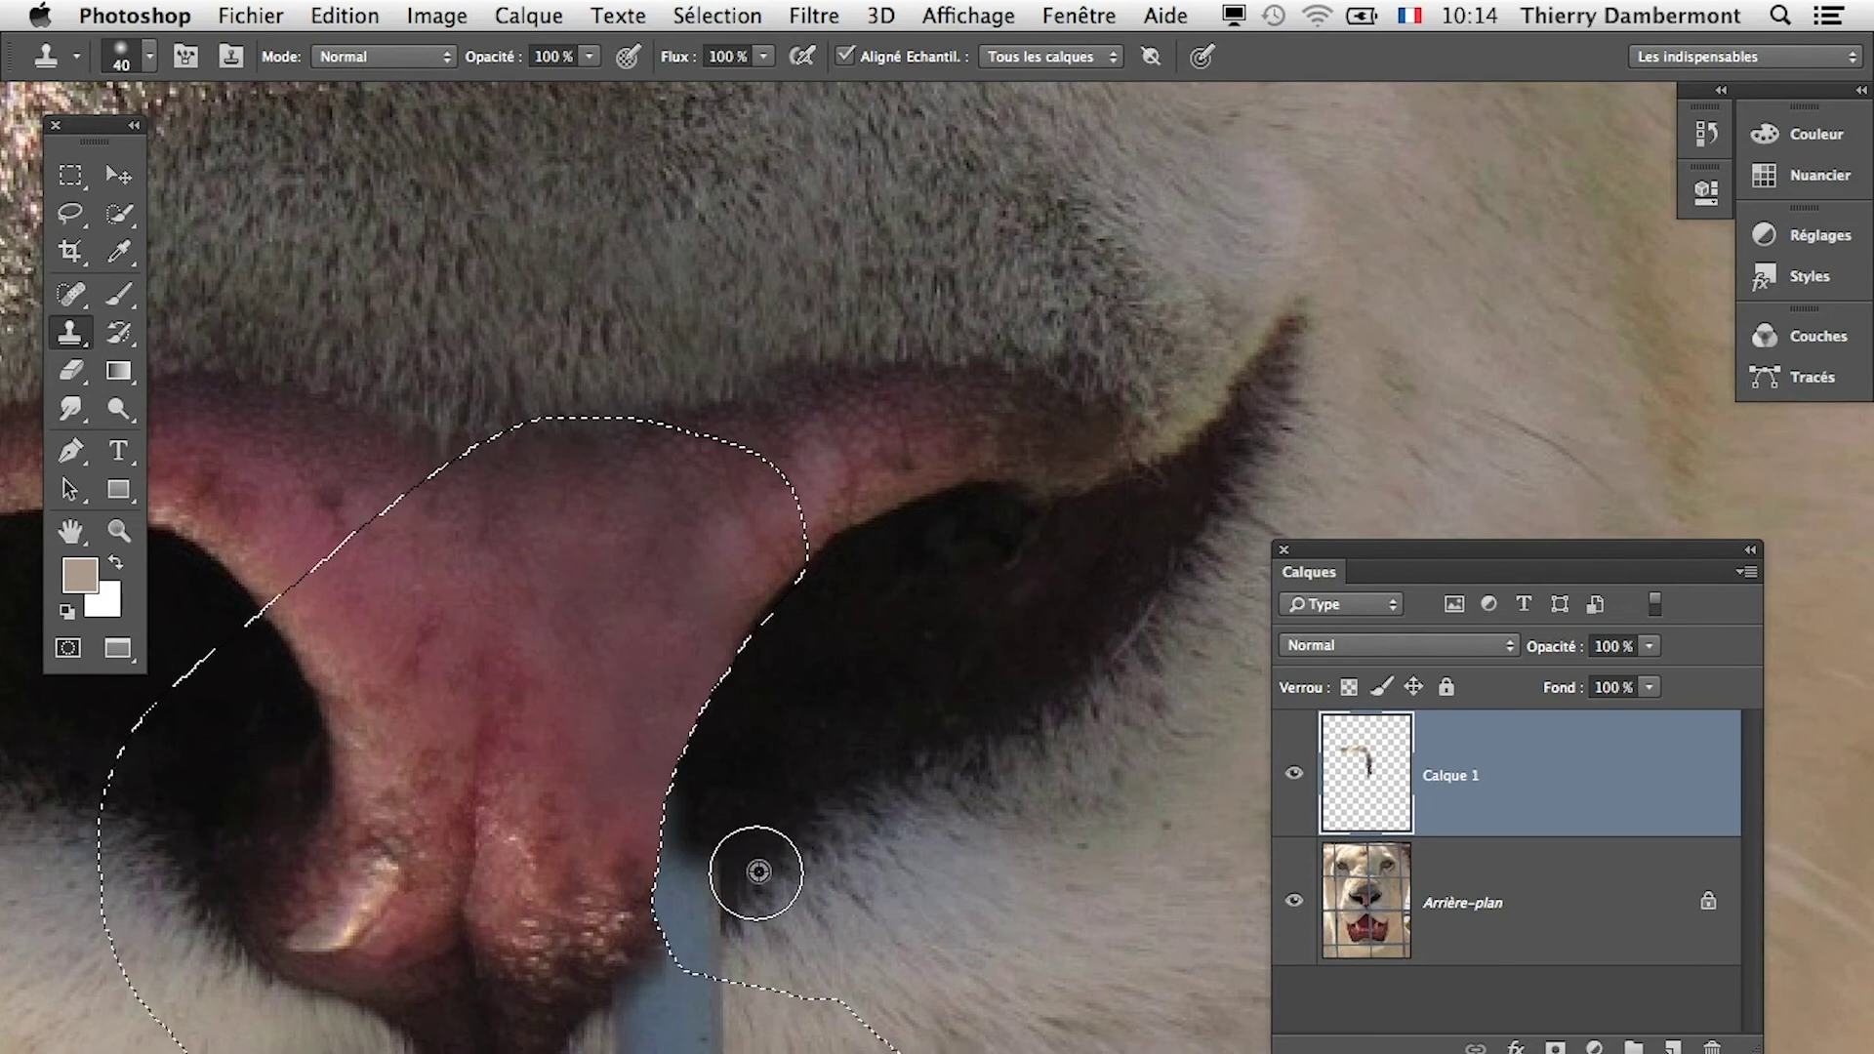
{"action": "mouse_move", "coordinate": [752, 870]}
{"action": "left_mouse_down"}
{"action": "mouse_move", "coordinate": [693, 796]}
{"action": "mouse_move", "coordinate": [723, 745]}
{"action": "left_mouse_up"}
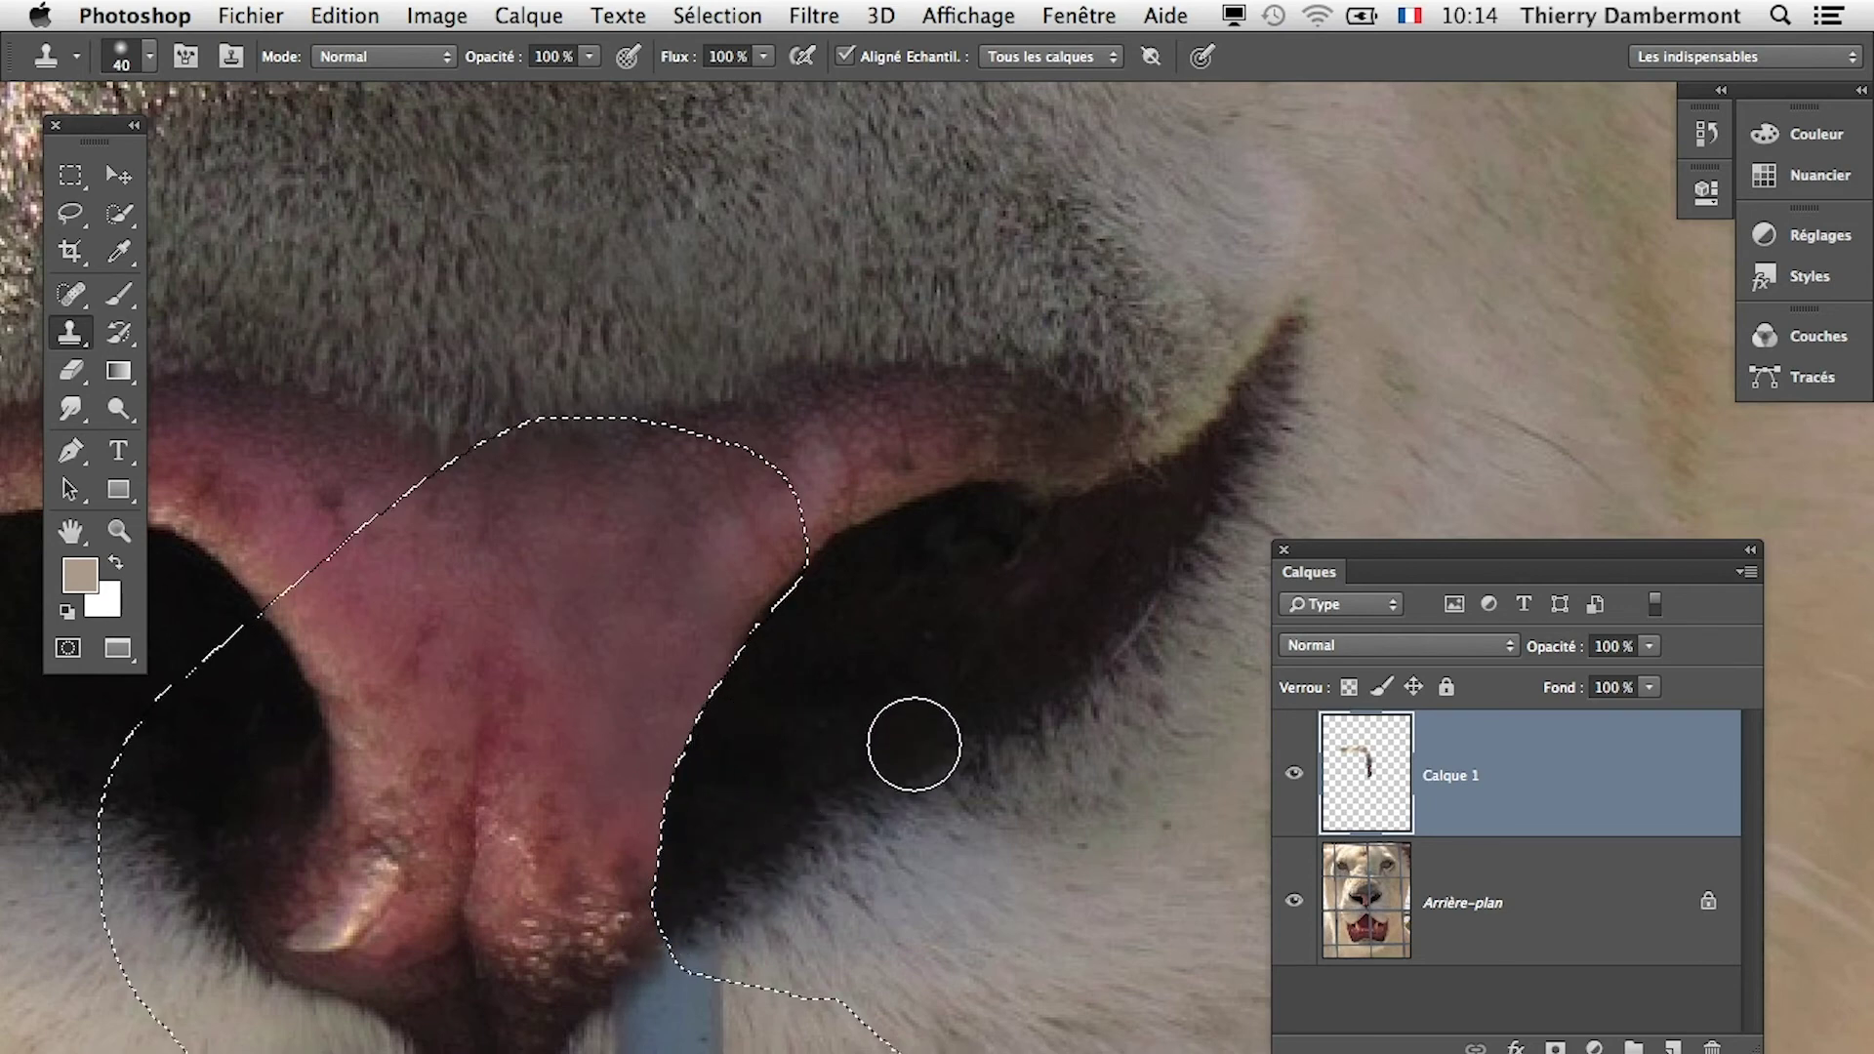
{"action": "left_click", "coordinate": [766, 778], "text": "alt"}
{"action": "left_click", "coordinate": [781, 786], "text": "alt"}
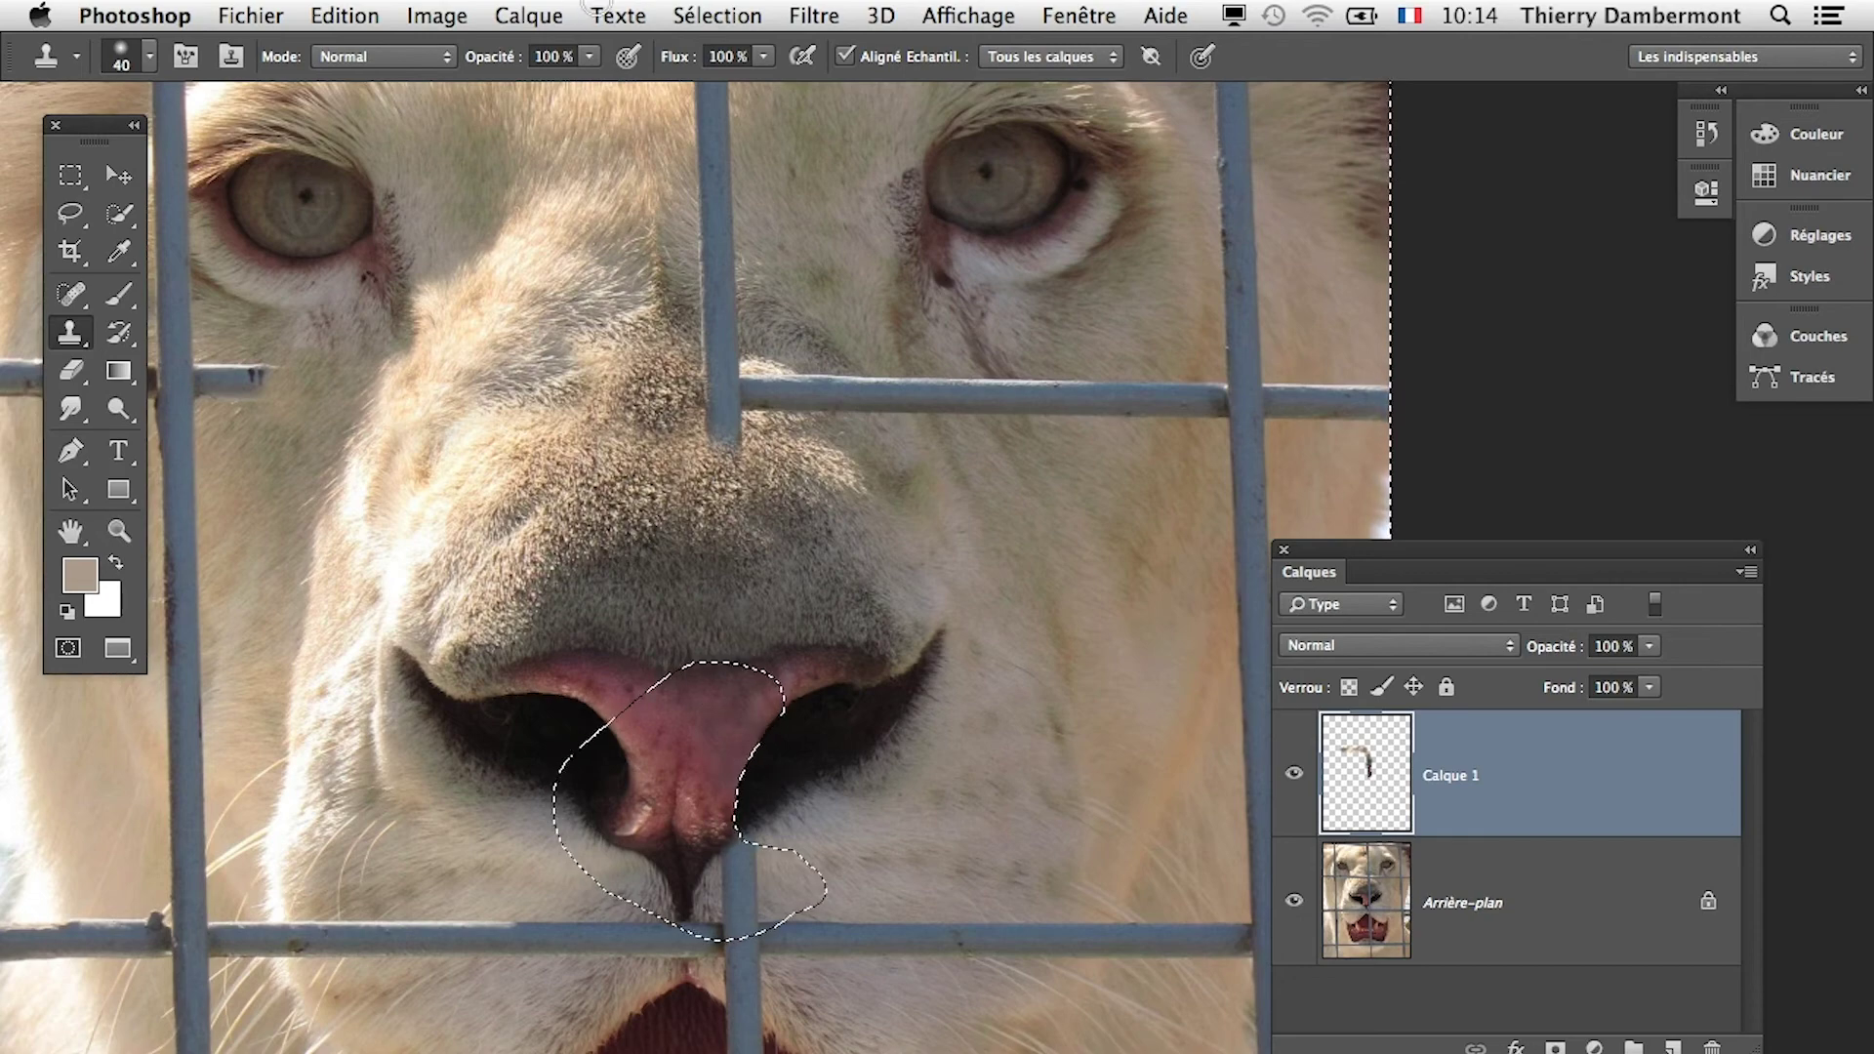
Deselect the nose selection and zoom in and out to inspect the repair.
{"action": "left_click", "coordinate": [705, 15]}
{"action": "left_click", "coordinate": [710, 81]}
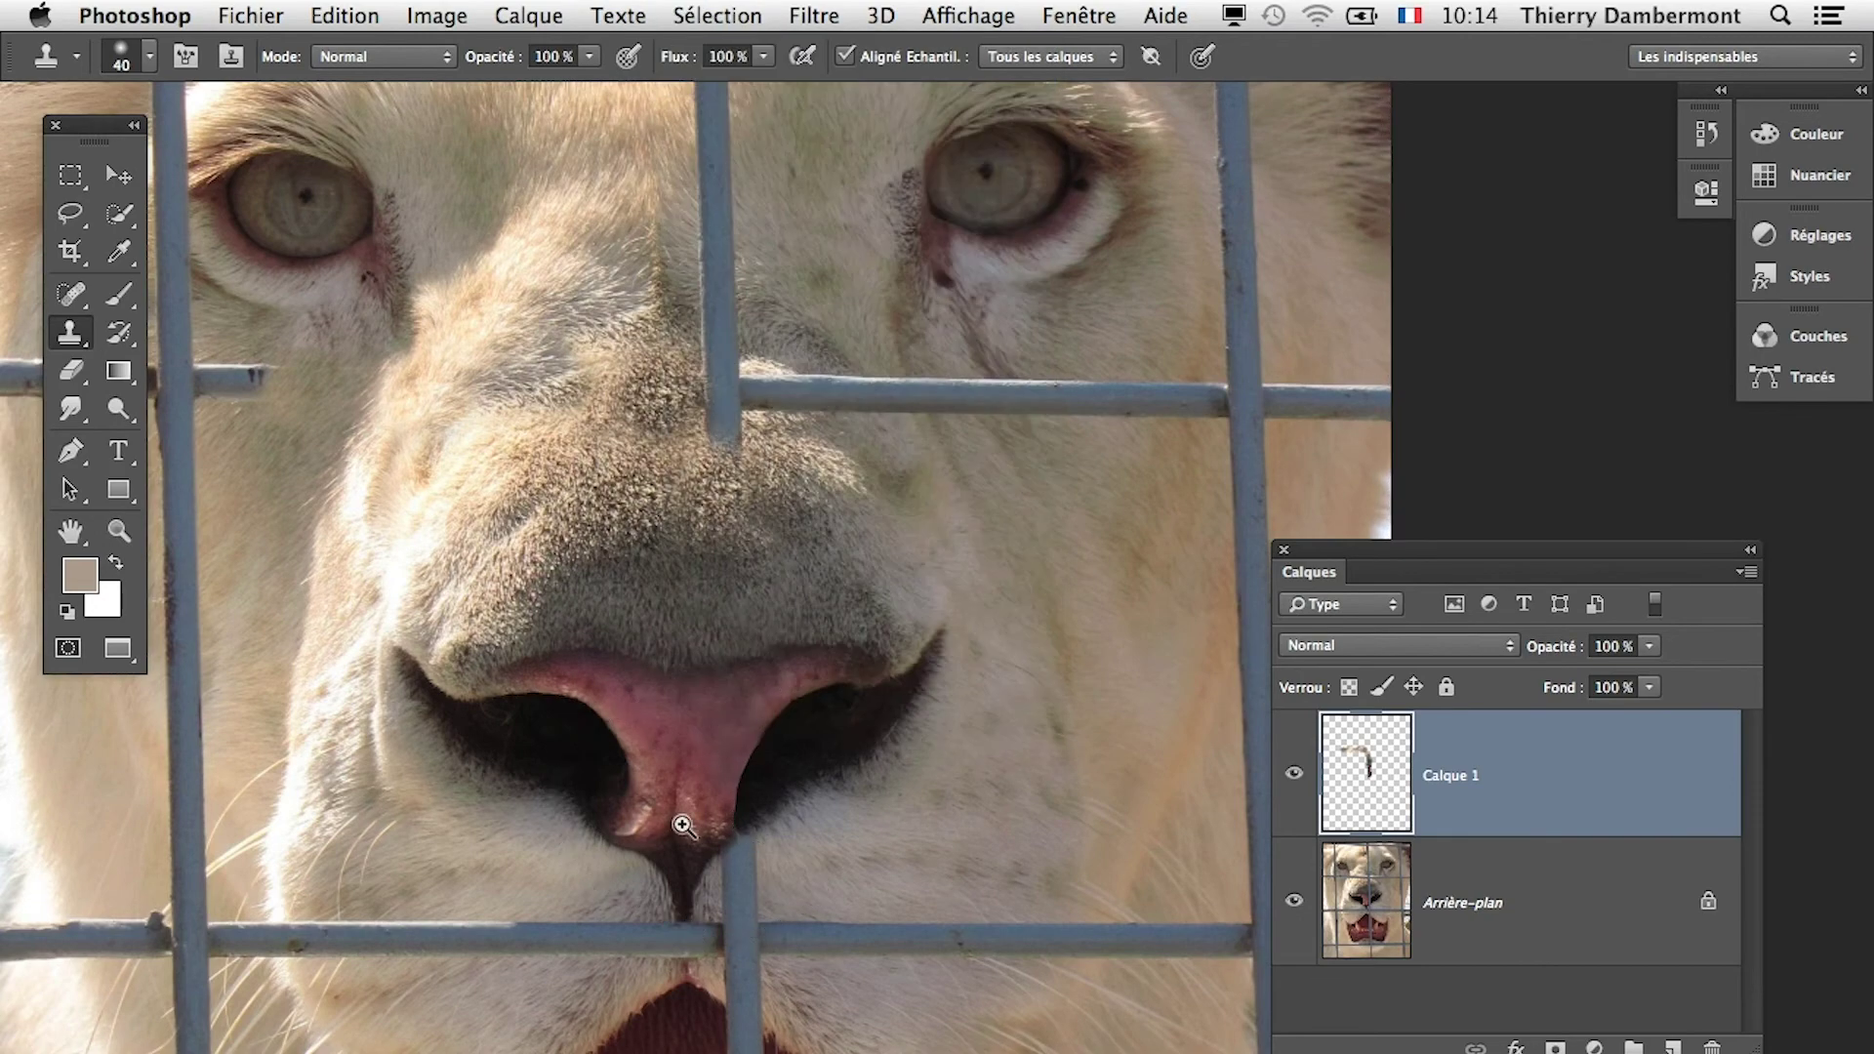
{"action": "left_click", "coordinate": [682, 825]}
{"action": "left_click", "coordinate": [703, 884]}
{"action": "left_click", "coordinate": [724, 994], "text": "alt"}
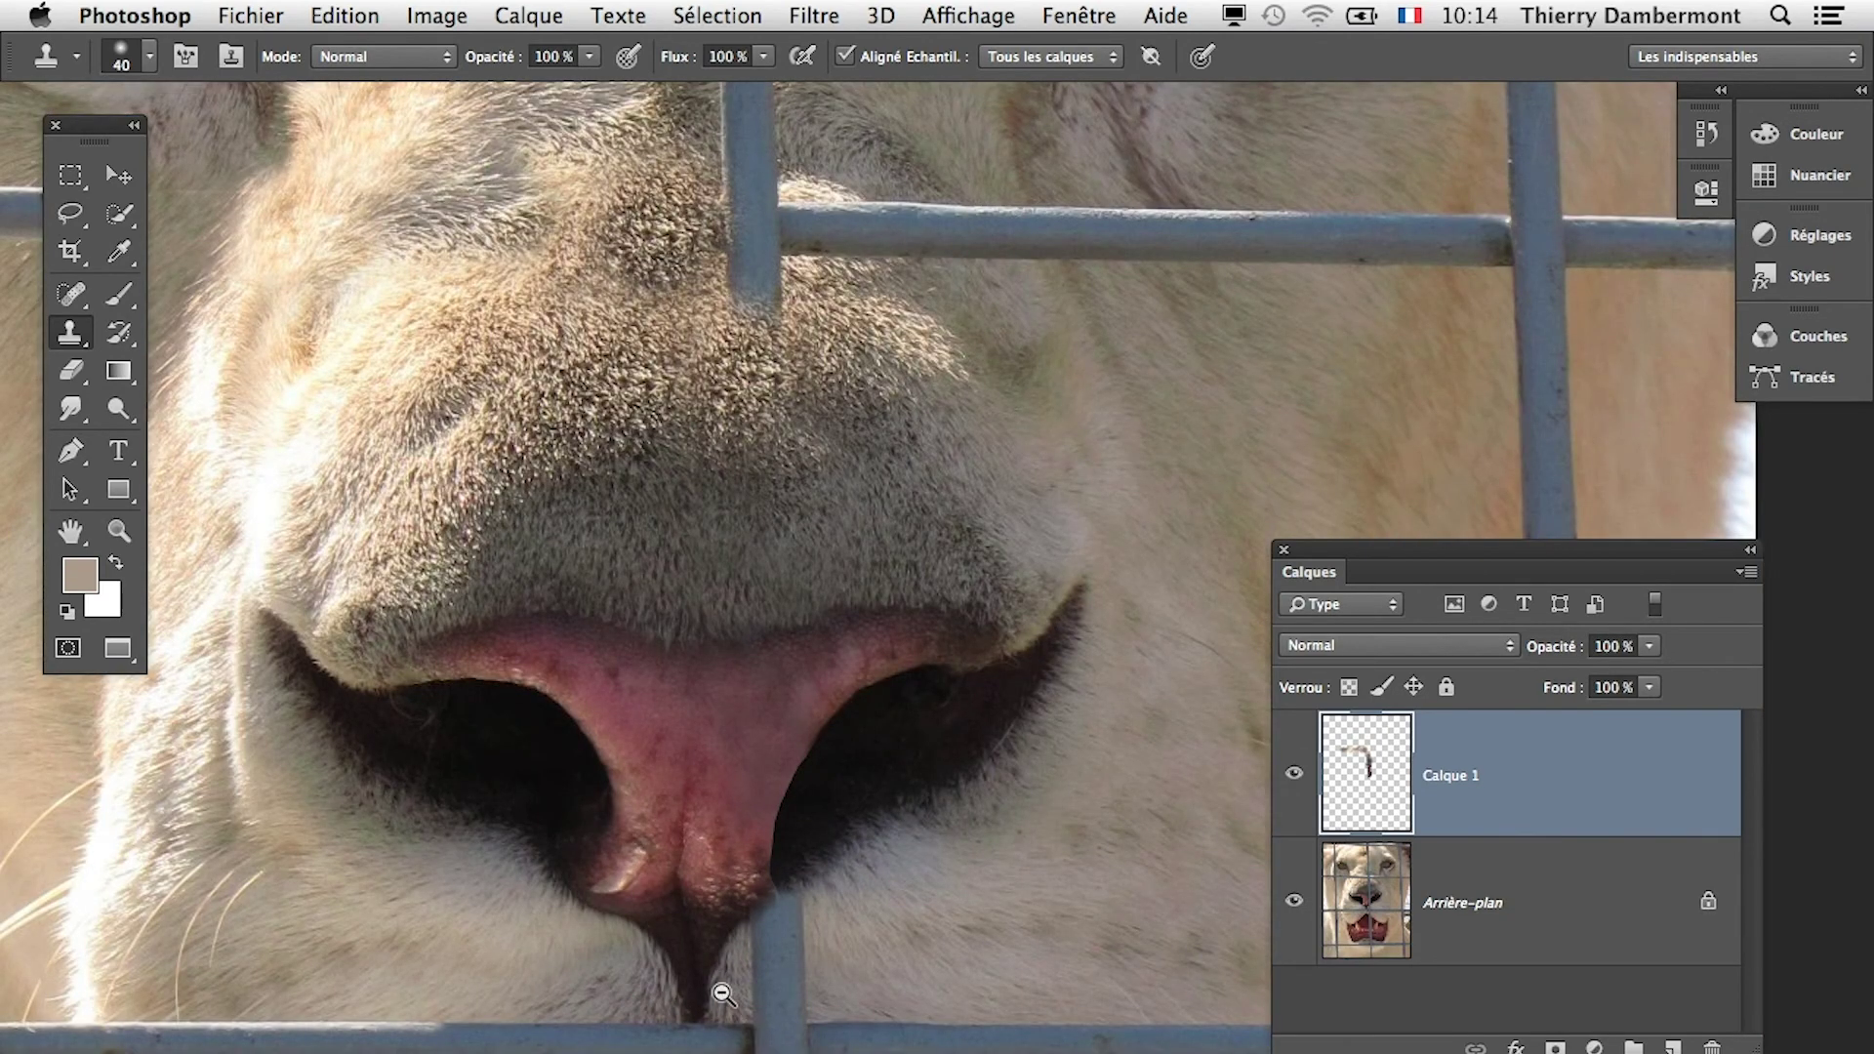
{"action": "left_click", "coordinate": [723, 994], "text": "alt"}
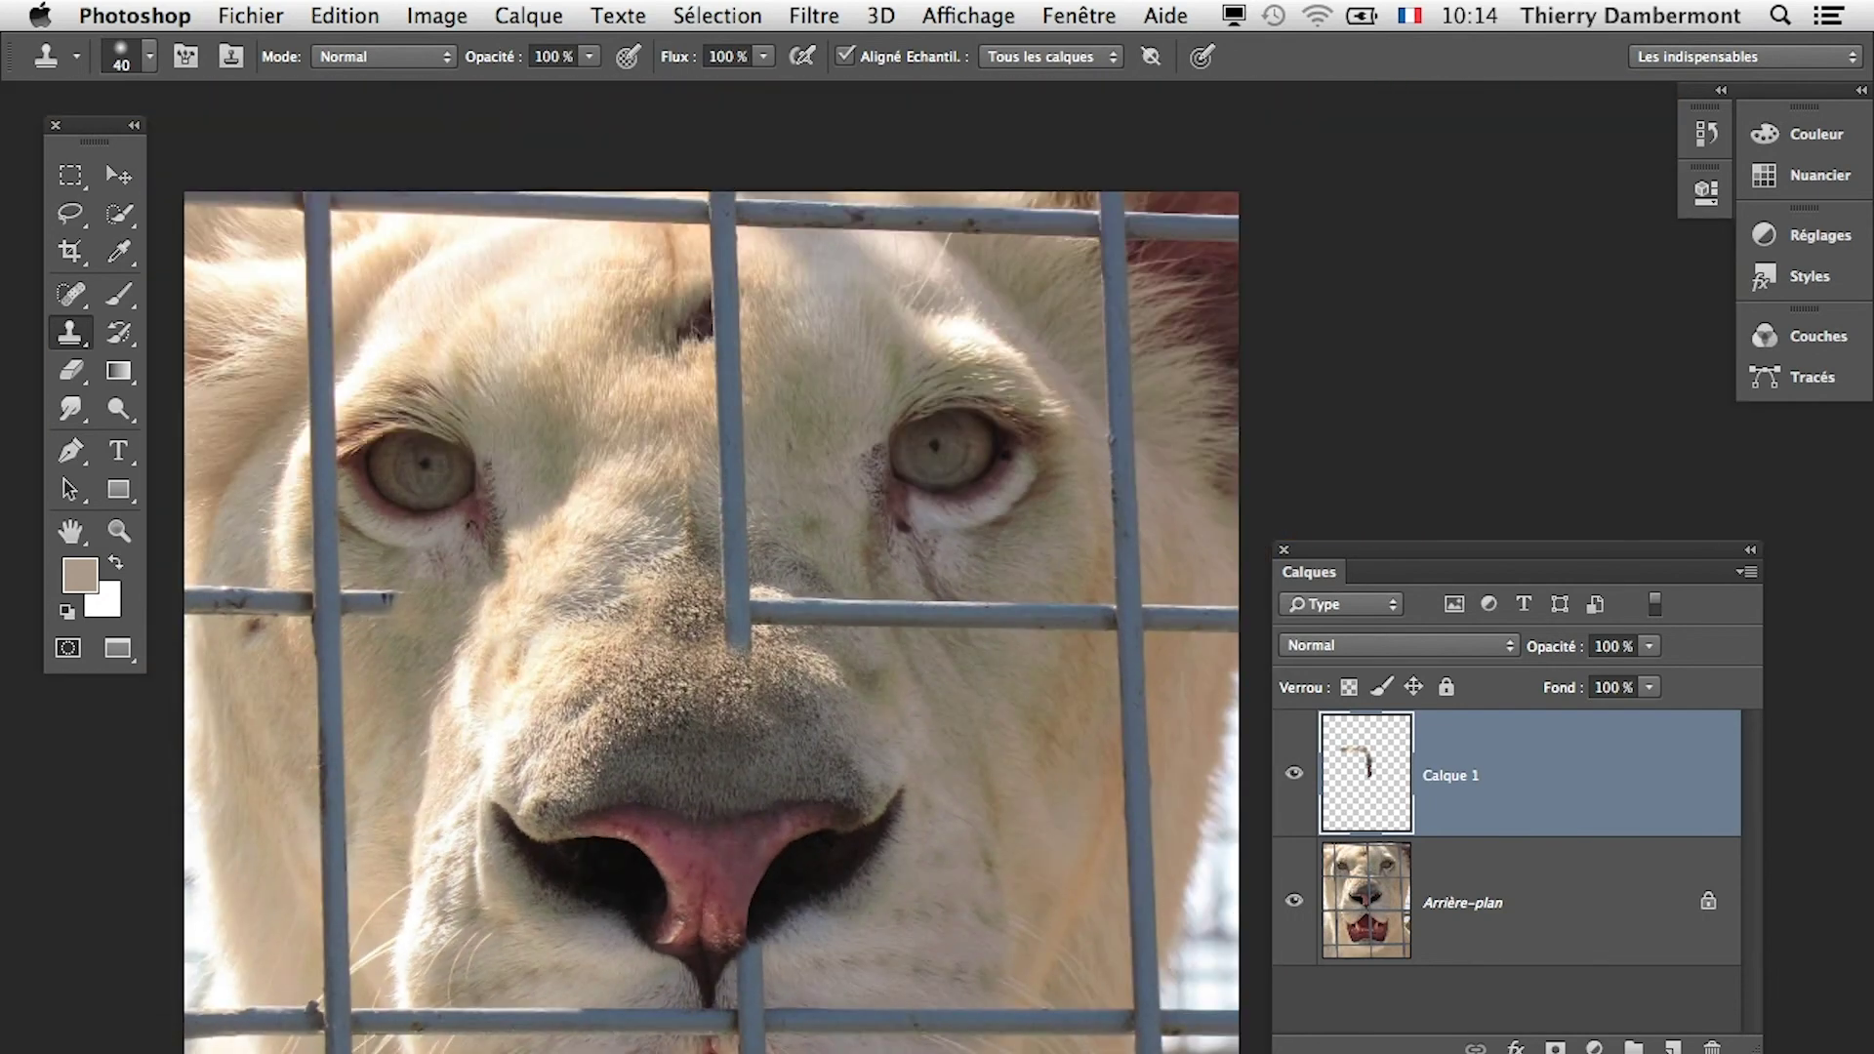
Toggle Calque 1's visibility to compare before and after, then frame the eyes and select the Eraser.
{"action": "left_click", "coordinate": [1294, 775]}
{"action": "left_click", "coordinate": [1294, 775]}
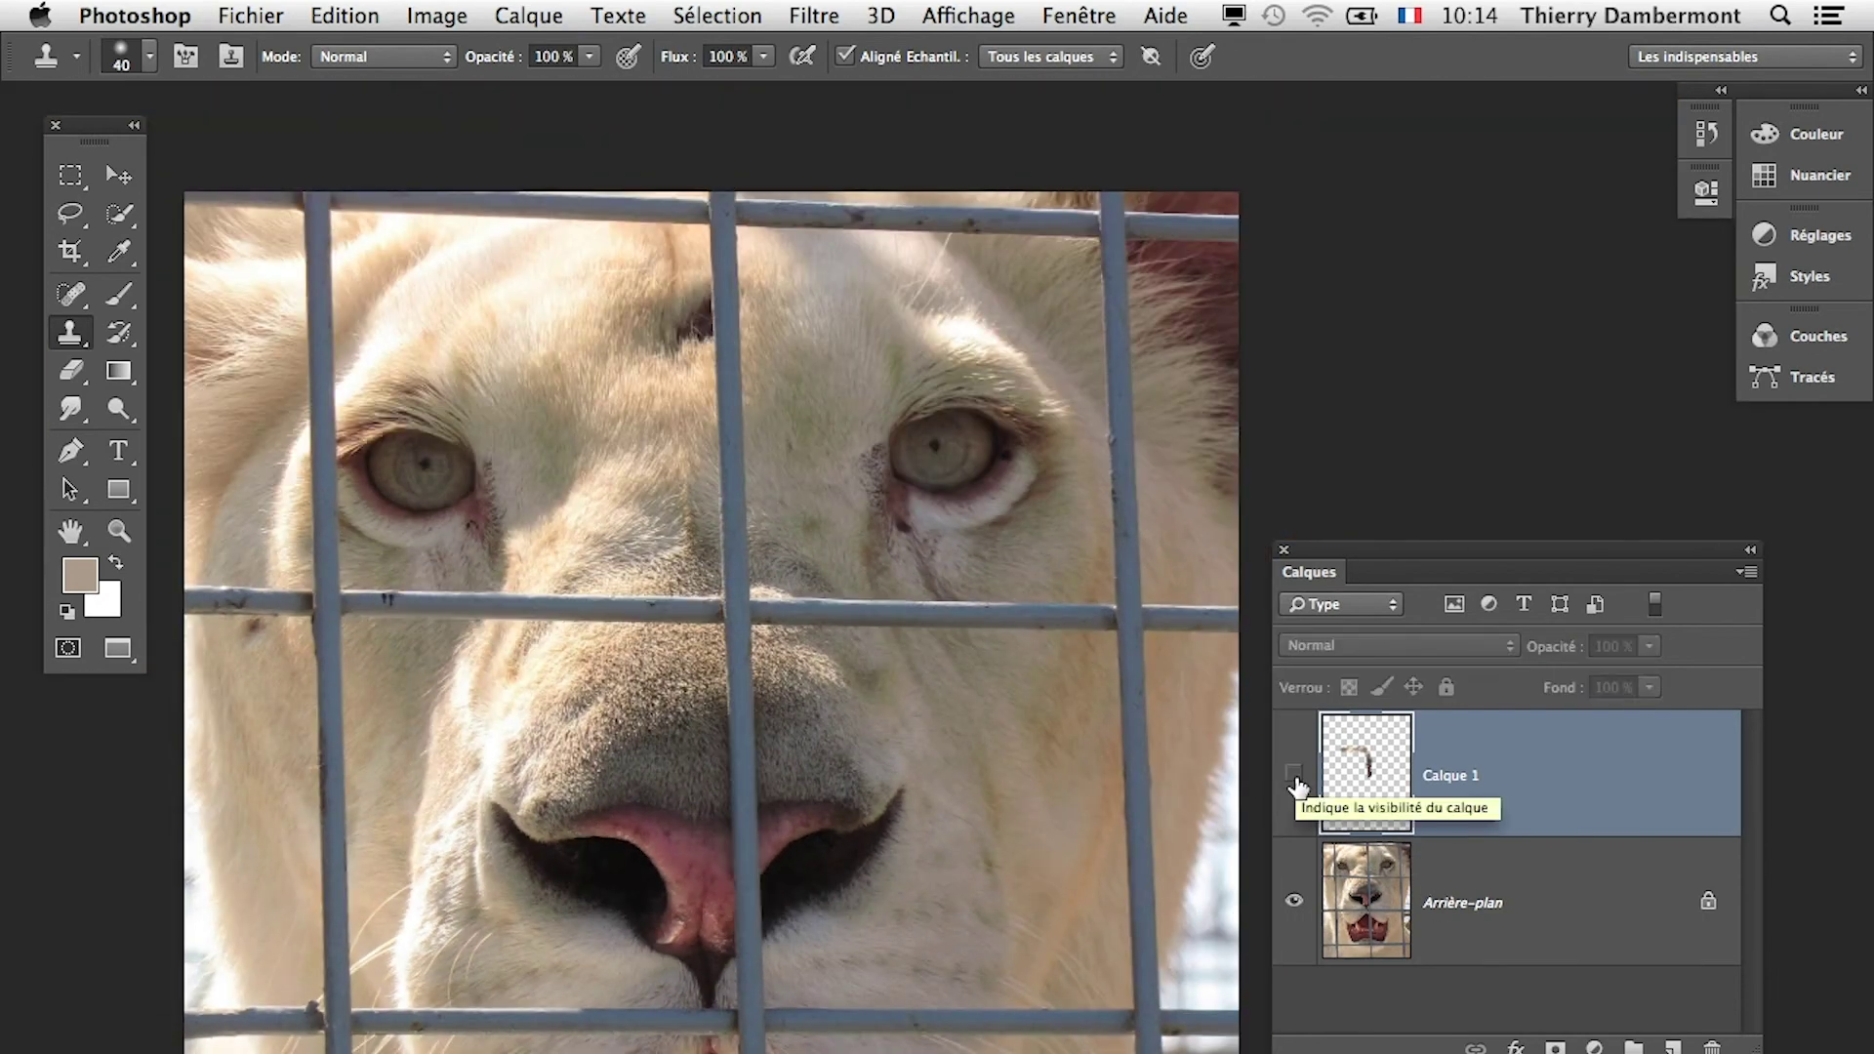
{"action": "left_click", "coordinate": [1294, 775]}
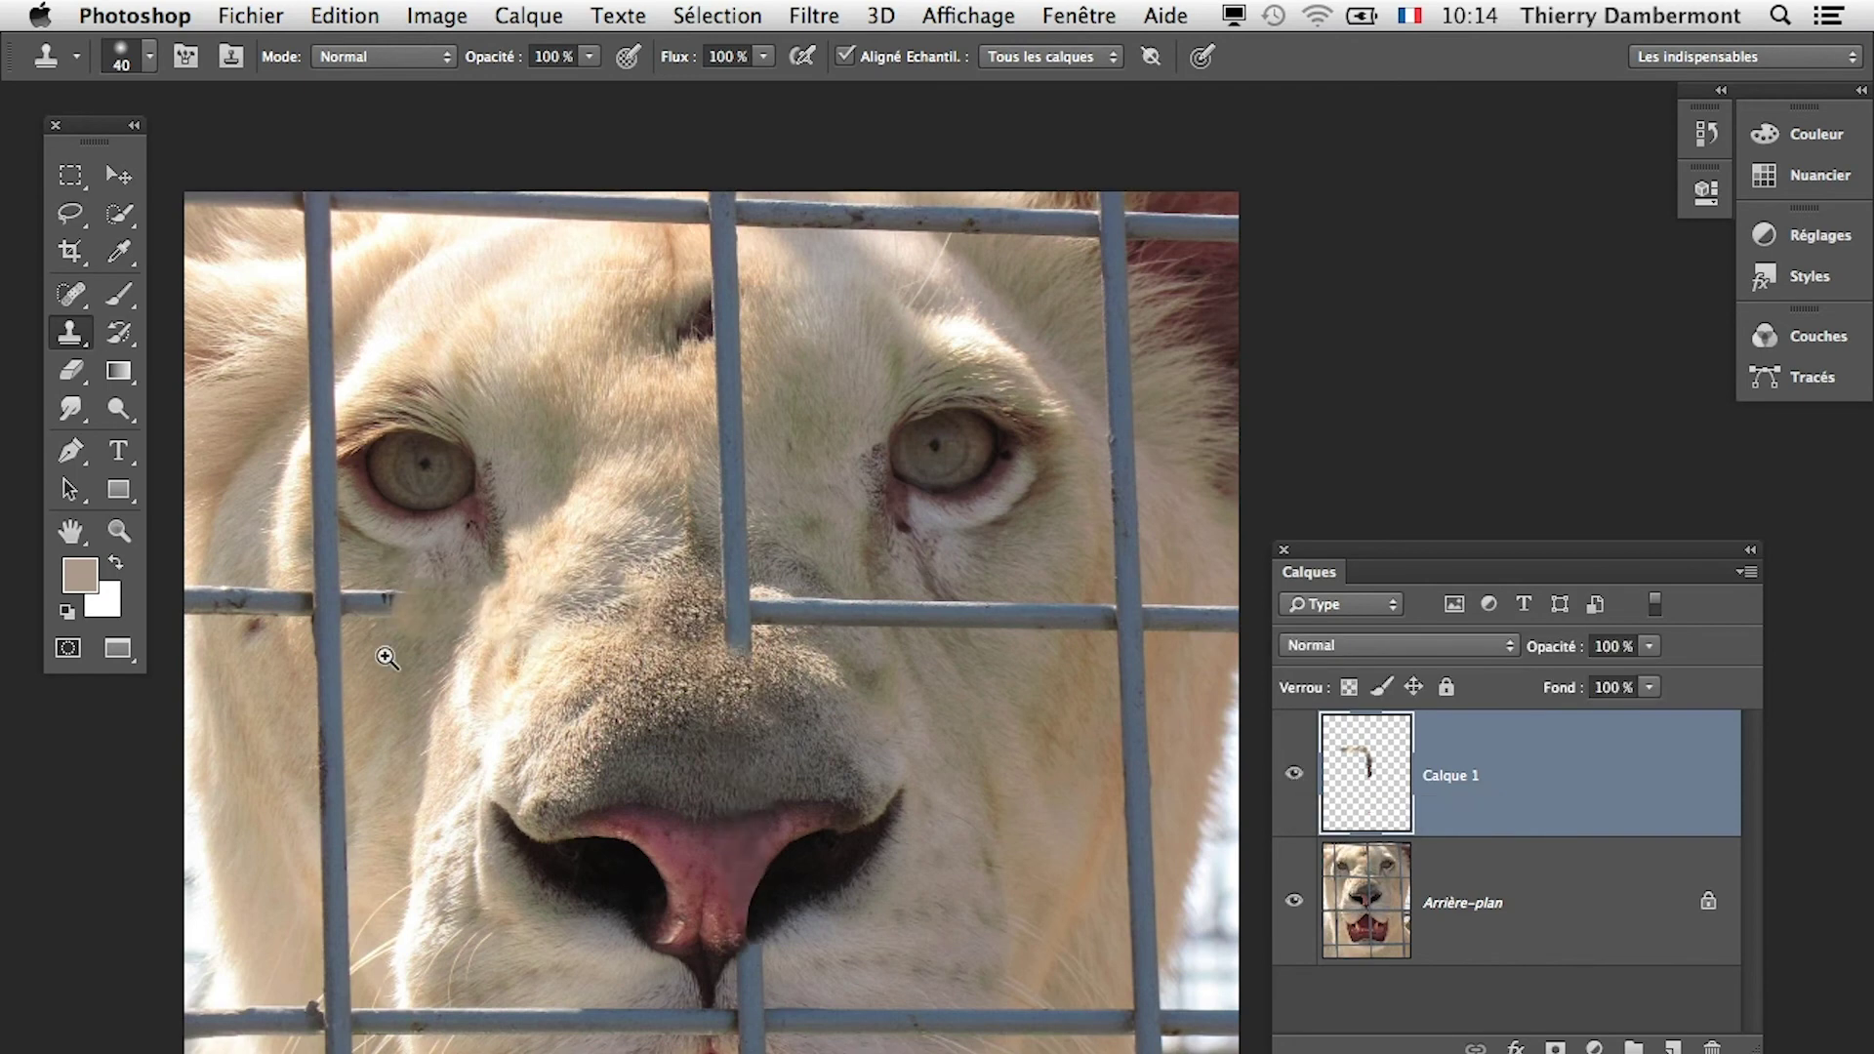
{"action": "left_click", "coordinate": [414, 679]}
{"action": "left_click_drag", "start_coordinate": [498, 647], "coordinate": [666, 883]}
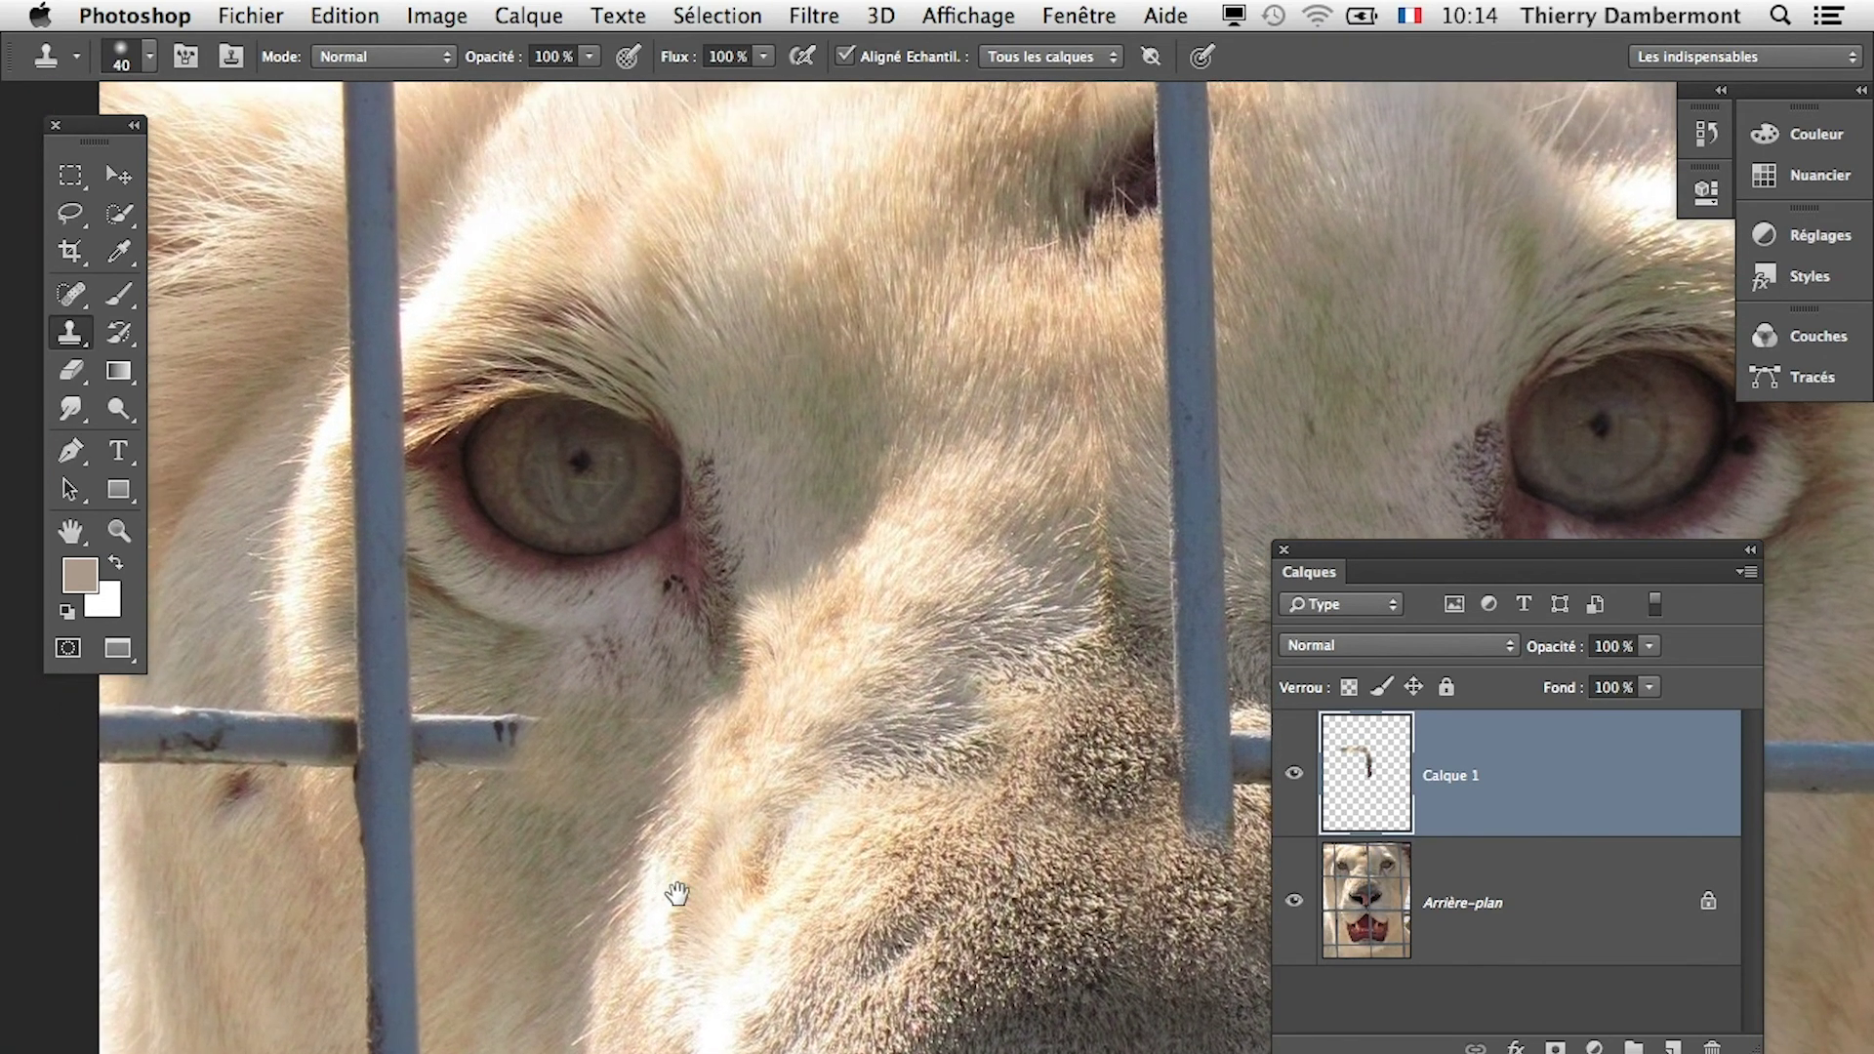
{"action": "left_click", "coordinate": [68, 372]}
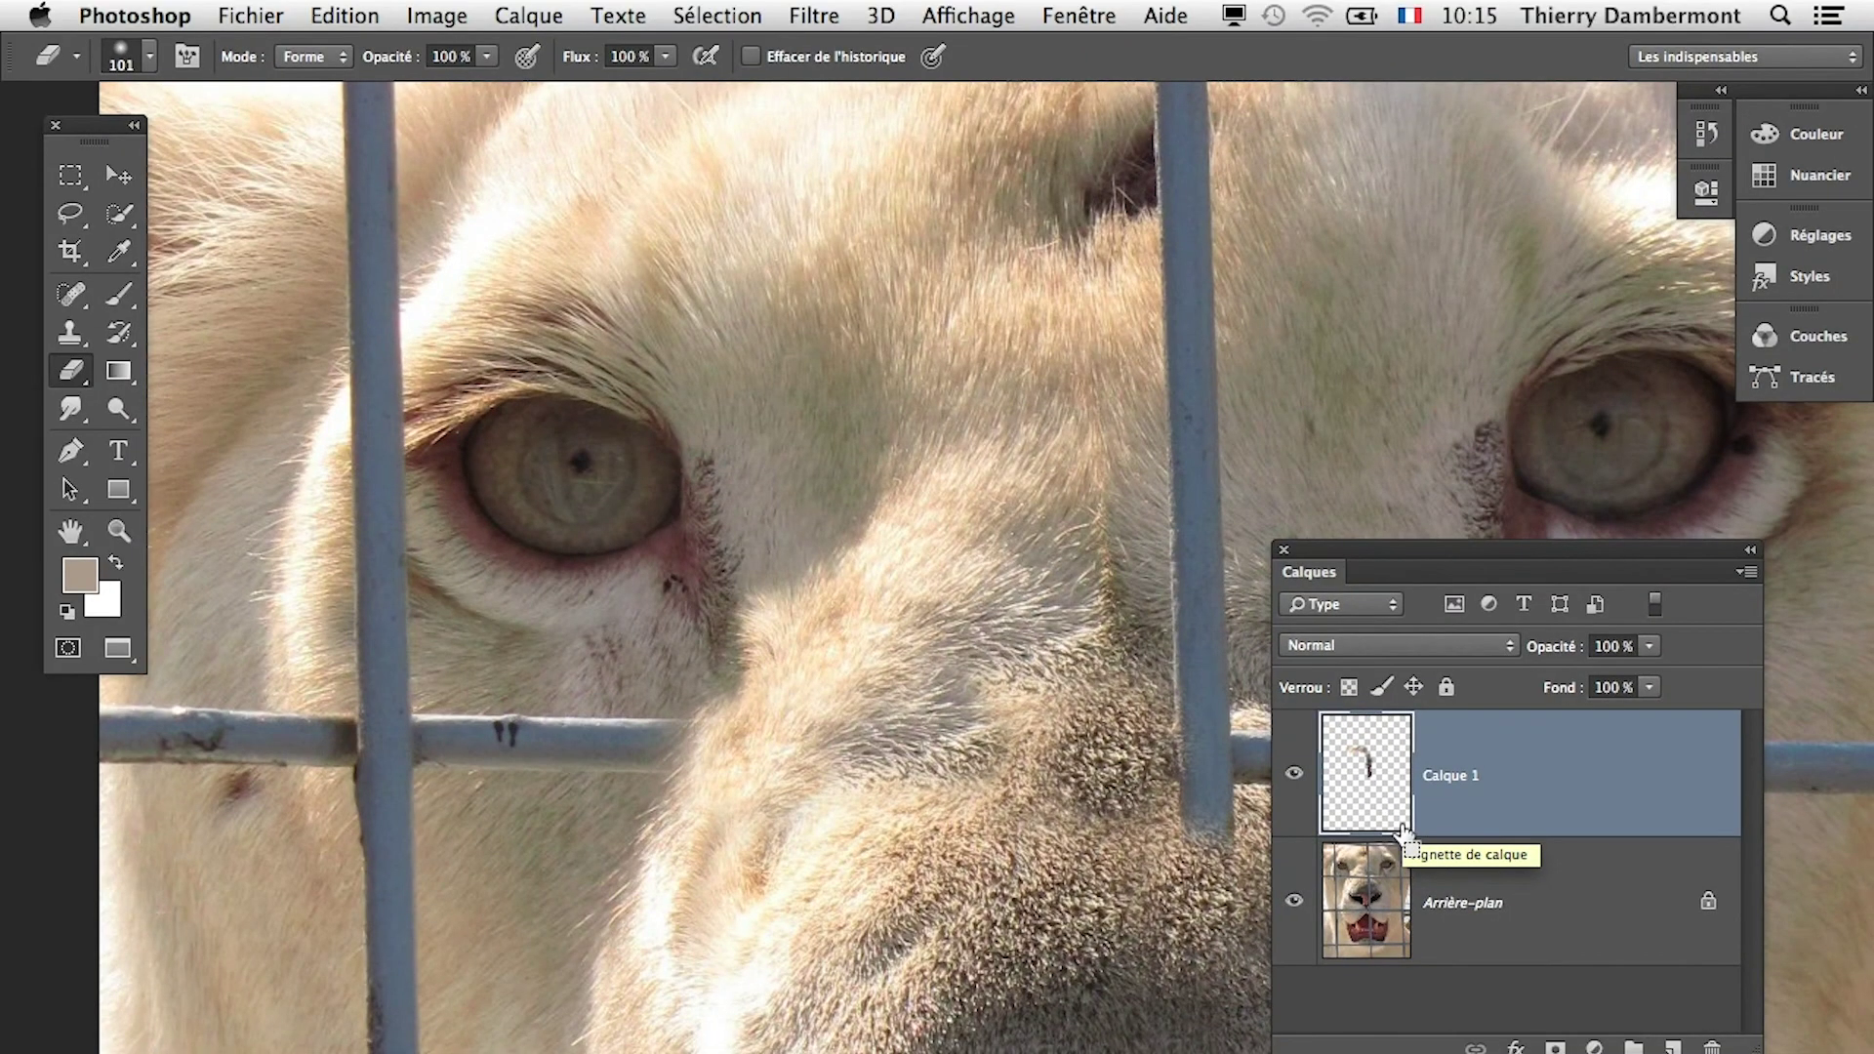
Zoom out, pan the lion face back into view and reselect the Clone Stamp.
{"action": "scroll", "coordinate": [1019, 867], "scroll_direction": "down", "scroll_amount": 2, "text": "alt"}
{"action": "scroll", "coordinate": [1005, 868], "scroll_direction": "down", "scroll_amount": 3, "text": "alt"}
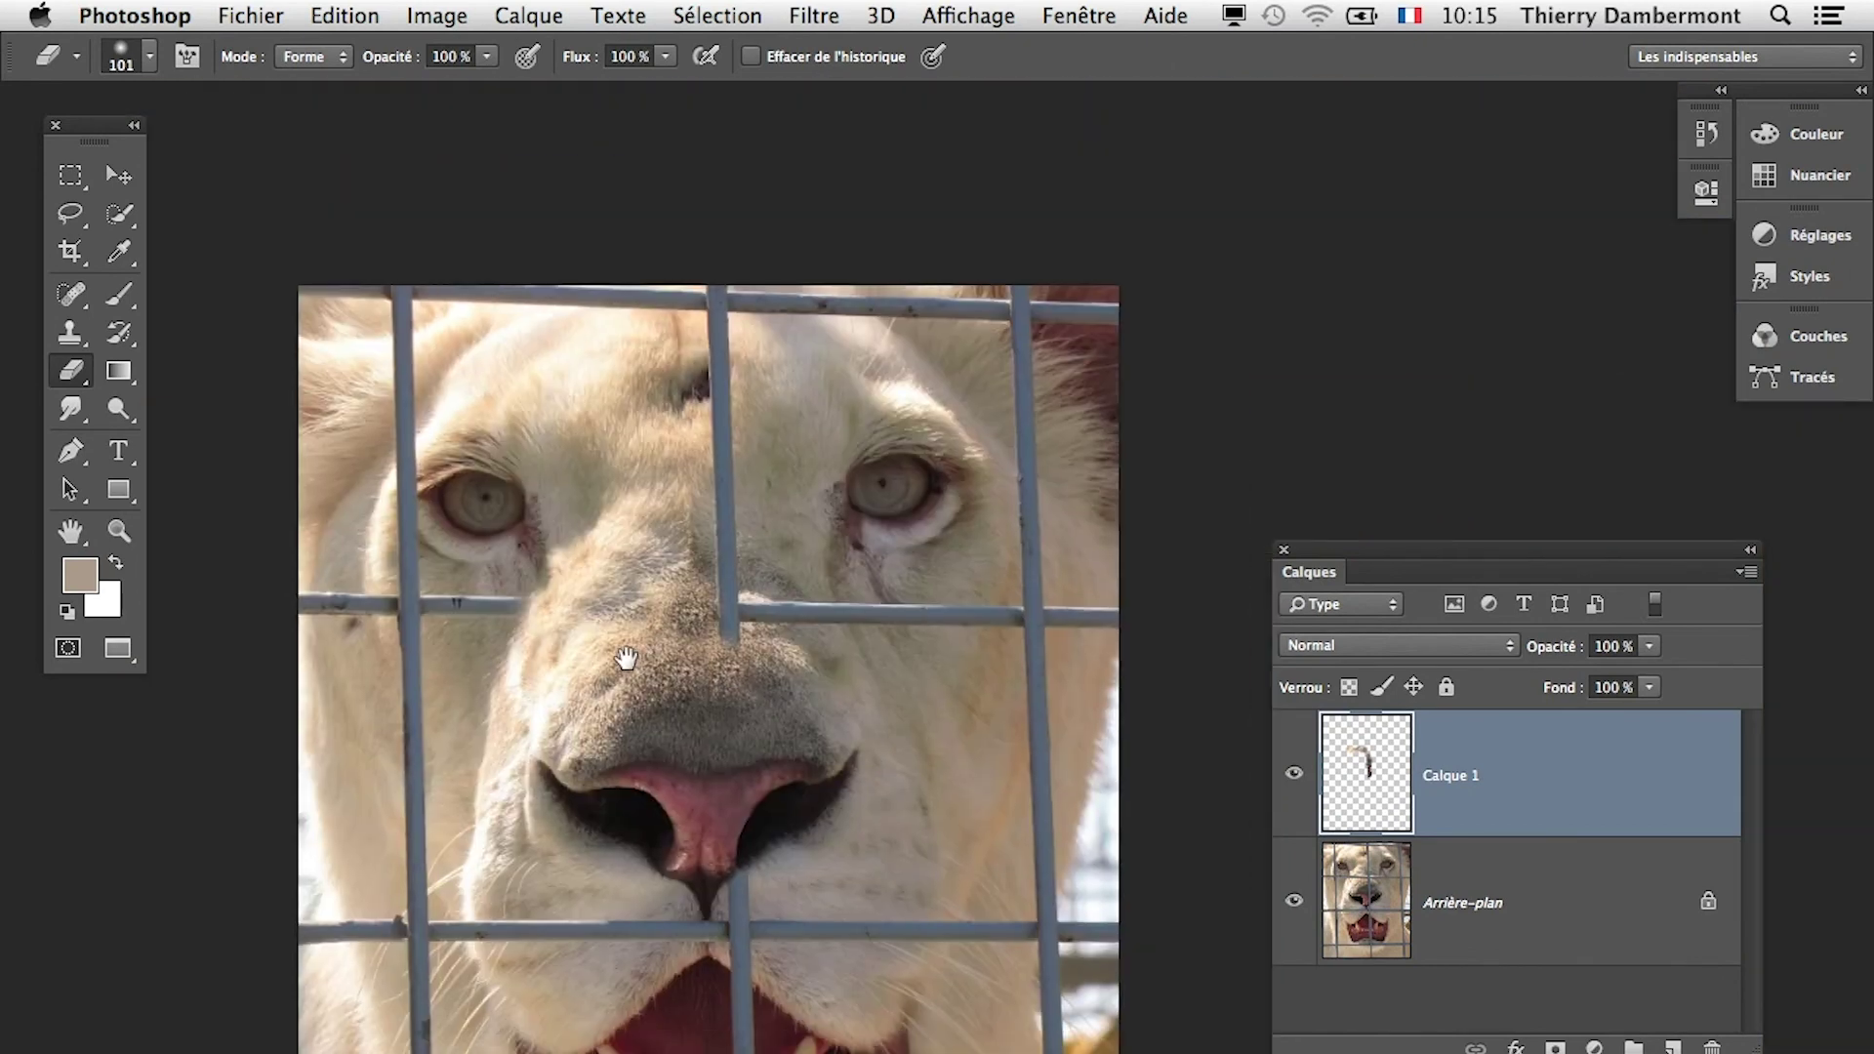
{"action": "left_click_drag", "start_coordinate": [981, 874], "coordinate": [615, 617]}
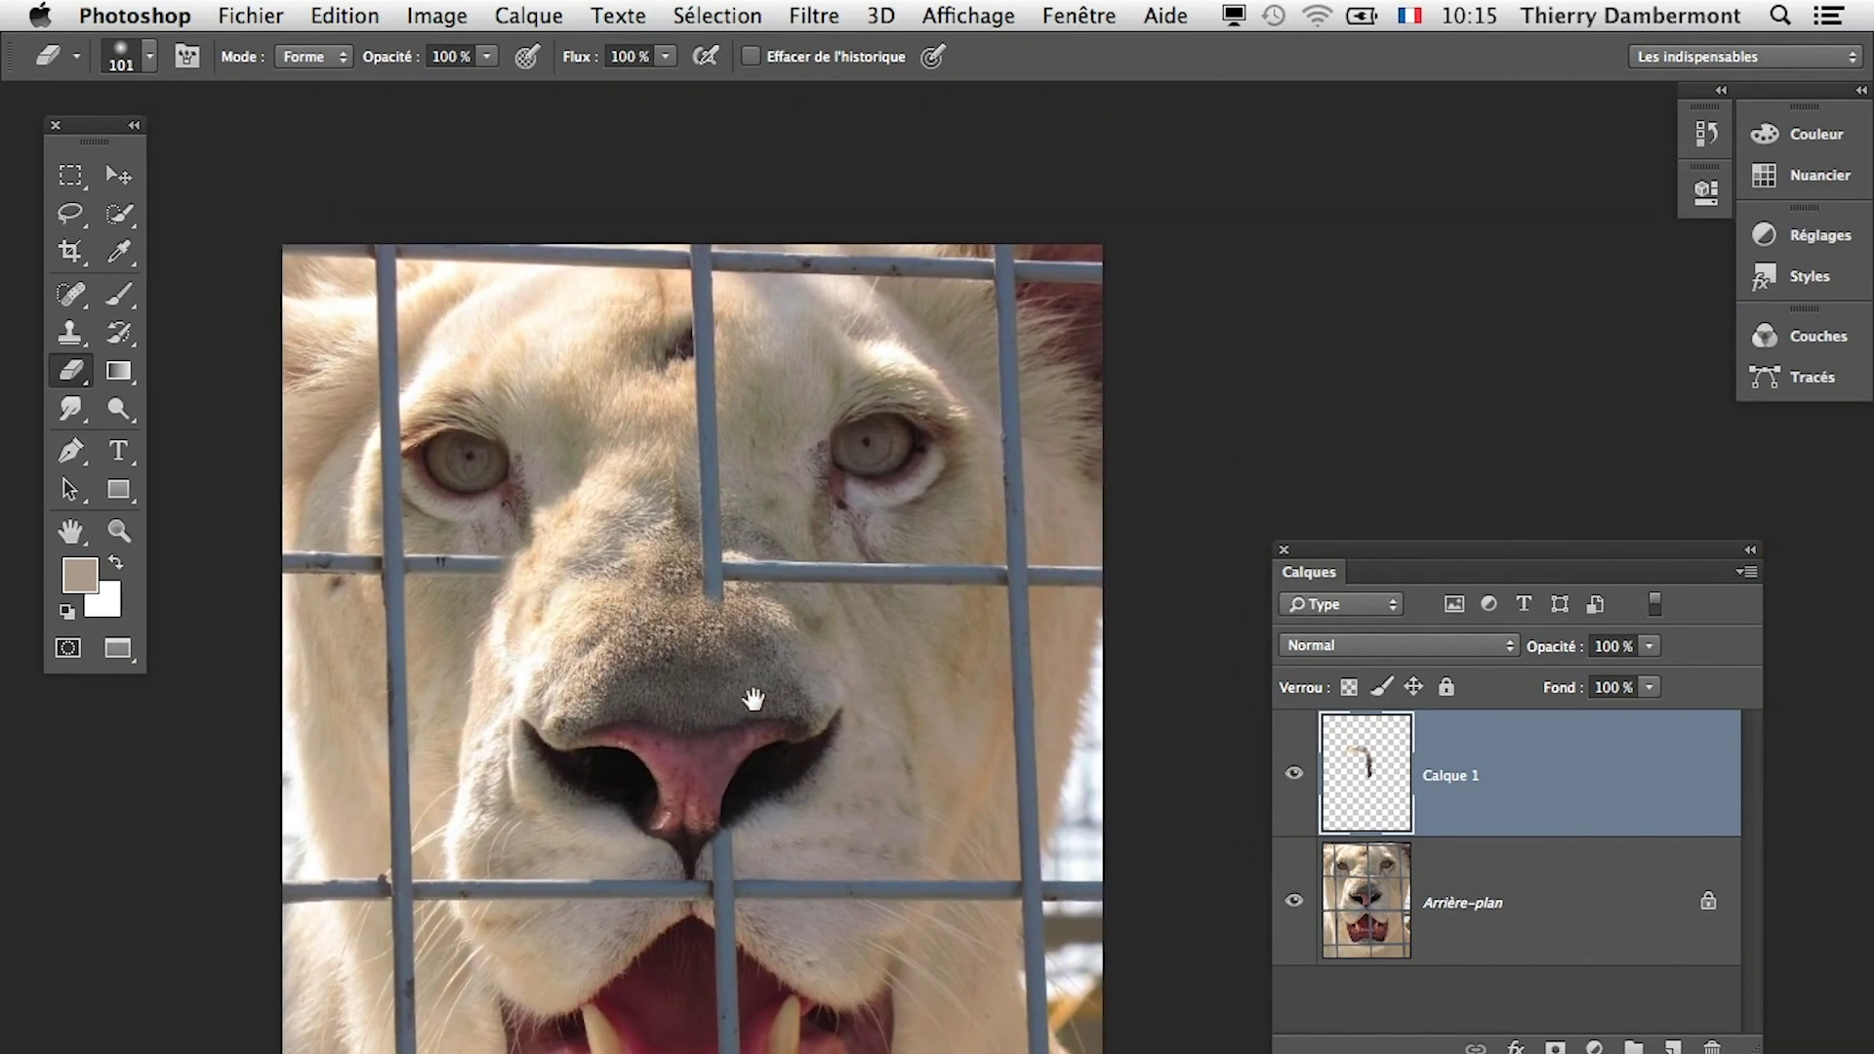
{"action": "left_click", "coordinate": [77, 335]}
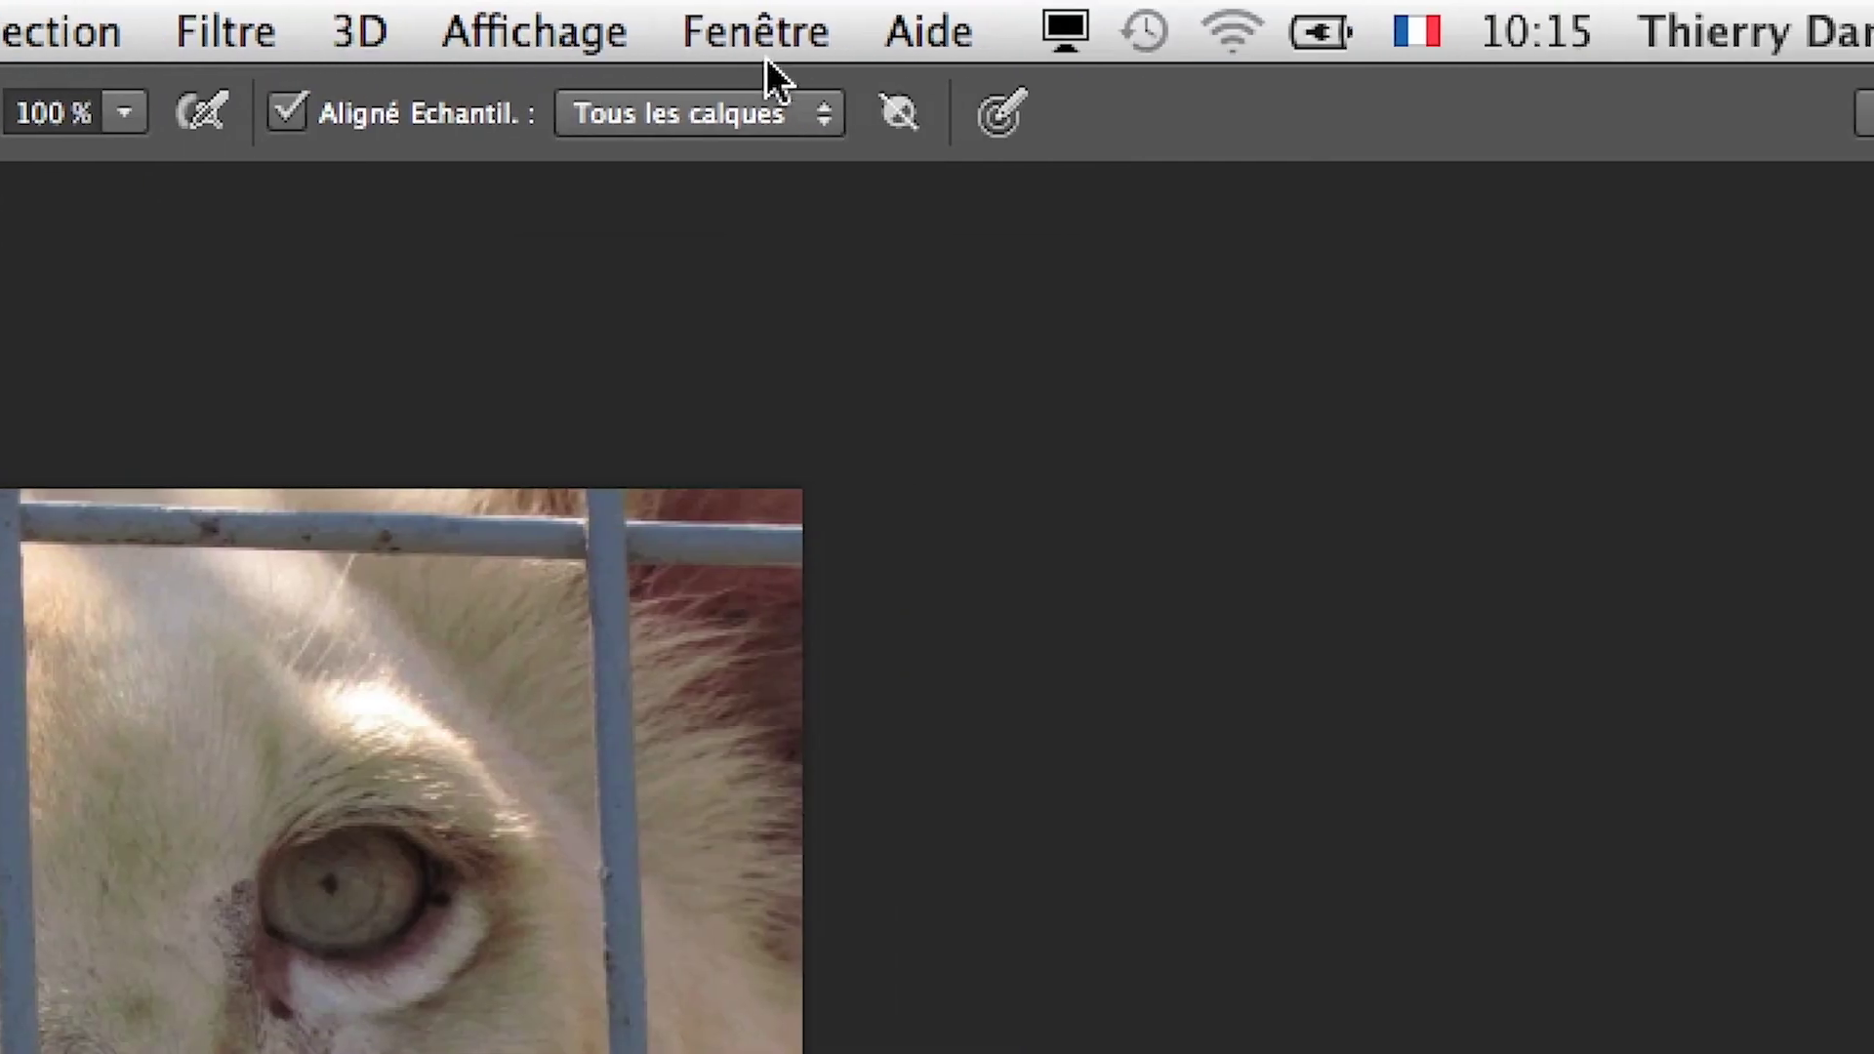
Open the Source de duplication panel and float it beside the image.
{"action": "left_click", "coordinate": [770, 44]}
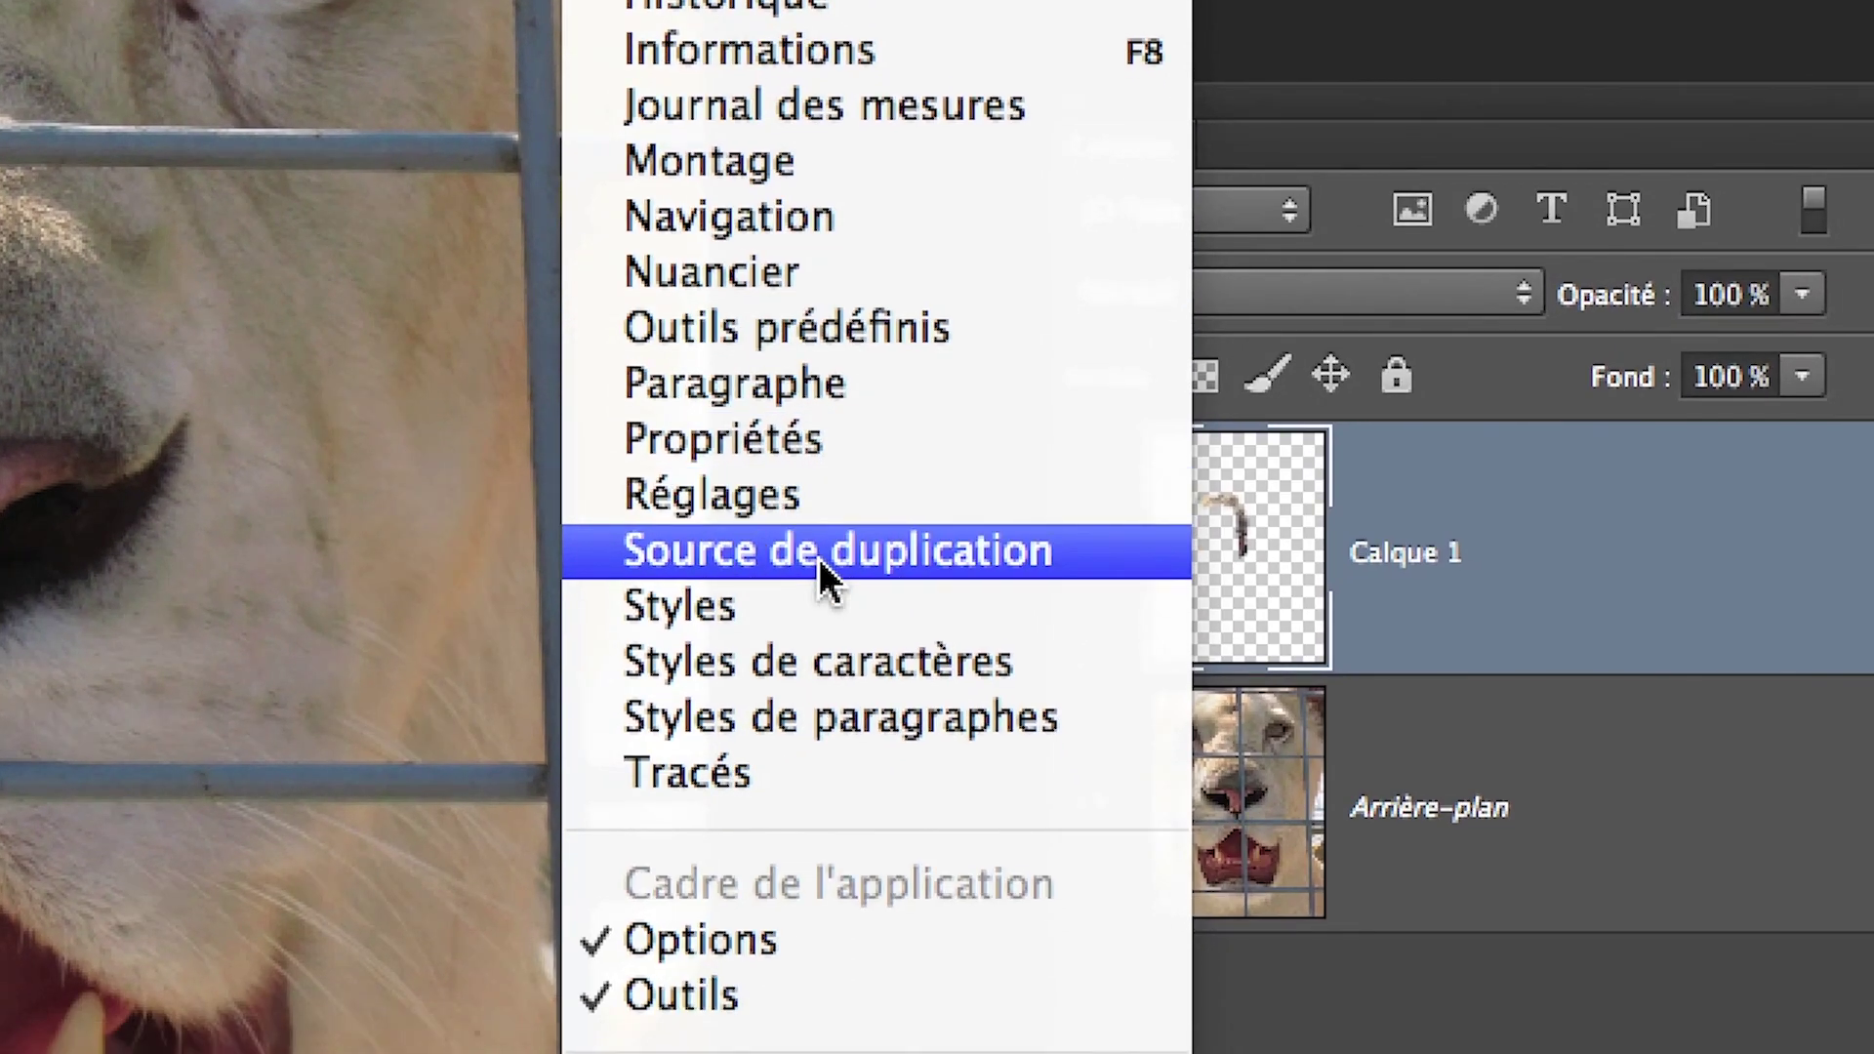
{"action": "left_click", "coordinate": [823, 571]}
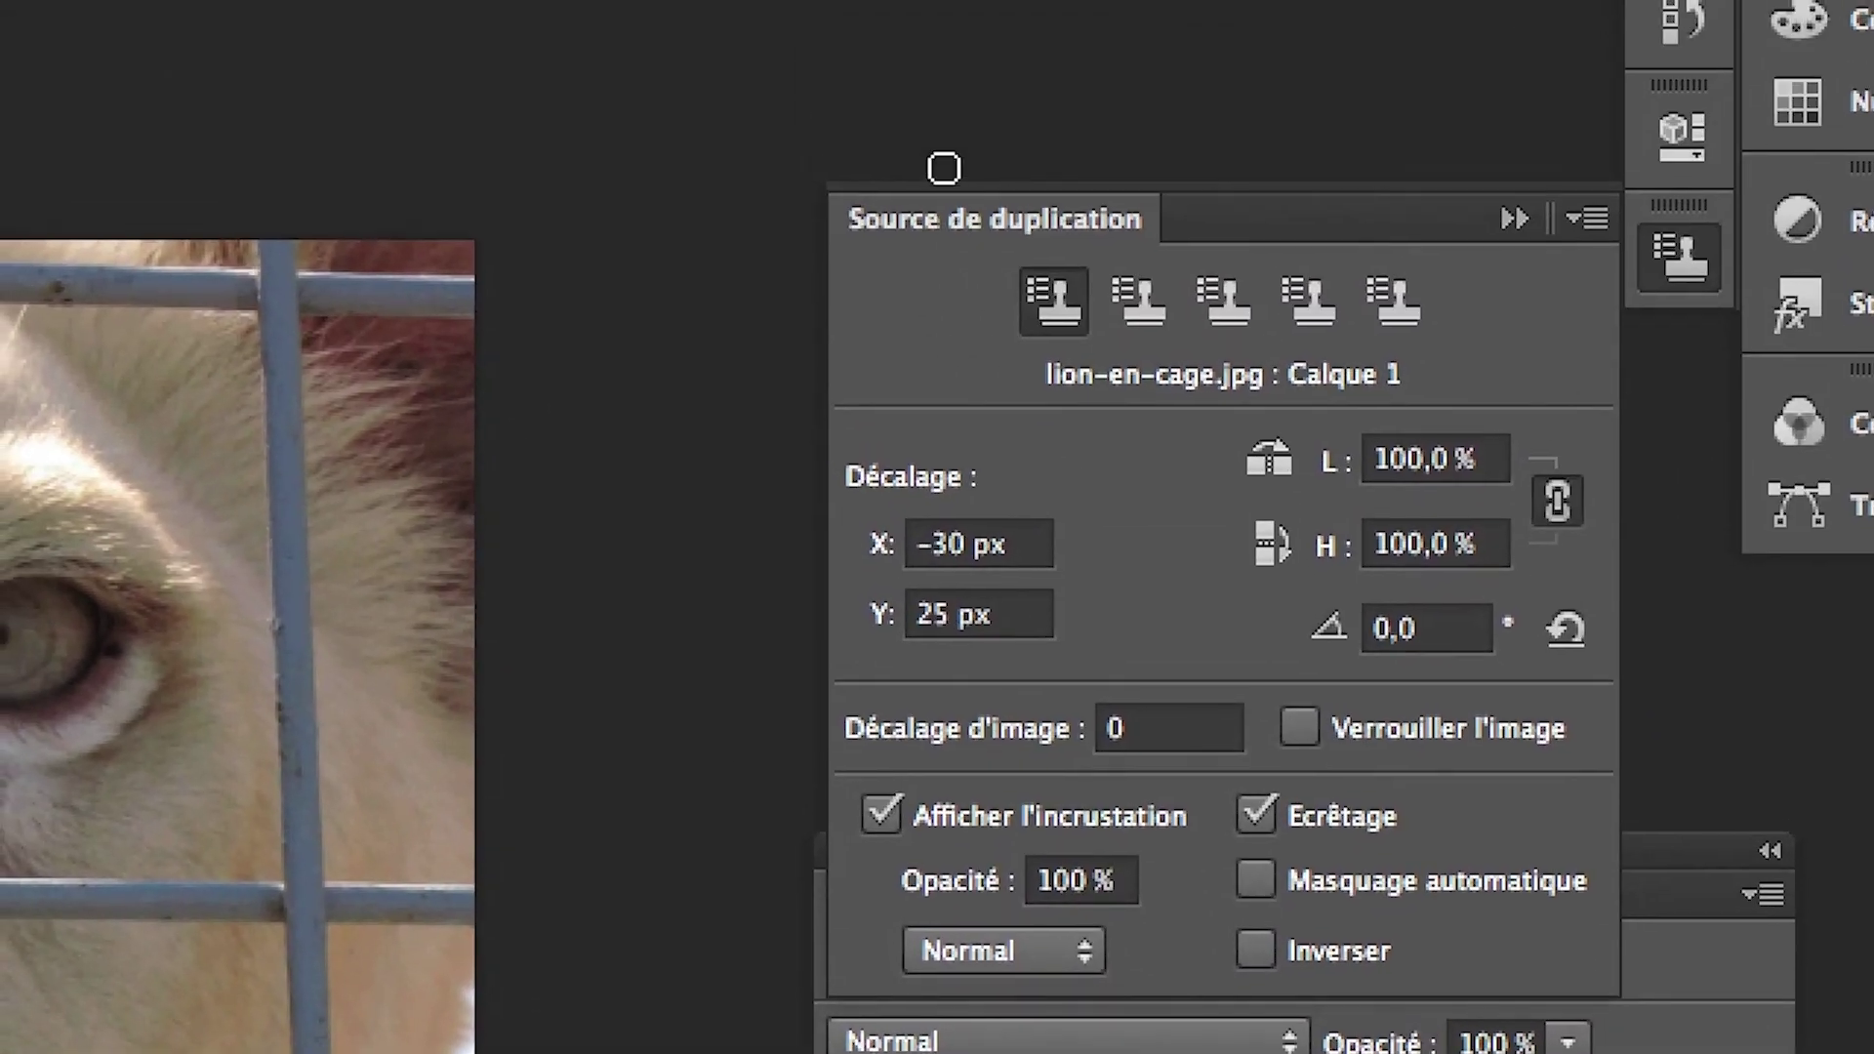
{"action": "left_click_drag", "start_coordinate": [953, 197], "coordinate": [327, 93]}
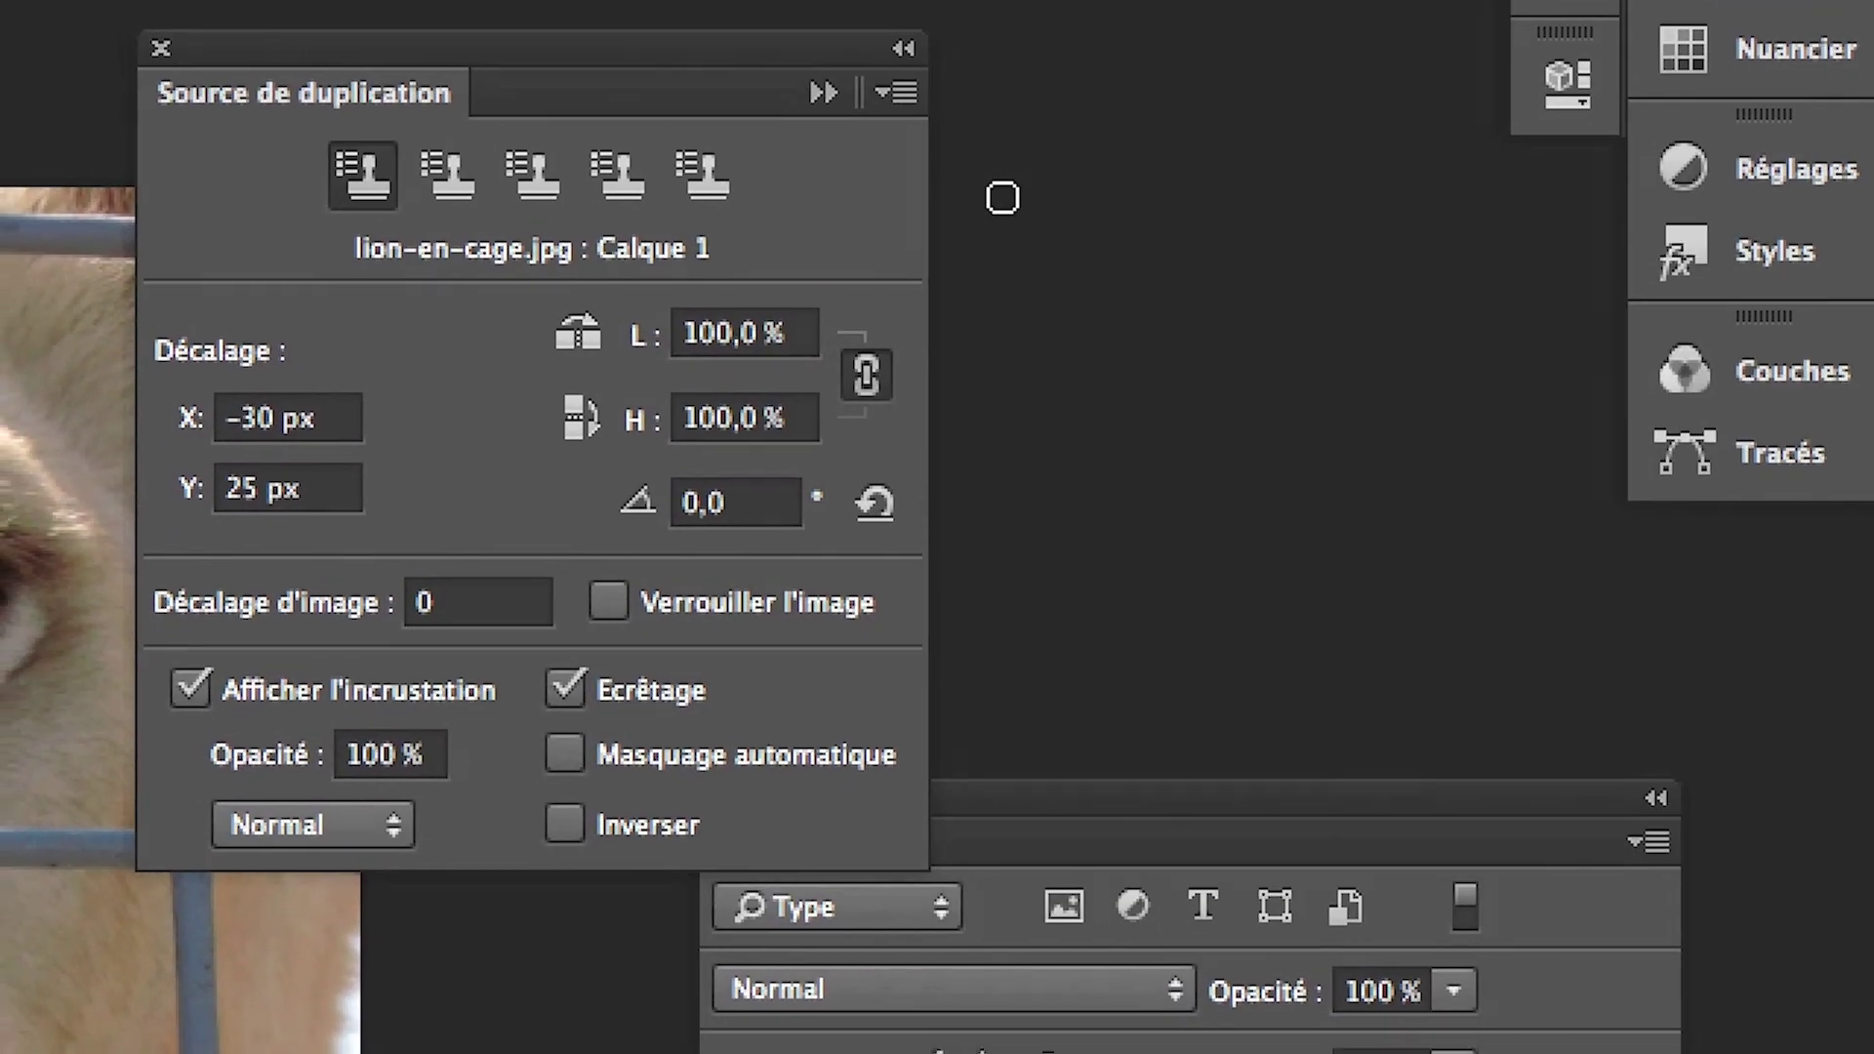
{"action": "left_click_drag", "start_coordinate": [734, 63], "coordinate": [1012, 127]}
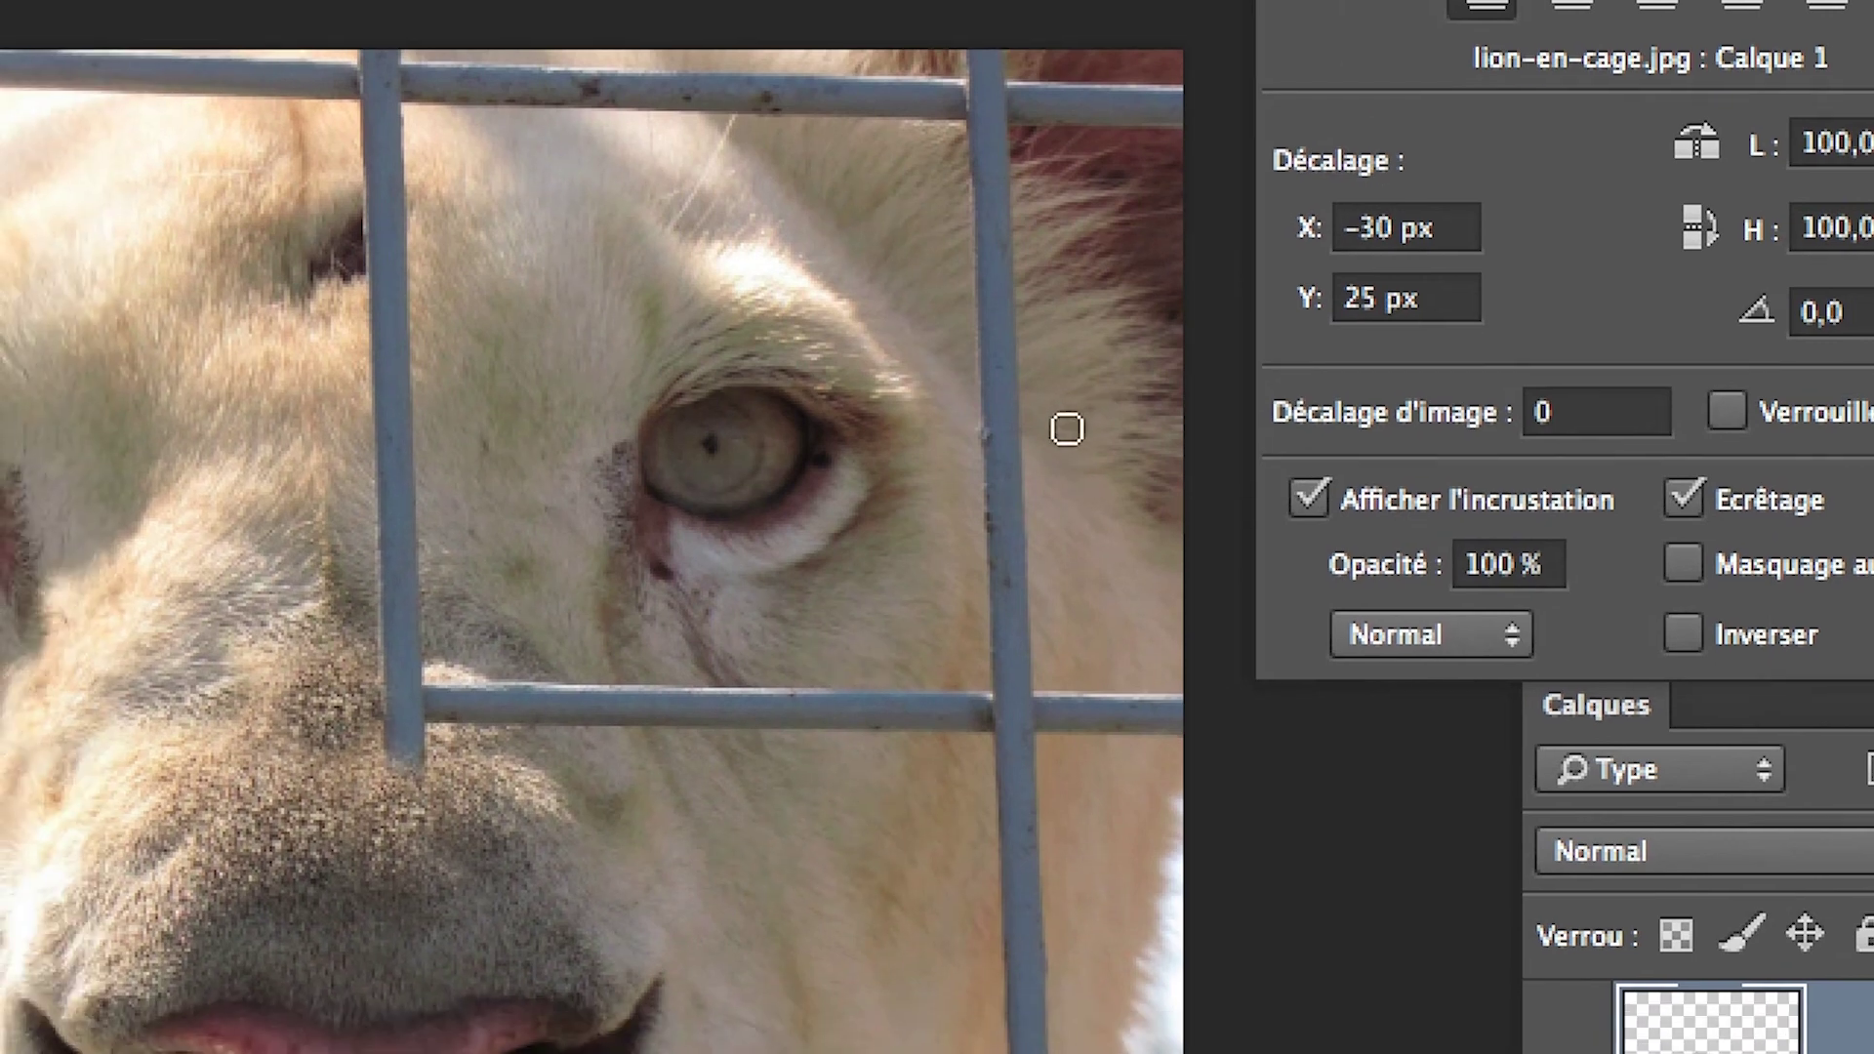
Shrink the brush to about 70 px, clone out part of the crossbar near the right eye, and sample new fur.
{"action": "left_click_drag", "start_coordinate": [1067, 429], "coordinate": [1056, 465]}
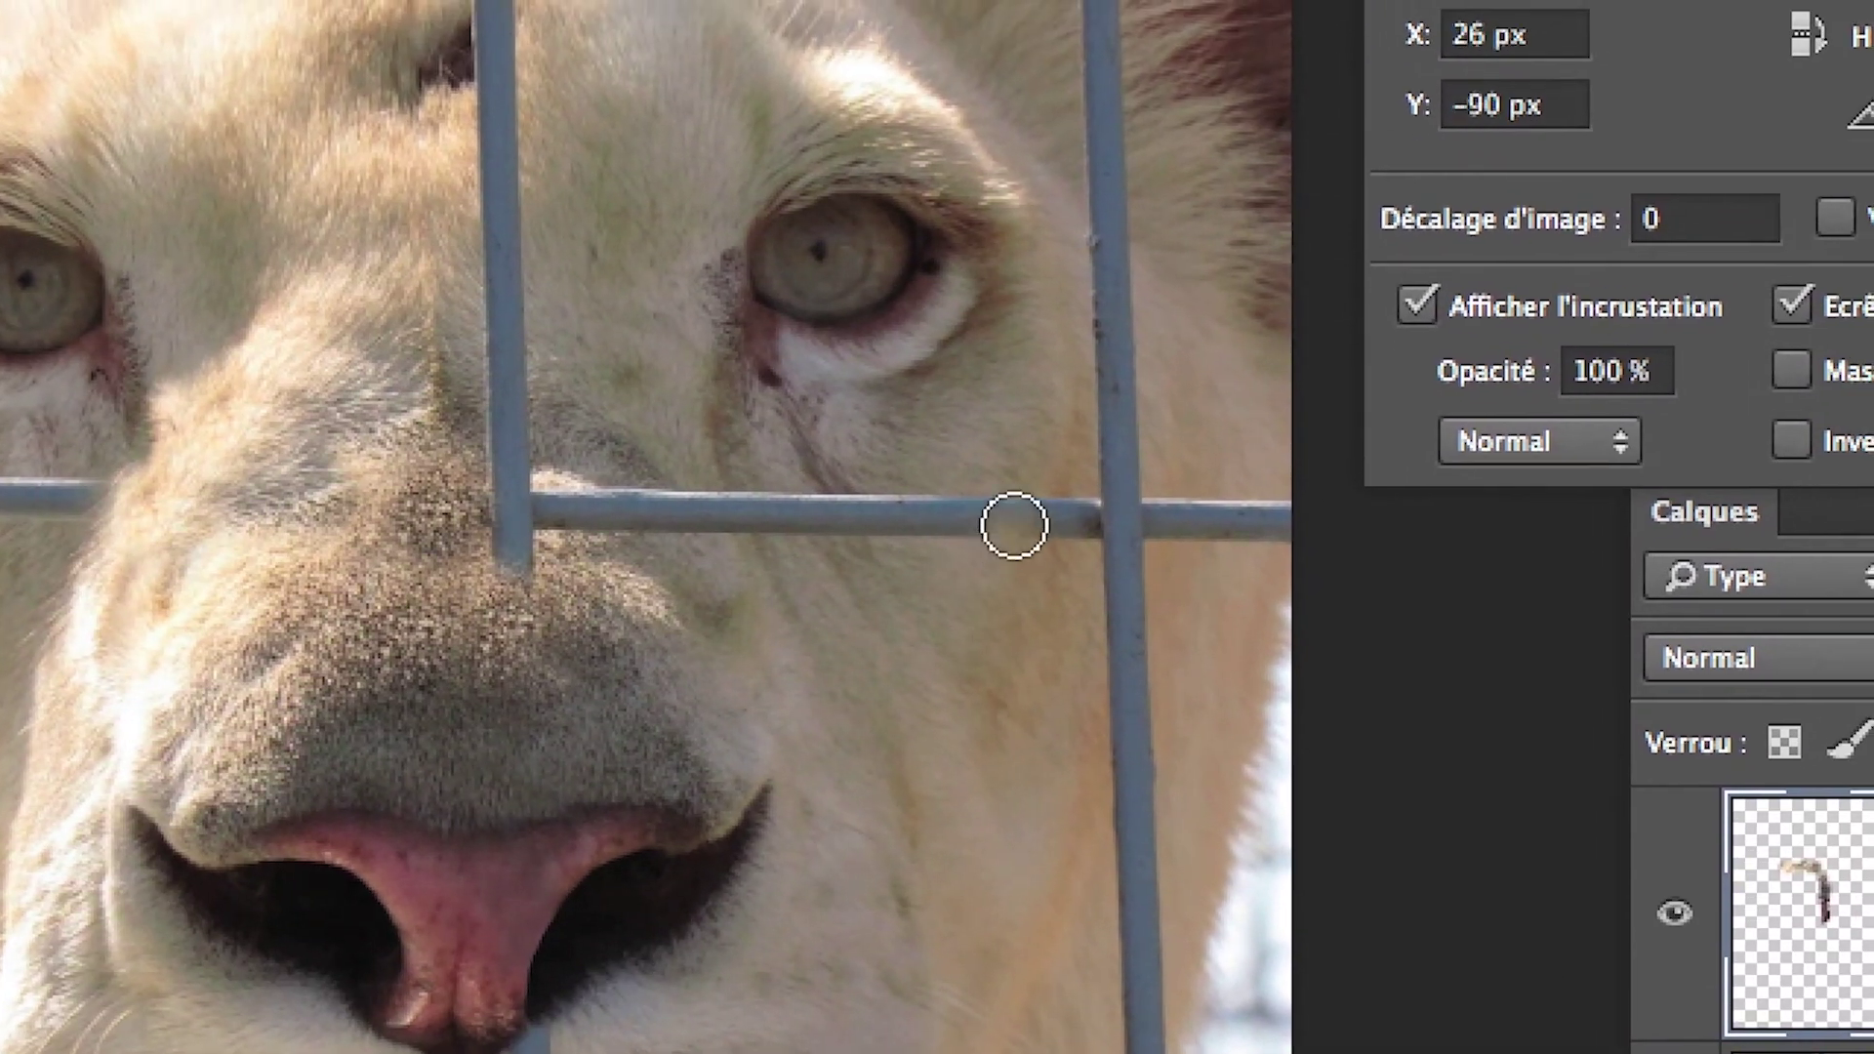
{"action": "mouse_move", "coordinate": [1008, 526]}
{"action": "left_mouse_down"}
{"action": "mouse_move", "coordinate": [970, 524]}
{"action": "mouse_move", "coordinate": [1002, 525]}
{"action": "left_mouse_up"}
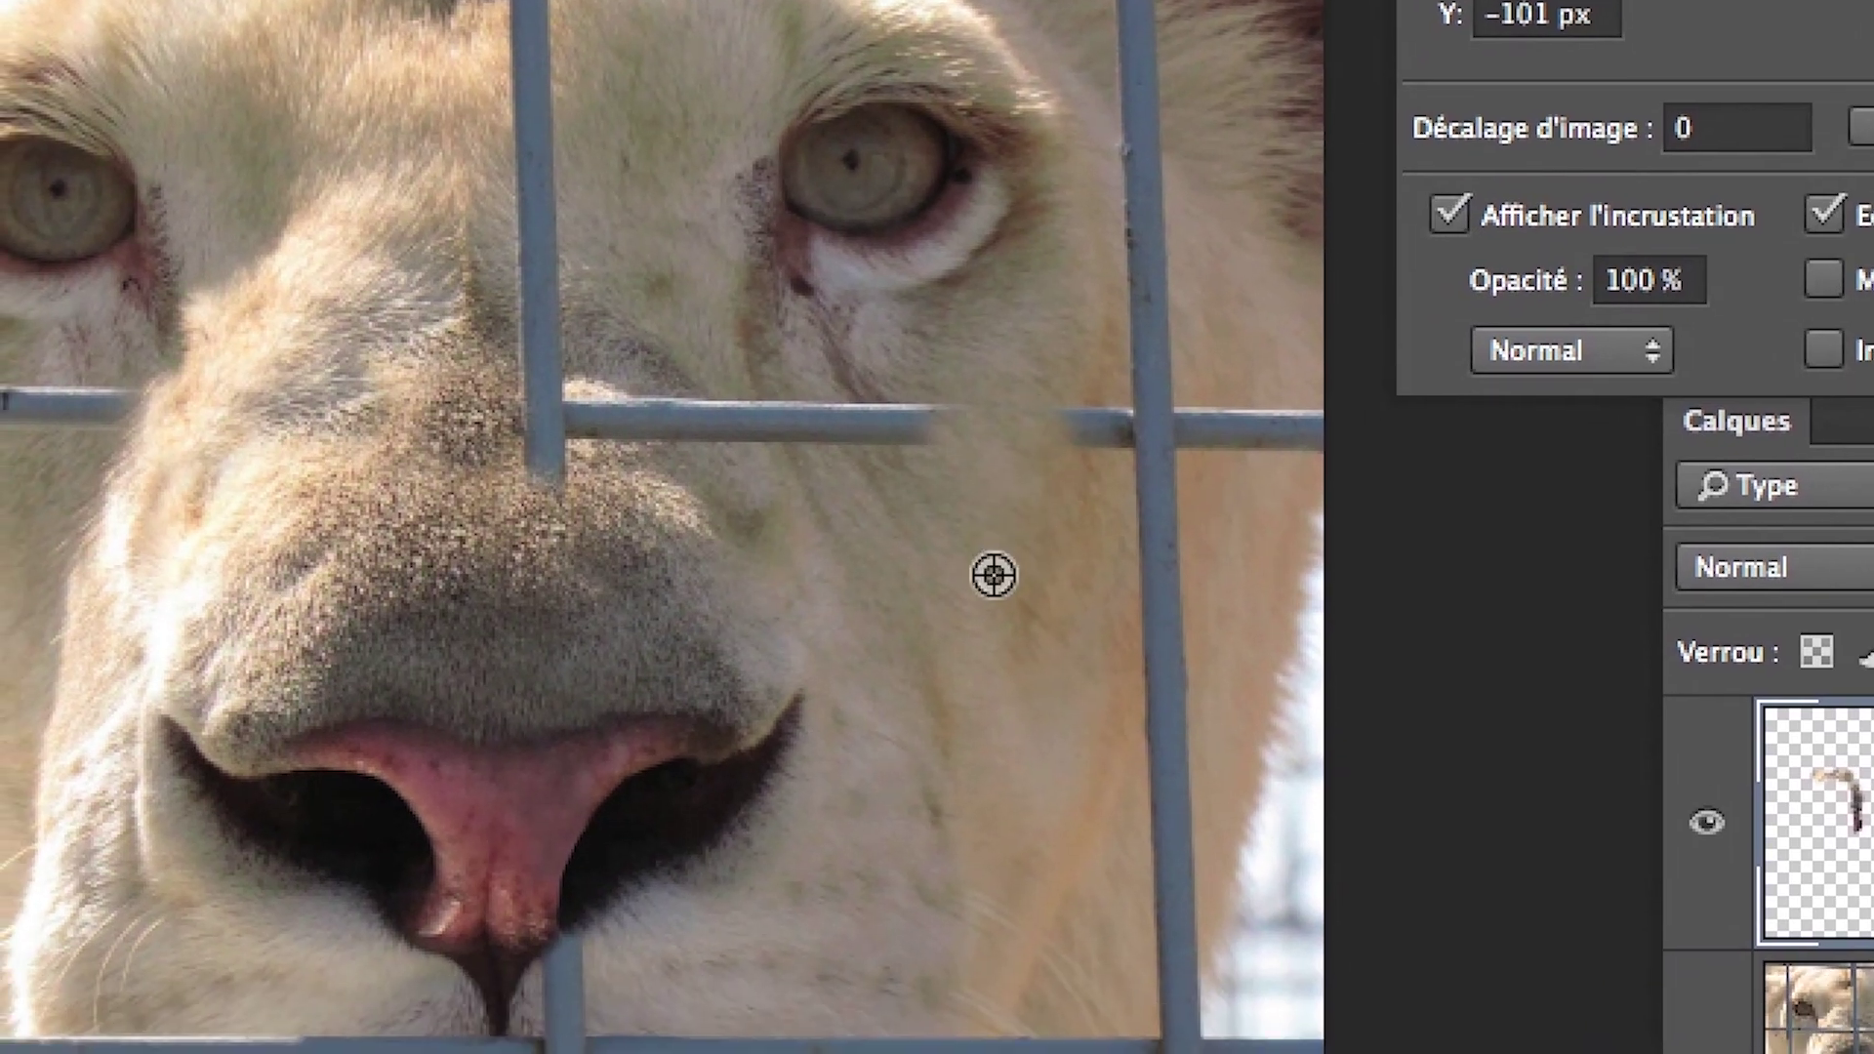
{"action": "left_click", "coordinate": [994, 564], "text": "alt"}
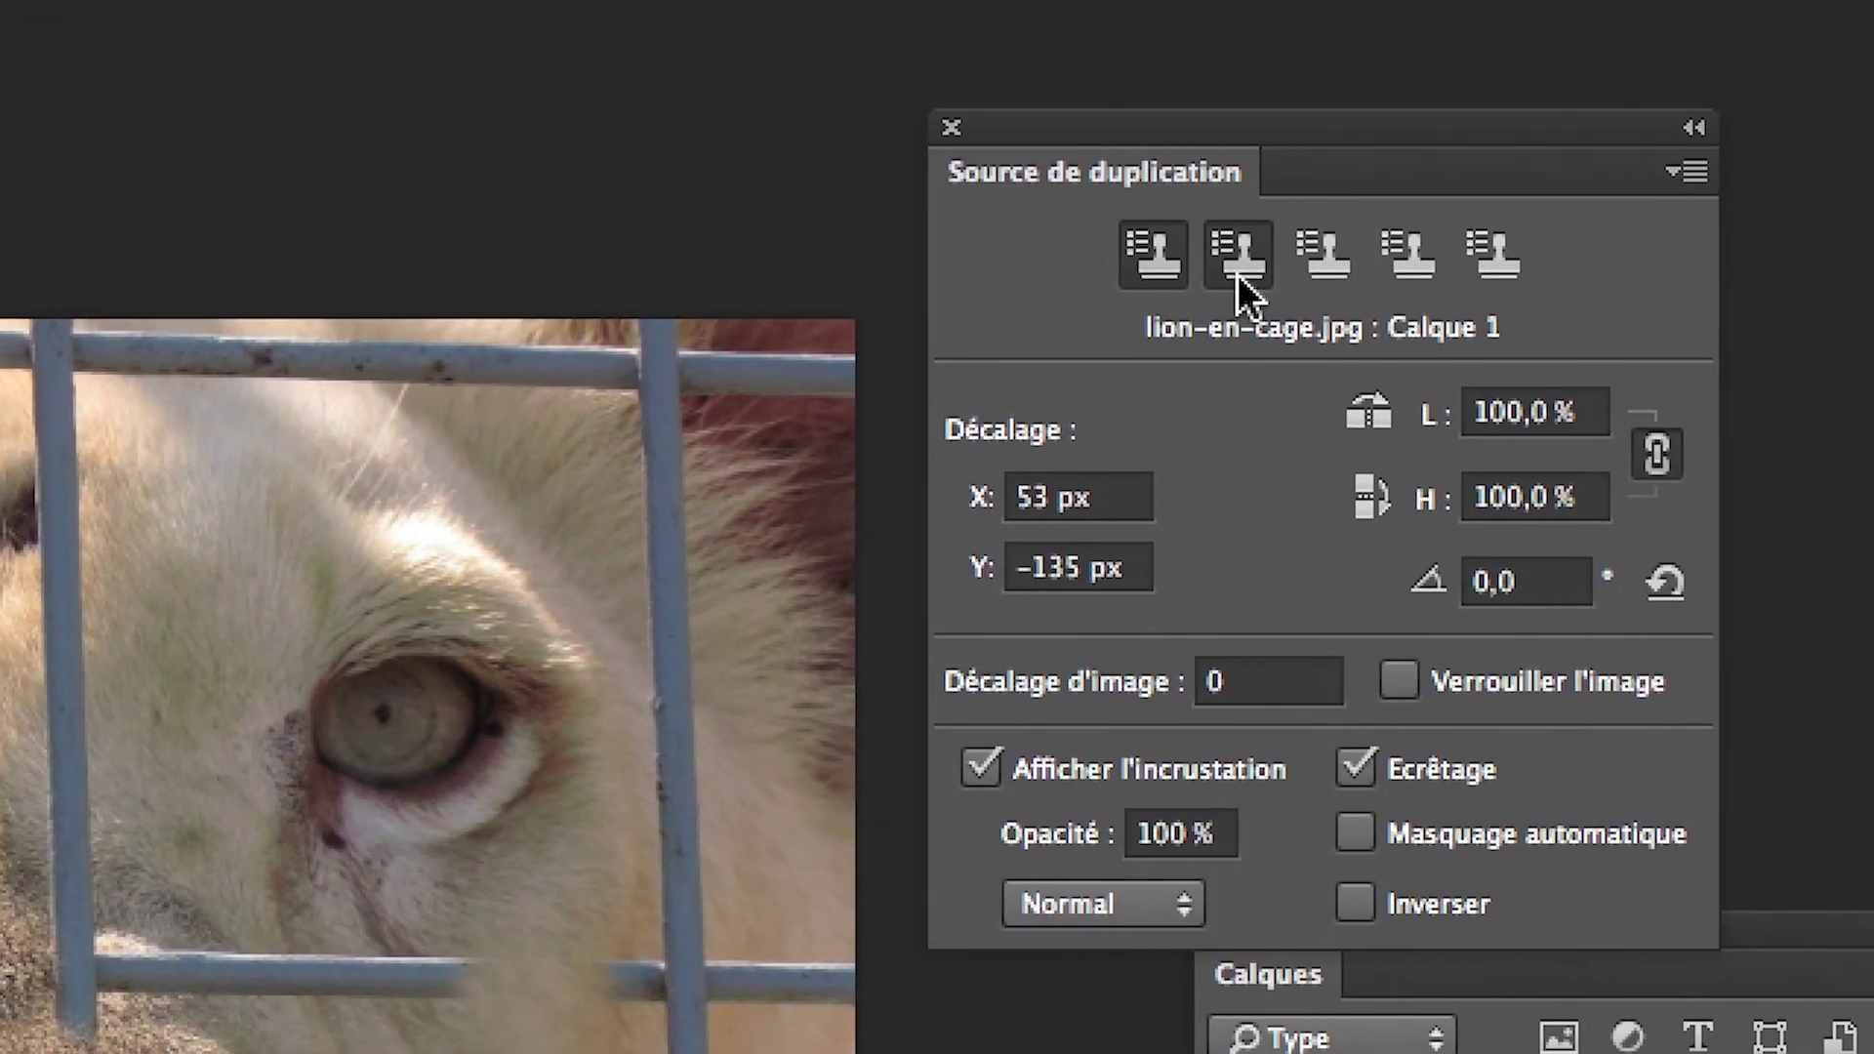
Use the second and third clone sources to paint out the right vertical bar and lower crossbar.
{"action": "left_click", "coordinate": [1288, 255]}
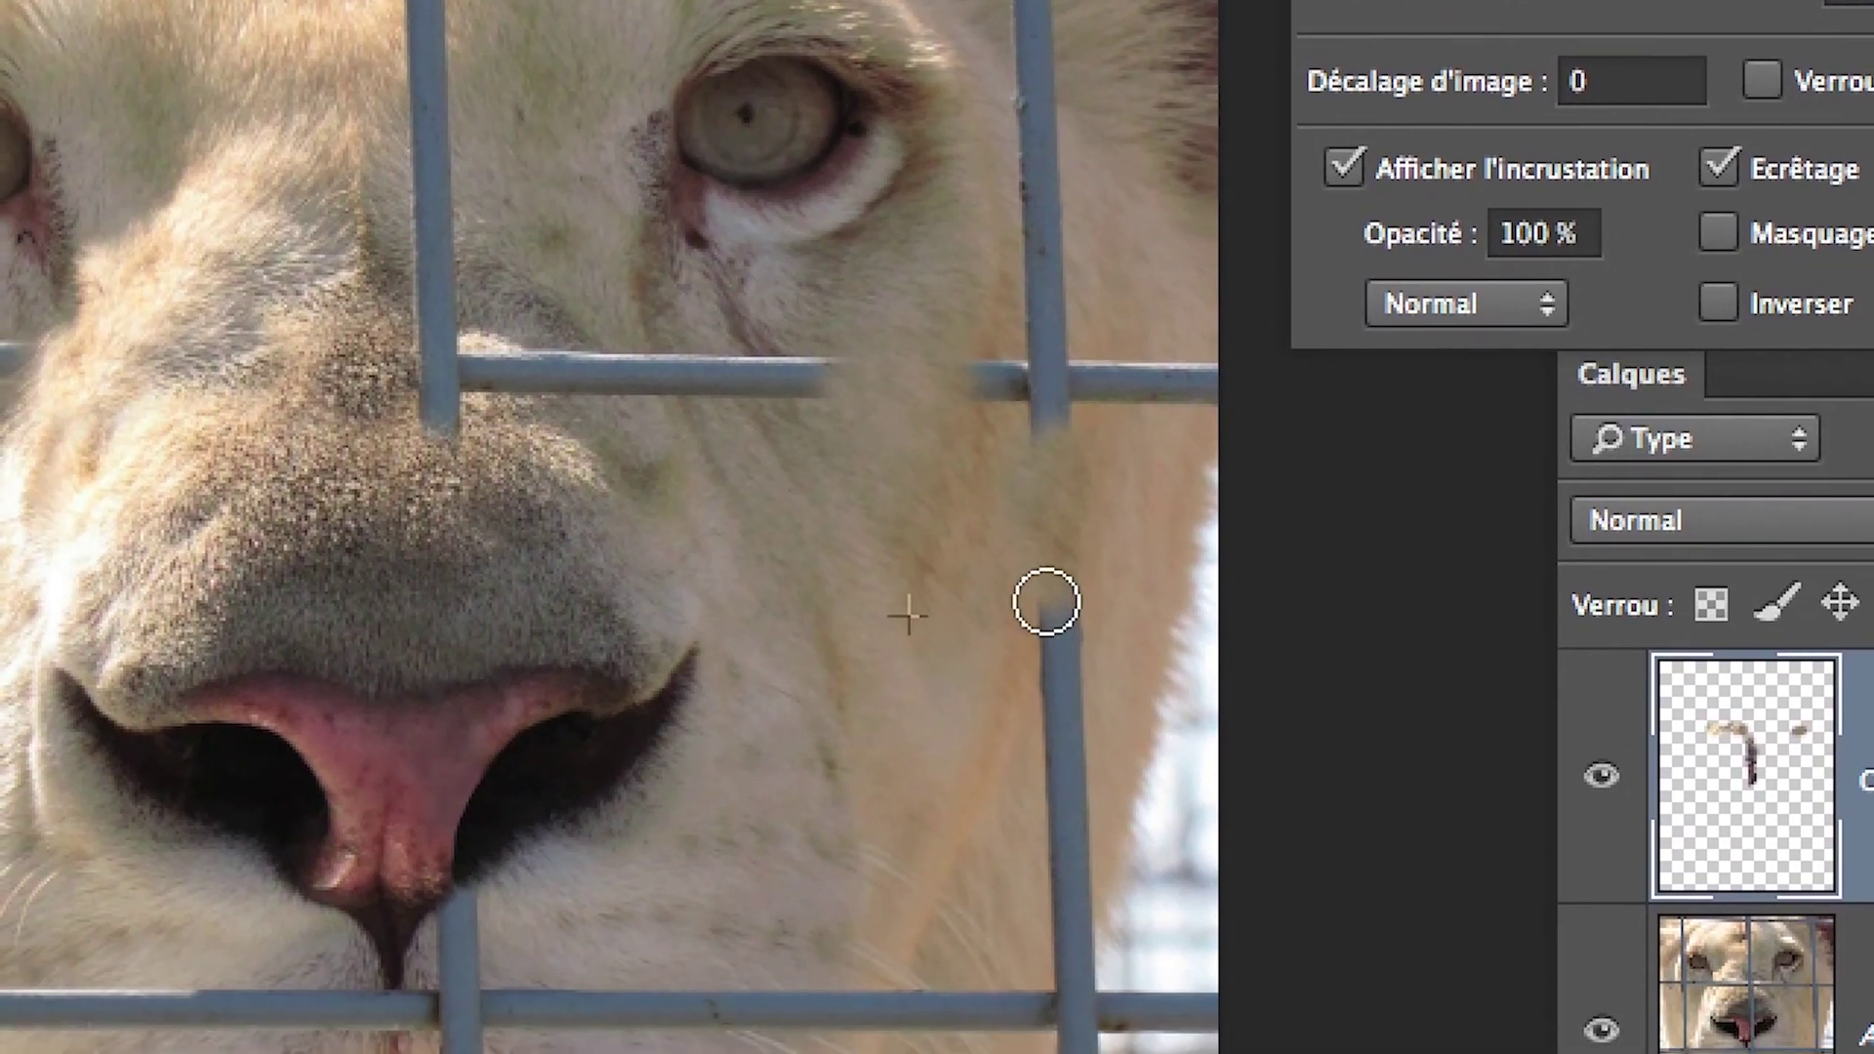
{"action": "left_click_drag", "start_coordinate": [1044, 558], "coordinate": [1082, 547]}
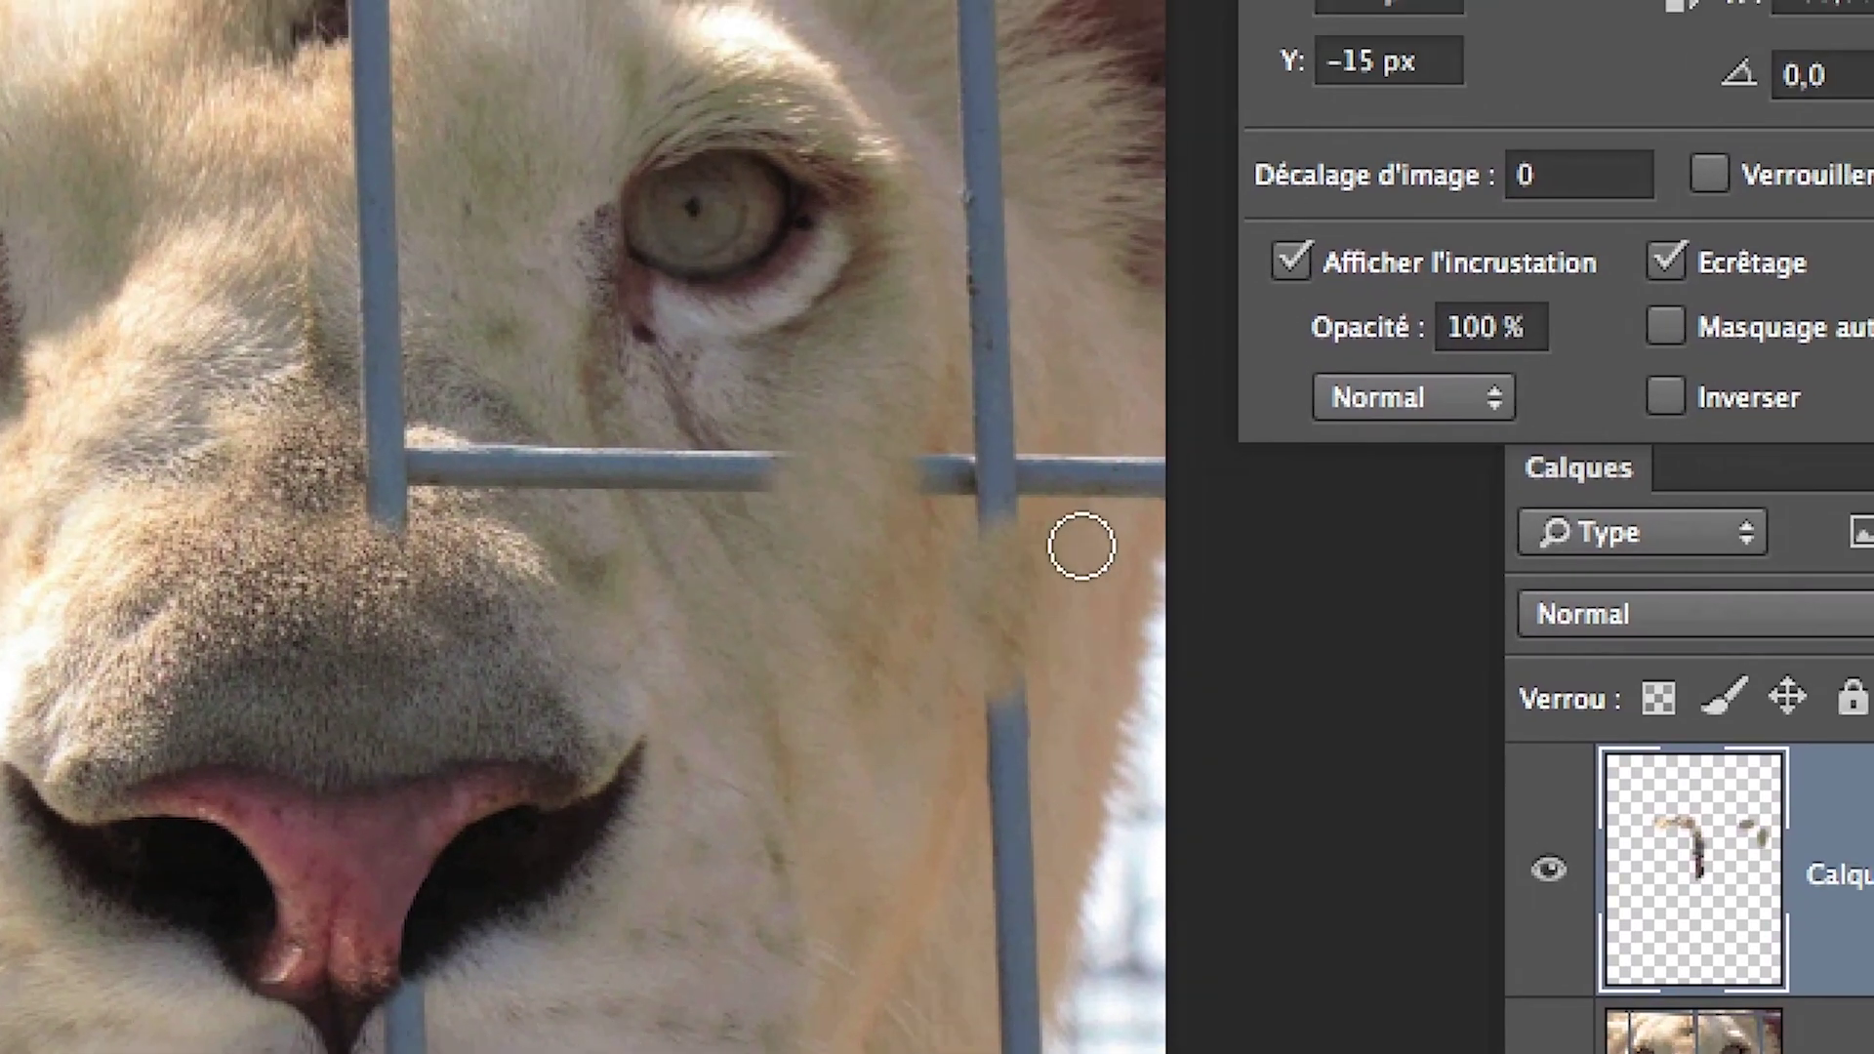
{"action": "left_click", "coordinate": [1269, 268]}
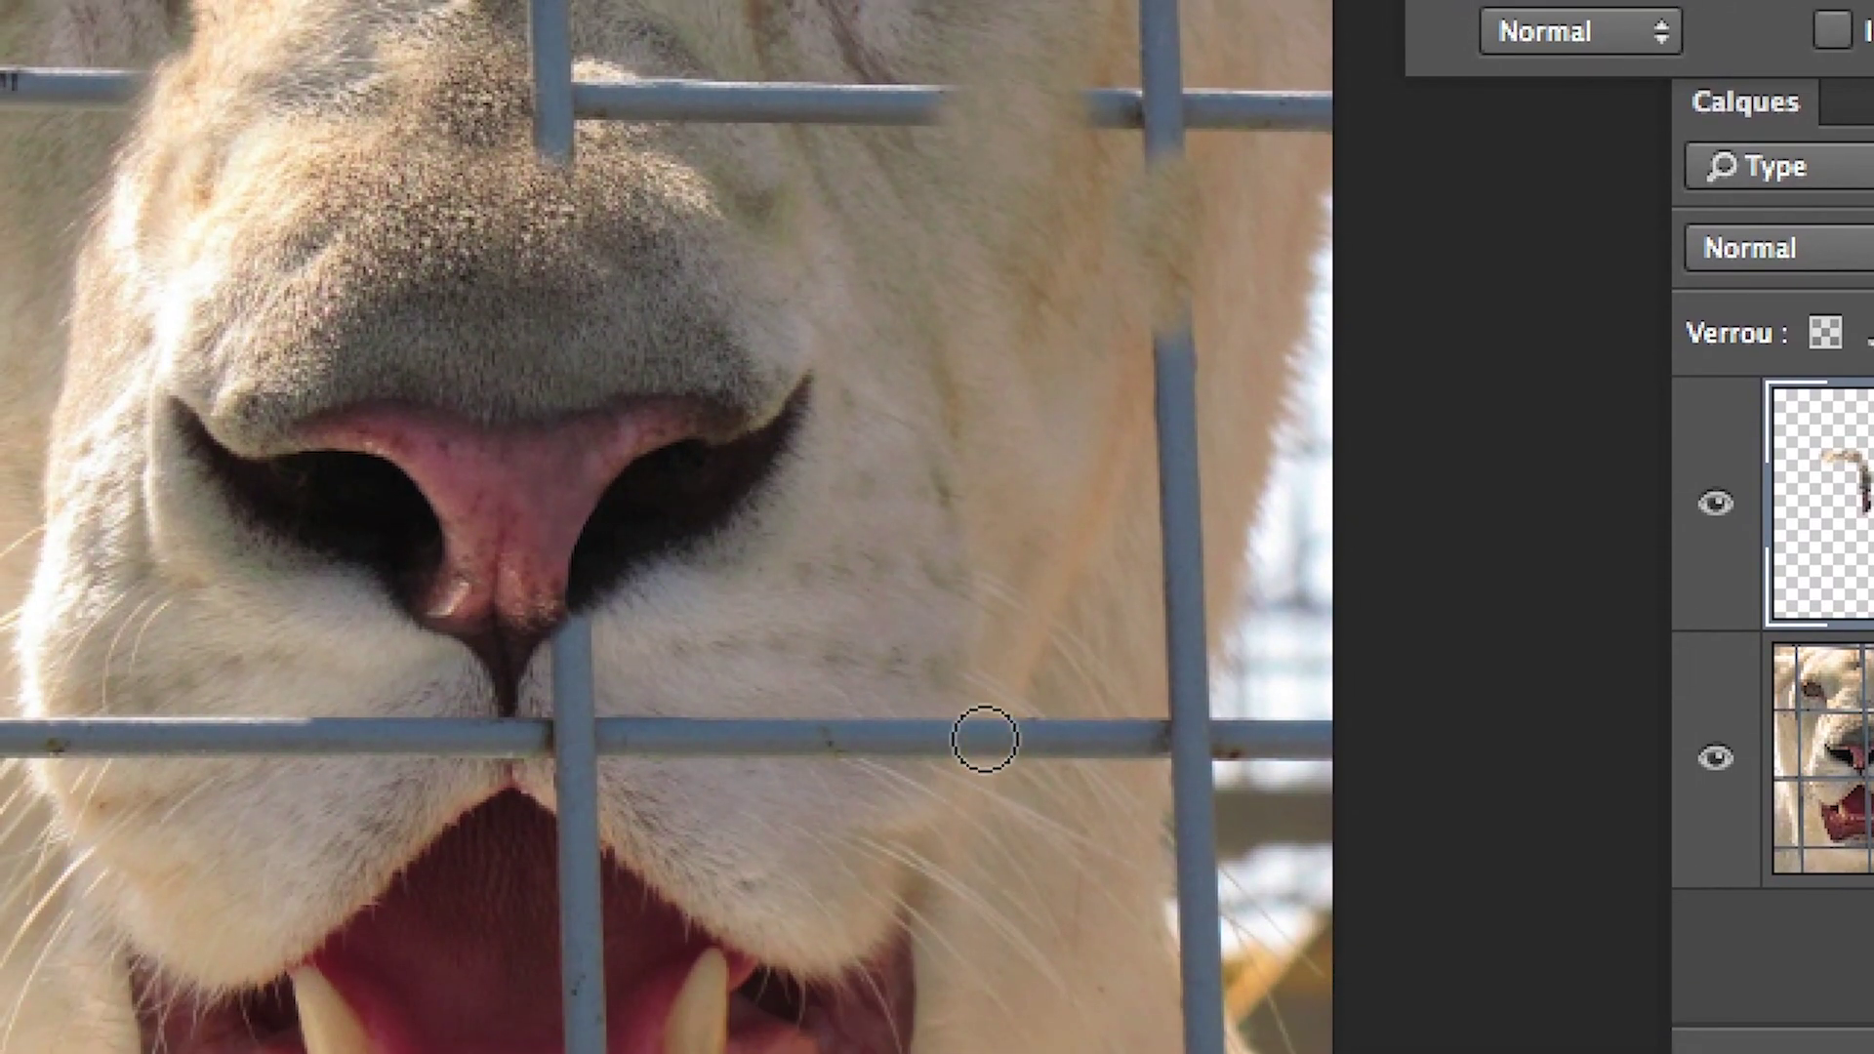
{"action": "left_click_drag", "start_coordinate": [987, 737], "coordinate": [946, 735]}
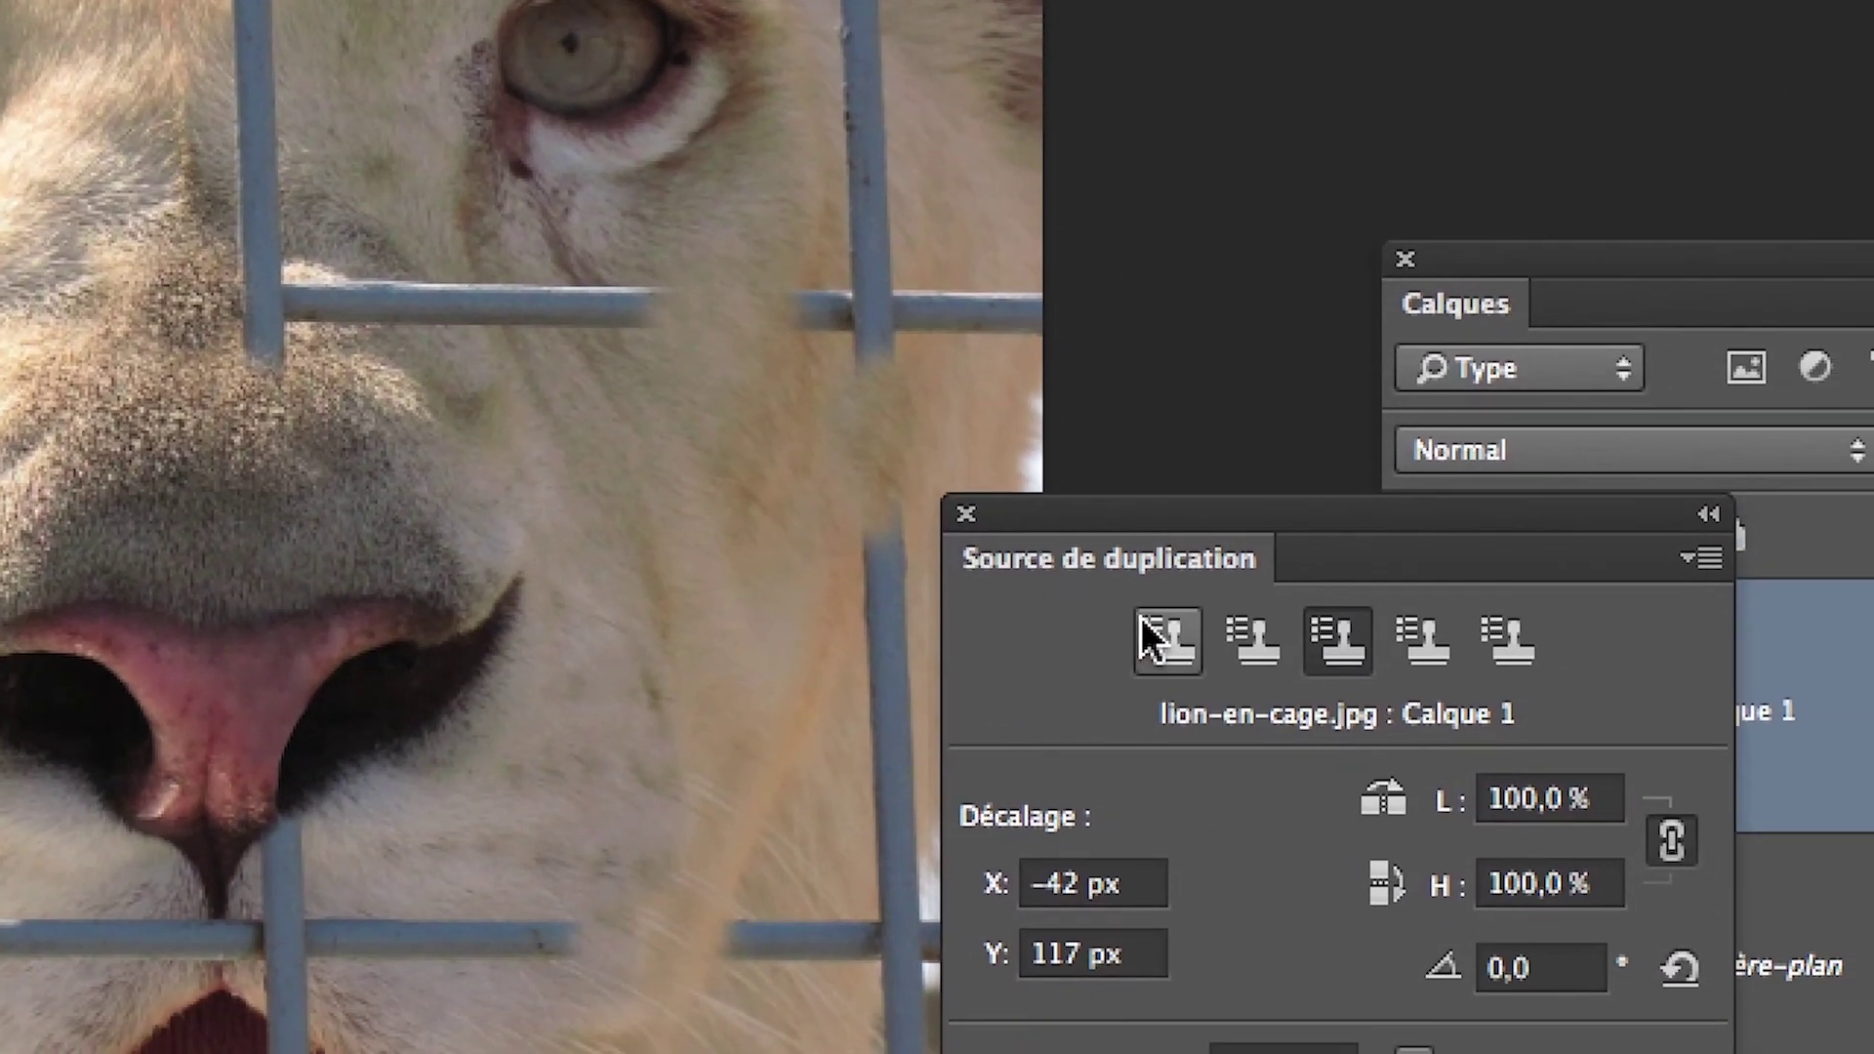
Cycle through clone sources one to three to cover more of both bars, ending on the empty fourth source.
{"action": "left_click", "coordinate": [1162, 640]}
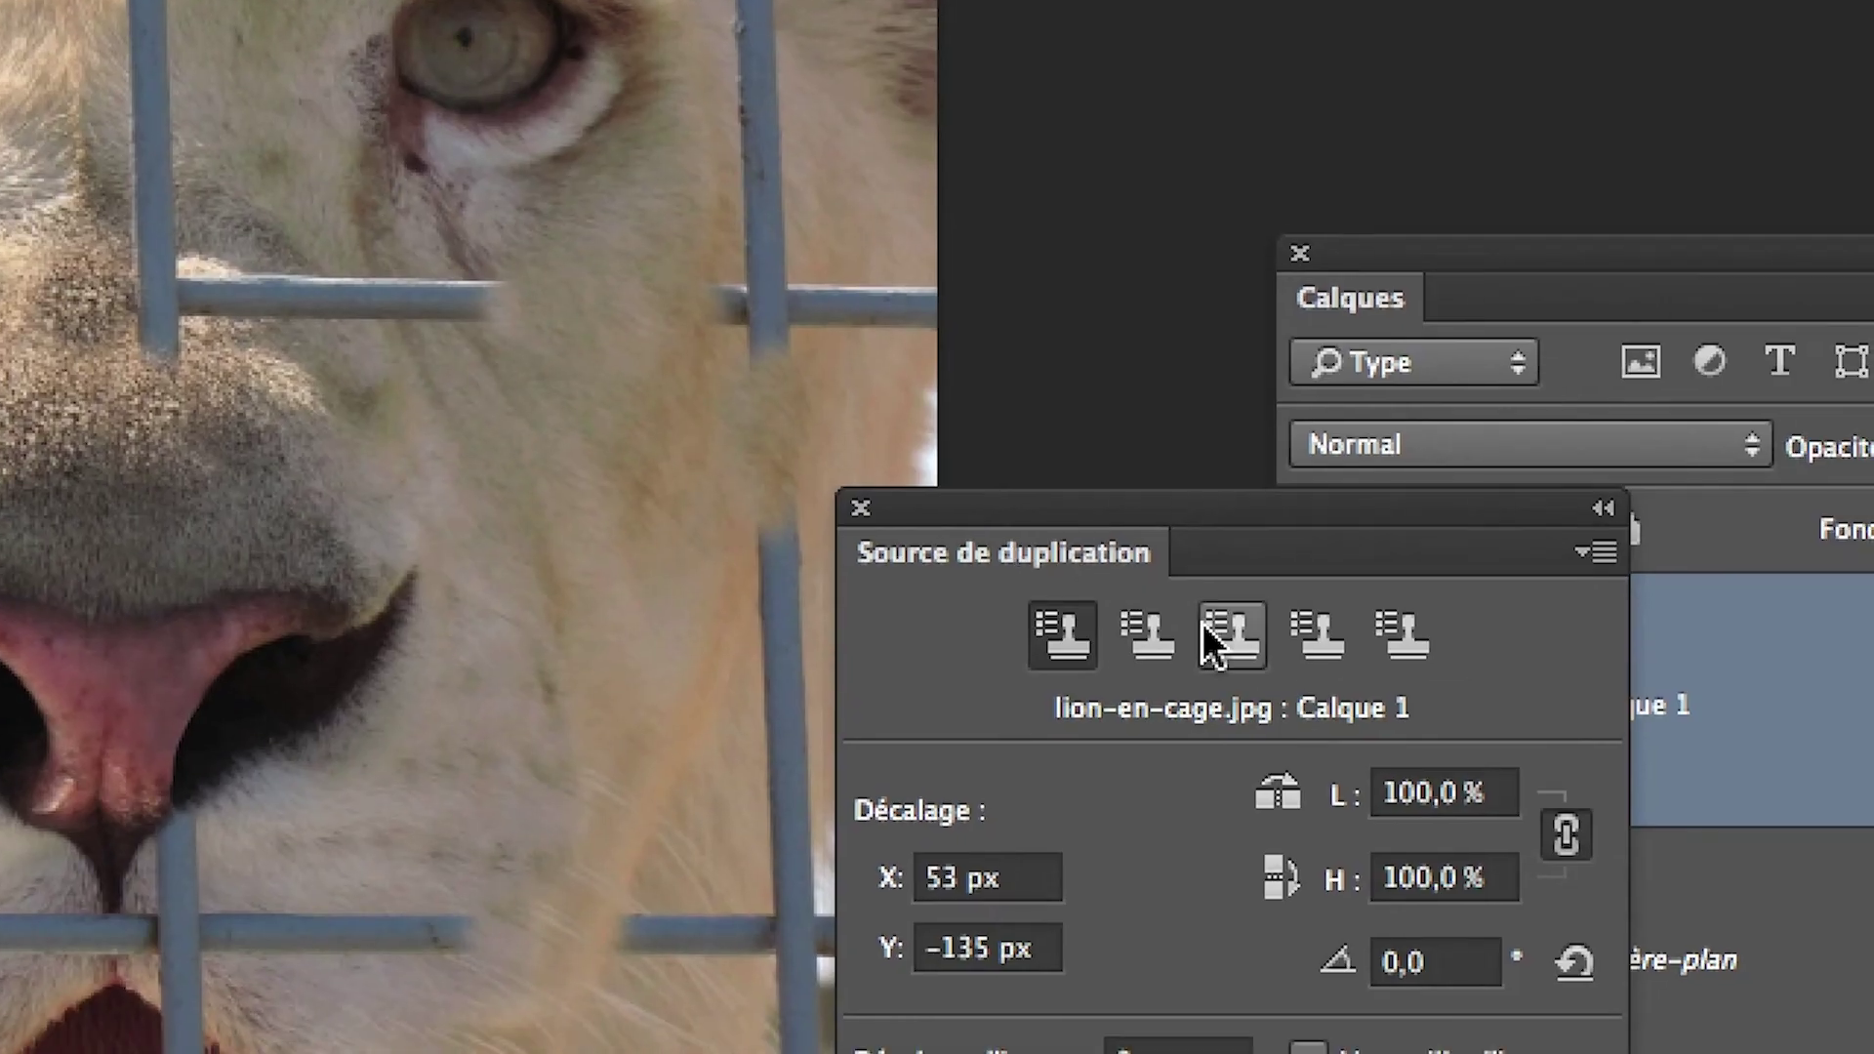
{"action": "left_click", "coordinate": [1182, 633]}
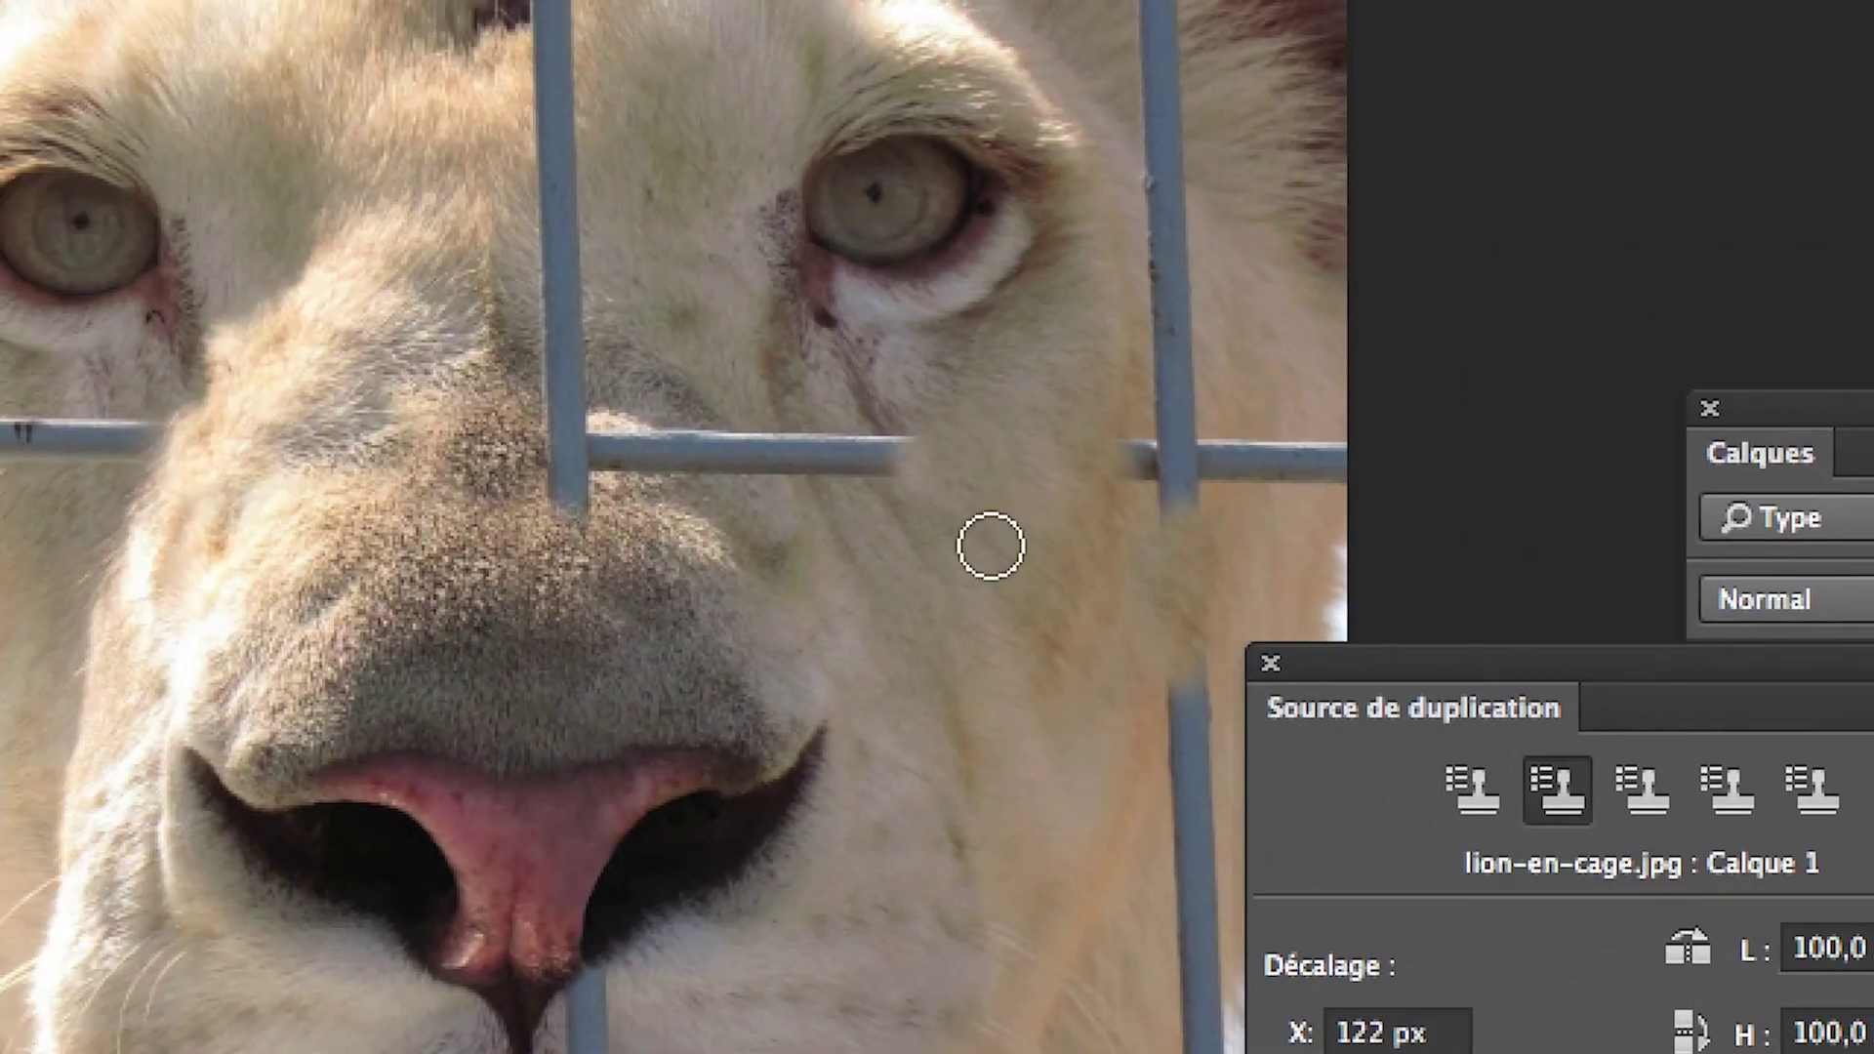
{"action": "left_click_drag", "start_coordinate": [991, 545], "coordinate": [1182, 768]}
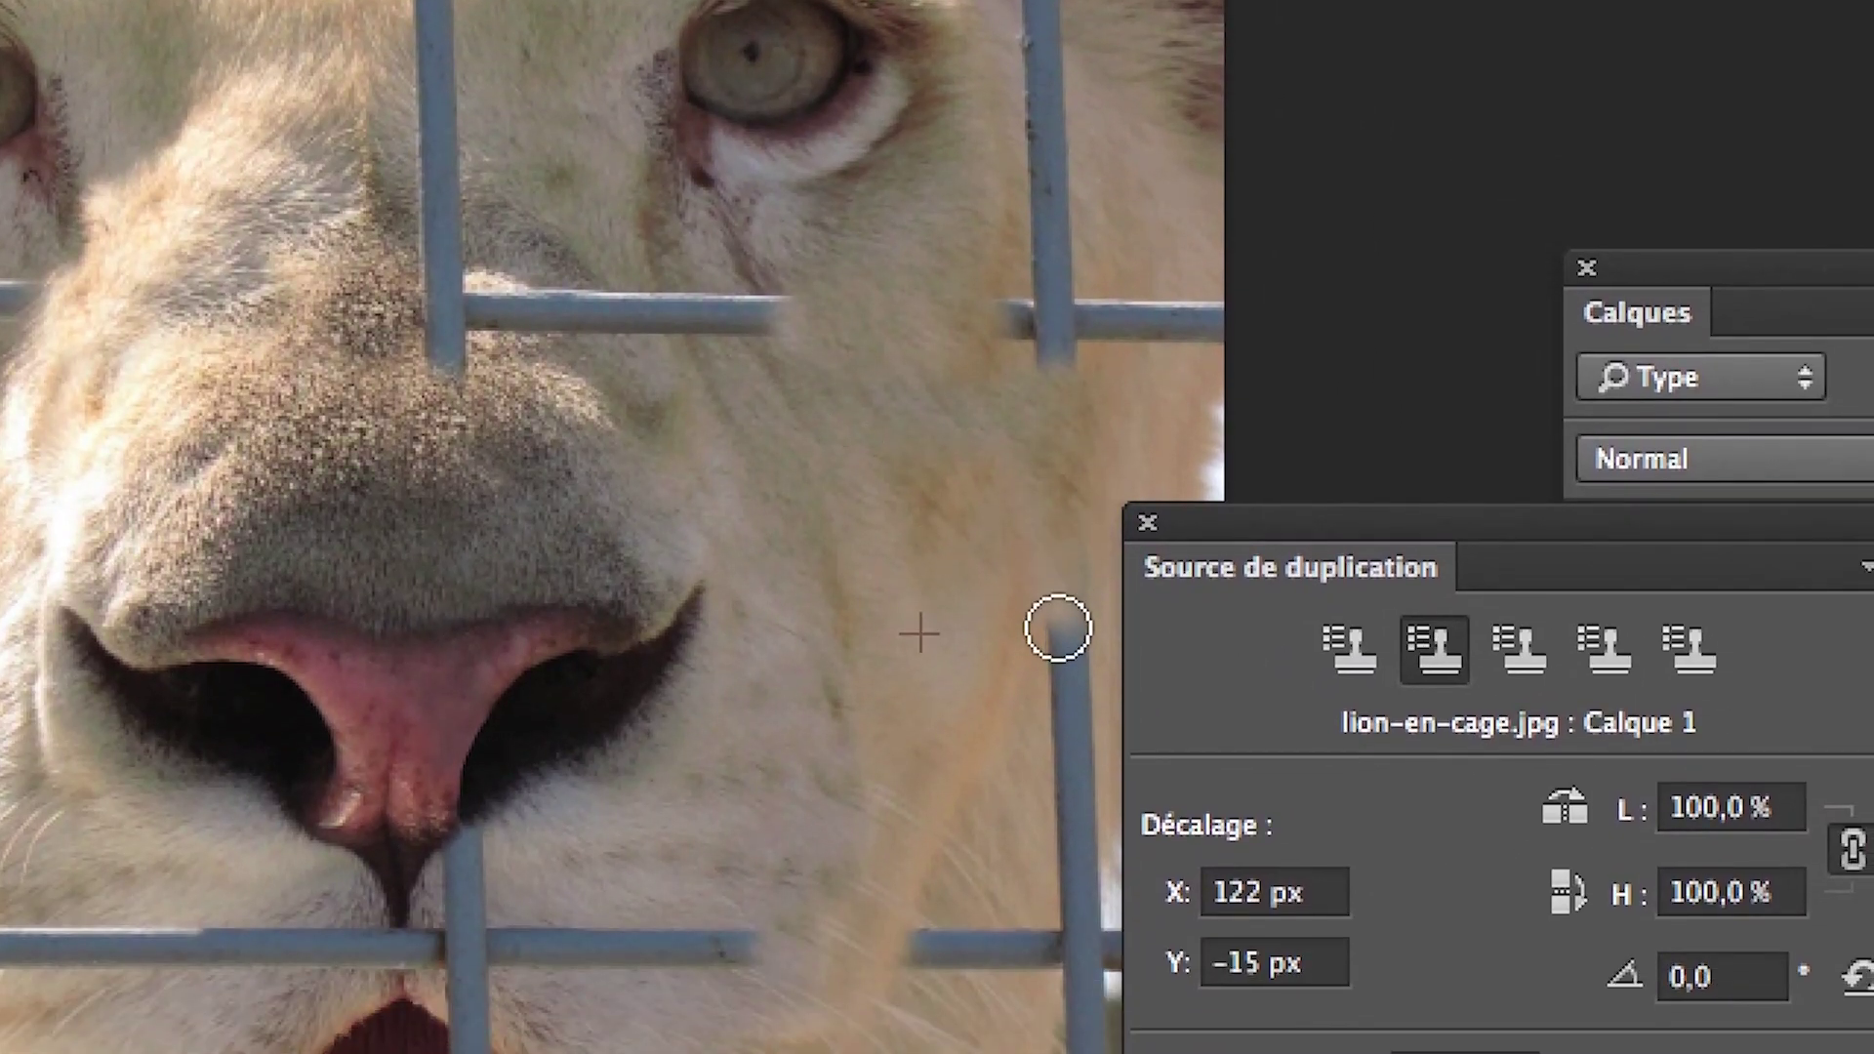
{"action": "left_click", "coordinate": [1218, 636]}
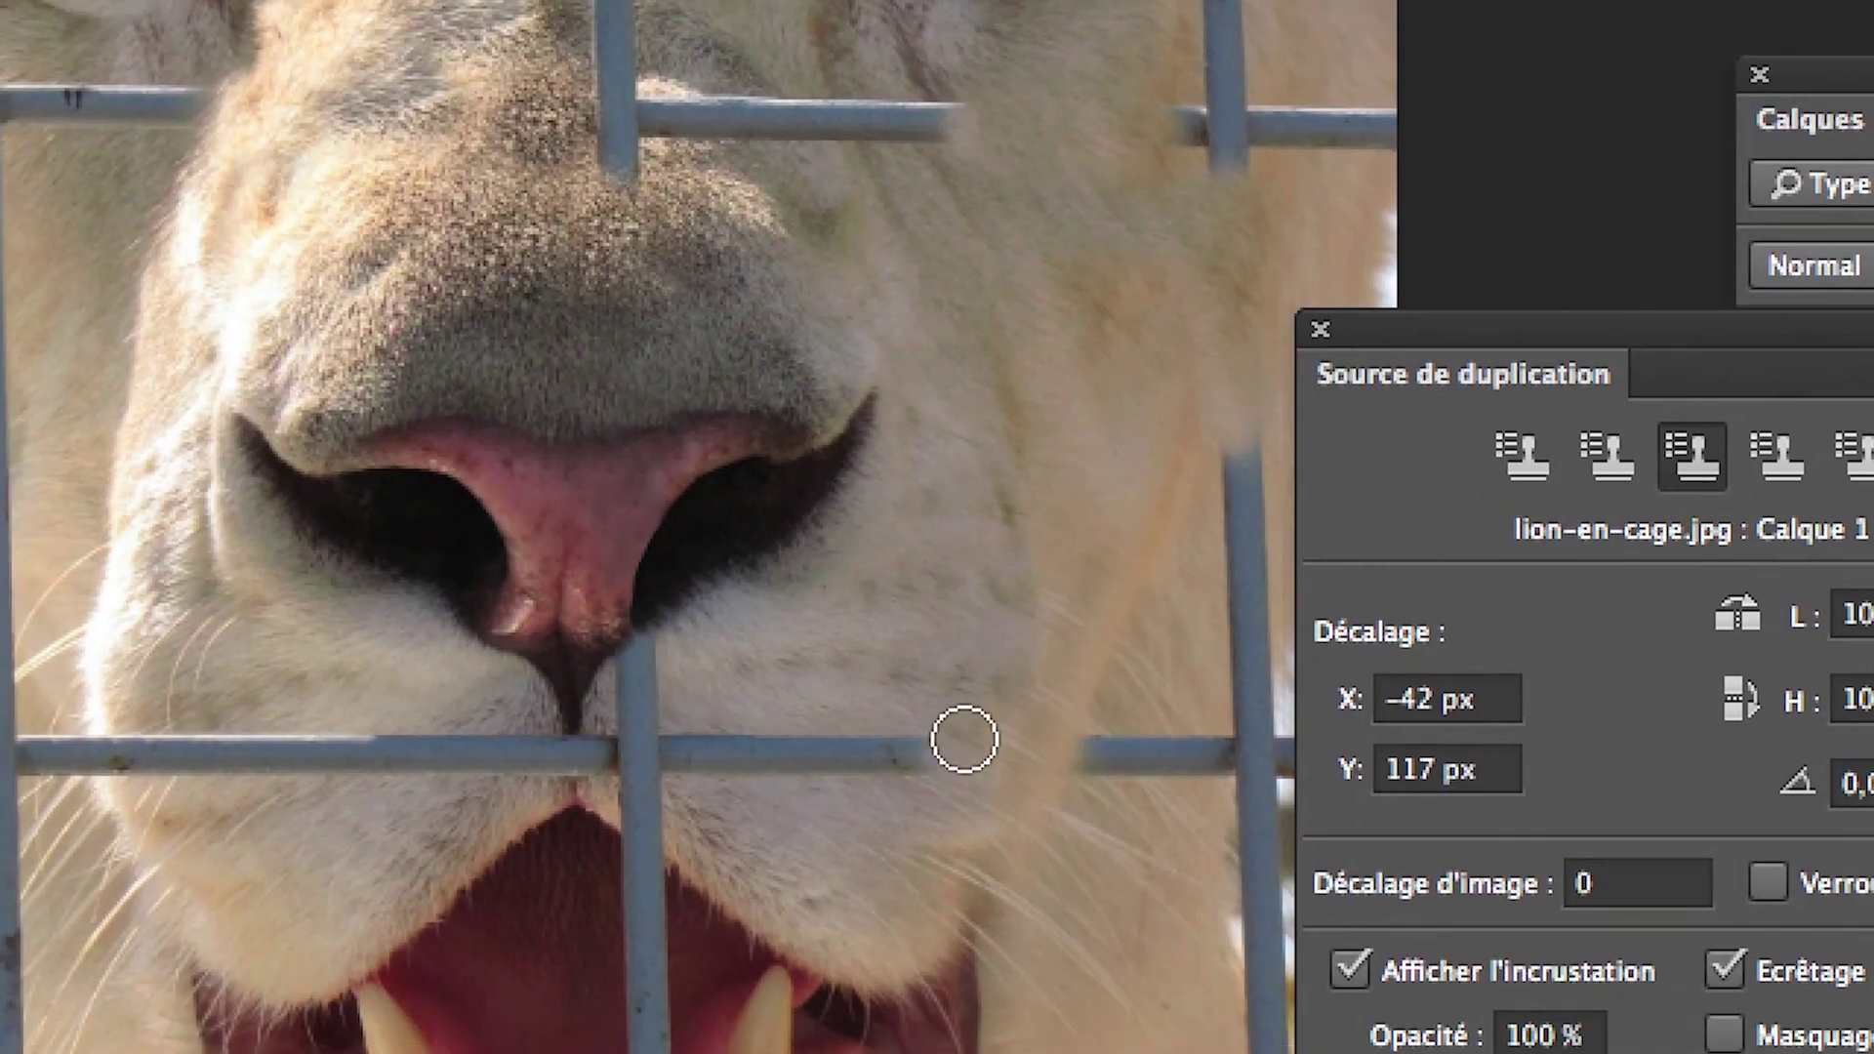
{"action": "left_click_drag", "start_coordinate": [963, 736], "coordinate": [933, 745]}
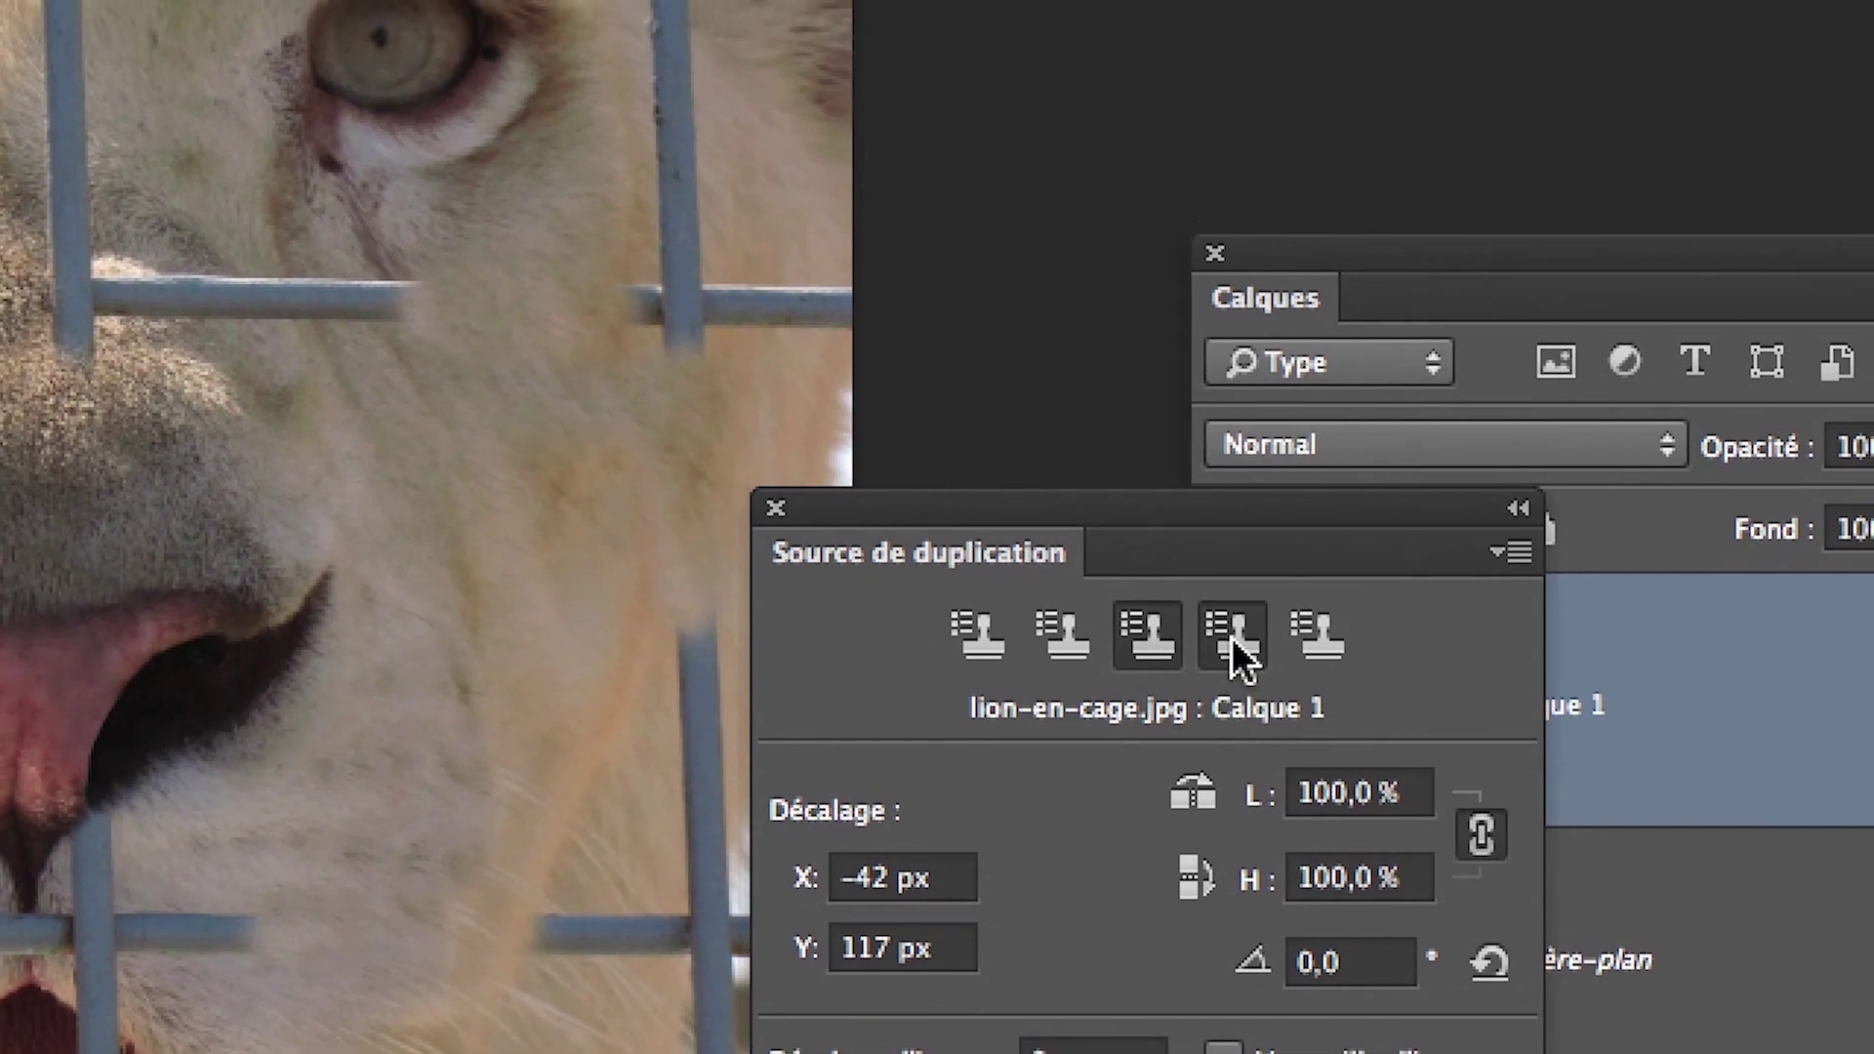
{"action": "left_click", "coordinate": [1232, 636]}
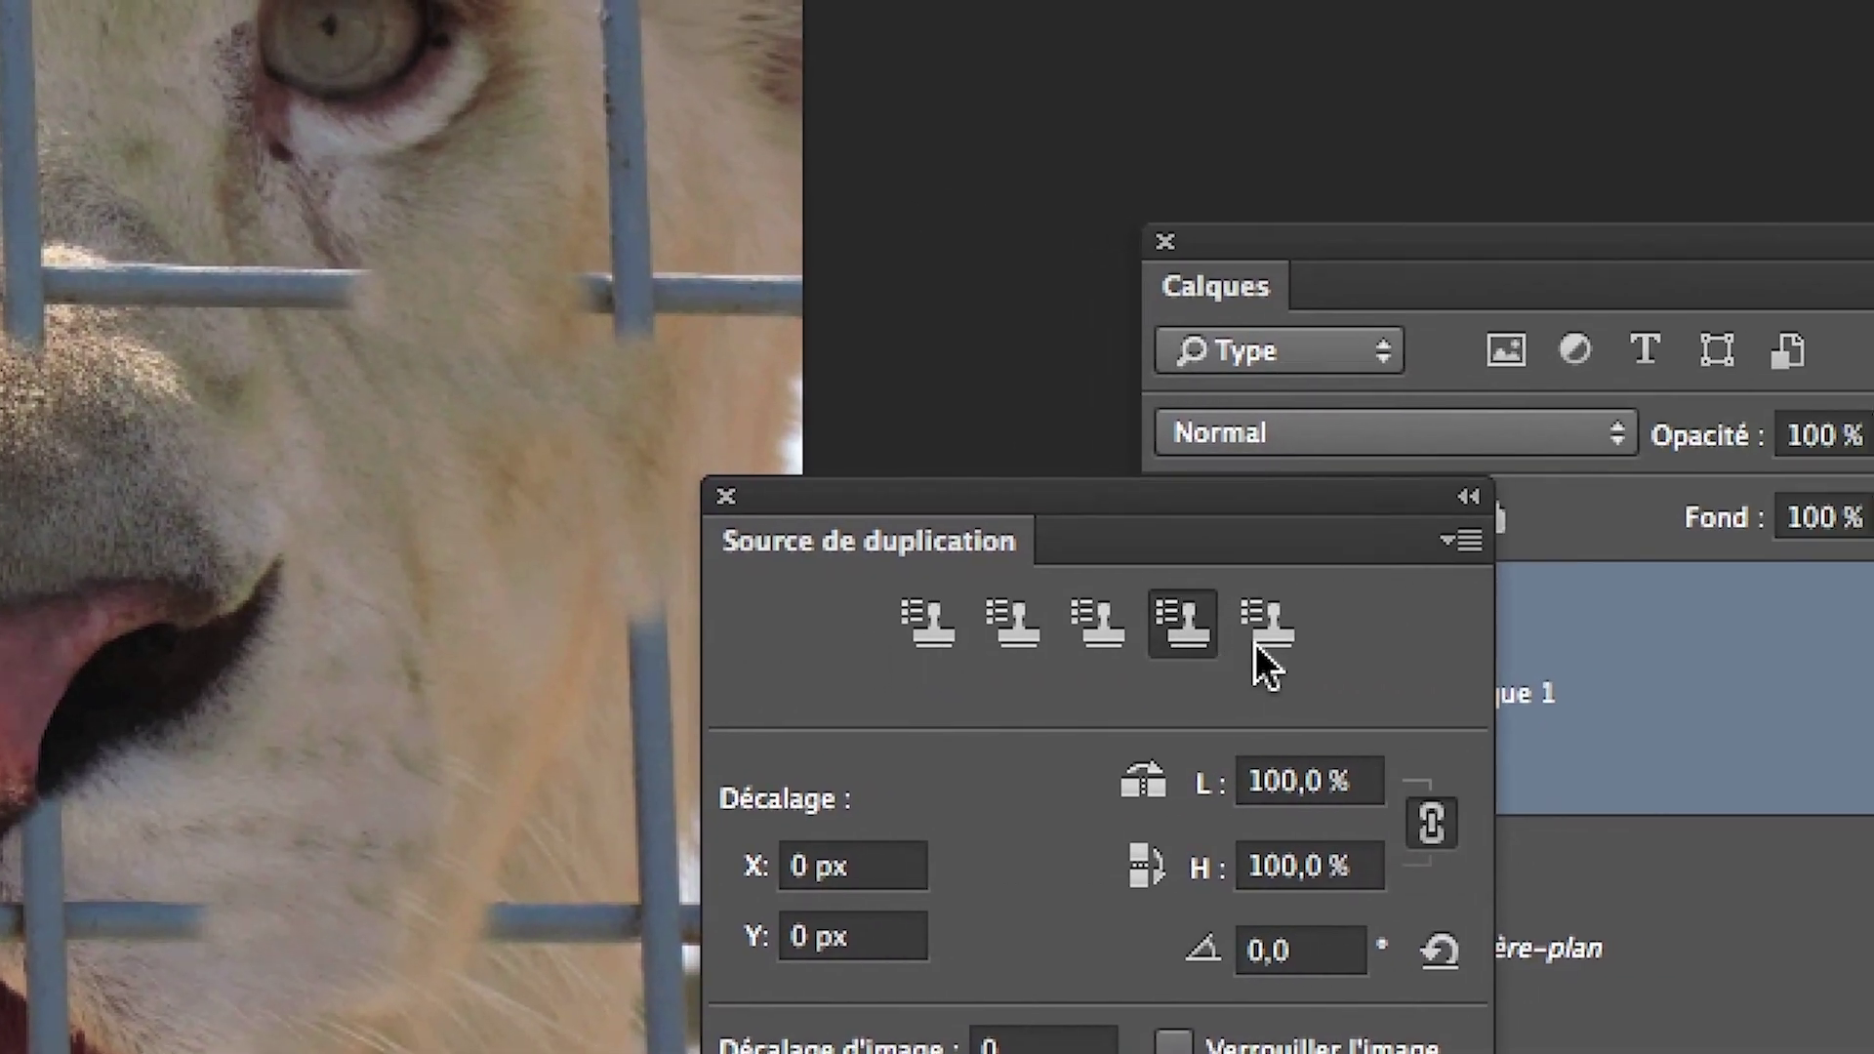